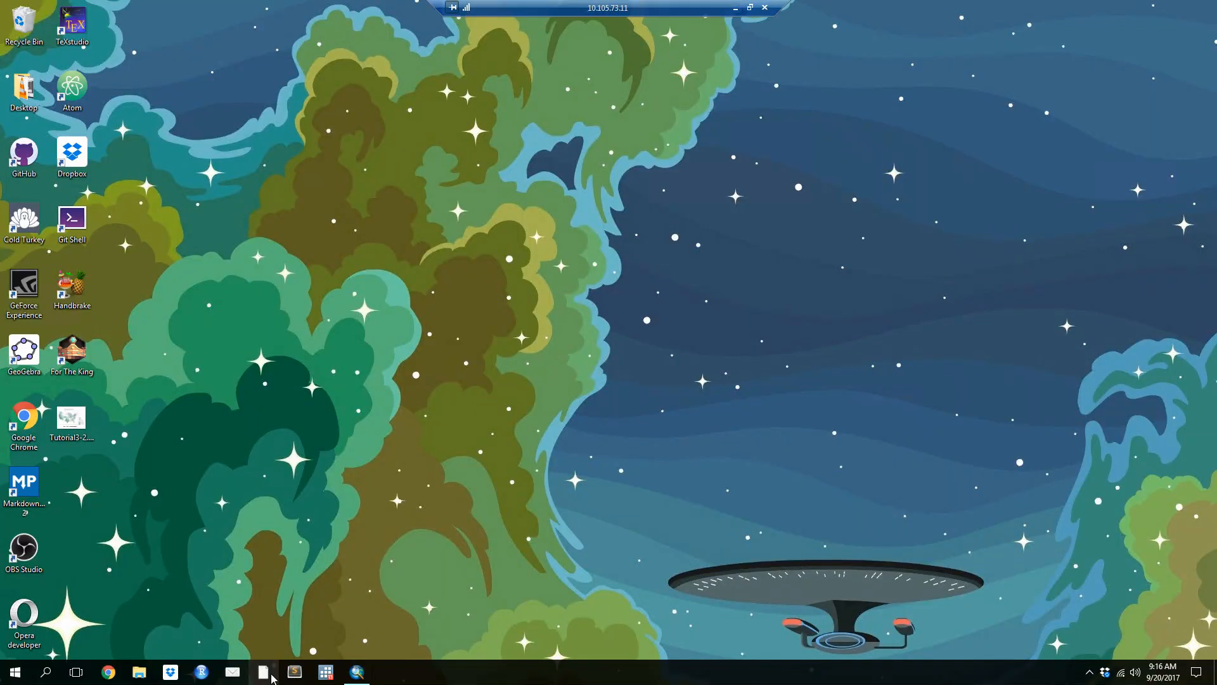
- Switch to ArcMap and show its Catalog with the Chapter4.gdb contents collapsed
left_click(367, 667)
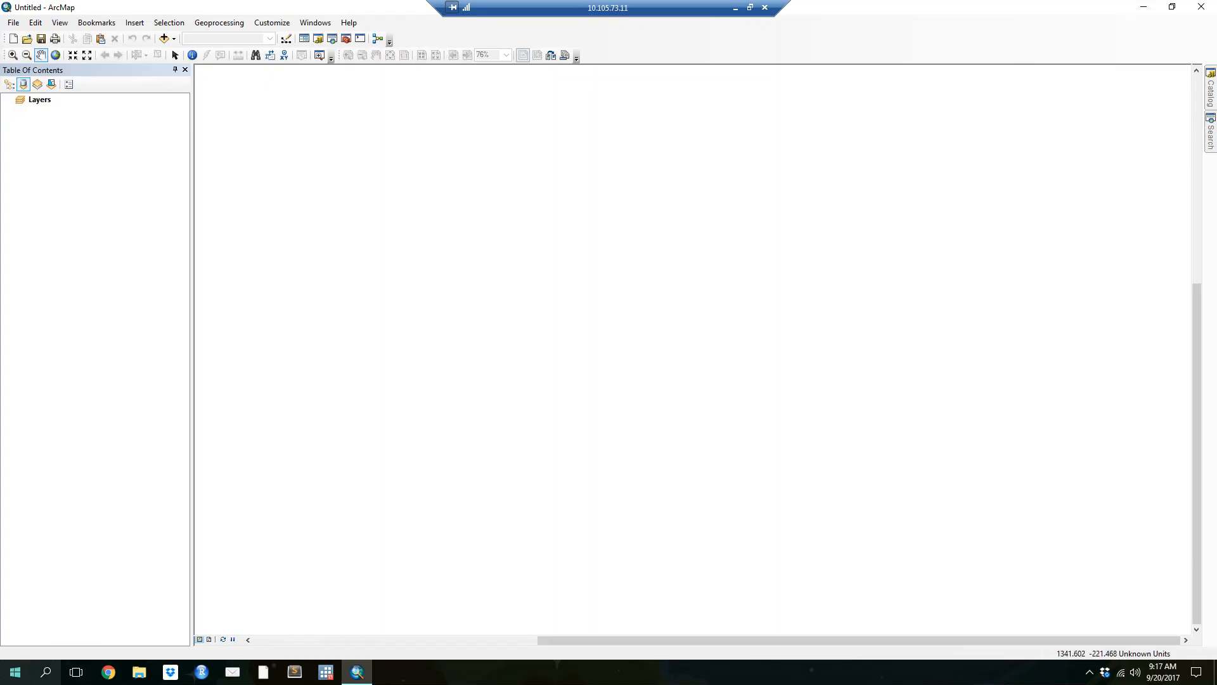
left_click(1211, 95)
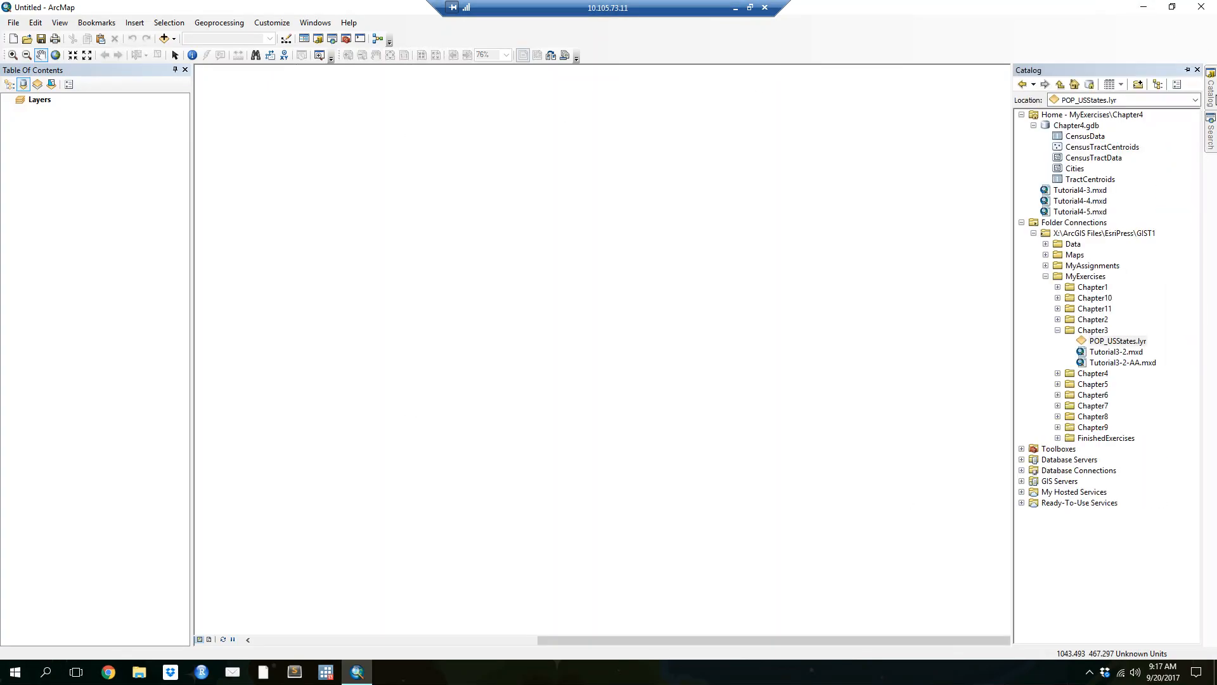
left_click(1033, 124)
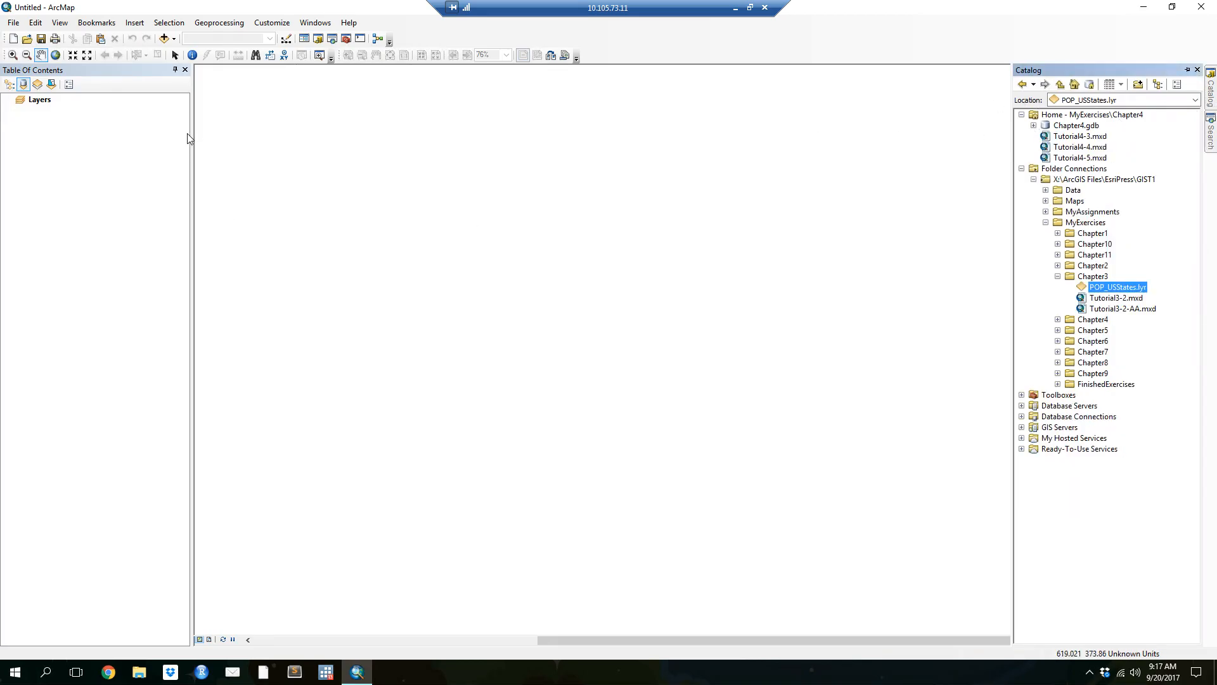
- Browse the GIST1 Data folder and UnitedStates.gdb for datasets that could be added to the map, adding none
left_click(163, 38)
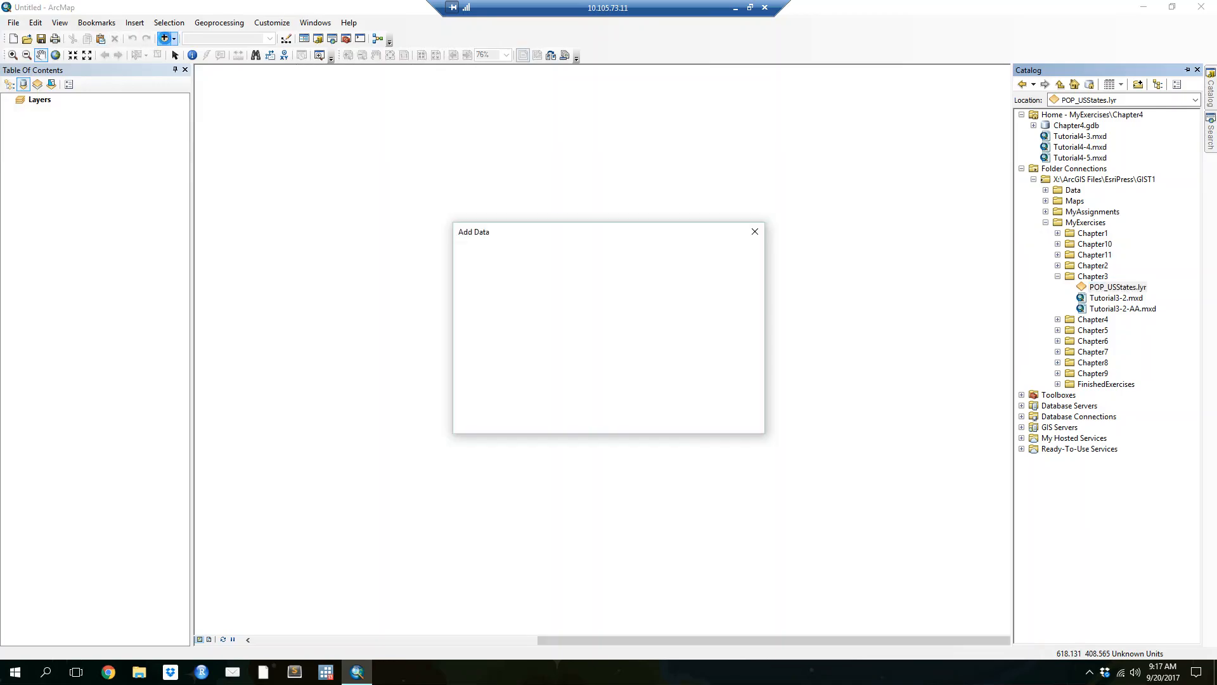
left_click(588, 252)
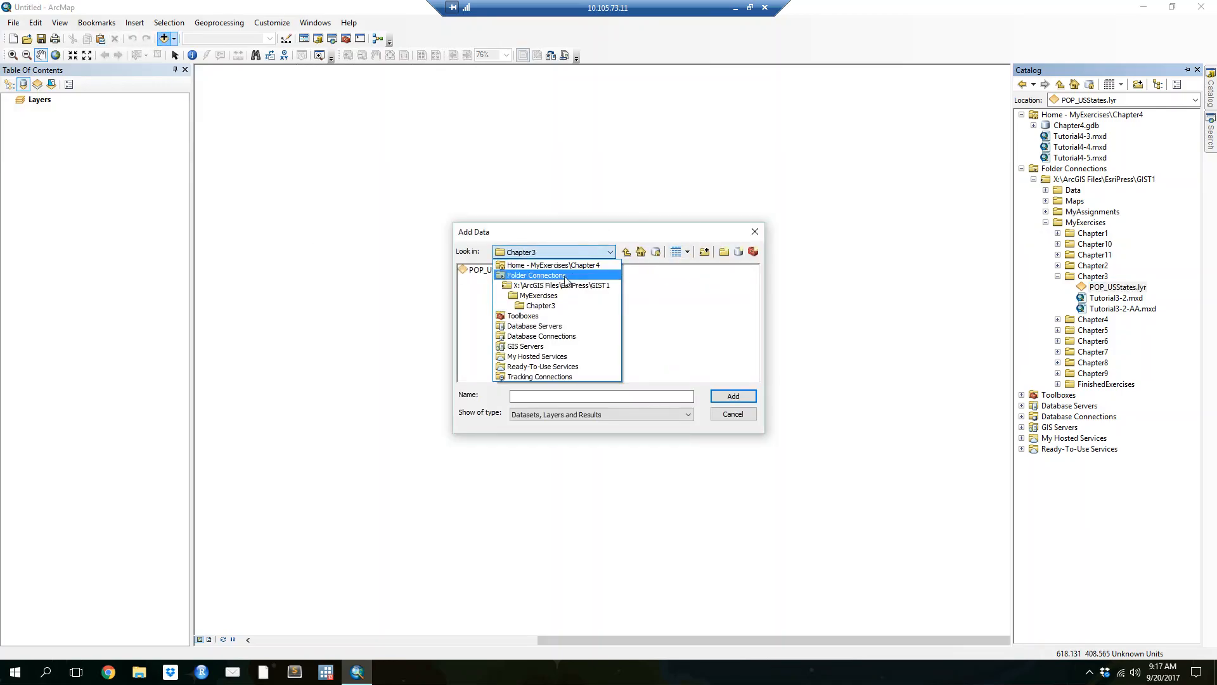
left_click(550, 286)
double_click(475, 272)
left_click(566, 280)
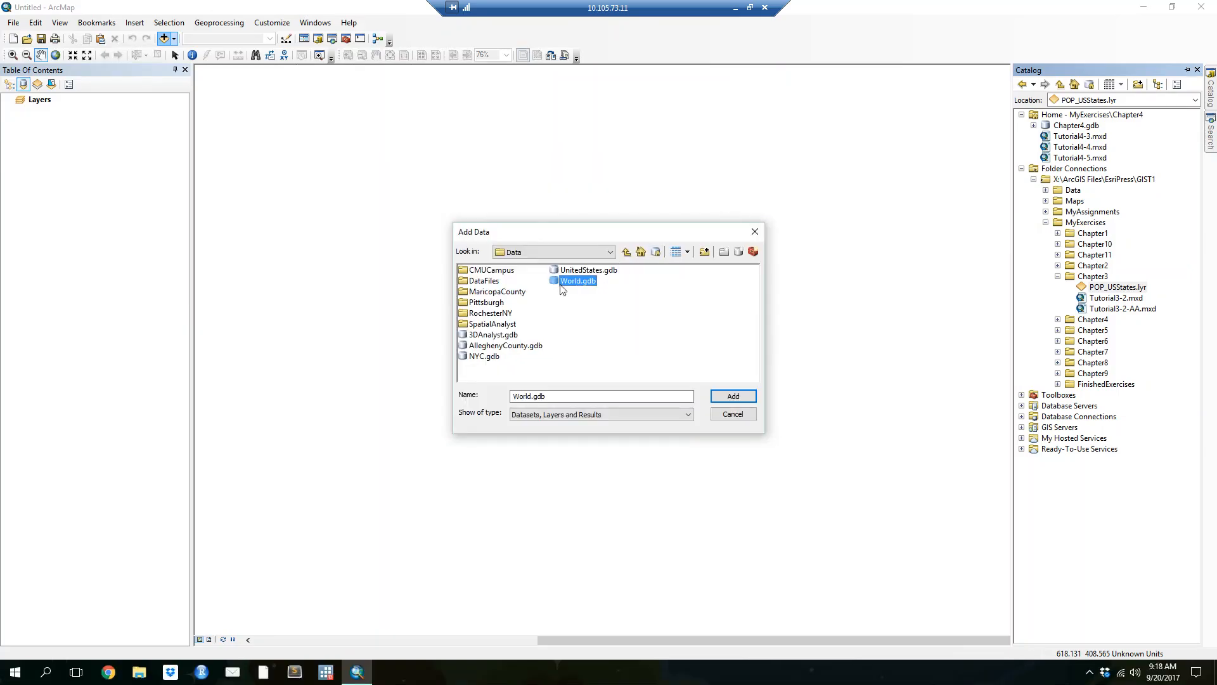
double_click(573, 274)
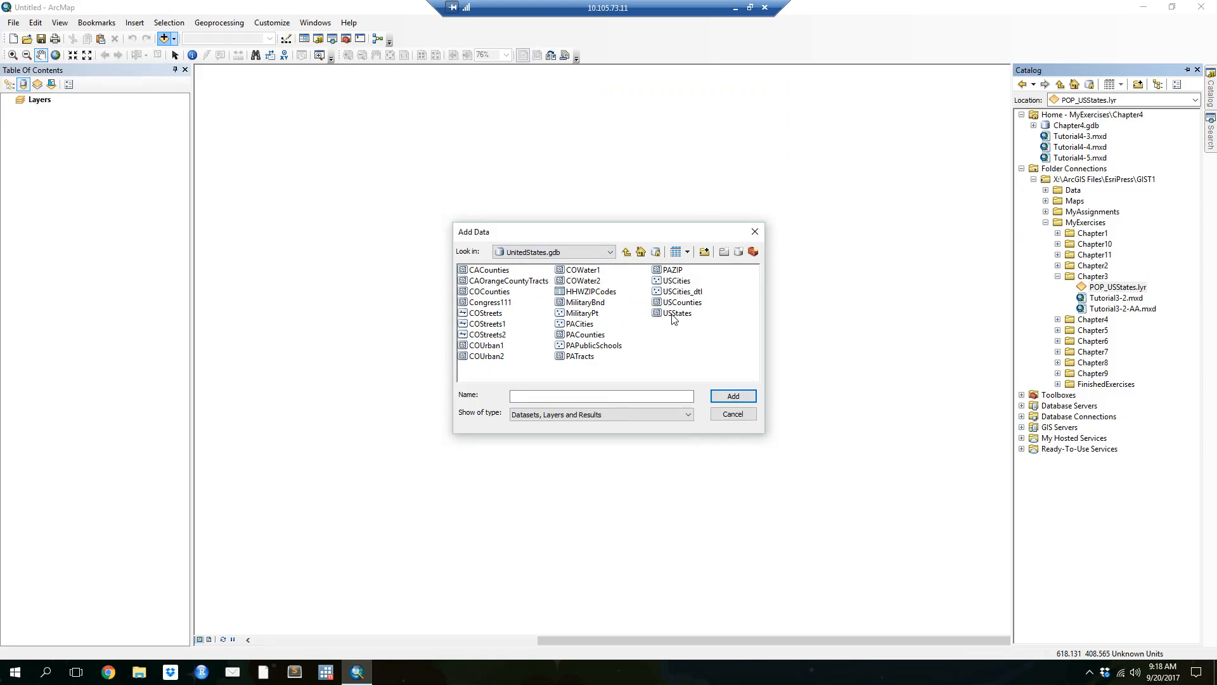
left_click(586, 258)
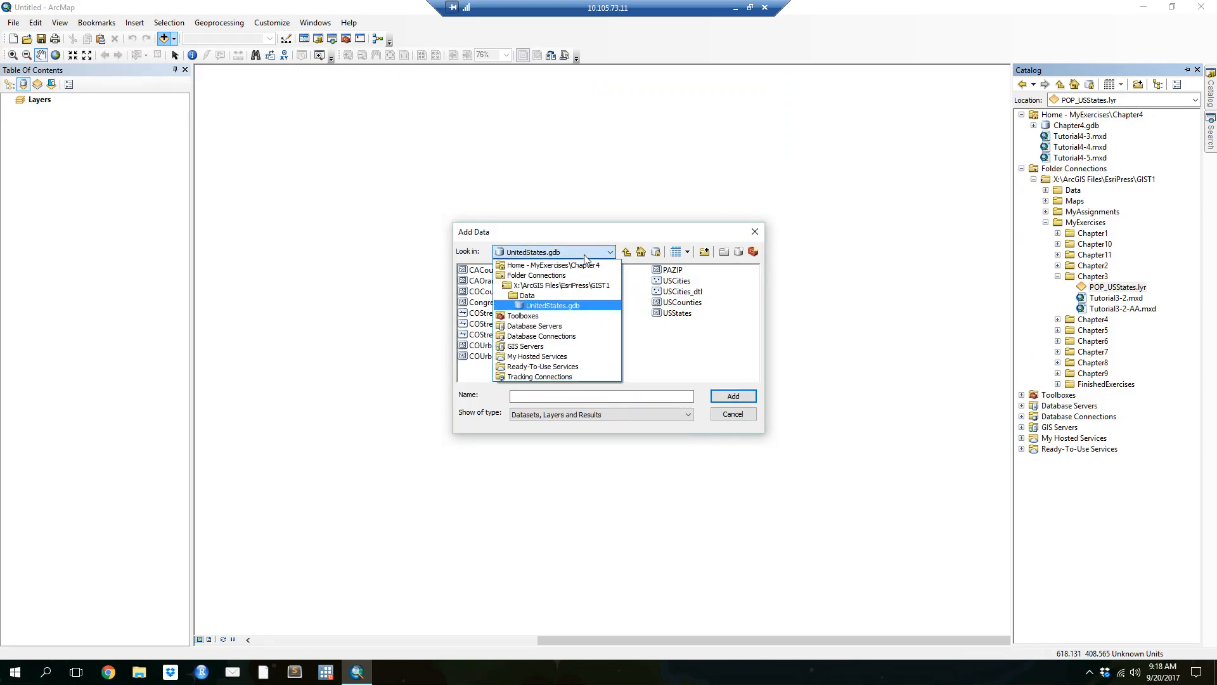
left_click(549, 300)
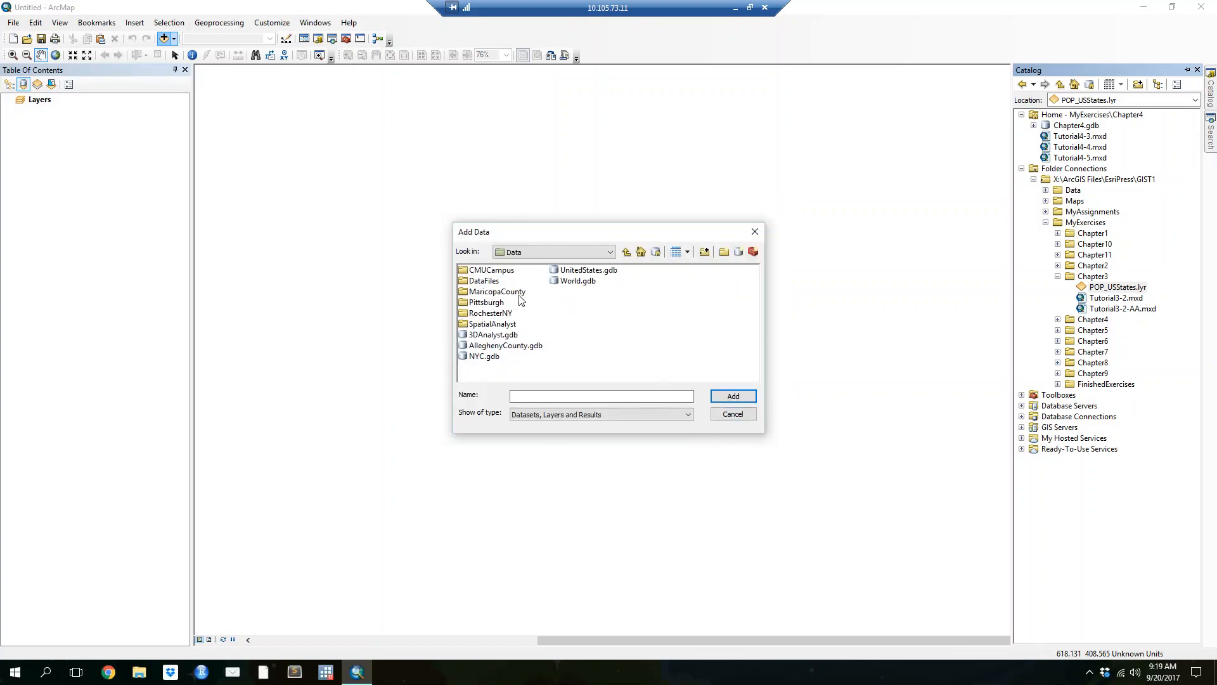
left_click(730, 417)
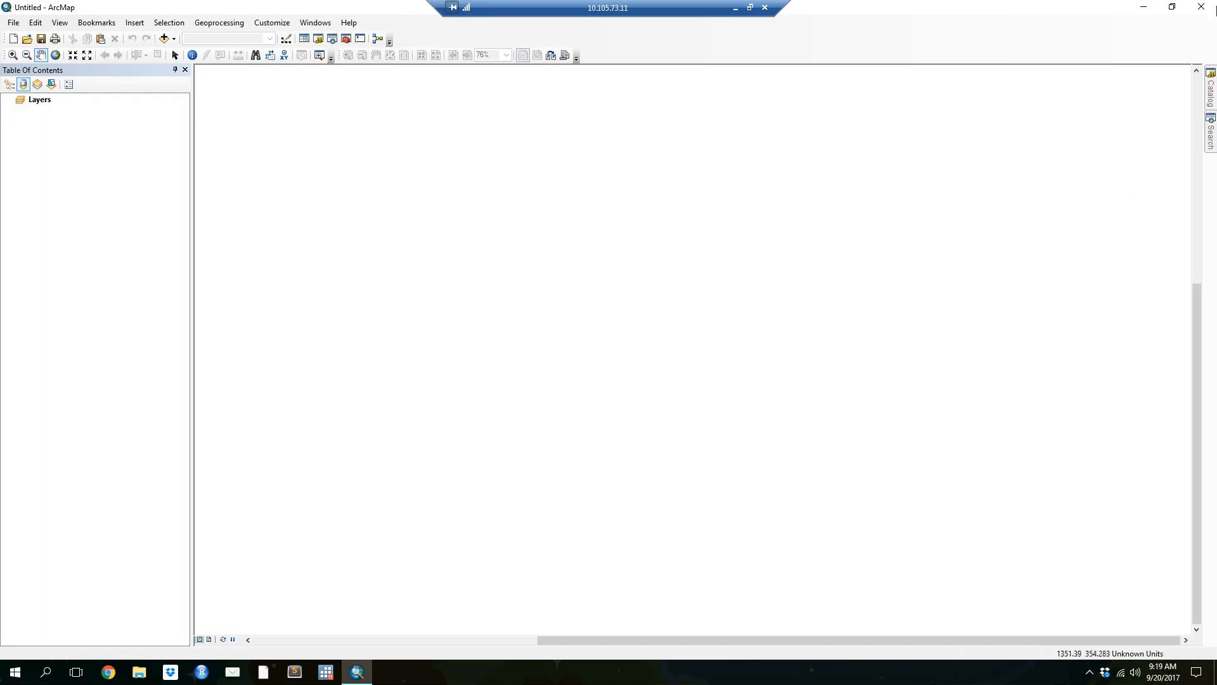
- Minimize ArcMap, launch ArcCatalog and maximize its window
left_click(1143, 8)
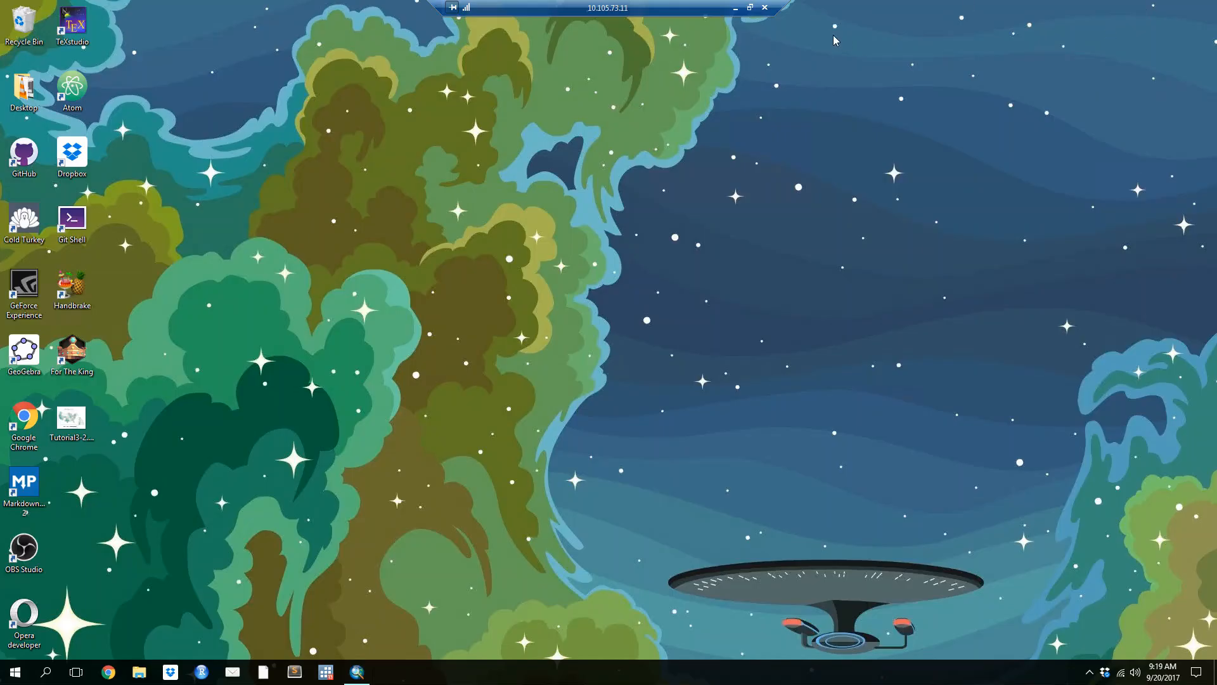
key("super")
type("arcca")
key("Return")
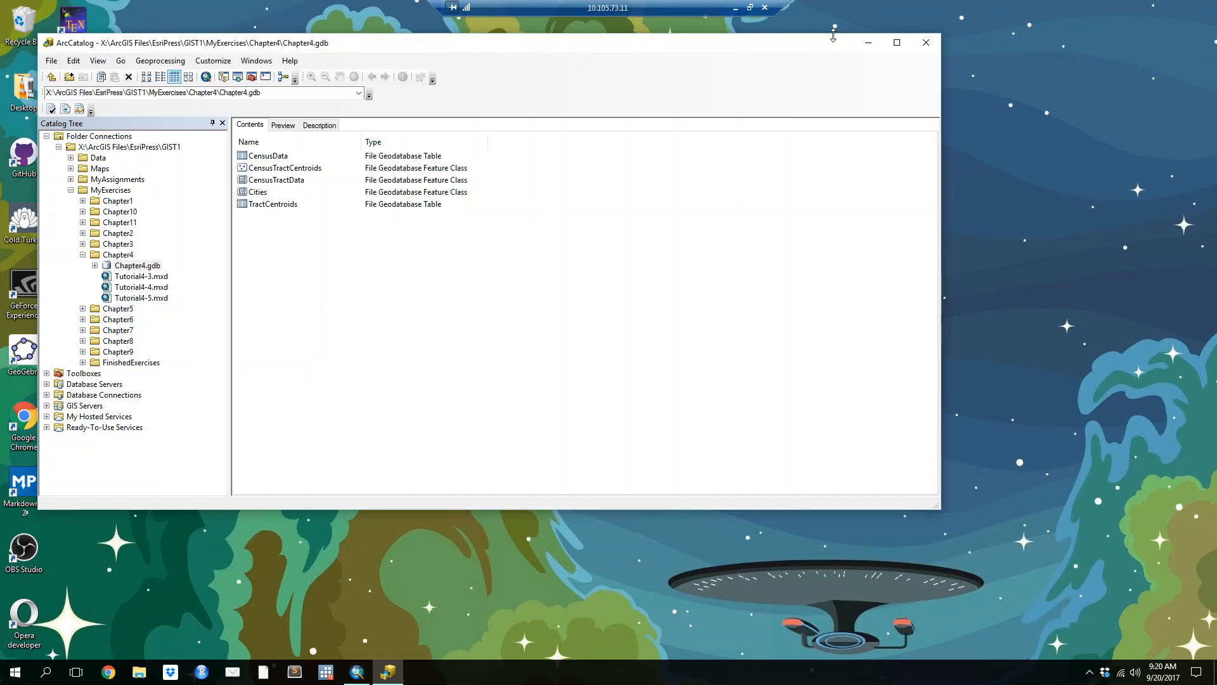
left_click_drag(540, 49, 701, 0)
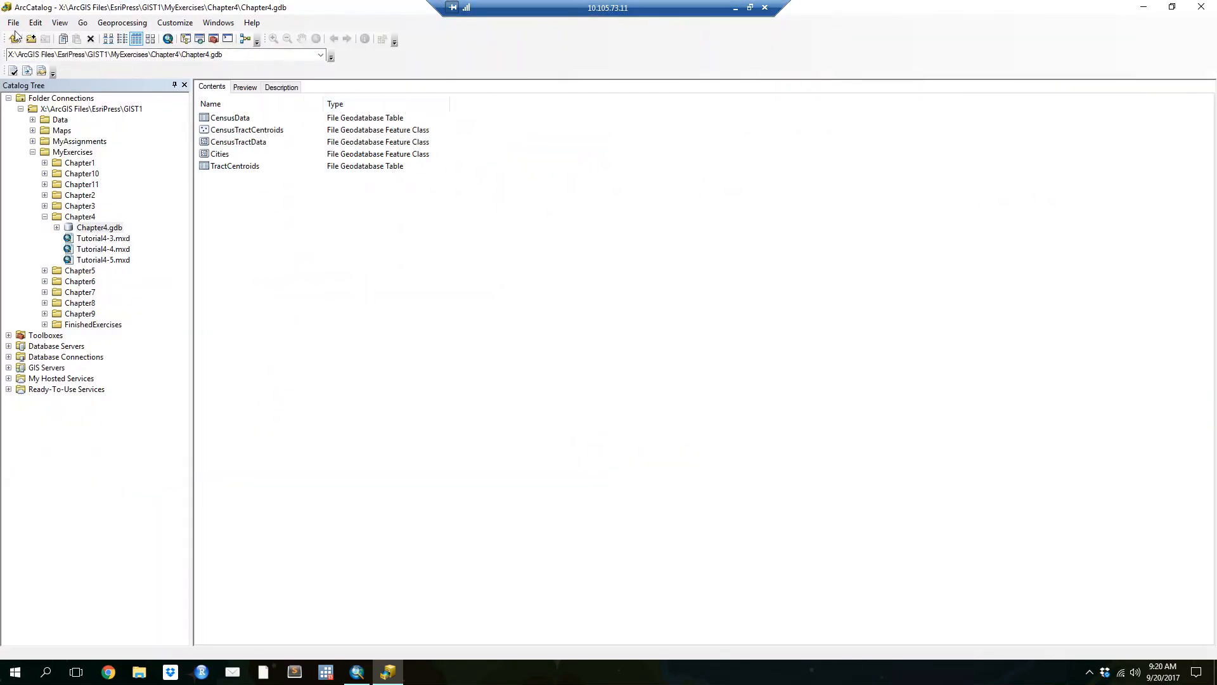
- Examine the GIST1 folder connection in the catalog tree, down to the contents of the Chapter4 folder in MyExercises
left_click(44, 216)
left_click(44, 216)
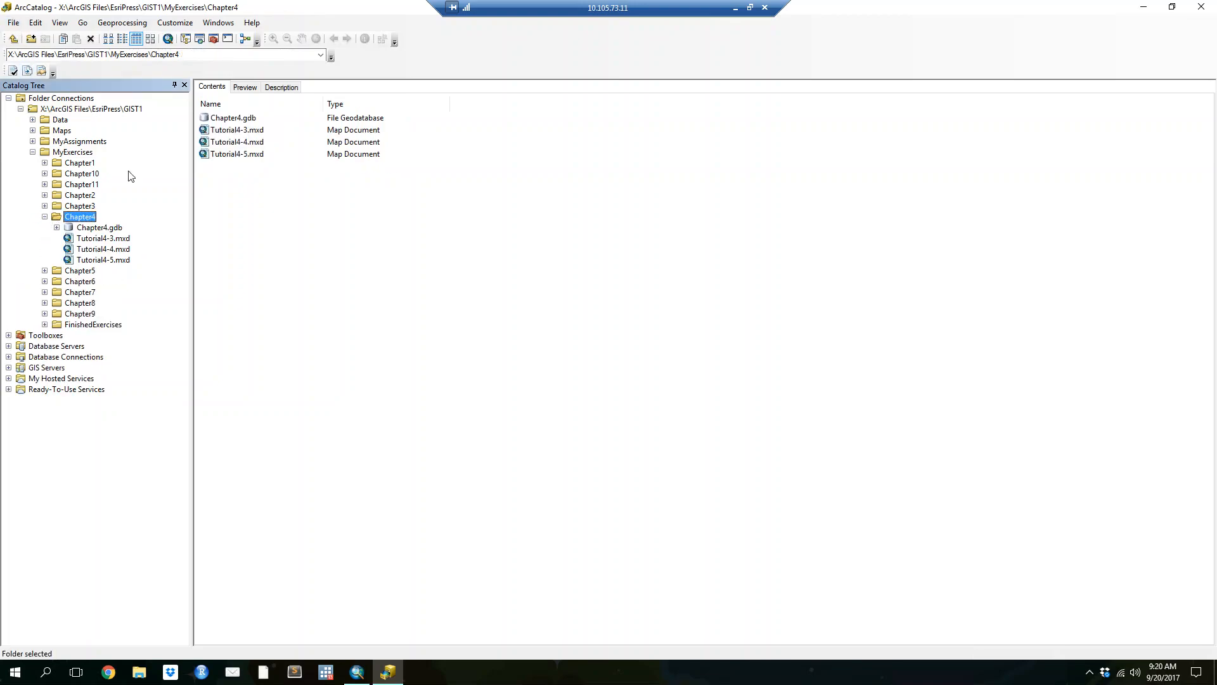
left_click(20, 109)
left_click(8, 98)
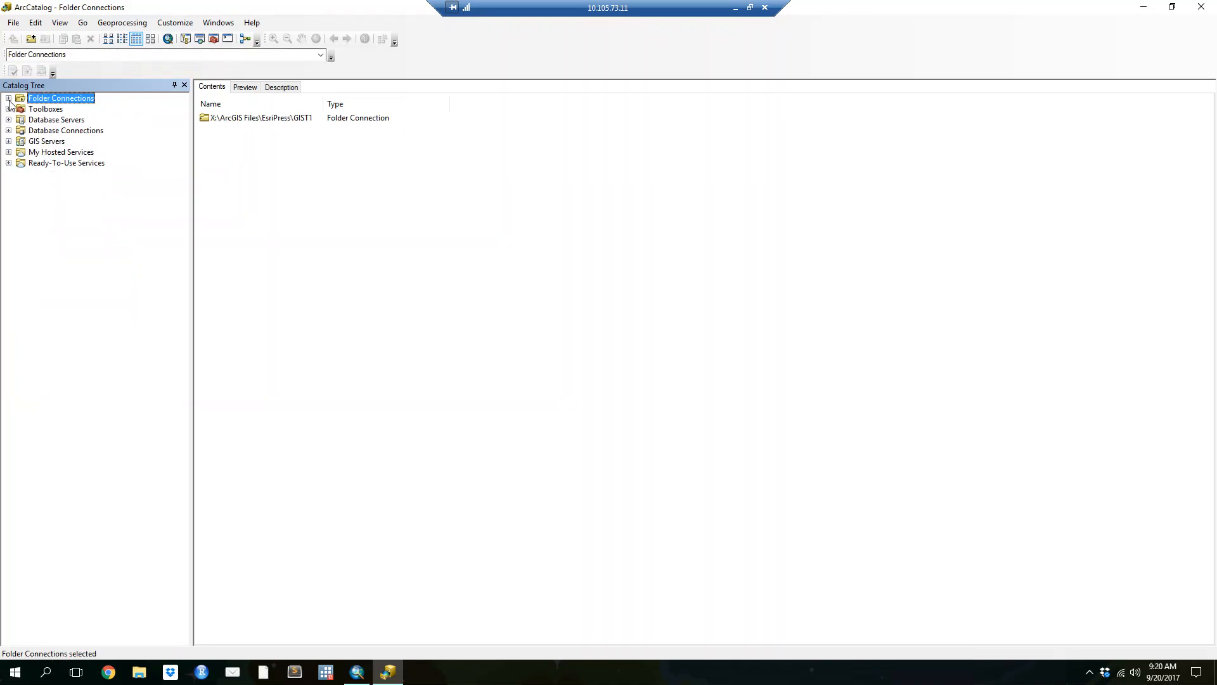
left_click(8, 99)
left_click(20, 109)
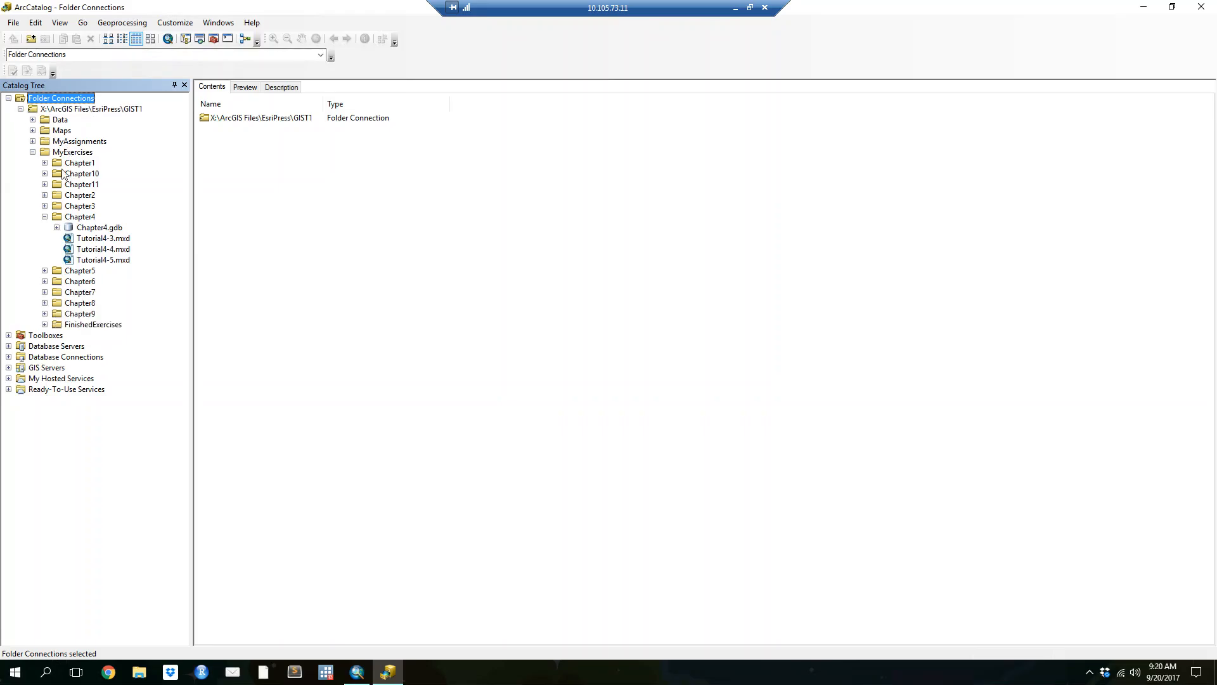
left_click(32, 152)
left_click(32, 152)
left_click(56, 219)
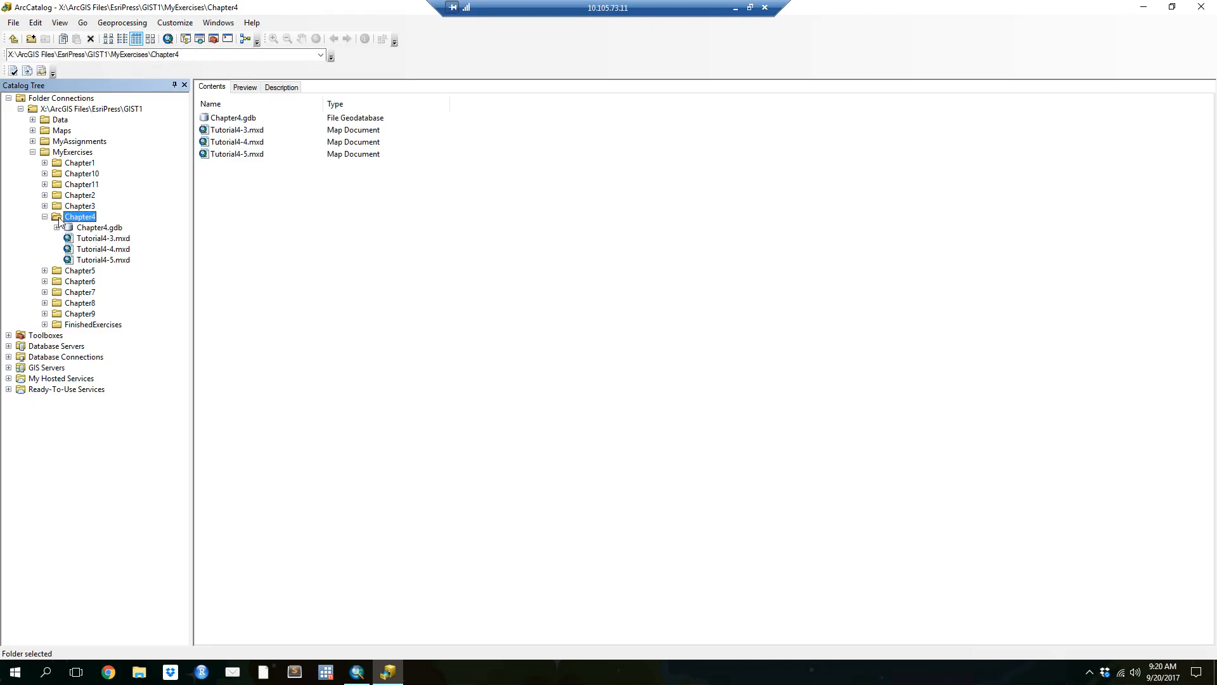
- Try to rename the existing Chapter4.gdb geodatabase
right_click(59, 216)
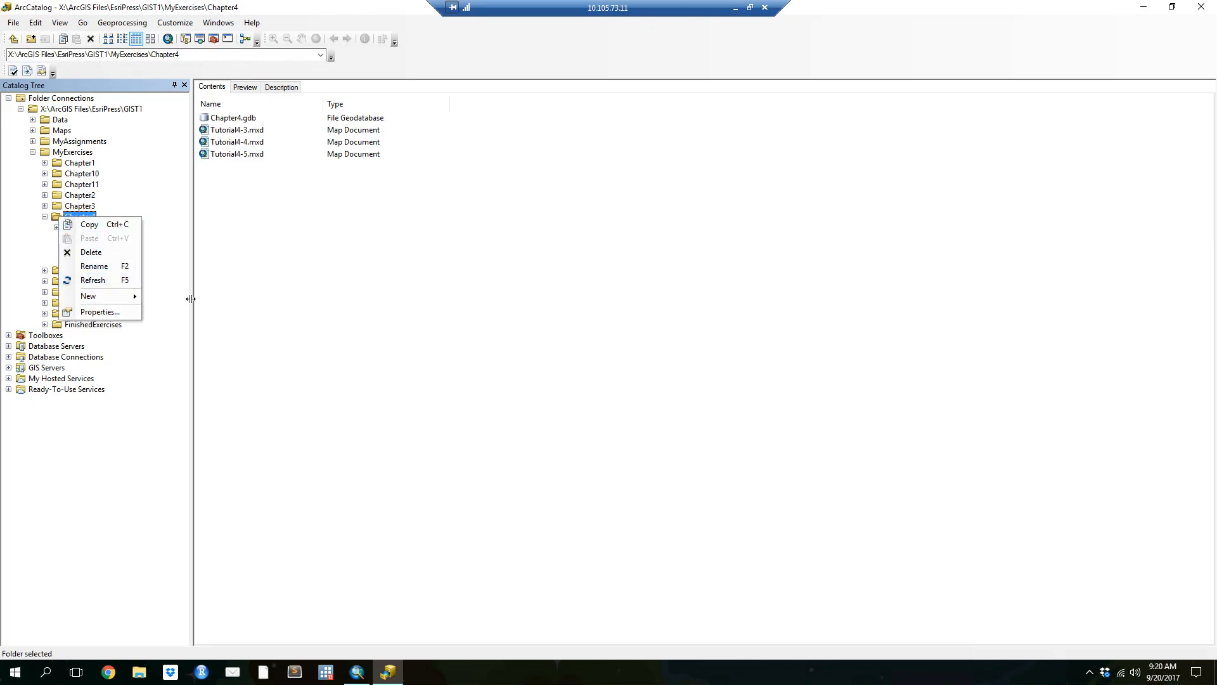
left_click(95, 219)
left_click(95, 227)
right_click(94, 227)
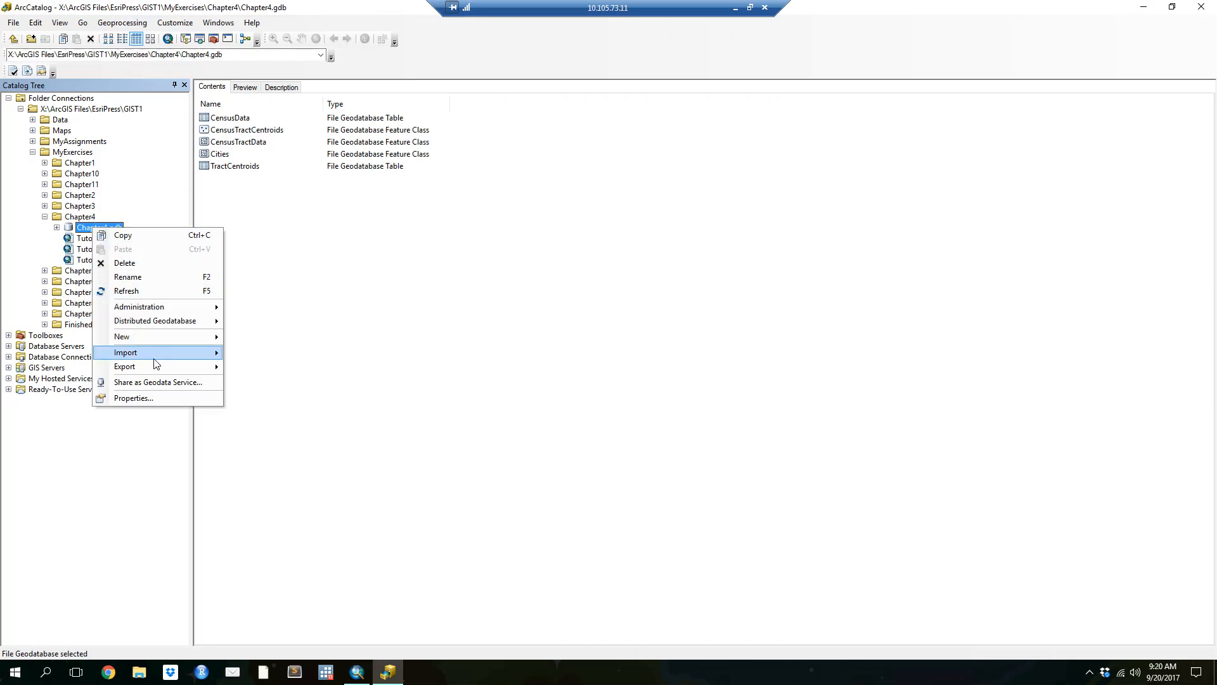
left_click(90, 229)
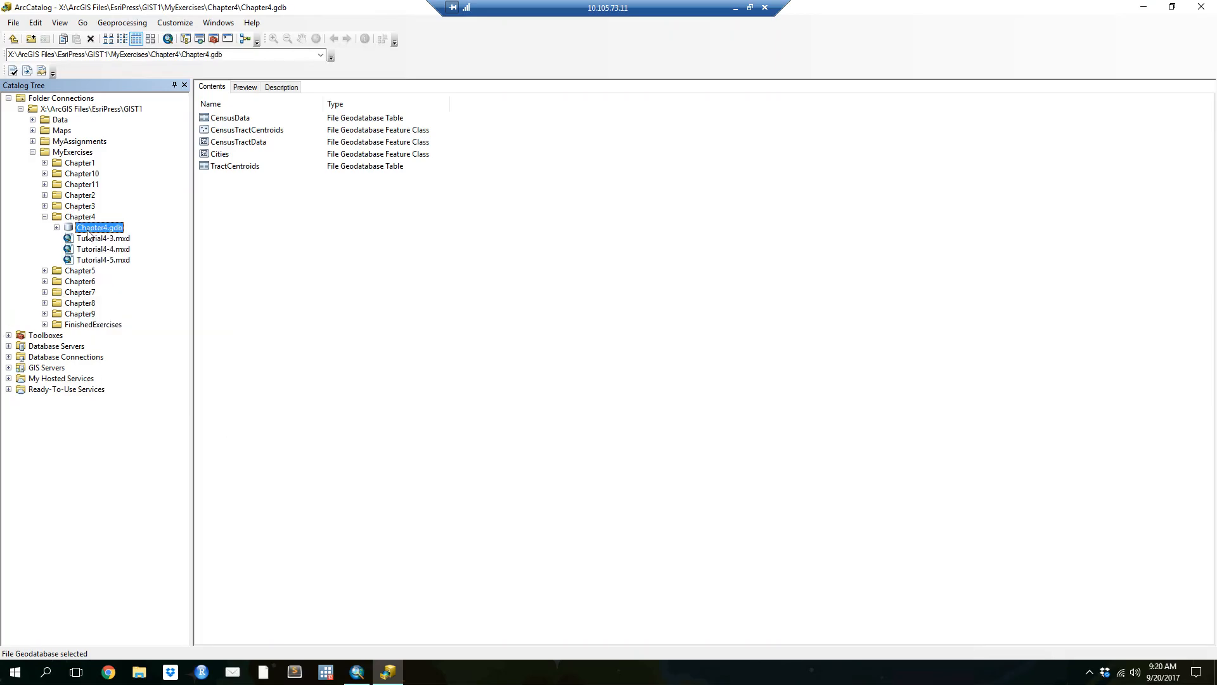
left_click(95, 232)
key("Return")
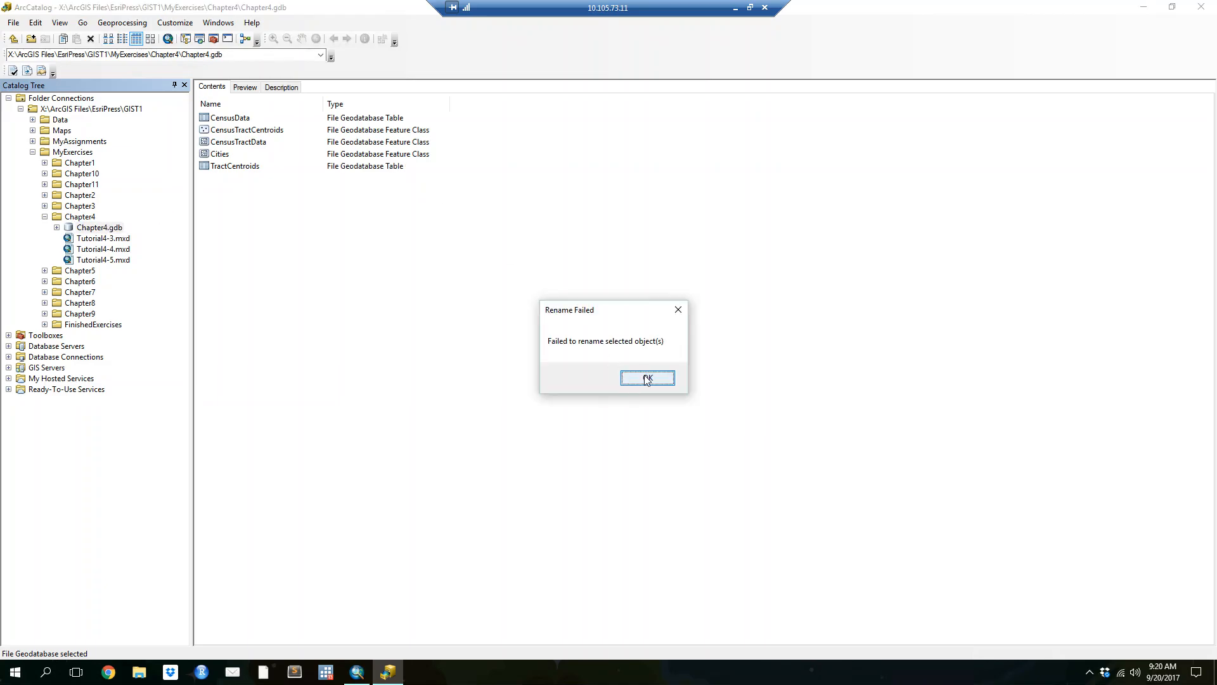
key("Return")
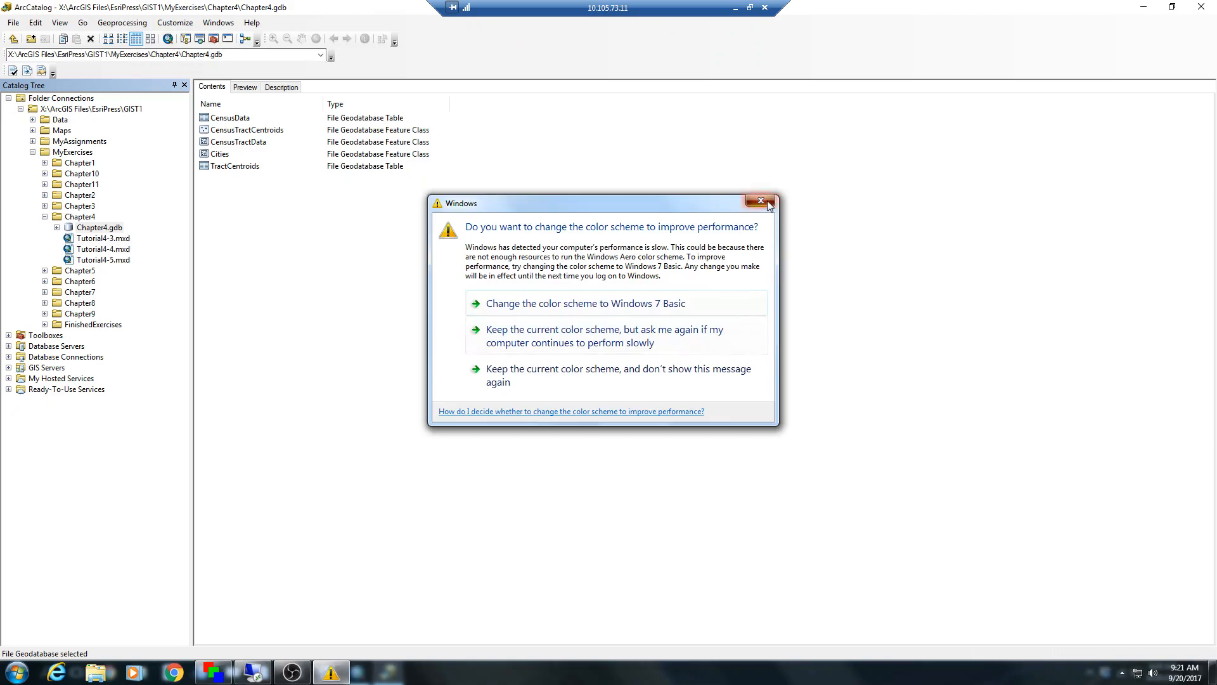
left_click(760, 200)
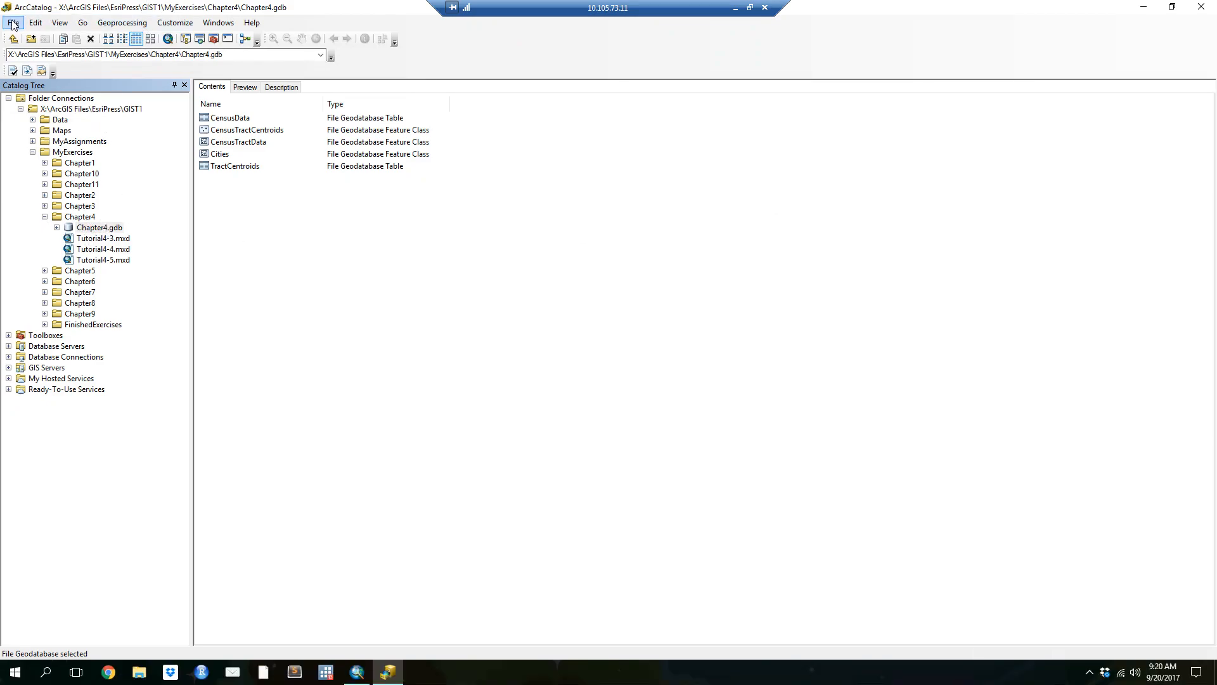
- Create a new file geodatabase named Chapter4-classed in the Chapter4 folder
left_click(83, 217)
right_click(87, 220)
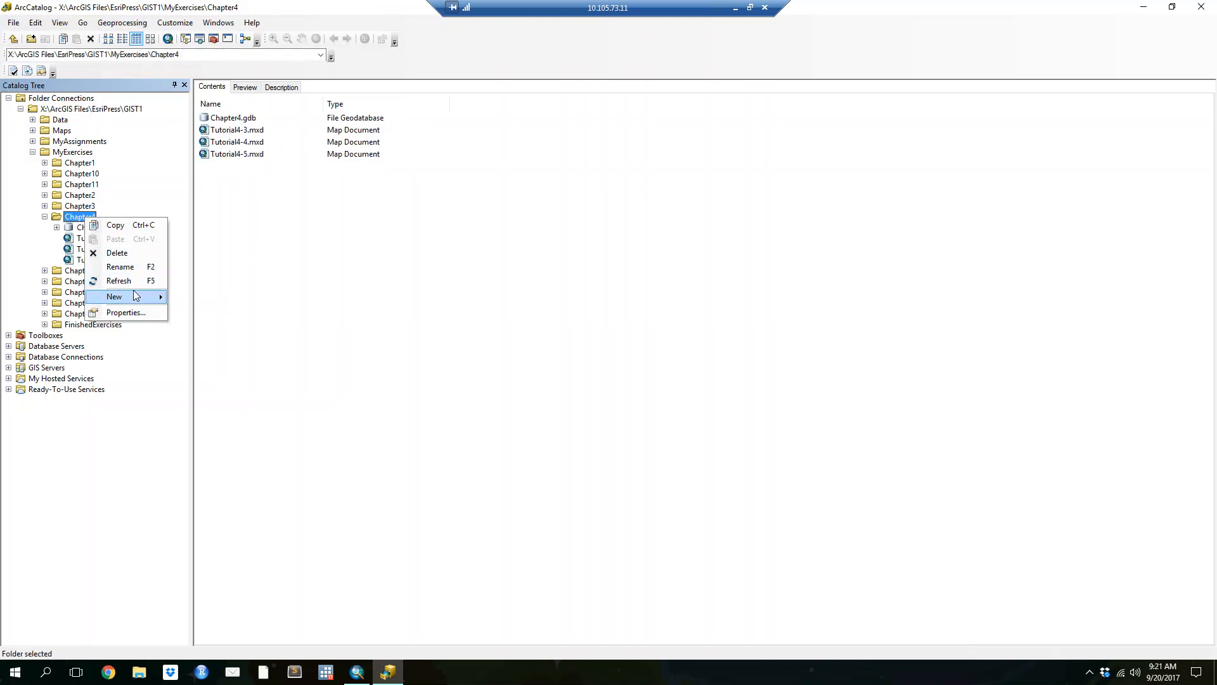
mouse_move(139, 296)
left_click(218, 310)
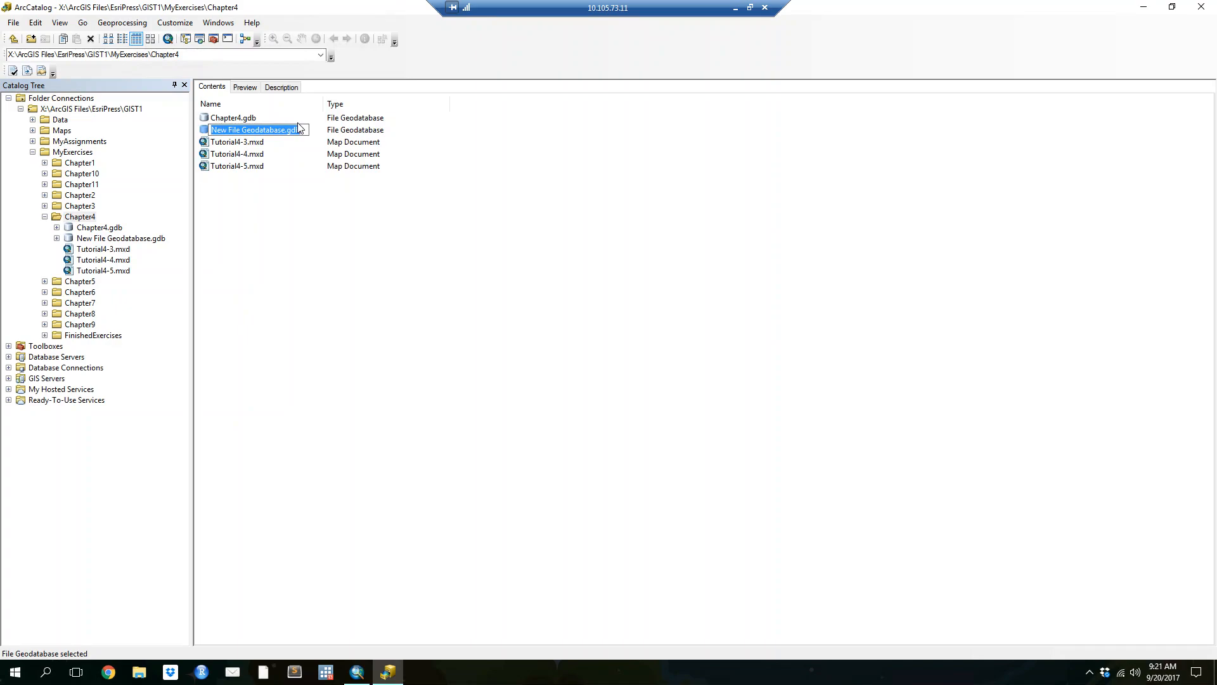
type("Chapter4-")
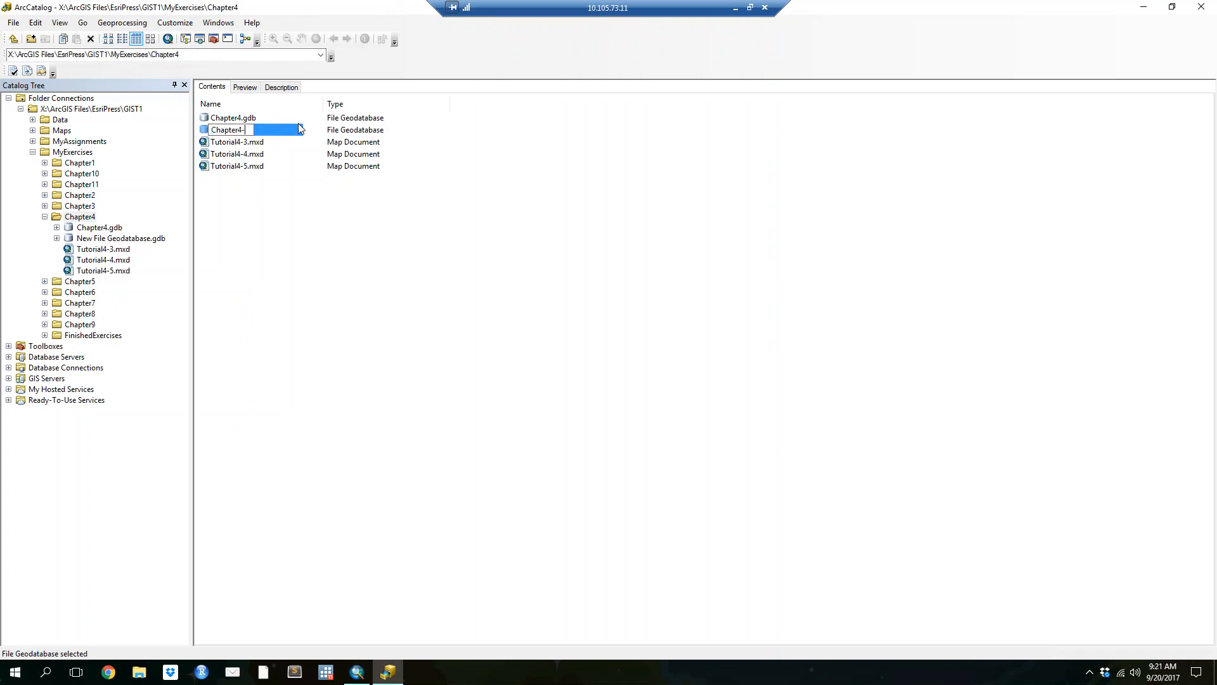
type("classed")
key("Return")
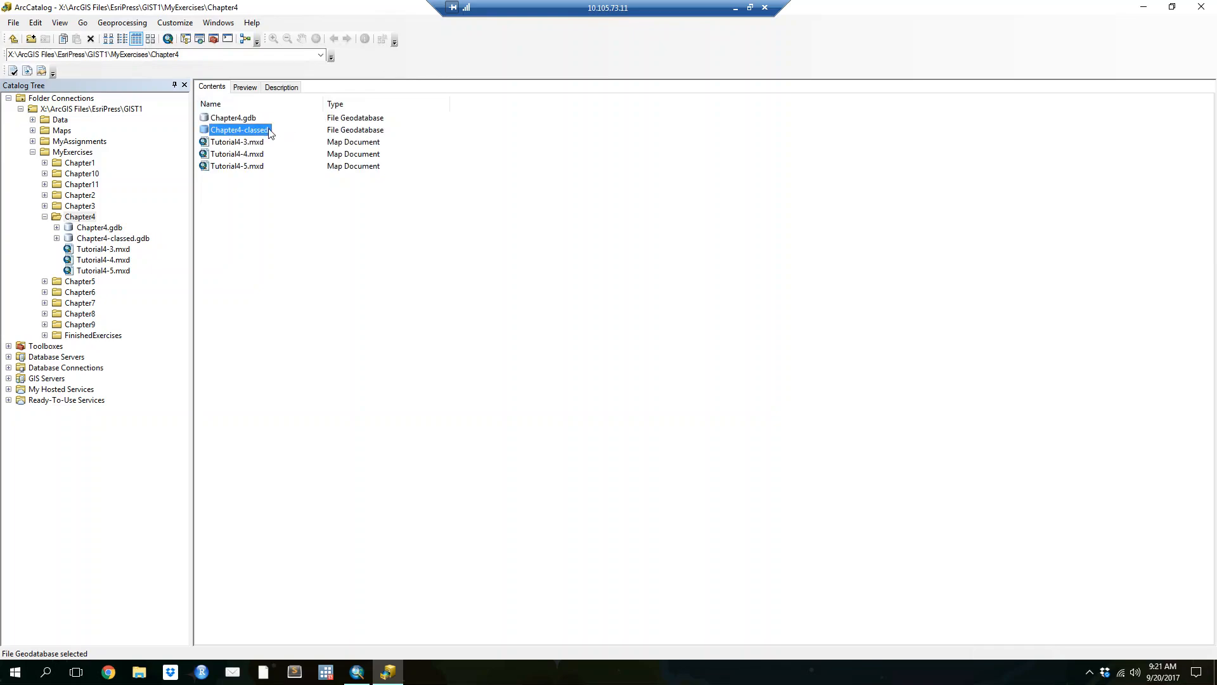
- Rename the new geodatabase as Chapter4-class and open it
left_click(268, 130)
left_click(273, 131)
key("BackSpace")
key("BackSpace")
key("Return")
double_click(234, 130)
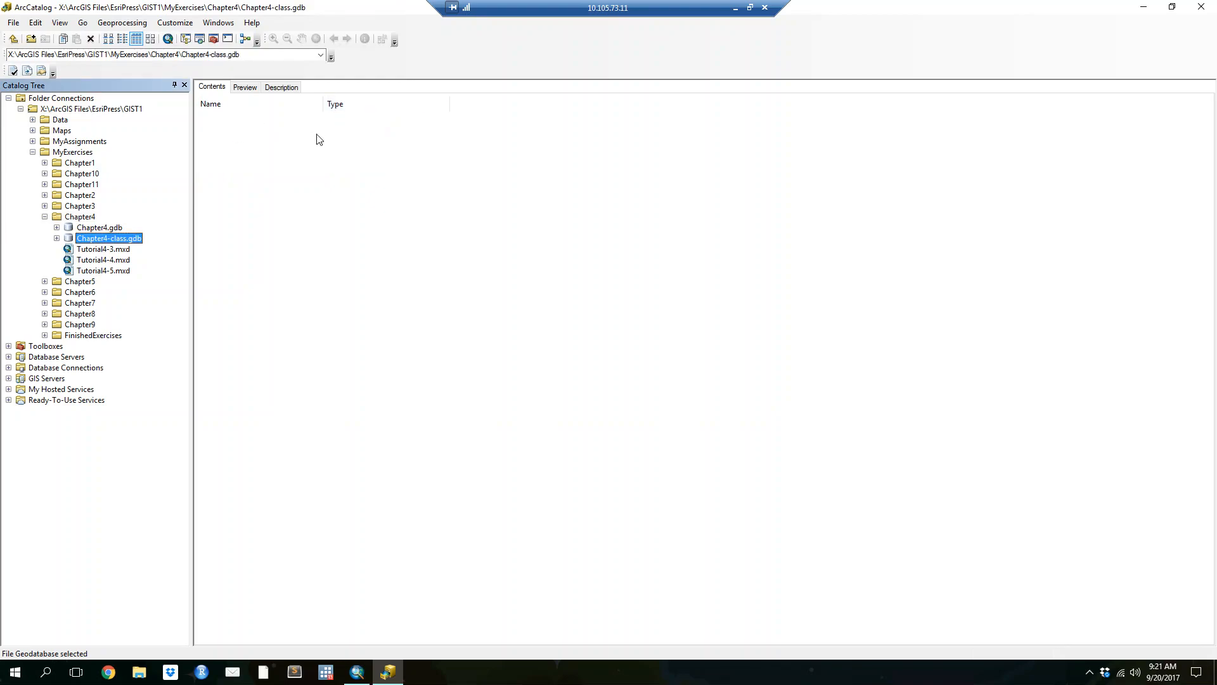
- Start an import of multiple feature classes into Chapter4-class.gdb
left_click(80, 226)
left_click(91, 238)
right_click(97, 241)
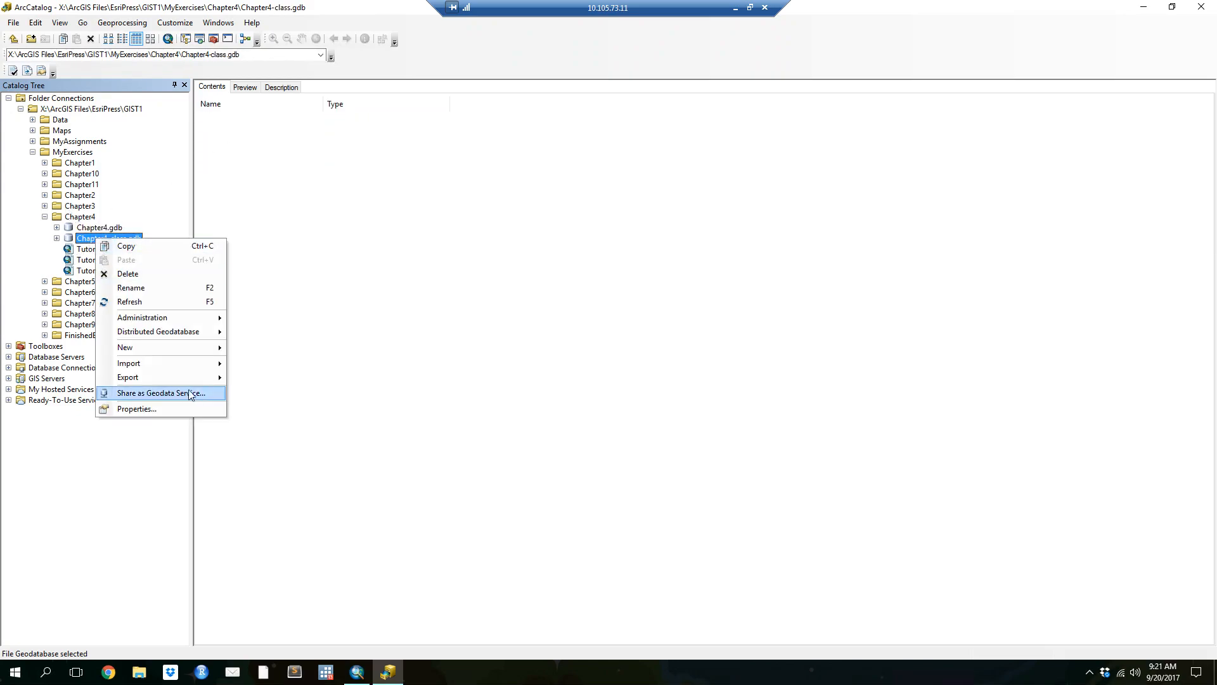
mouse_move(195, 363)
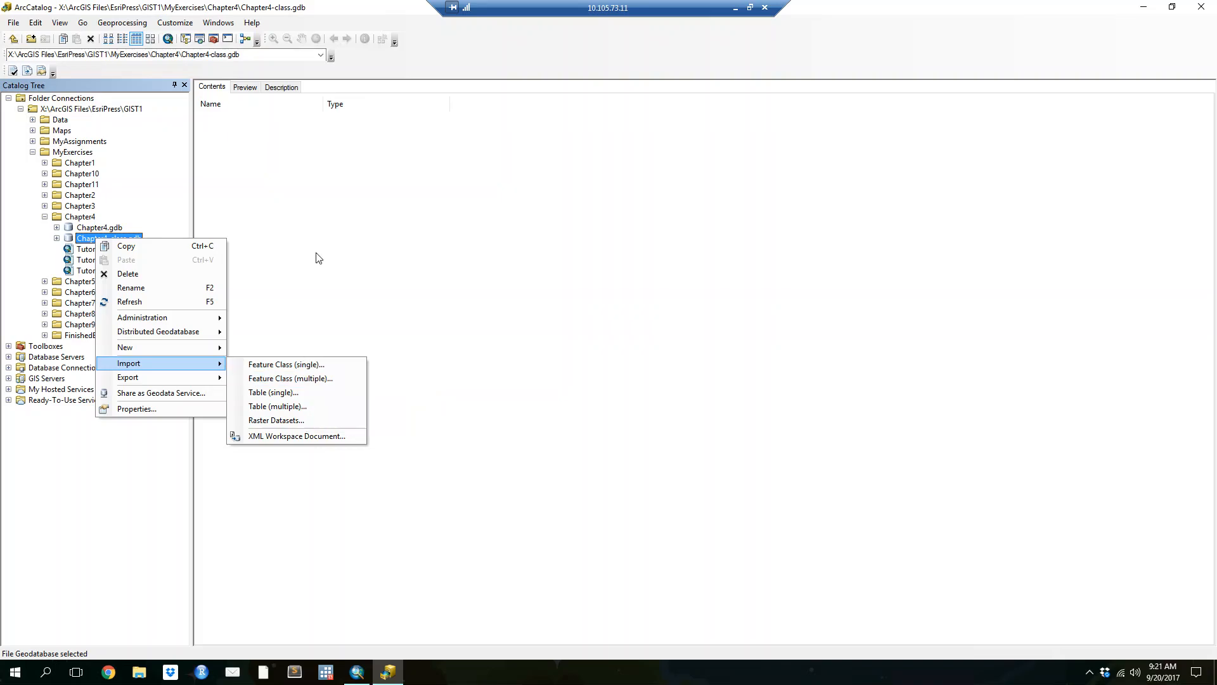
left_click(335, 376)
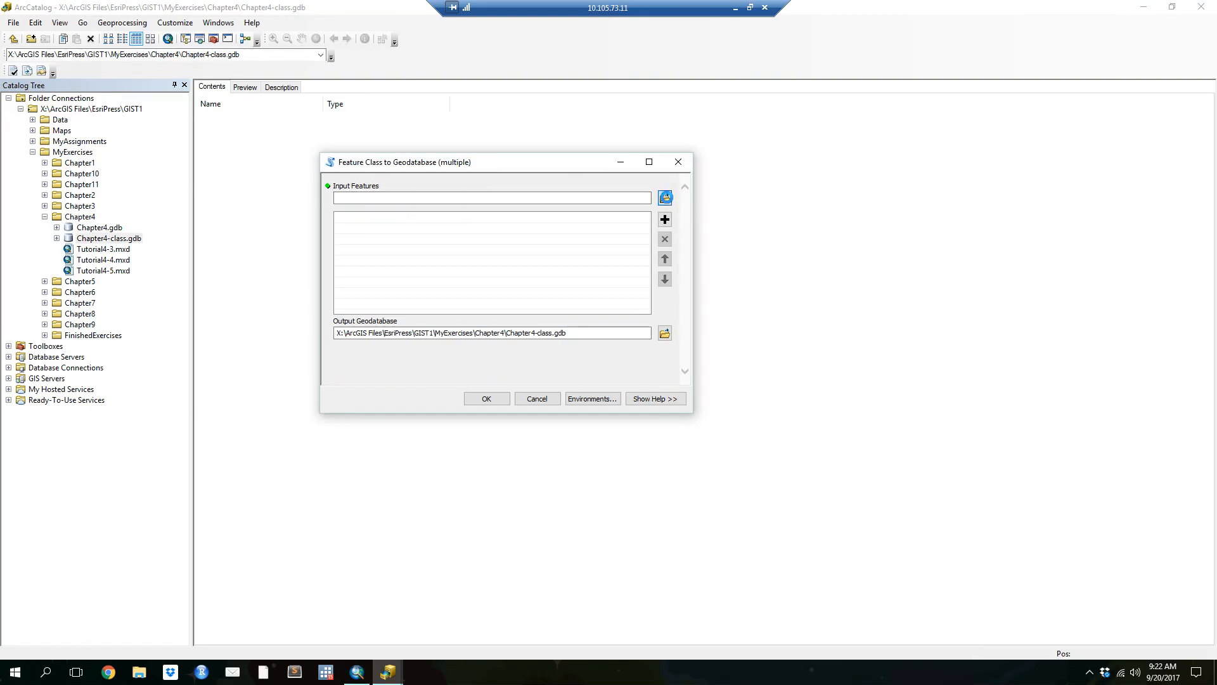
- Import tl_2010_04013_tract10.shp and tl_2010_04013_cousub10.shp from the MaricopaCounty data folder into Chapter4-class.gdb
left_click(664, 198)
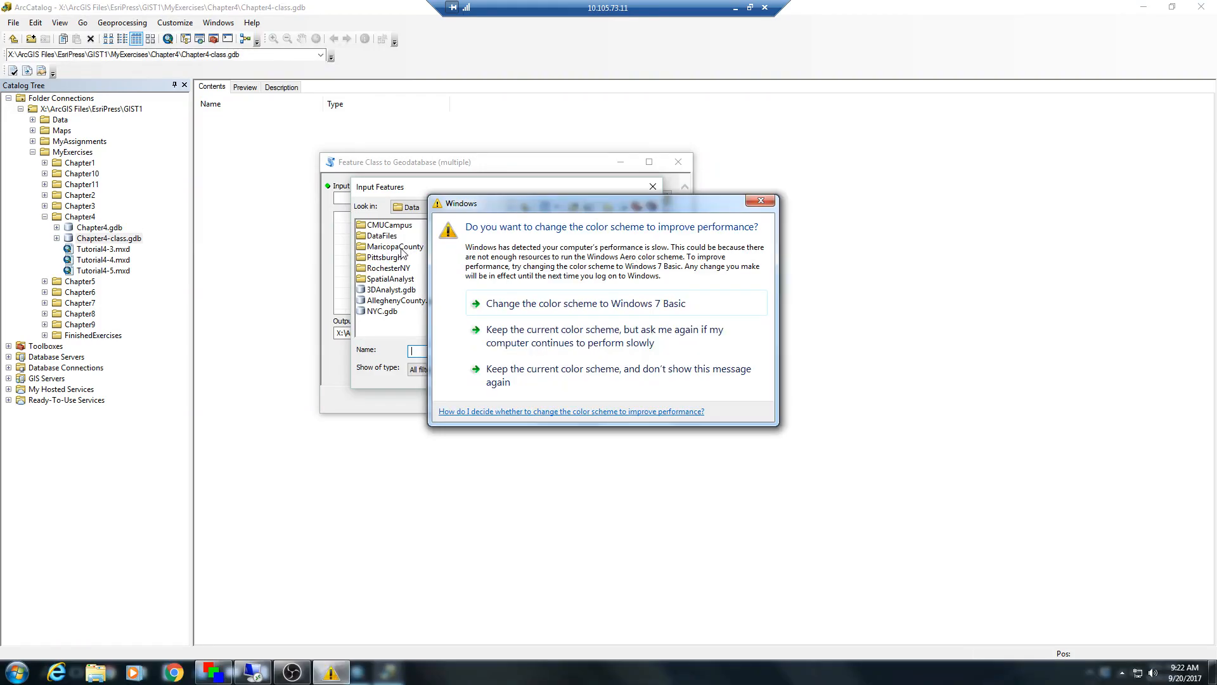
left_click(599, 308)
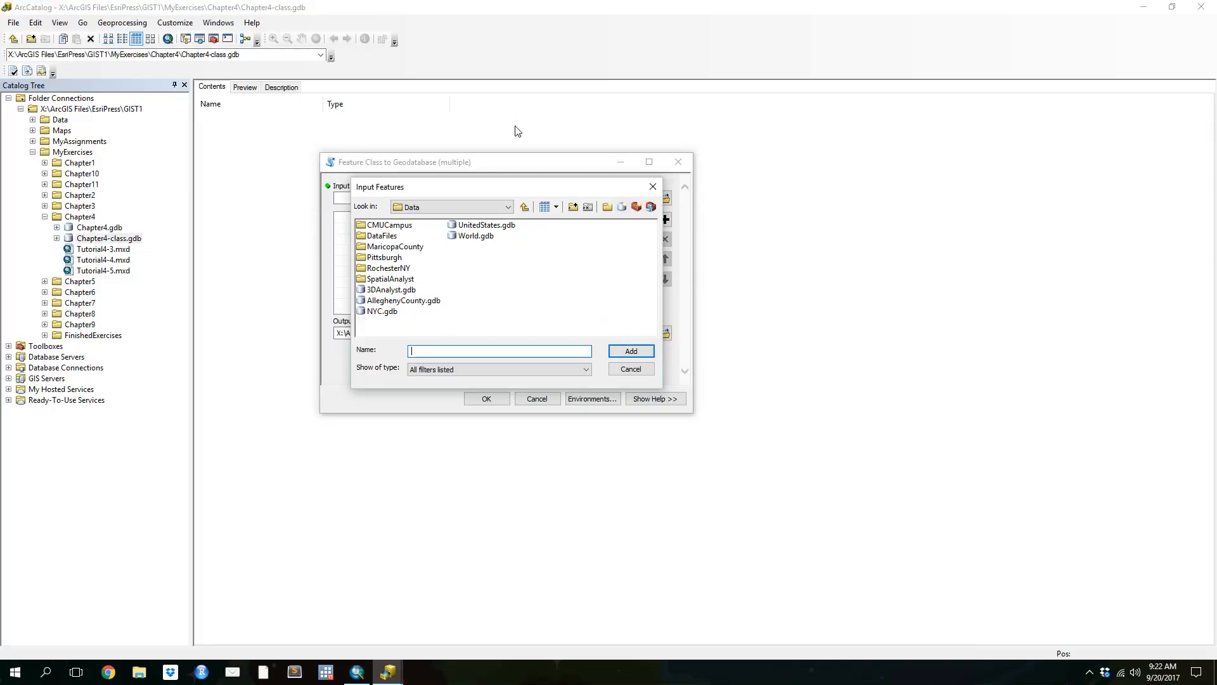
double_click(384, 247)
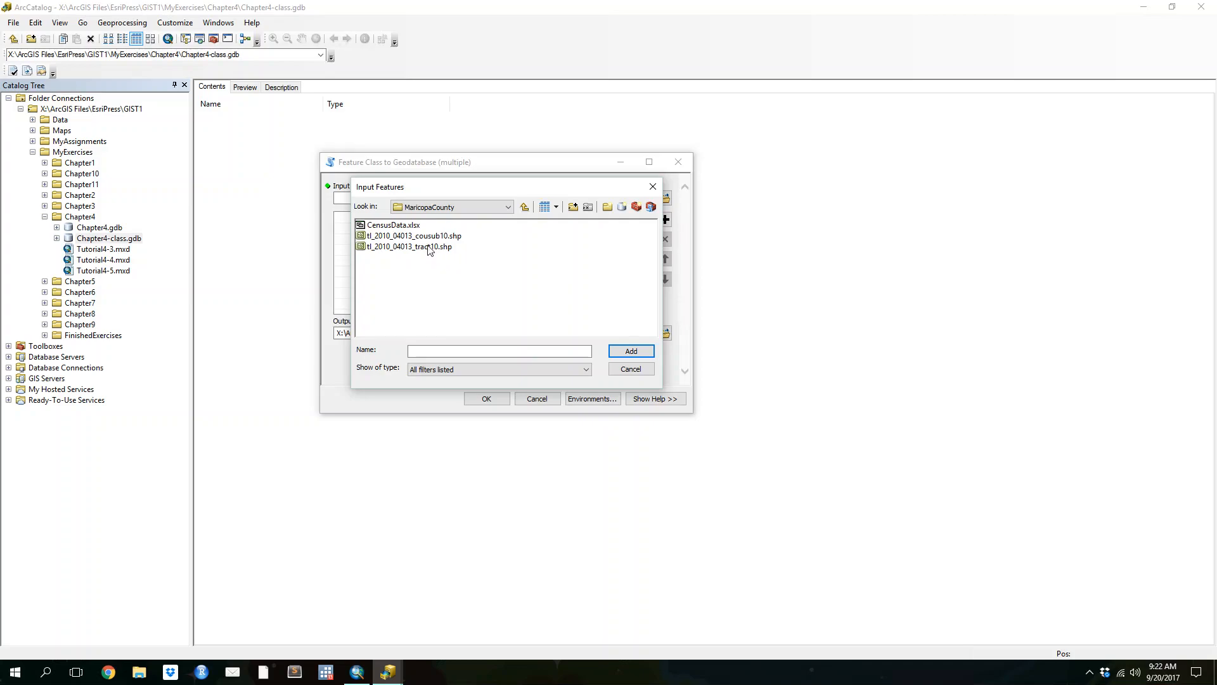
left_click(430, 247)
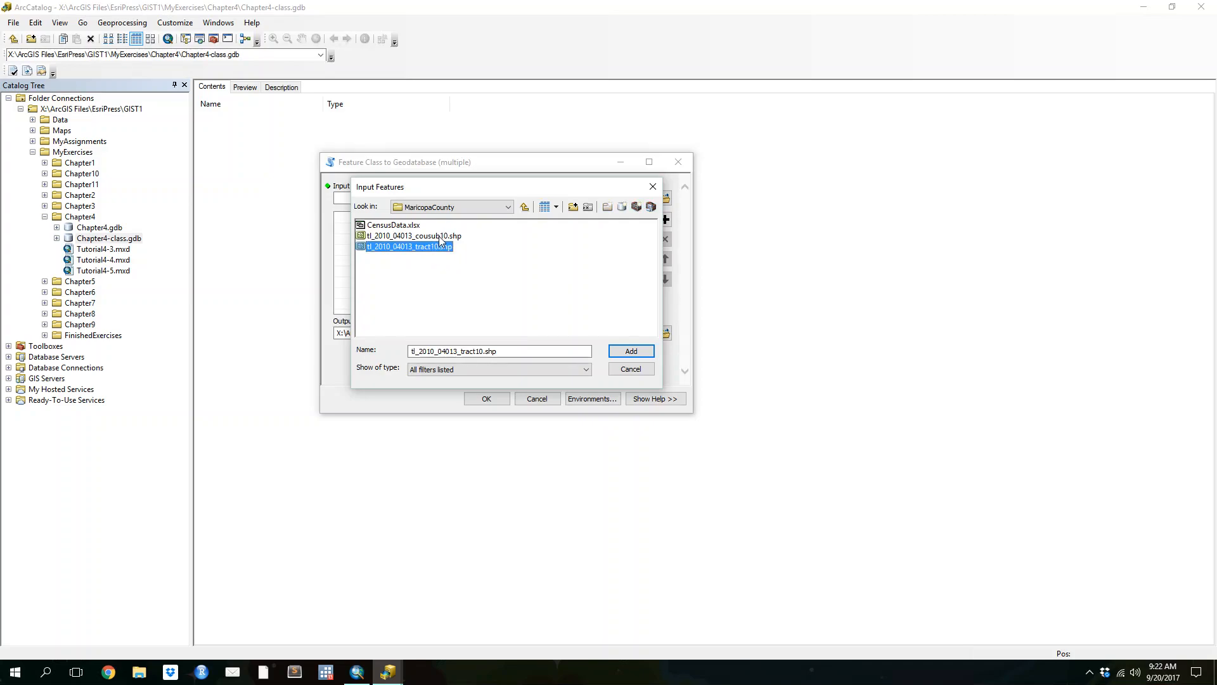
left_click(396, 235, "shift")
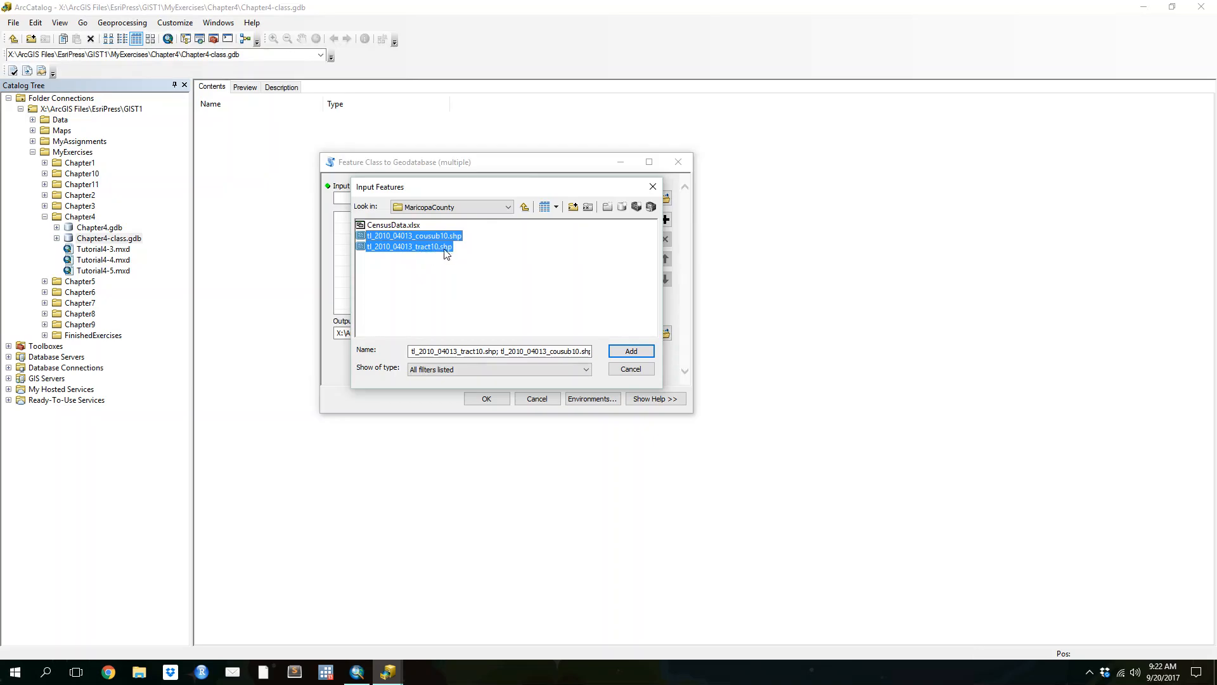
left_click(631, 351)
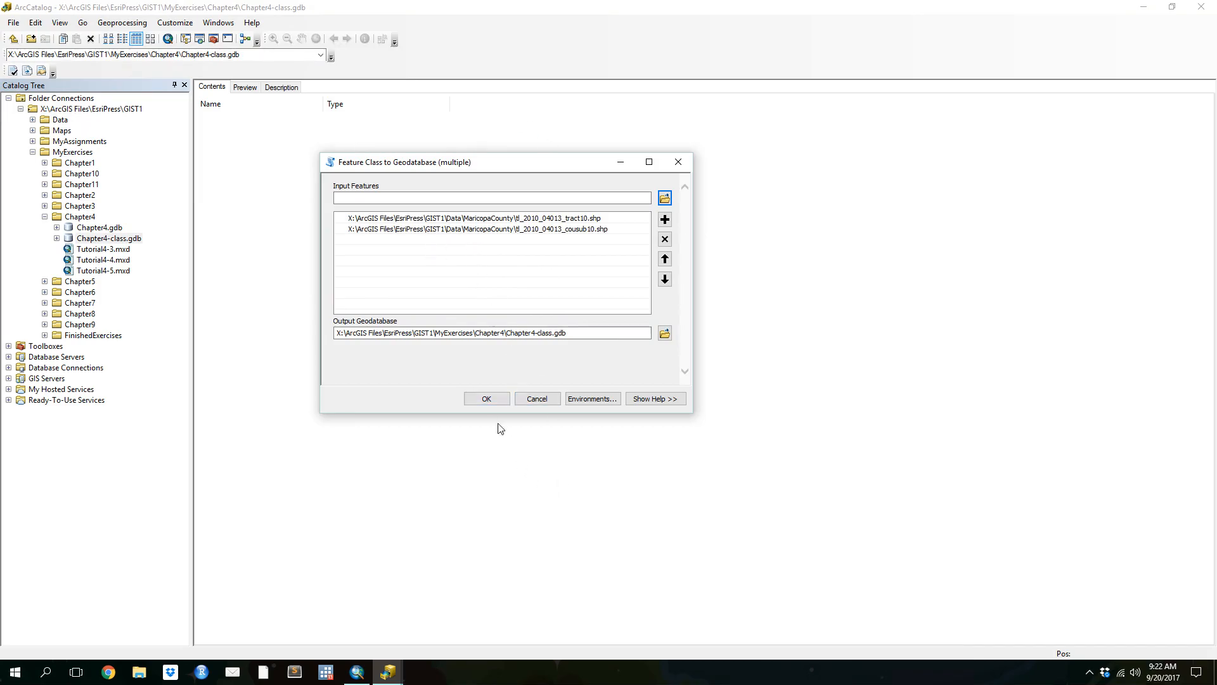
left_click(483, 398)
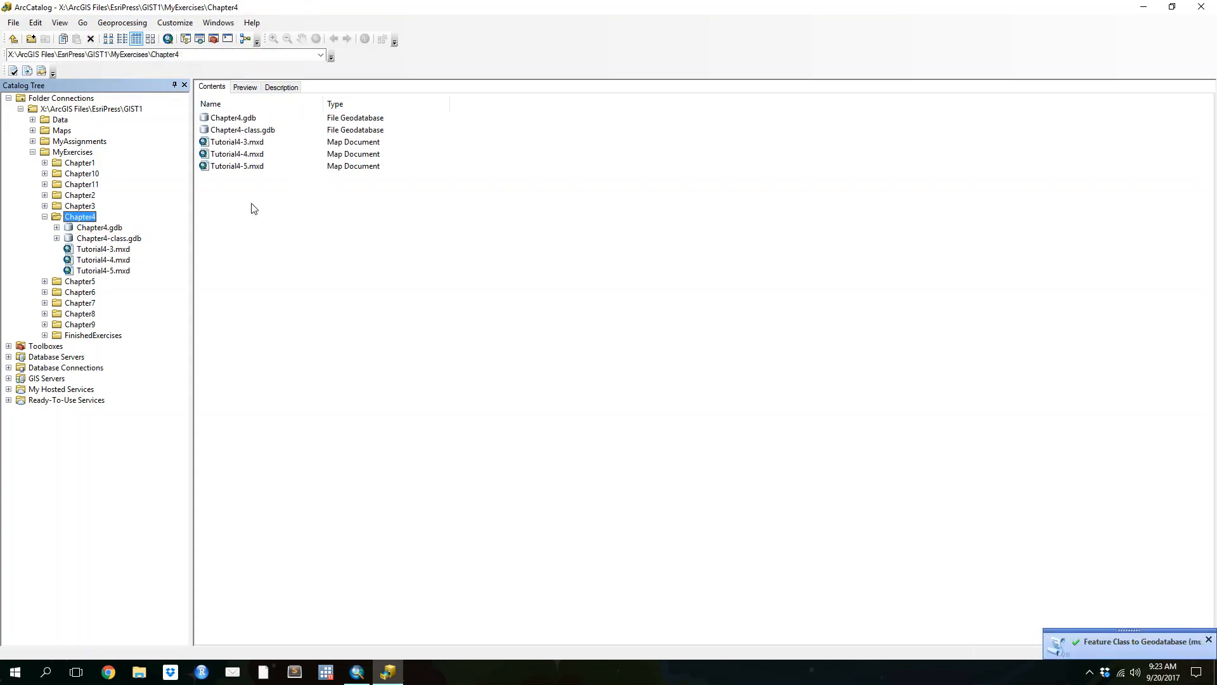
- Check the contents of Chapter4-class.gdb and start importing a single table into it
left_click(94, 231)
left_click(91, 239)
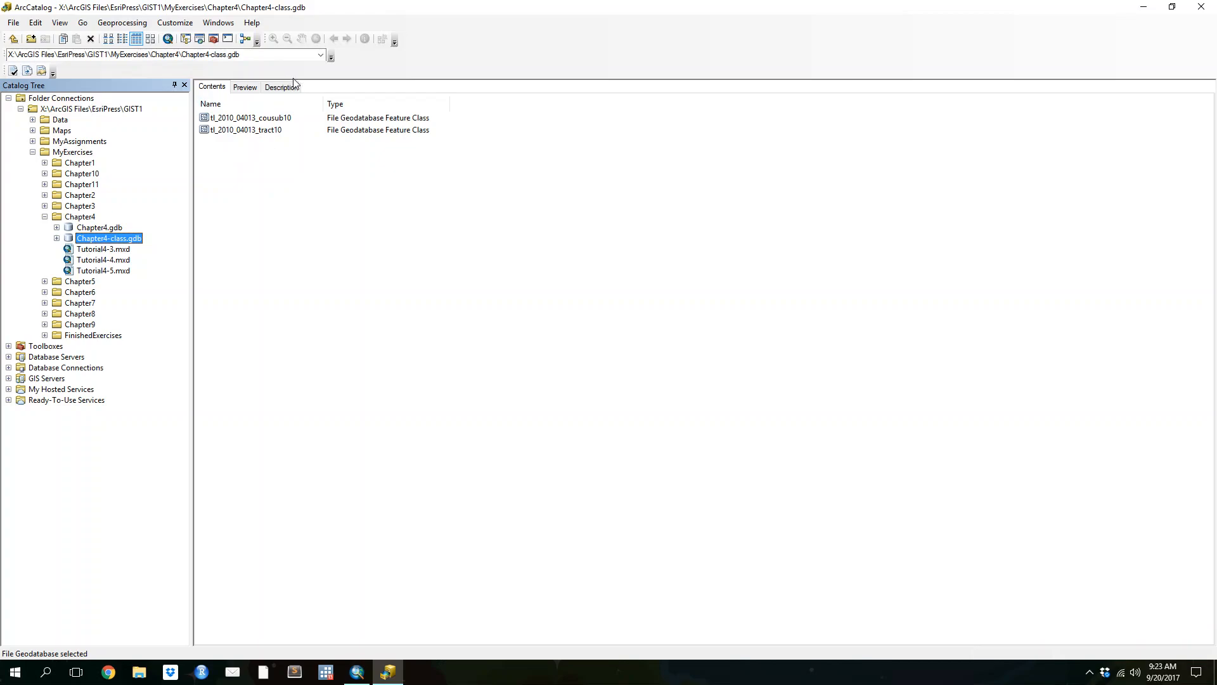
right_click(83, 237)
mouse_move(144, 361)
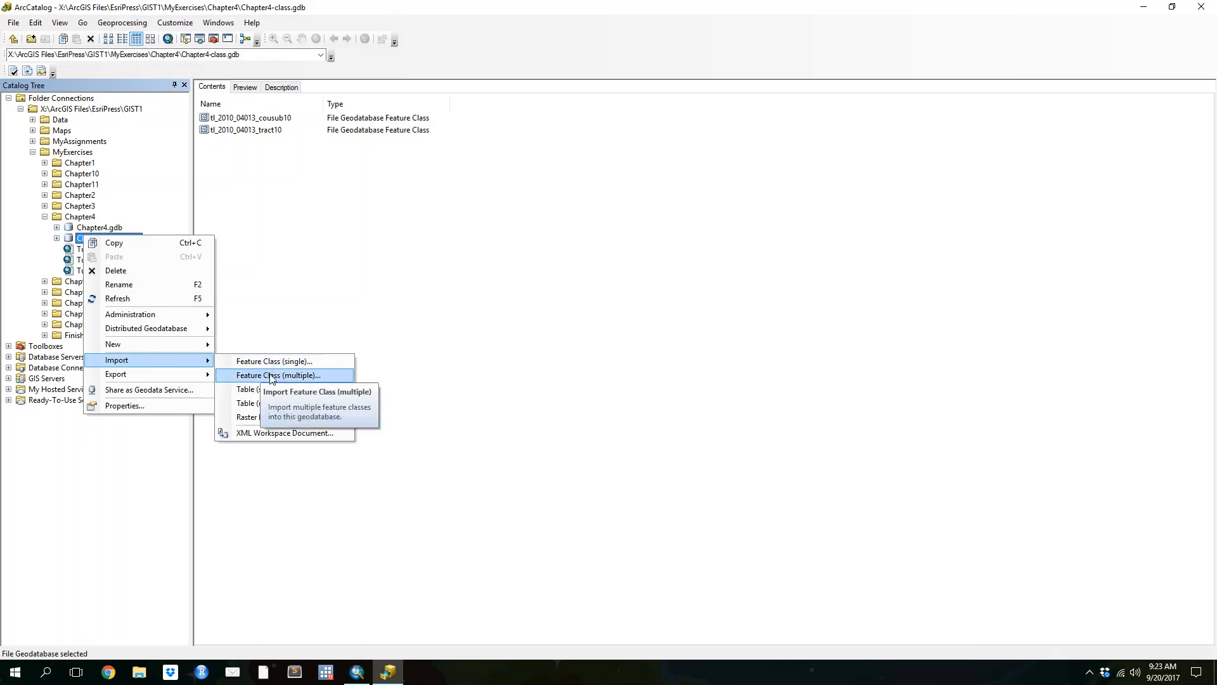
left_click(338, 389)
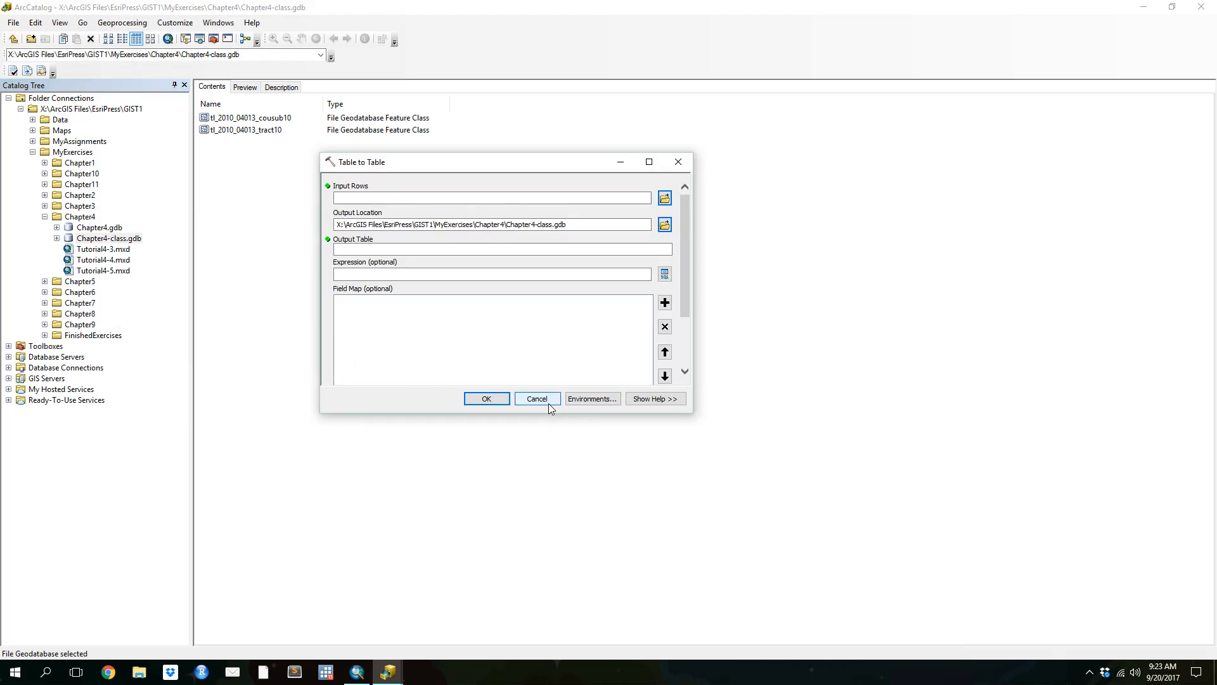
left_click(664, 197)
left_click(400, 225)
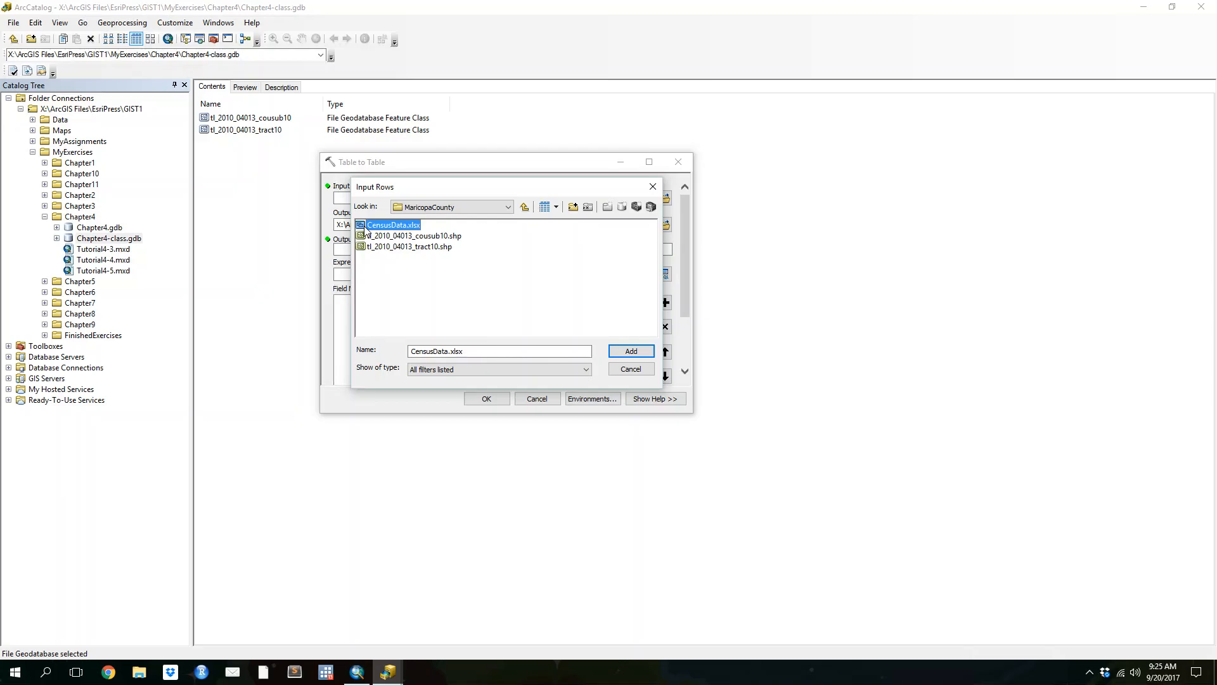
double_click(365, 226)
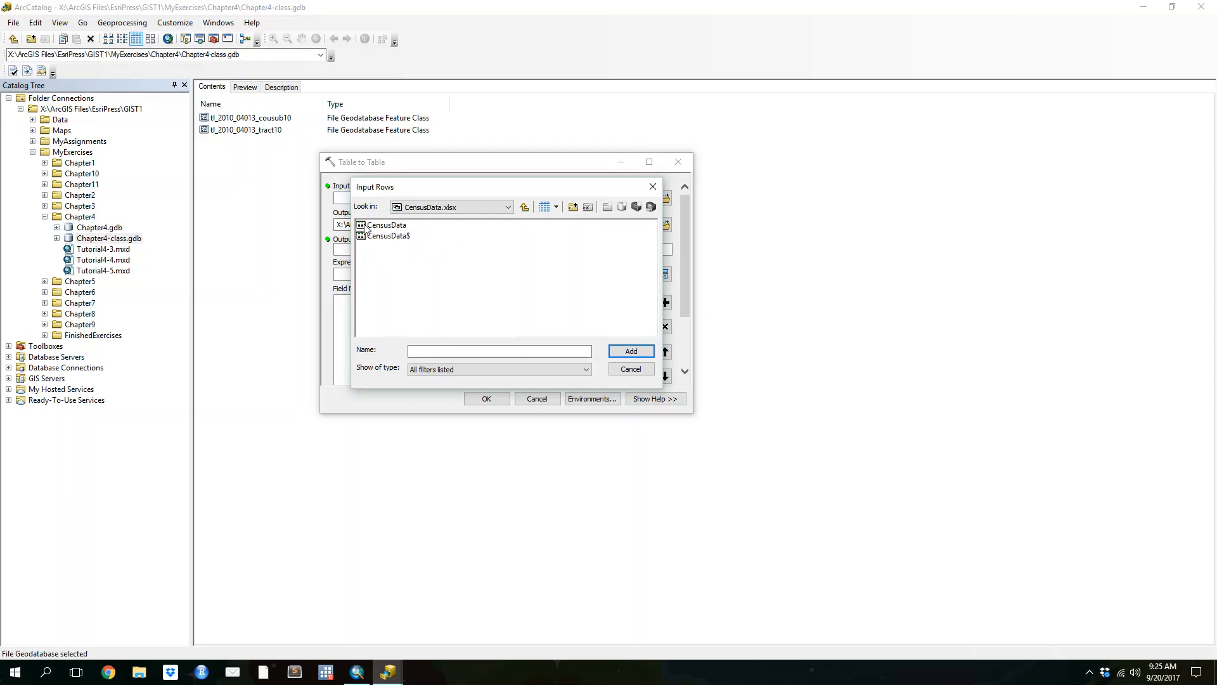
left_click(630, 369)
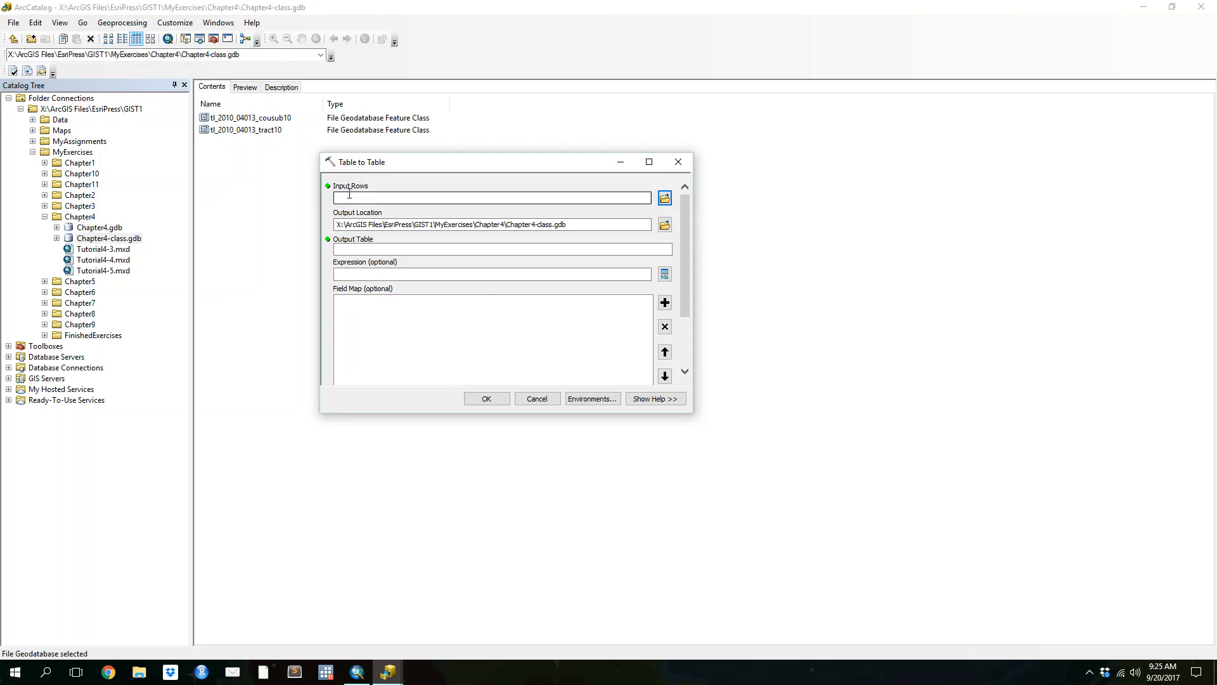
- Set the CensusData$ sheet of CensusData.xlsx in the MaricopaCounty folder as the input rows
left_click(669, 202)
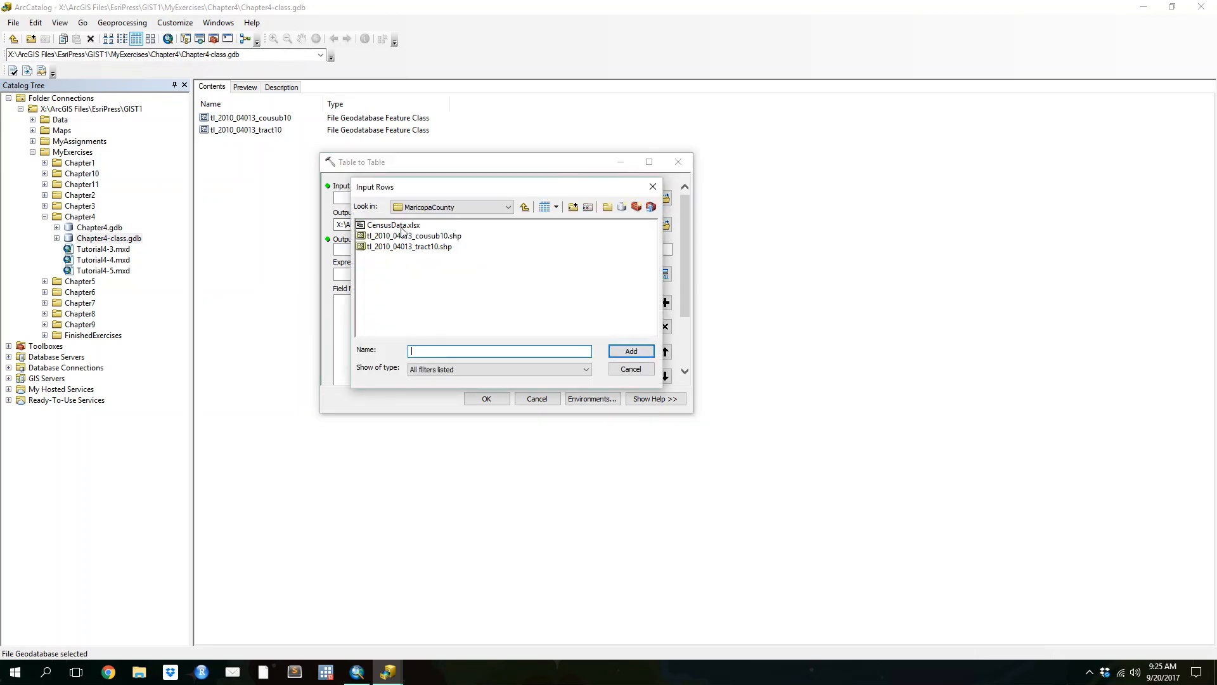
left_click(383, 224)
double_click(383, 224)
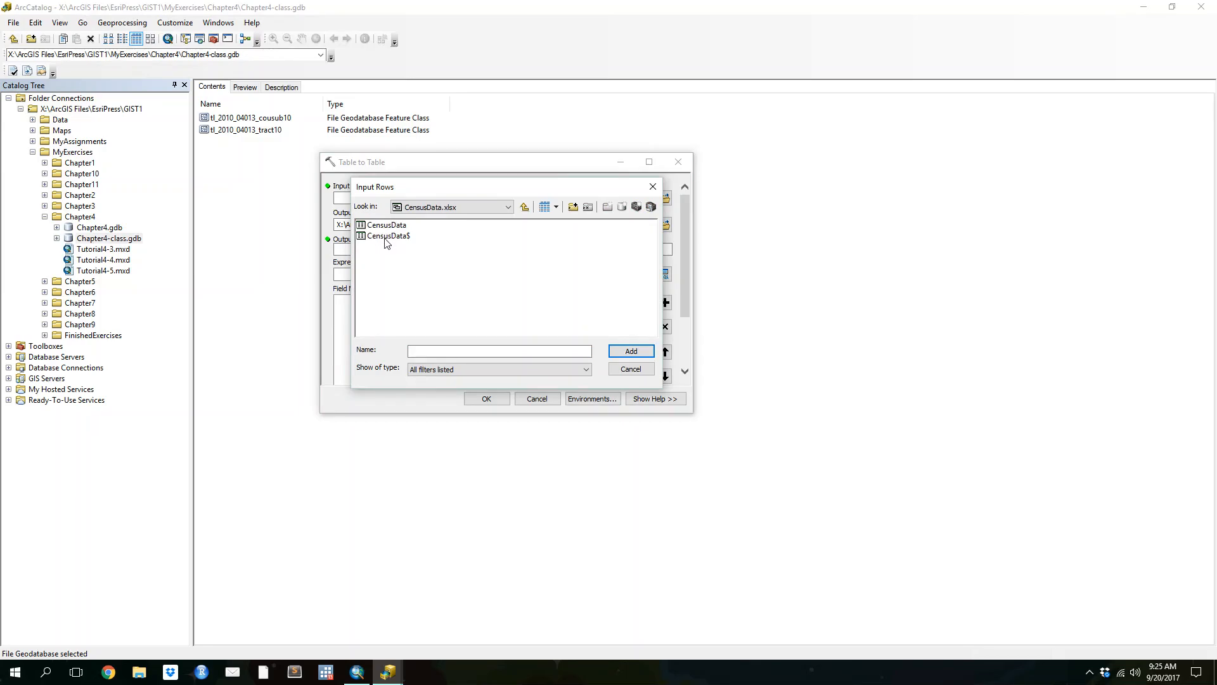
left_click(387, 238)
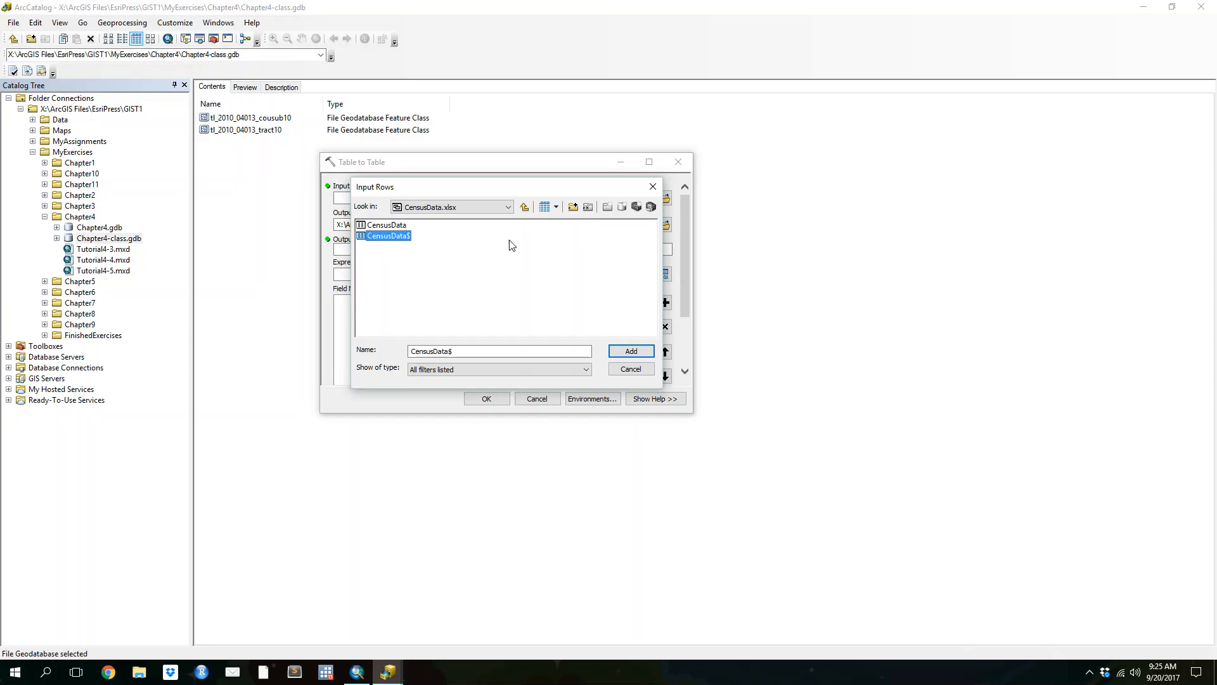
left_click(631, 352)
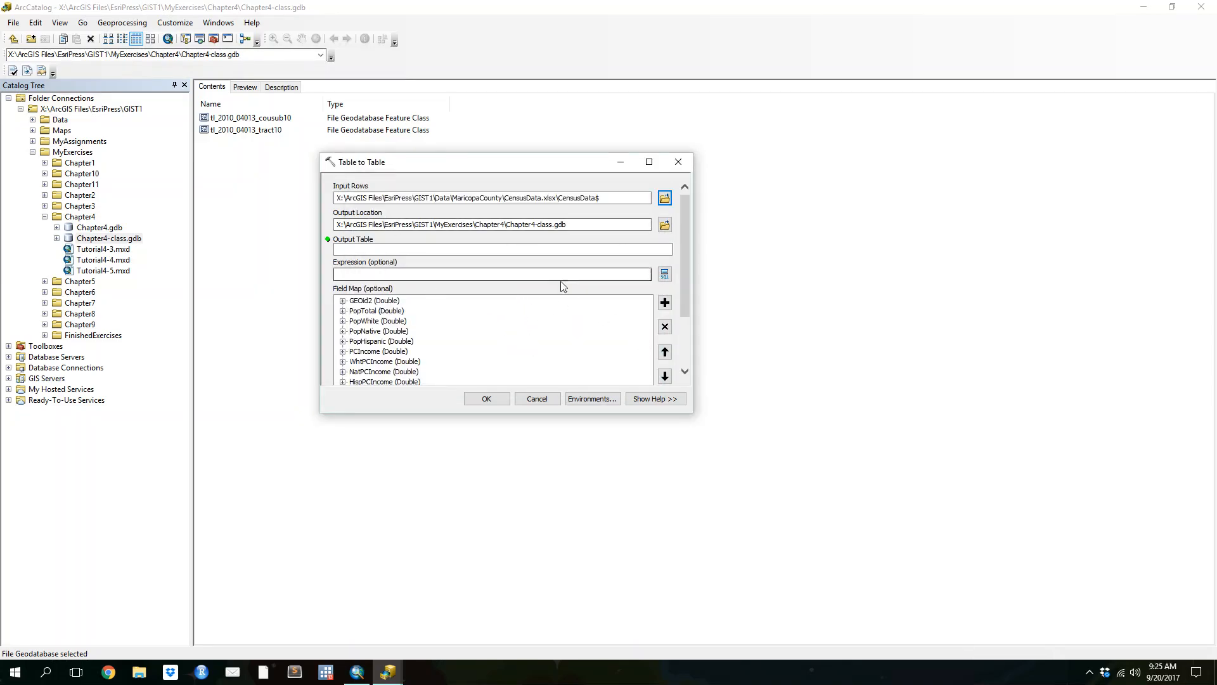
- Name the output table CensusData and run the table import
left_click(559, 249)
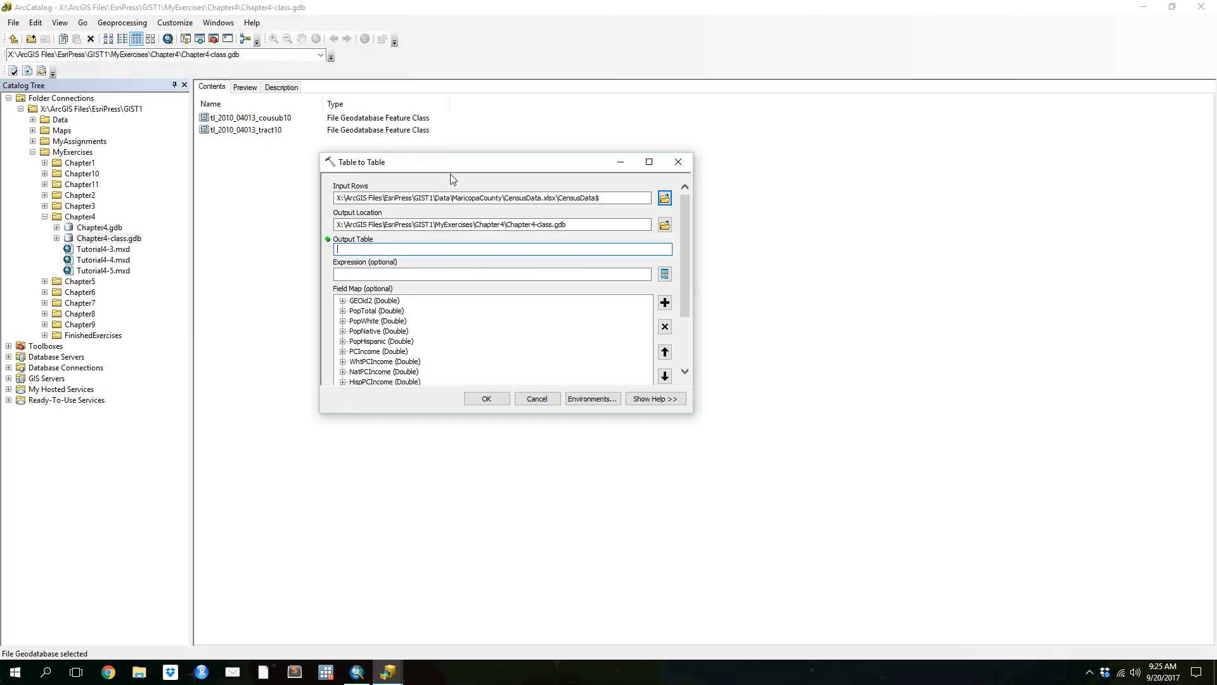
type("CensusData")
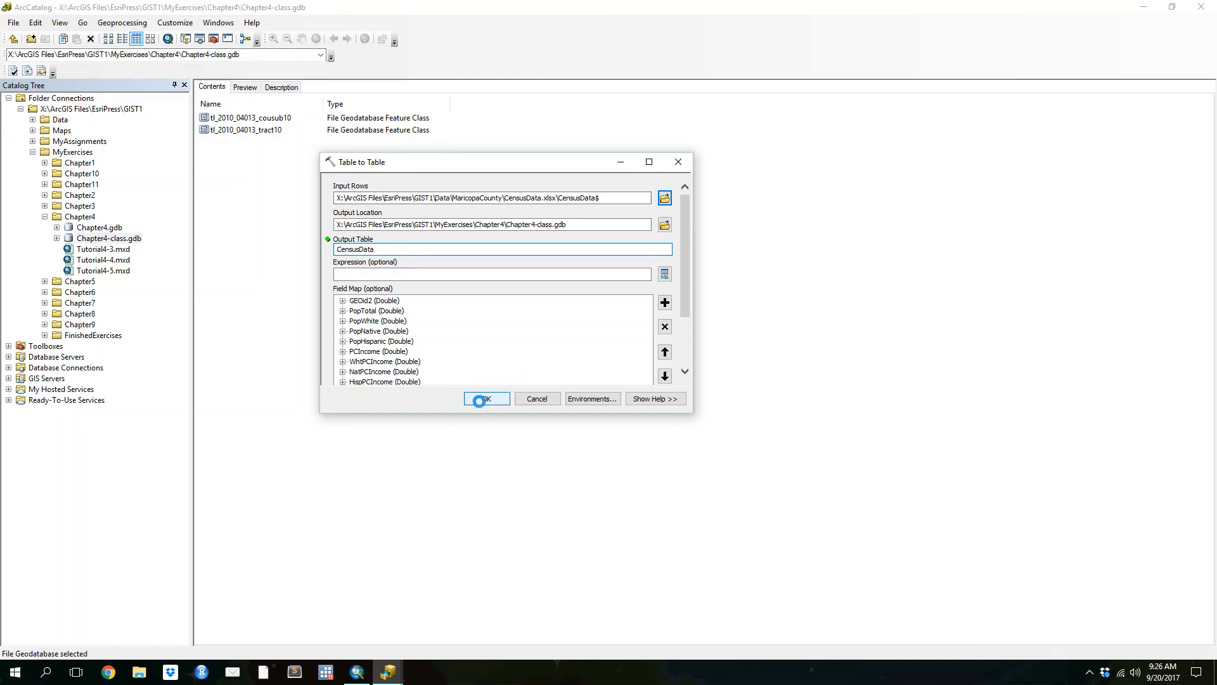
left_click(480, 400)
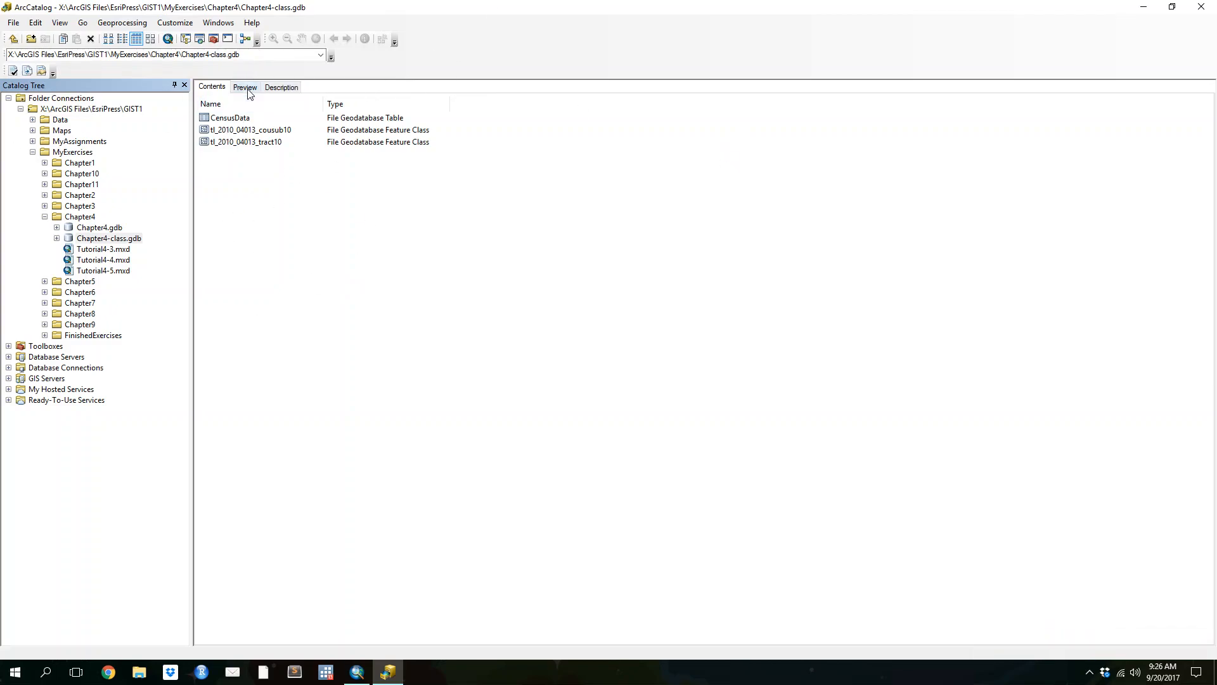
- Expand Chapter4-class.gdb and preview the geography of the tl_2010_04013_cousub10 feature class
left_click(56, 238)
left_click(249, 88)
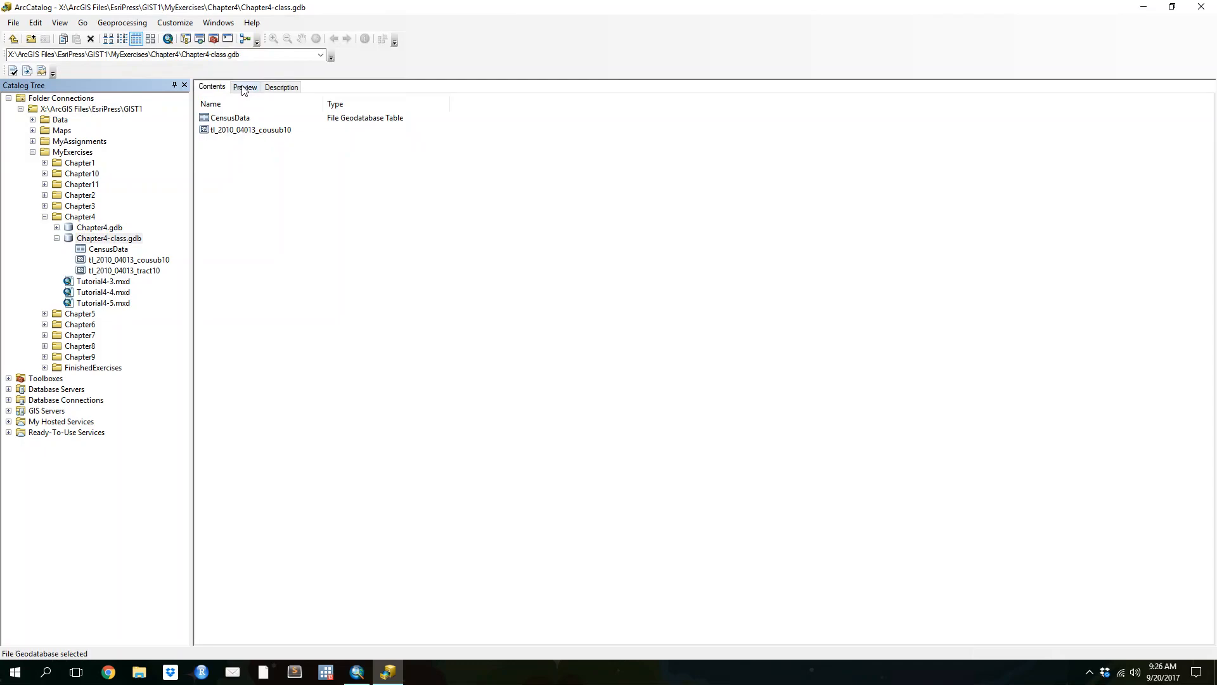
left_click(221, 89)
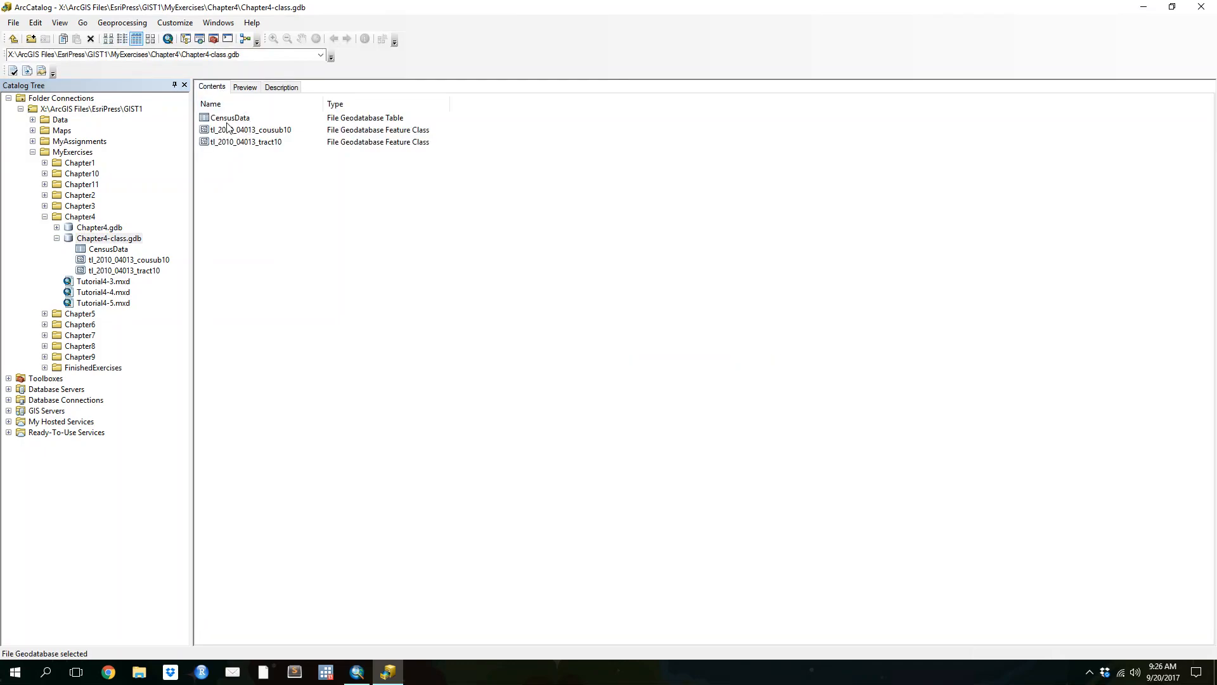
left_click(230, 130)
left_click(247, 90)
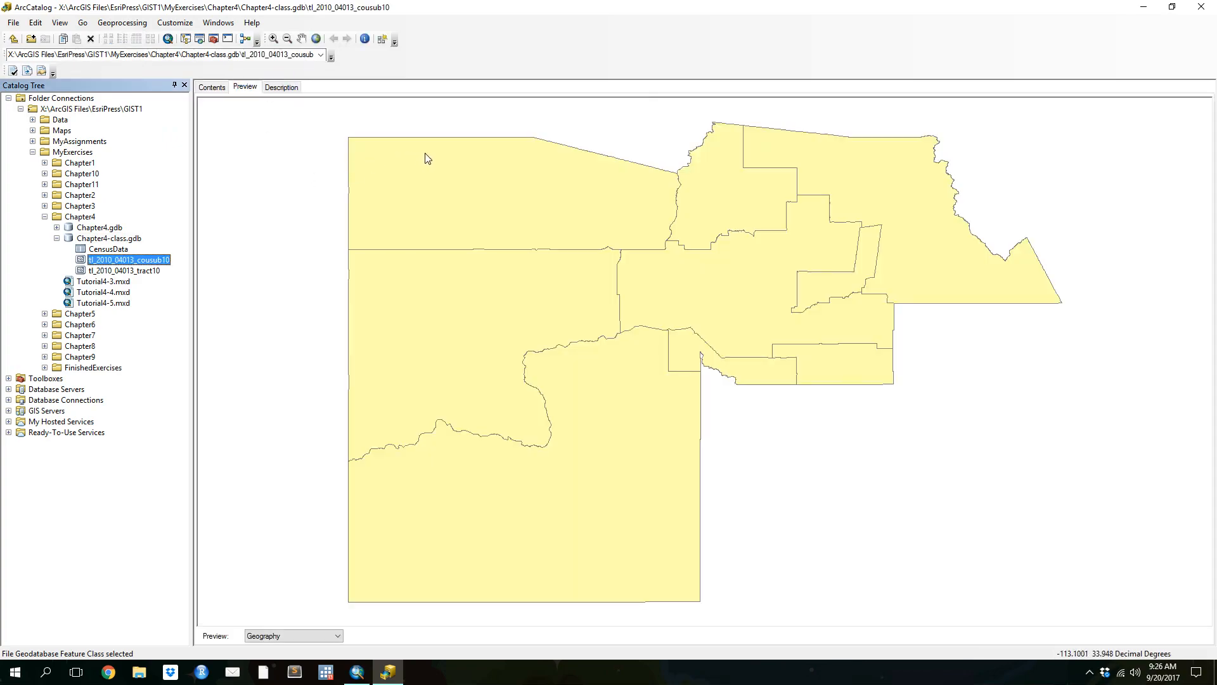
- Preview the geography of tl_2010_04013_tract10 and compare it with tl_2010_04013_cousub10
left_click(221, 91)
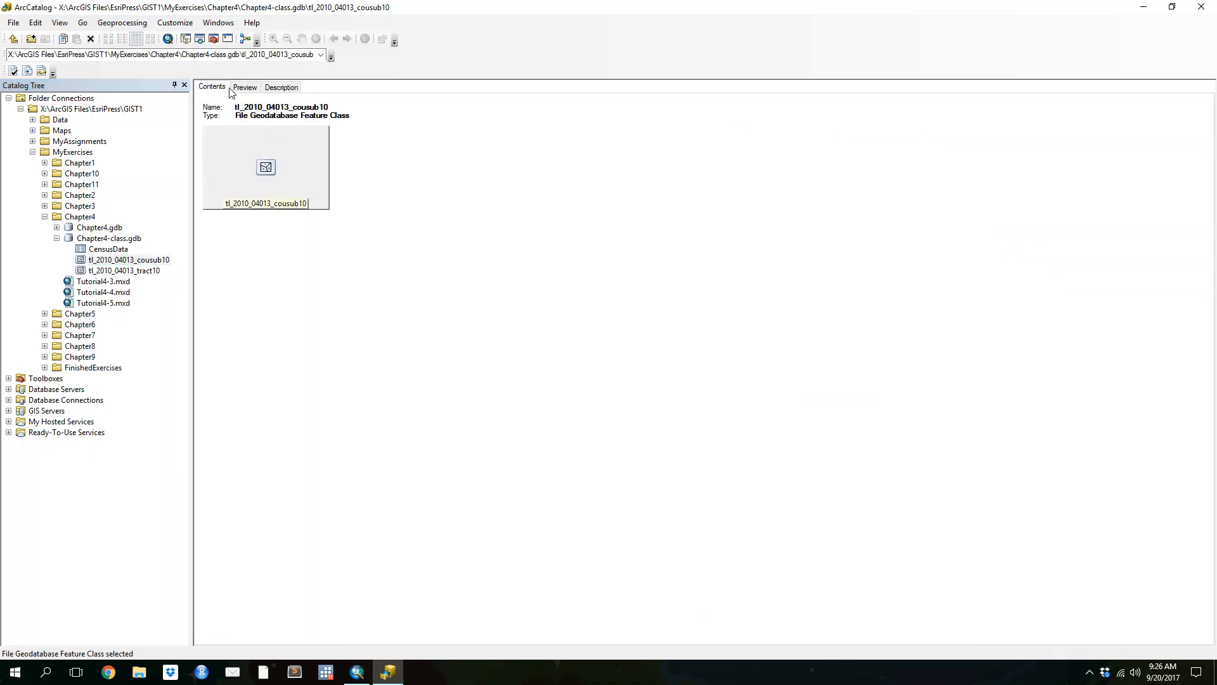
left_click(116, 272)
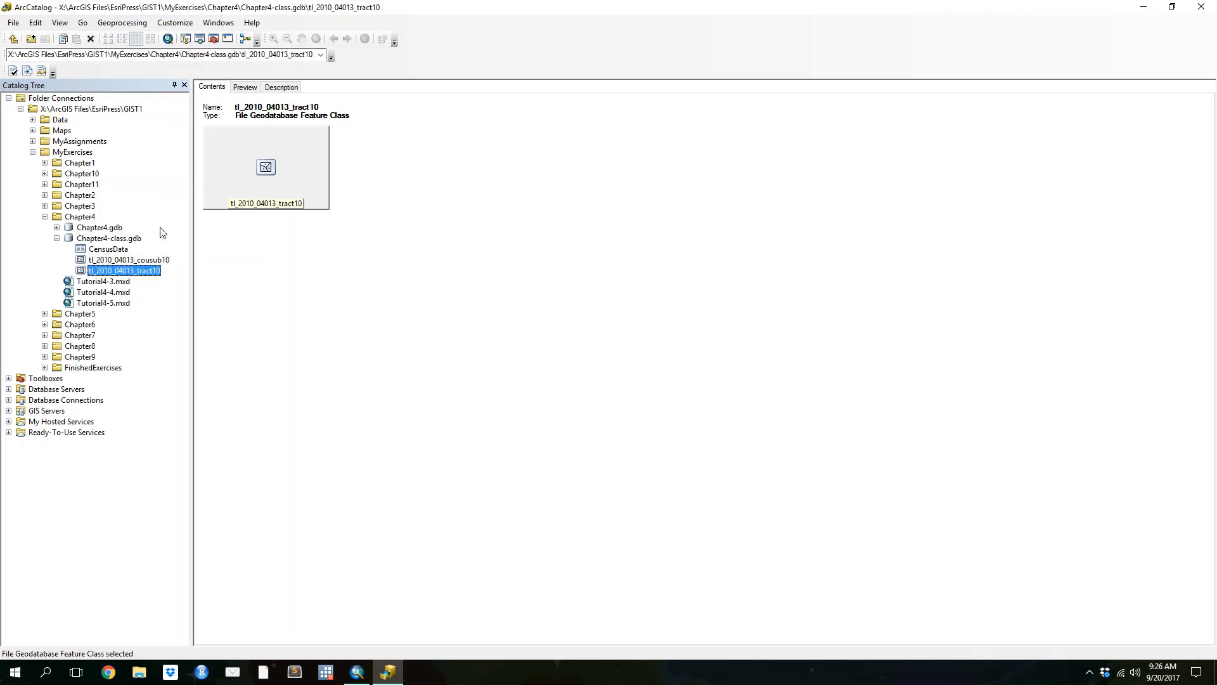
left_click(245, 87)
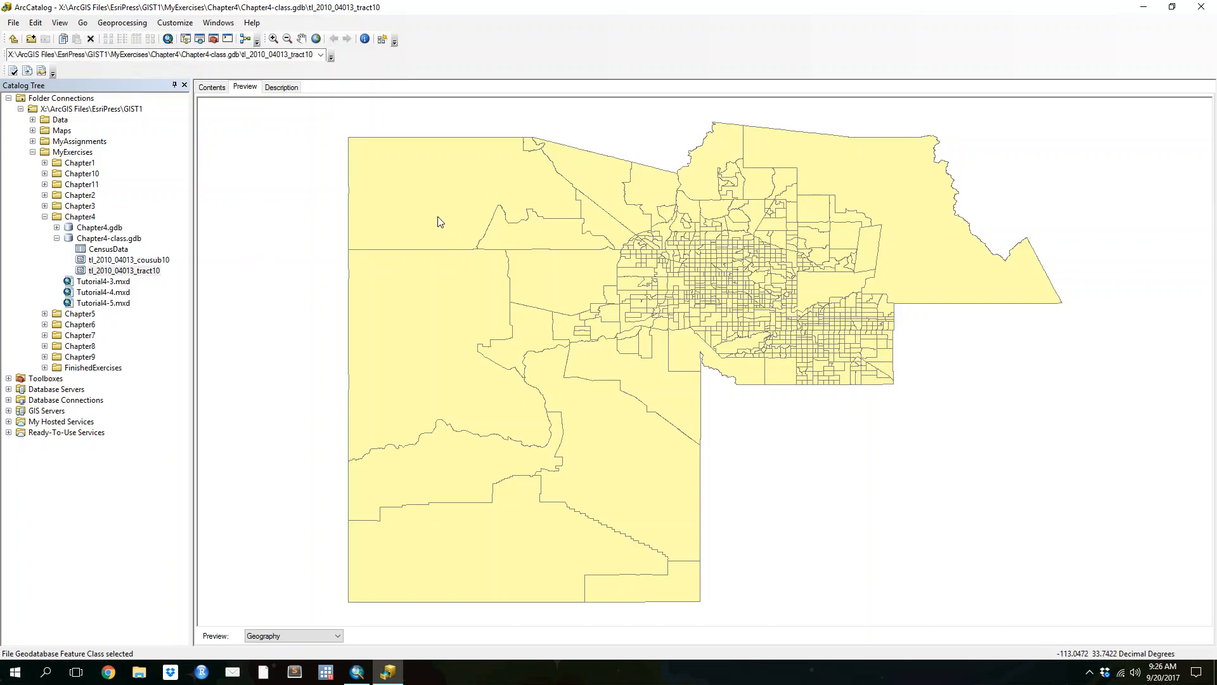
left_click(129, 260)
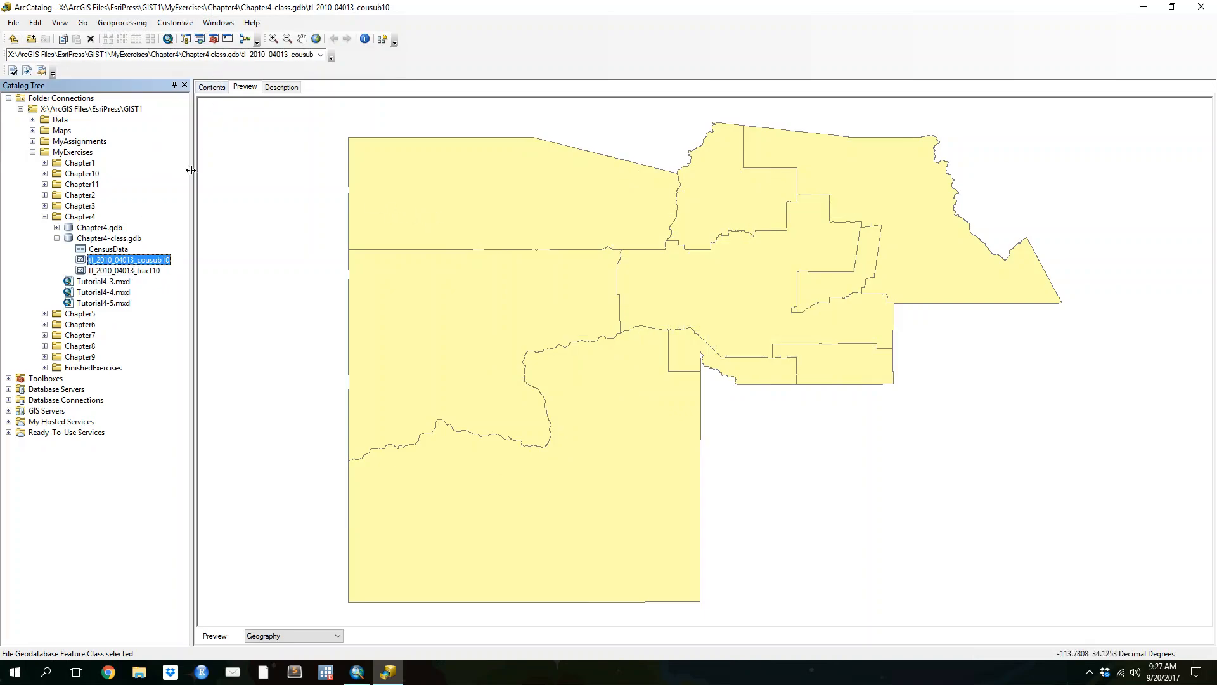
- Preview the records of the CensusData table across all its columns
left_click(107, 250)
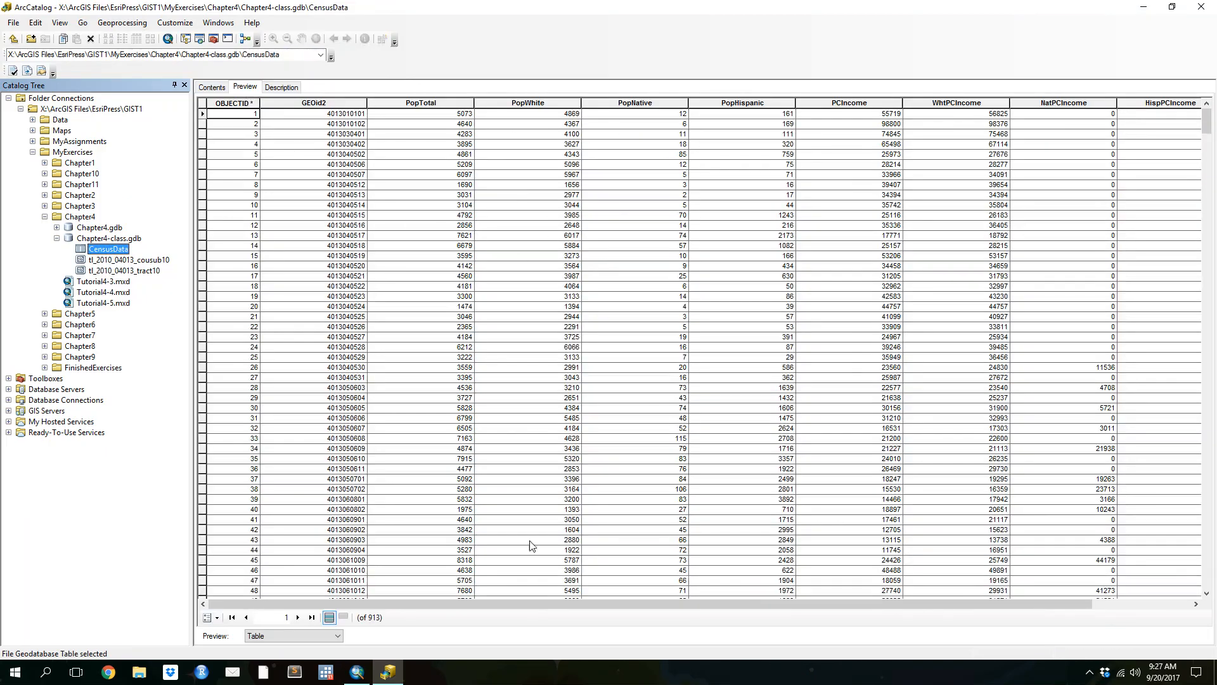
left_click_drag(356, 603, 885, 575)
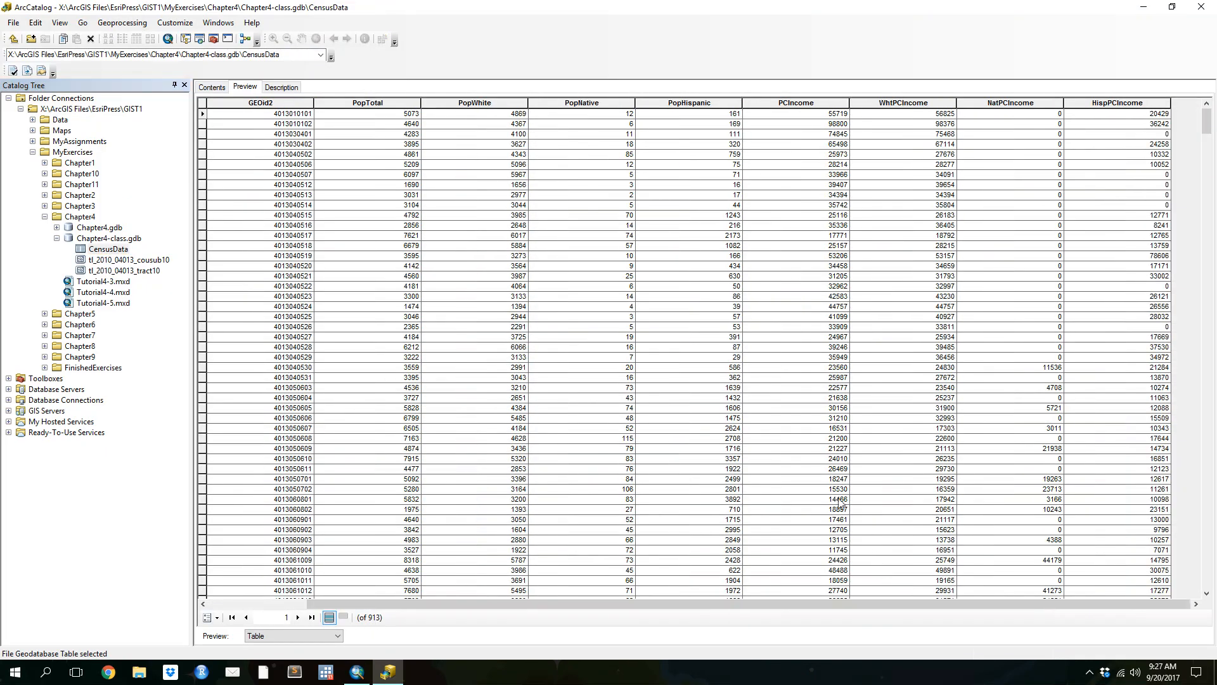
left_click(210, 88)
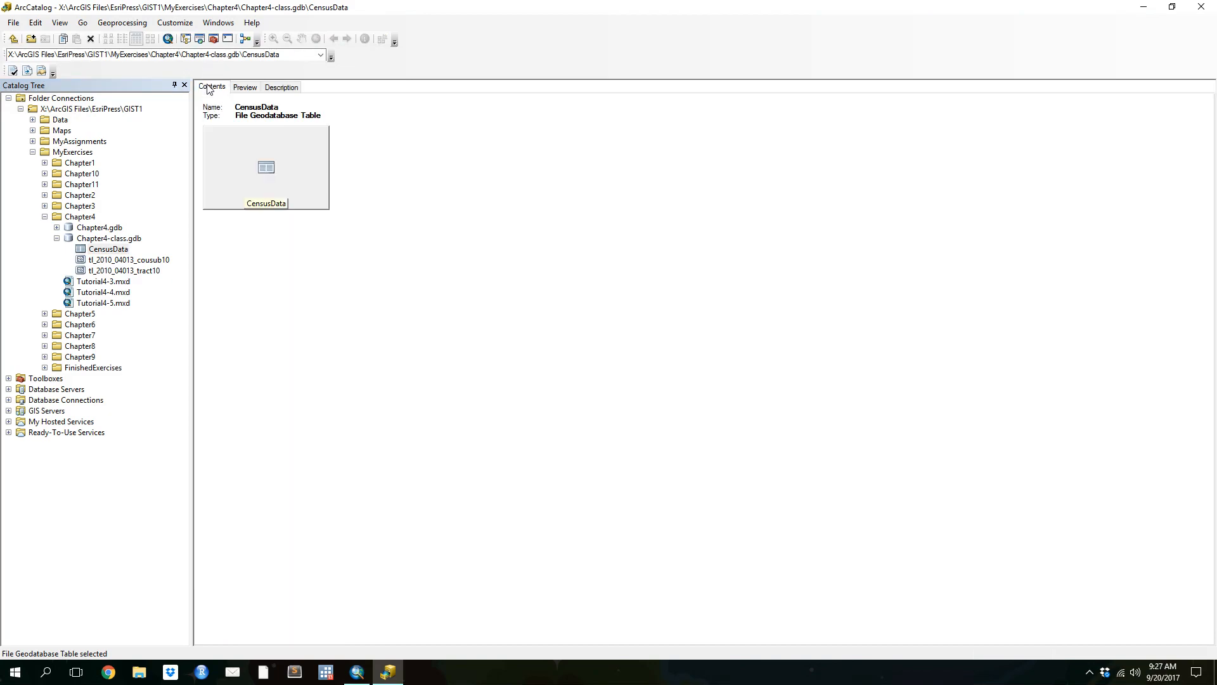
- Read the item description metadata of the tl_2010_04013_cousub10 feature class
left_click(118, 260)
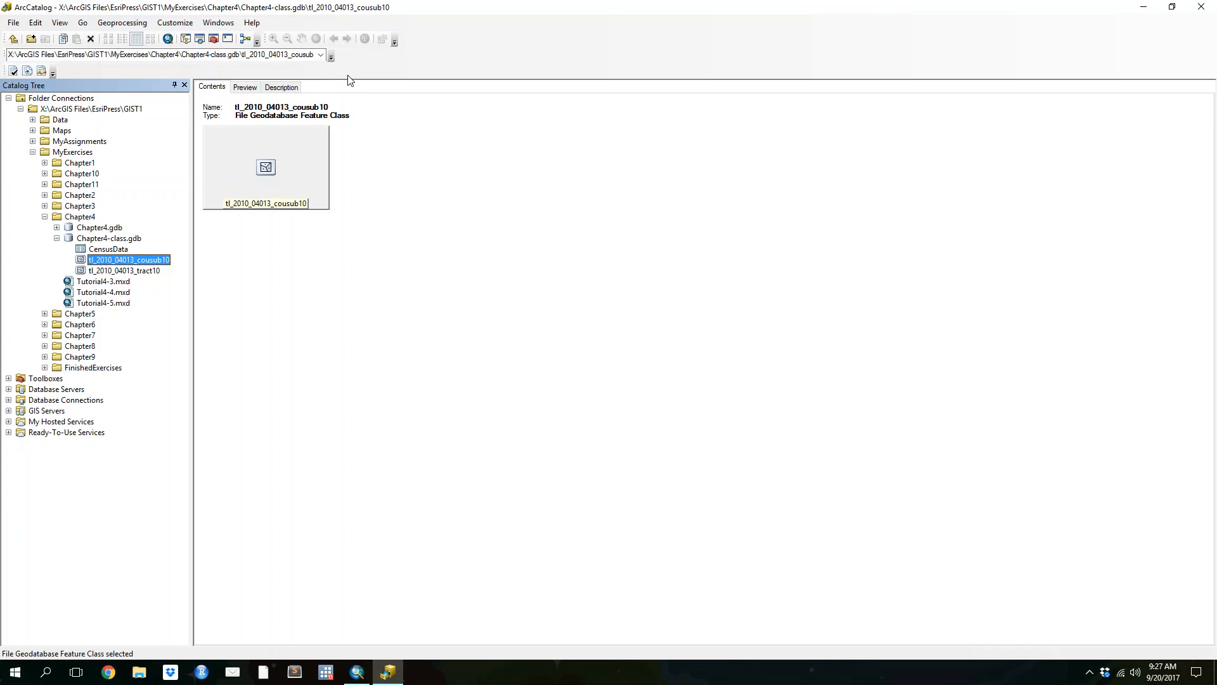
left_click(282, 89)
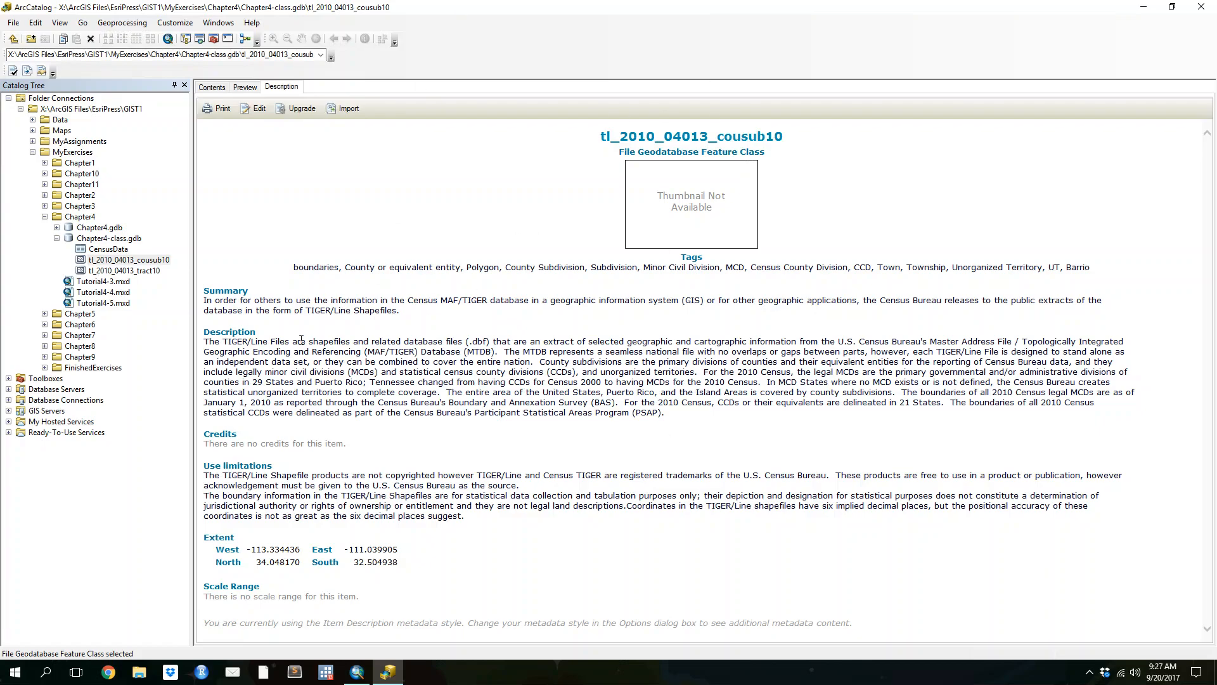
left_click(212, 87)
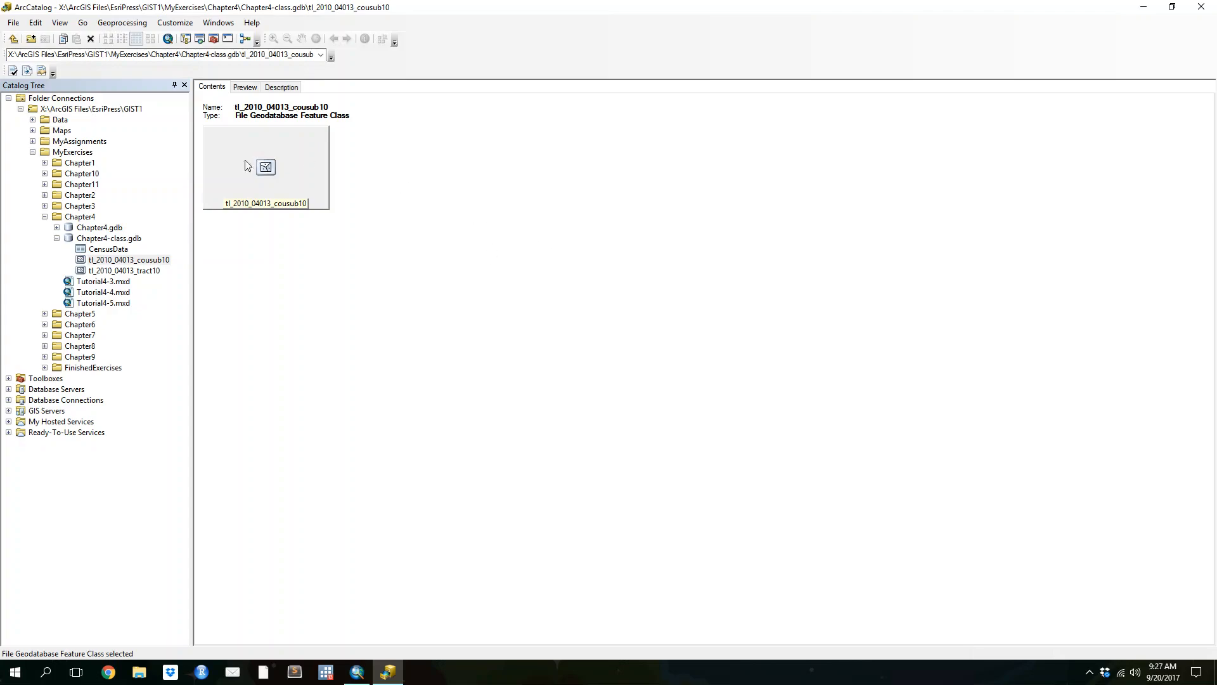
- Rename the tl_2010_04013_cousub10 feature class in Chapter4-class.gdb as Cities
left_click(137, 261)
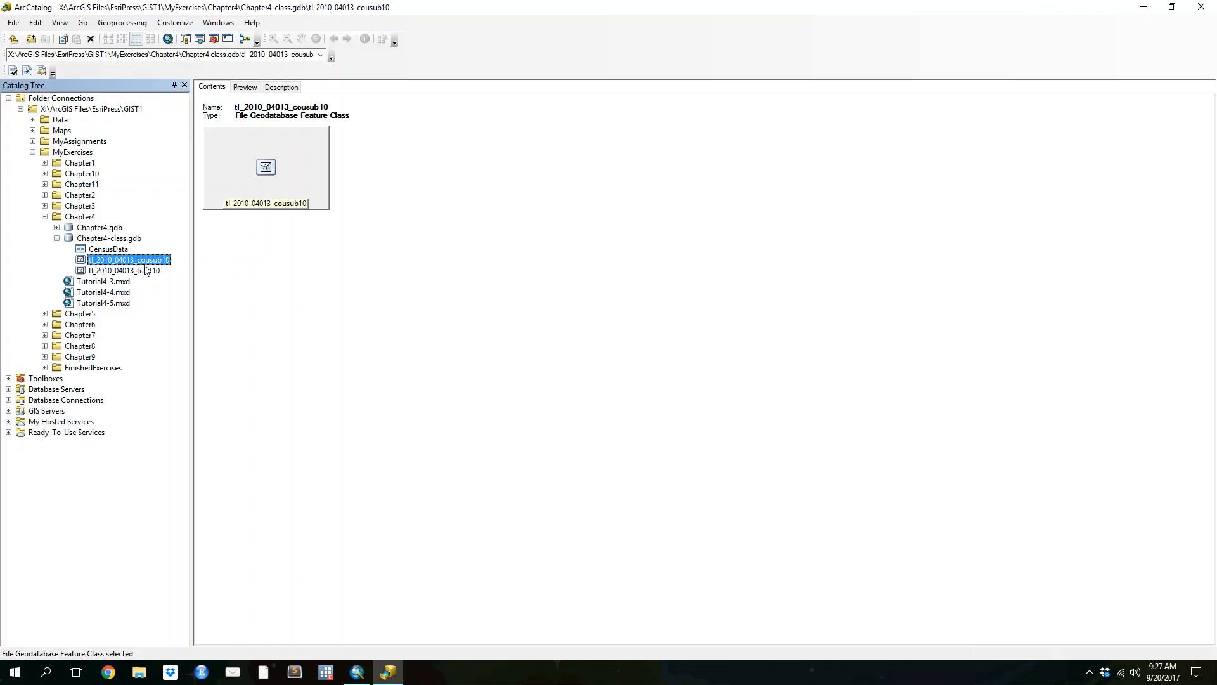
left_click(152, 260)
type("Cities")
key("Return")
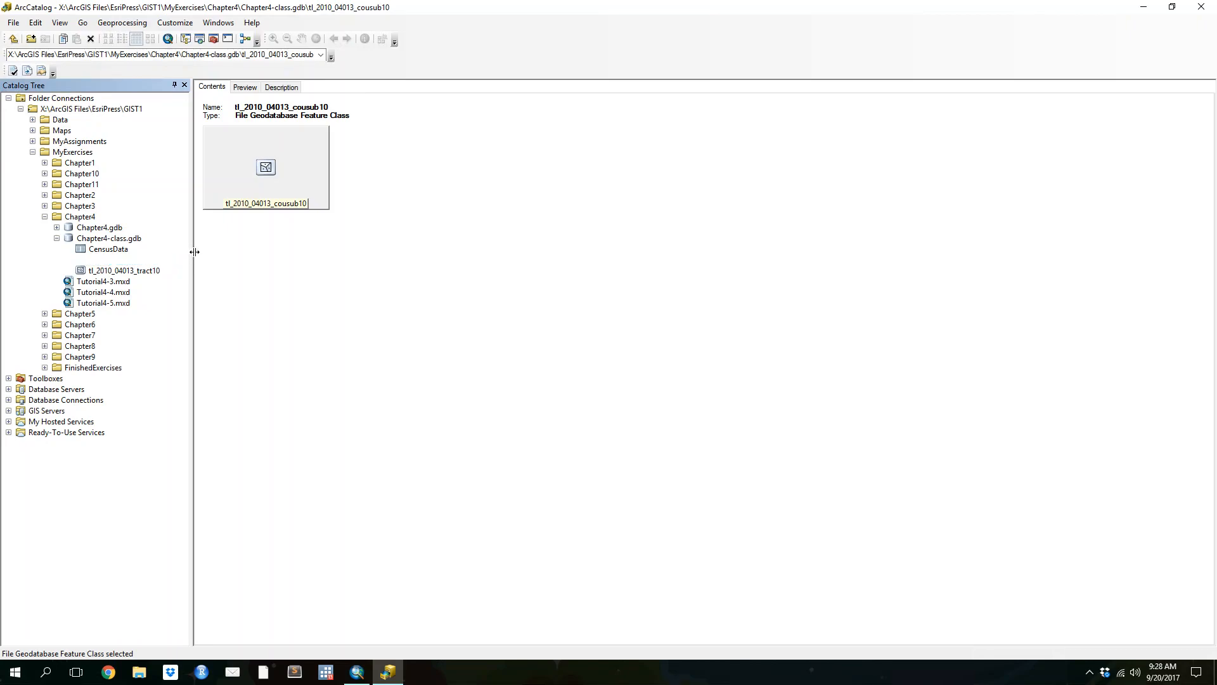
- Rename the tl_2010_04013_tract10 feature class in Chapter4-class.gdb as Tracts
left_click(148, 271)
left_click(140, 271)
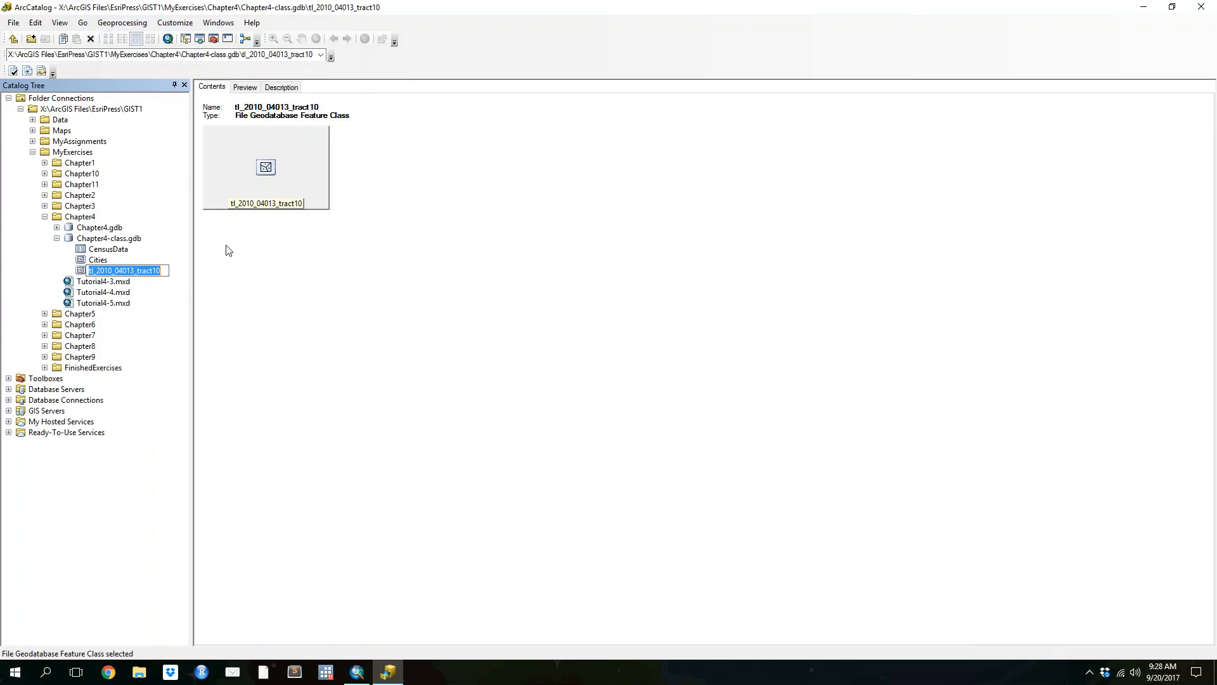
type("Tracts")
key("Return")
- Rename the CensusData table in Chapter4-class.gdb as CensusTractData
left_click(121, 249)
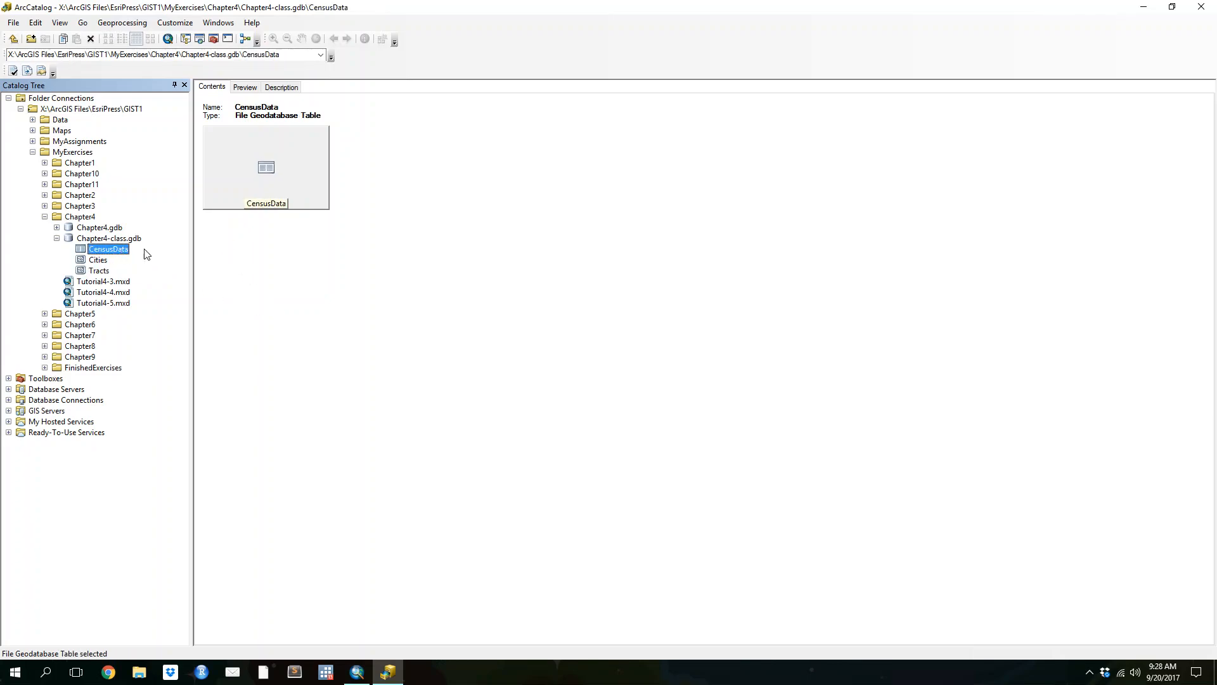
key("F2")
type("C")
type("ent")
type("susTractData")
key("Return")
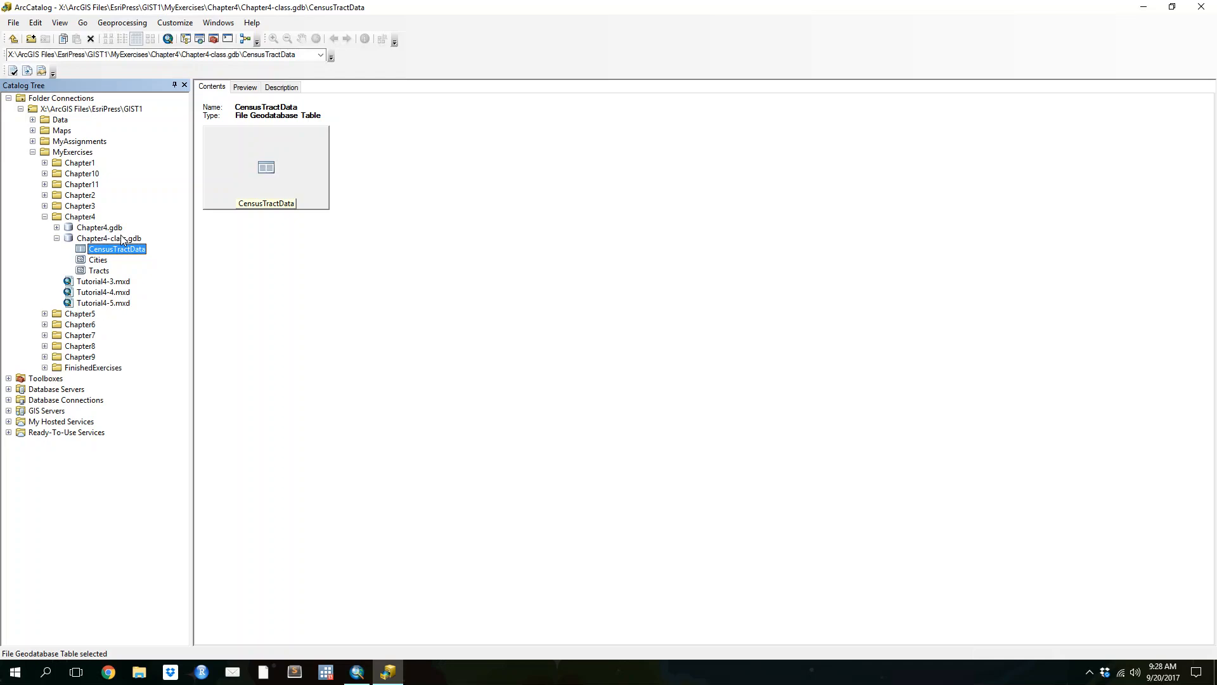
- Copy the Cities feature class and paste it into Chapter4-class.gdb under the target name Cities_1
left_click(98, 264)
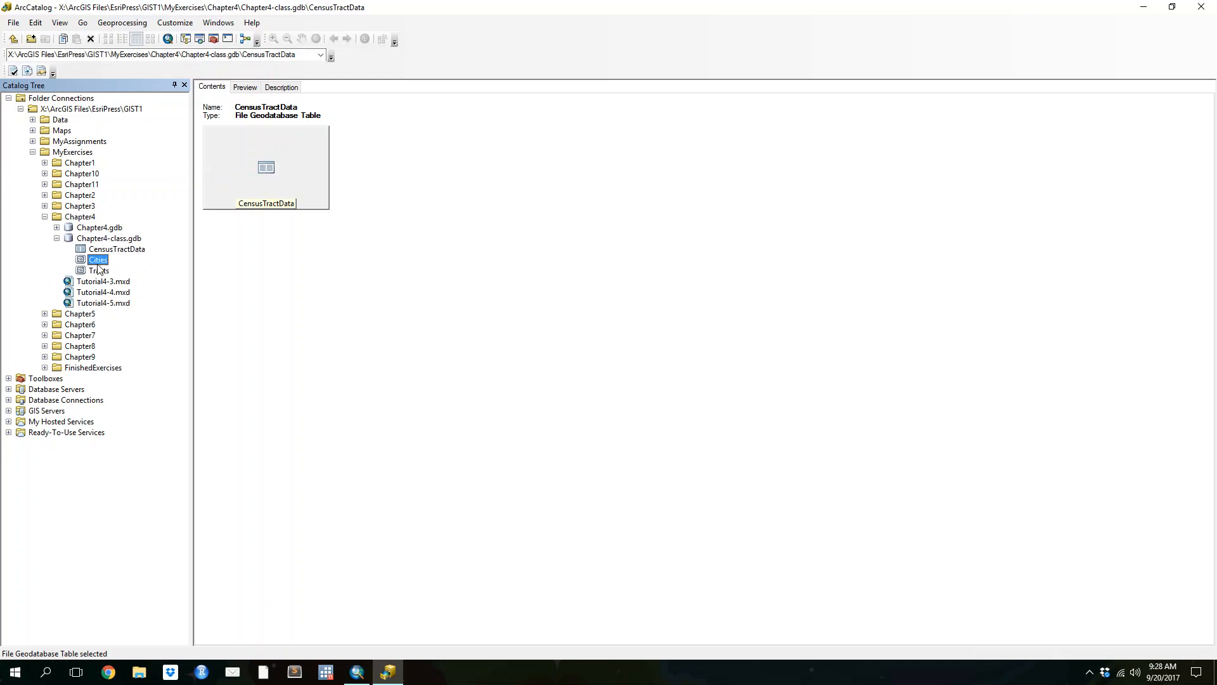
right_click(98, 261)
left_click(143, 268)
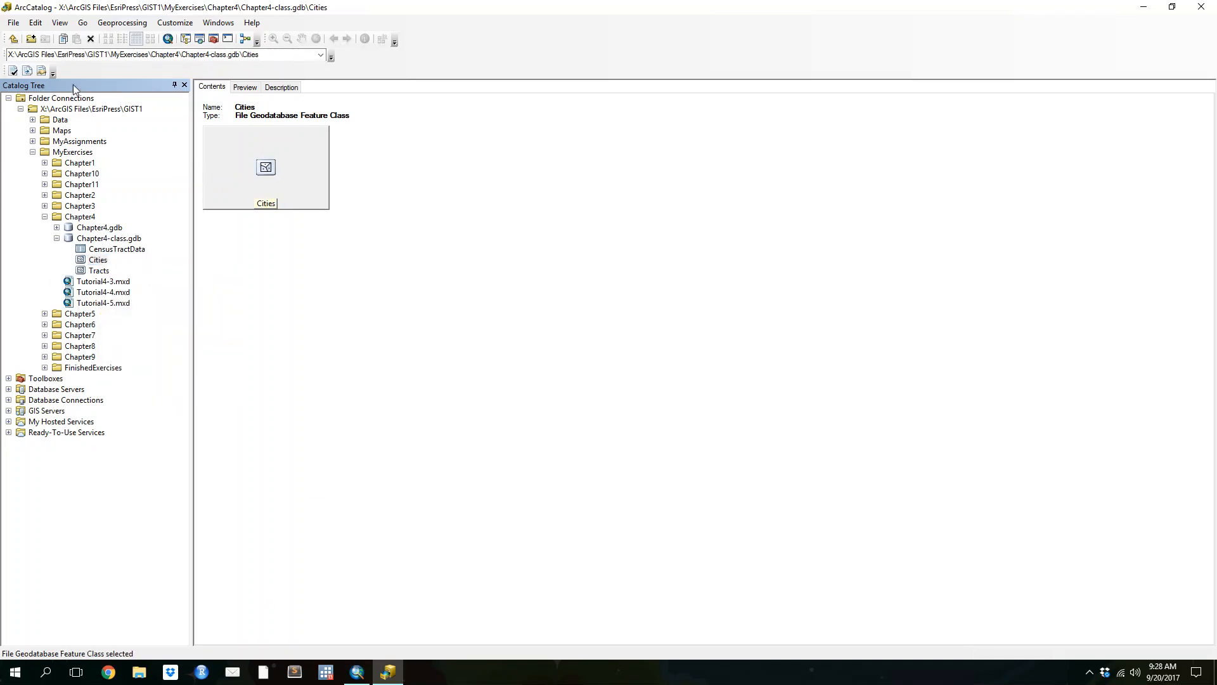
left_click(37, 26)
left_click(40, 26)
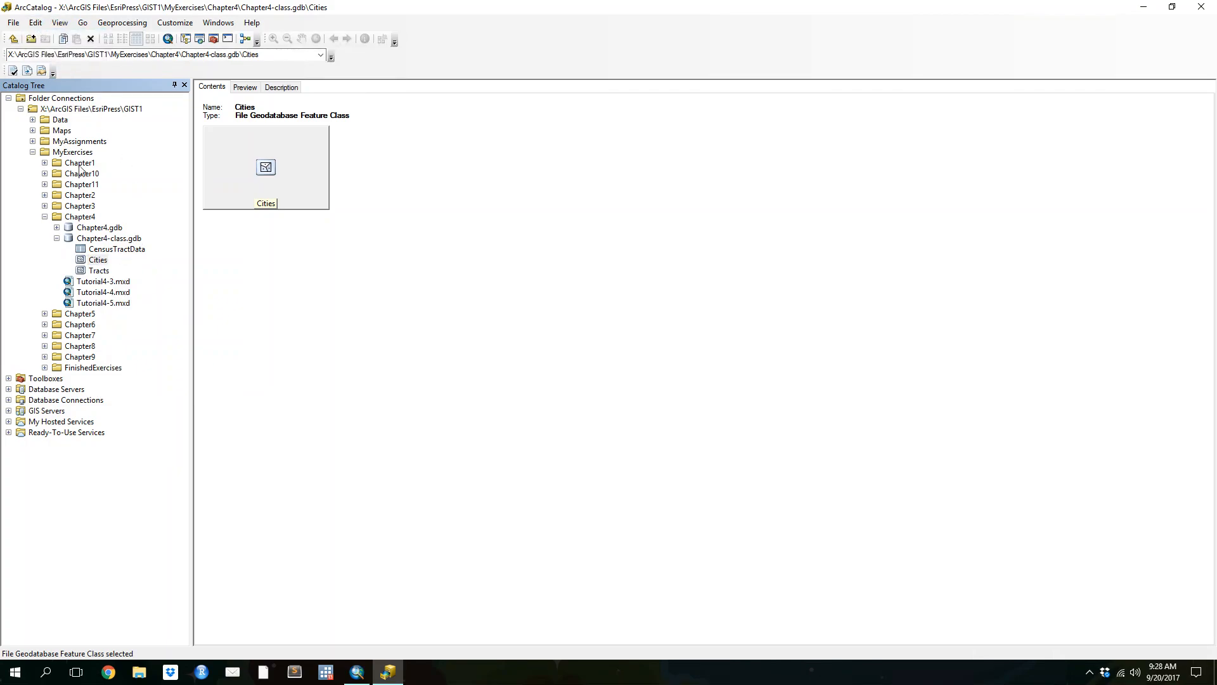
right_click(95, 260)
left_click(119, 271)
right_click(95, 239)
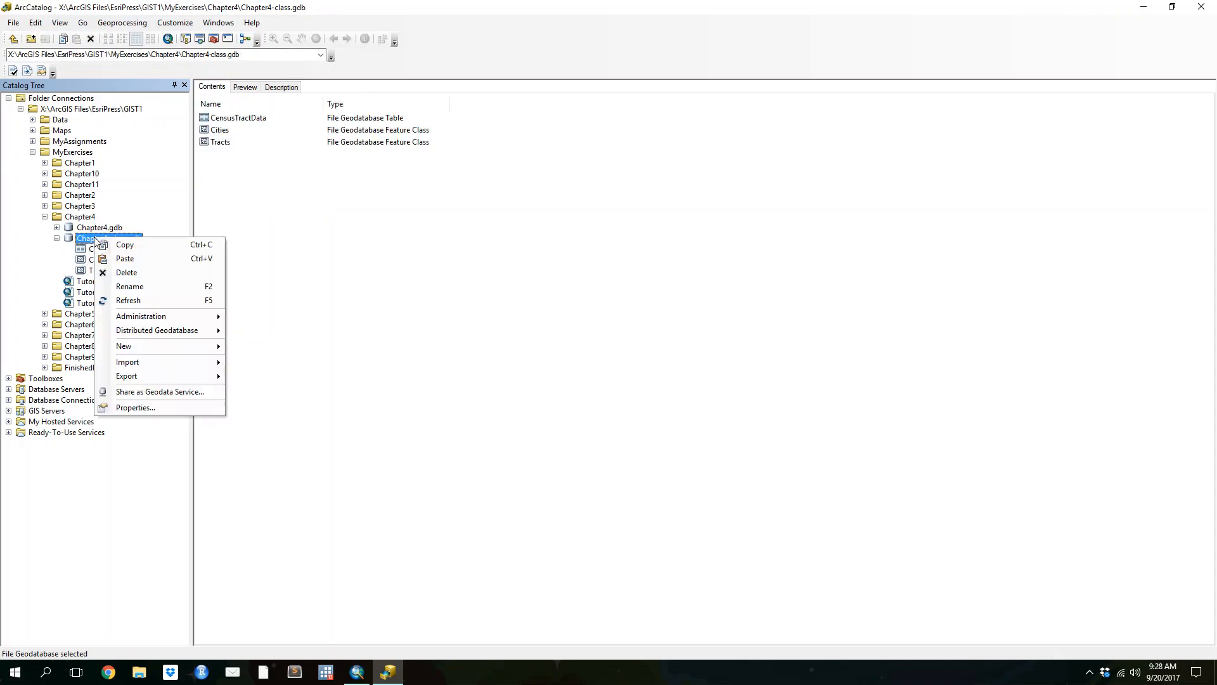
left_click(140, 263)
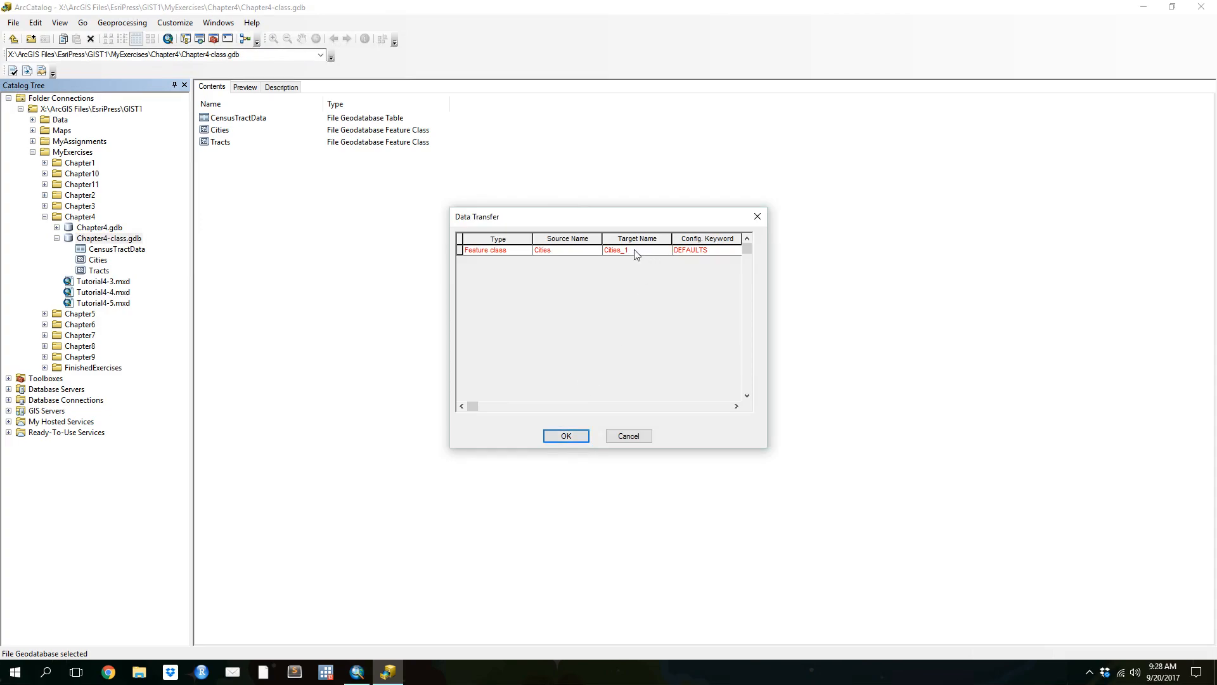
left_click(567, 436)
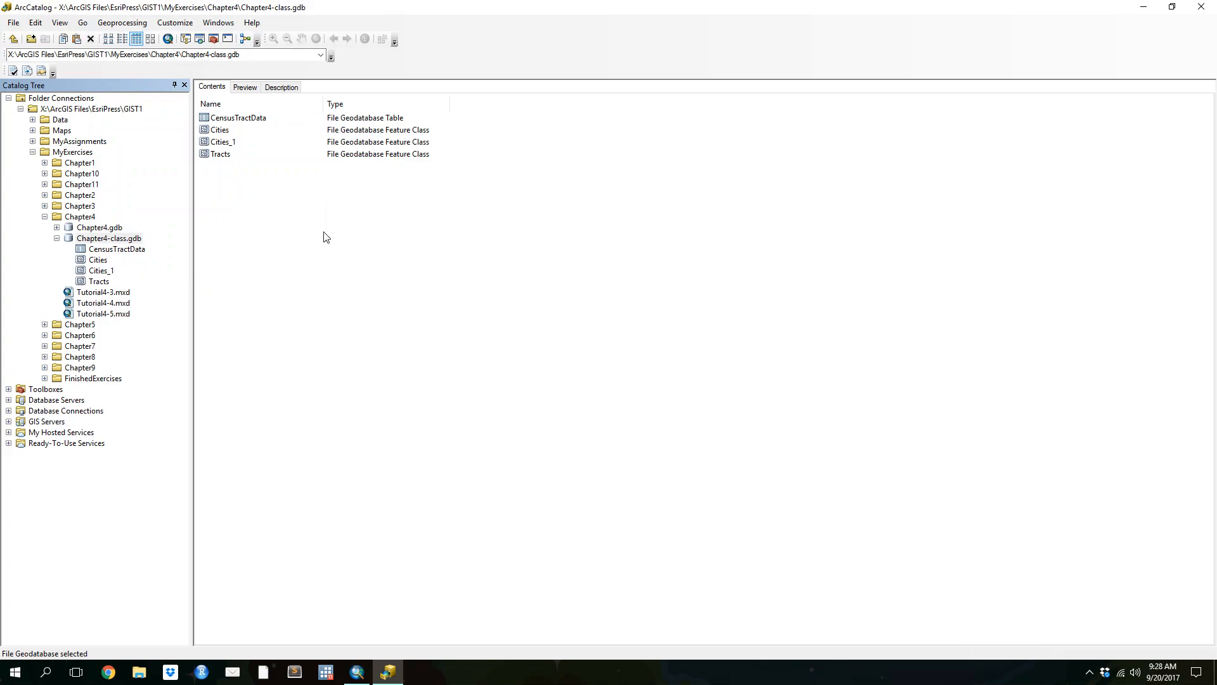
- Delete the duplicate Cities_1 feature class from Chapter4-class.gdb
left_click(106, 271)
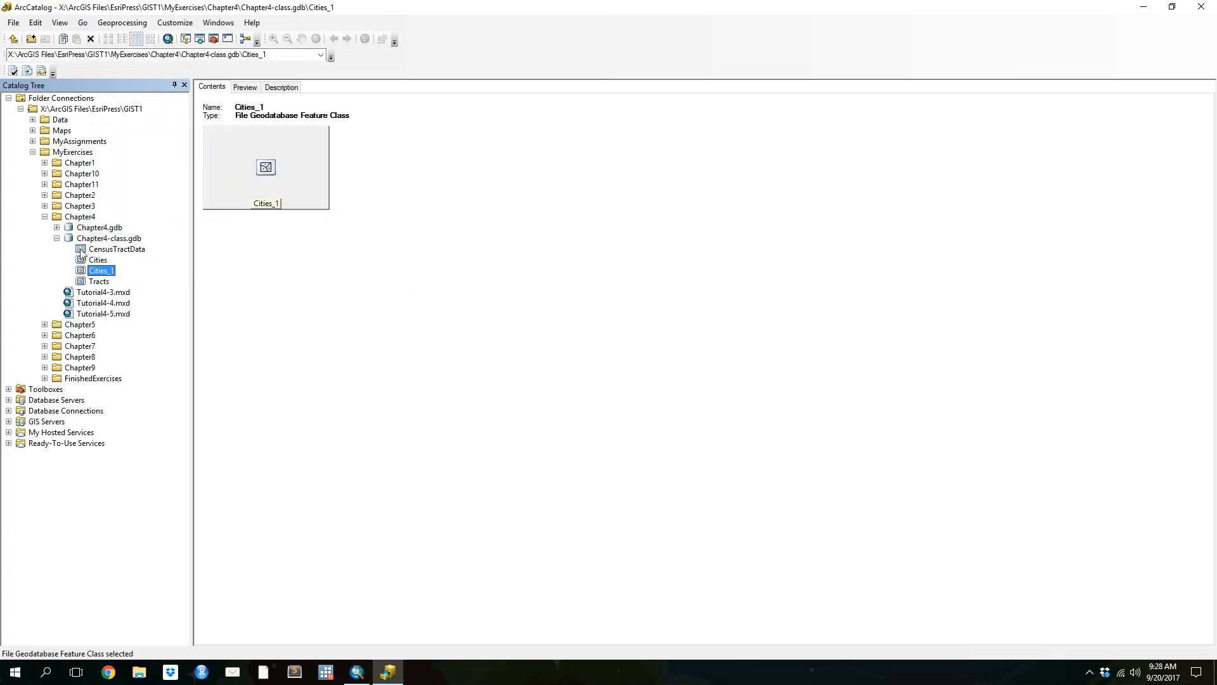
right_click(105, 271)
left_click(185, 292)
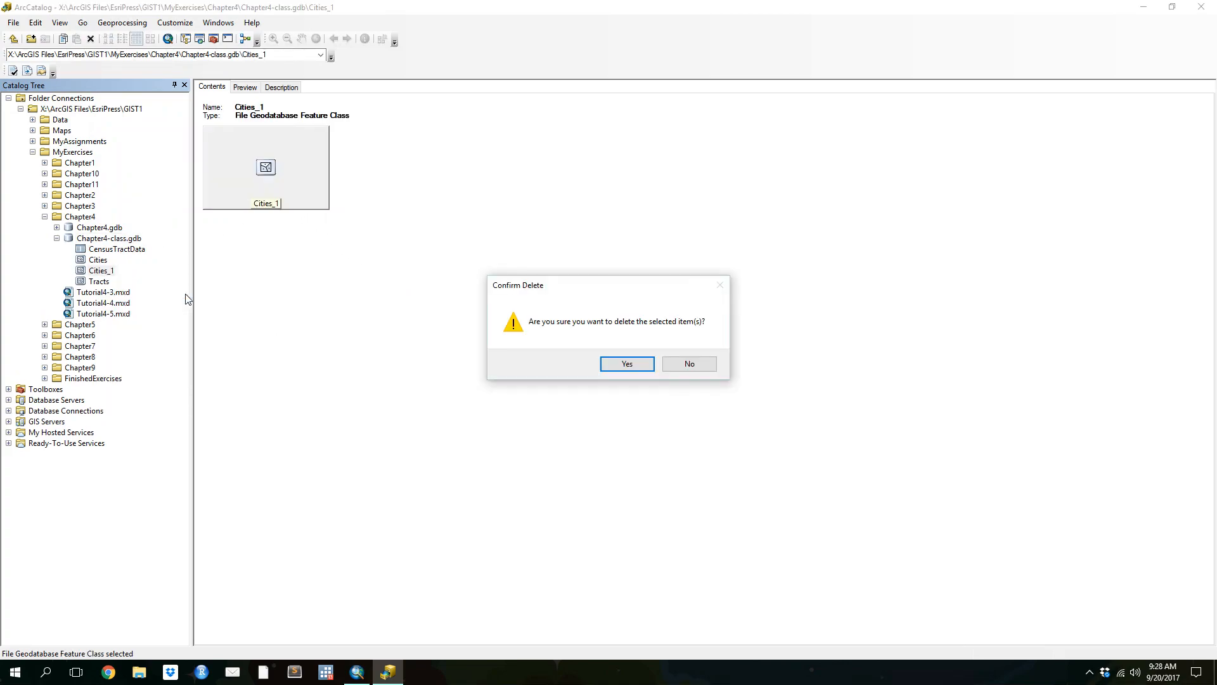
left_click(622, 367)
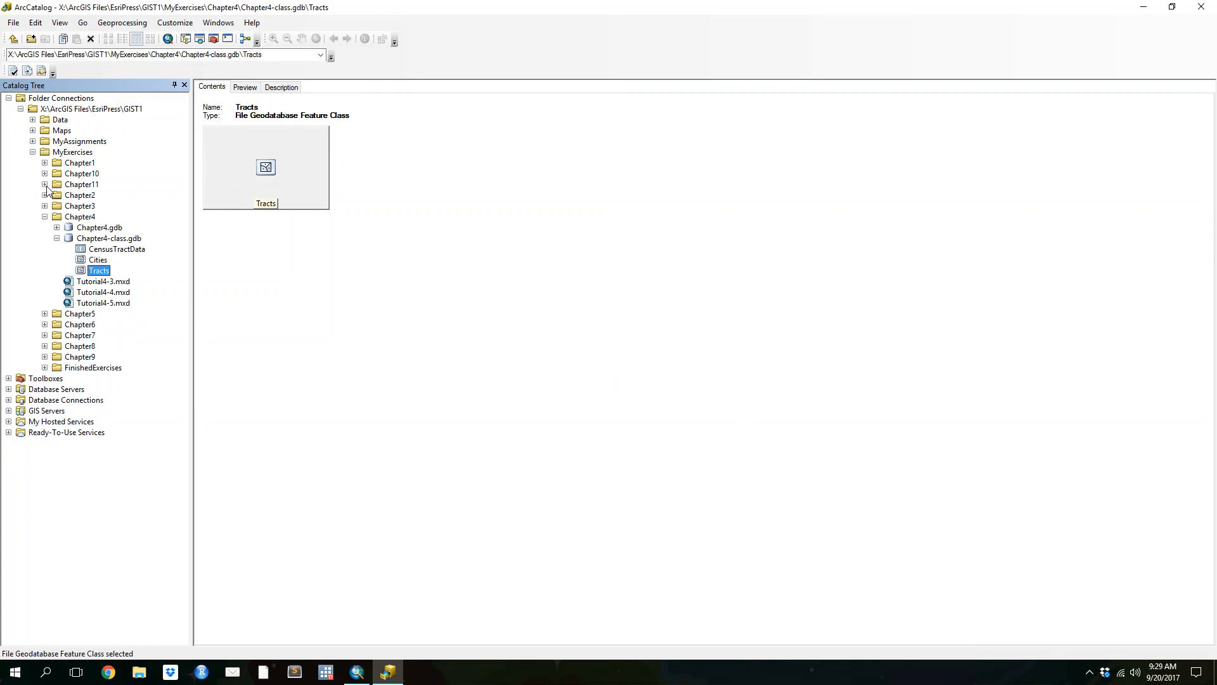
- Examine the compact and compress administration options available for the Chapter4-class.gdb geodatabase
left_click(56, 238)
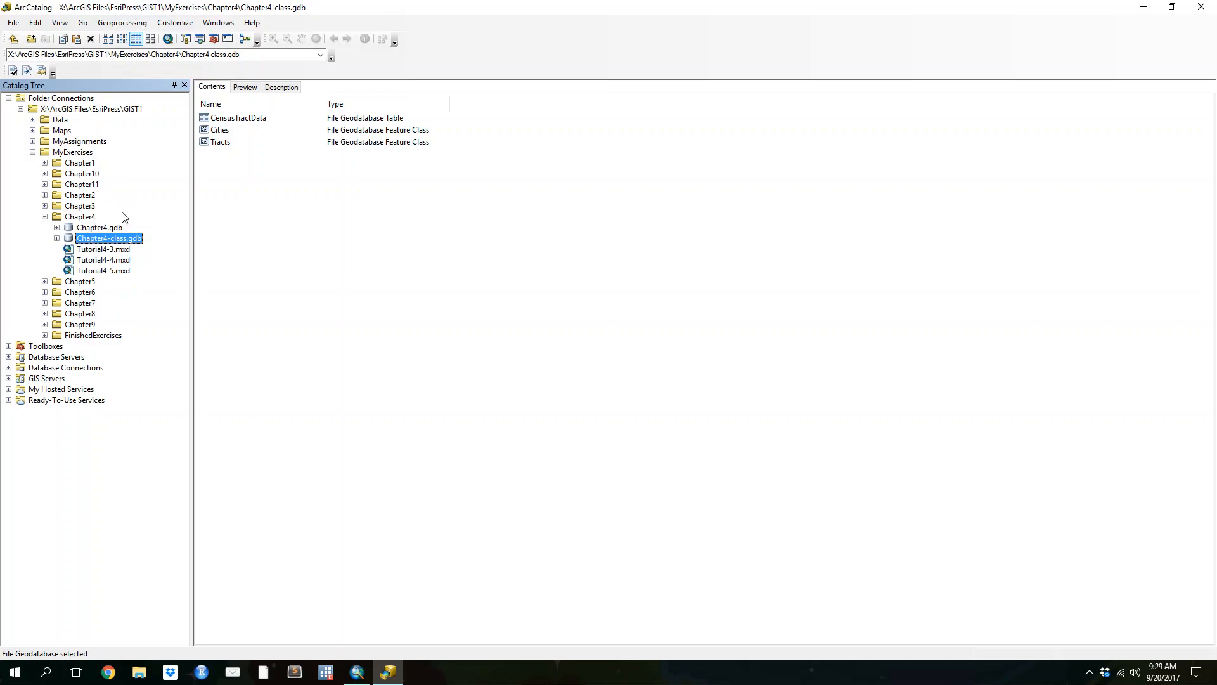
right_click(110, 240)
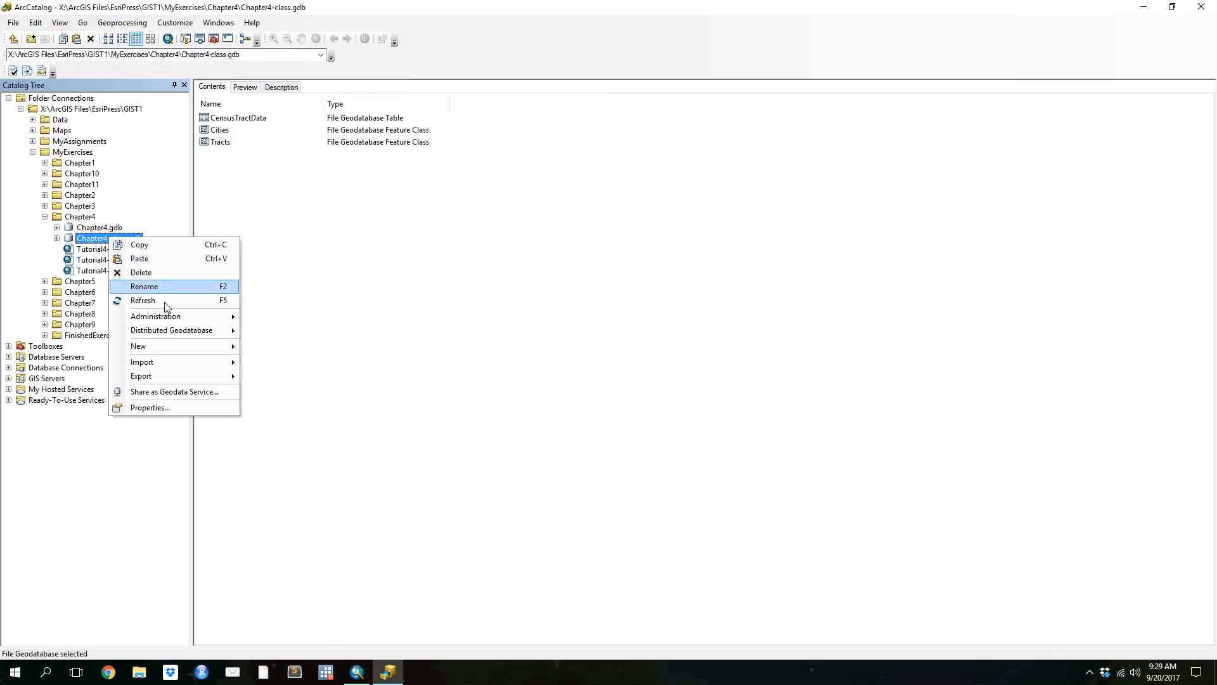
mouse_move(184, 322)
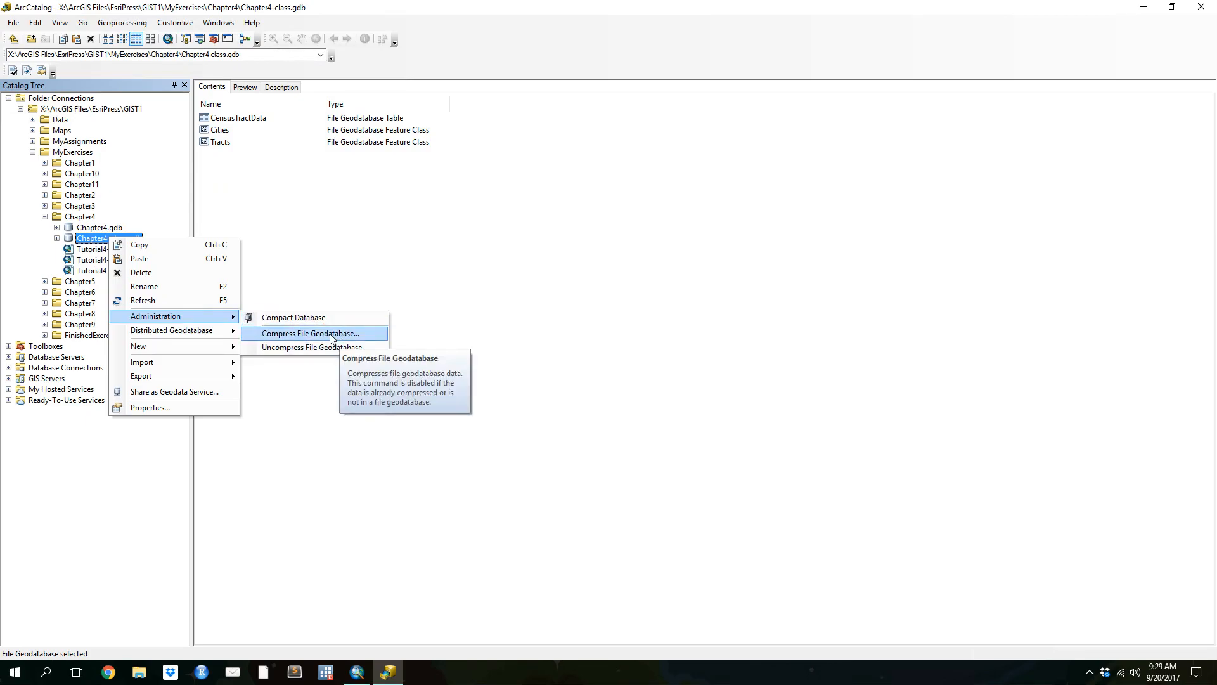
left_click(684, 225)
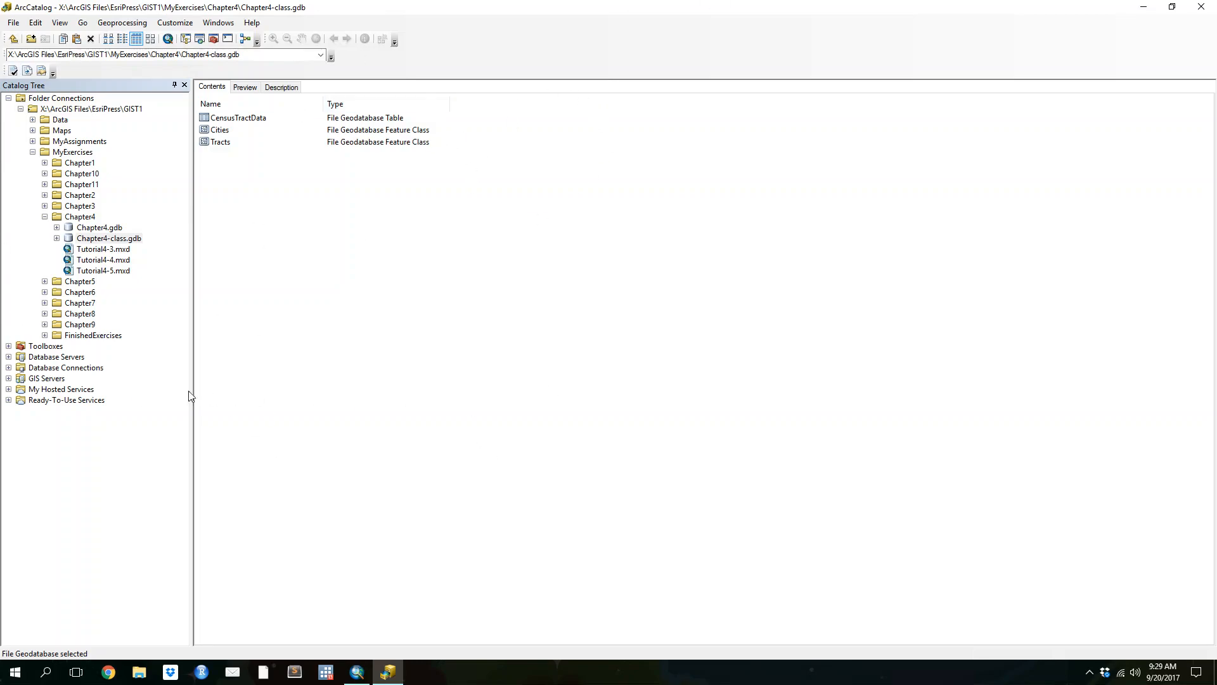
- Close ArcCatalog and switch to the untitled map document in ArcMap
left_click(1209, 9)
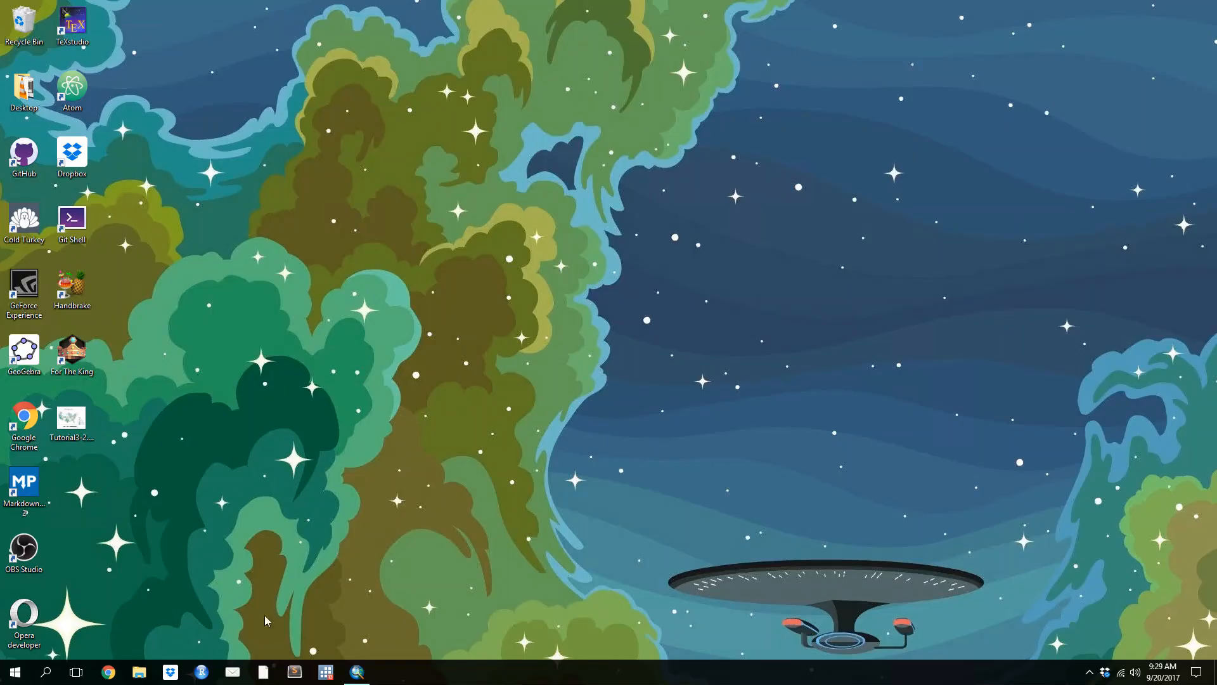
left_click(357, 671)
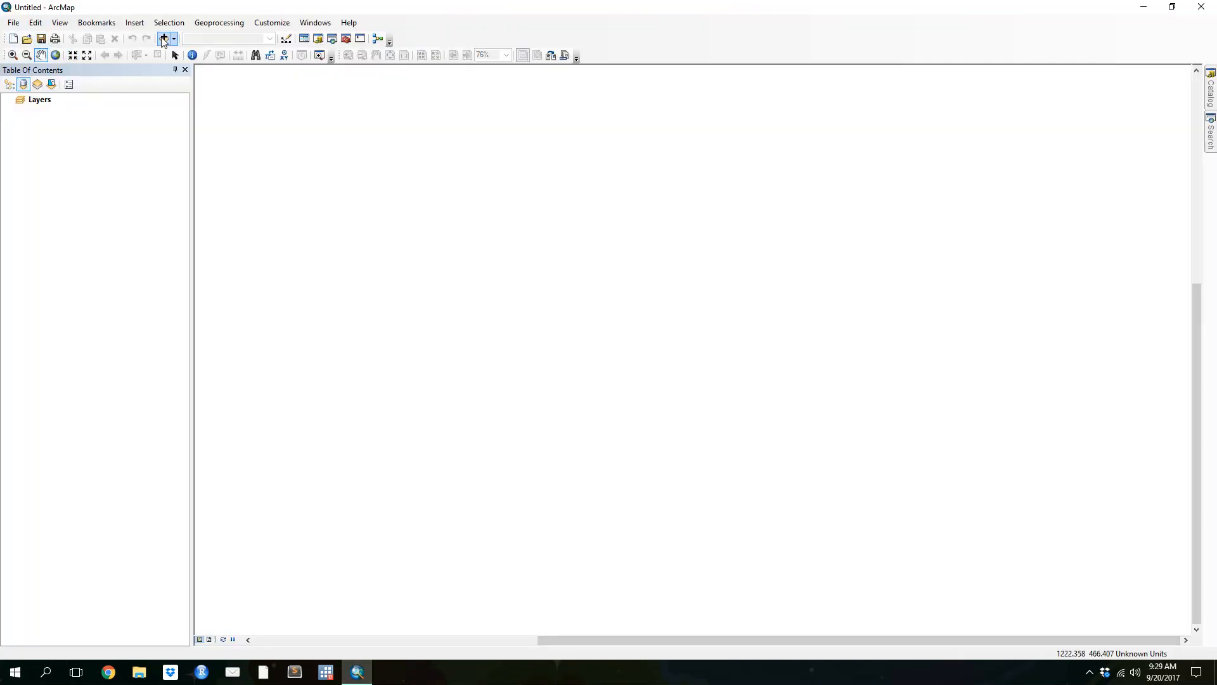
left_click(163, 40)
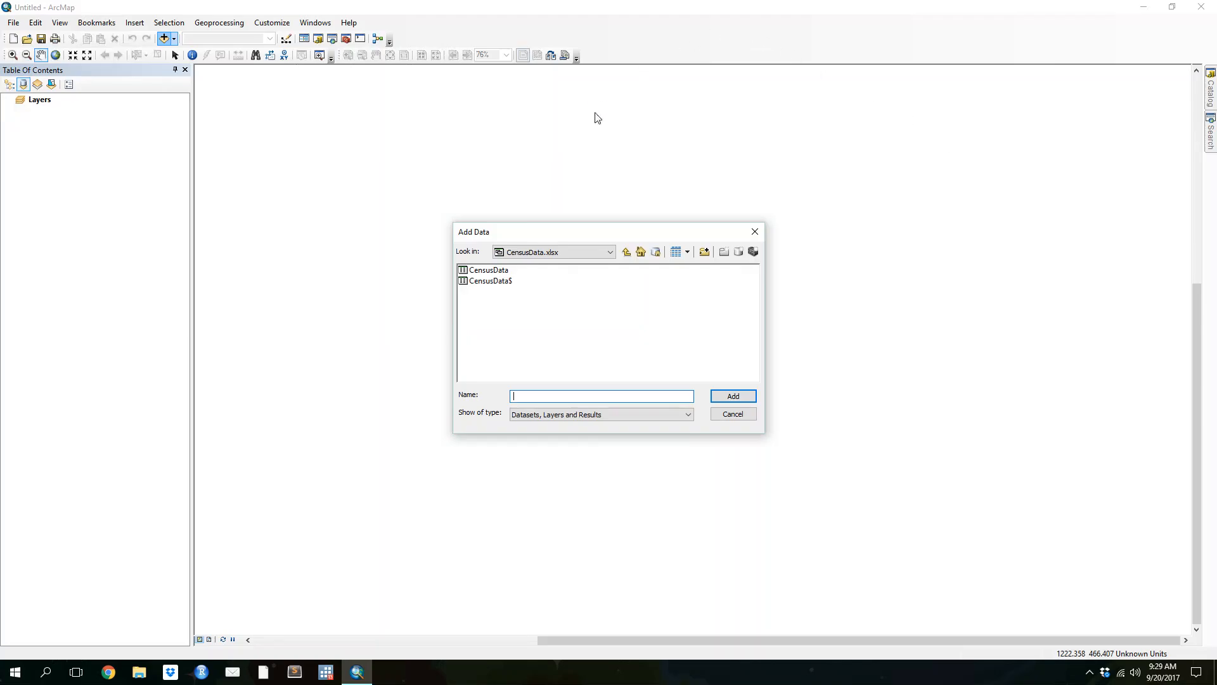
left_click(755, 232)
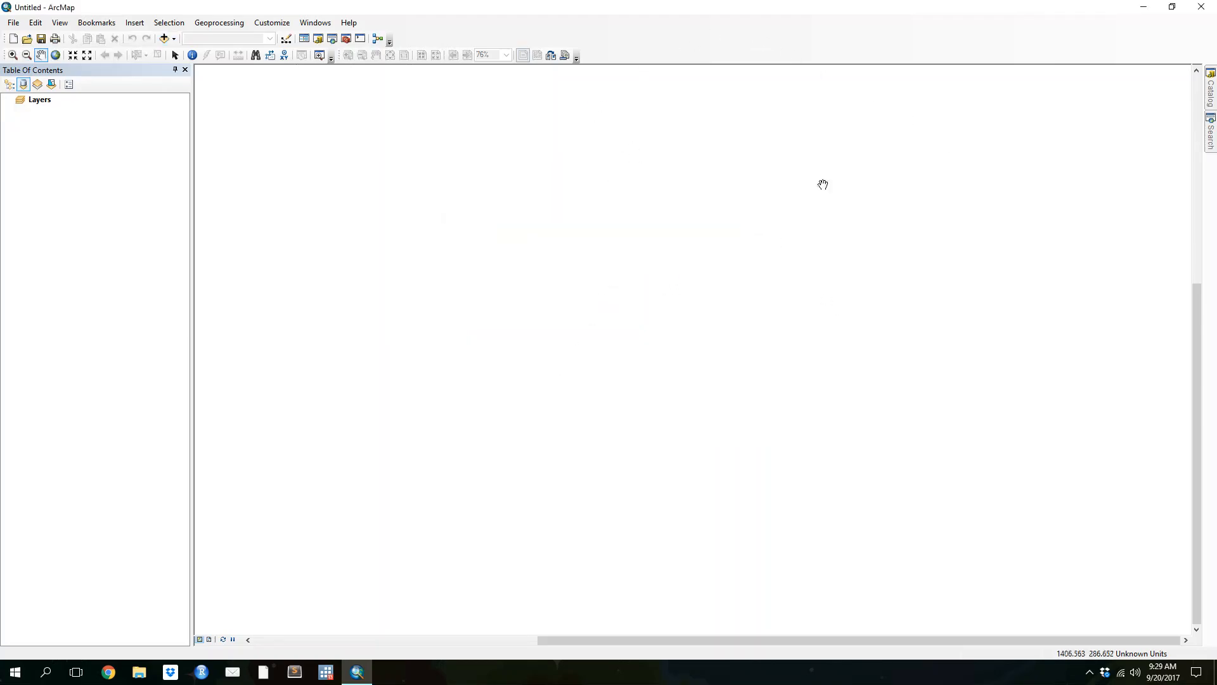
mouse_move(1209, 92)
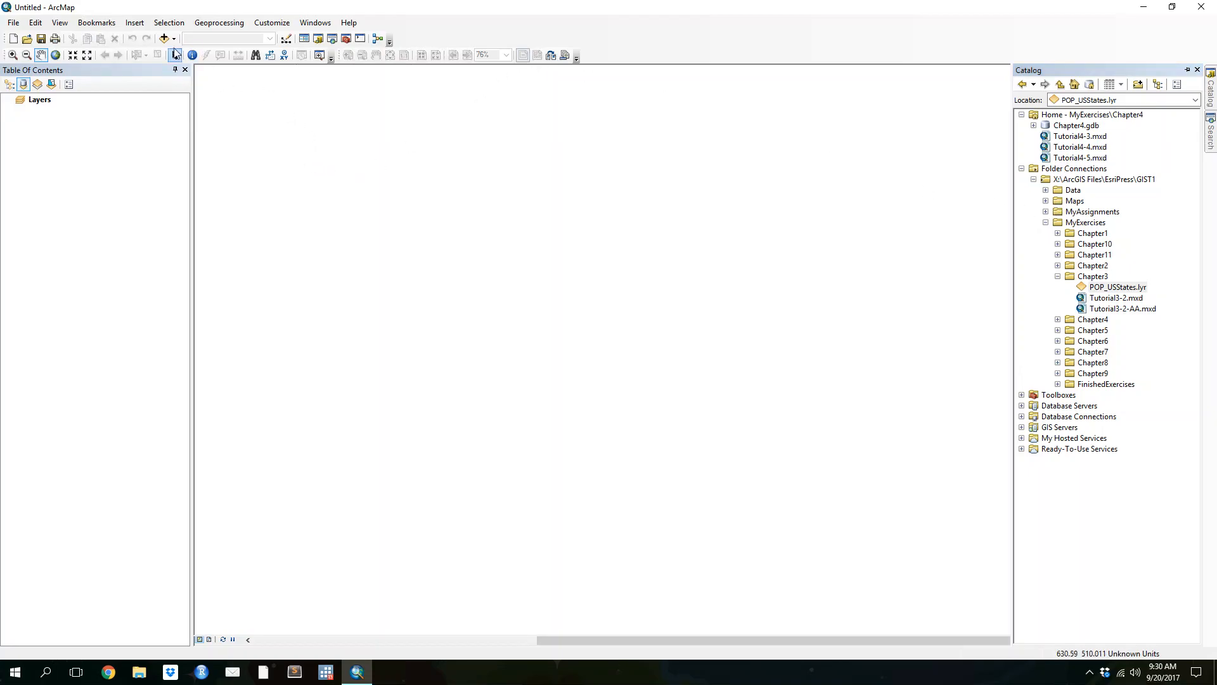
- Add Cities, Tracts and CensusTractData from Chapter4-class.gdb in the MyExercises Chapter4 folder to the map
left_click(163, 38)
left_click(539, 251)
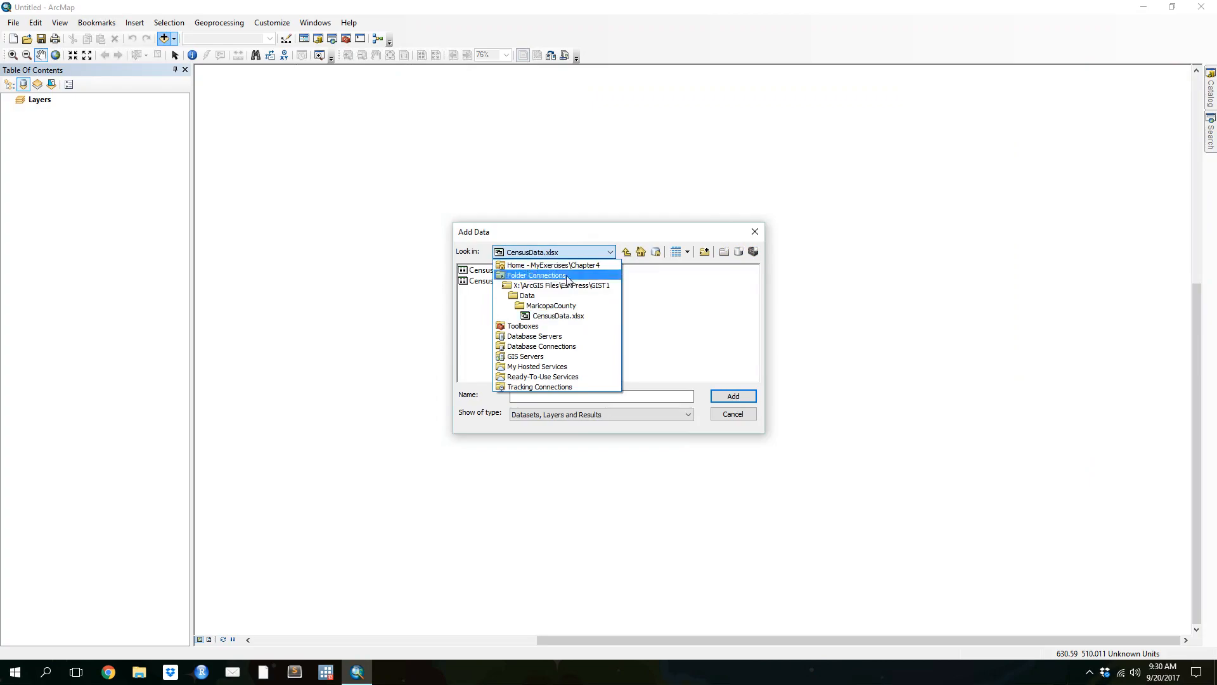
left_click(528, 296)
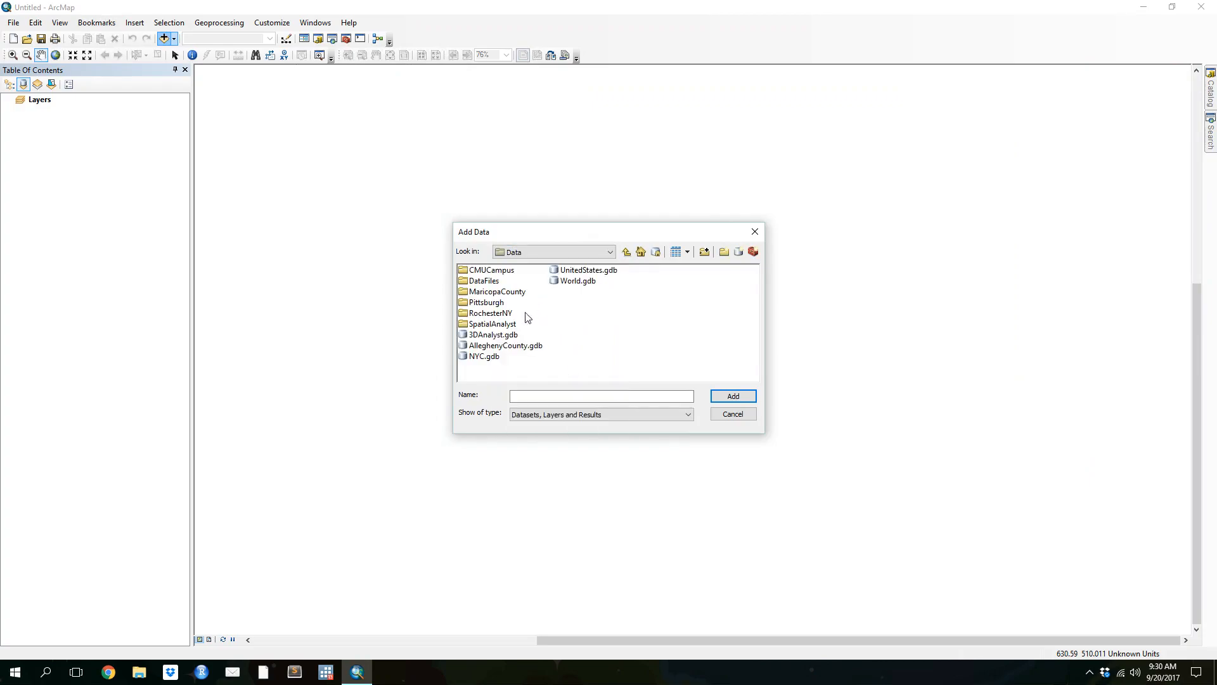
left_click(531, 251)
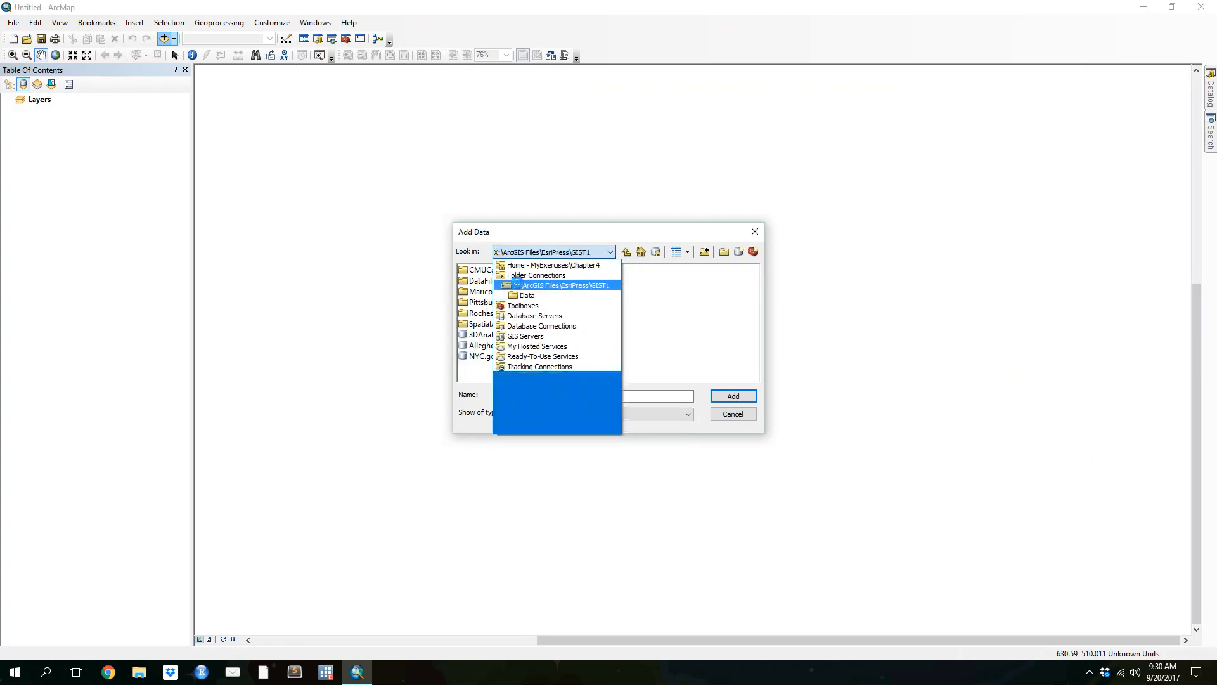
left_click(517, 285)
double_click(489, 303)
double_click(483, 324)
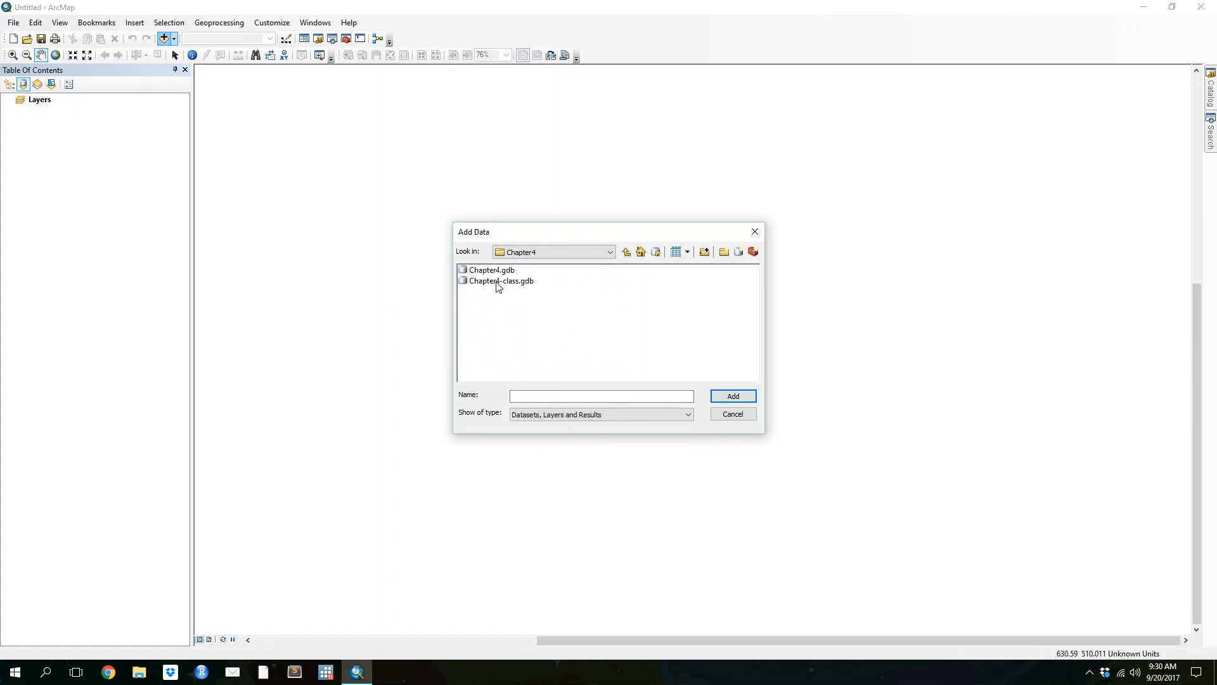
double_click(496, 281)
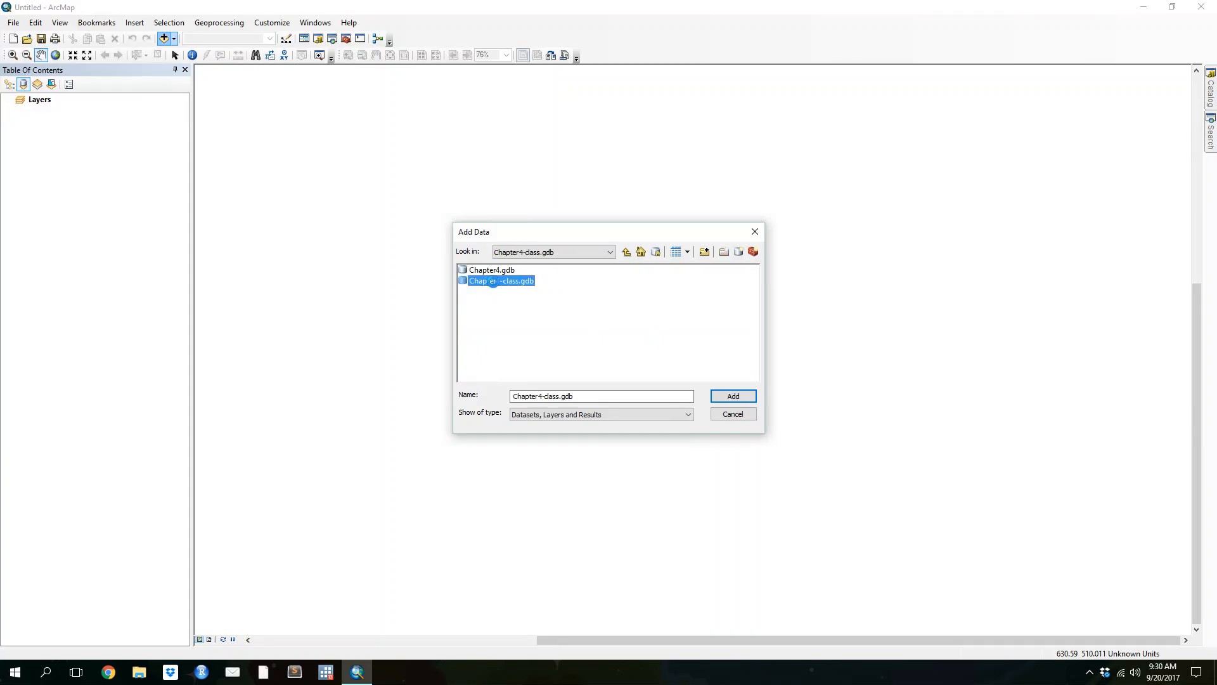
left_click_drag(491, 305, 478, 271)
left_click(731, 398)
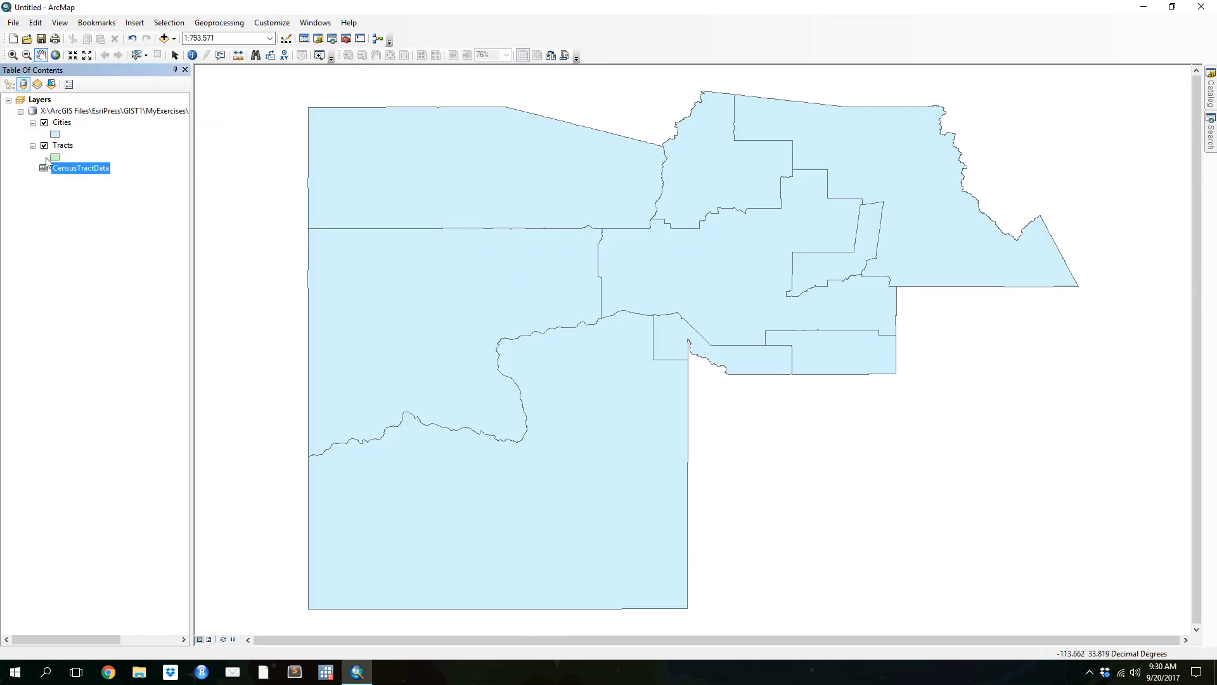
- Apply the Hollow symbol to both the Cities and Tracts layers
left_click(78, 198)
left_click(57, 135)
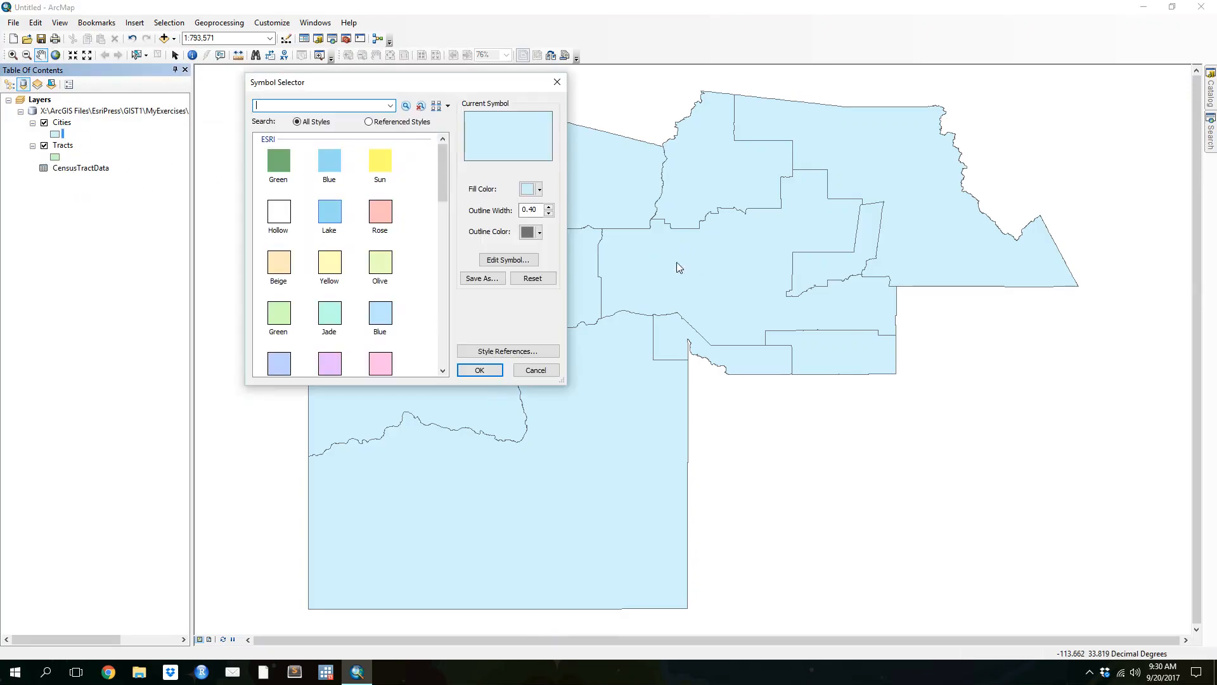
double_click(286, 210)
left_click(55, 156)
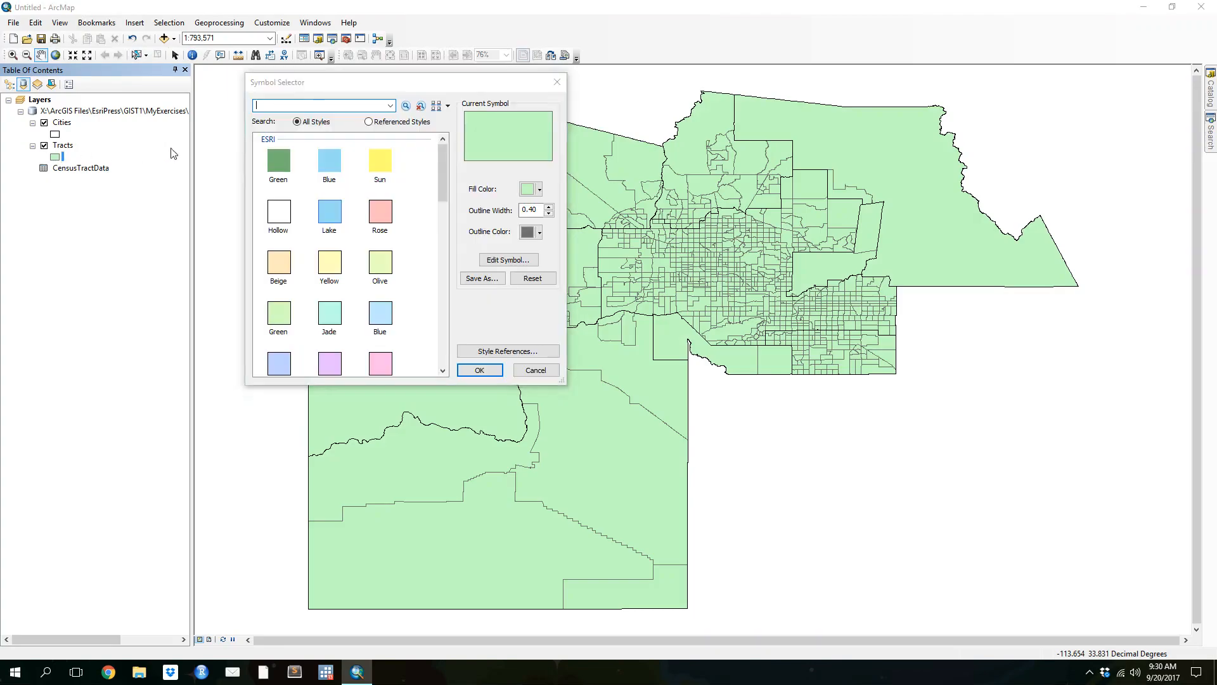
double_click(276, 217)
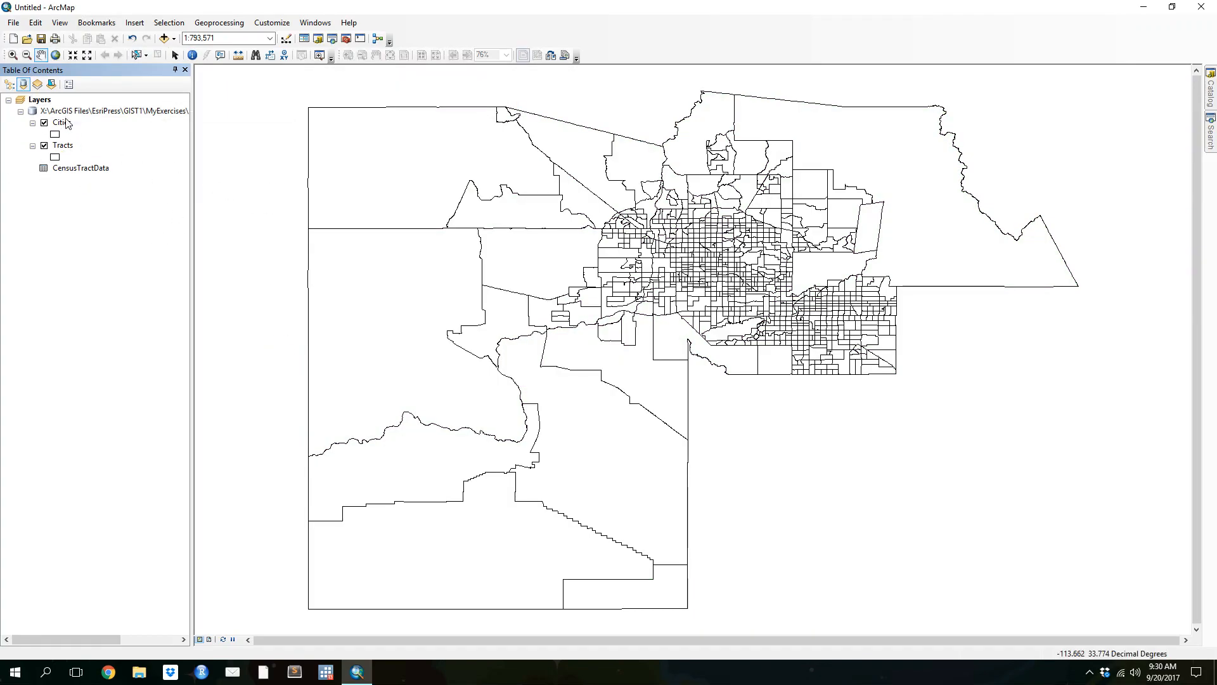
- Set the outline width of the Cities layer's symbol to 2
left_click(55, 135)
double_click(531, 210)
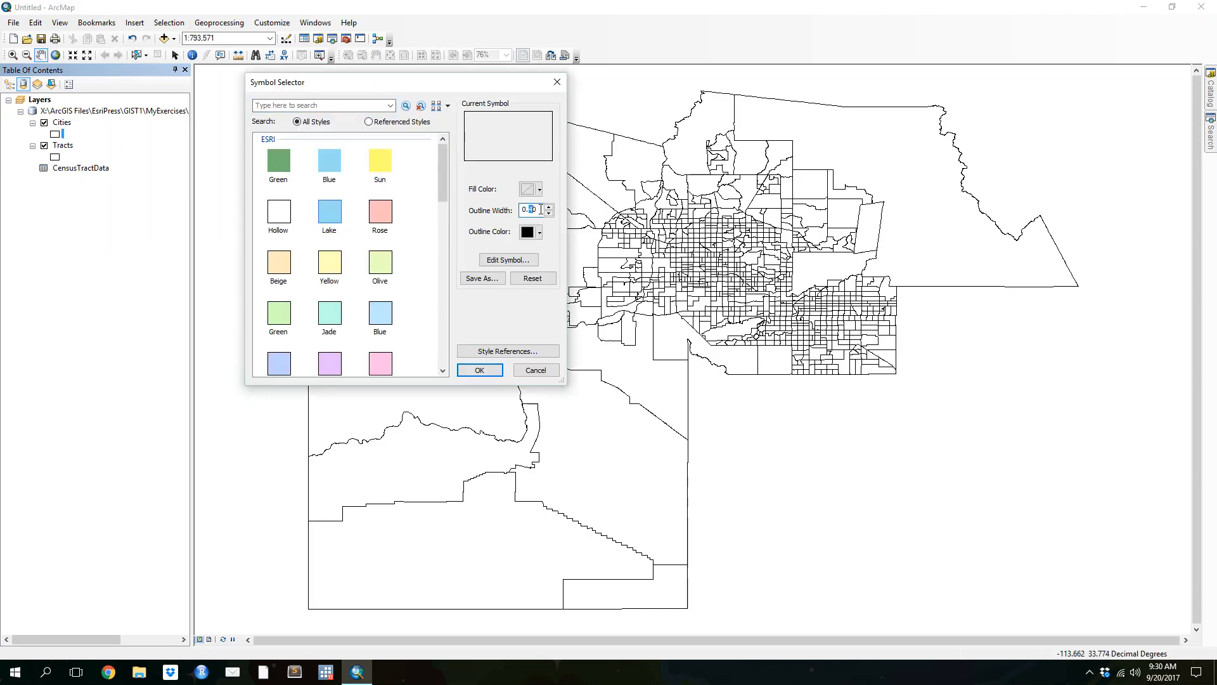
type("2")
key("Return")
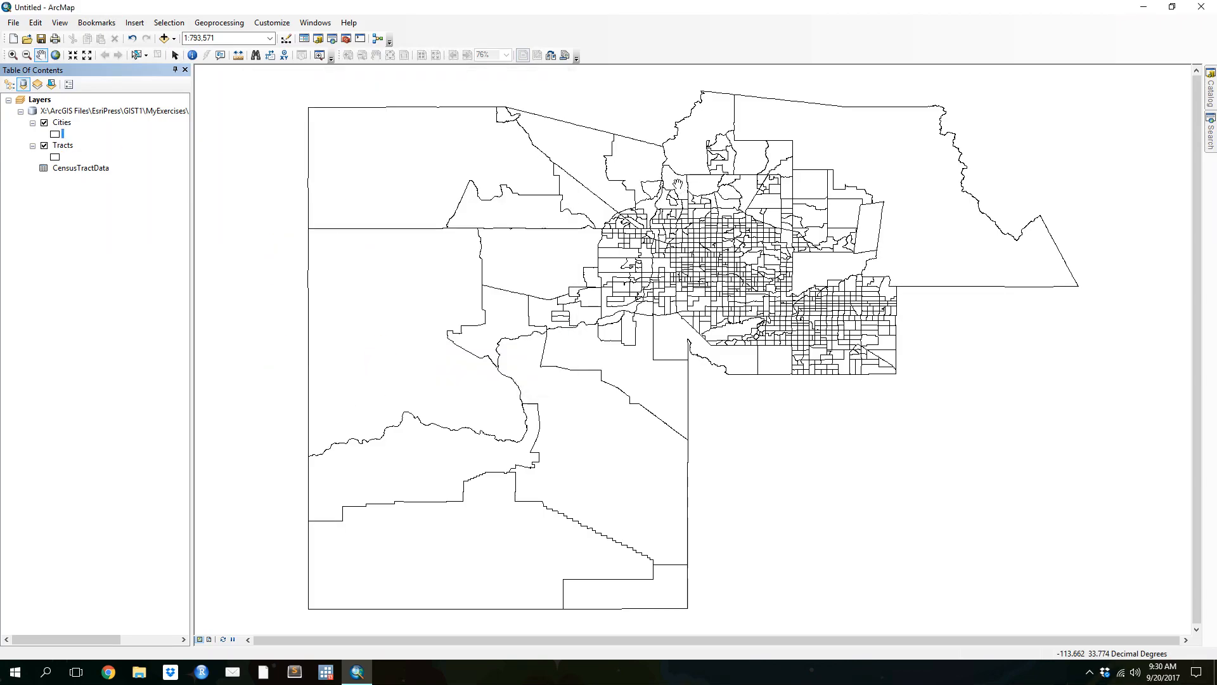
- Change the outline color of the Tracts layer's symbol to dark blue
left_click(55, 157)
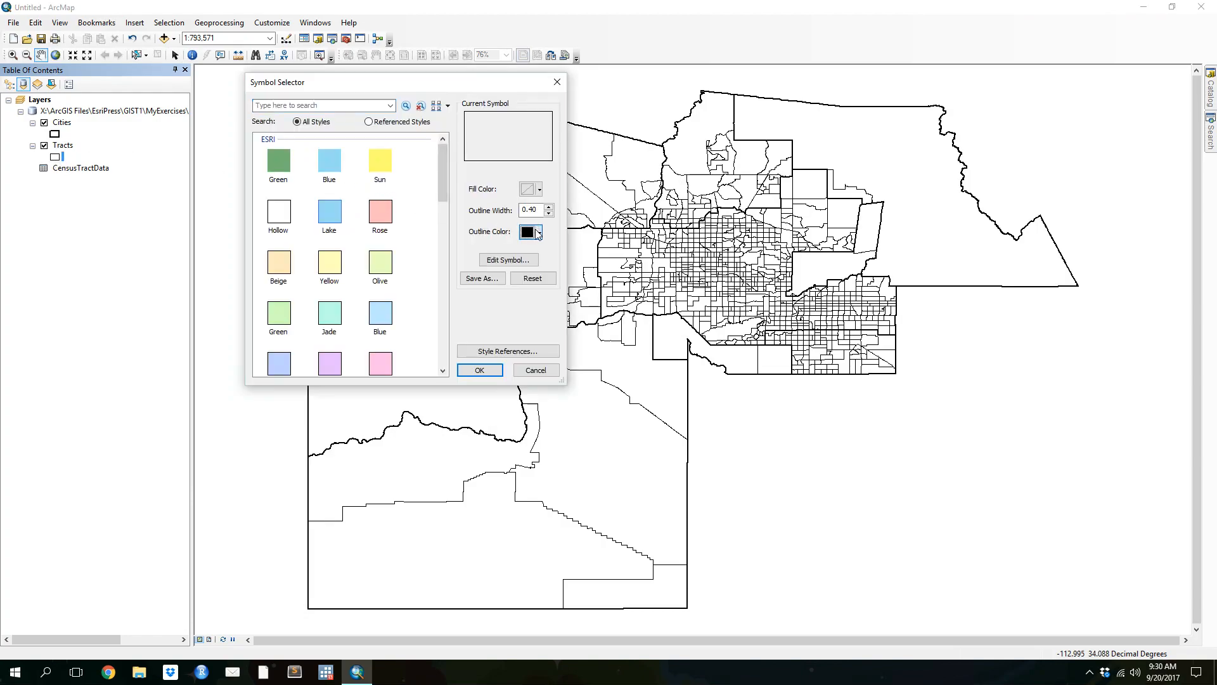
left_click(539, 232)
left_click(628, 312)
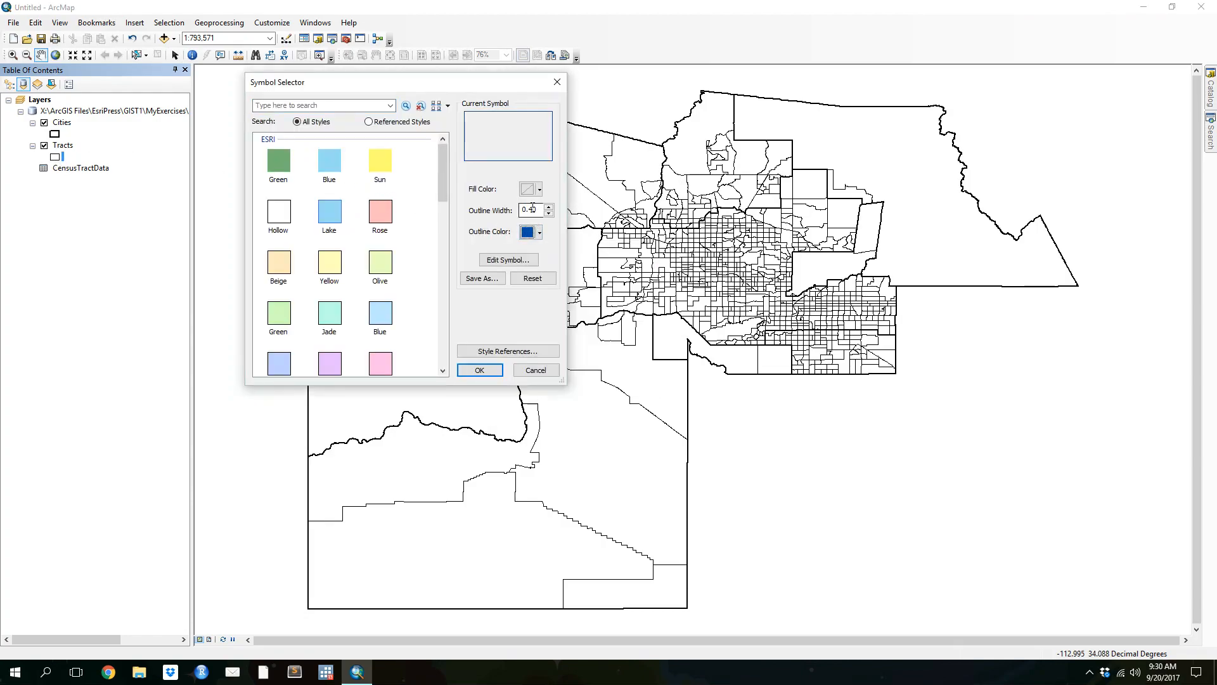
key("Return")
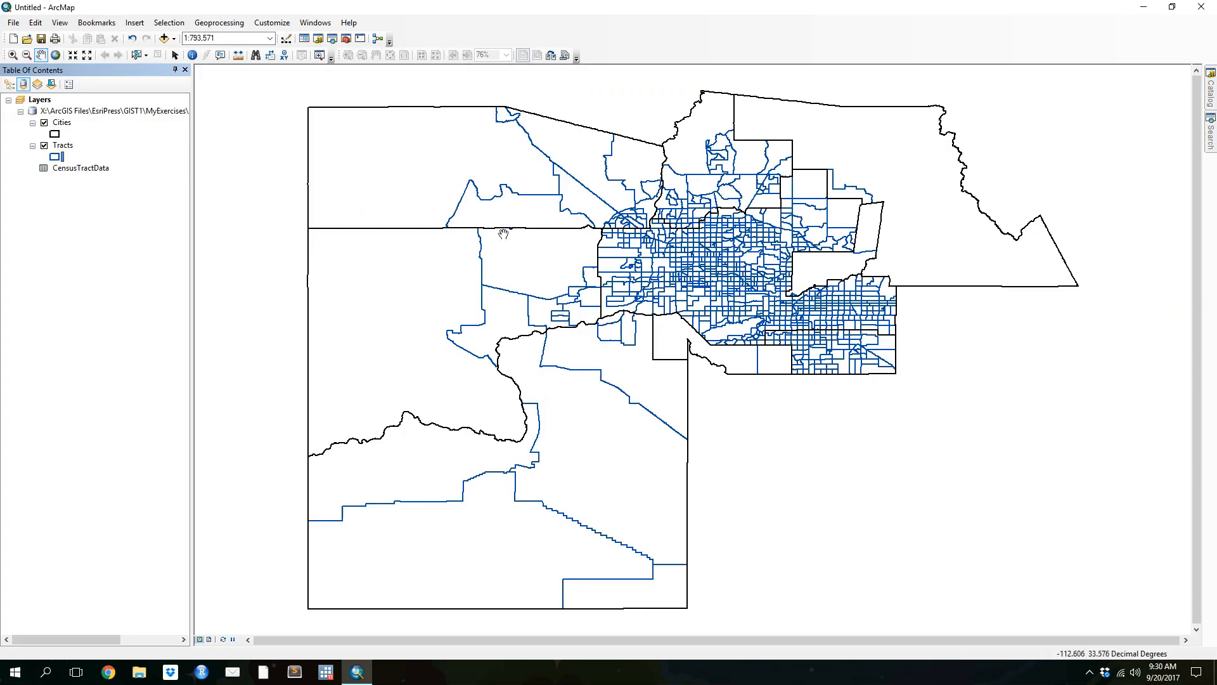
- Turn on feature labels for the Cities layer, using NAME10 as the label field
left_click(59, 121)
right_click(59, 122)
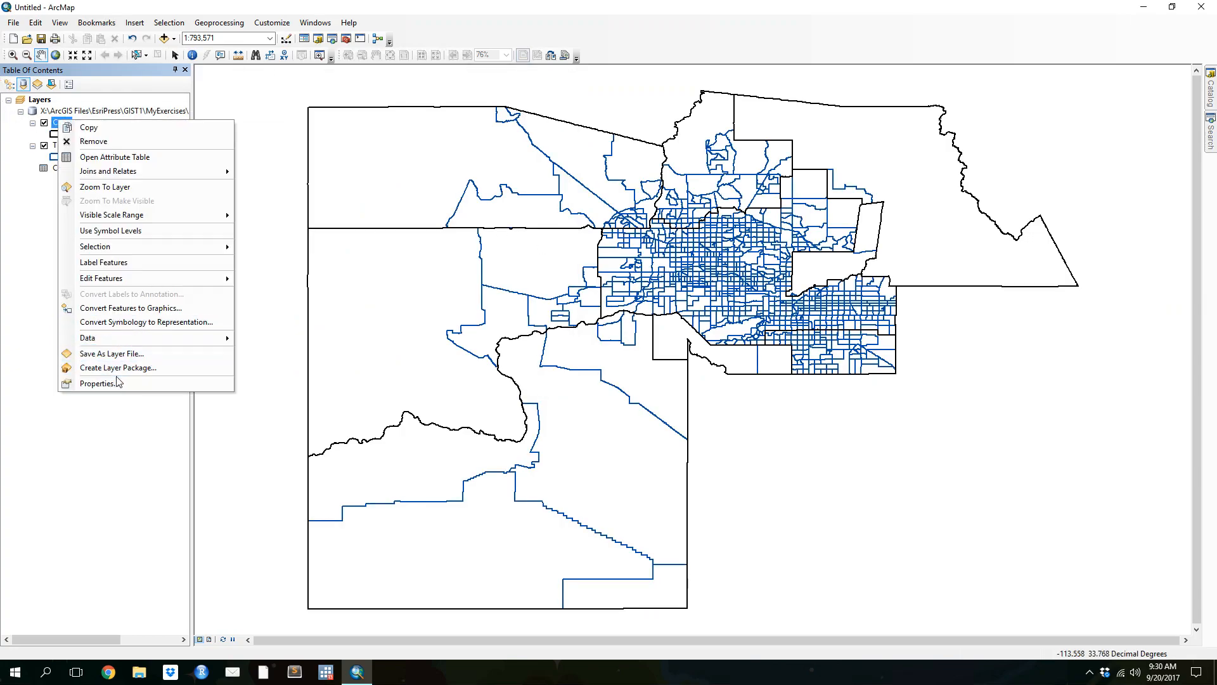
left_click(82, 382)
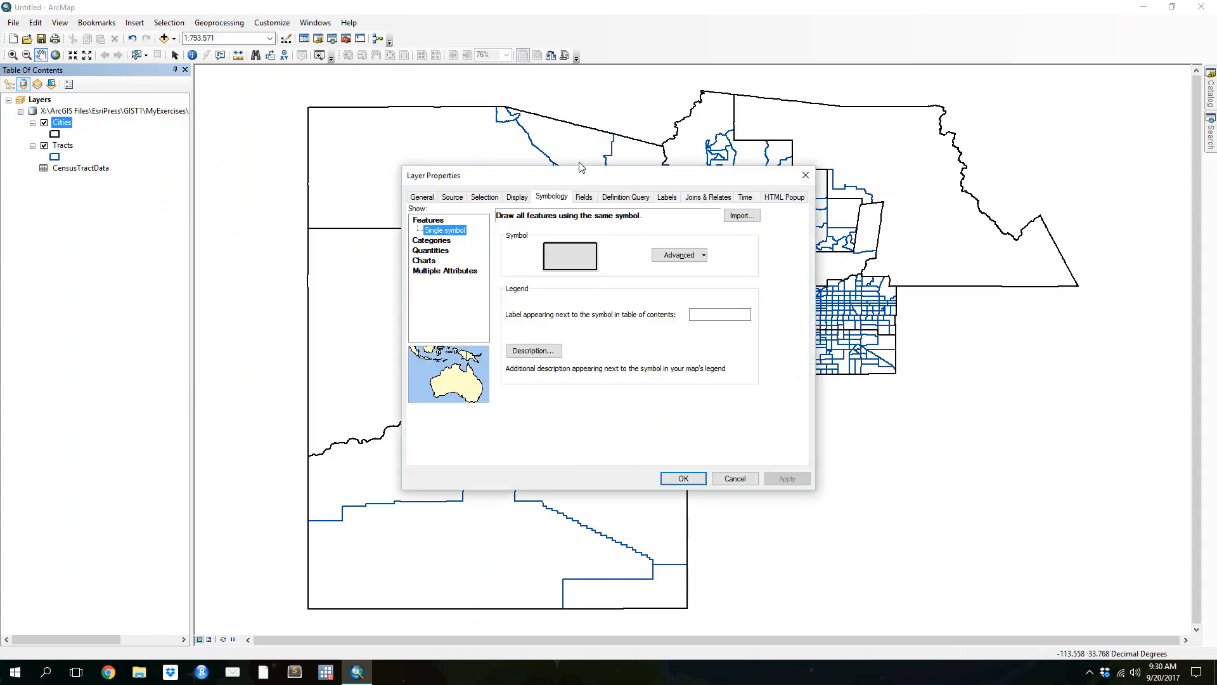
left_click(665, 197)
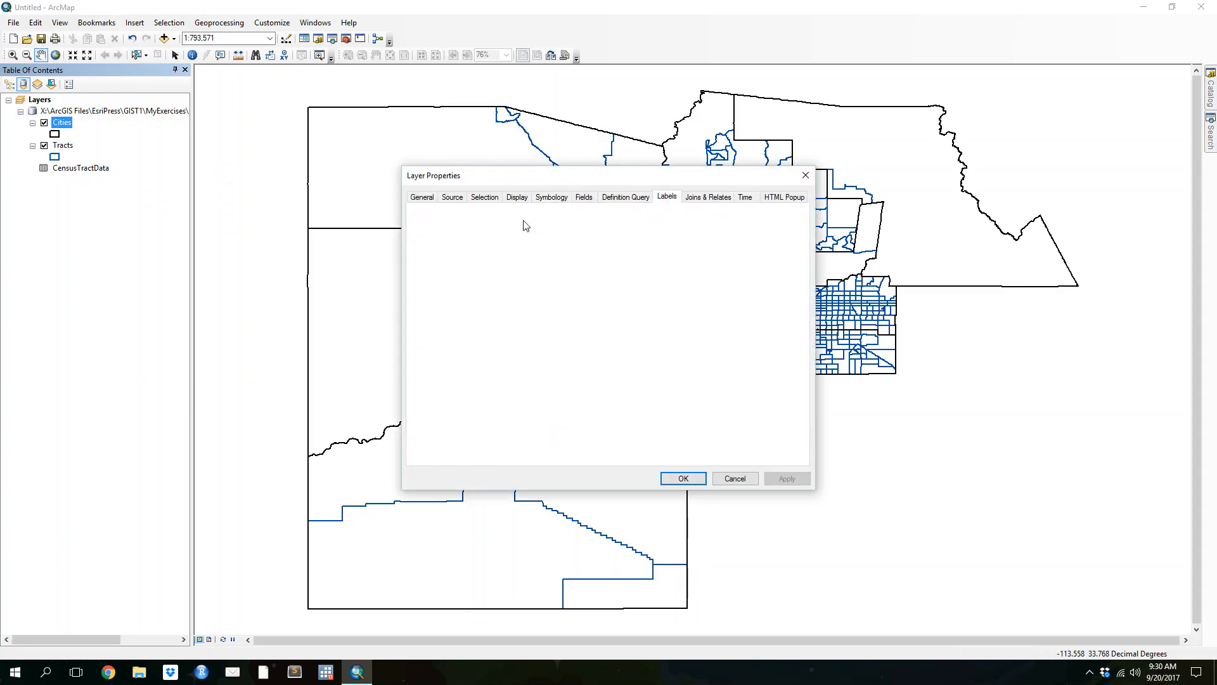
left_click(453, 212)
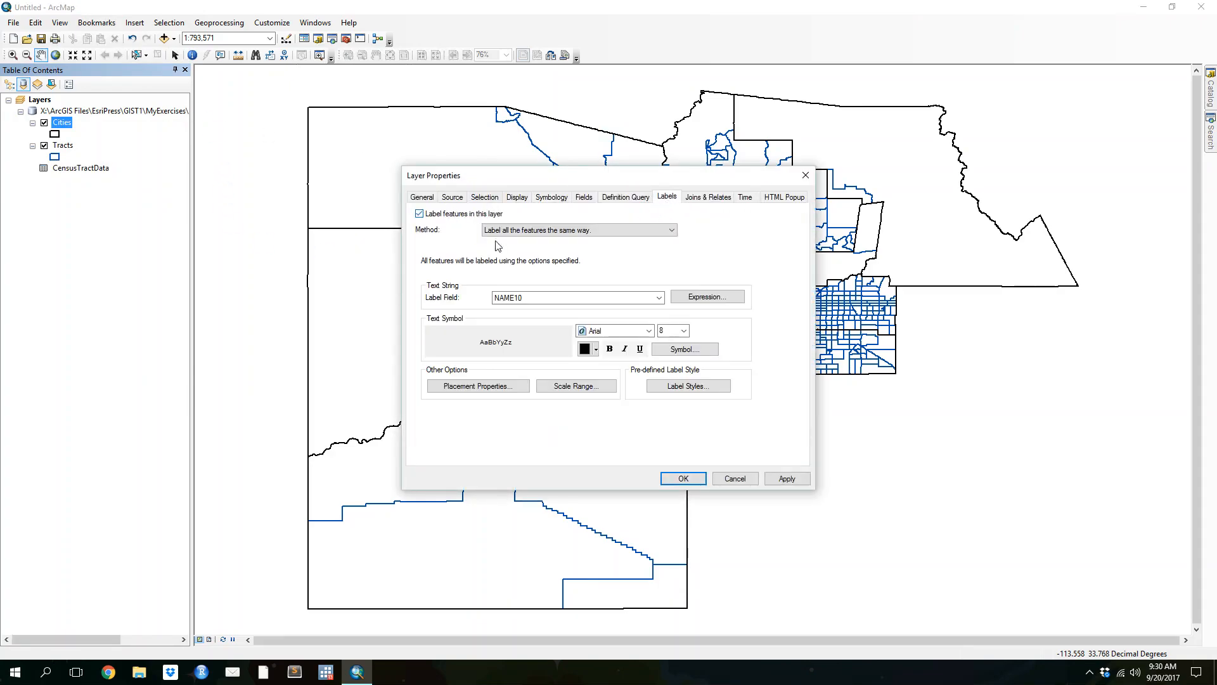
left_click(684, 478)
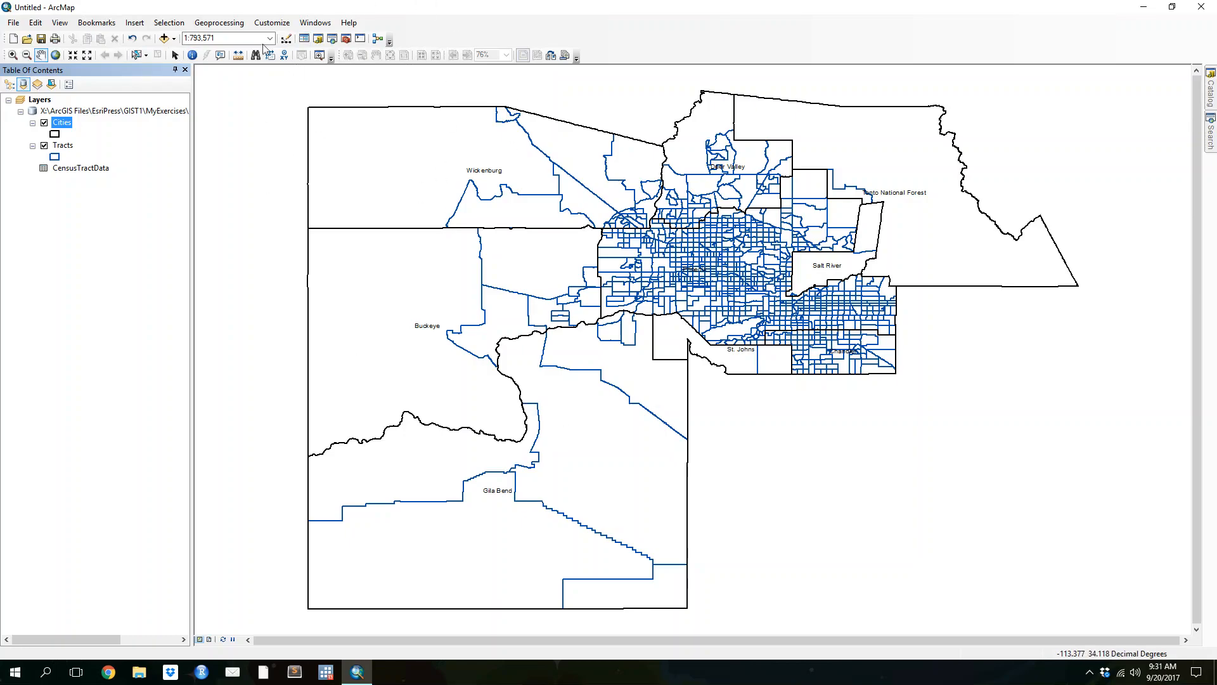
- Save the map document as Tutorial4-3-Class.mxd in the Chapter4 folder
left_click(40, 40)
left_click(535, 284)
left_click(590, 430)
left_click(591, 430)
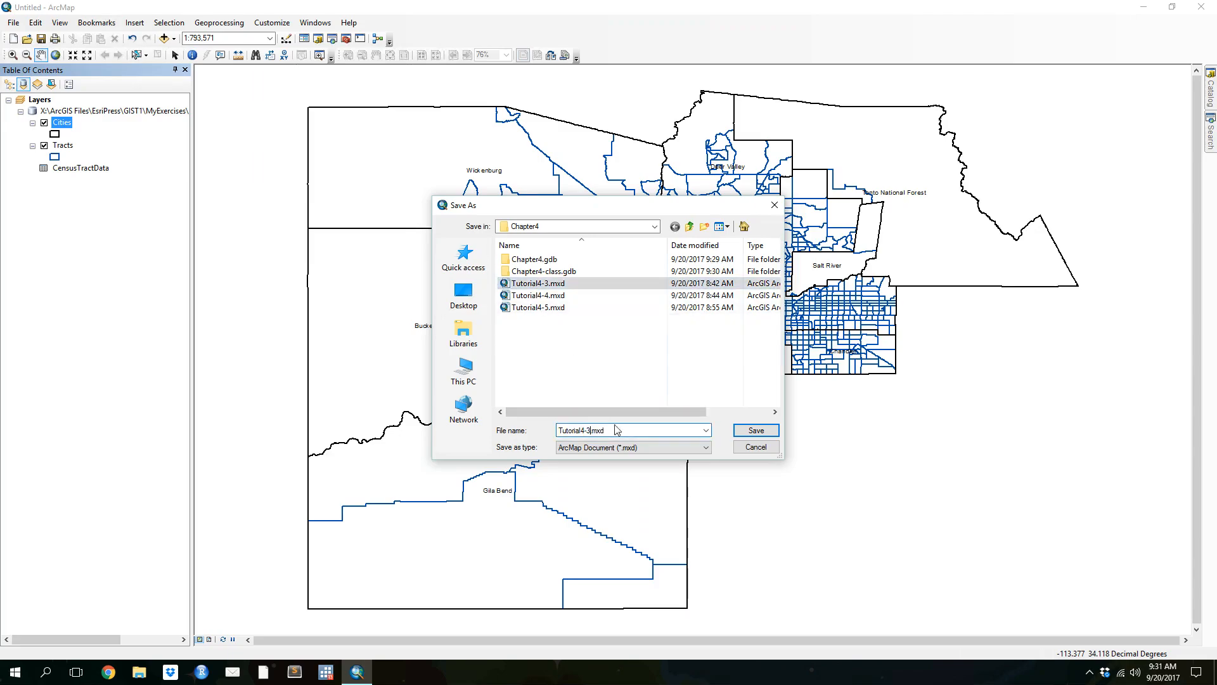
type("-Class")
key("Return")
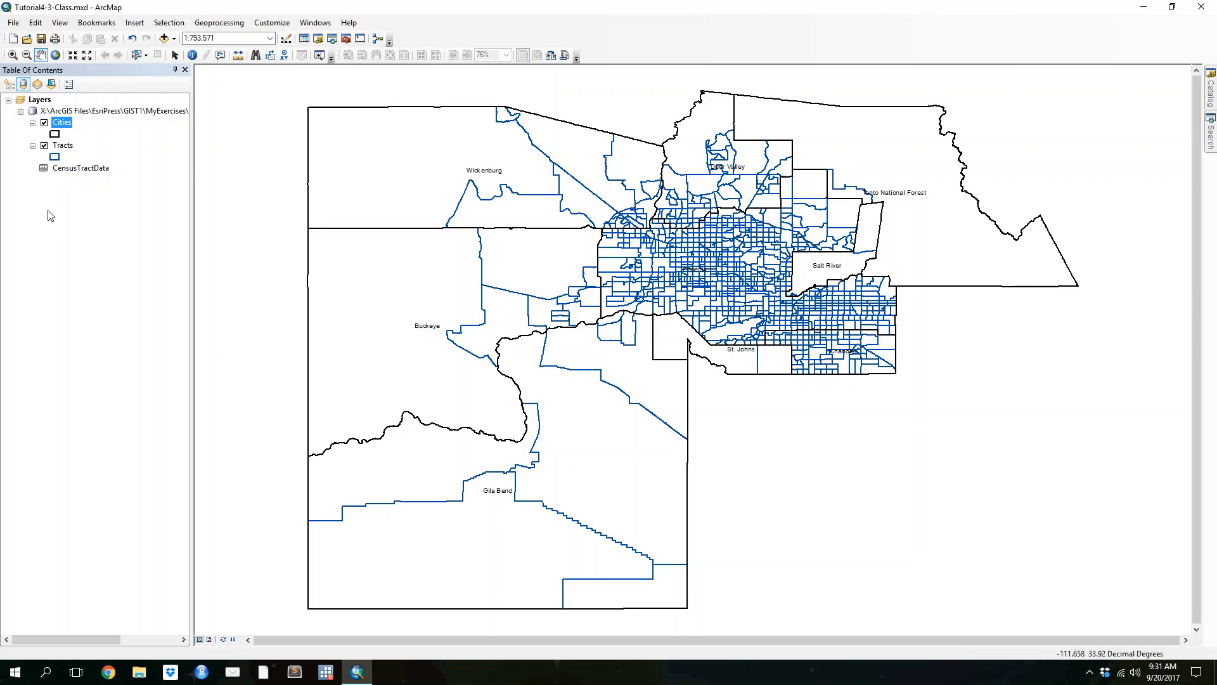
left_click(73, 169)
right_click(64, 151)
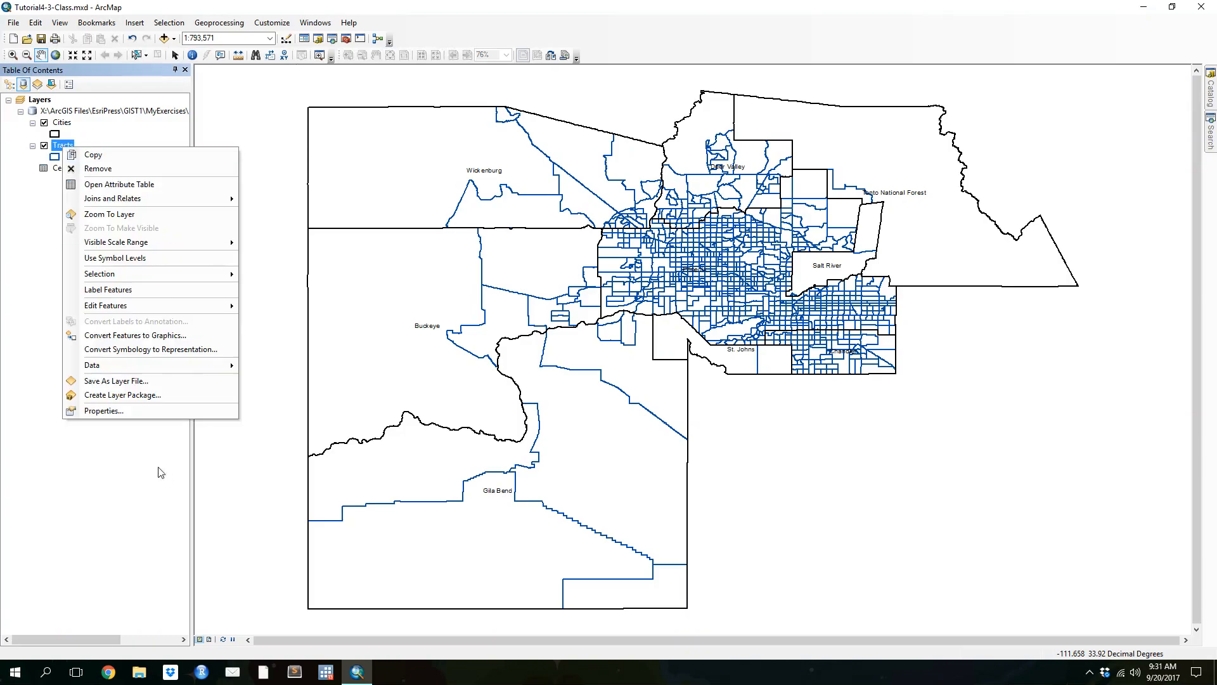
left_click(112, 411)
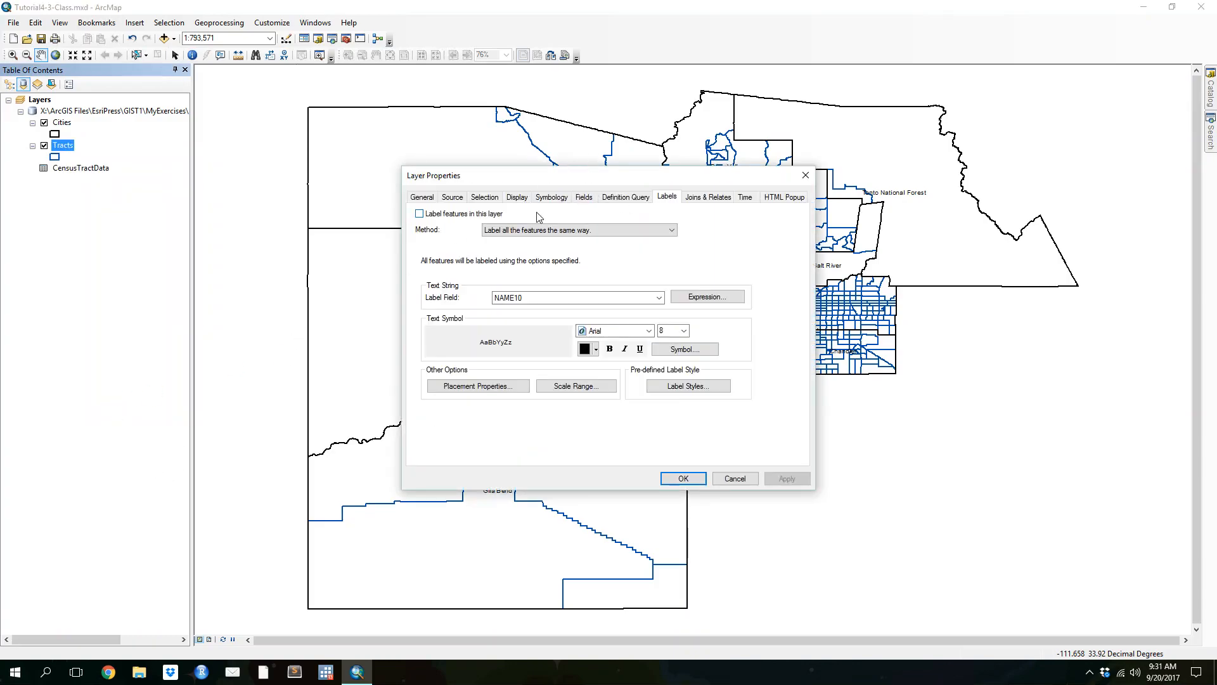
left_click(810, 177)
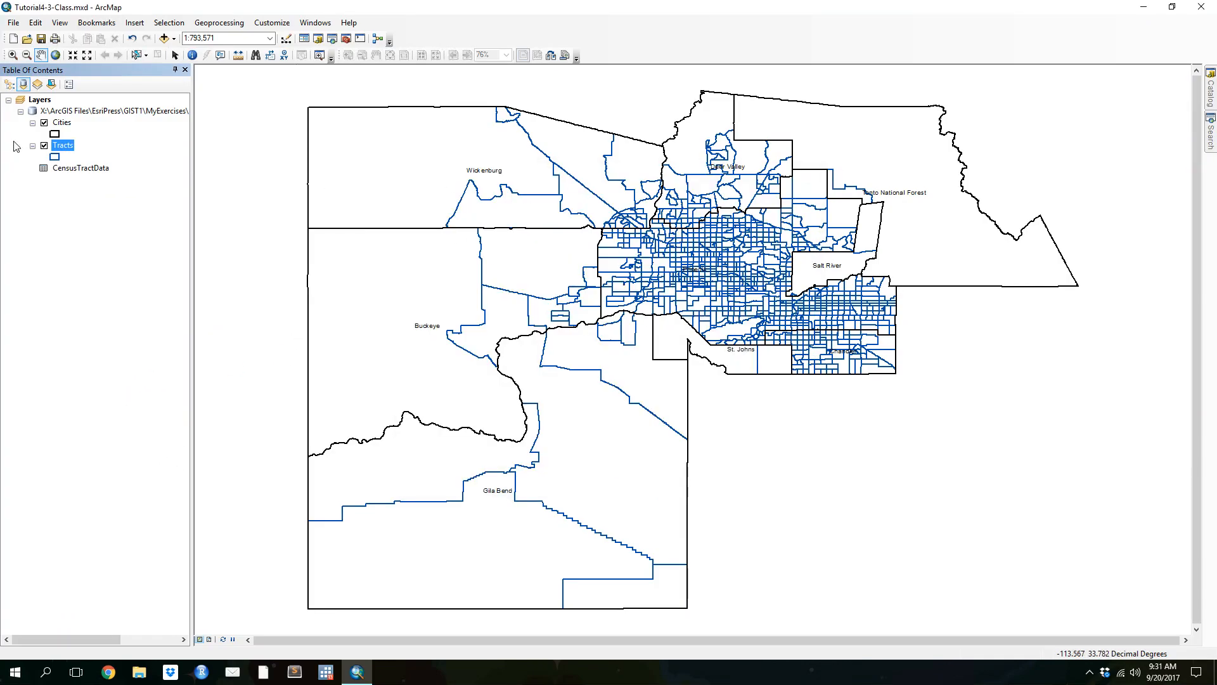
- Open the Tracts attribute table and examine its fields, including ALAND10 and the identifier columns
right_click(58, 148)
left_click(95, 184)
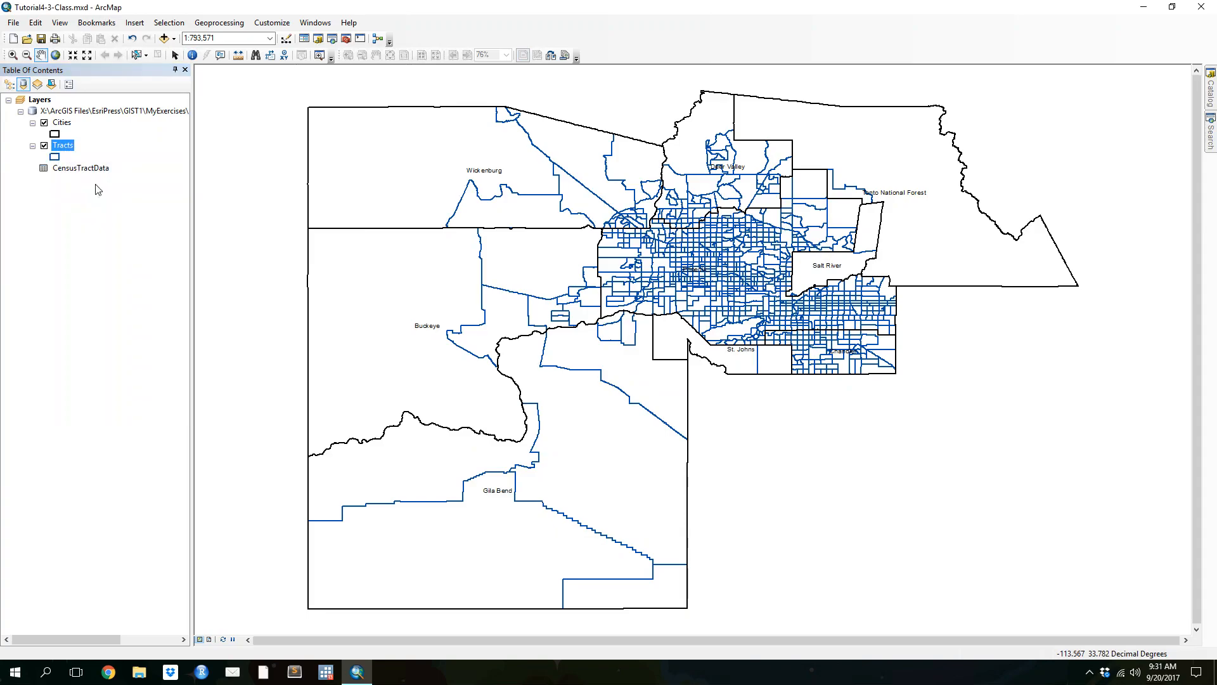
left_click_drag(431, 417, 618, 417)
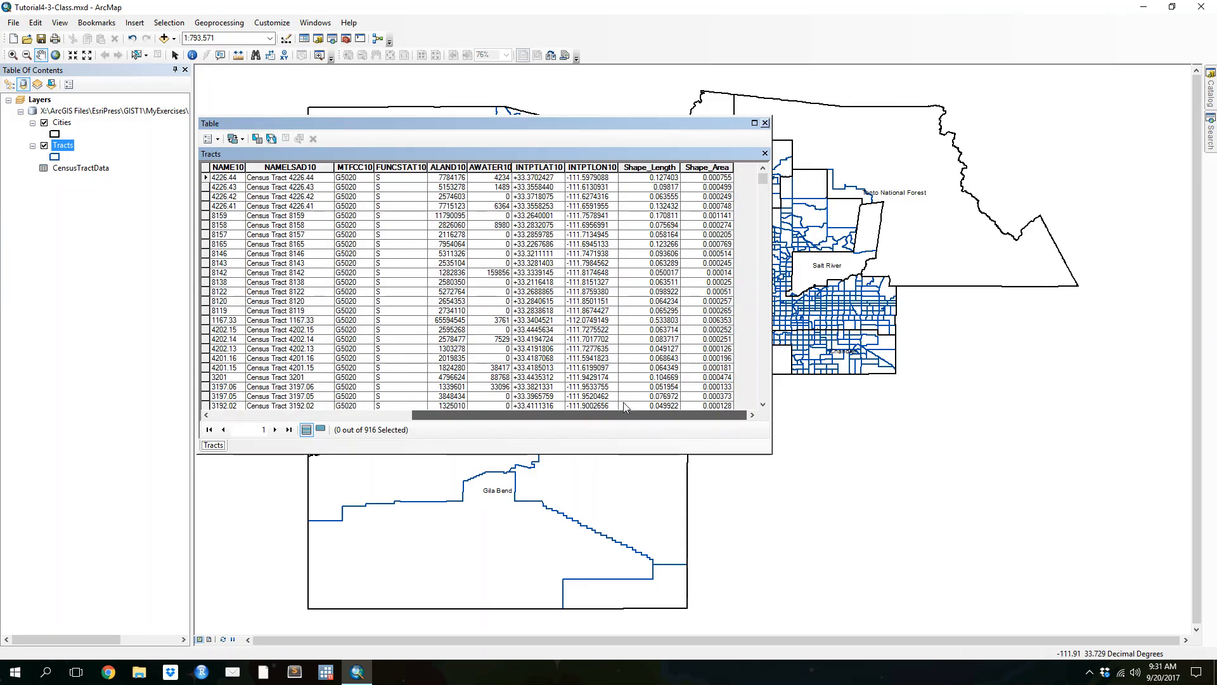
left_click(451, 167)
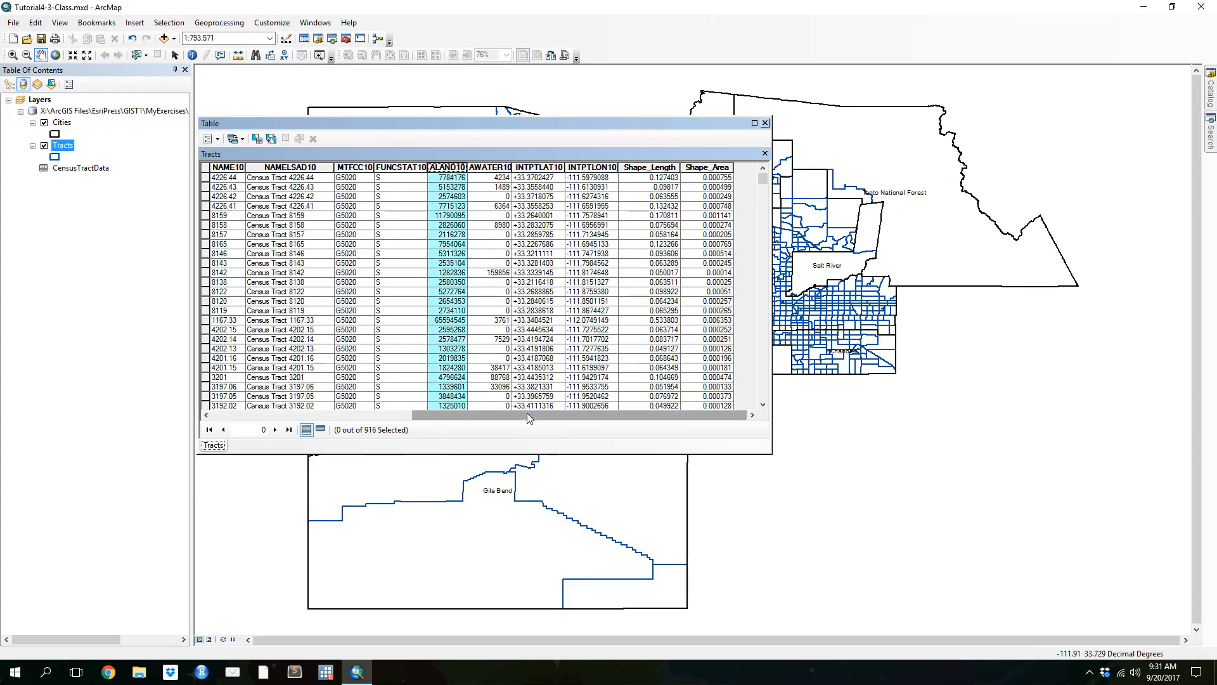
left_click_drag(527, 414, 327, 428)
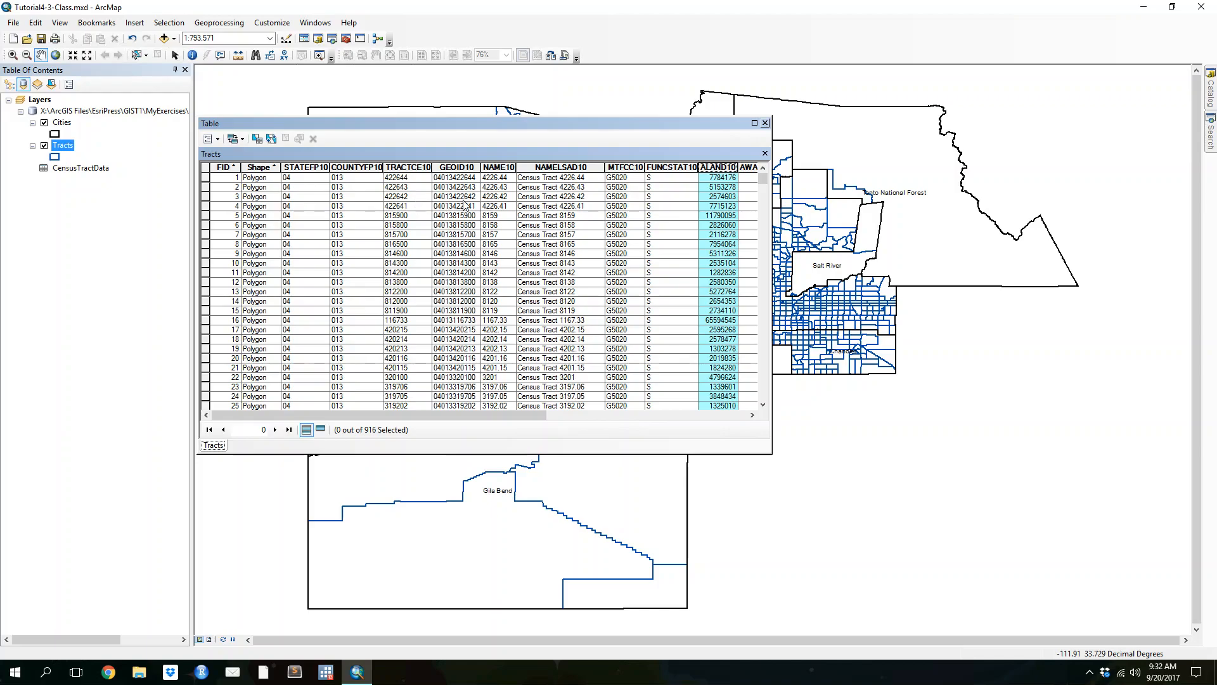
left_click_drag(497, 415, 391, 388)
- Delete the STATEFP10, COUNTYFP10 and TRACTCE10 fields from the Tracts attribute table
right_click(312, 170)
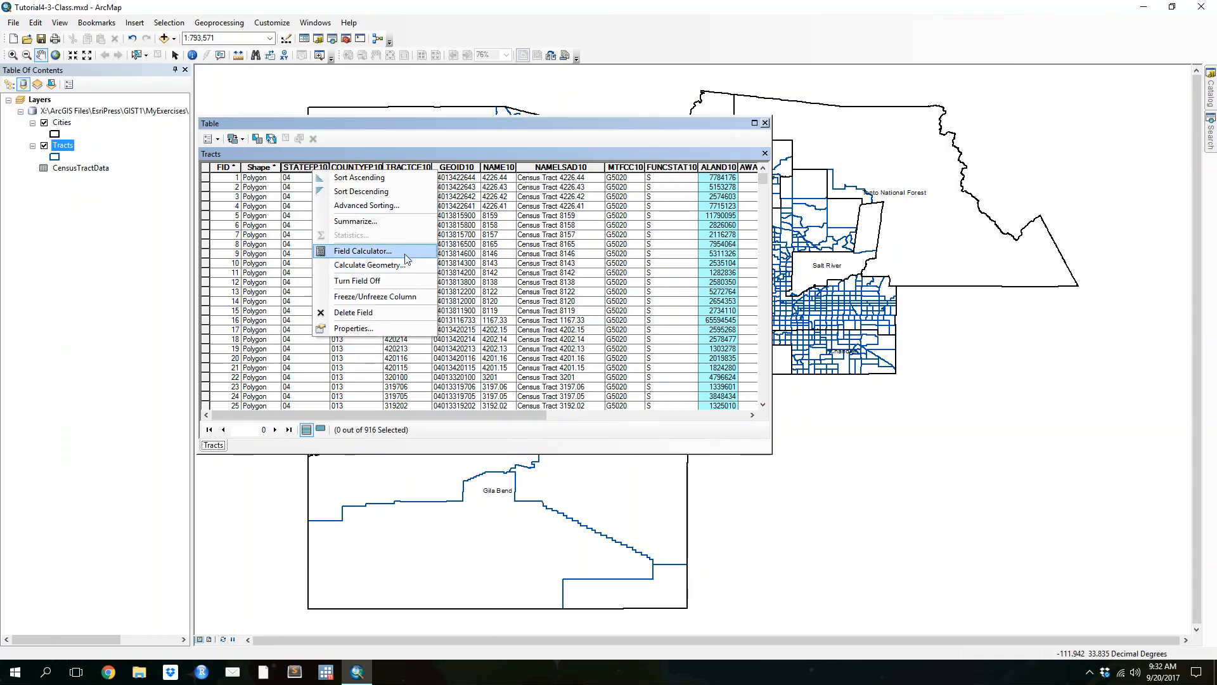
left_click(404, 312)
left_click(641, 391)
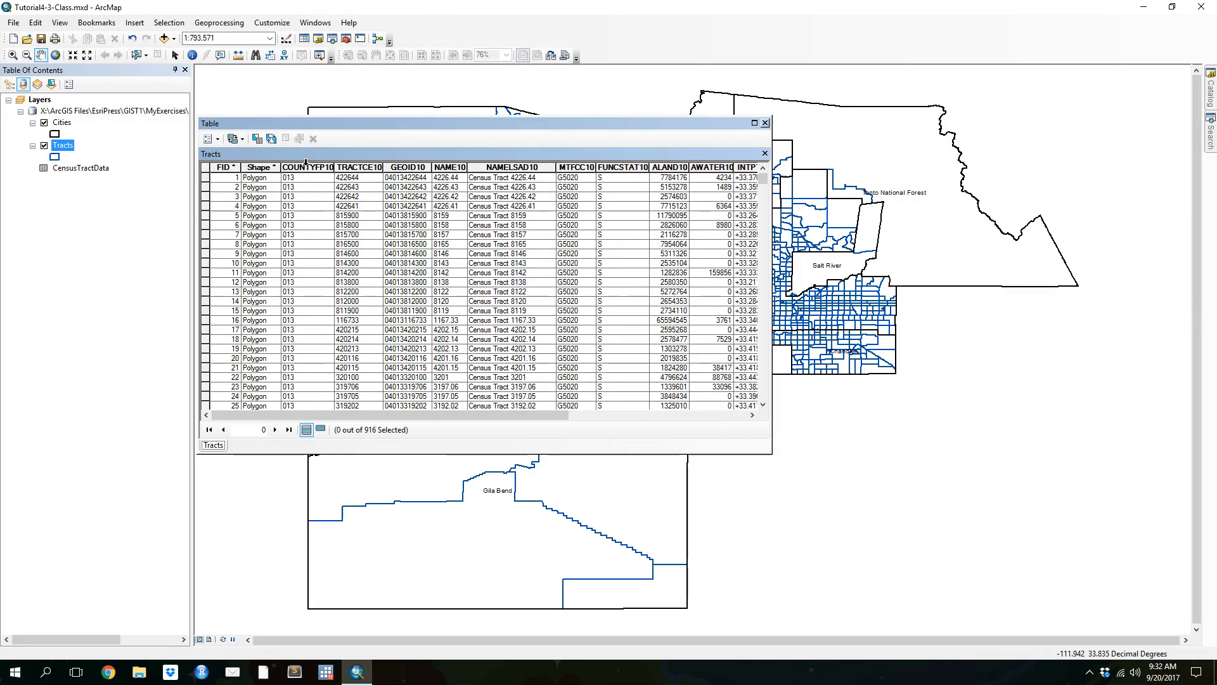
right_click(293, 167)
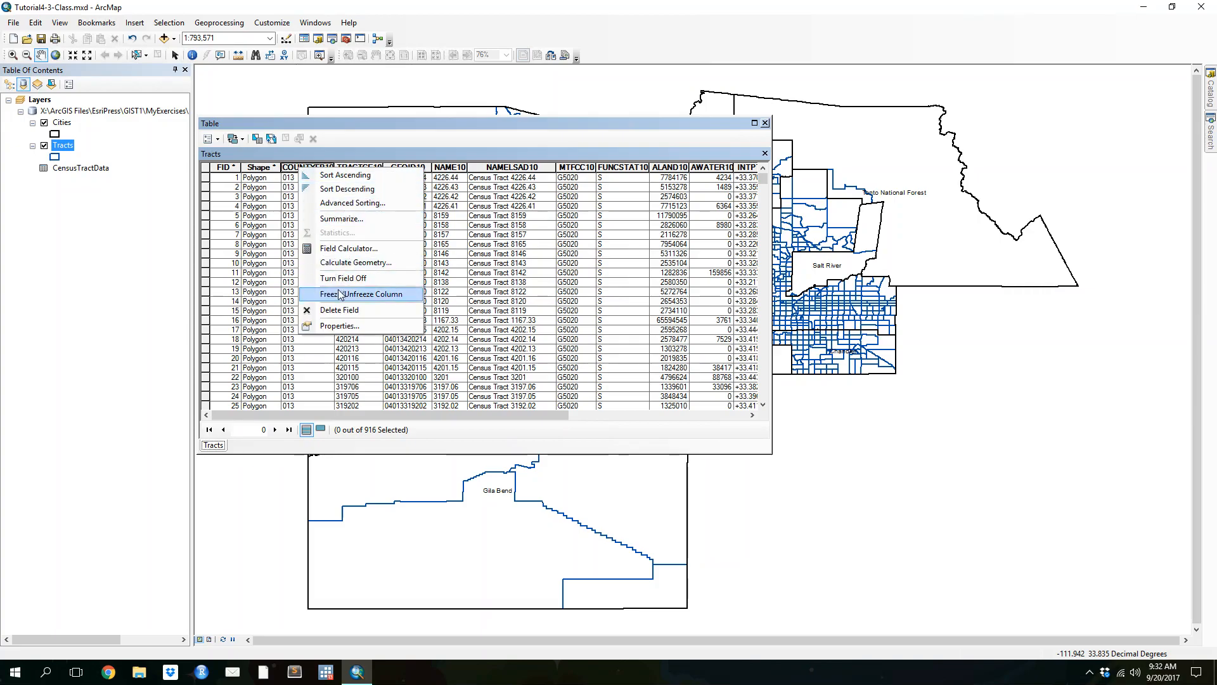
left_click(342, 311)
left_click(644, 393)
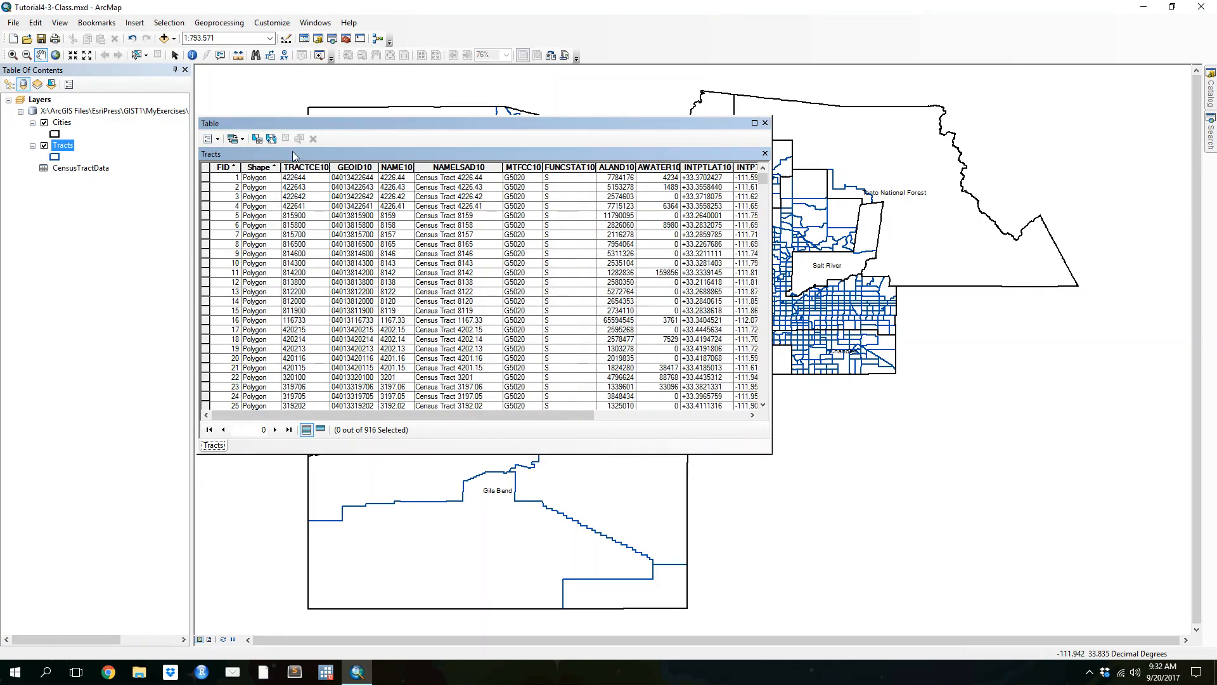
right_click(311, 163)
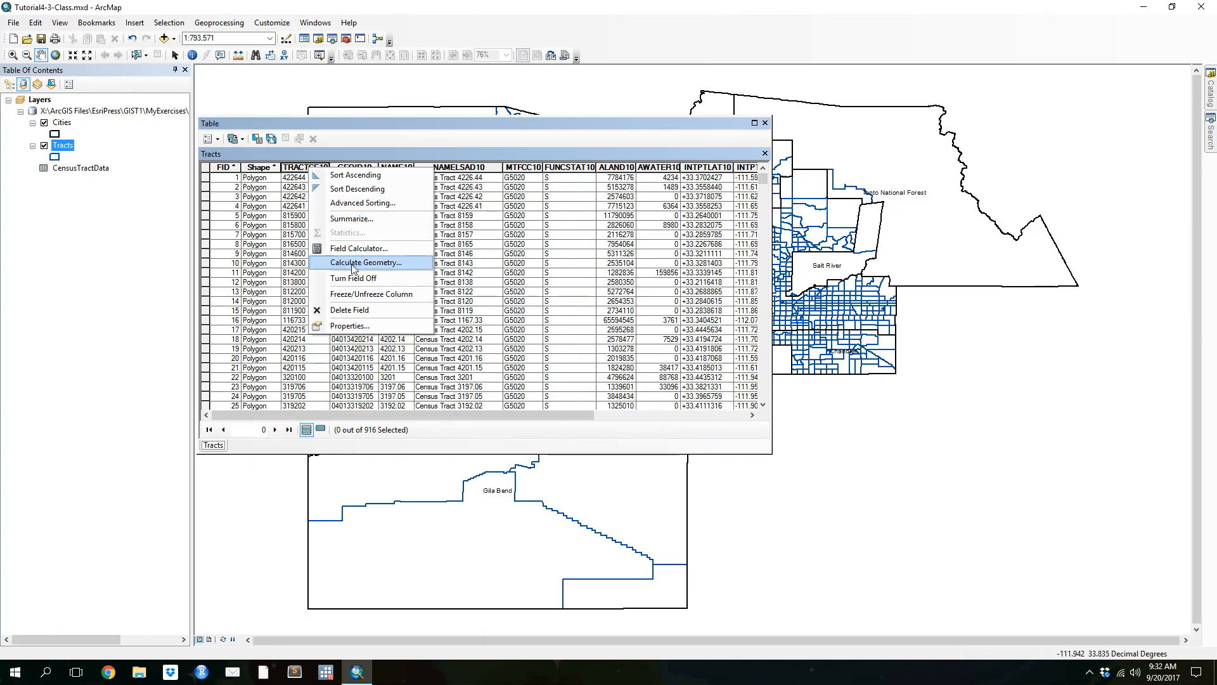
left_click(346, 312)
left_click(644, 392)
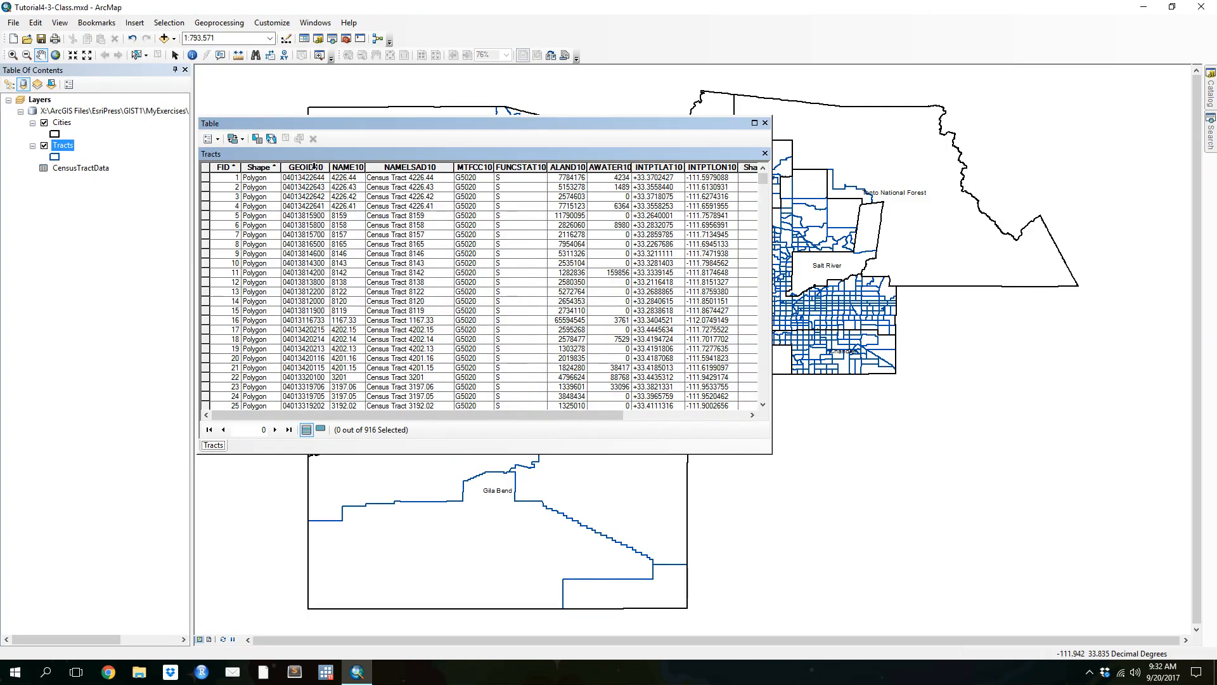
- Keep GEOID10 and delete the NAME10 and NAMELSAD10 fields from the Tracts attribute table
left_click(314, 166)
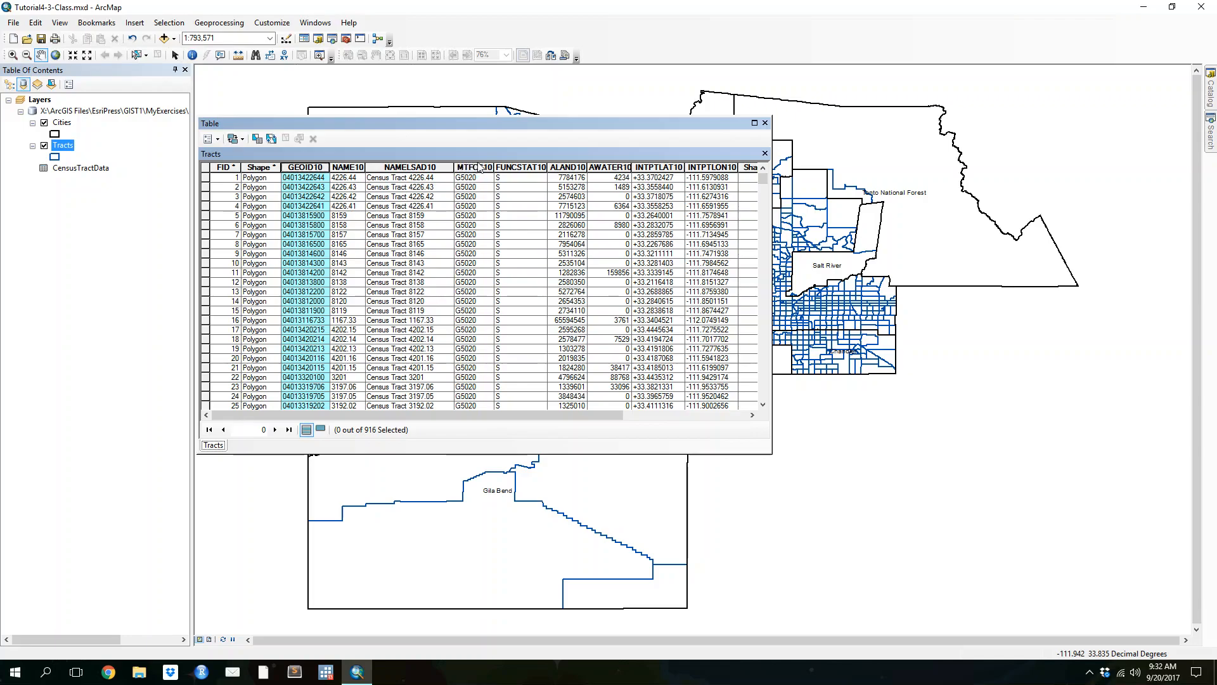
right_click(359, 169)
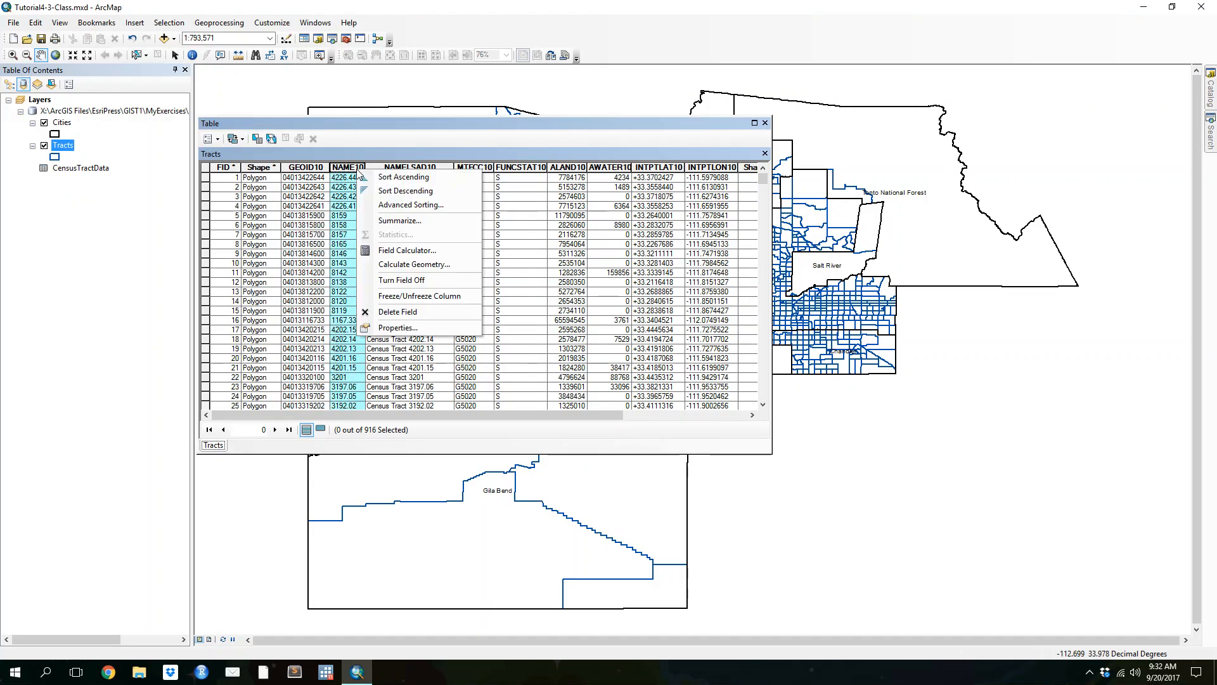
left_click(418, 311)
left_click(649, 390)
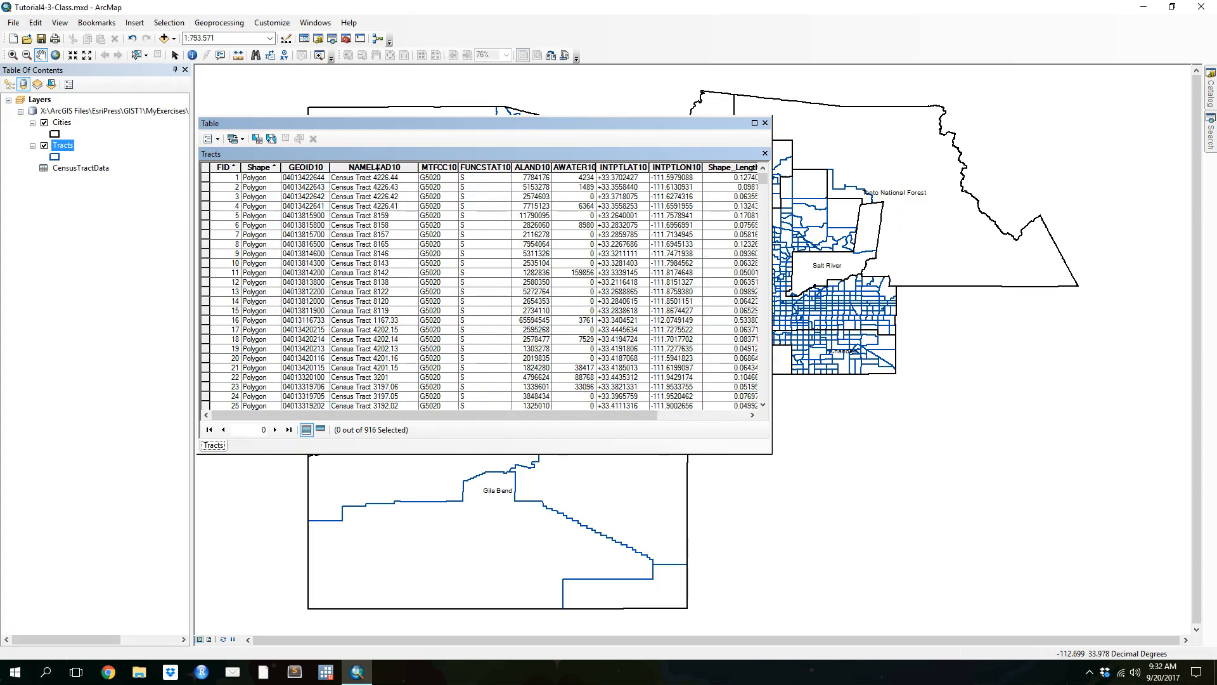
right_click(380, 168)
left_click(419, 312)
left_click(631, 388)
- Delete the MTFCC10 and FUNCSTAT10 fields from the Tracts attribute table
right_click(355, 169)
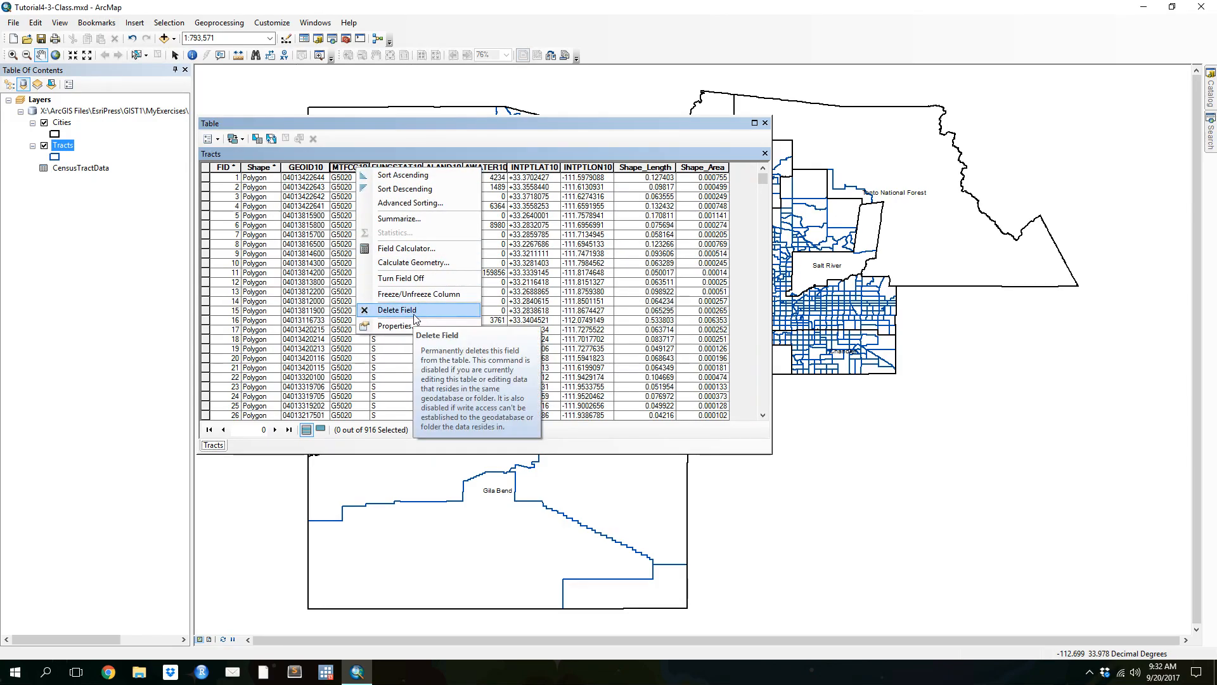
left_click(397, 310)
left_click(663, 388)
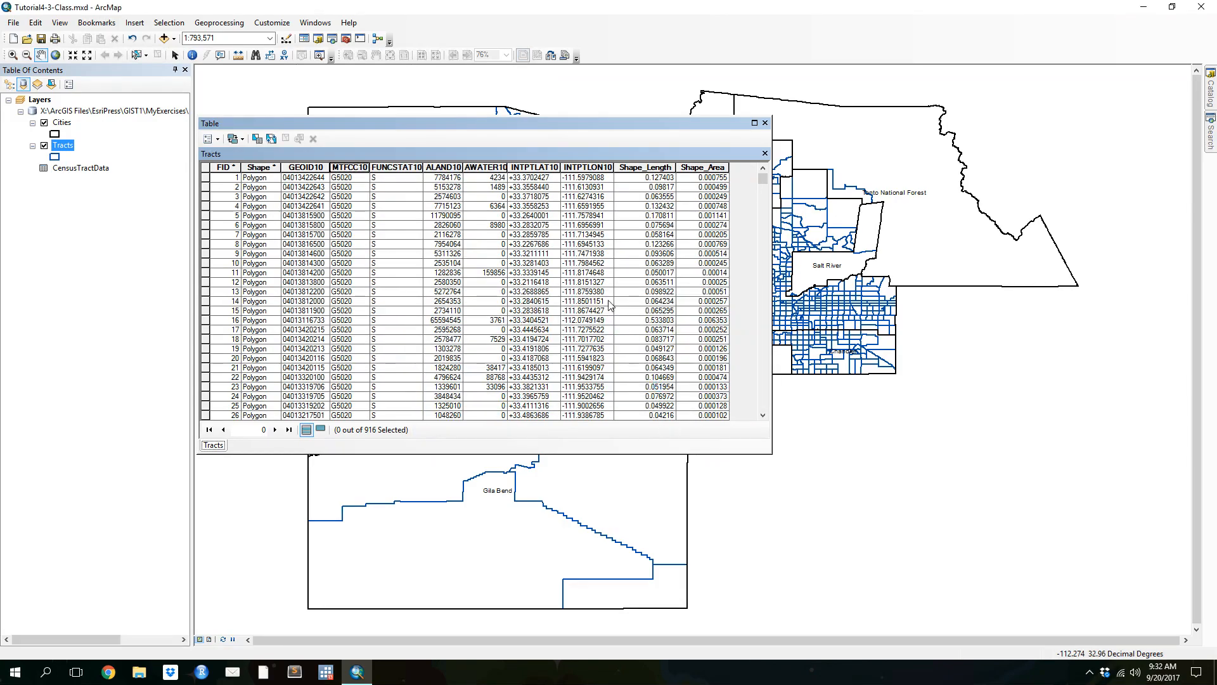
right_click(374, 167)
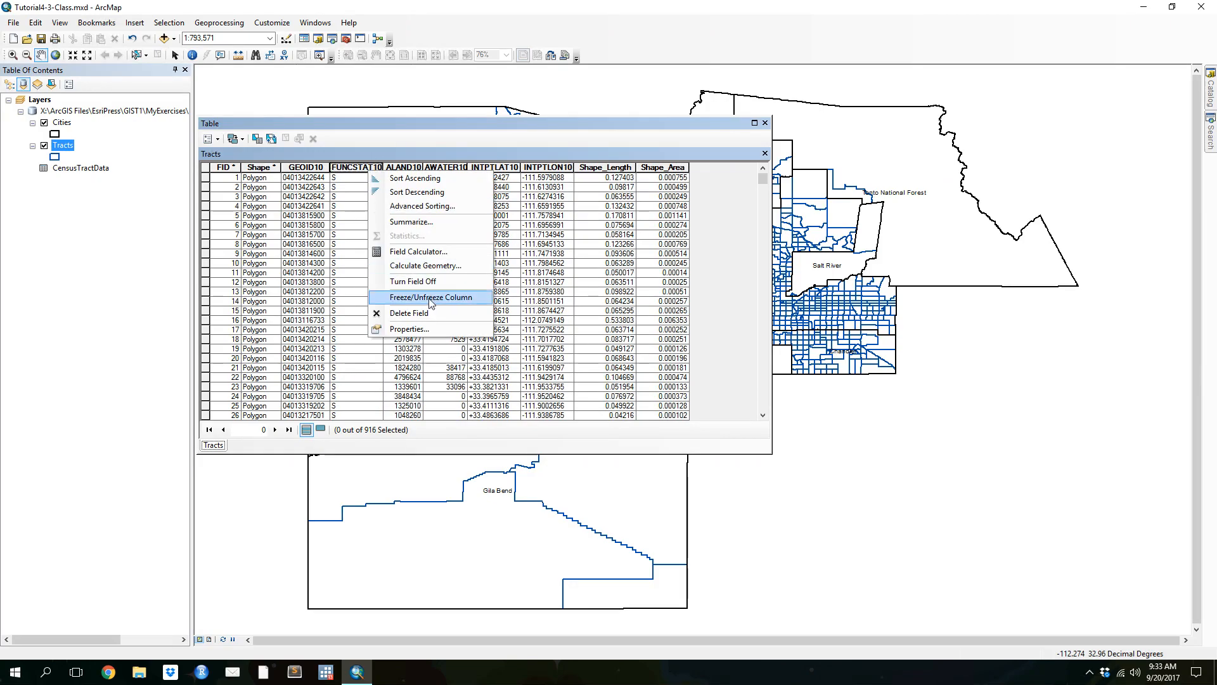
left_click(396, 310)
left_click(641, 392)
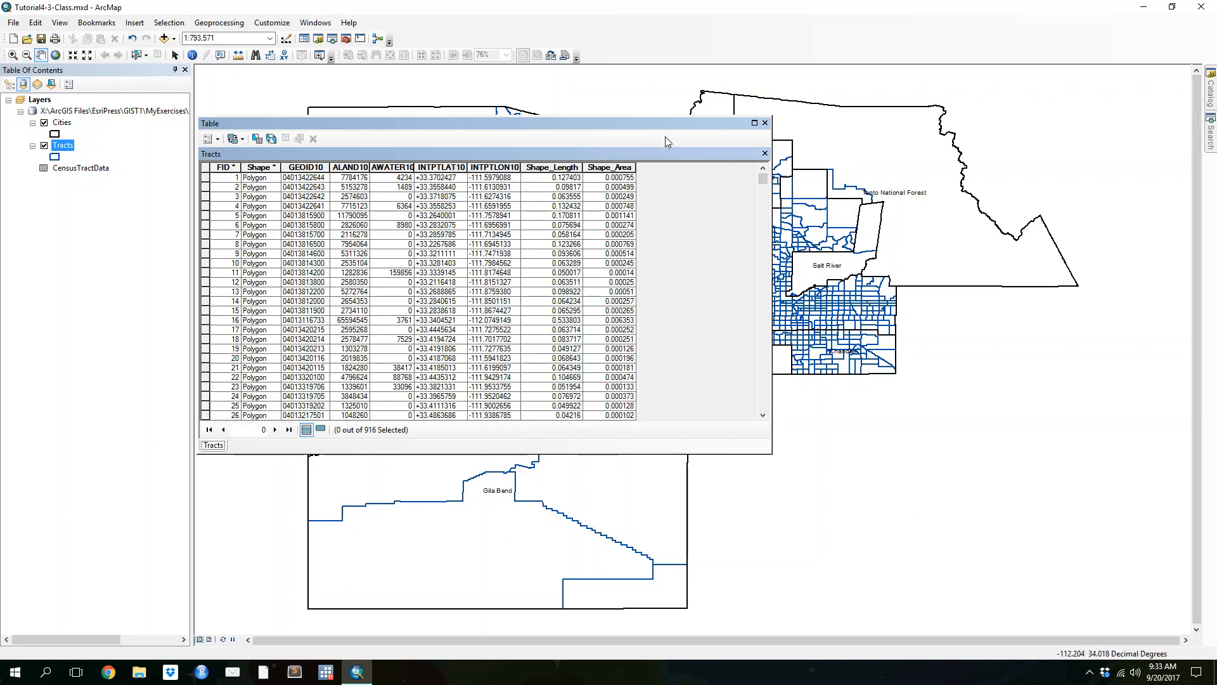
- Sort the Tracts attribute table in ascending order by the GEOID10 field
left_click(325, 167)
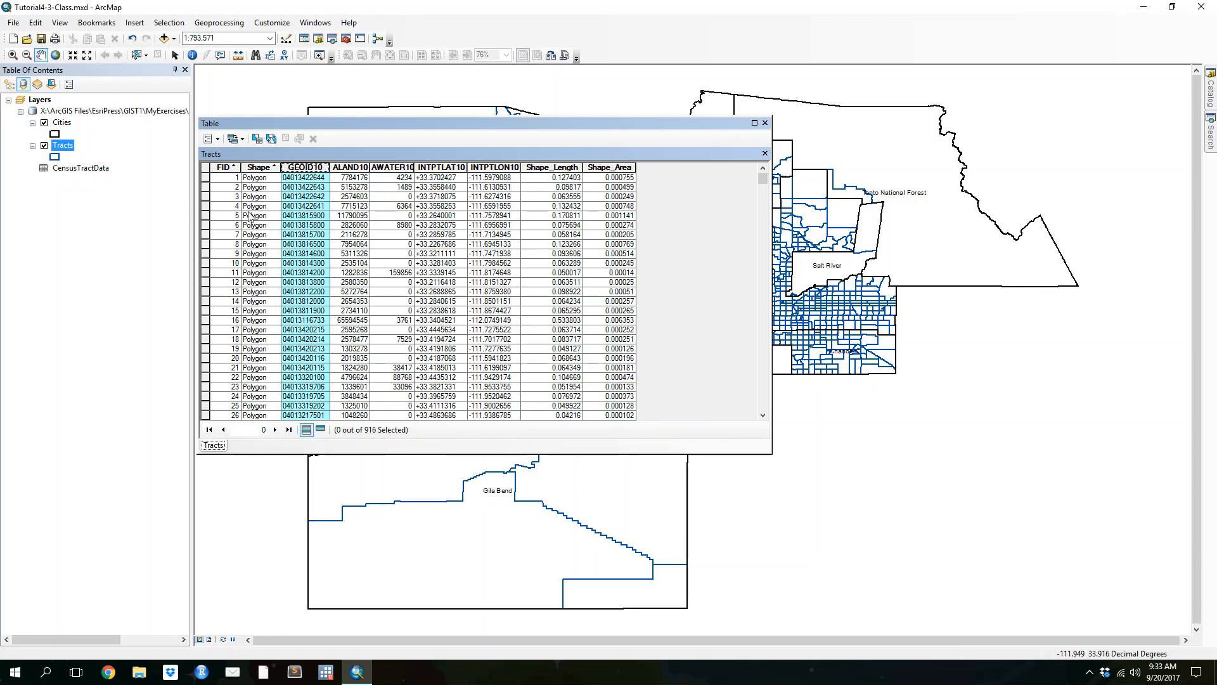
right_click(297, 168)
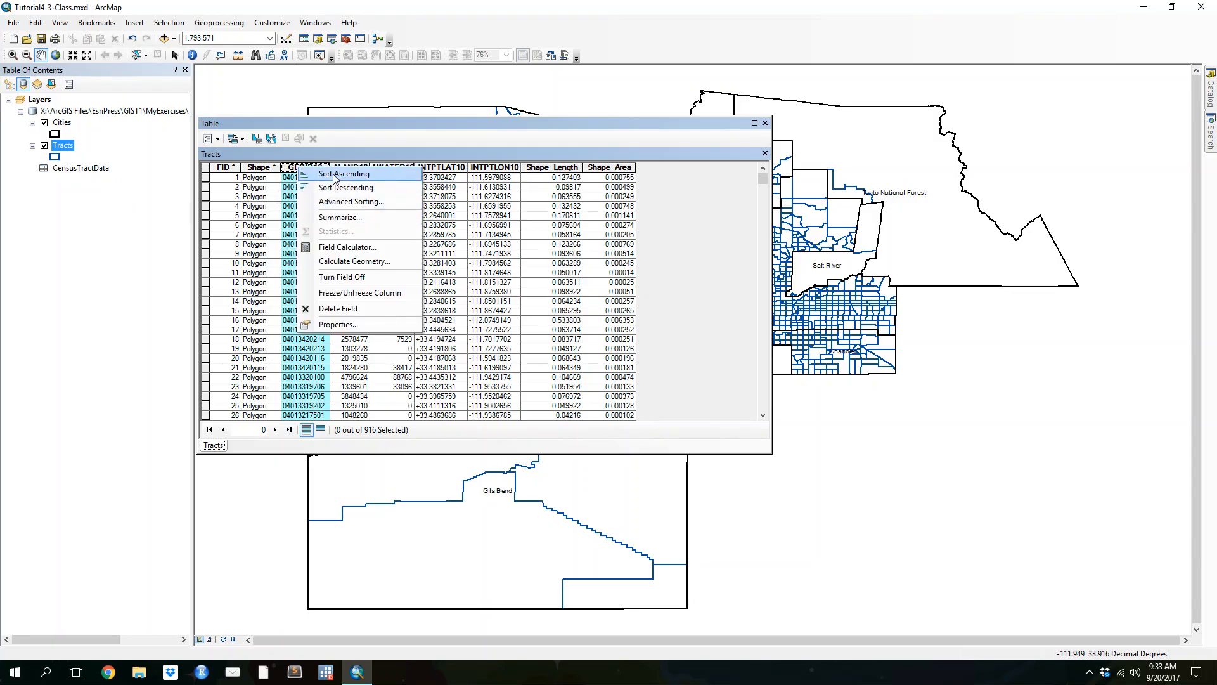
left_click(384, 175)
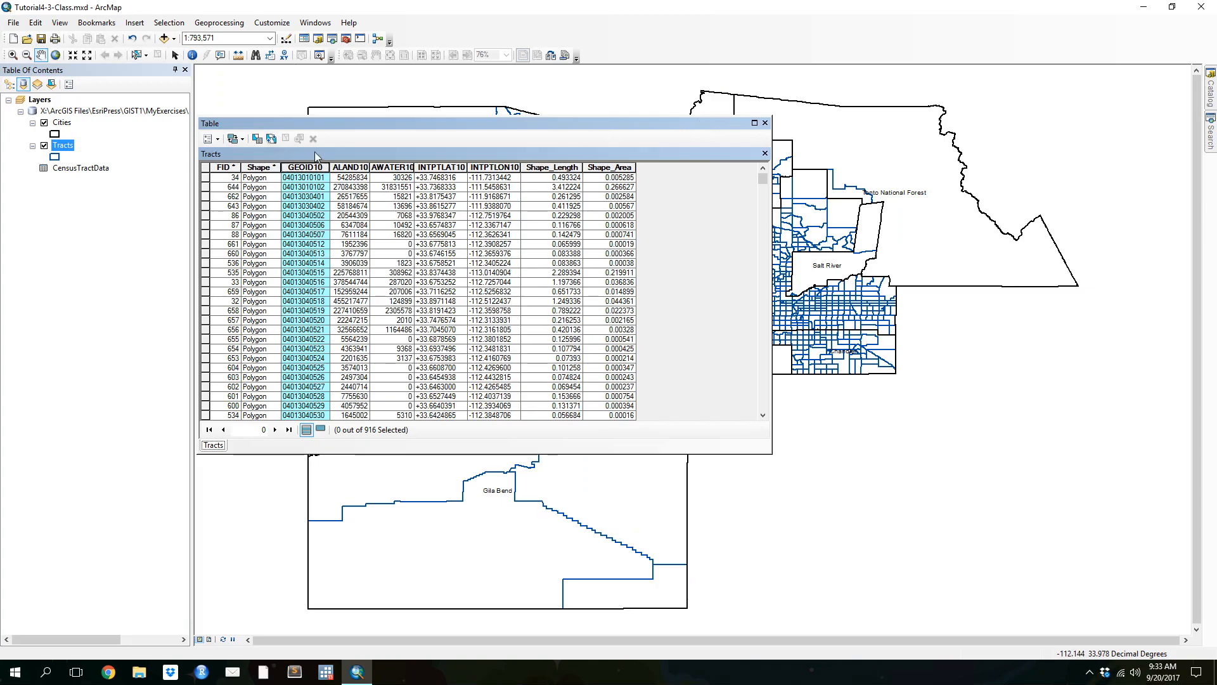
- Move the table off the map, select the first sorted tract record to highlight its polygon, and close the table
left_click_drag(397, 132, 787, 248)
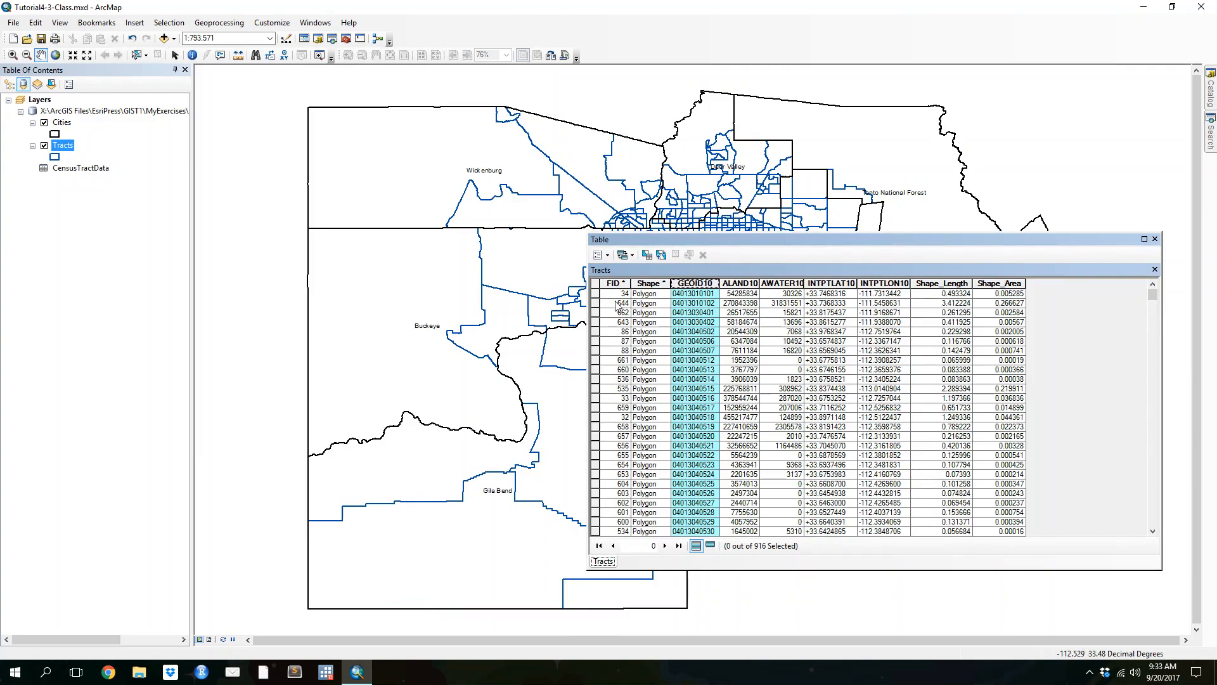
left_click(595, 294)
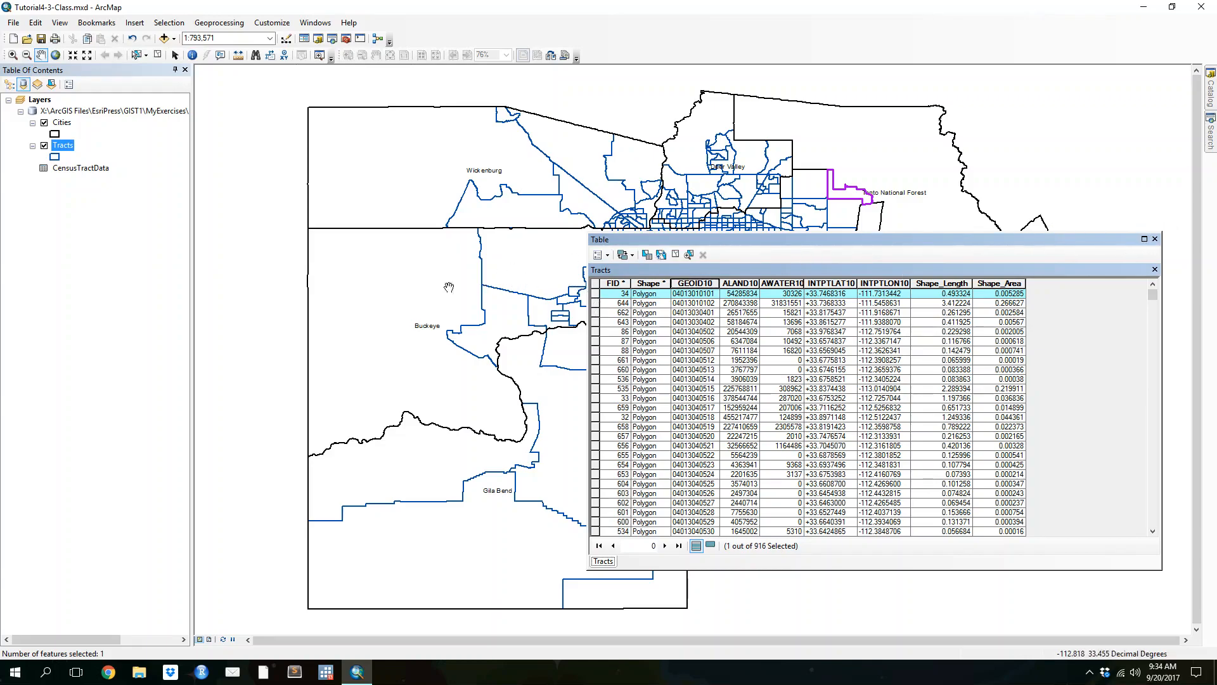
left_click(1154, 239)
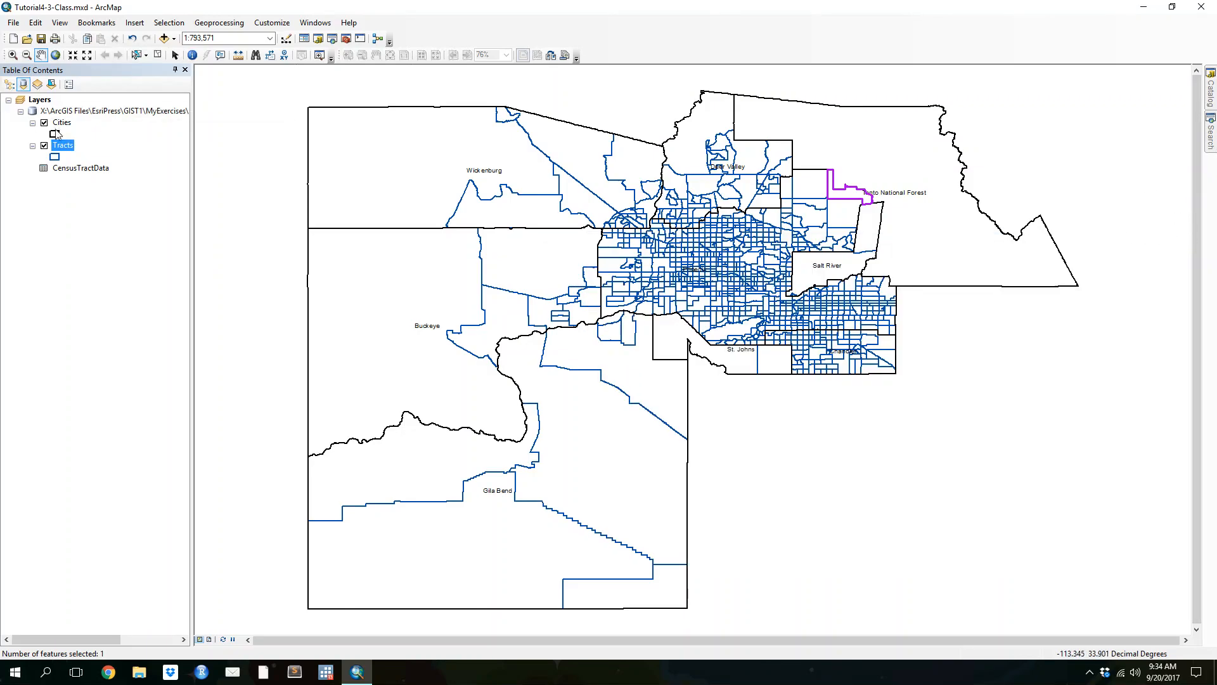
- Open the CensusTractData table and sort it in ascending order by GEOid2
right_click(66, 168)
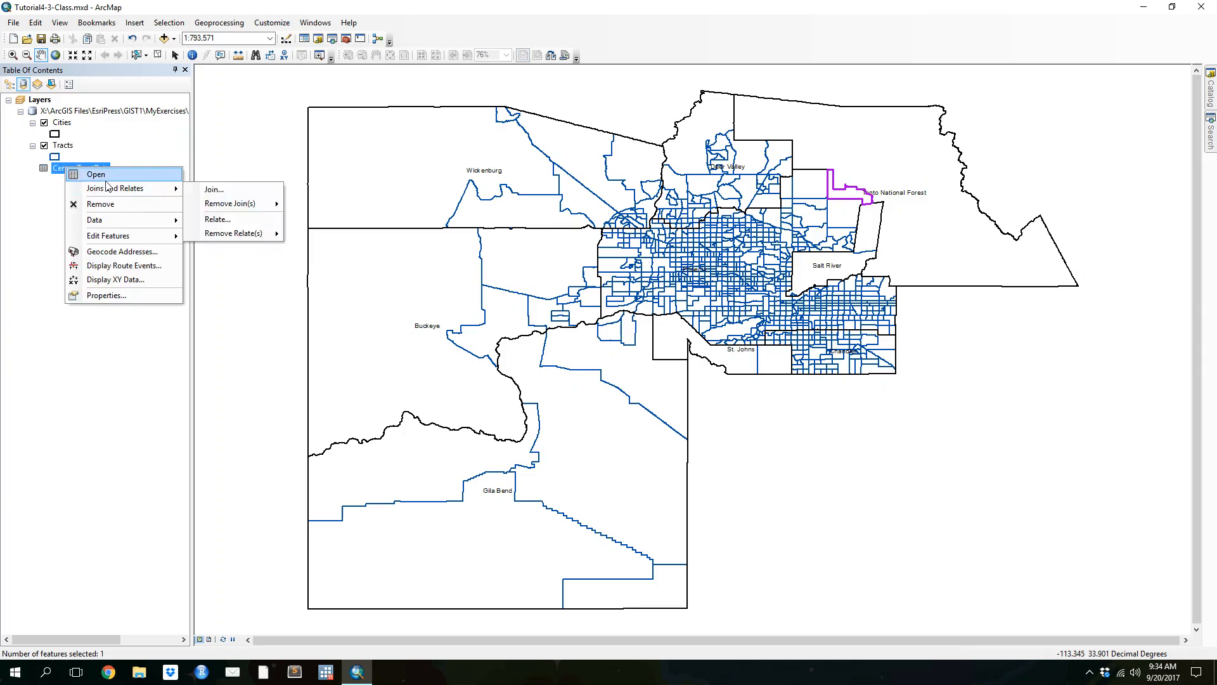
left_click(99, 173)
right_click(665, 286)
left_click(703, 293)
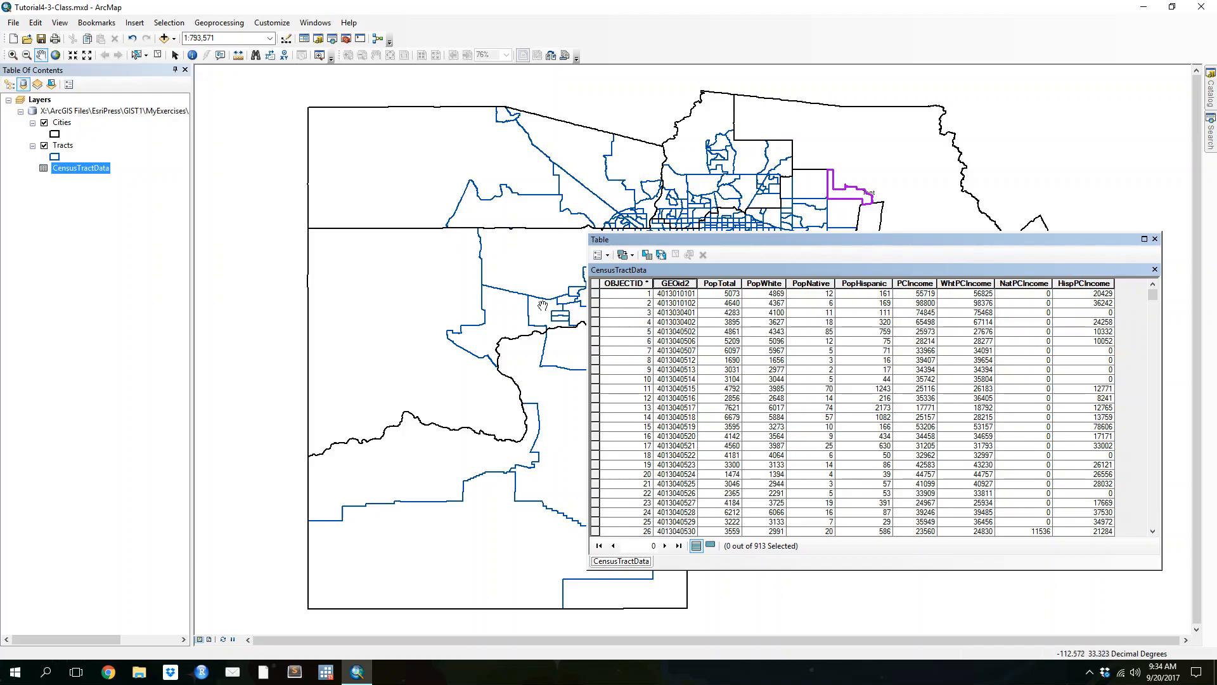
- Compare the GEOID10 field of the Tracts table with the GEOid2 field of CensusTractData, and close the tables
right_click(71, 147)
left_click(119, 181)
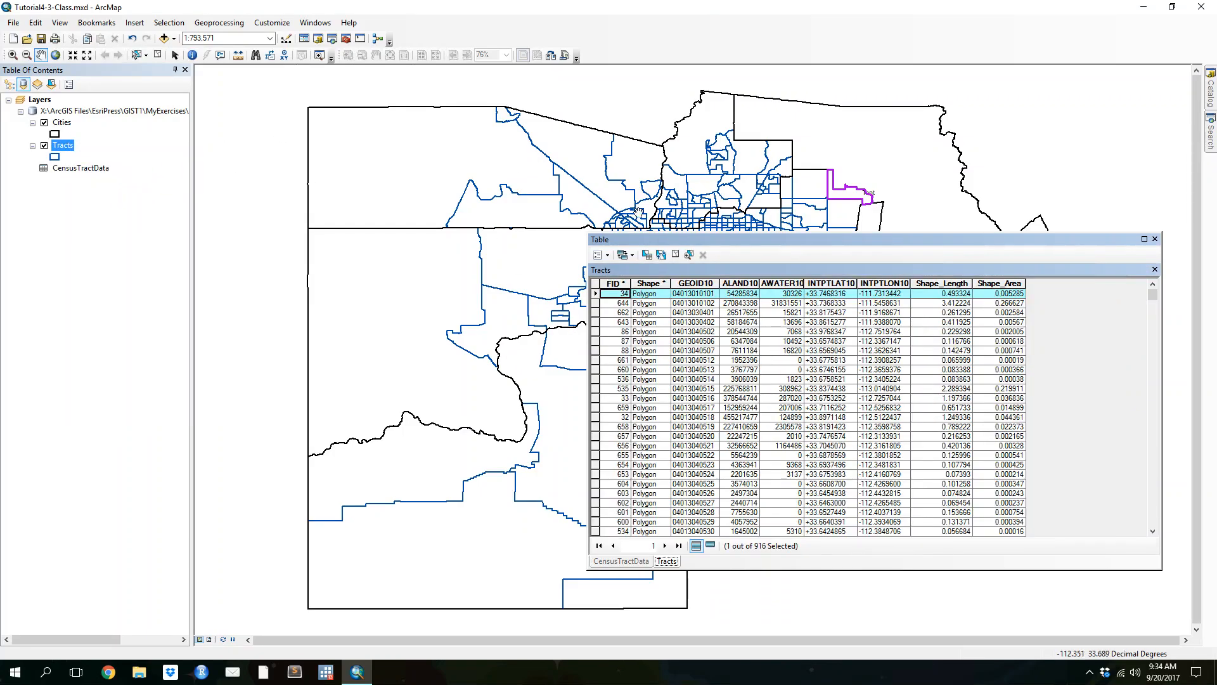
left_click(694, 283)
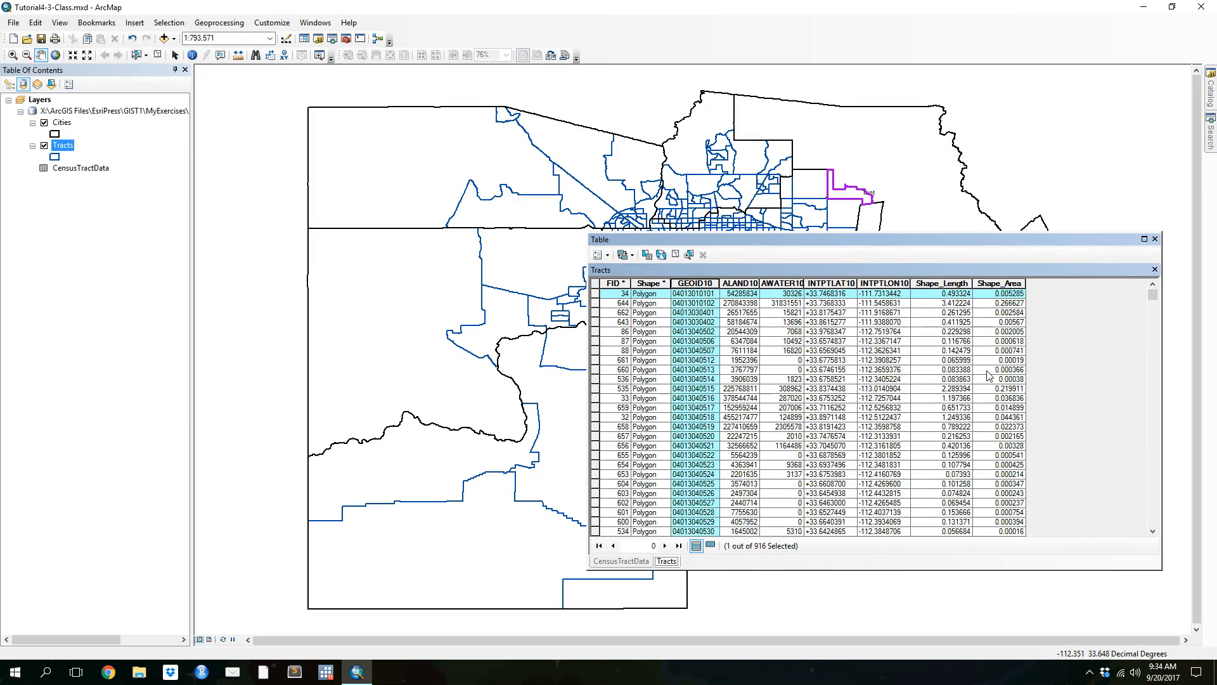
right_click(84, 169)
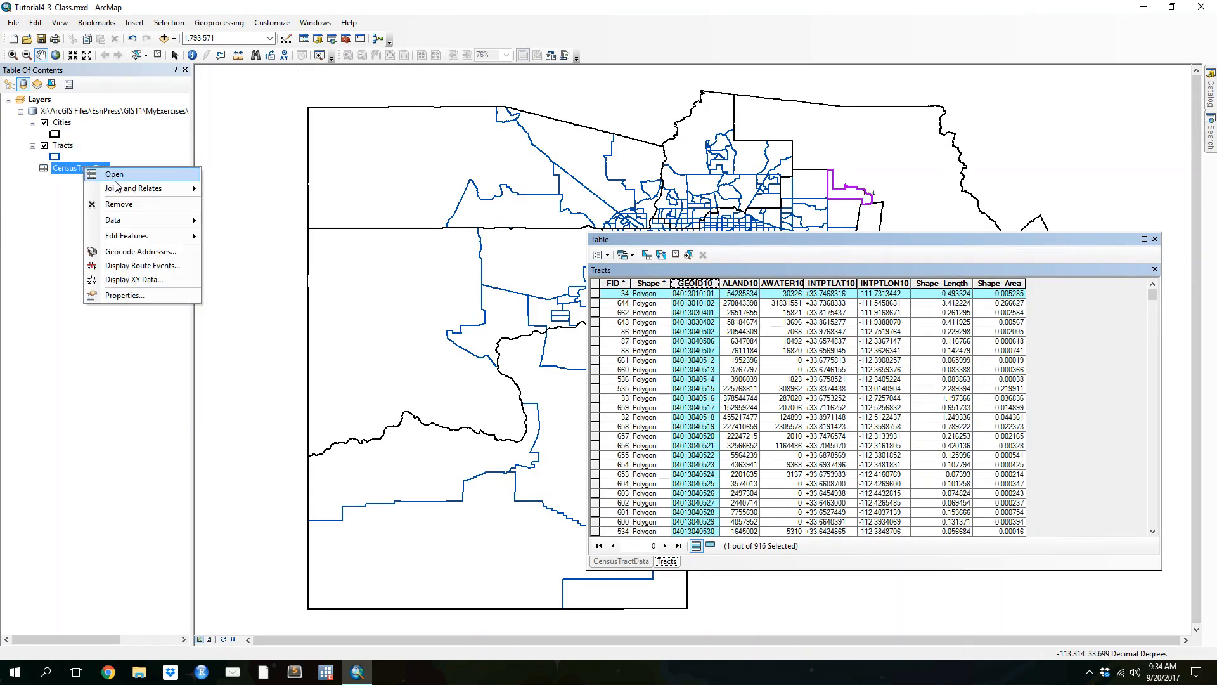
left_click(134, 175)
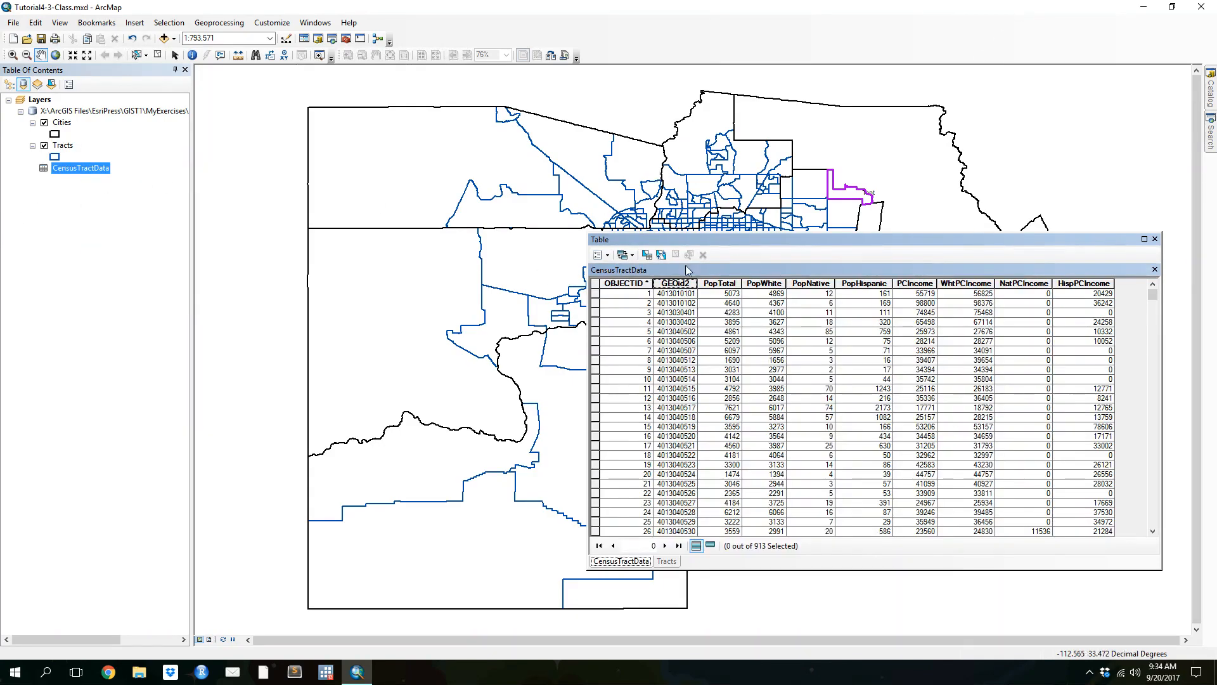
left_click(687, 284)
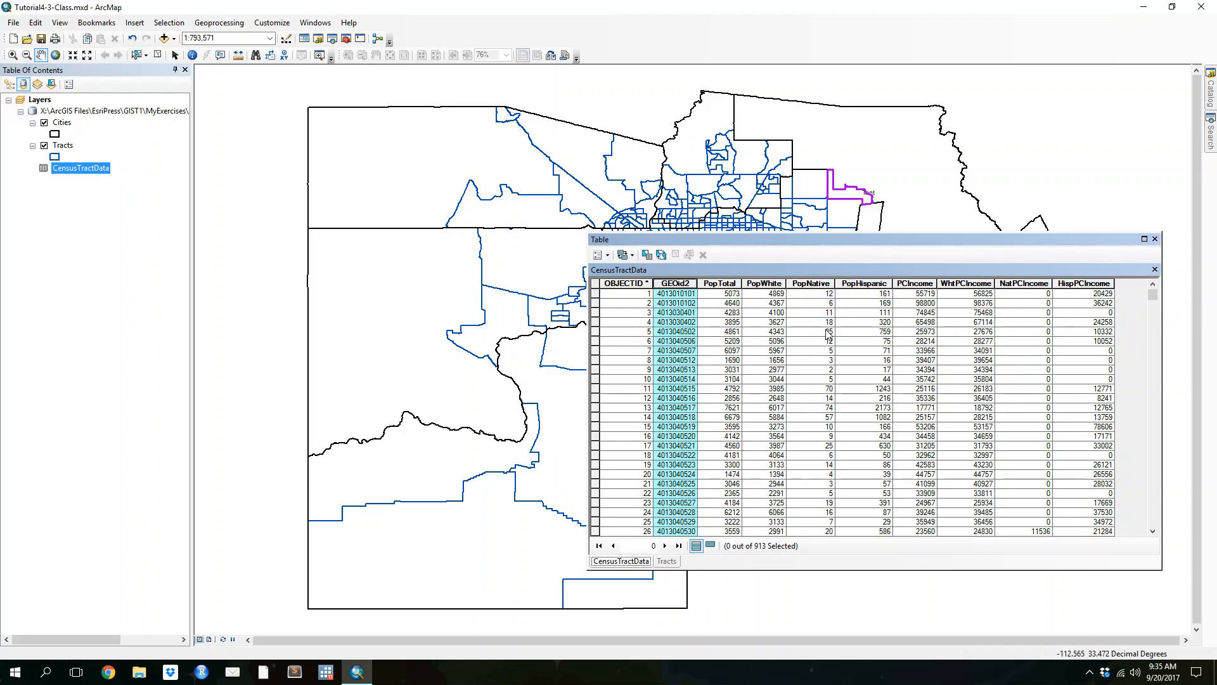
left_click(1154, 239)
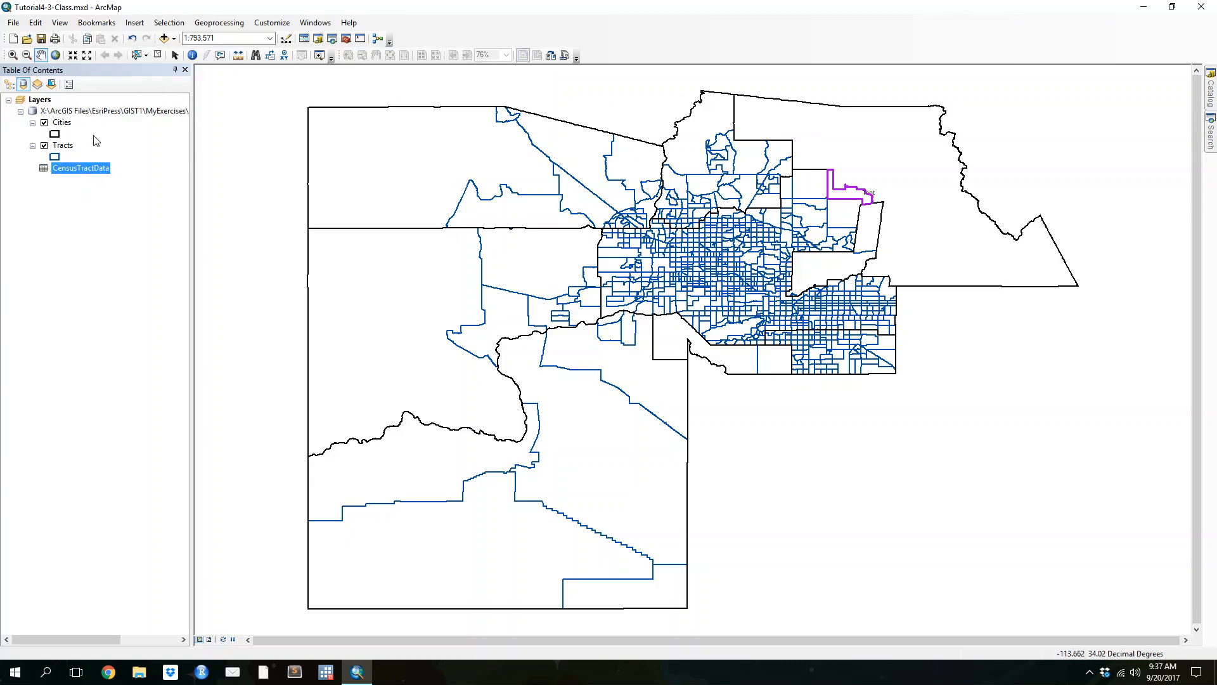
right_click(89, 171)
left_click(121, 177)
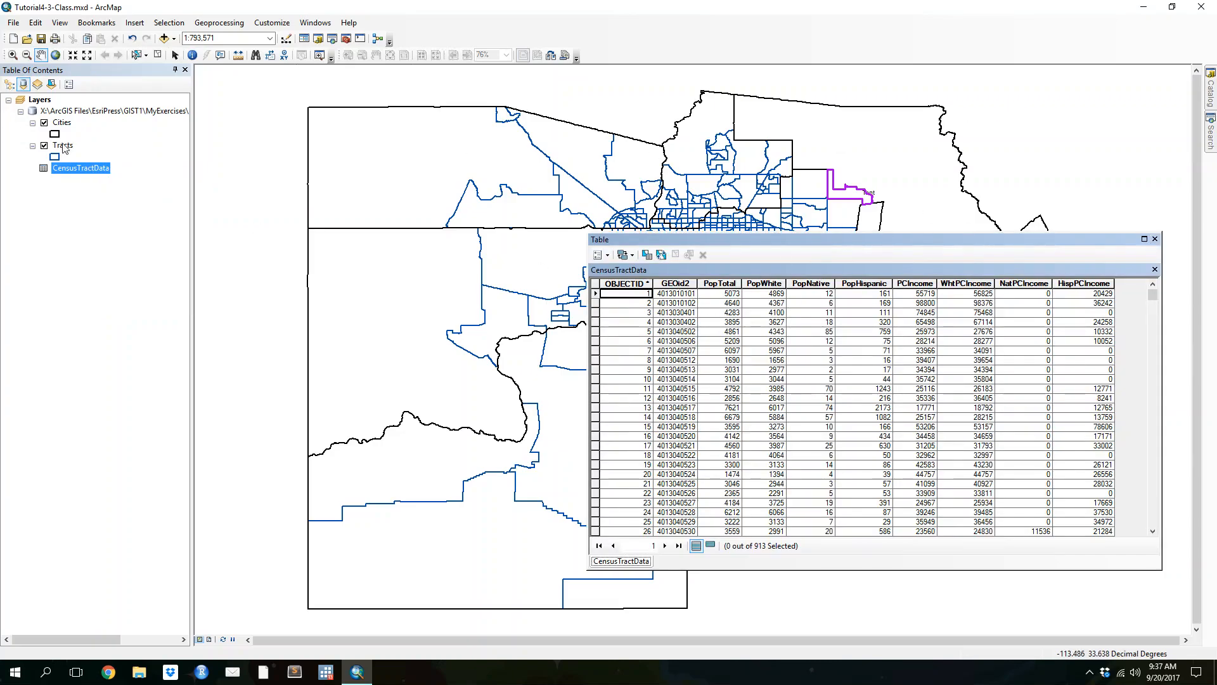
right_click(63, 148)
left_click(1161, 246)
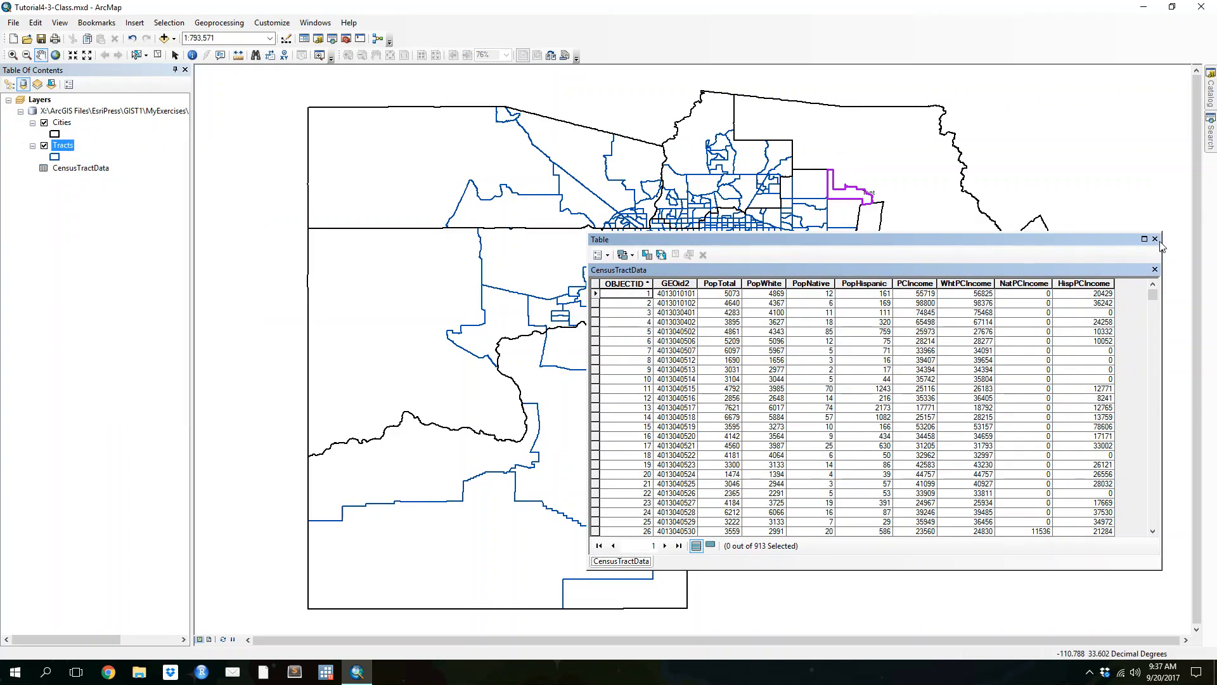
left_click(1154, 239)
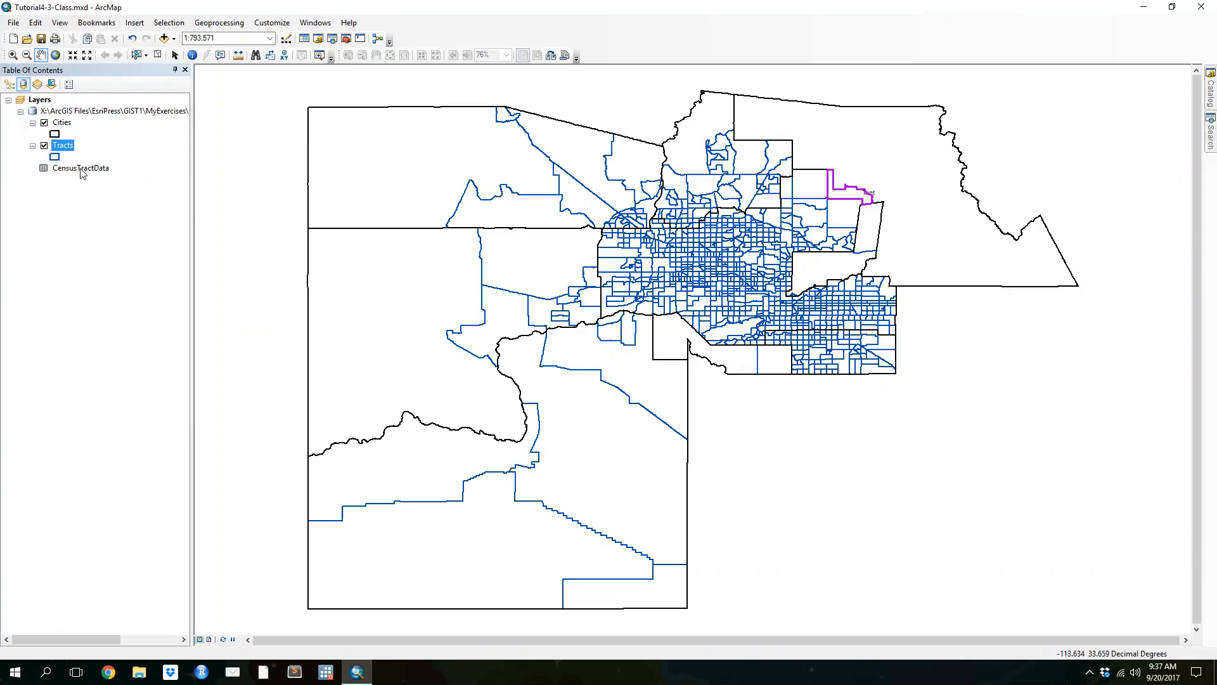
left_click(73, 170)
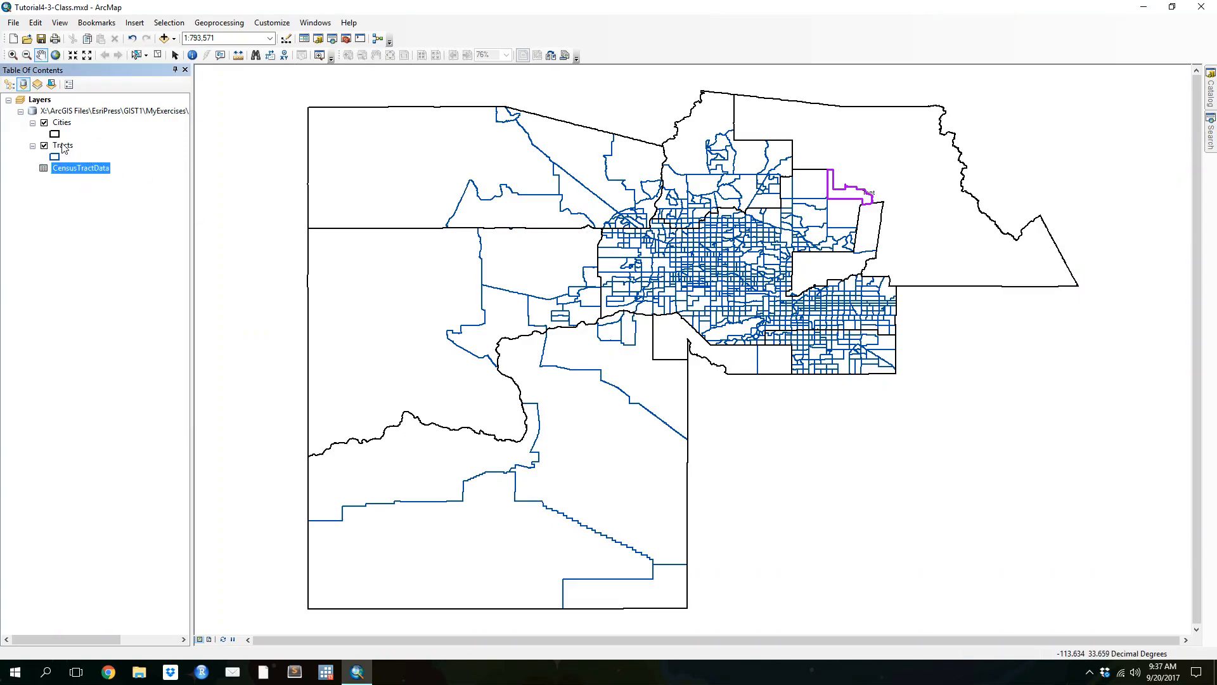
left_click(63, 148)
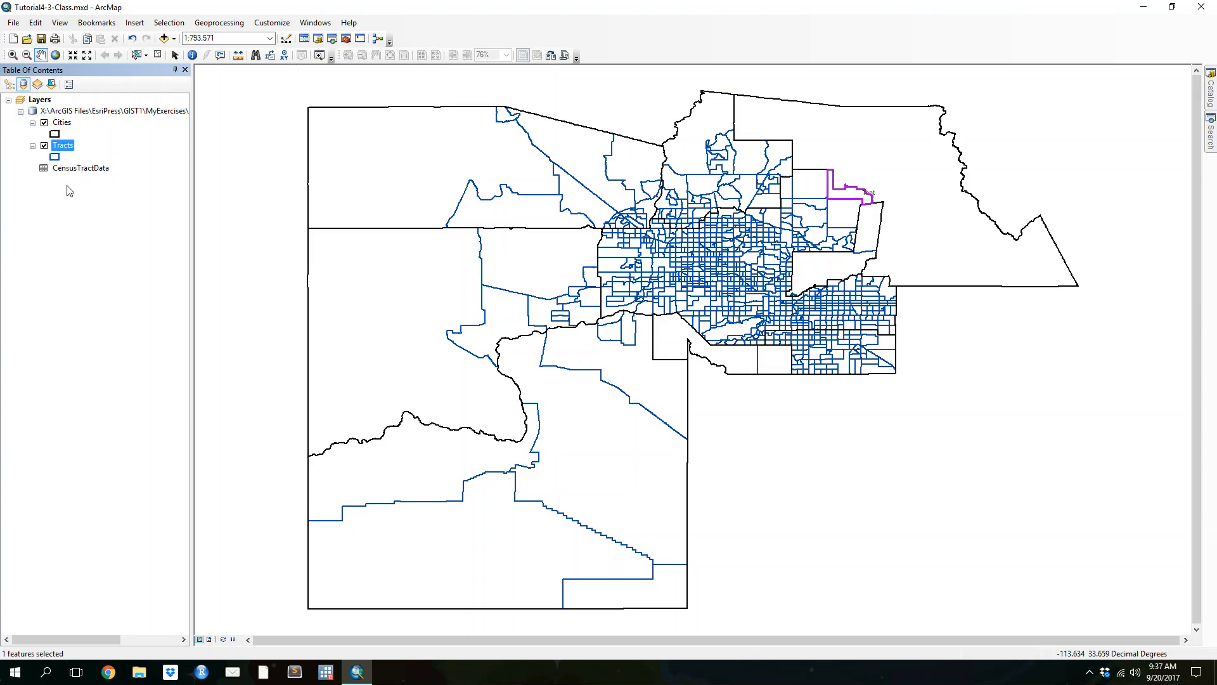
- Open the Tracts attribute table and clear its selected record
right_click(66, 147)
left_click(111, 184)
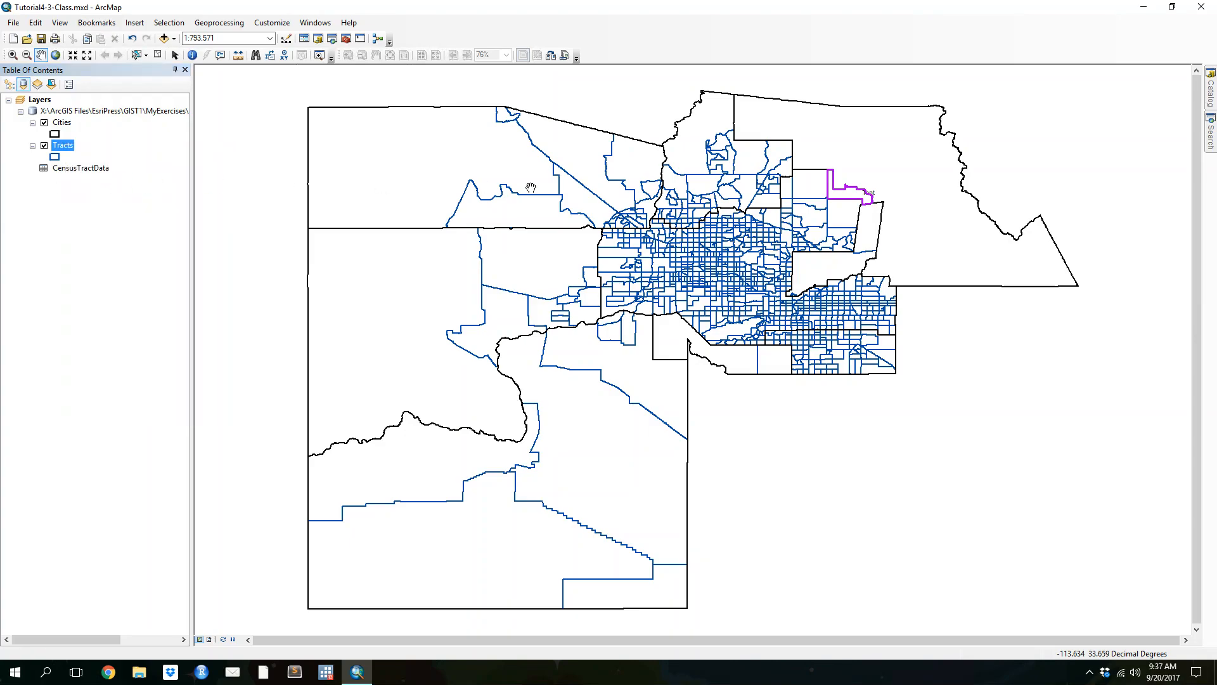
left_click(696, 283)
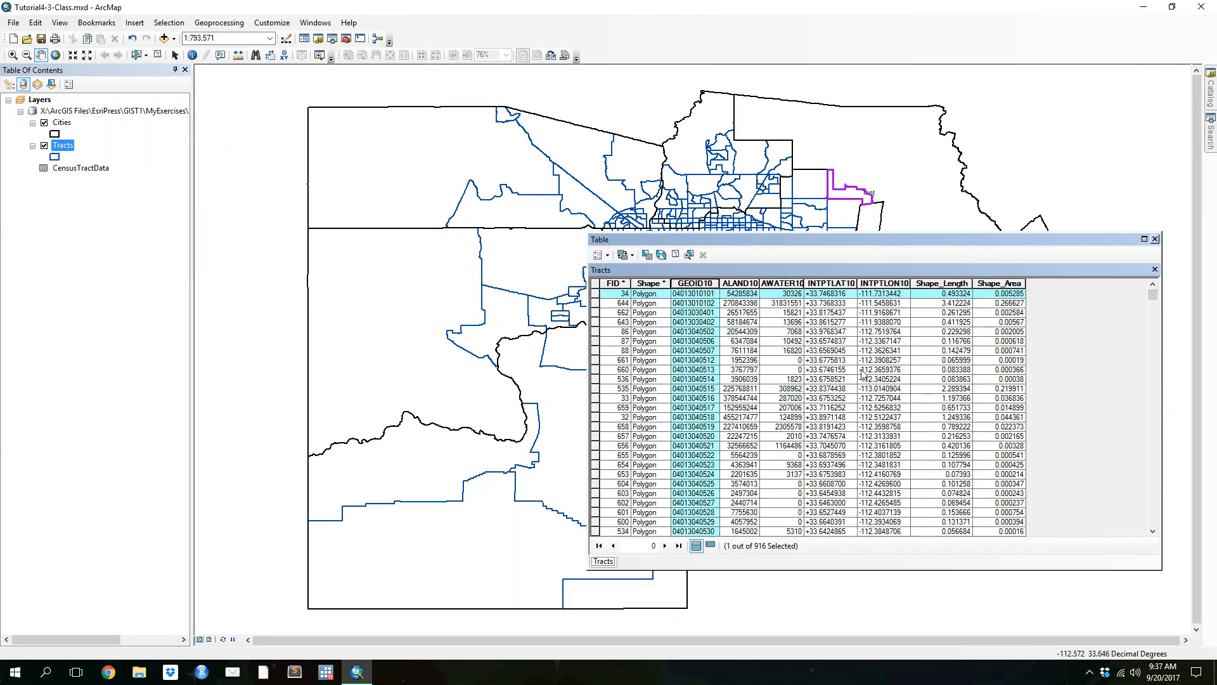
left_click(598, 298)
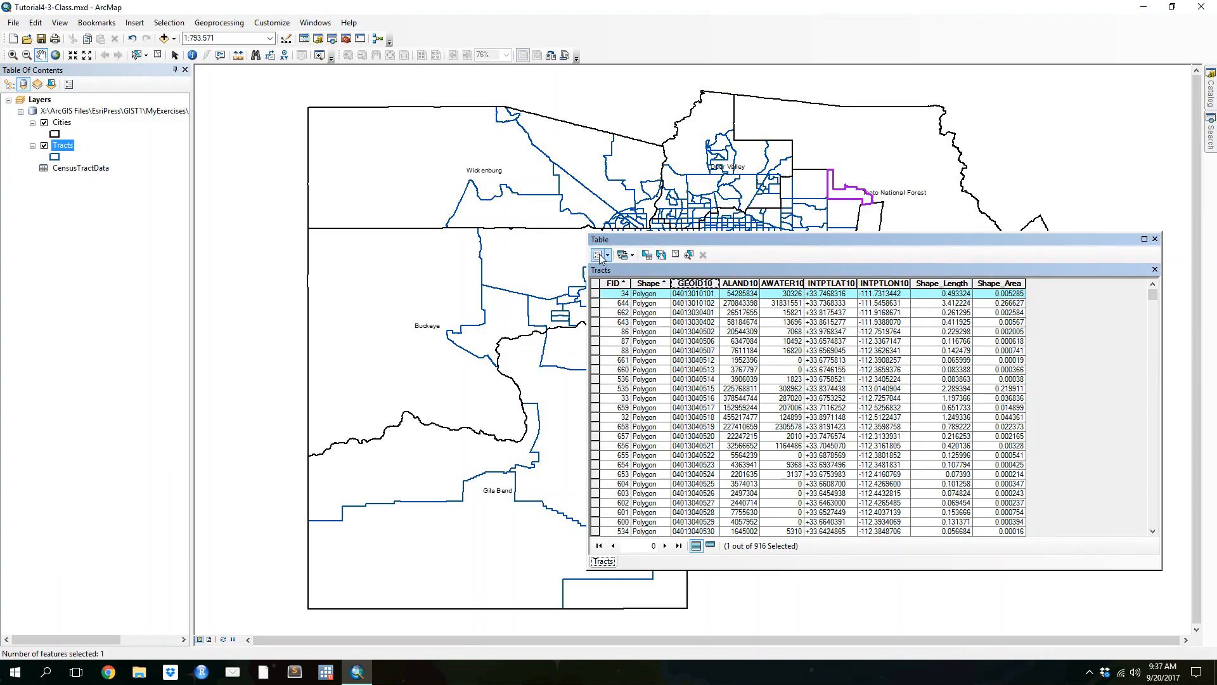
left_click(597, 254)
left_click(637, 298)
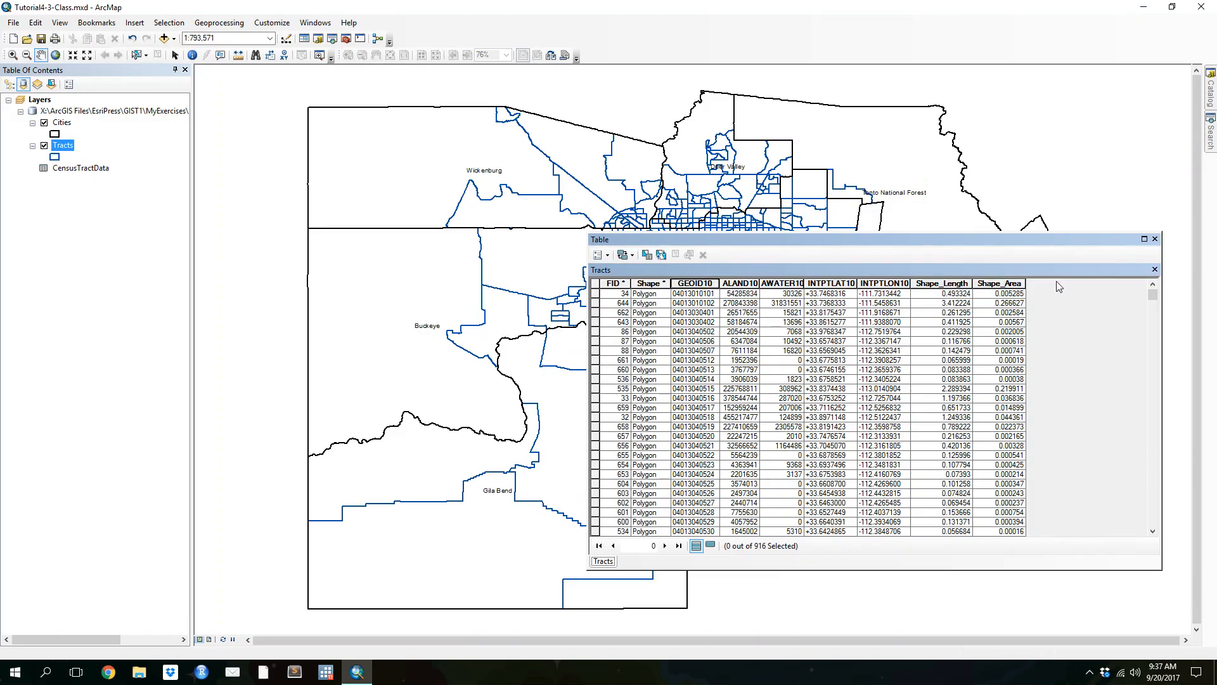
- Add a field named GEOID10Num of type Double to the Tracts attribute table
left_click_drag(656, 240, 546, 134)
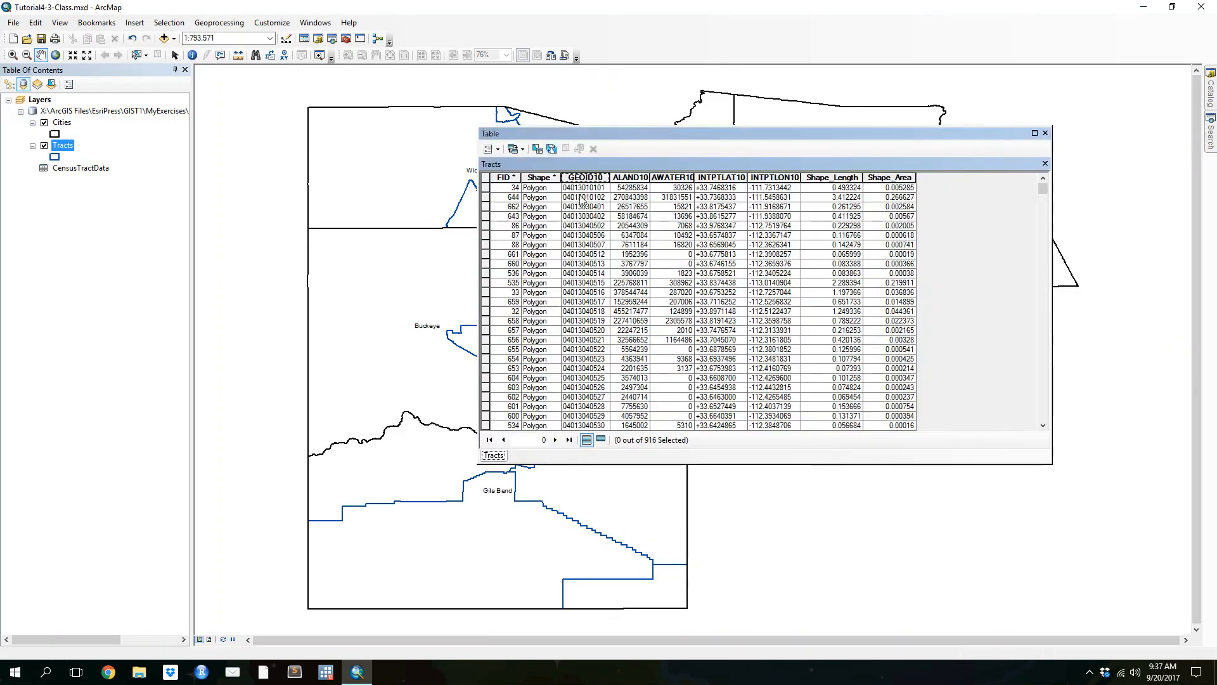
left_click(489, 149)
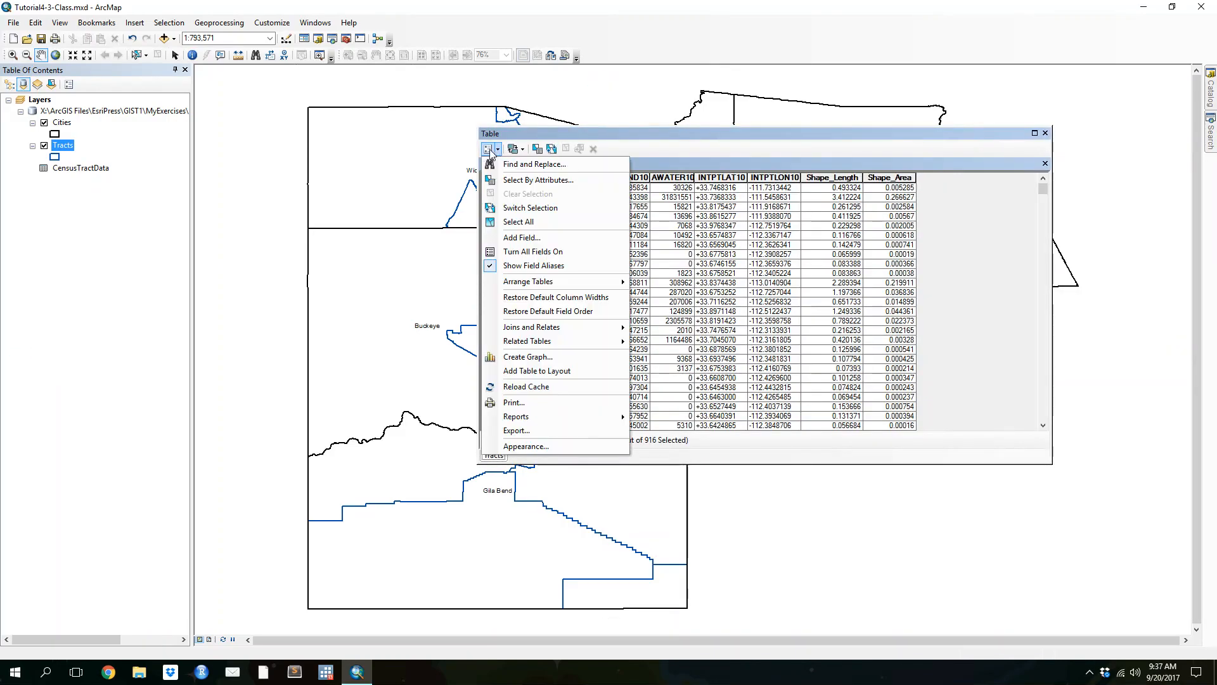
left_click(550, 238)
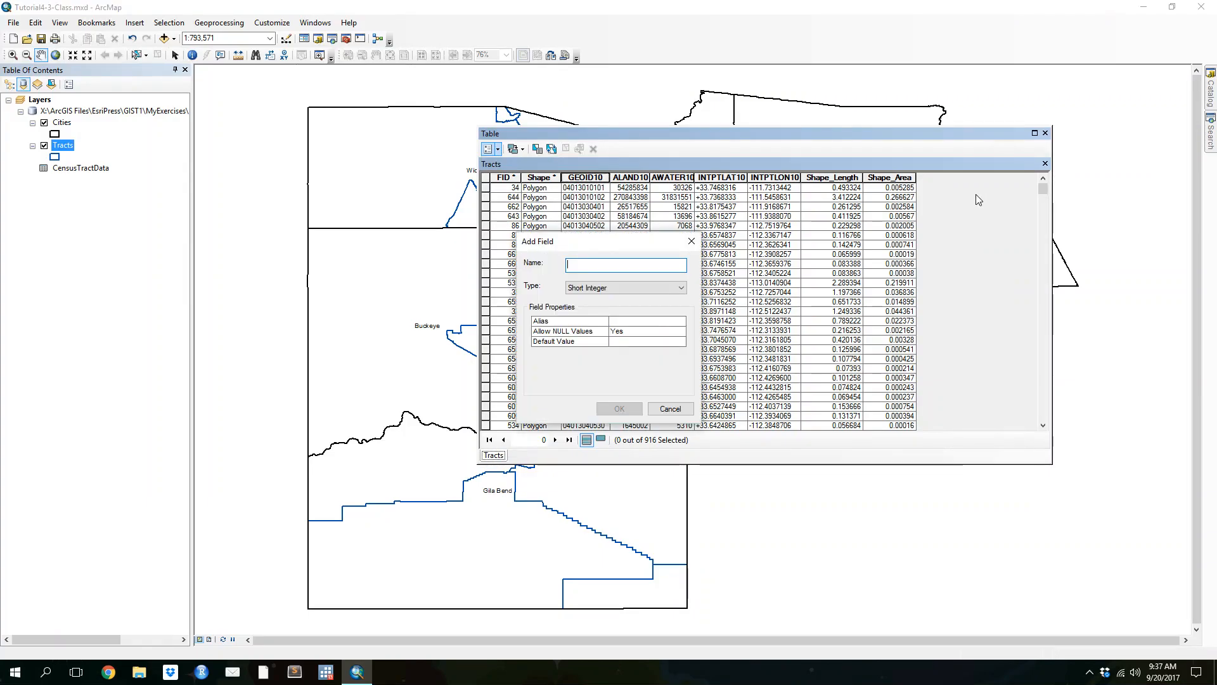
type("GEOID")
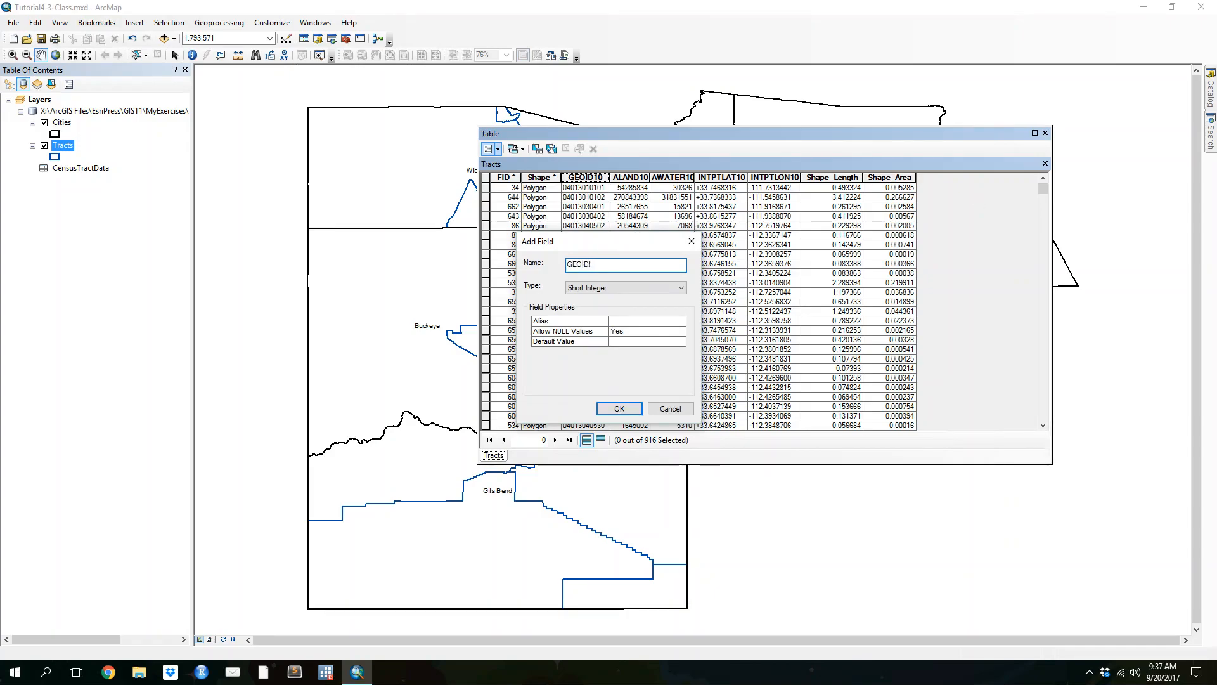
type("10Num")
left_click(584, 289)
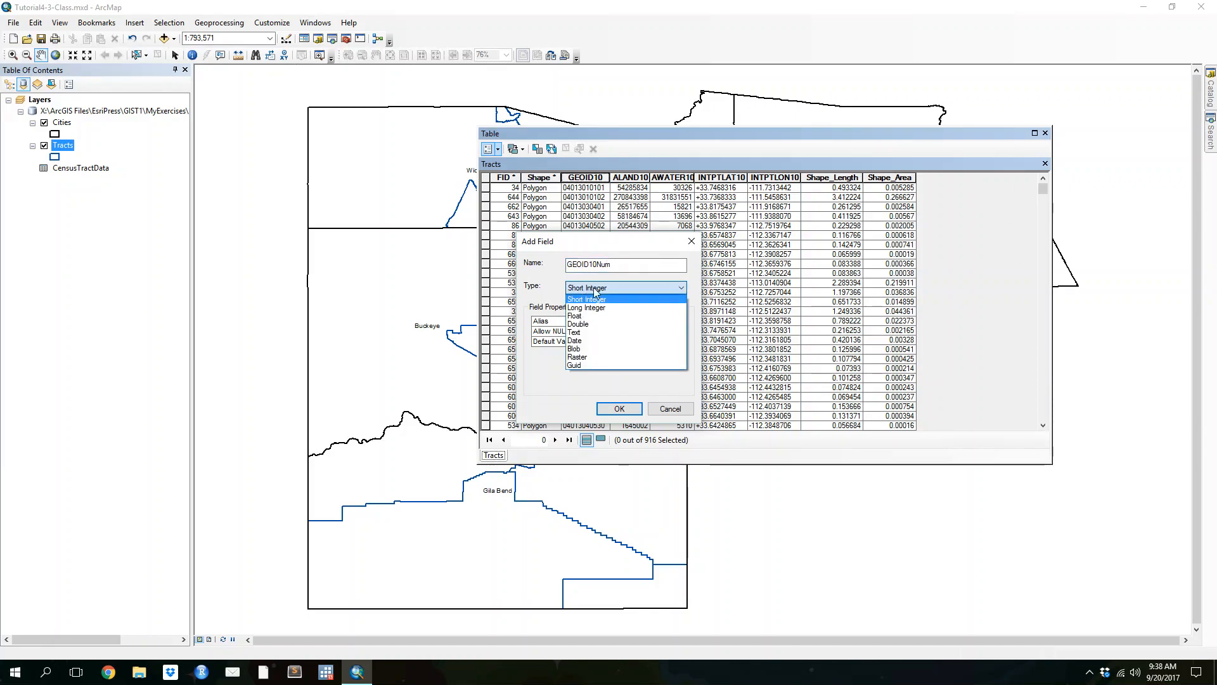
left_click(607, 324)
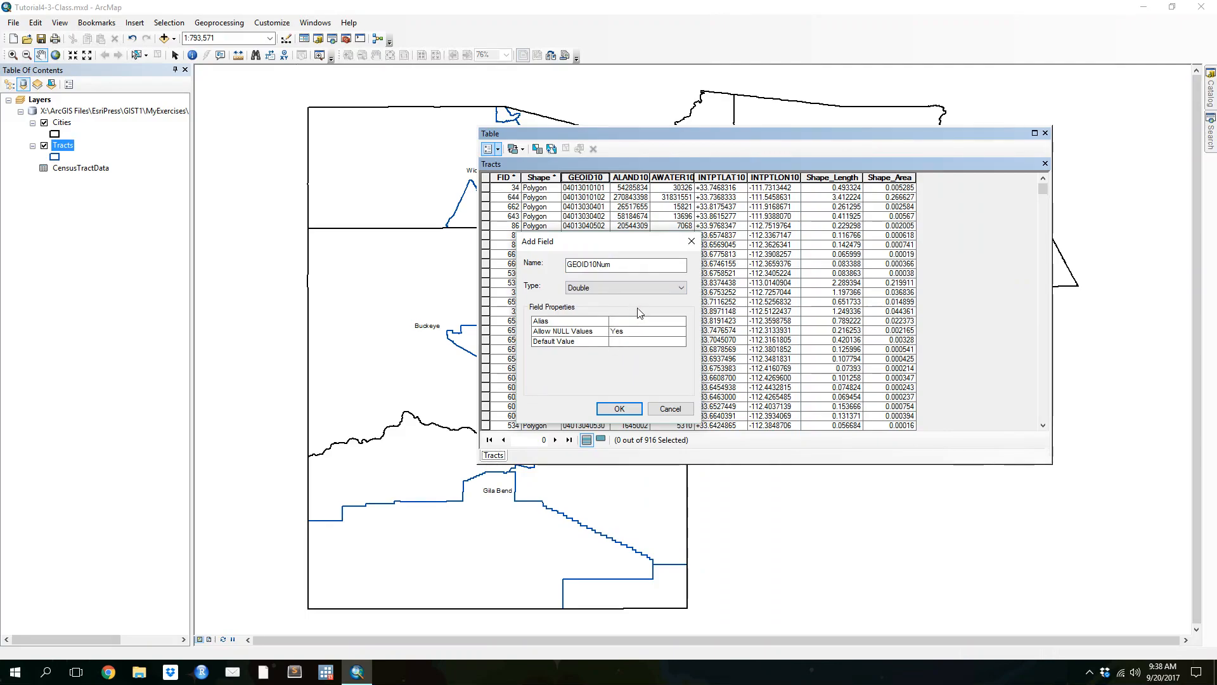
left_click(619, 409)
right_click(975, 177)
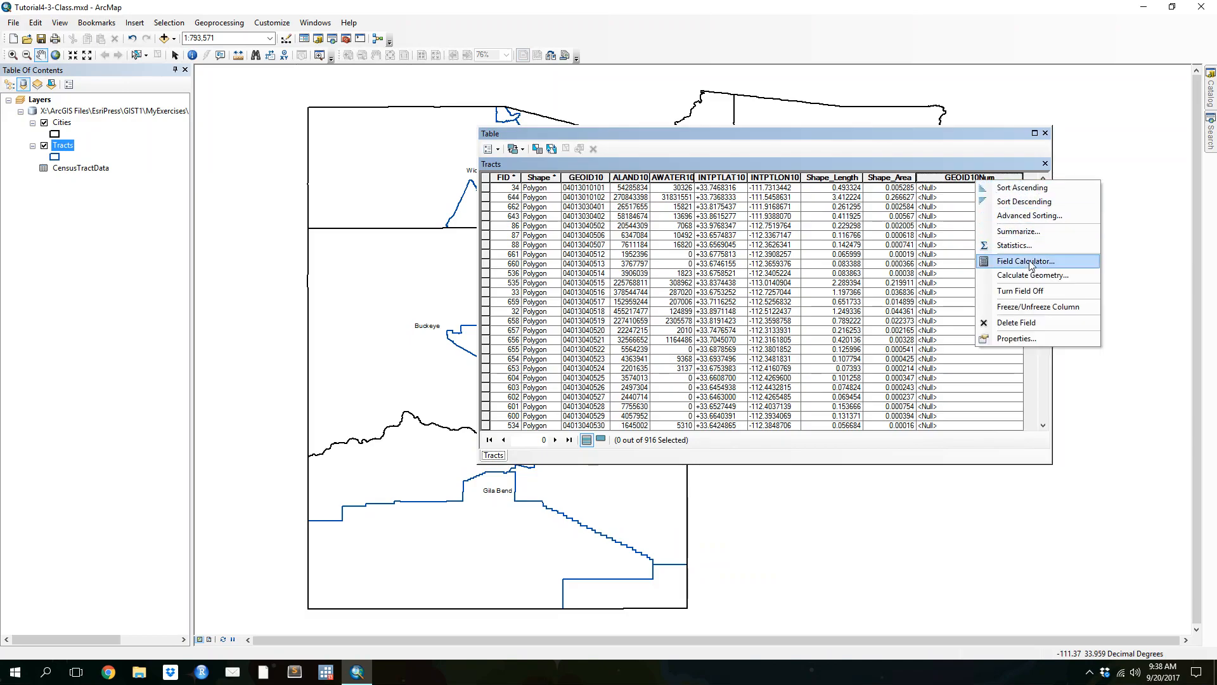
left_click(952, 180)
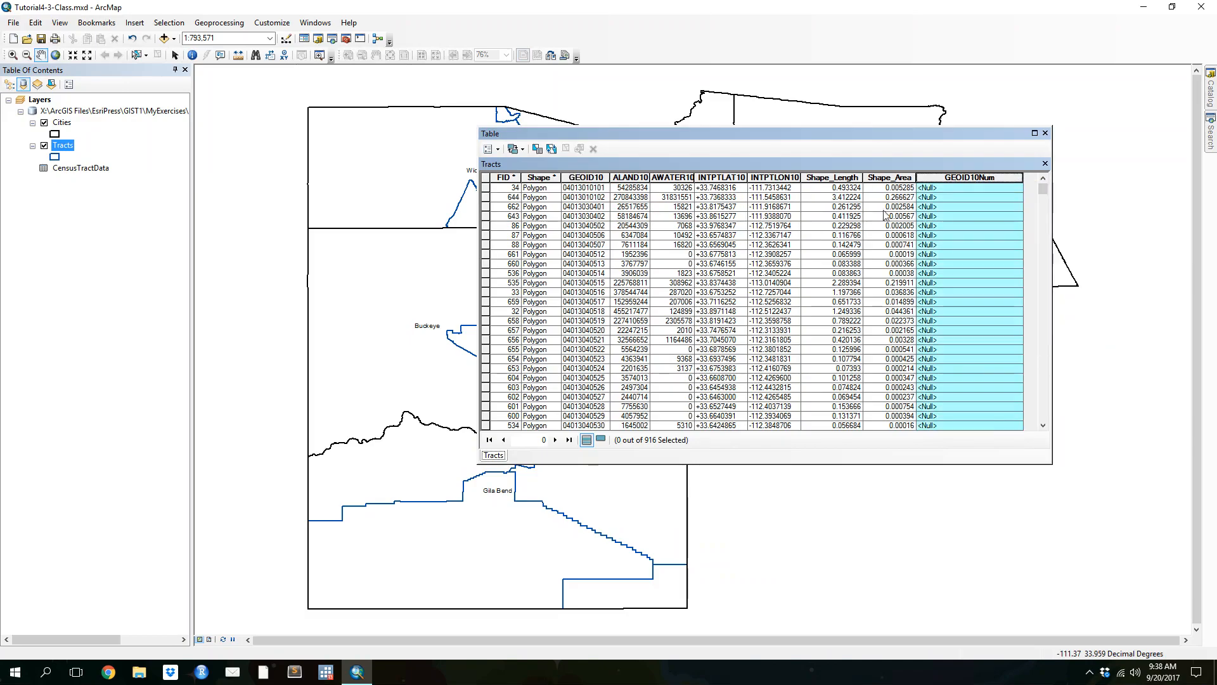
right_click(941, 179)
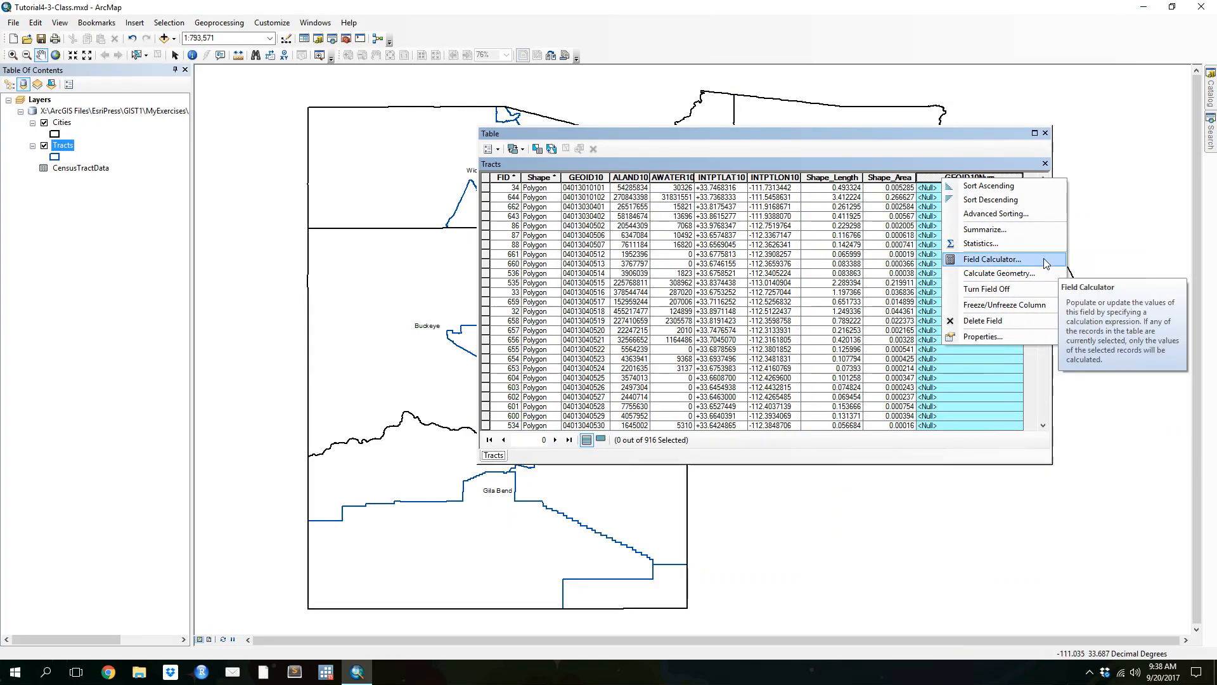
left_click(1043, 258)
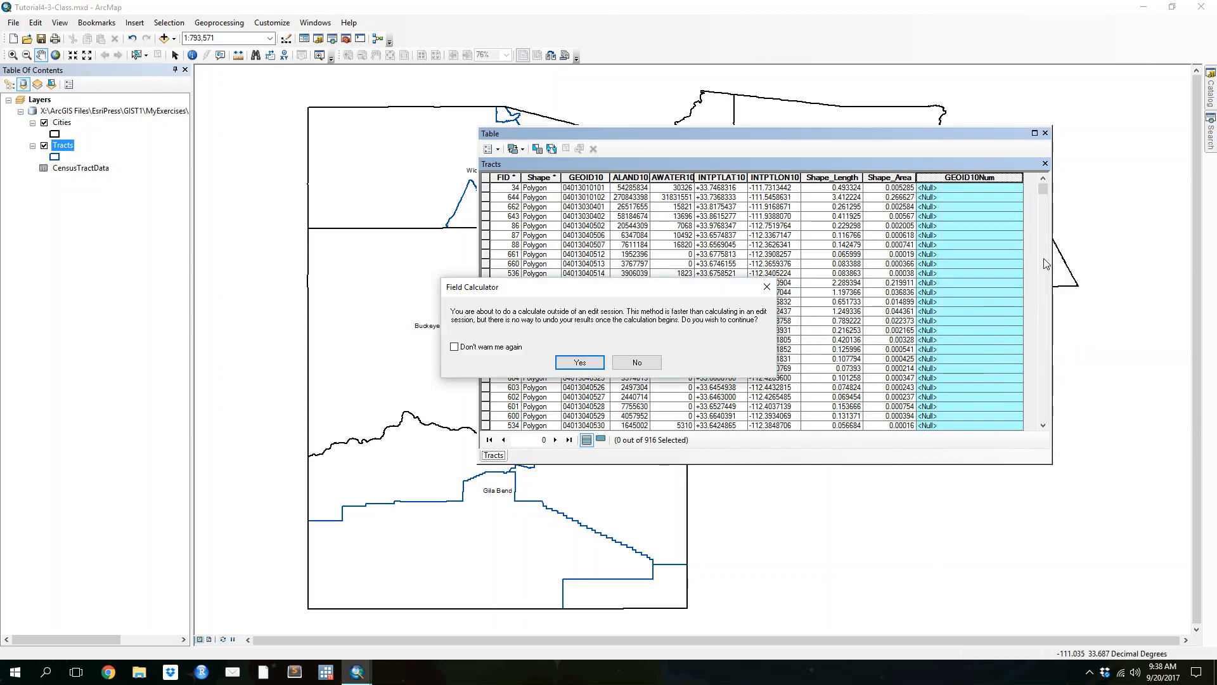
left_click(579, 362)
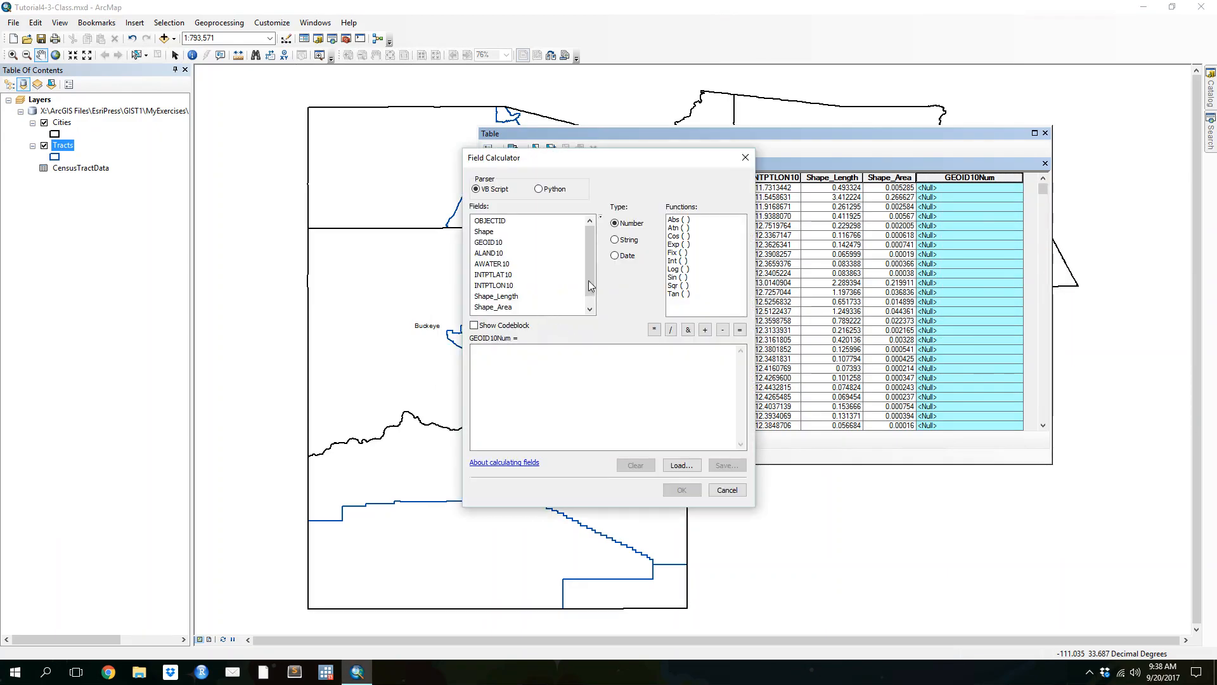
mouse_move(591, 269)
left_mouse_down()
mouse_move(594, 284)
mouse_move(589, 245)
left_mouse_up()
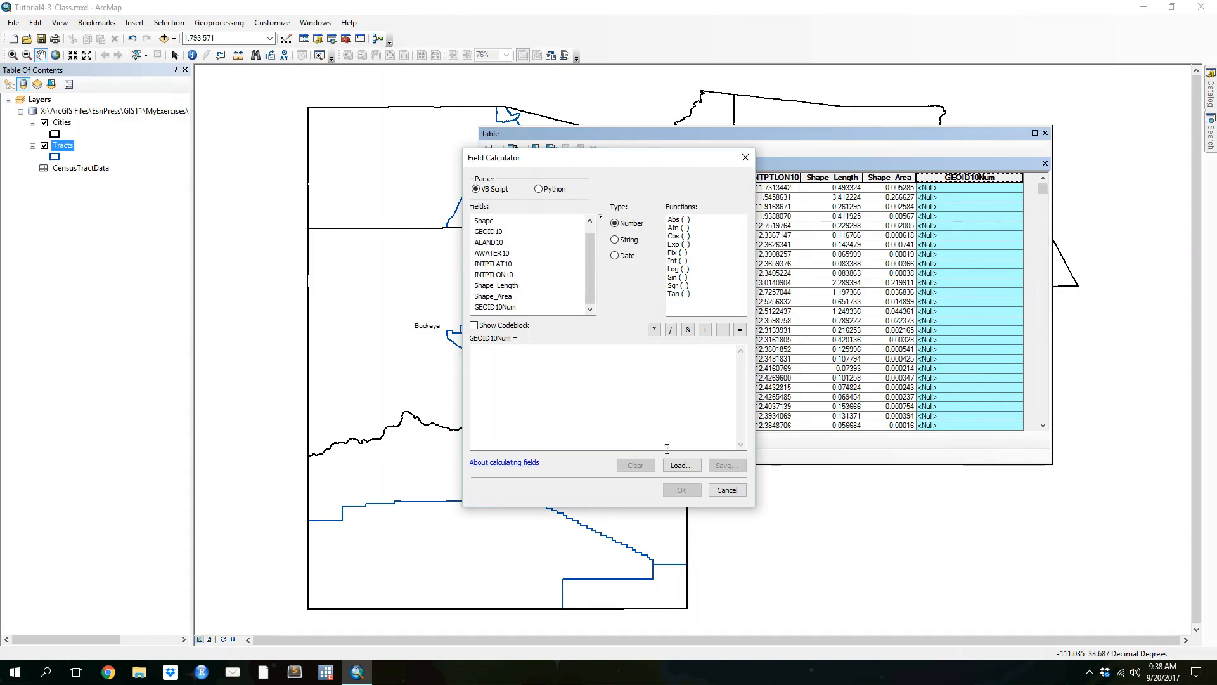
left_click(726, 489)
- Calculate the GEOID10Num field from [GEOID10] with the Field Calculator, continuing outside an edit session
right_click(960, 178)
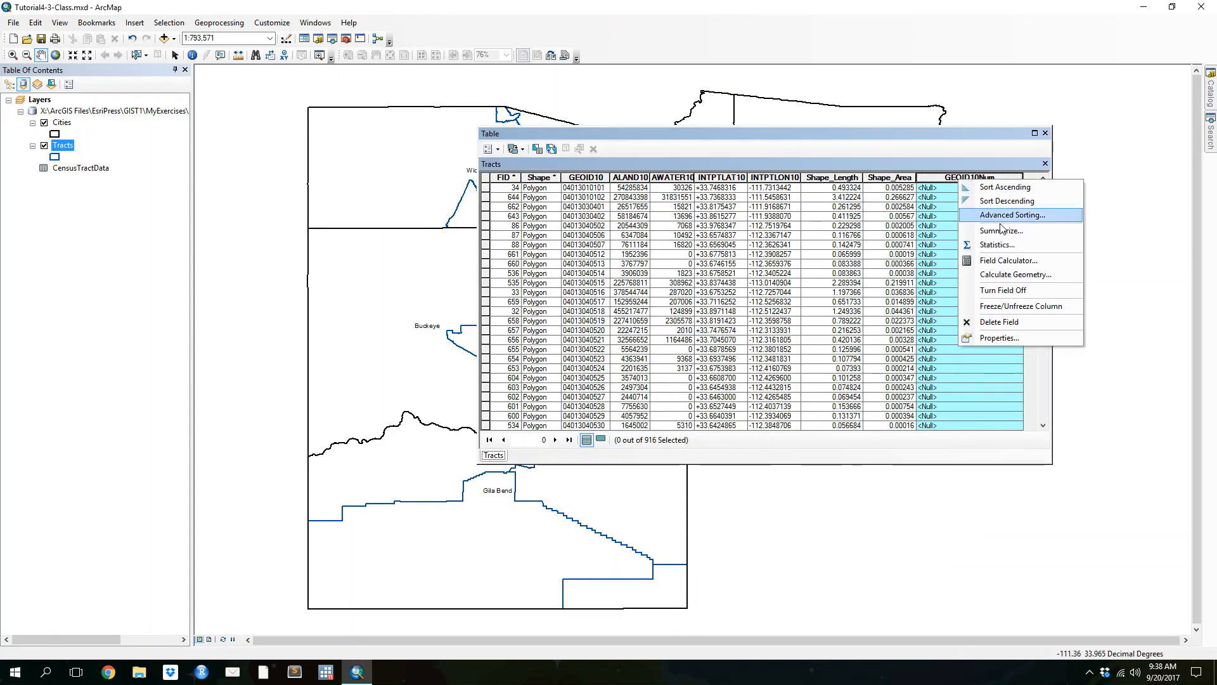
left_click(1004, 262)
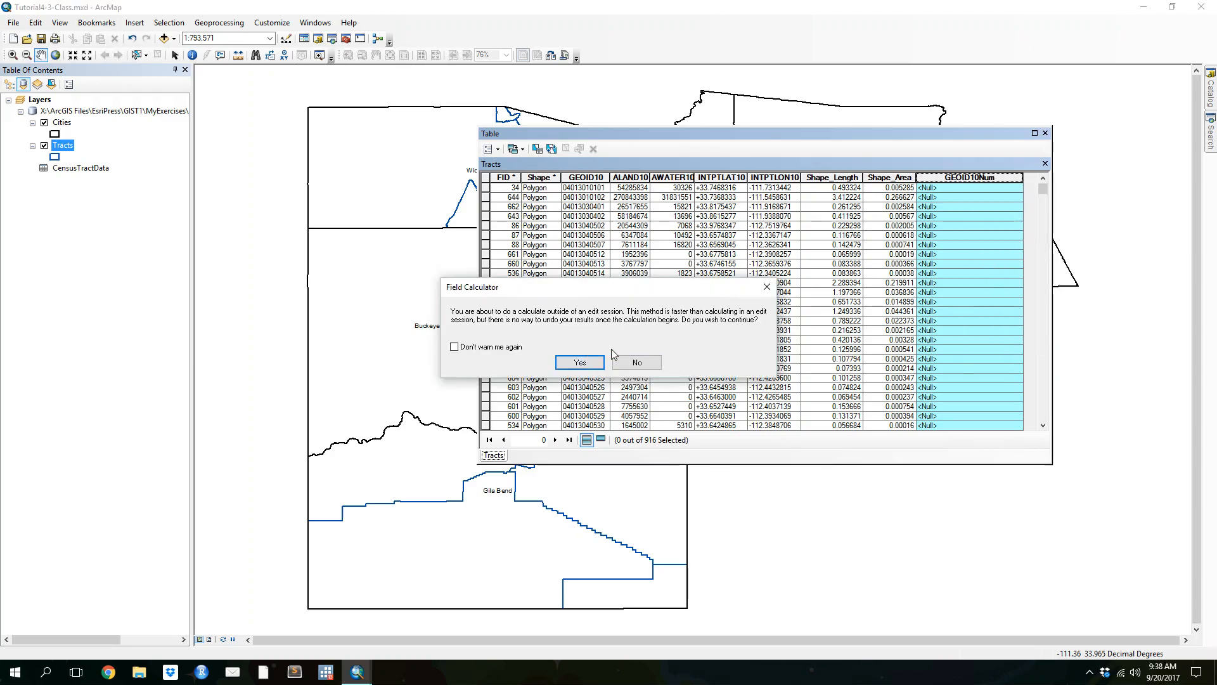
left_click(580, 362)
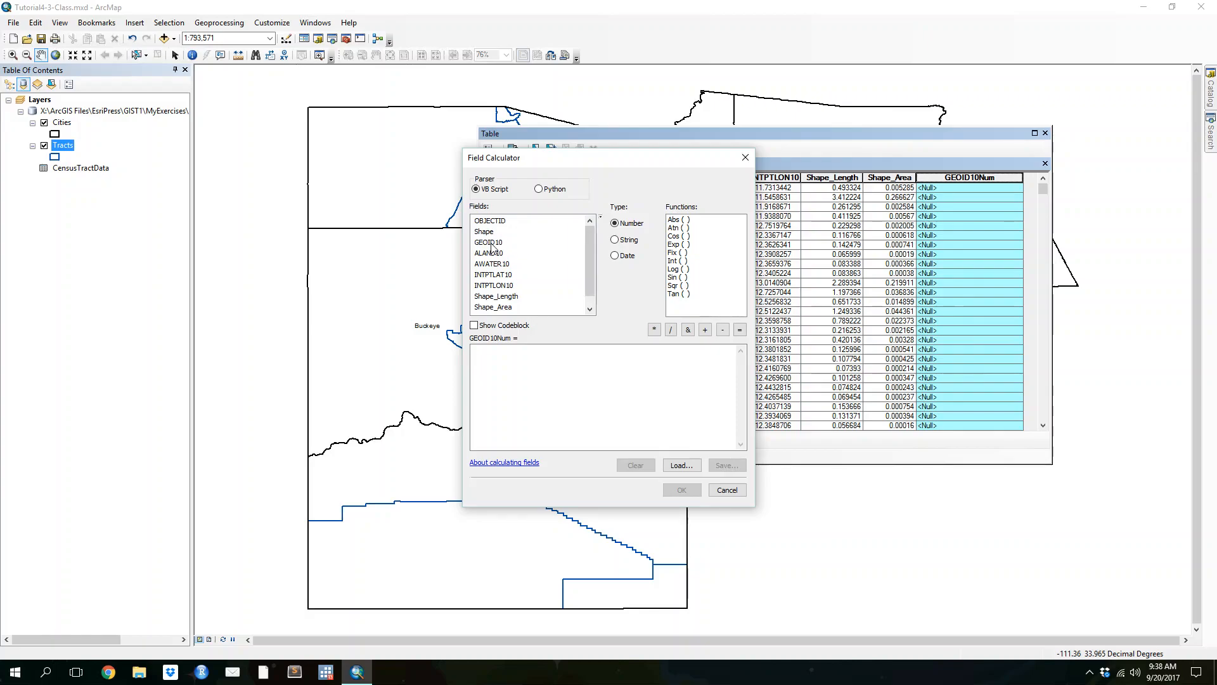
left_click(492, 244)
double_click(493, 244)
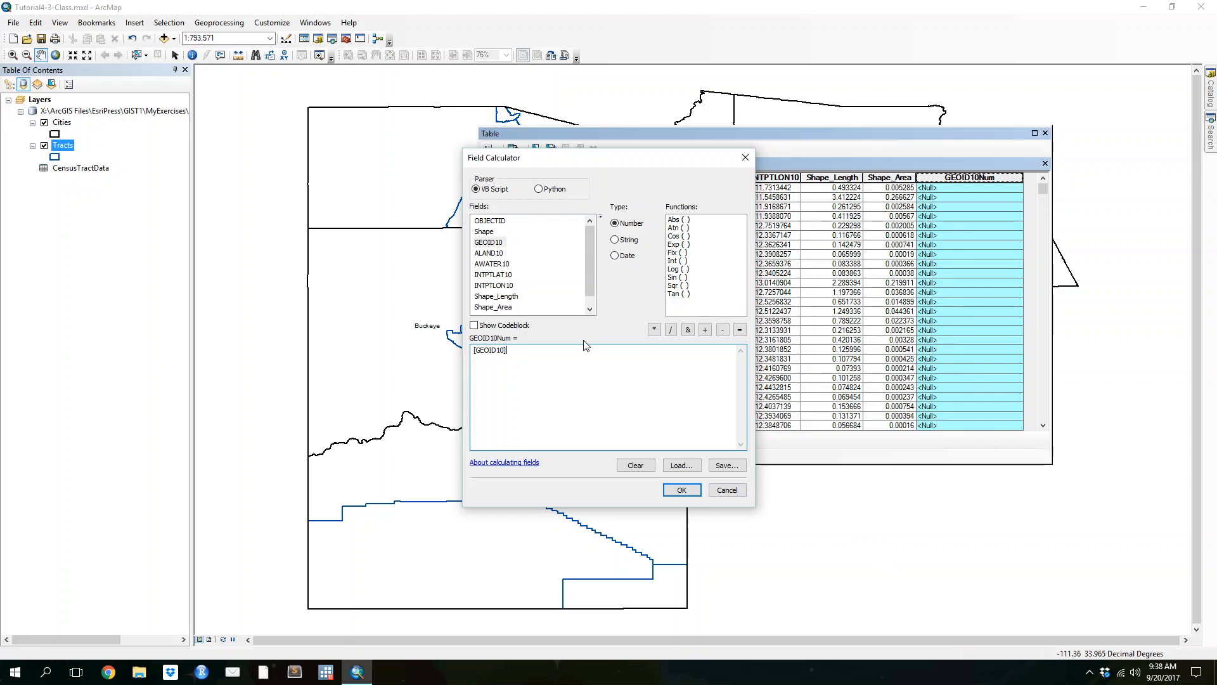
left_click(681, 491)
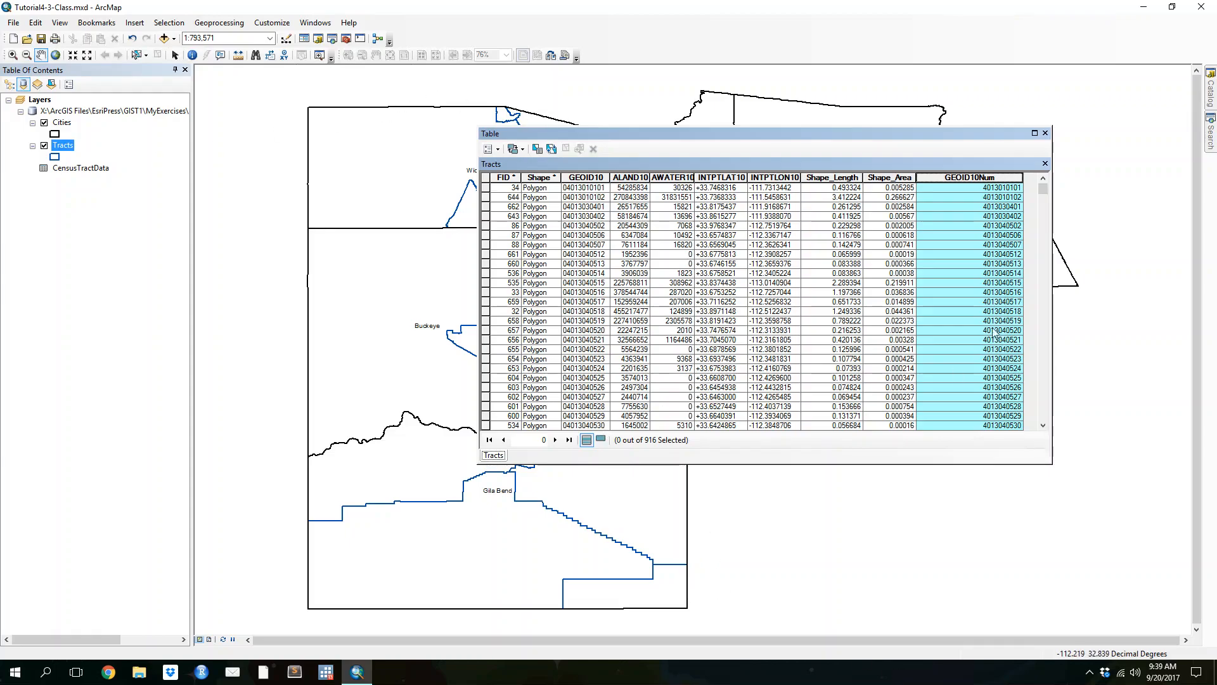
left_click(949, 245)
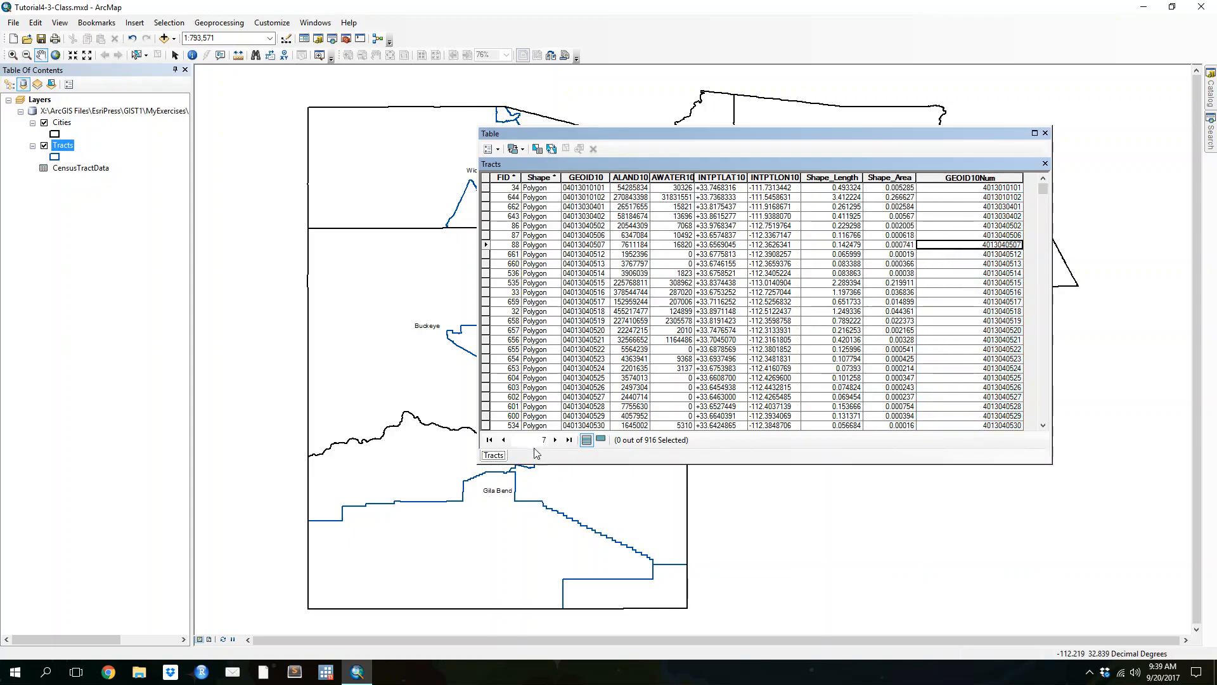
left_click(491, 149)
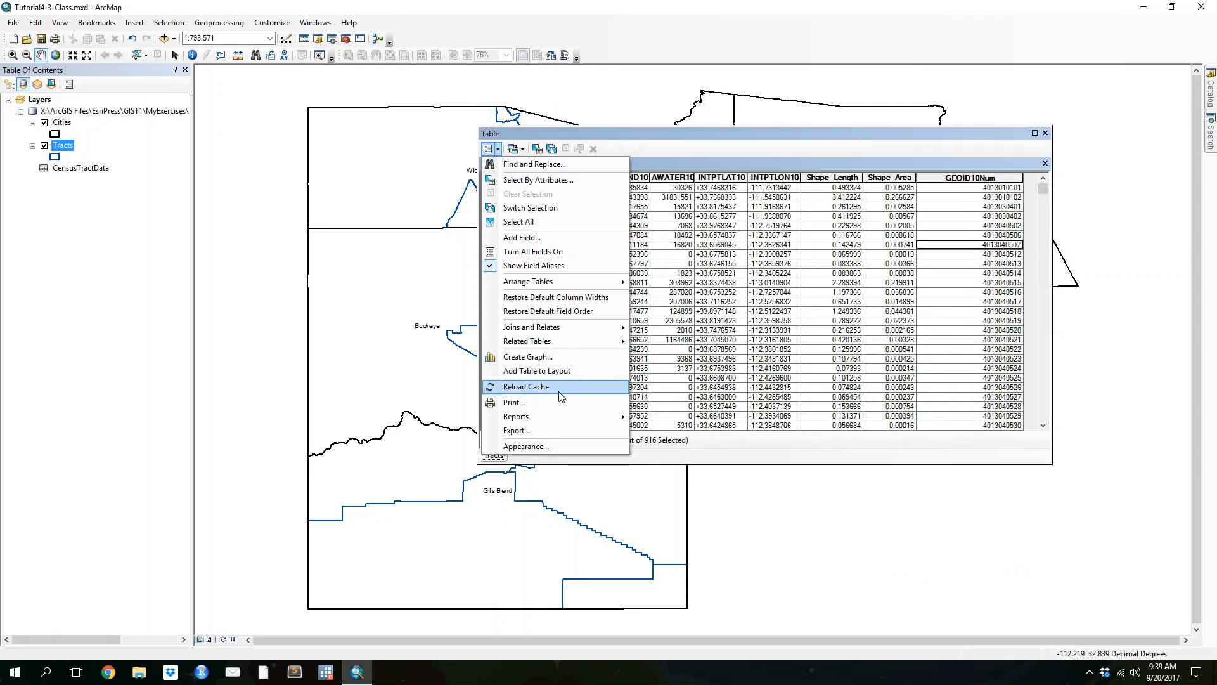
left_click(545, 237)
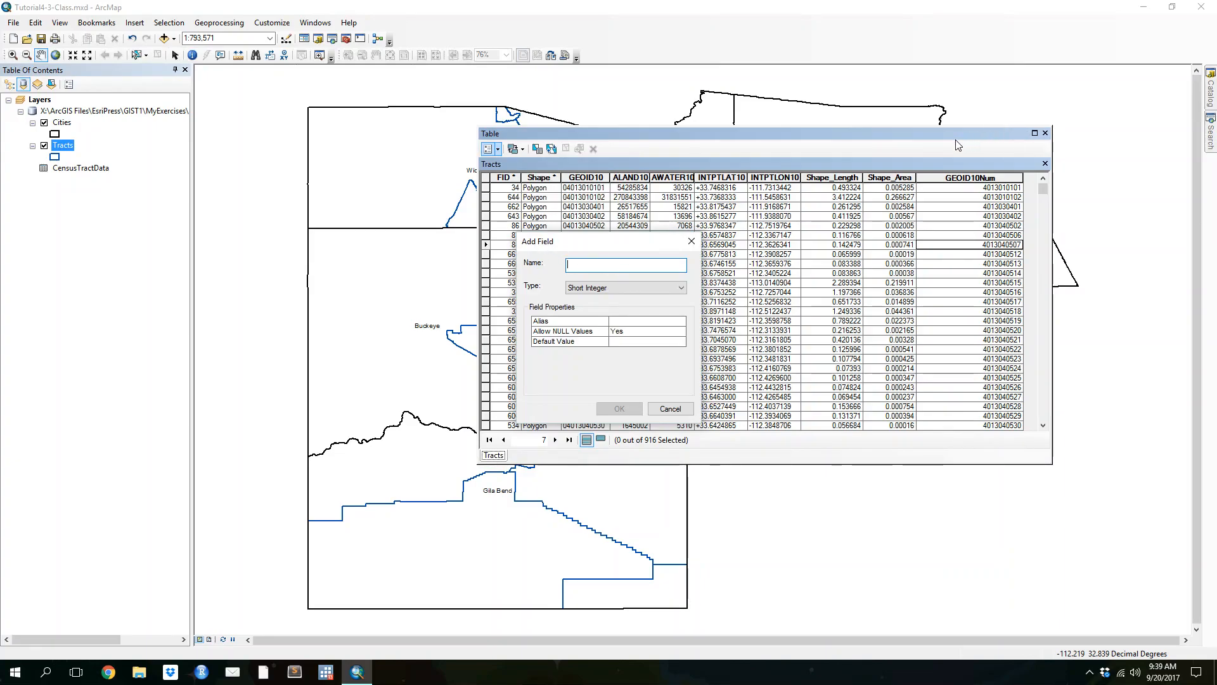
left_click(670, 409)
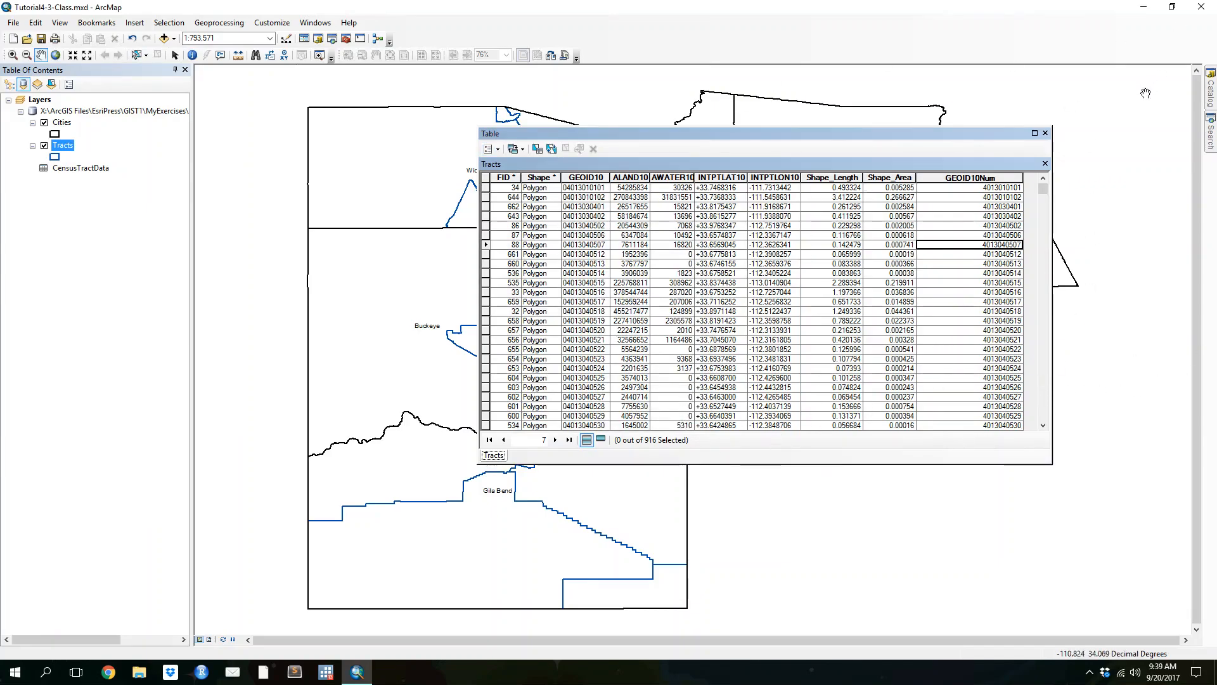
- Close the Tracts attribute table and open the CensusTractData table
left_click(1044, 132)
right_click(63, 167)
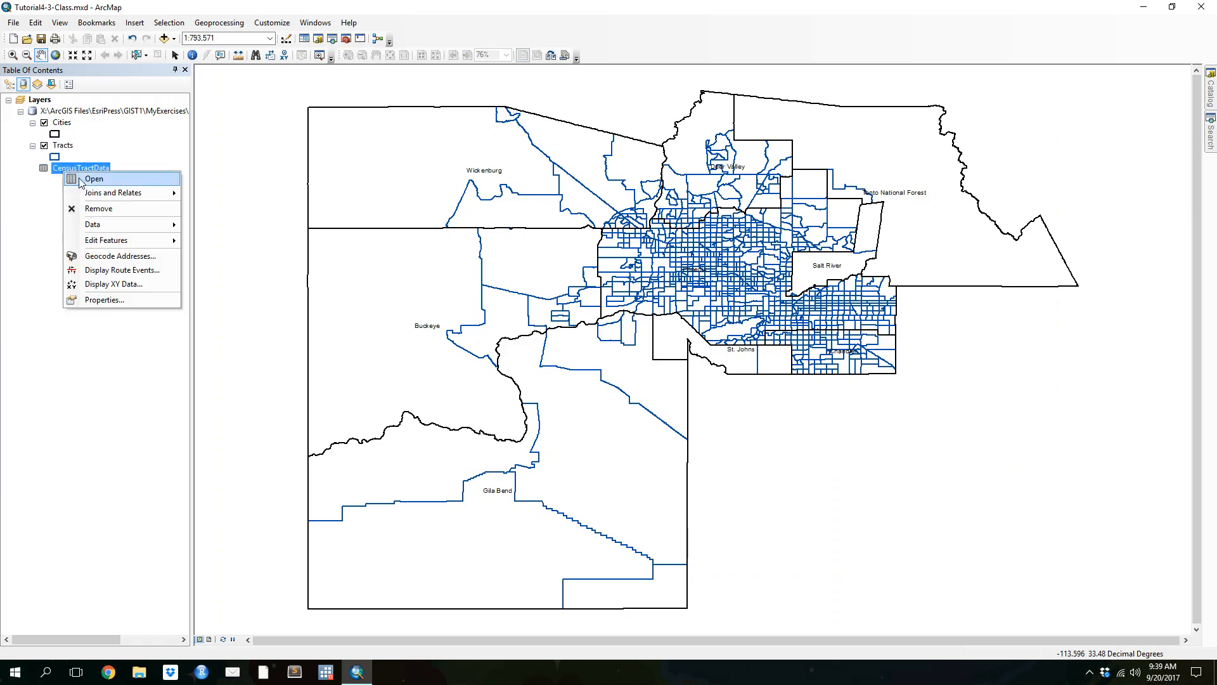
left_click(93, 180)
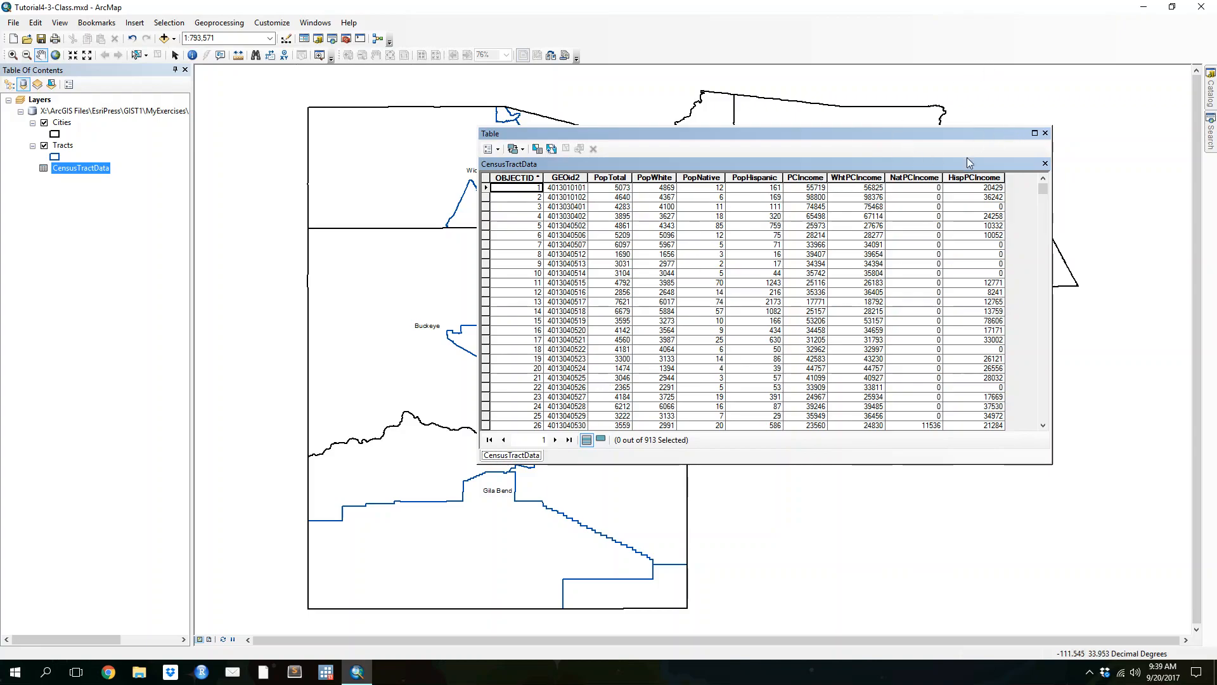
- Examine the population and per capita income fields of CensusTractData, from PopTotal through HispPCIncome
left_click(788, 180)
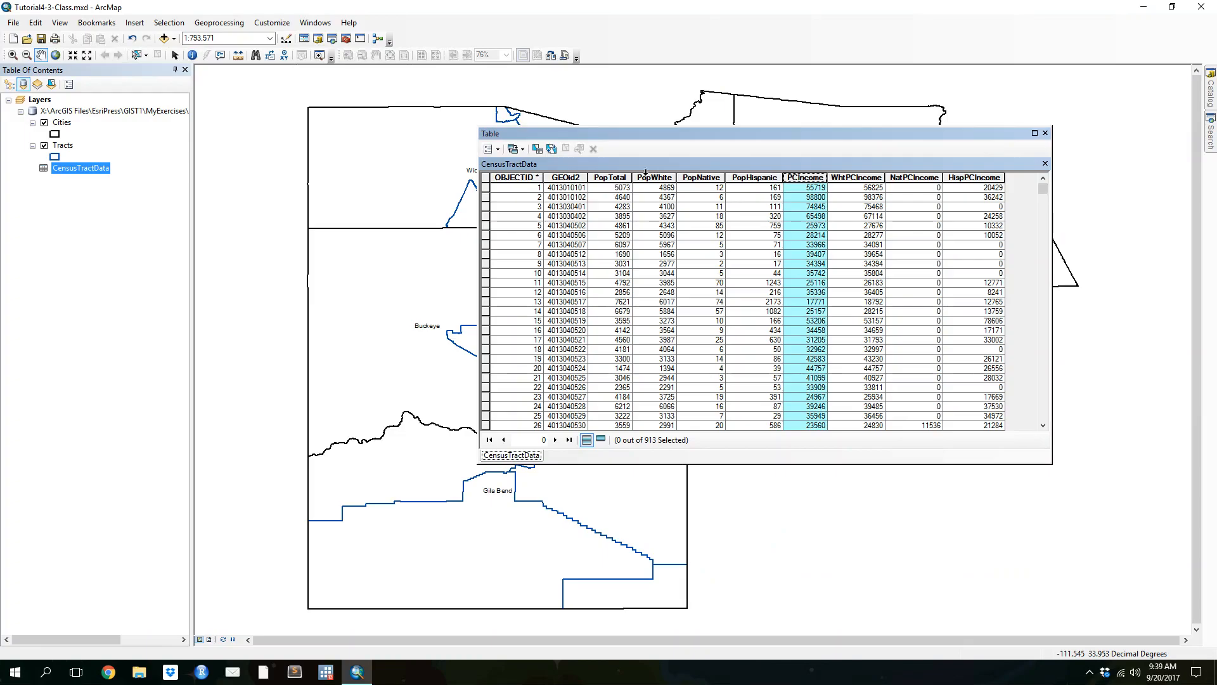
left_click(609, 178)
left_click(655, 178)
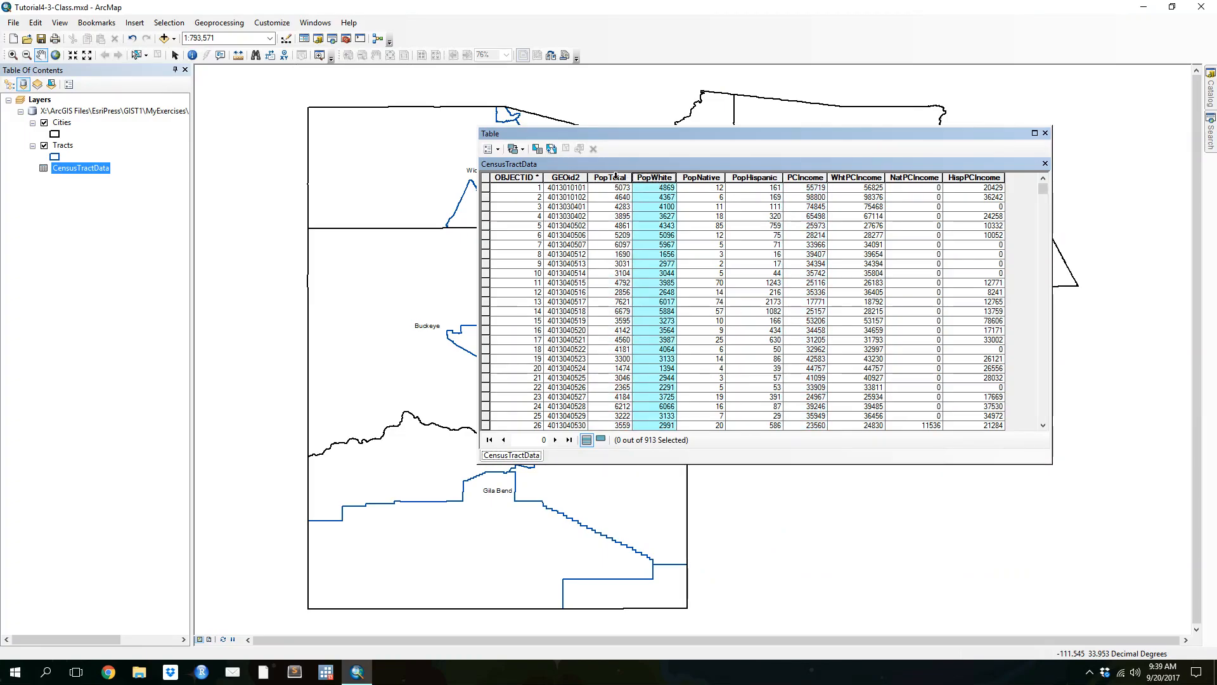
left_click(610, 178)
left_click(655, 178)
left_click(701, 177)
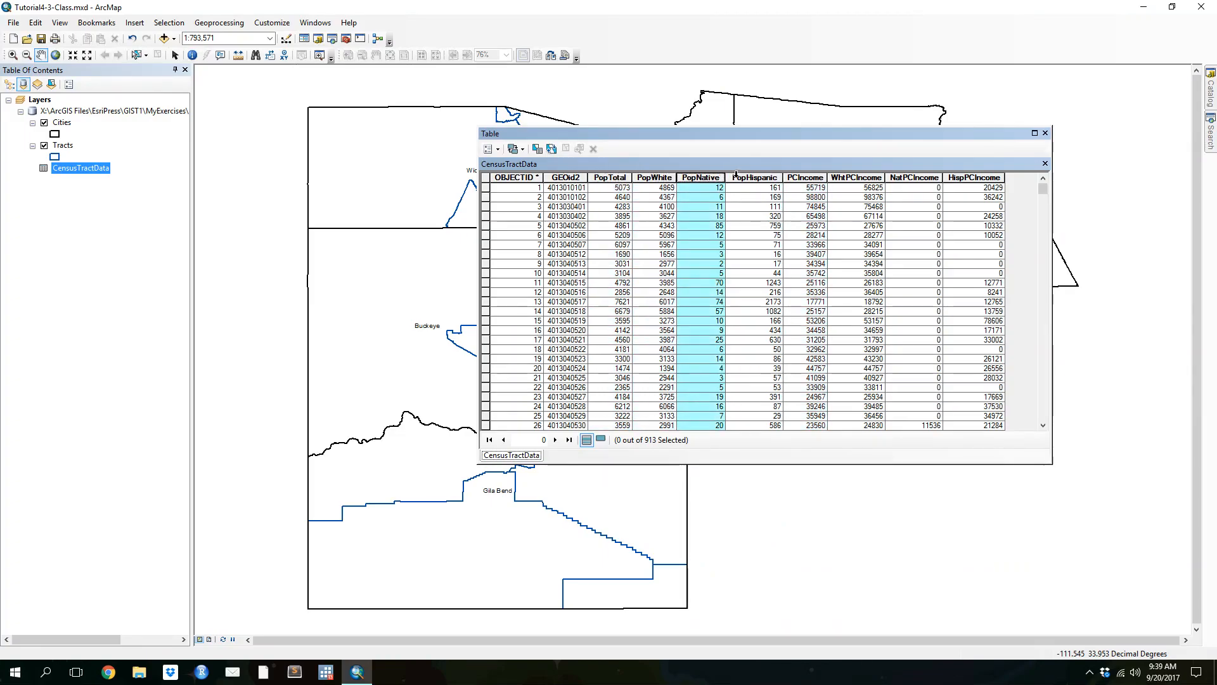
left_click(755, 178)
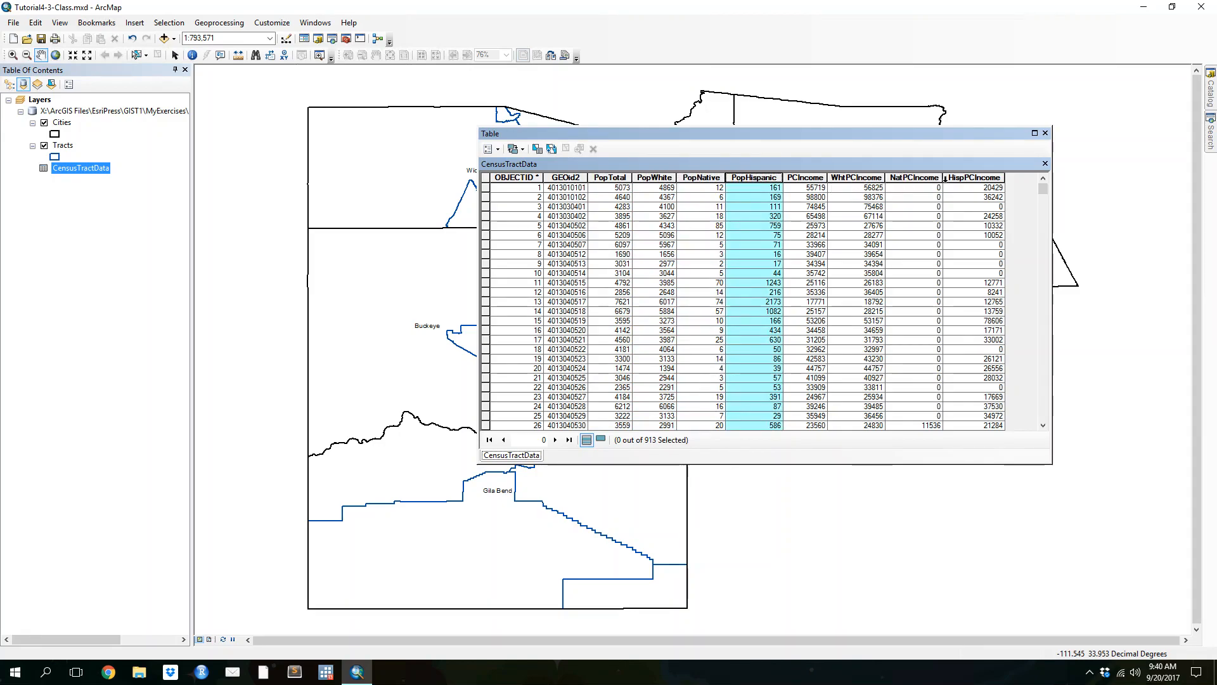
left_click(842, 179)
left_click(915, 177)
left_click(960, 179)
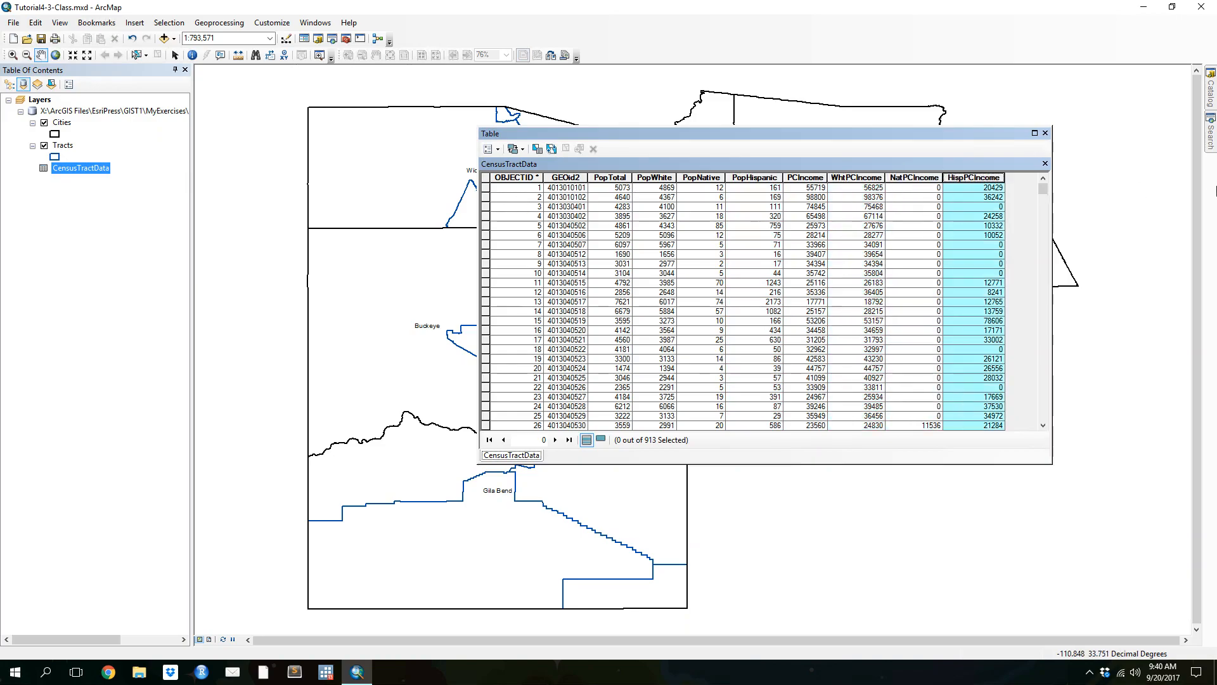
- Add a field named RNatWht of type Float to CensusTractData and enlarge the table window around it
left_click(491, 149)
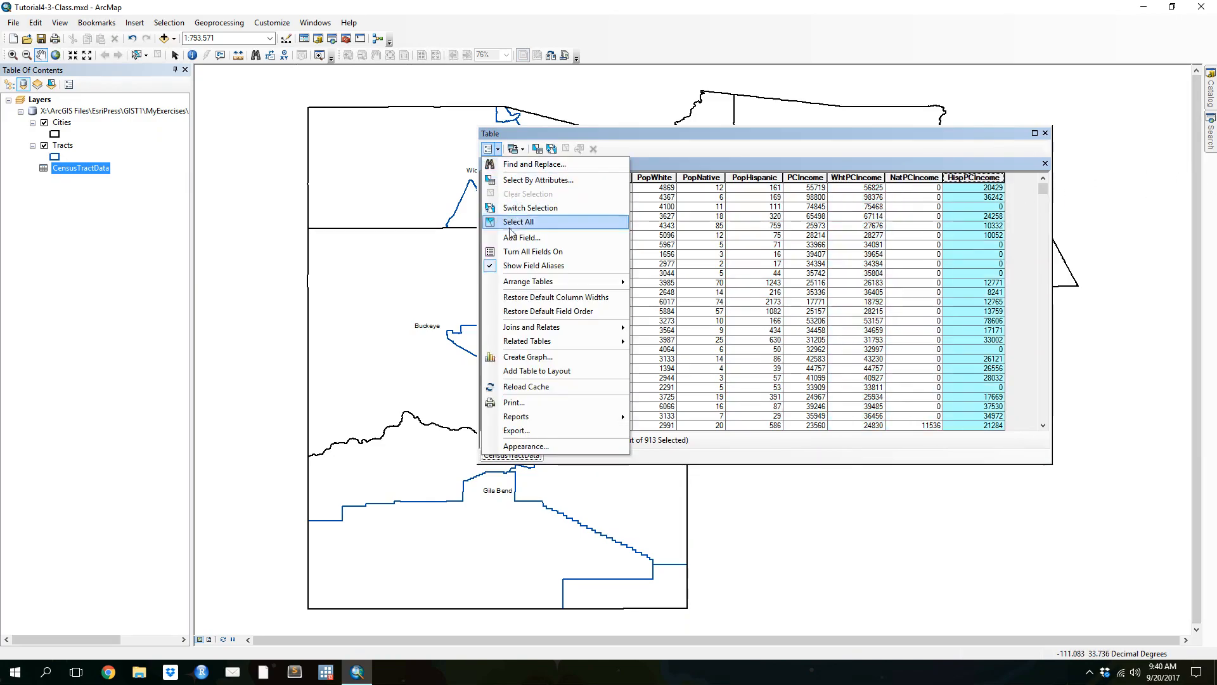
left_click(513, 237)
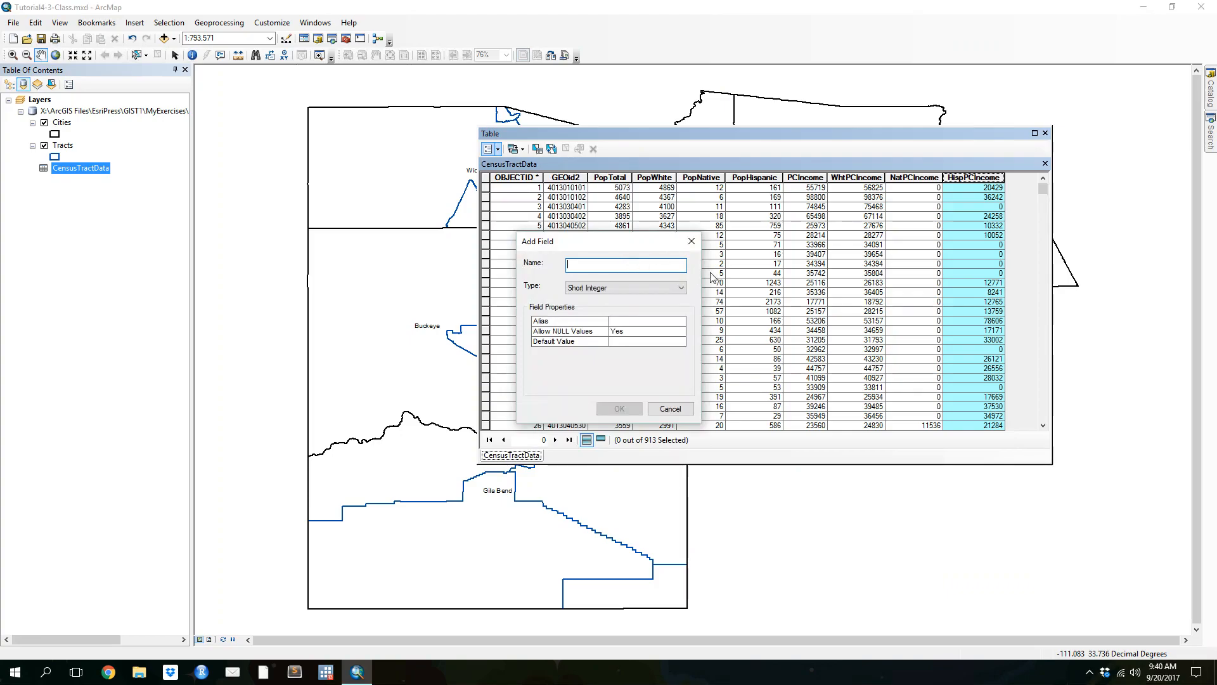
left_click(615, 284)
left_click(615, 285)
left_click(682, 266)
type("NatWht")
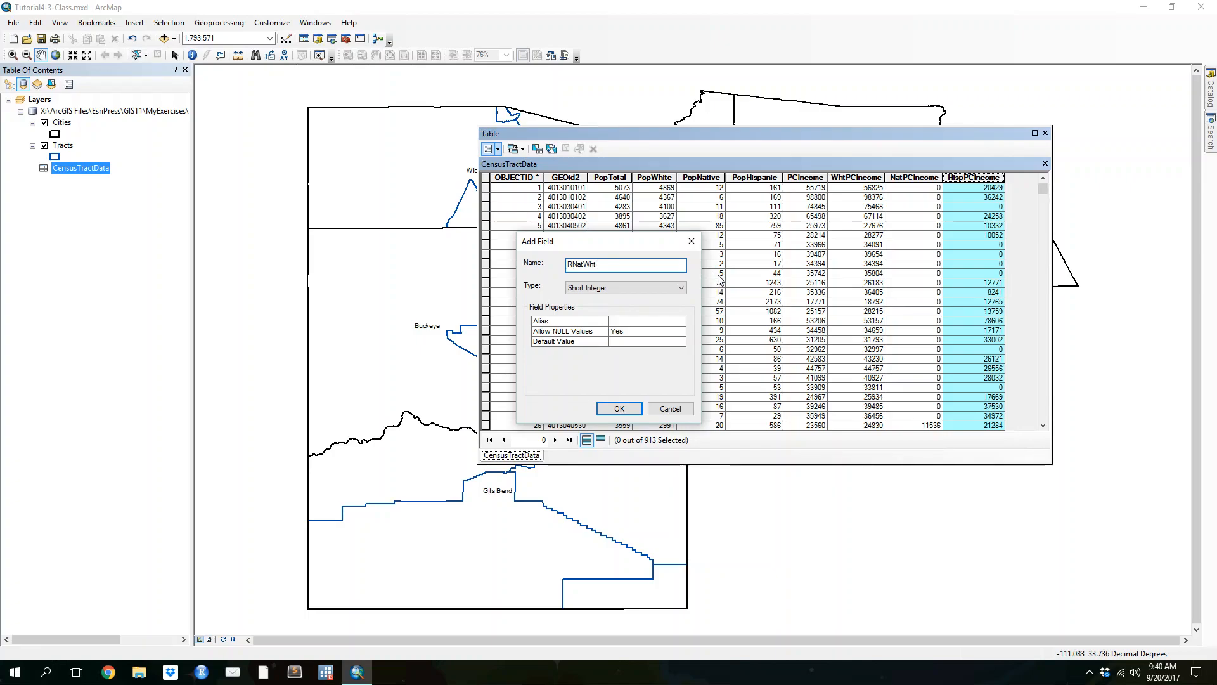
left_click(623, 287)
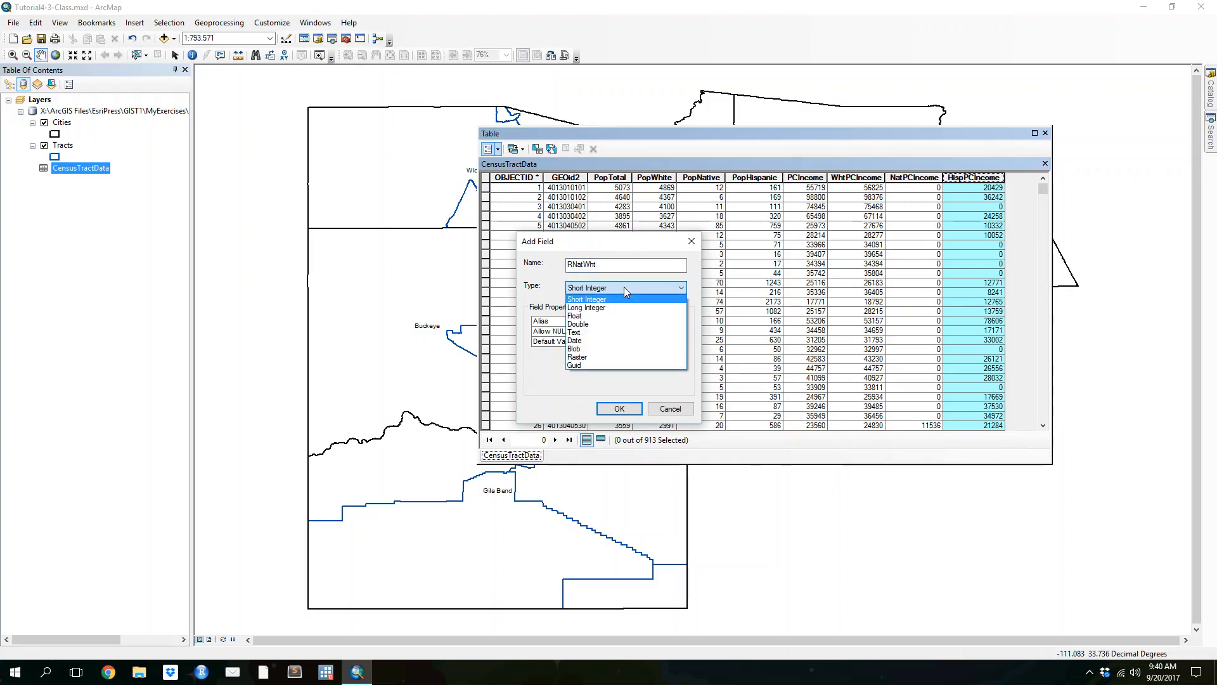
left_click(599, 315)
left_click(621, 409)
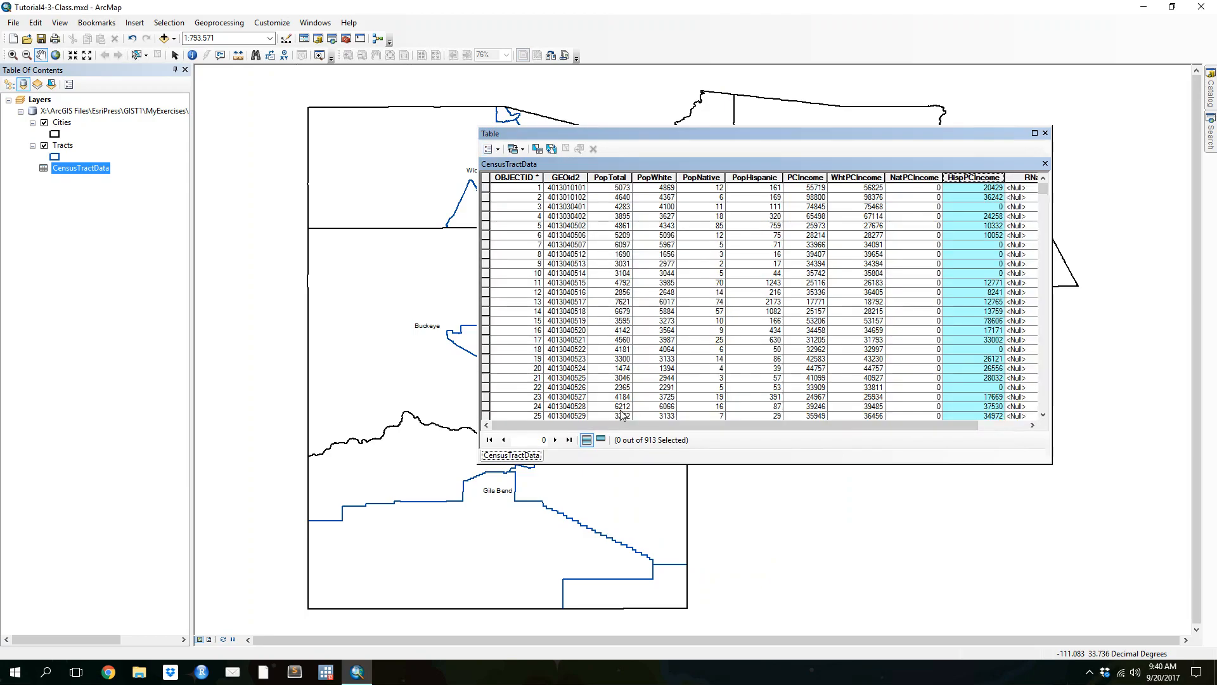
left_click(1032, 425)
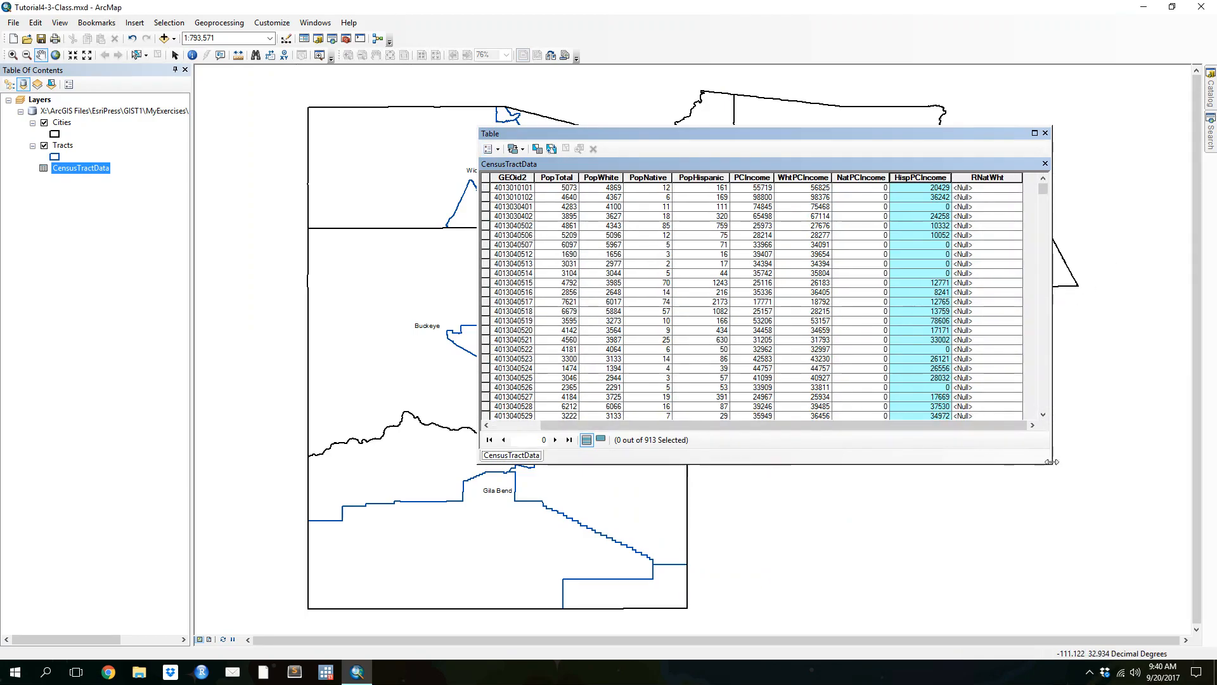
left_click_drag(1054, 467, 1070, 516)
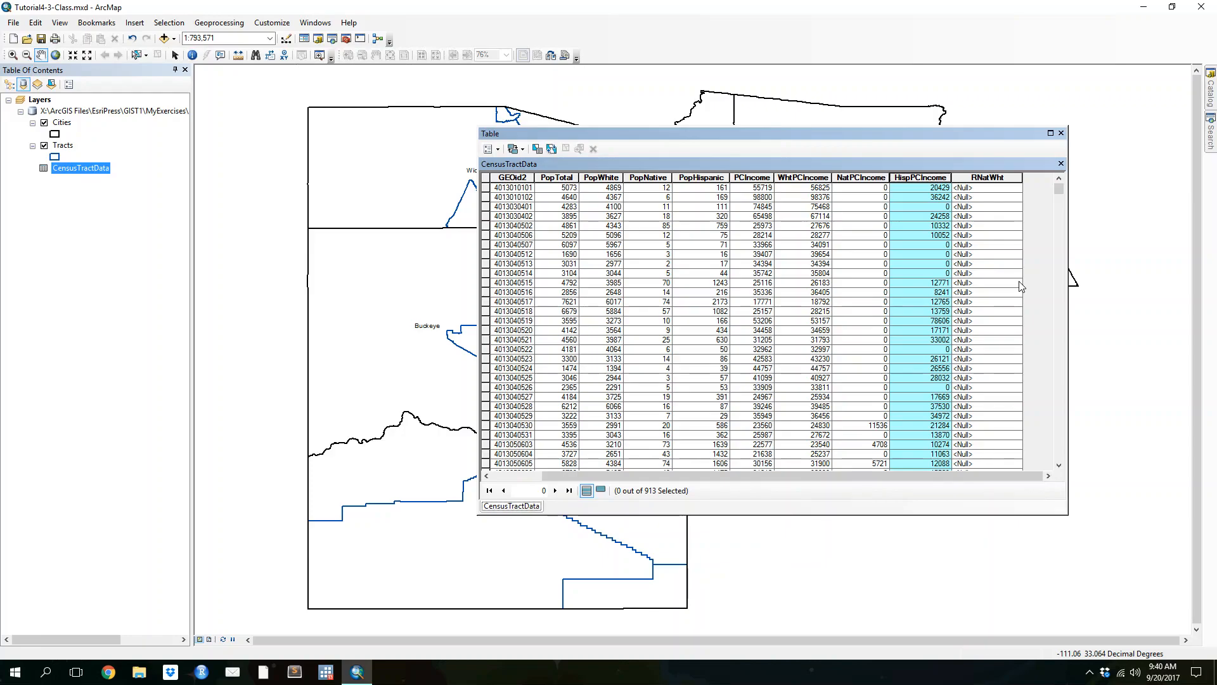
right_click(972, 178)
left_click(974, 179)
right_click(976, 180)
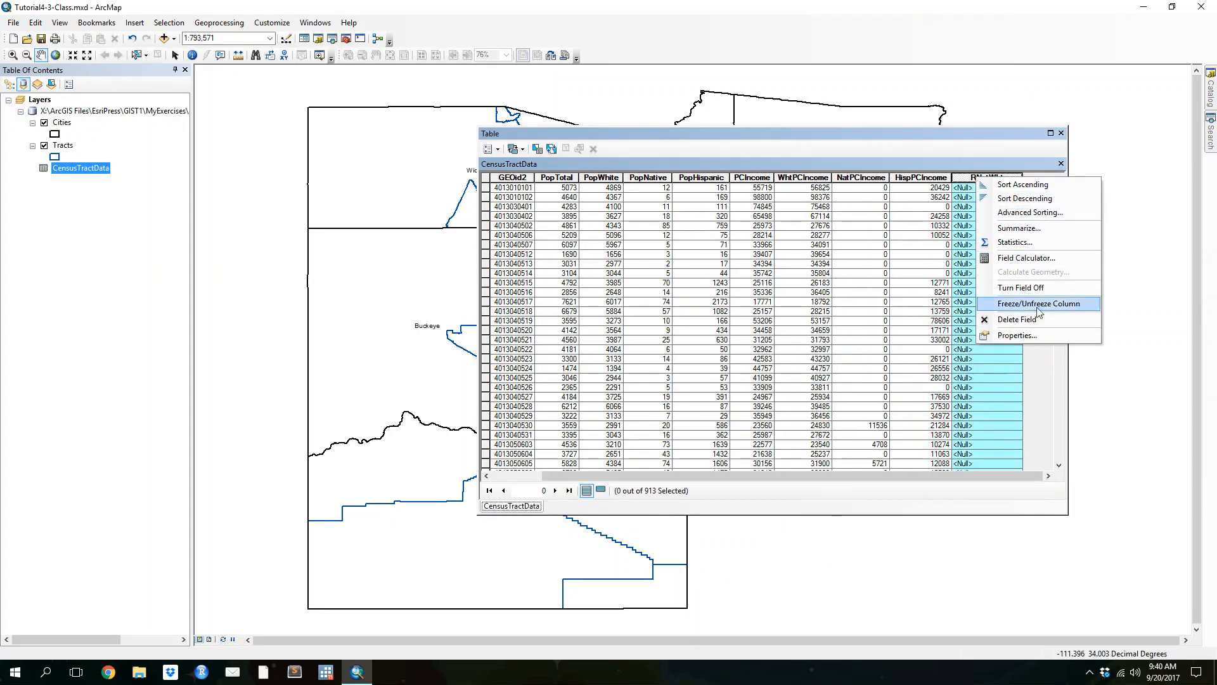
left_click(1024, 257)
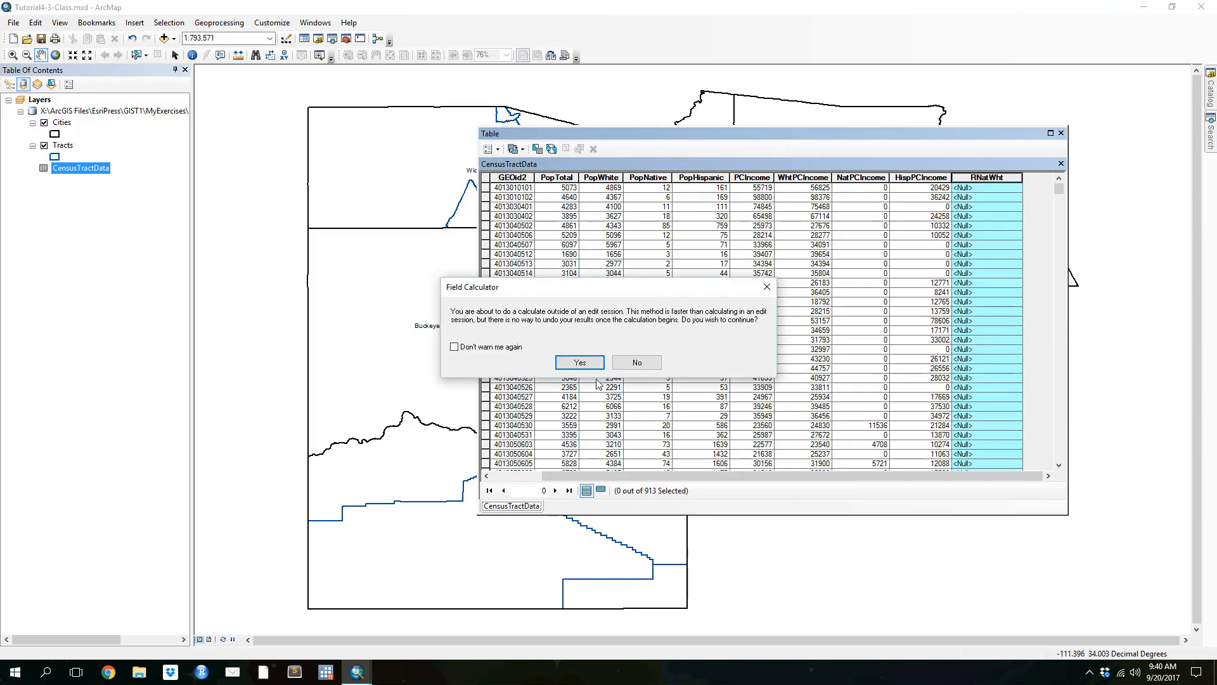
left_click(579, 363)
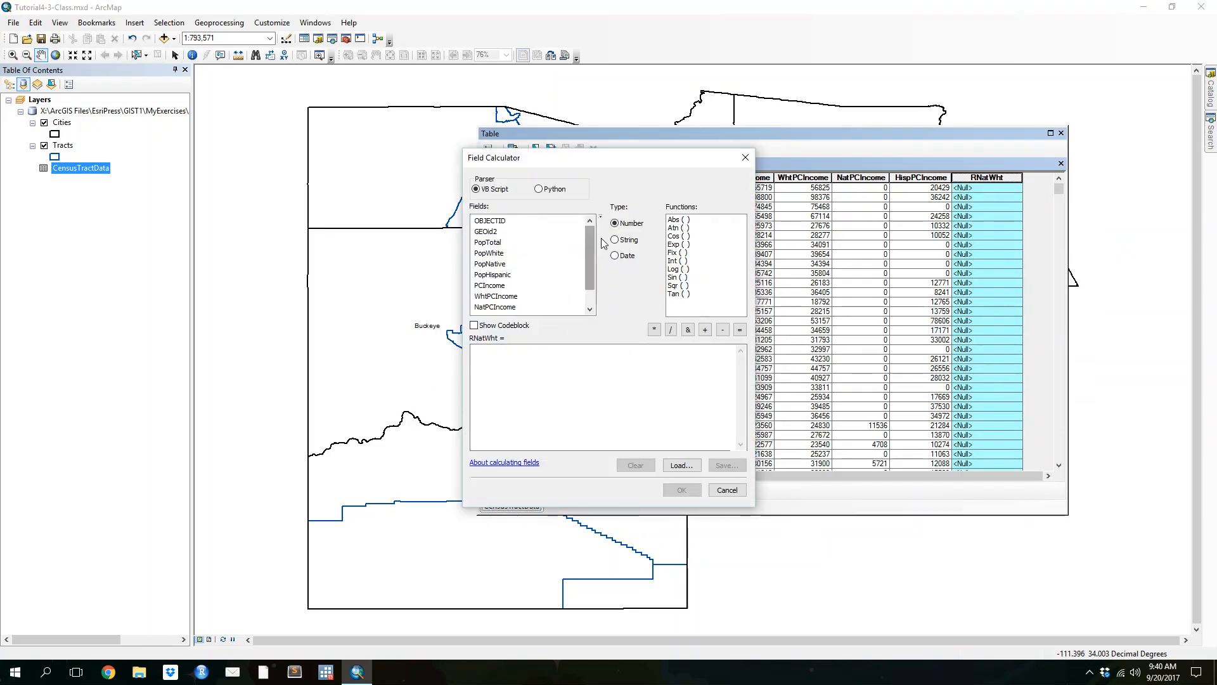
scroll(595, 256, "up", 1)
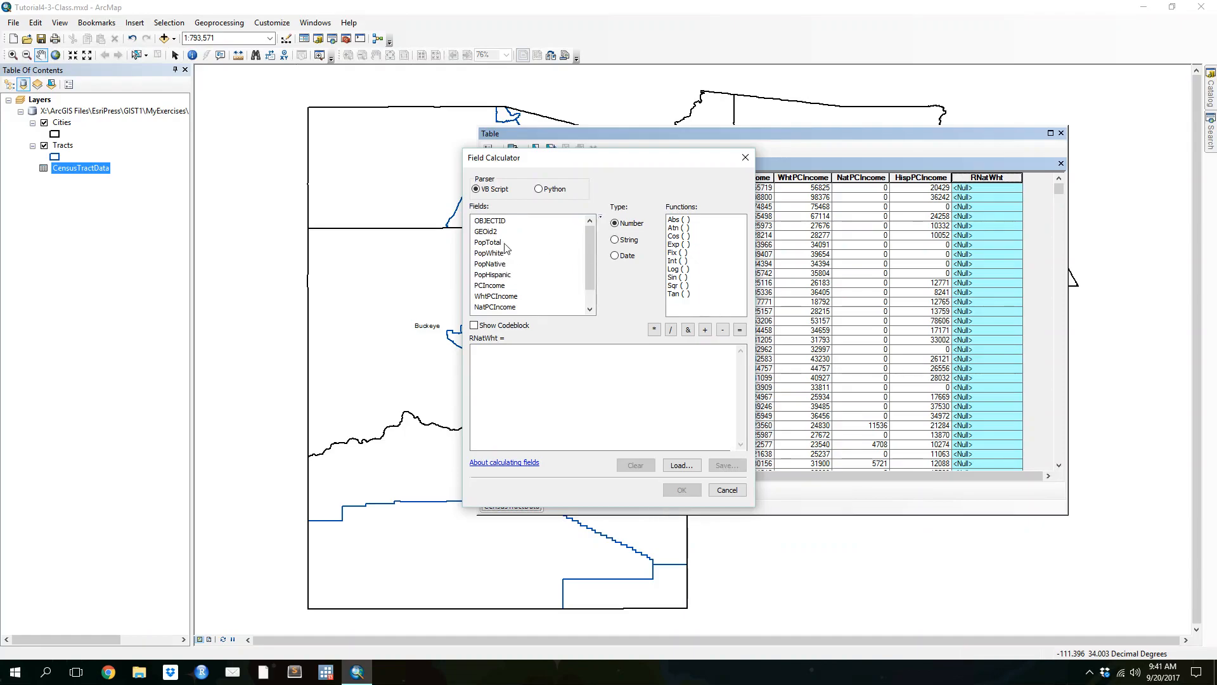
scroll(592, 260, "down", 1)
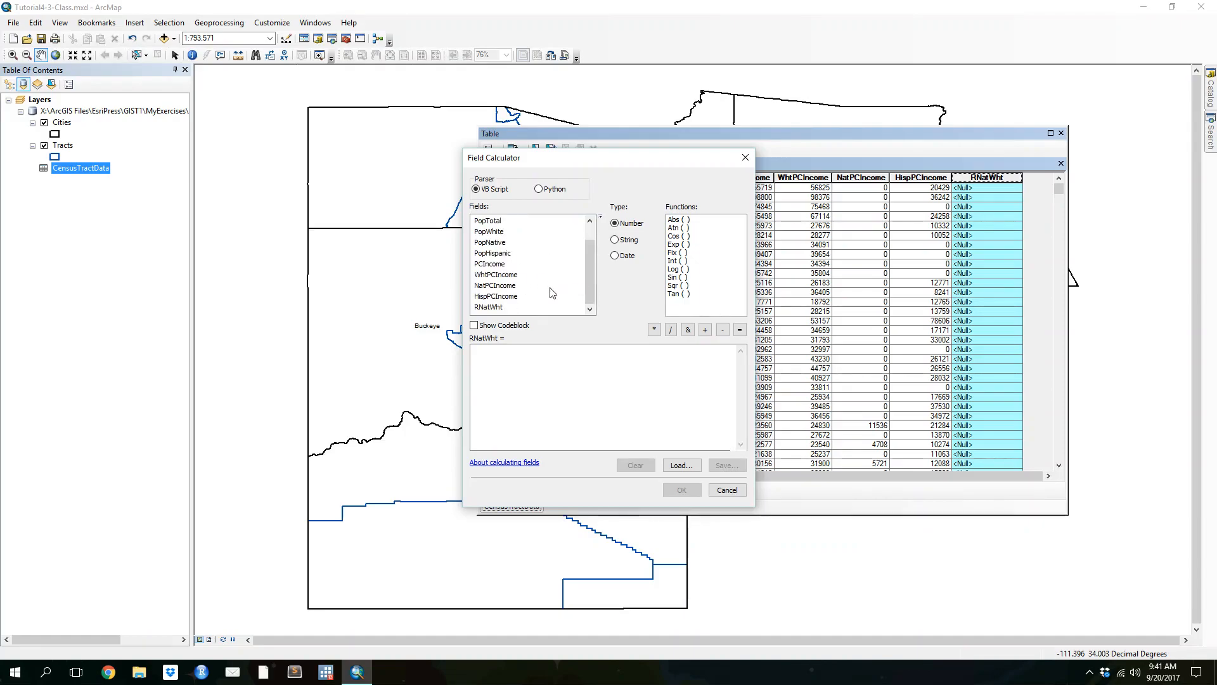
double_click(498, 285)
left_click(670, 329)
double_click(498, 275)
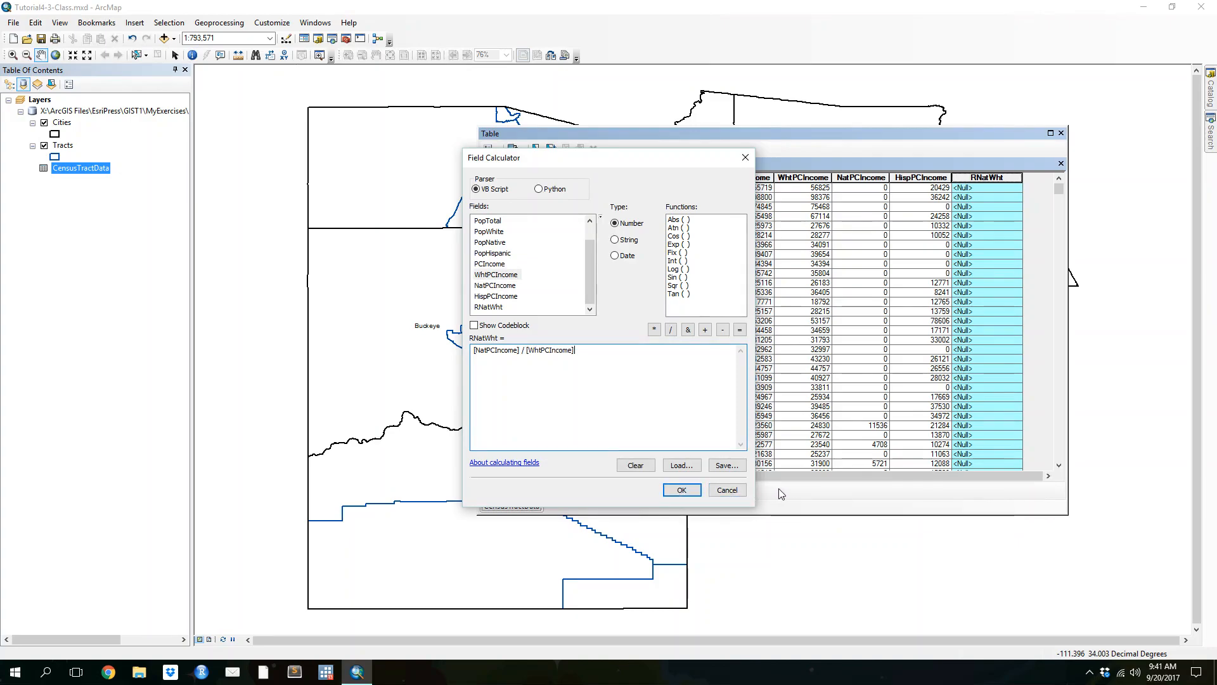
left_click(727, 491)
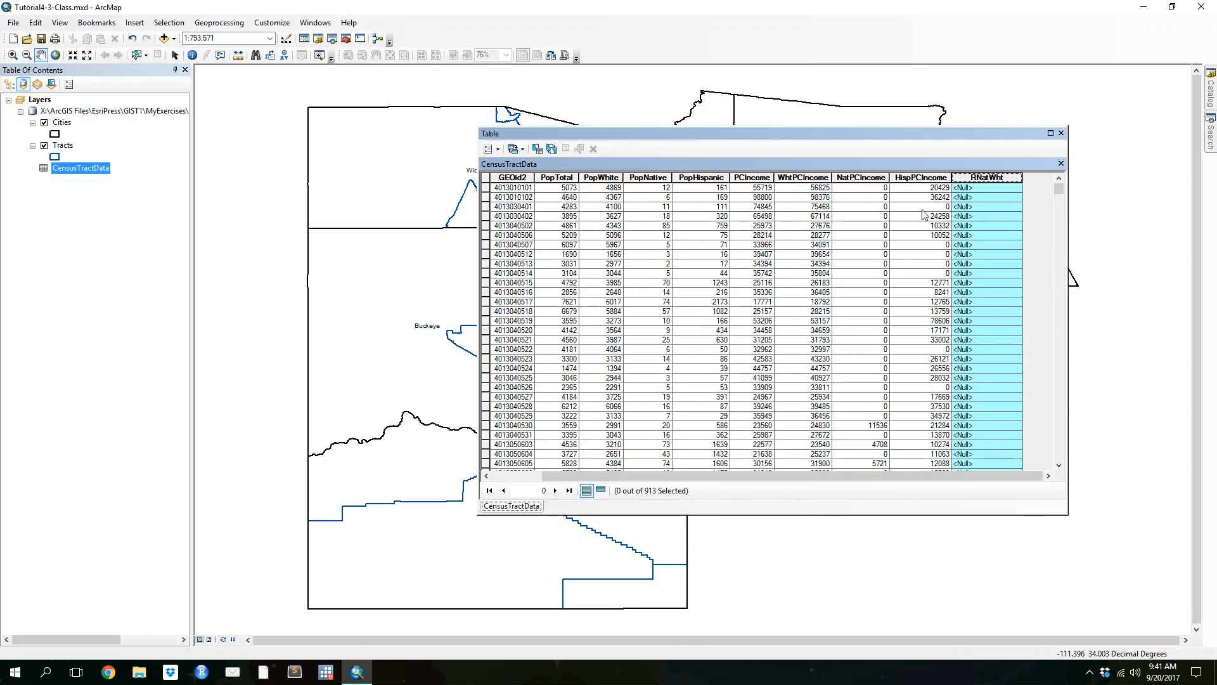
- Examine the NatPCIncome values of CensusTractData alongside the new RNatWht field
left_click(857, 179)
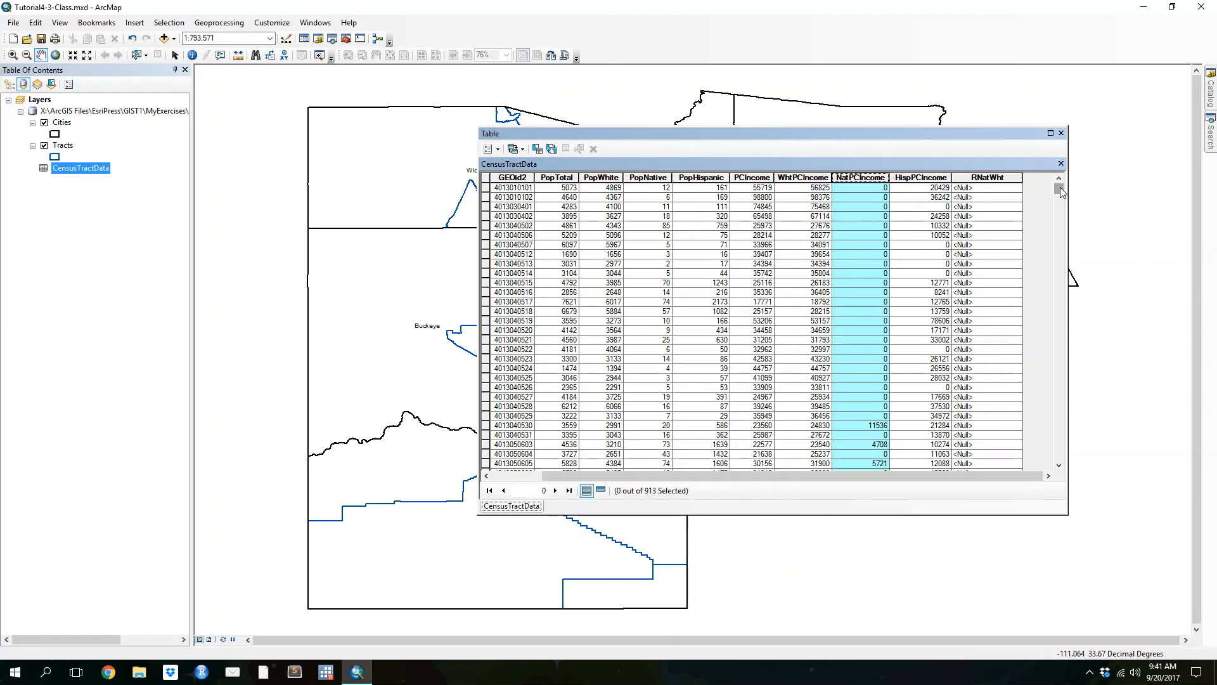
left_click(994, 283)
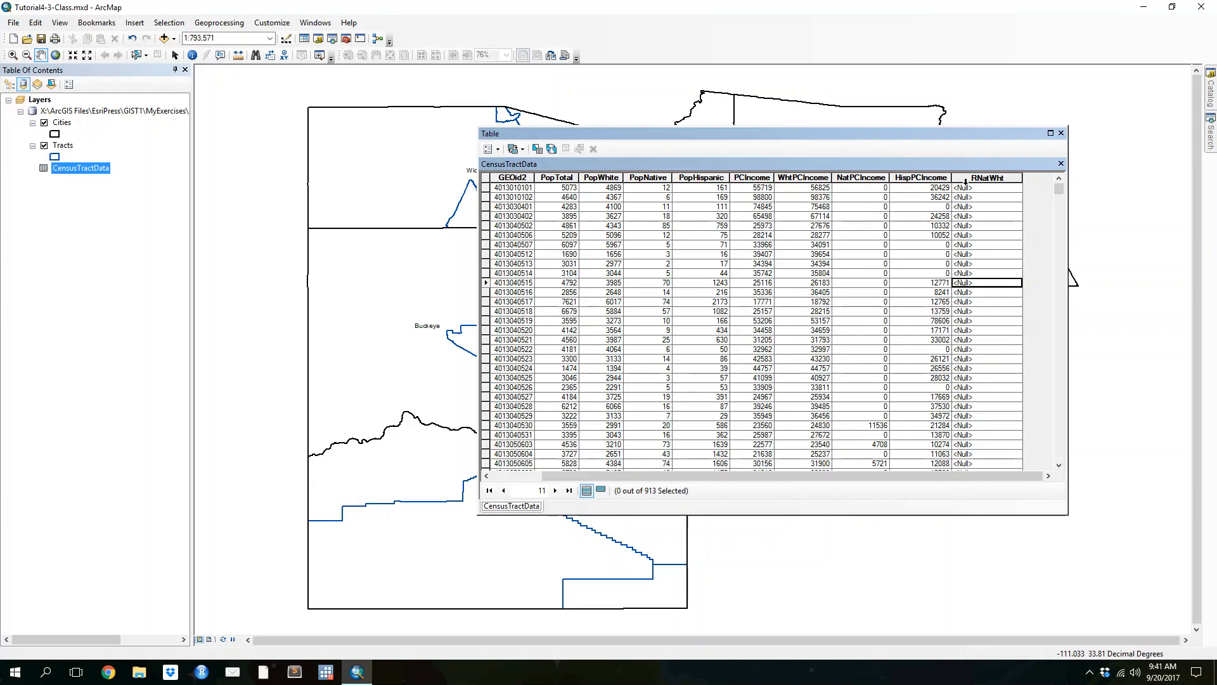
left_click(489, 149)
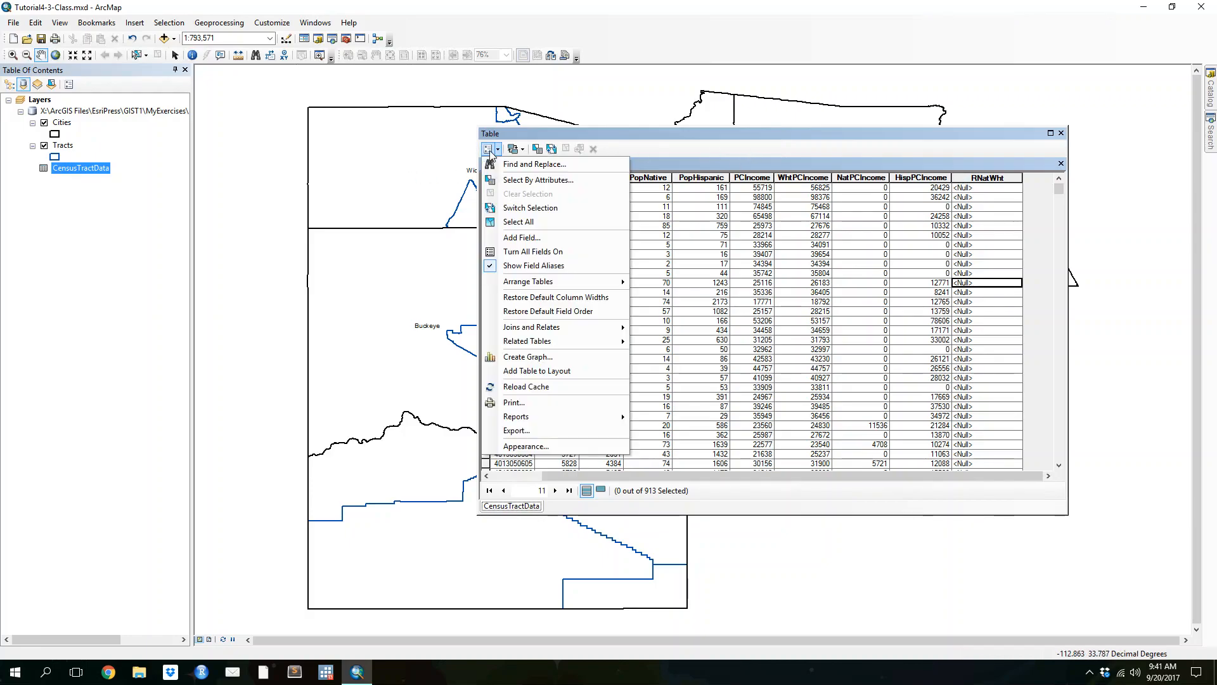
left_click(536, 180)
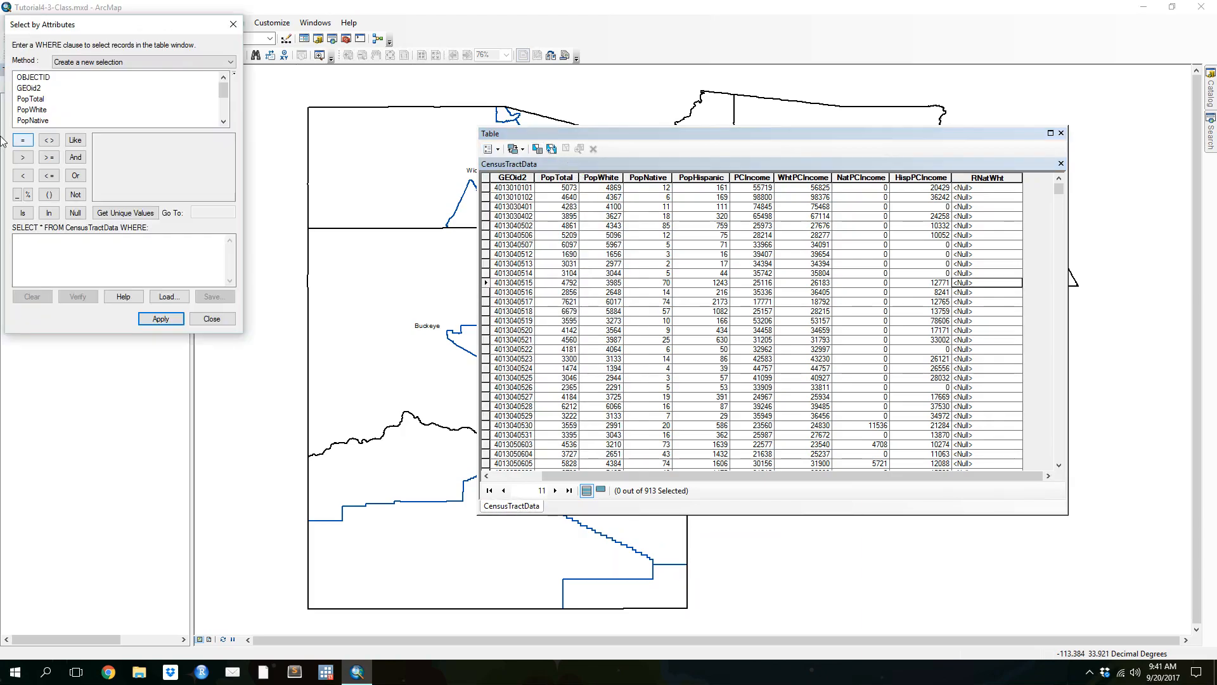
left_click_drag(69, 28, 320, 93)
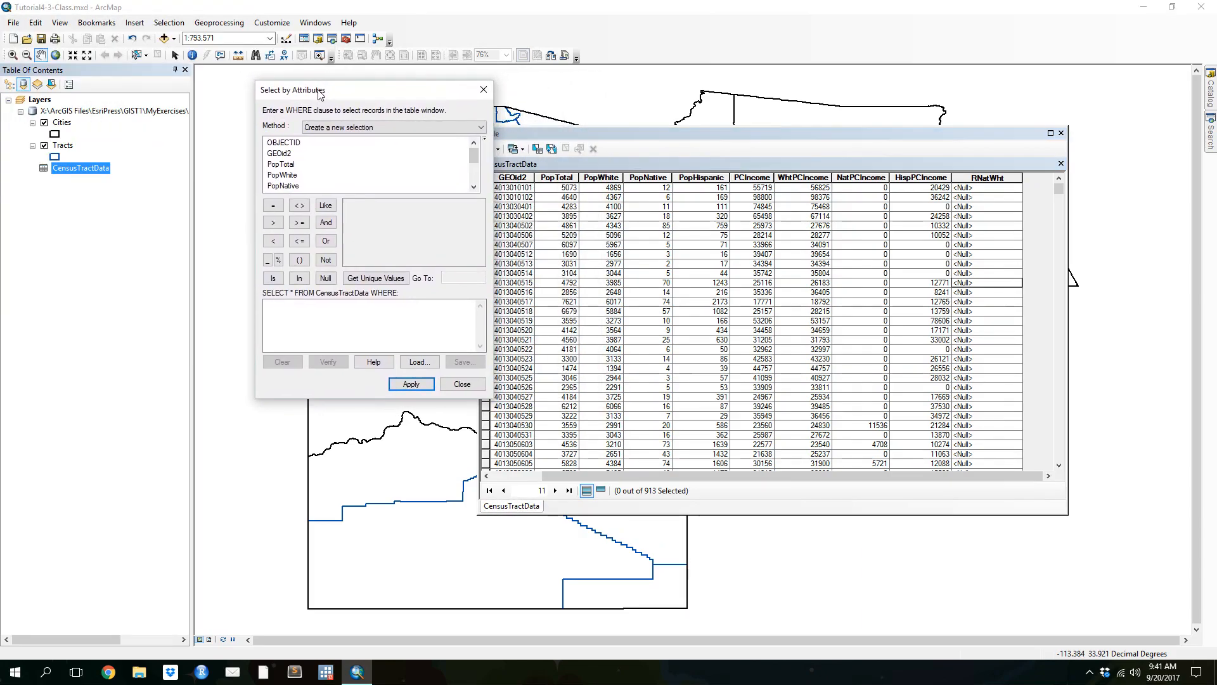
left_click_drag(475, 152, 477, 157)
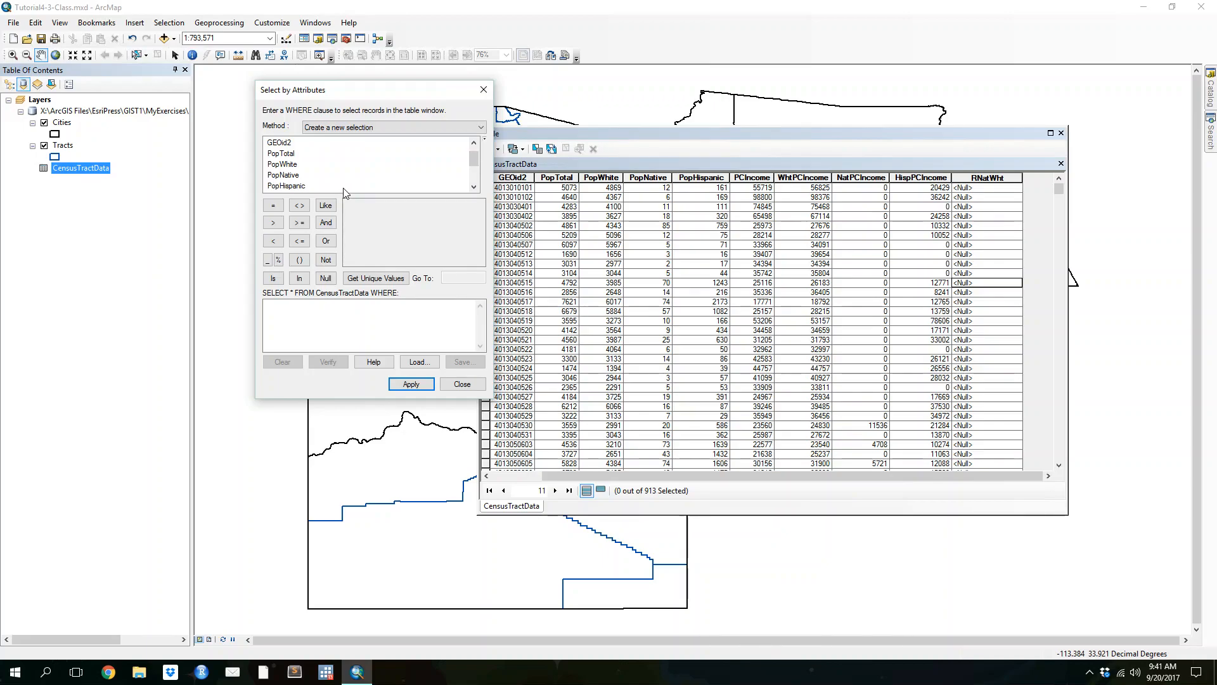
scroll(374, 180, "down", 2)
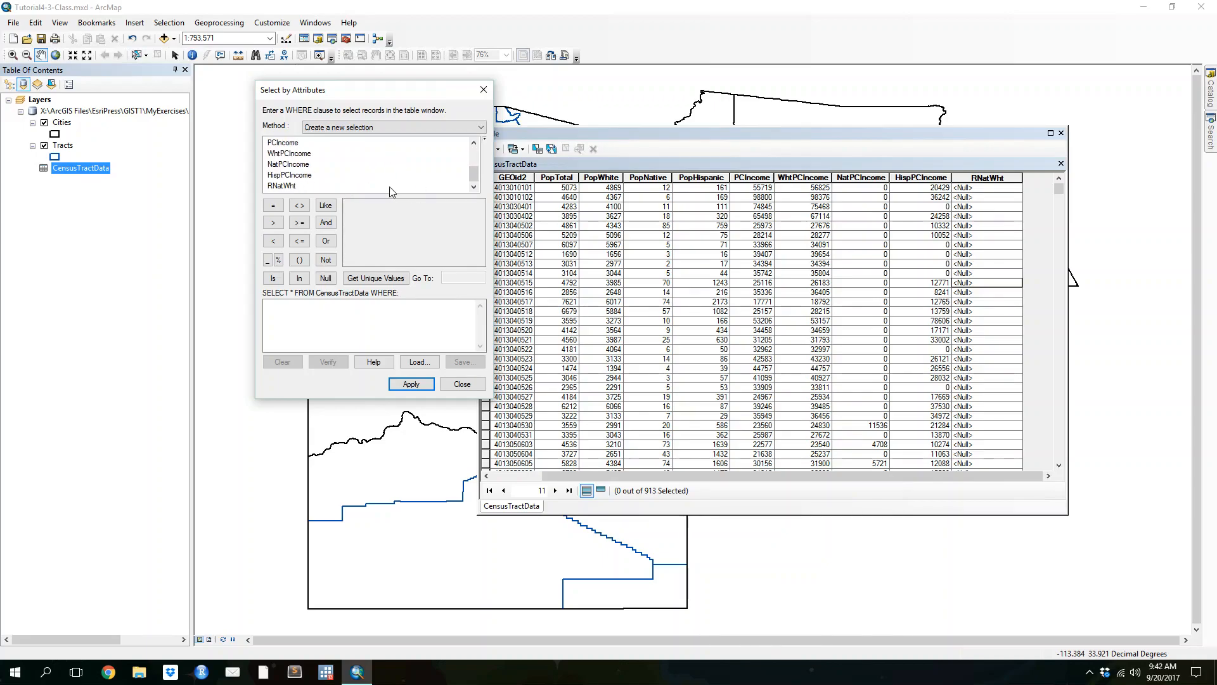
left_click(468, 384)
left_click(857, 178)
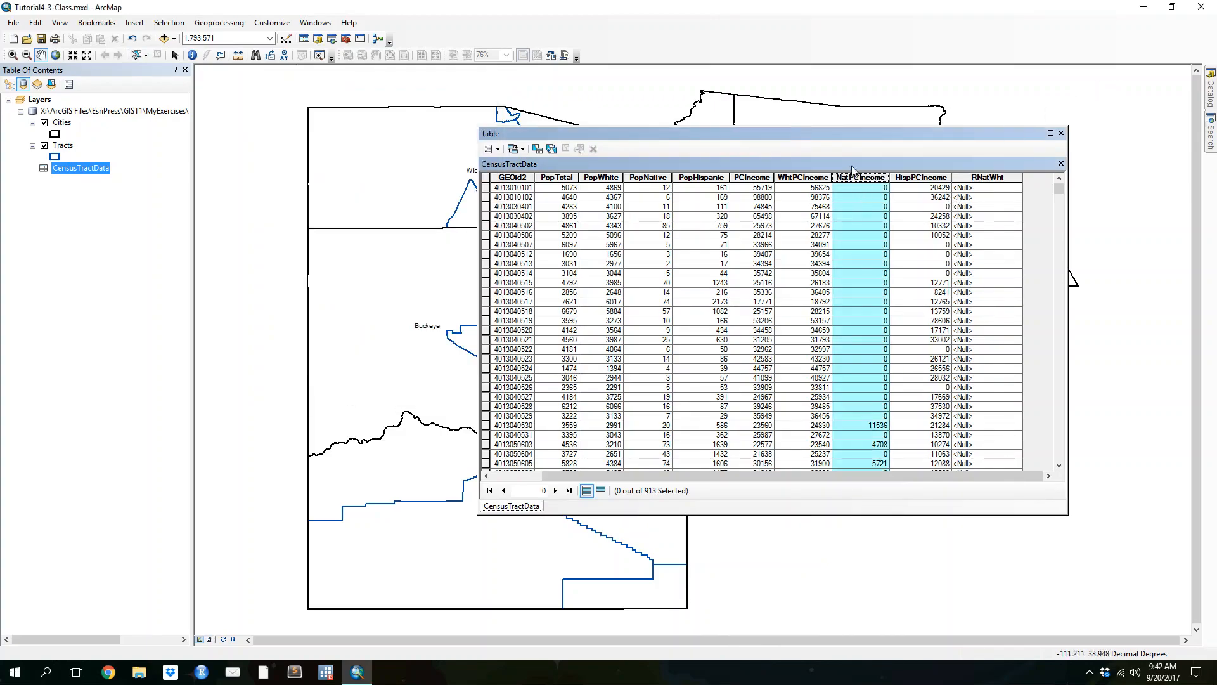
left_click(799, 177)
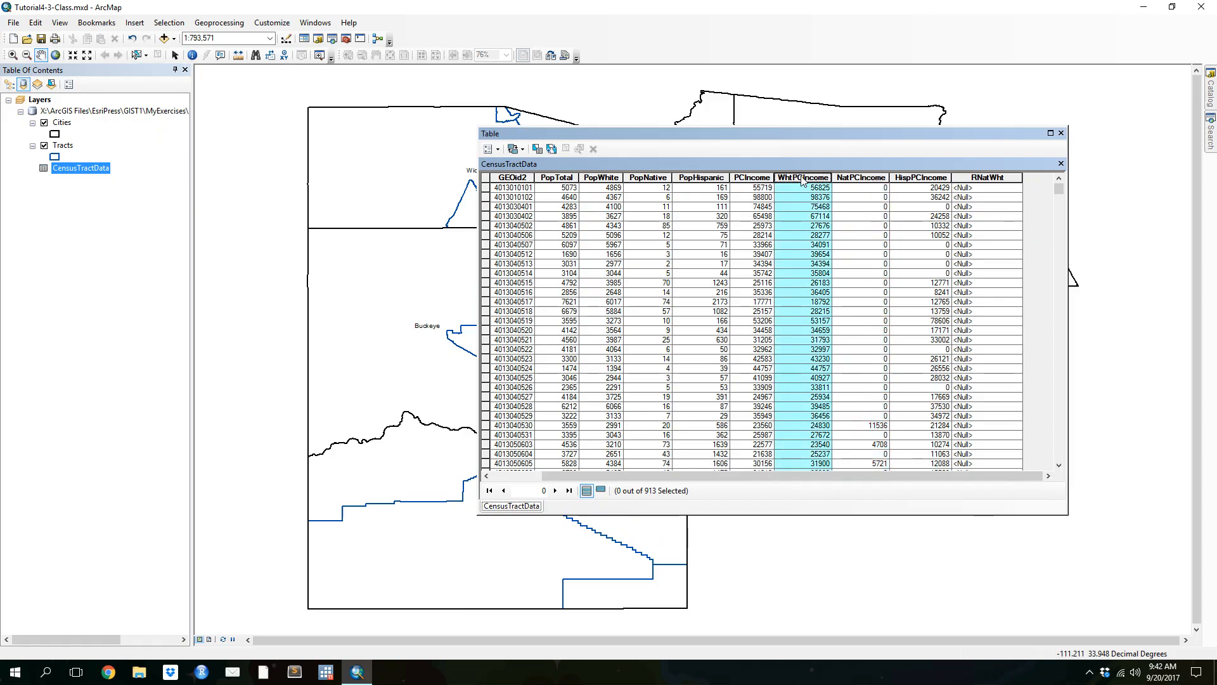
left_click_drag(1058, 189, 1057, 304)
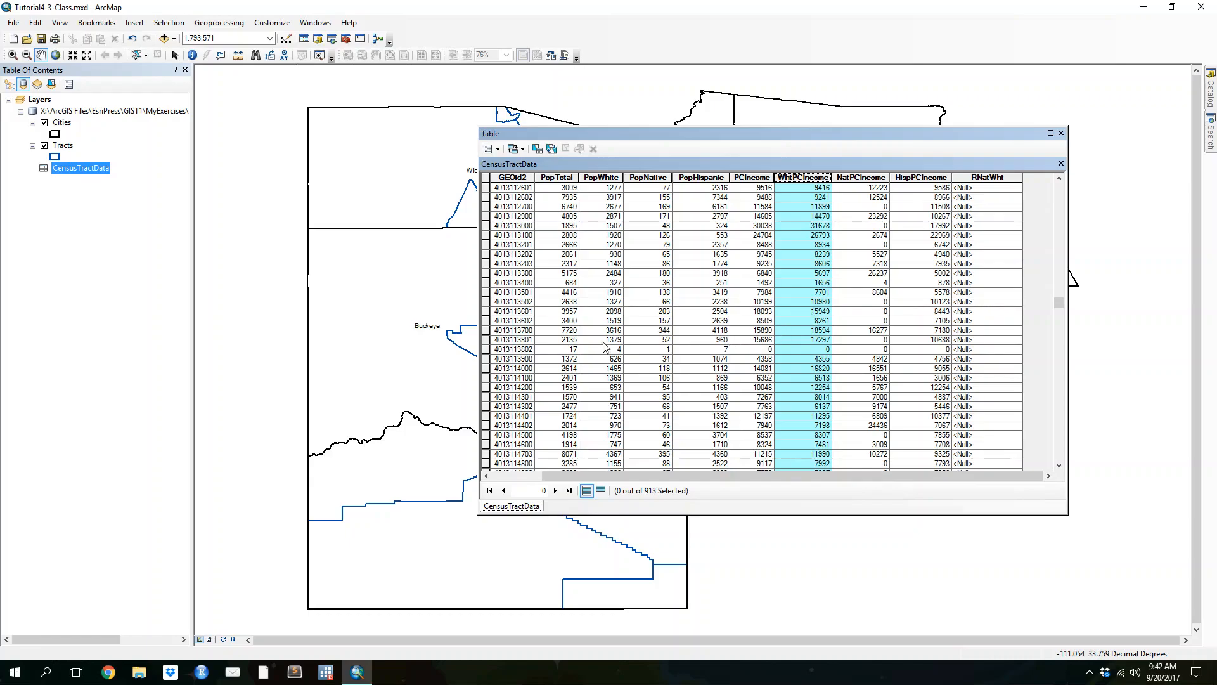
left_click(485, 349)
left_click_drag(797, 139, 602, 160)
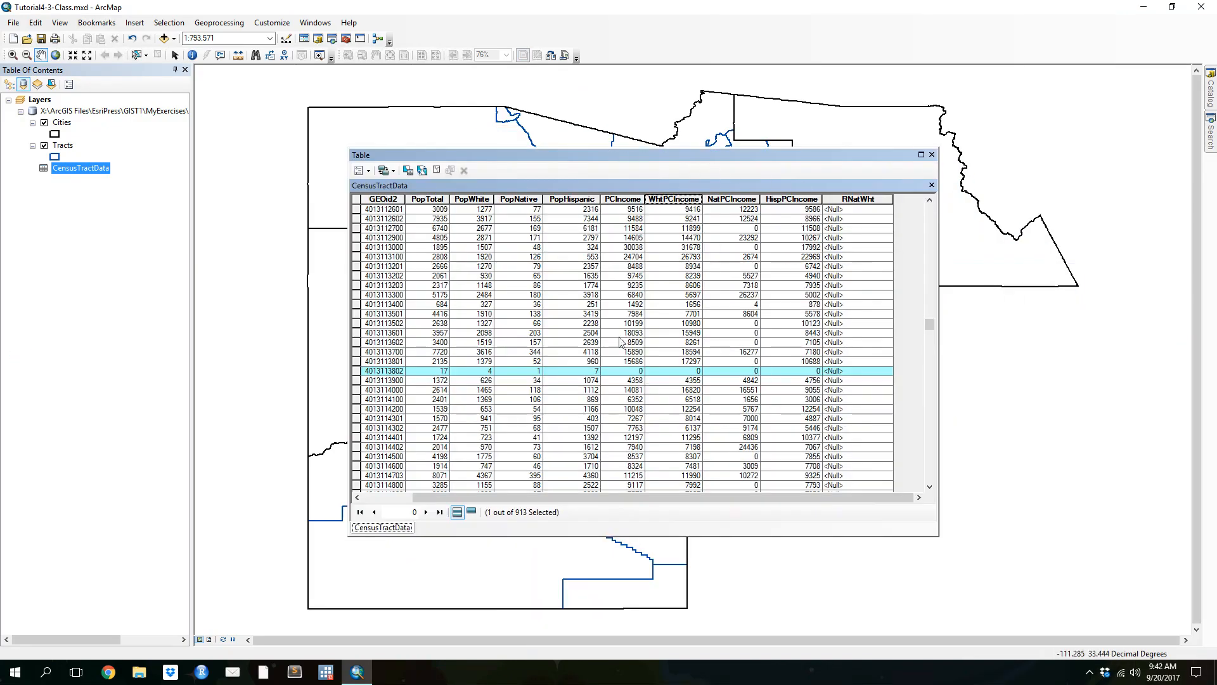
- Clear the current selection and select the CensusTractData records whose WhtPCIncome is greater than 0
left_click(368, 170)
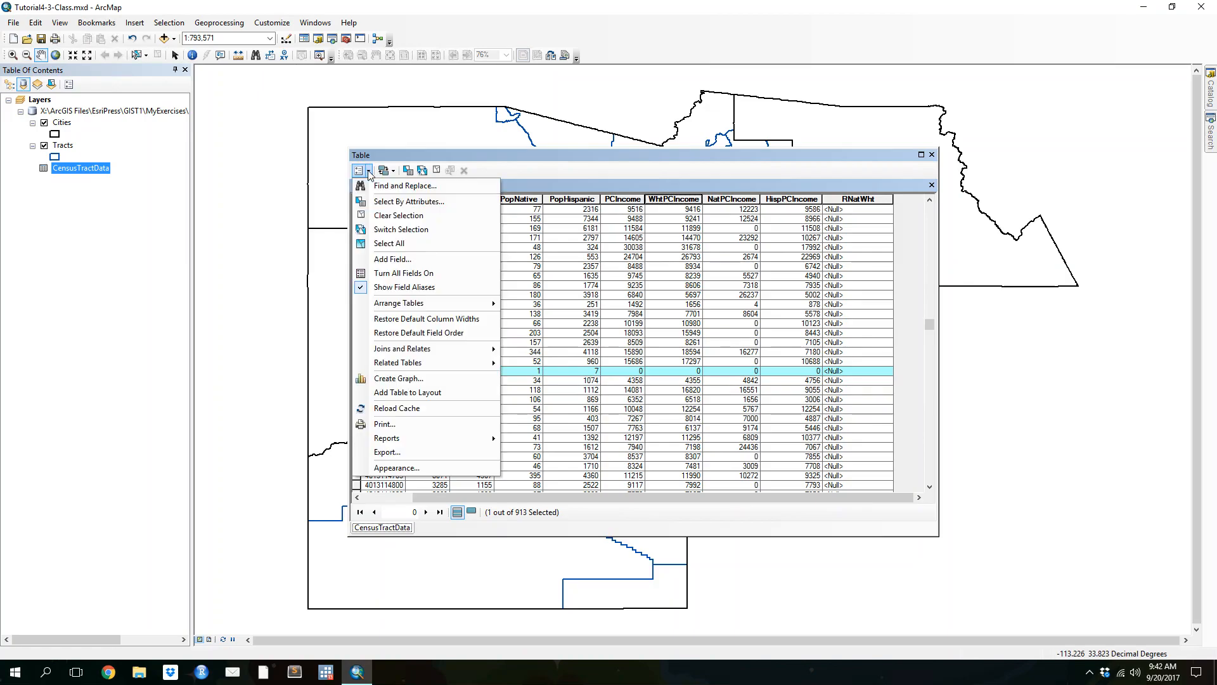
left_click(398, 216)
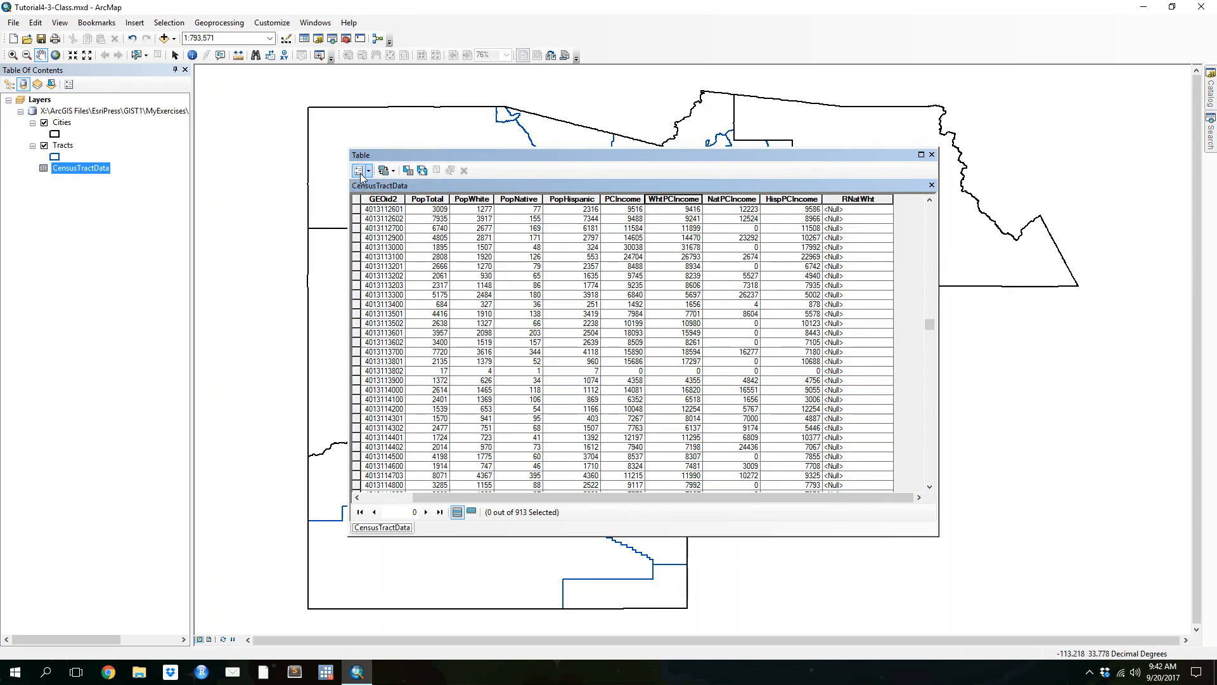
left_click(359, 171)
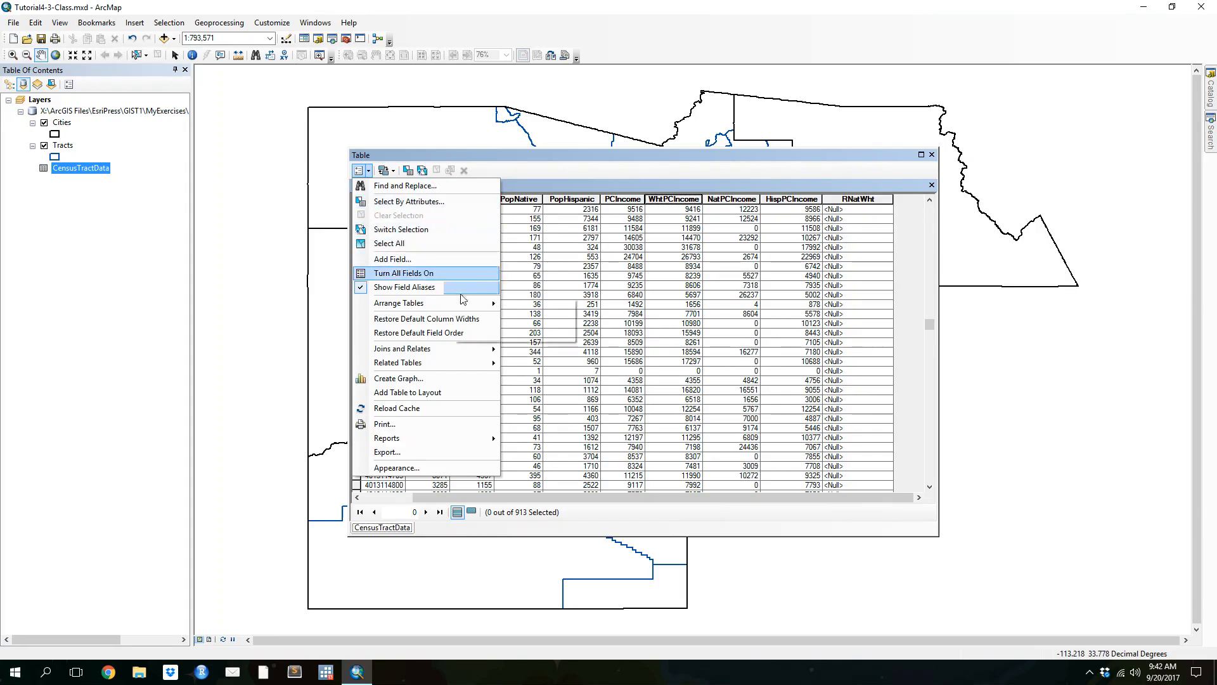
left_click(414, 201)
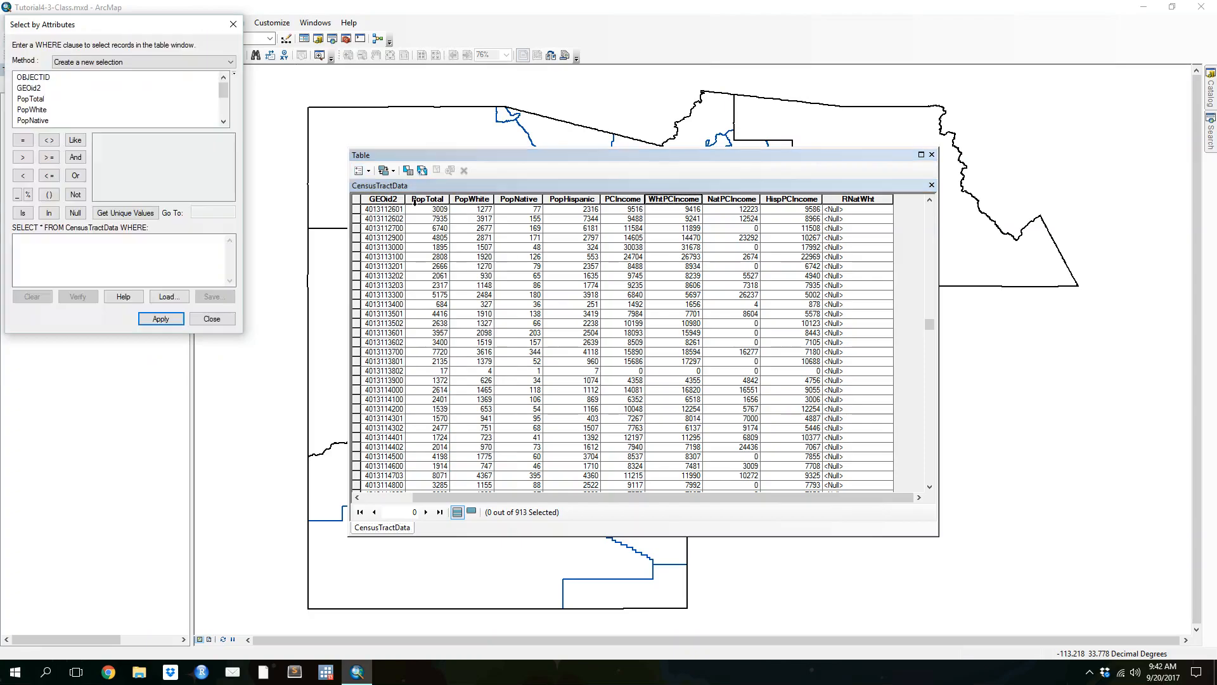
left_click_drag(73, 23, 720, 179)
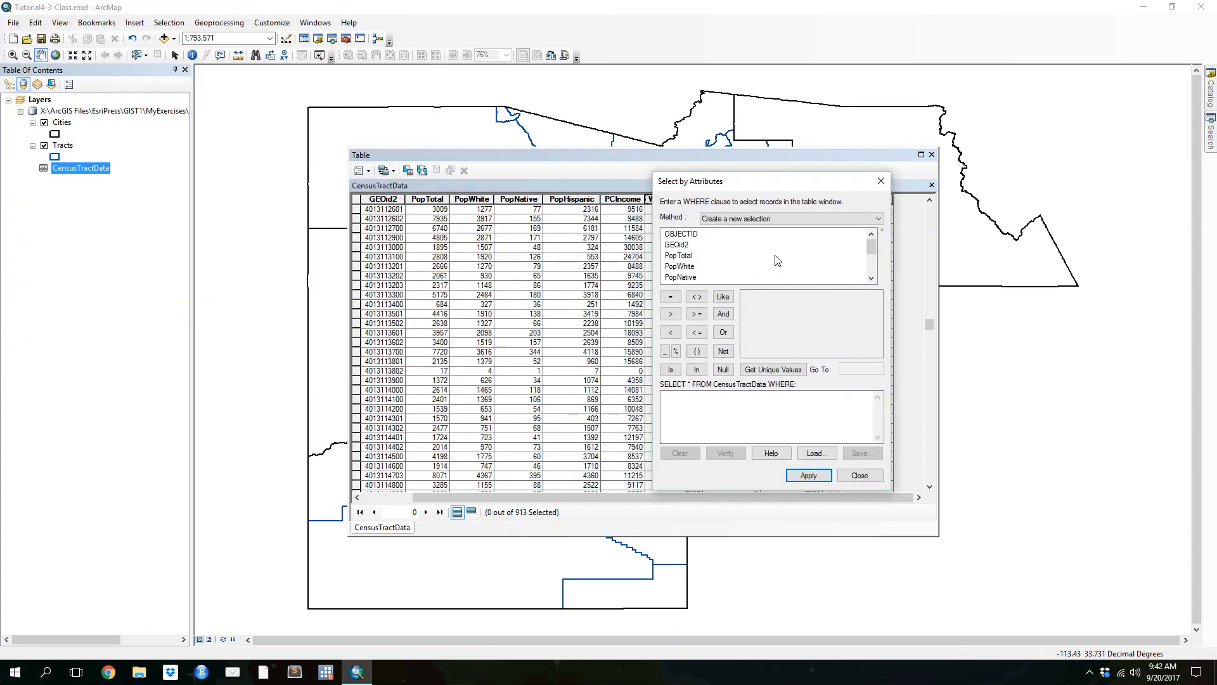
scroll(777, 258, "down", 1)
scroll(722, 269, "down", 1)
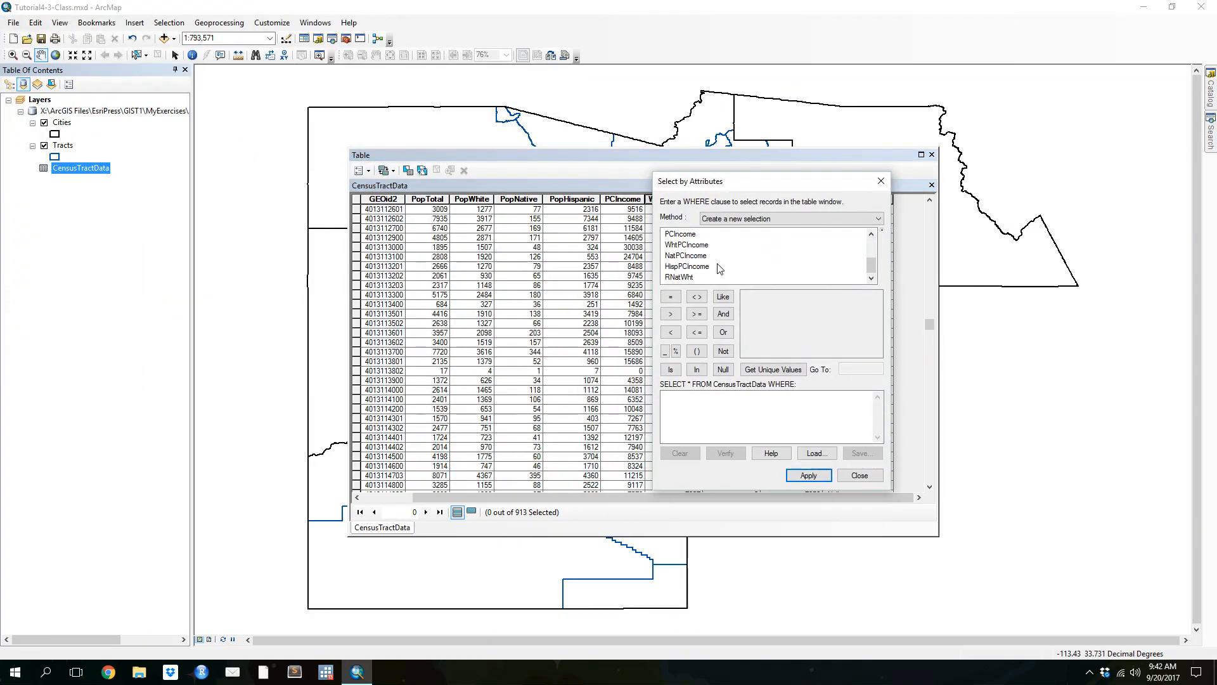
double_click(682, 245)
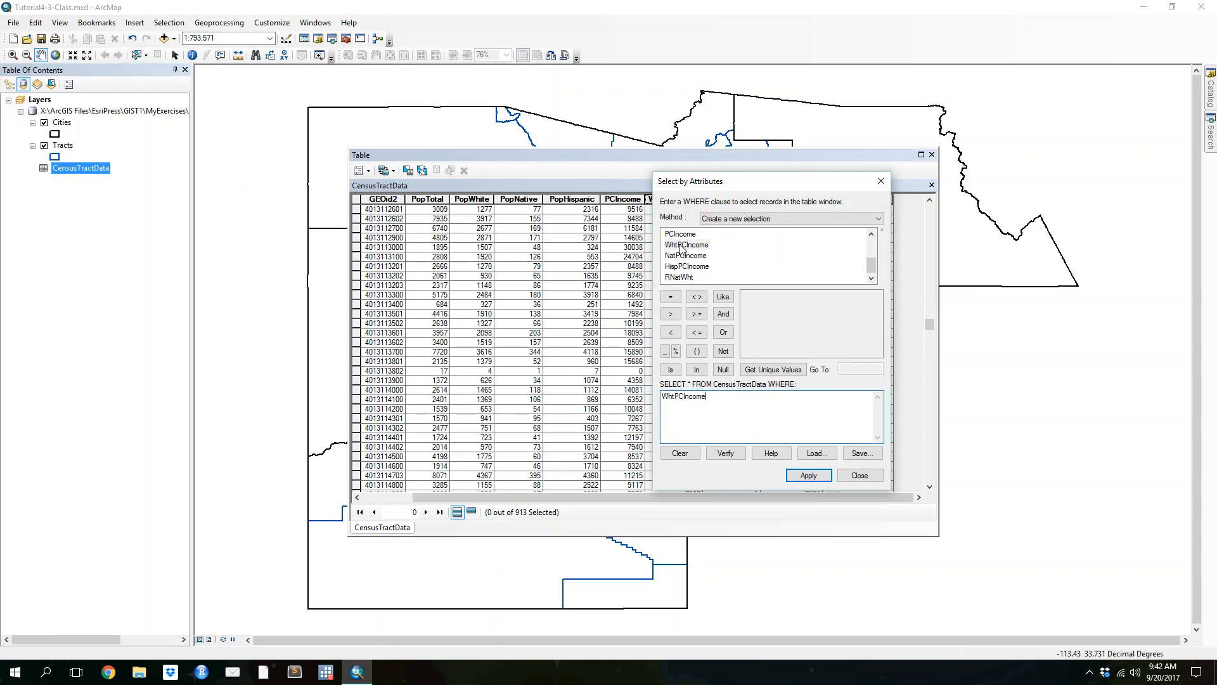
left_click(670, 314)
left_click(808, 475)
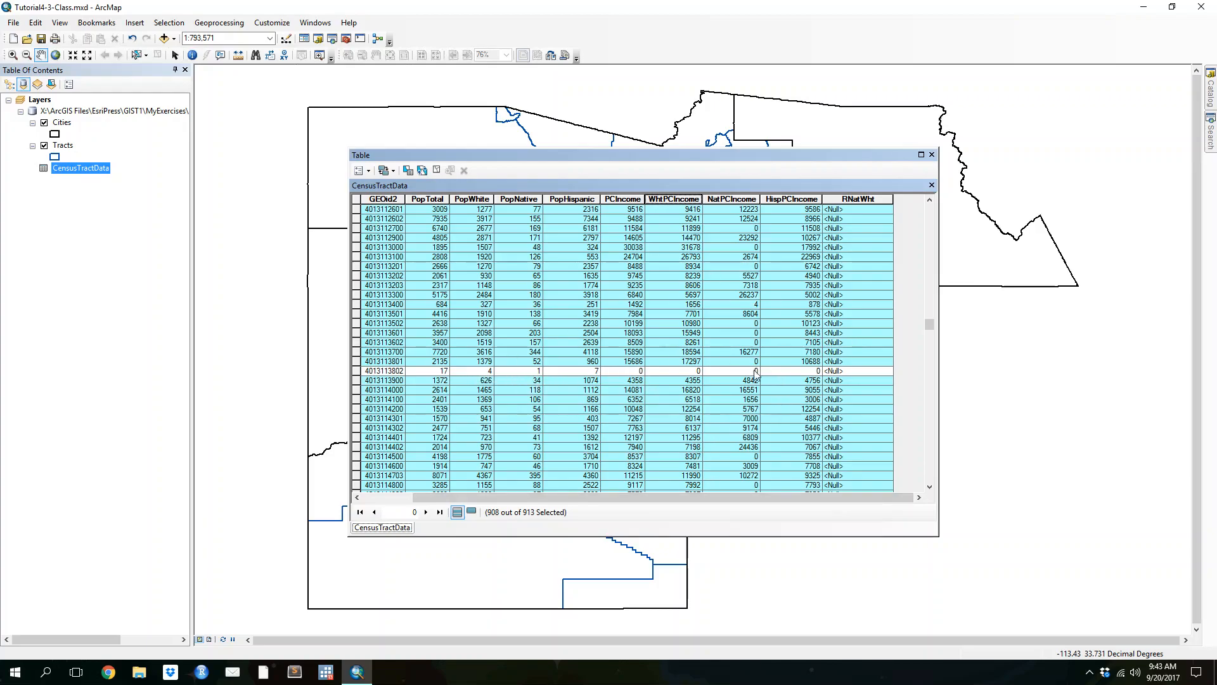
- Calculate the RNatWht field of the selected records as [NatPCIncome] / [WhtPCIncome]
left_click_drag(932, 327, 925, 211)
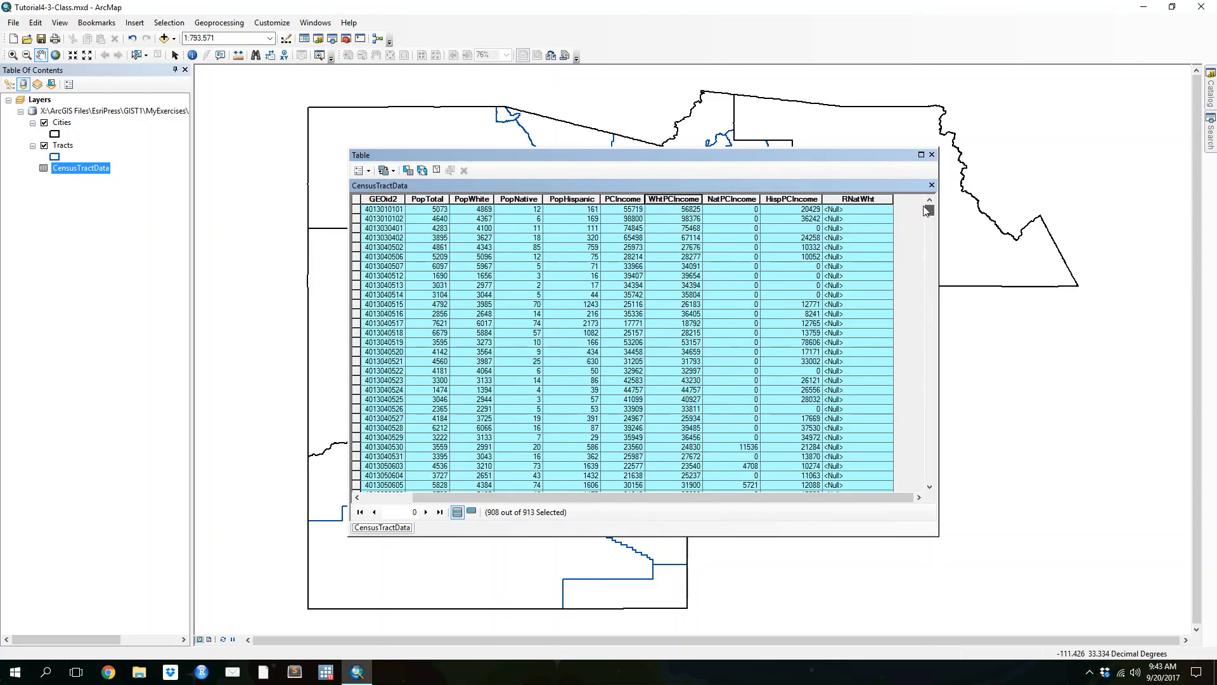
right_click(863, 198)
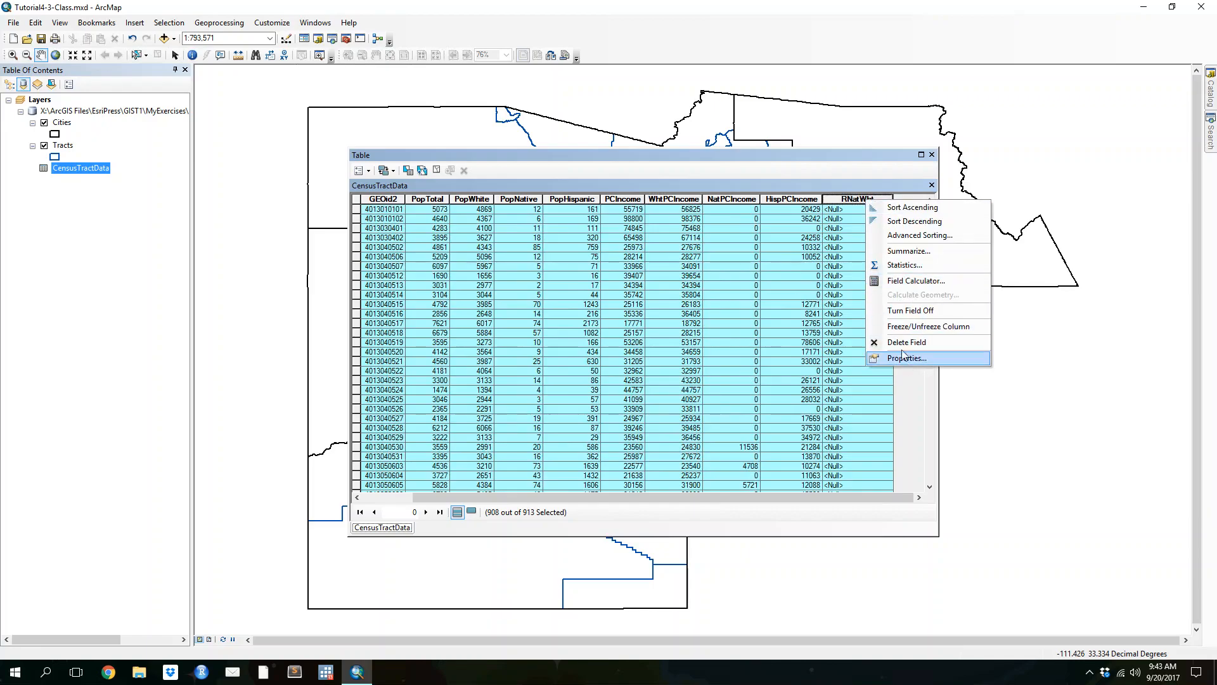
left_click(910, 280)
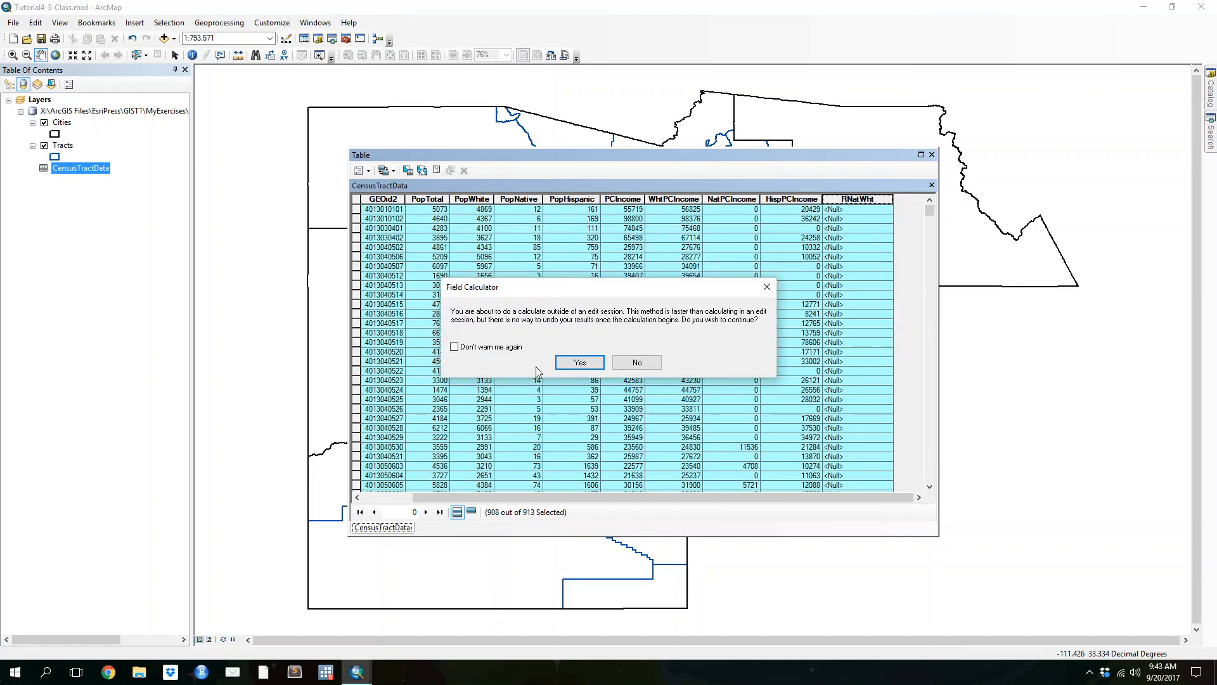
left_click(577, 359)
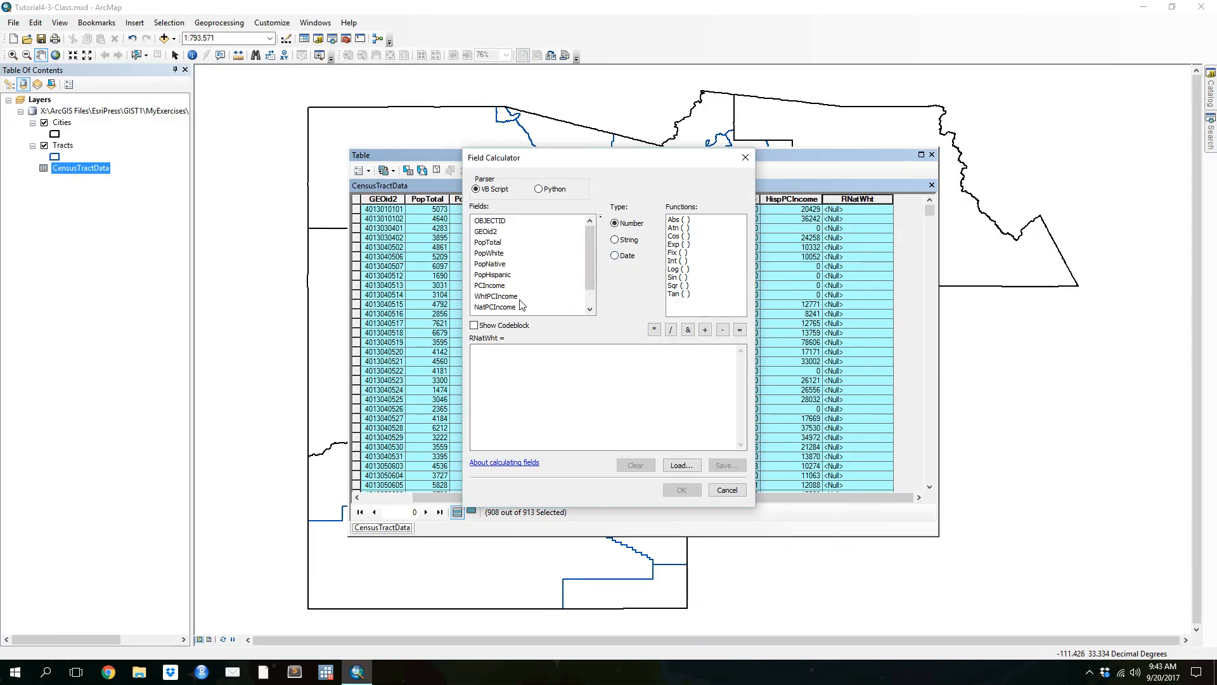
double_click(502, 308)
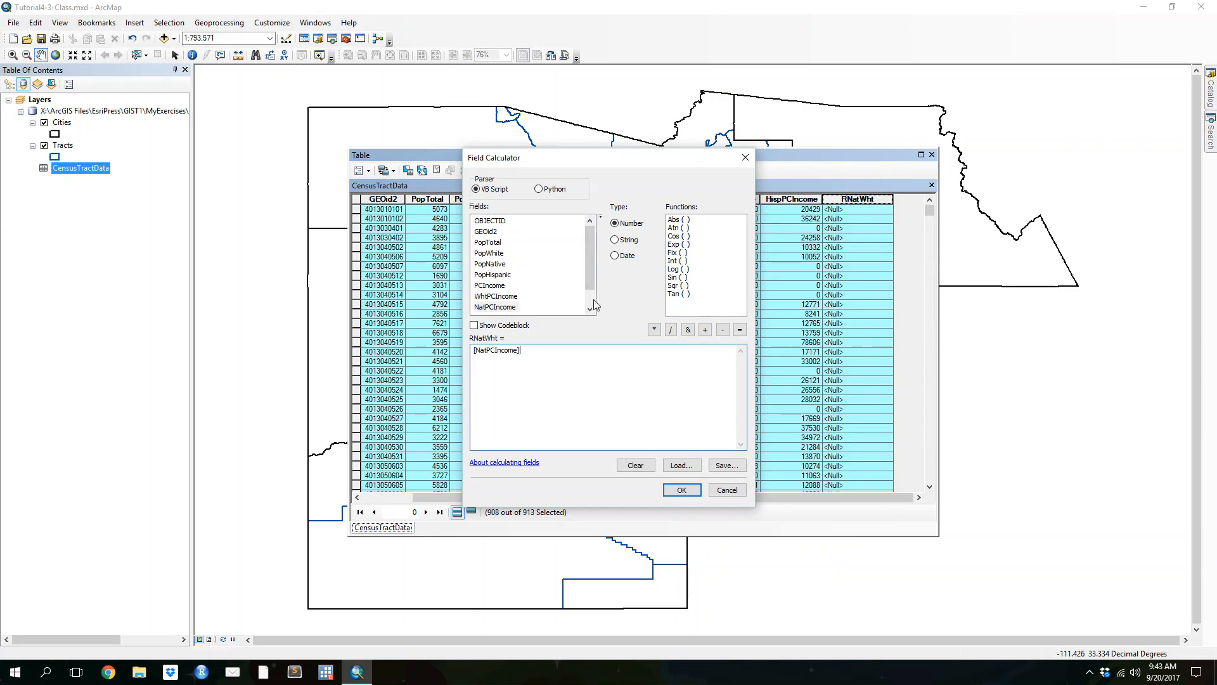
left_click(670, 329)
double_click(496, 296)
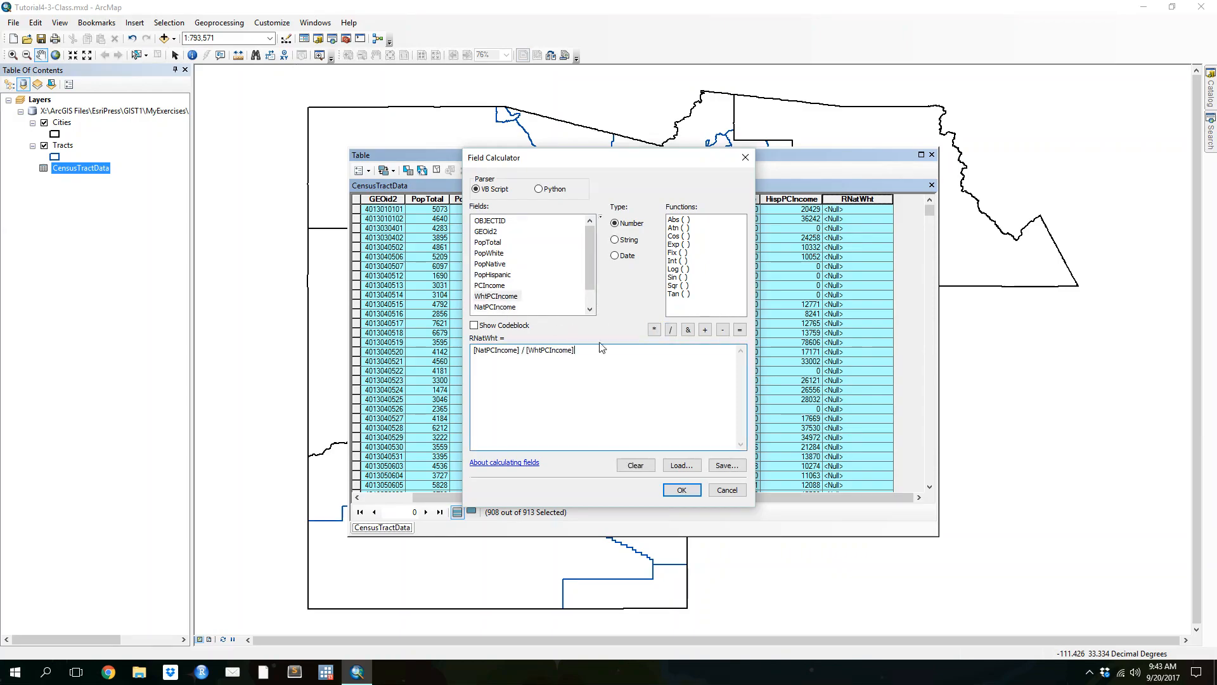
left_click(681, 488)
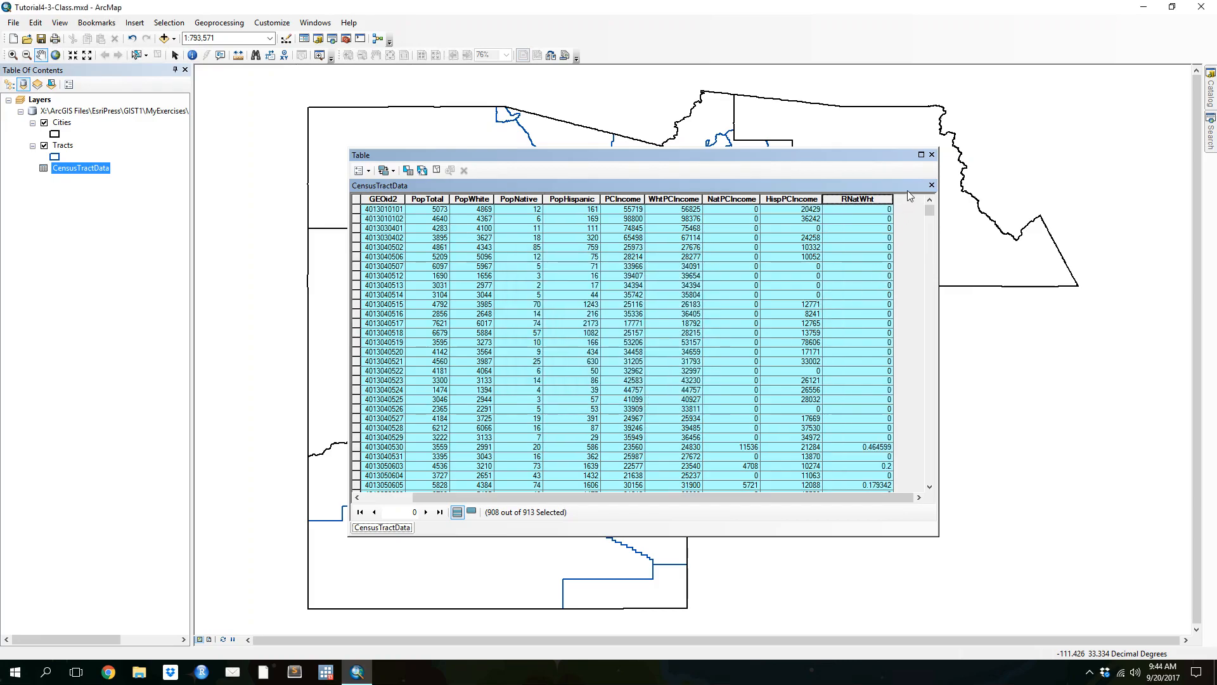
left_click_drag(930, 211, 930, 325)
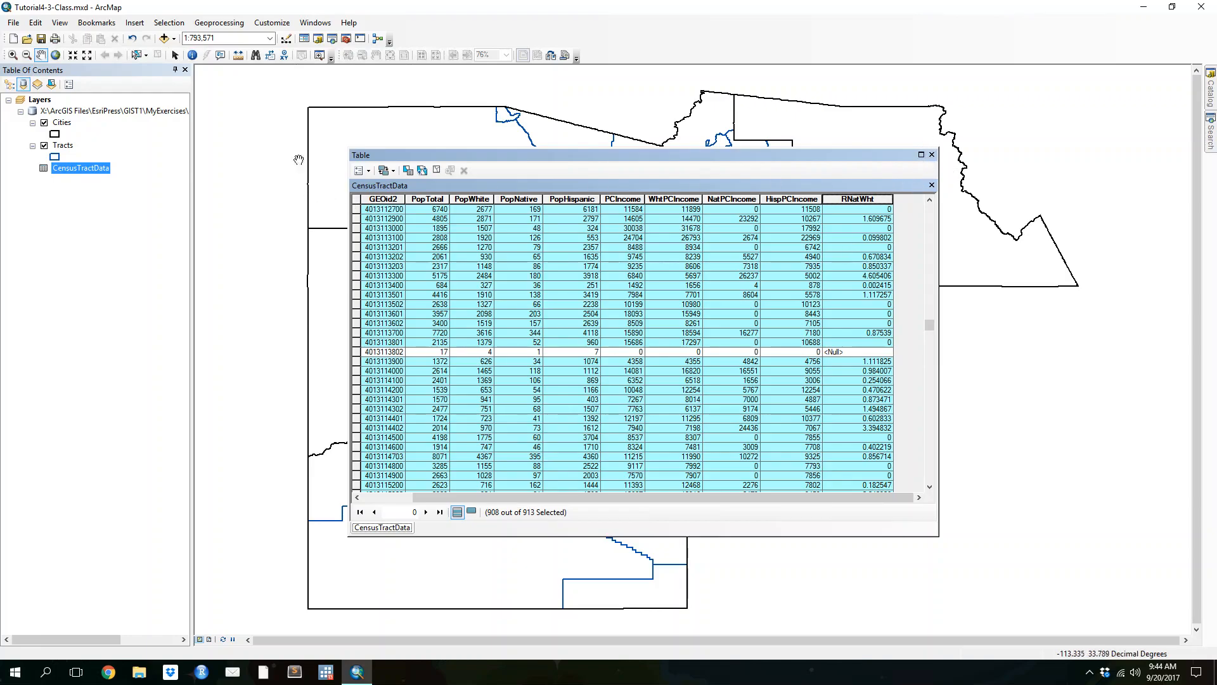
left_click(146, 56)
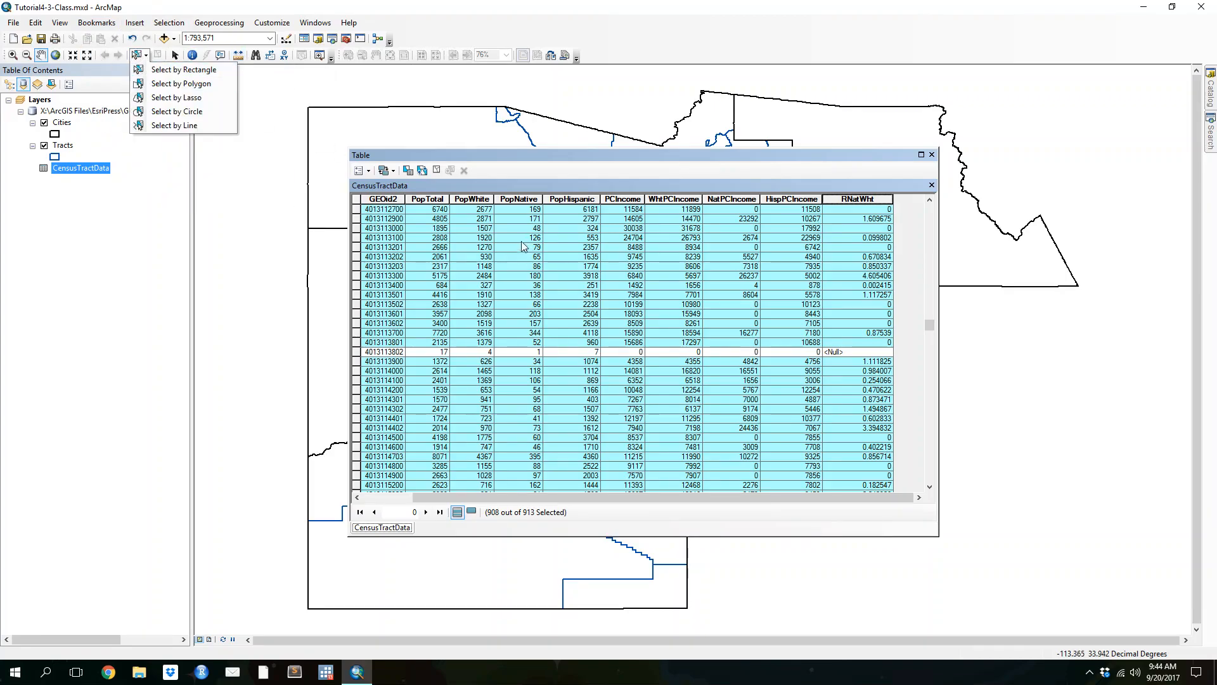
left_click(366, 173)
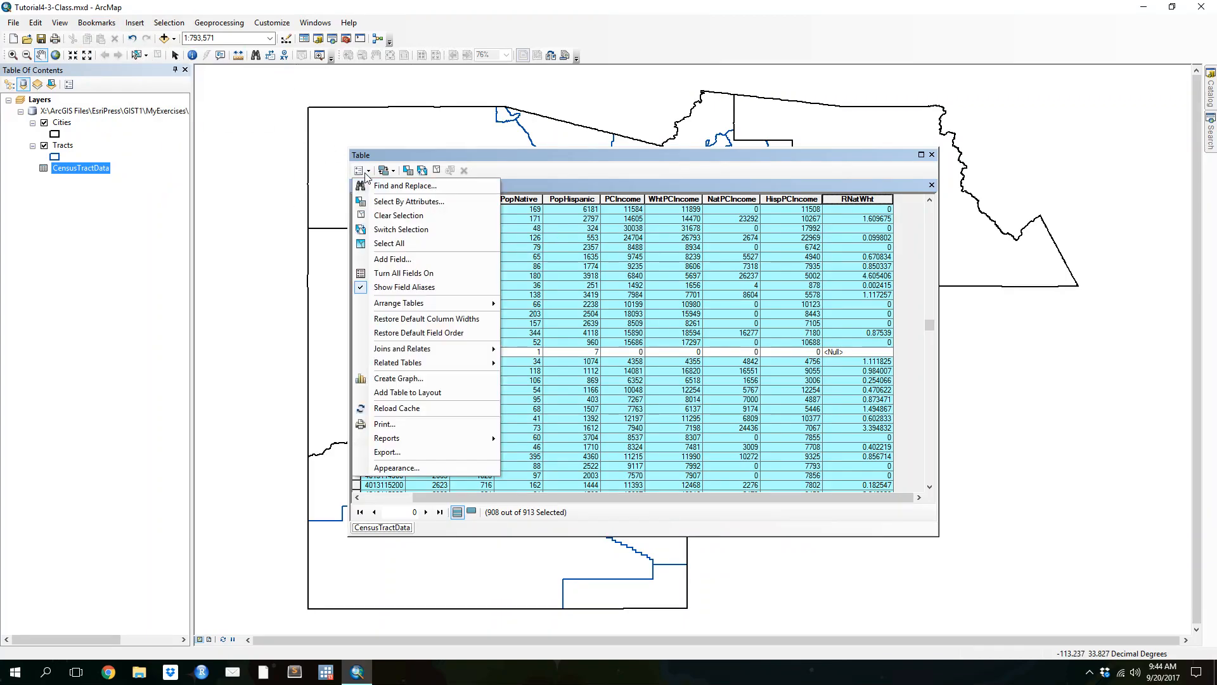
left_click(393, 215)
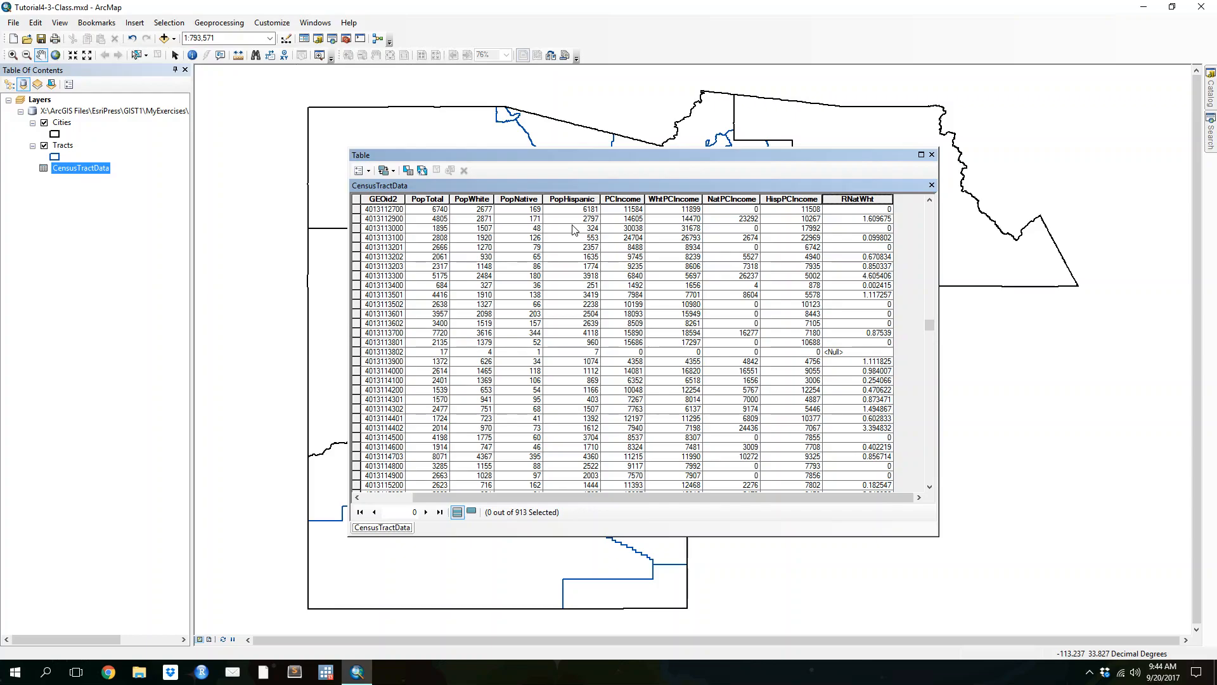
- Add a field named TotPop to CensusTractData
left_click(359, 171)
left_click(388, 259)
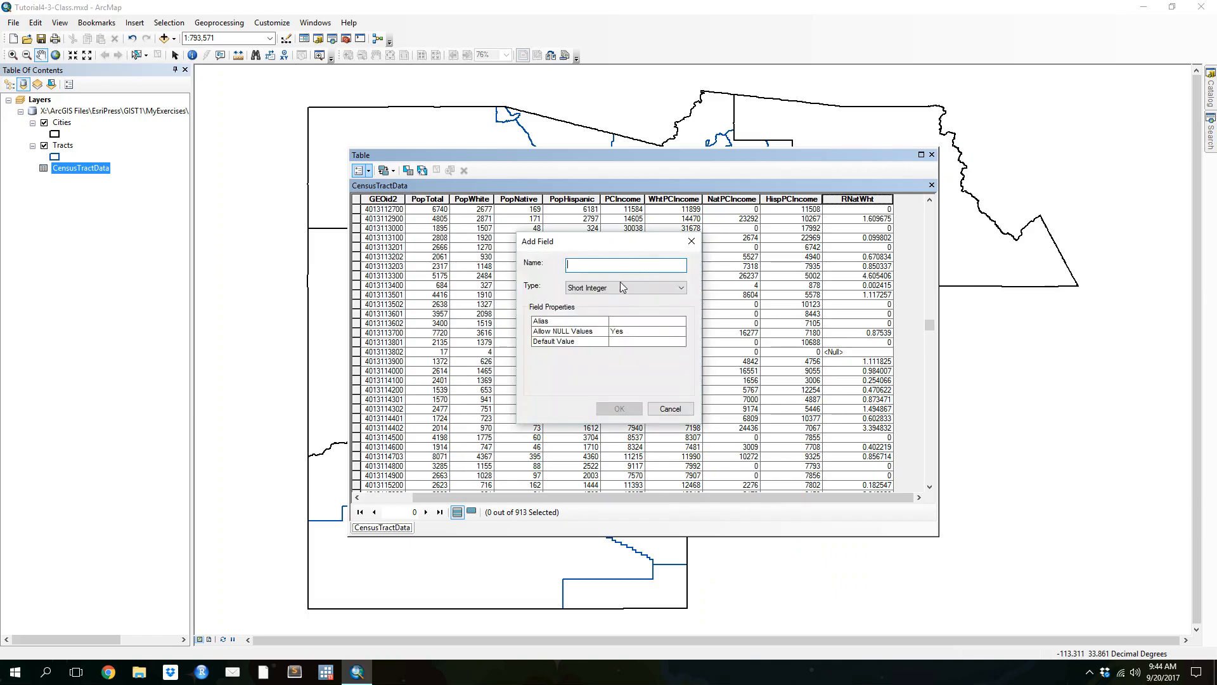
type("TotPop")
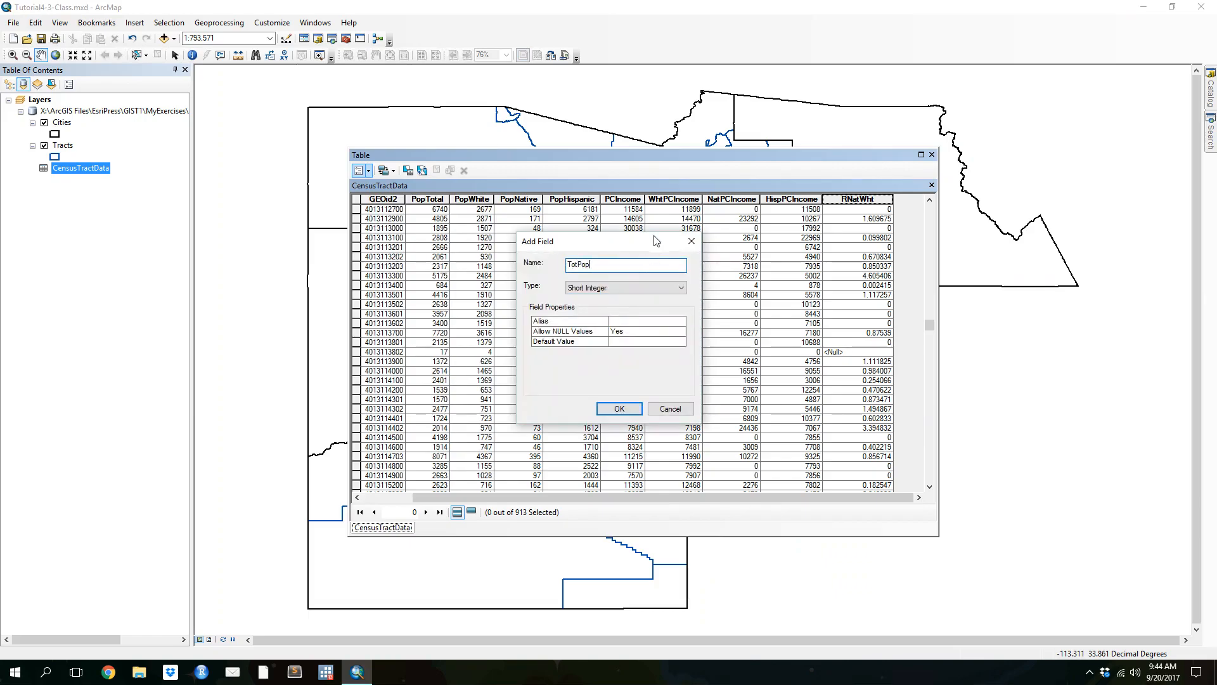
left_click(634, 287)
left_click(594, 322)
left_click(619, 409)
- Build the TotPop expression [PopWhite] + [PopNative] + [PopHispanic] in the Field Calculator, and cancel the calculation
right_click(909, 200)
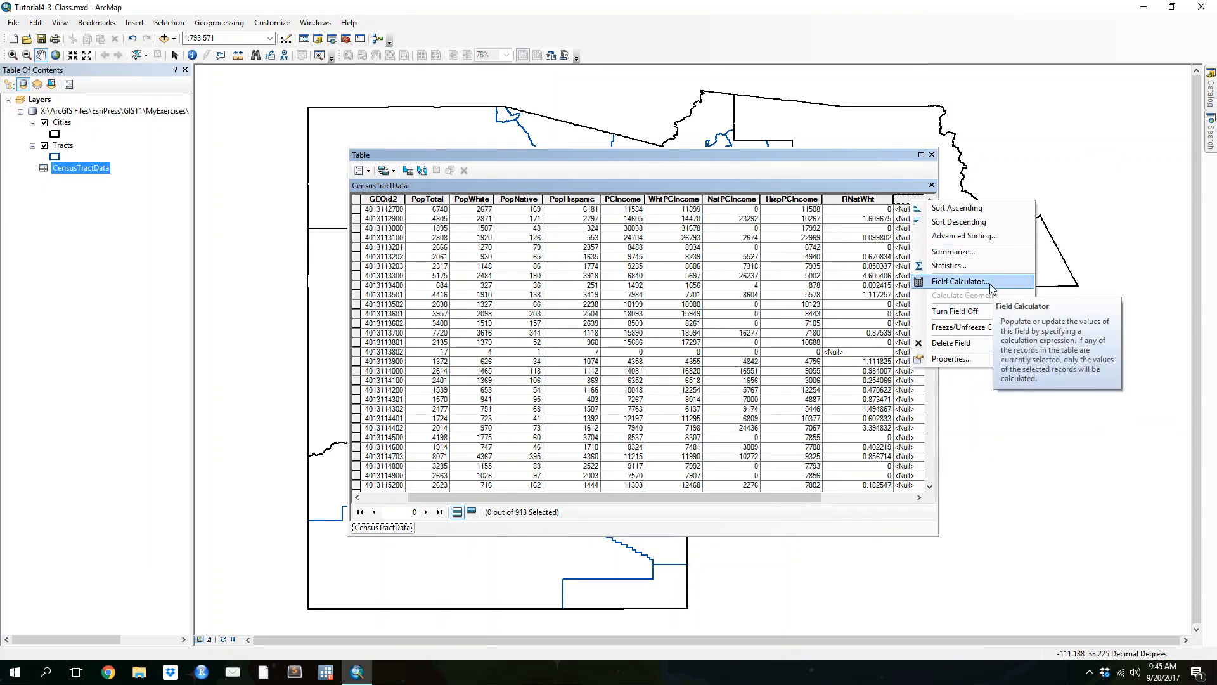
left_click(990, 282)
left_click(580, 362)
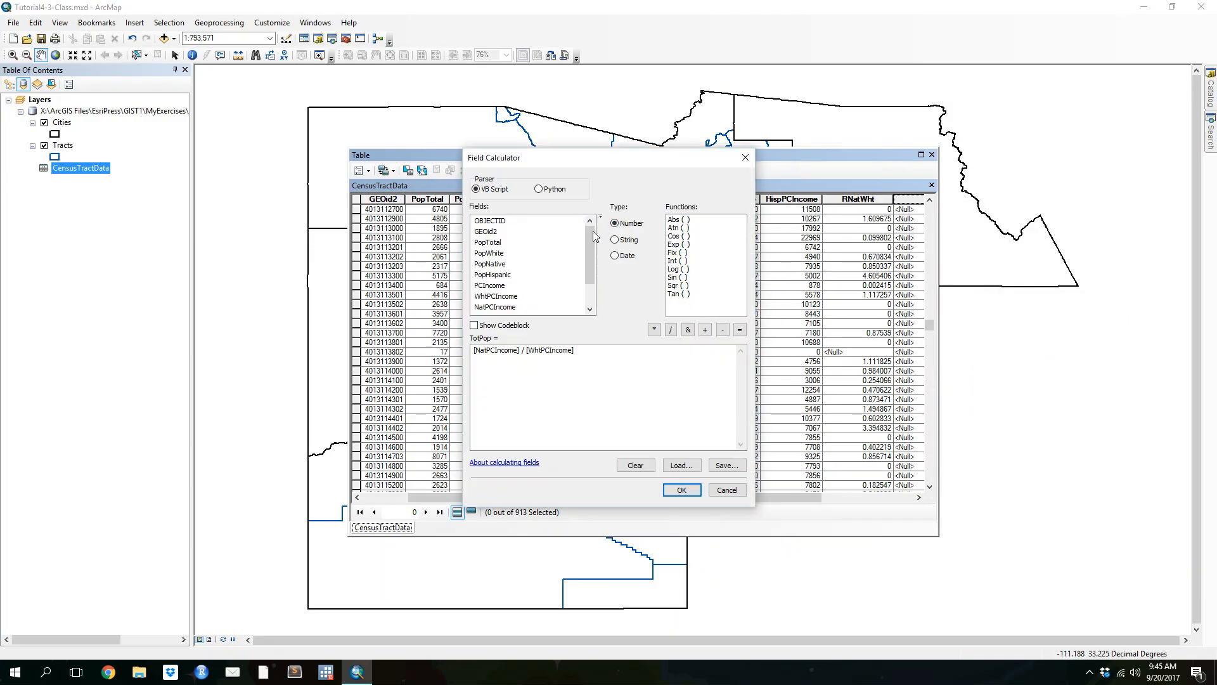
double_click(500, 254)
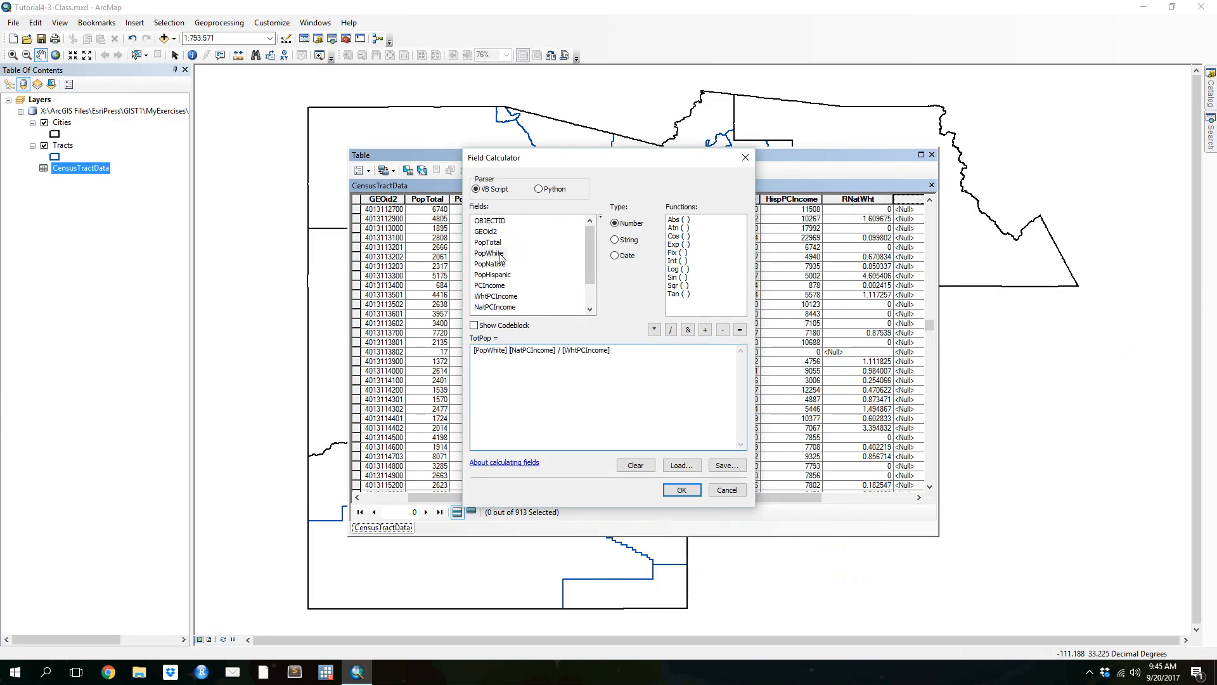
key("ctrl+a")
key("Delete")
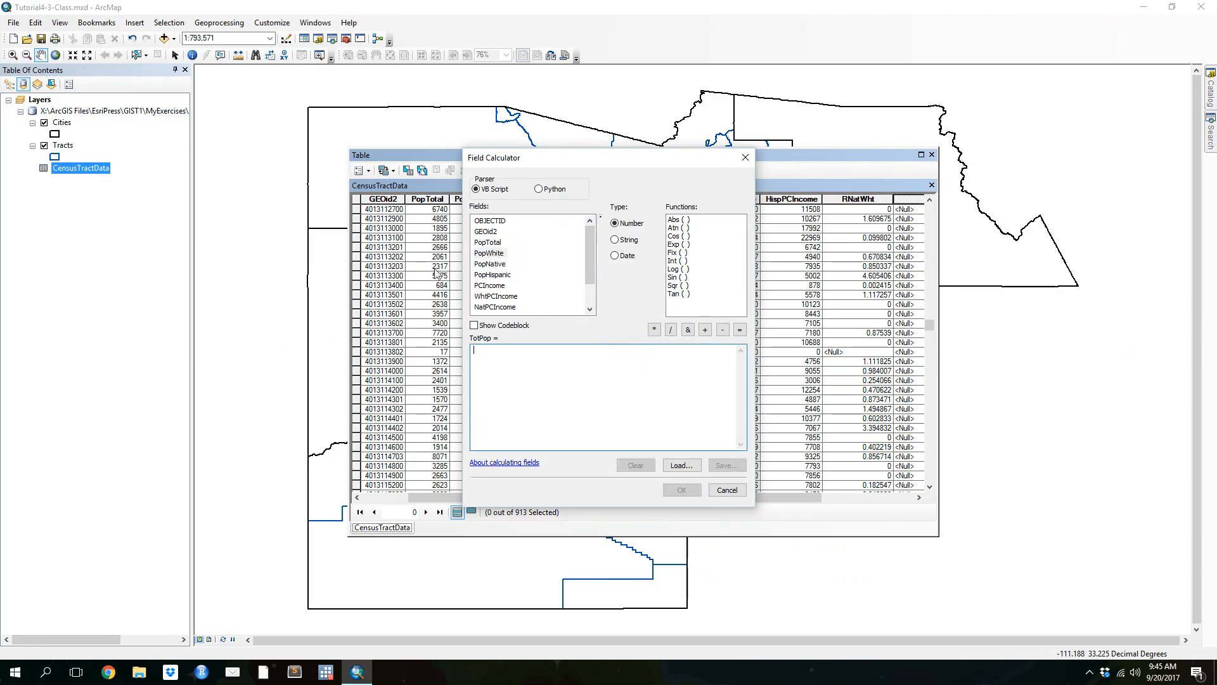
double_click(493, 254)
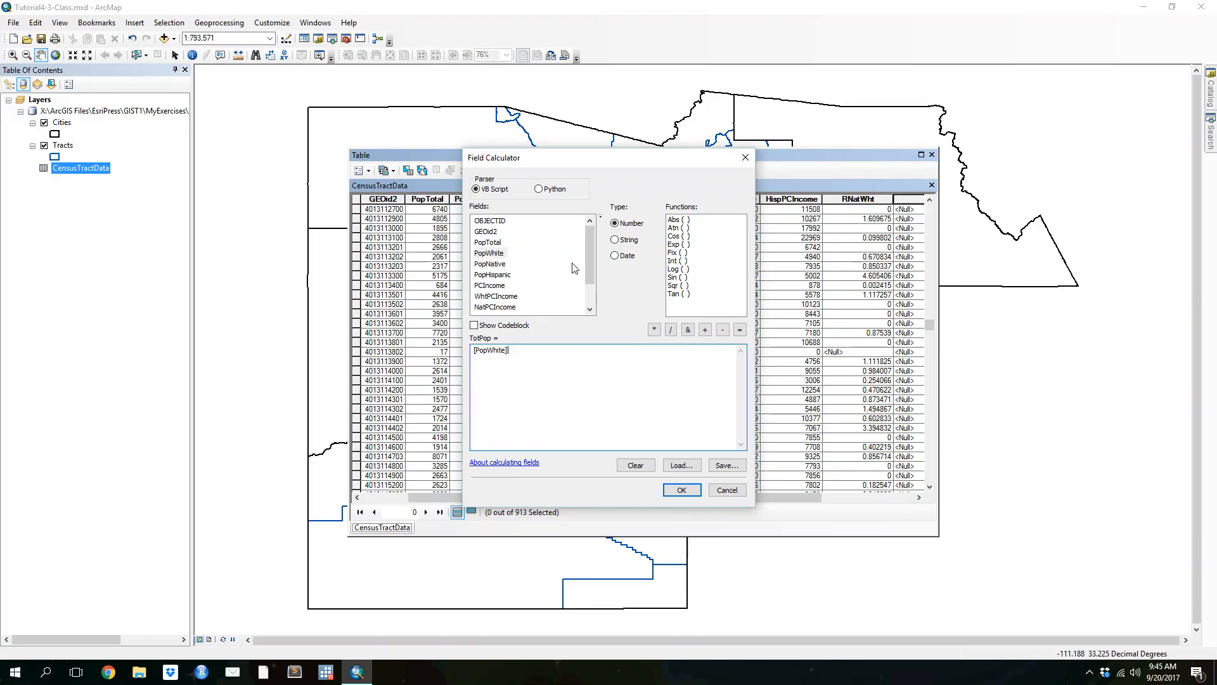
left_click(705, 329)
double_click(492, 264)
left_click(704, 329)
double_click(505, 275)
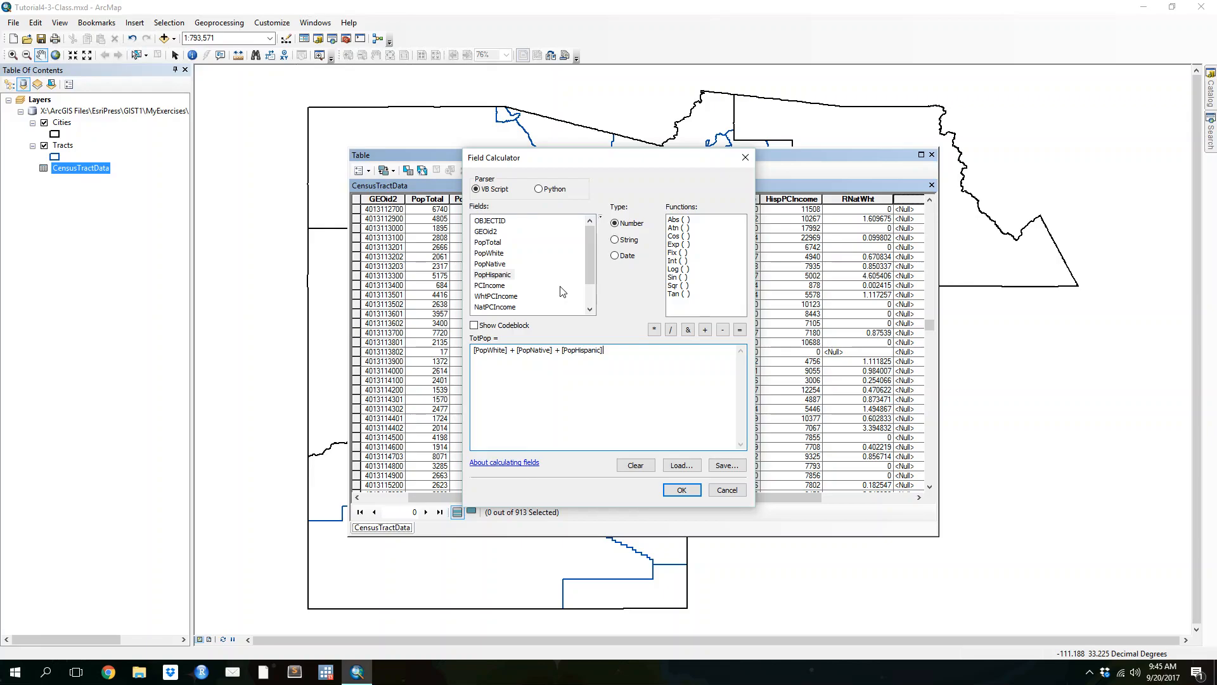
left_click(727, 490)
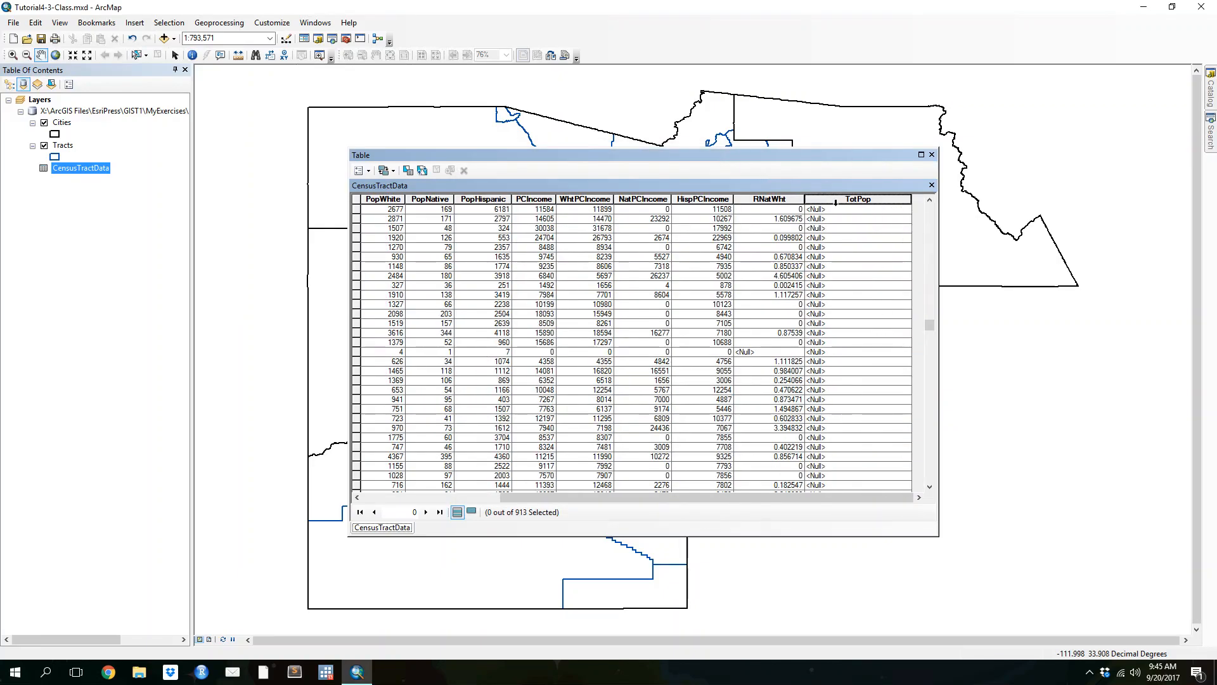
- Delete the TotPop field from CensusTractData
right_click(857, 196)
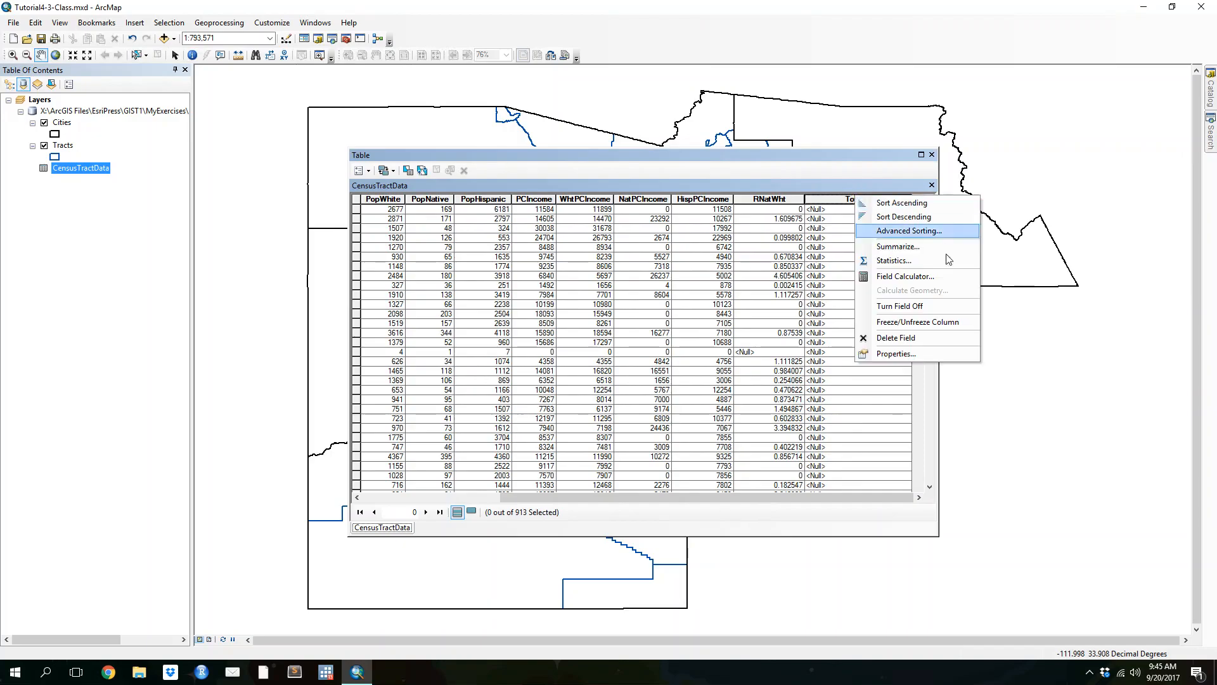
left_click(928, 338)
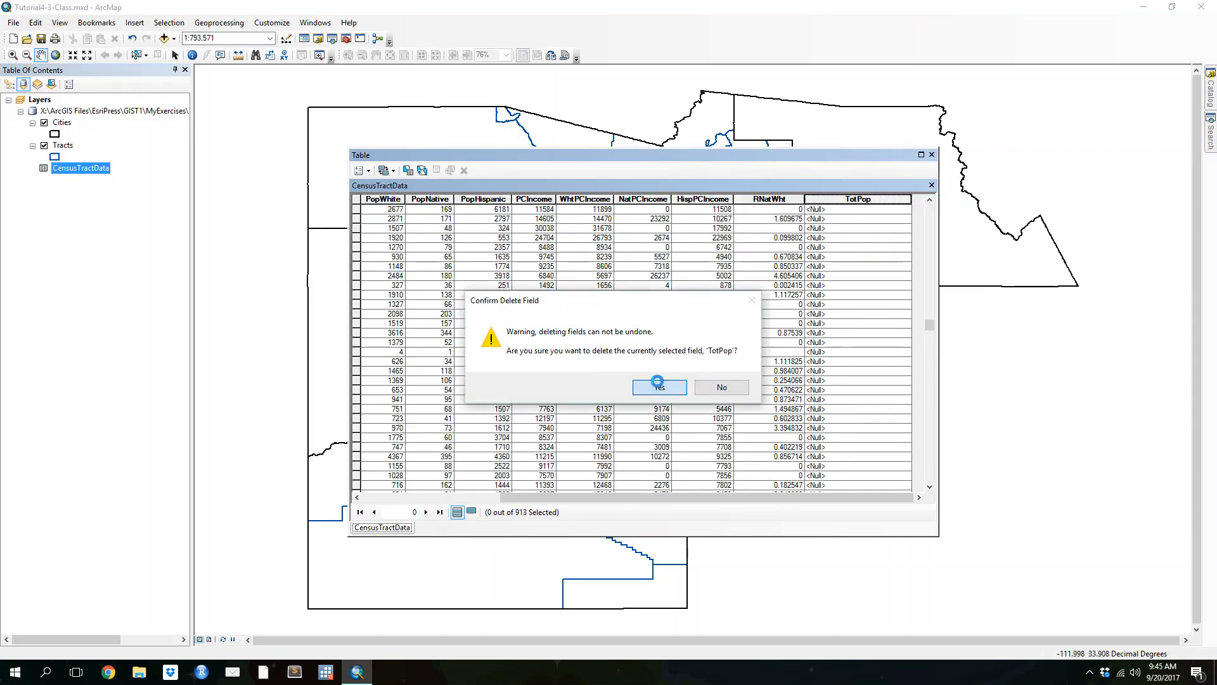
left_click(660, 386)
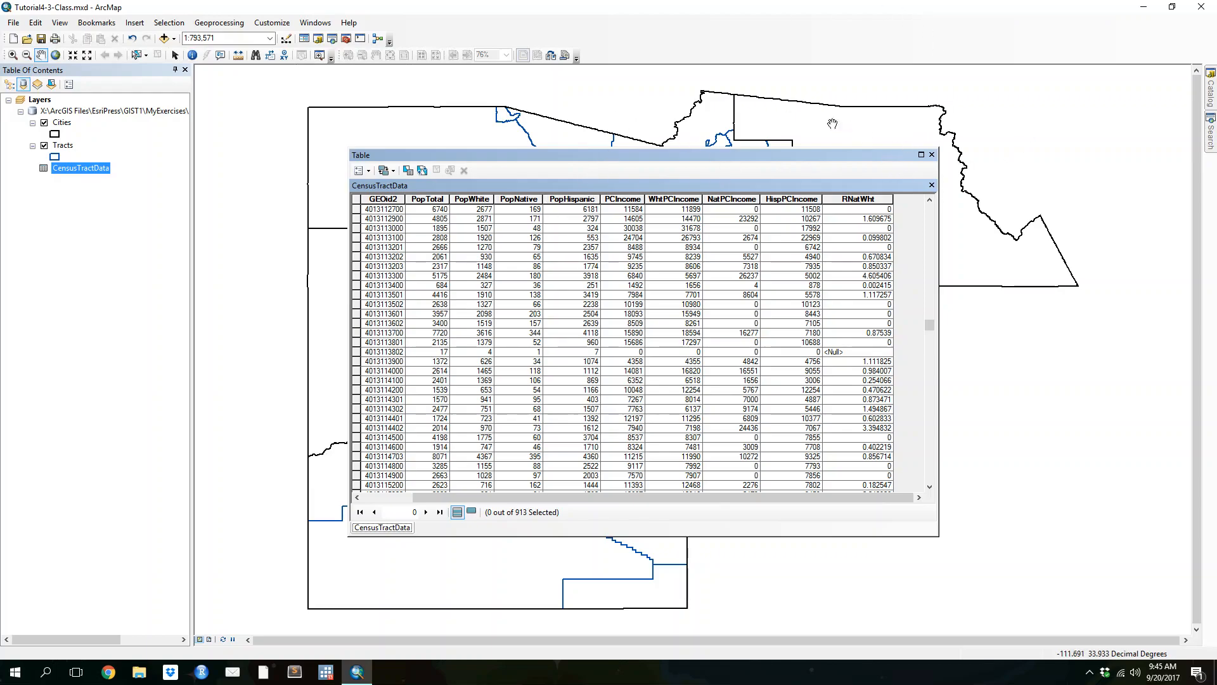
- Close the CensusTractData table and select the Tracts layer
left_click(931, 155)
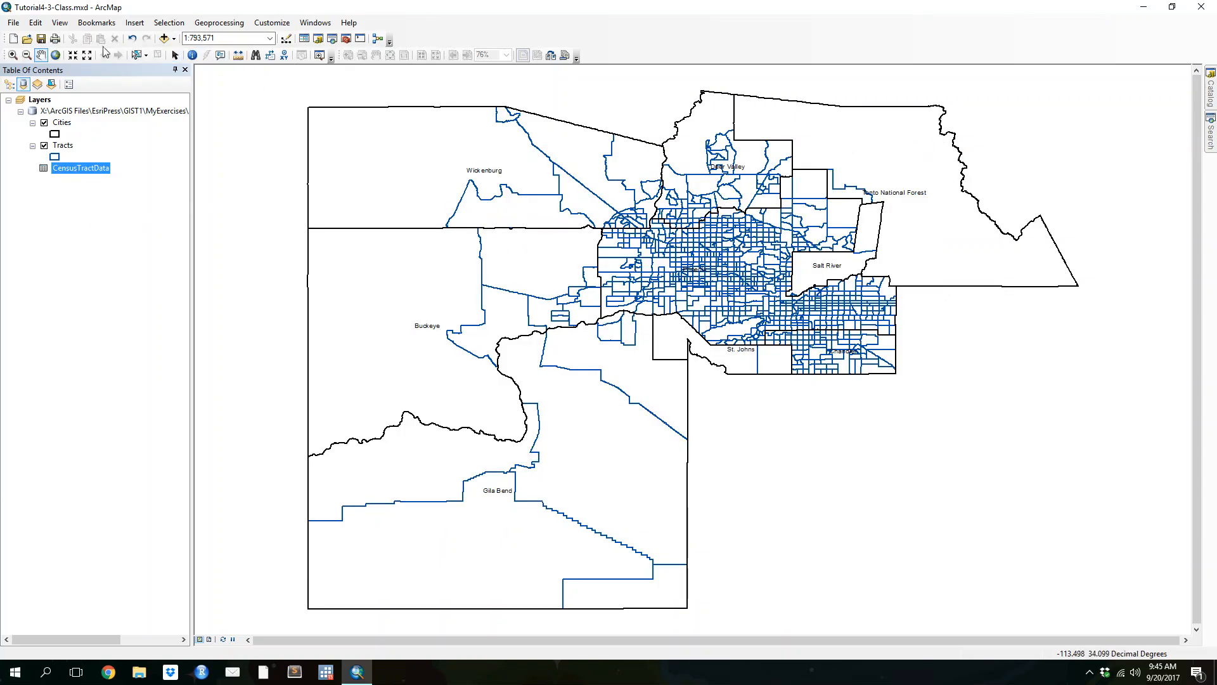
left_click(62, 146)
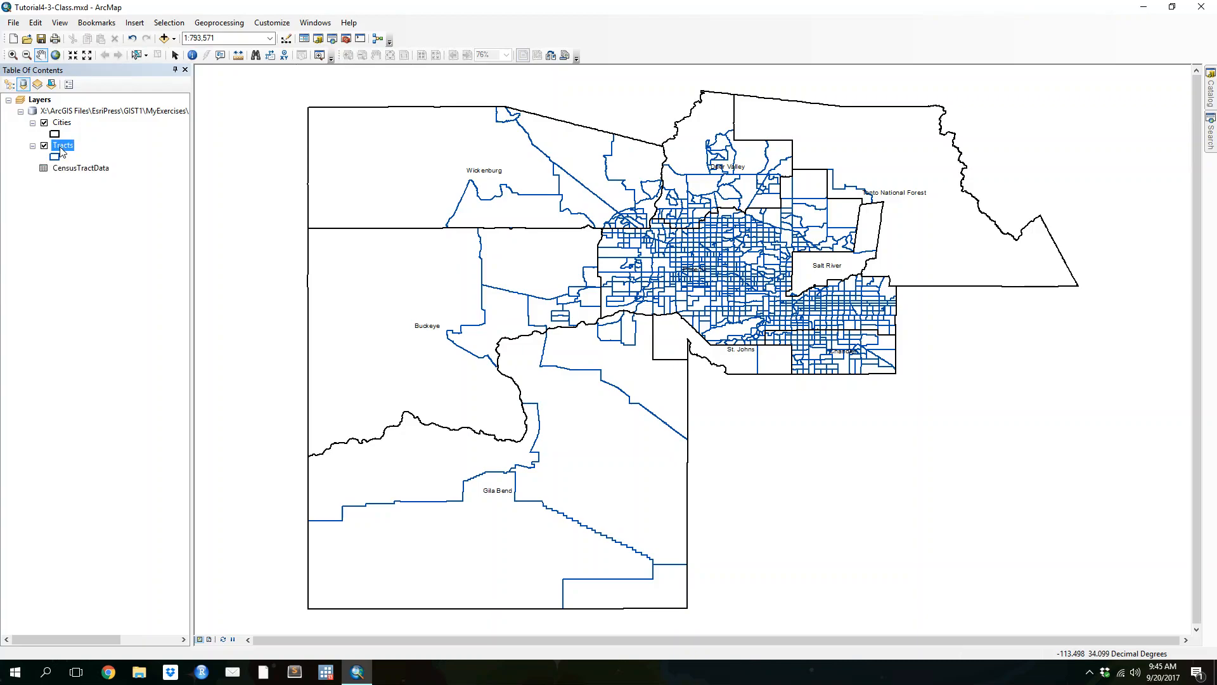
right_click(61, 148)
left_click(23, 170)
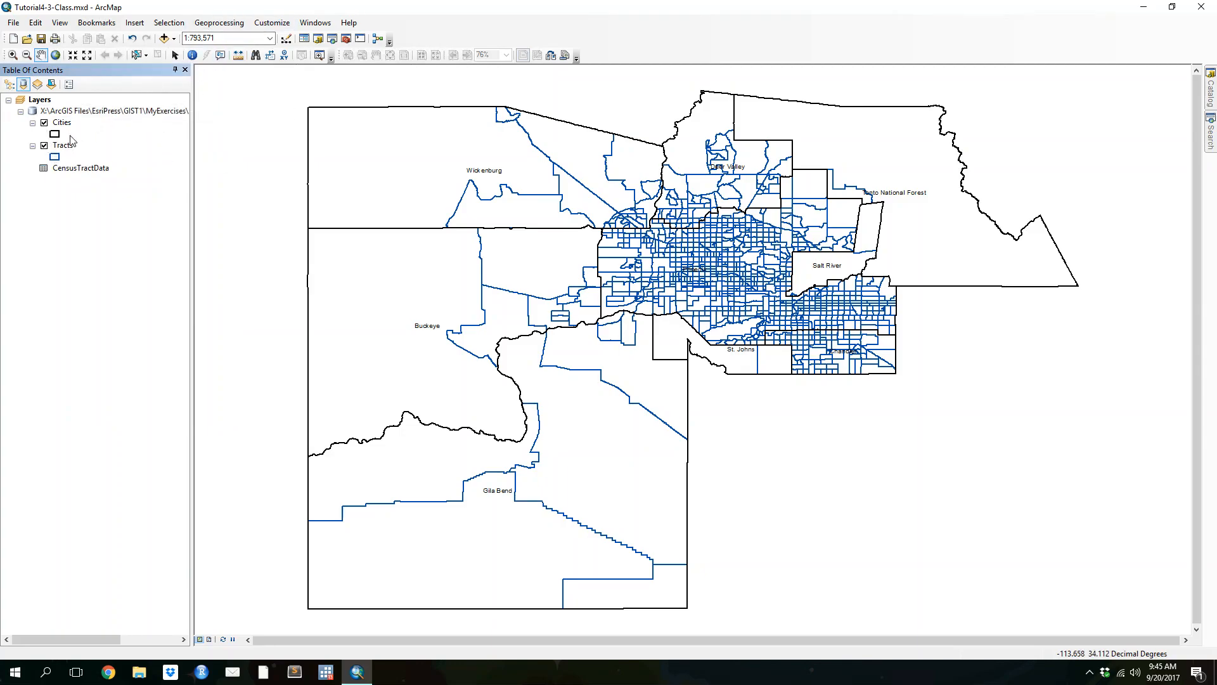
right_click(69, 149)
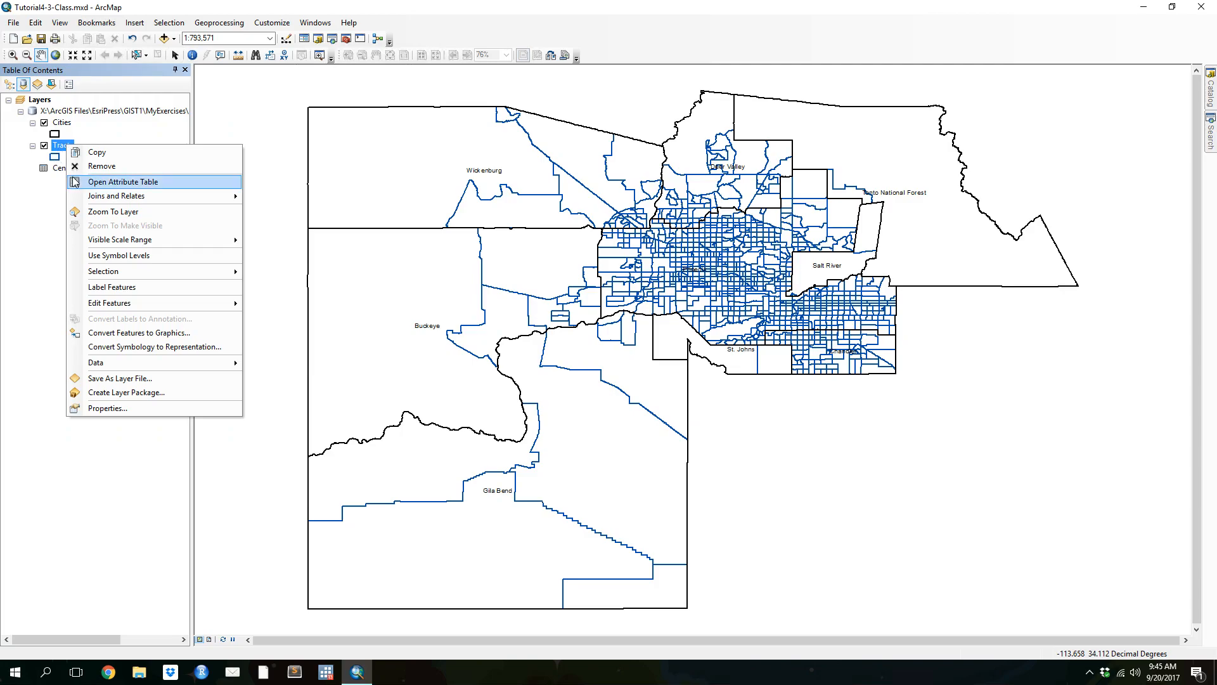
mouse_move(224, 202)
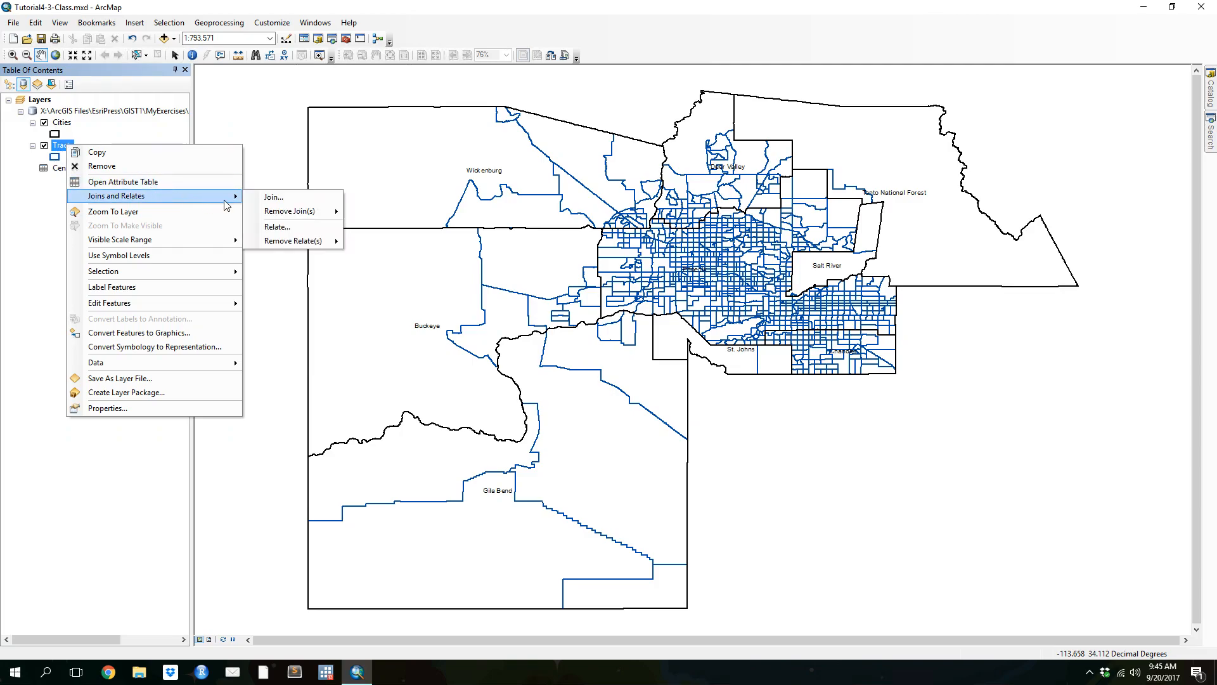
left_click(277, 200)
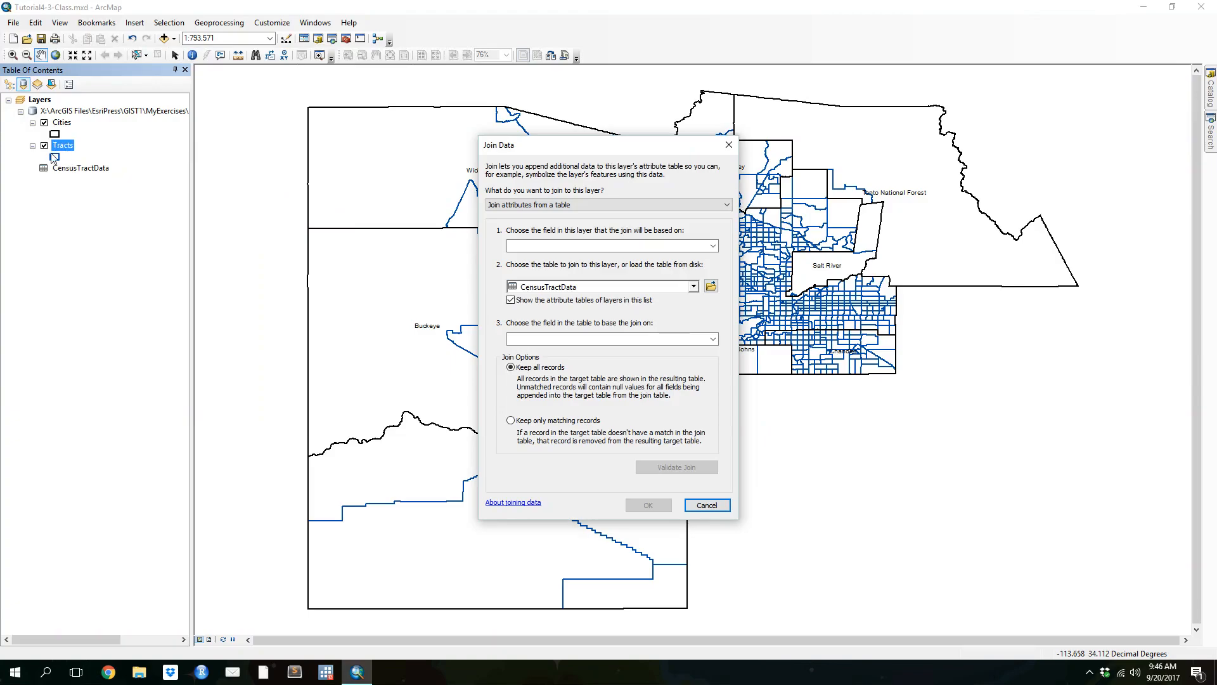
left_click(690, 506)
right_click(76, 169)
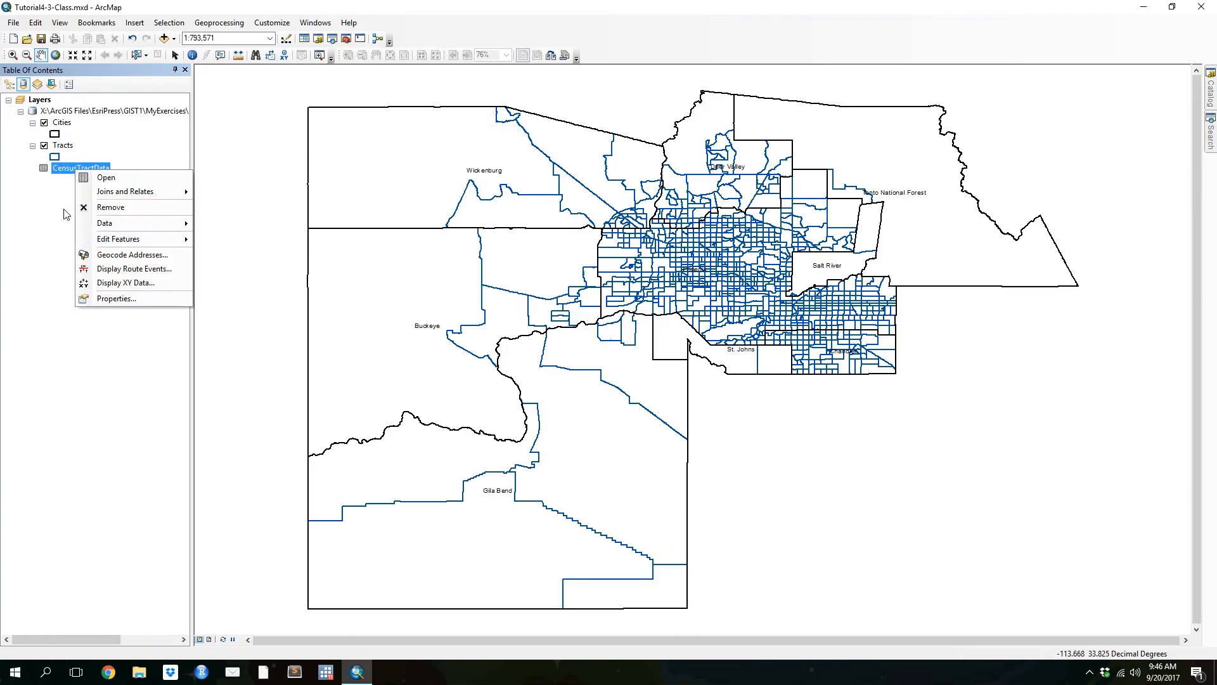
left_click(48, 222)
left_click(62, 124)
right_click(61, 124)
key("Escape")
- Start an attribute join on the Tracts layer with CensusTractData as the table to join
right_click(62, 146)
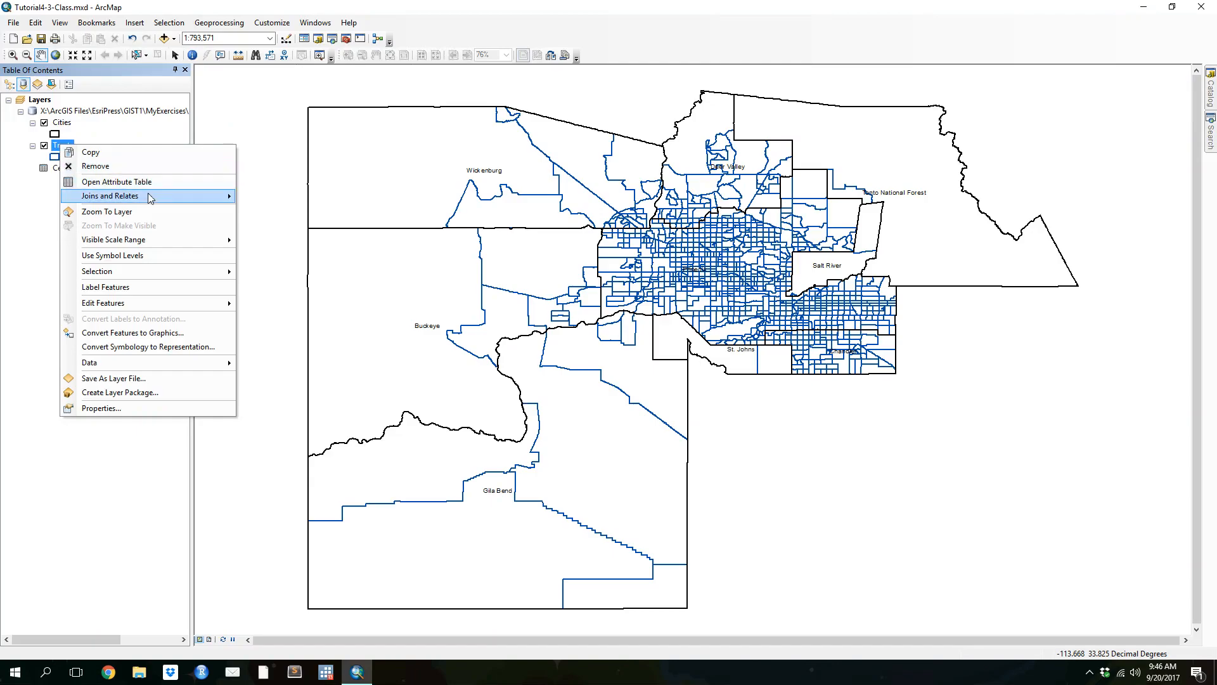
mouse_move(150, 198)
left_click(252, 196)
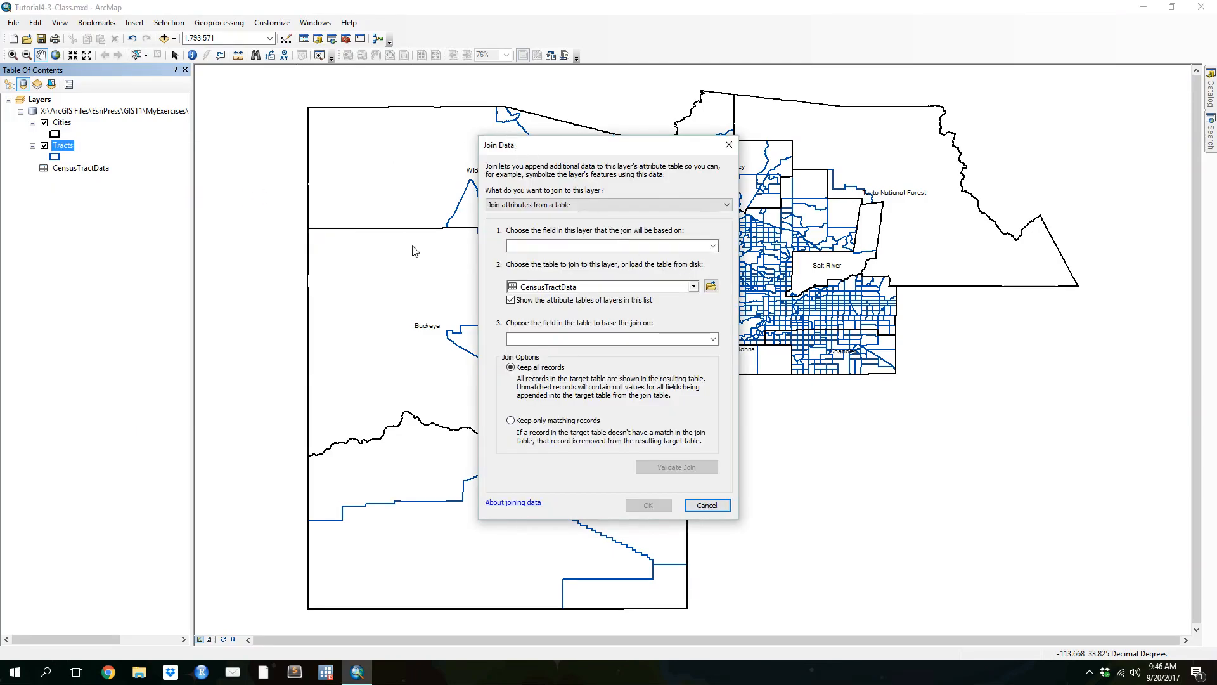
left_click(713, 247)
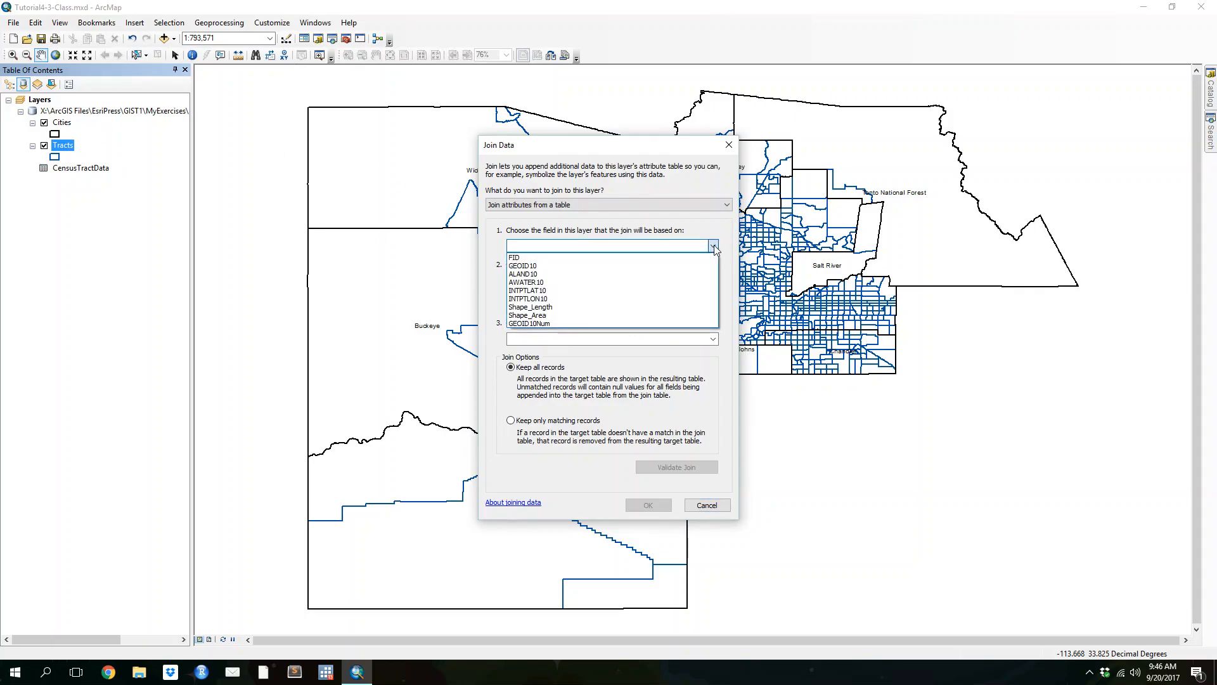
left_click(705, 236)
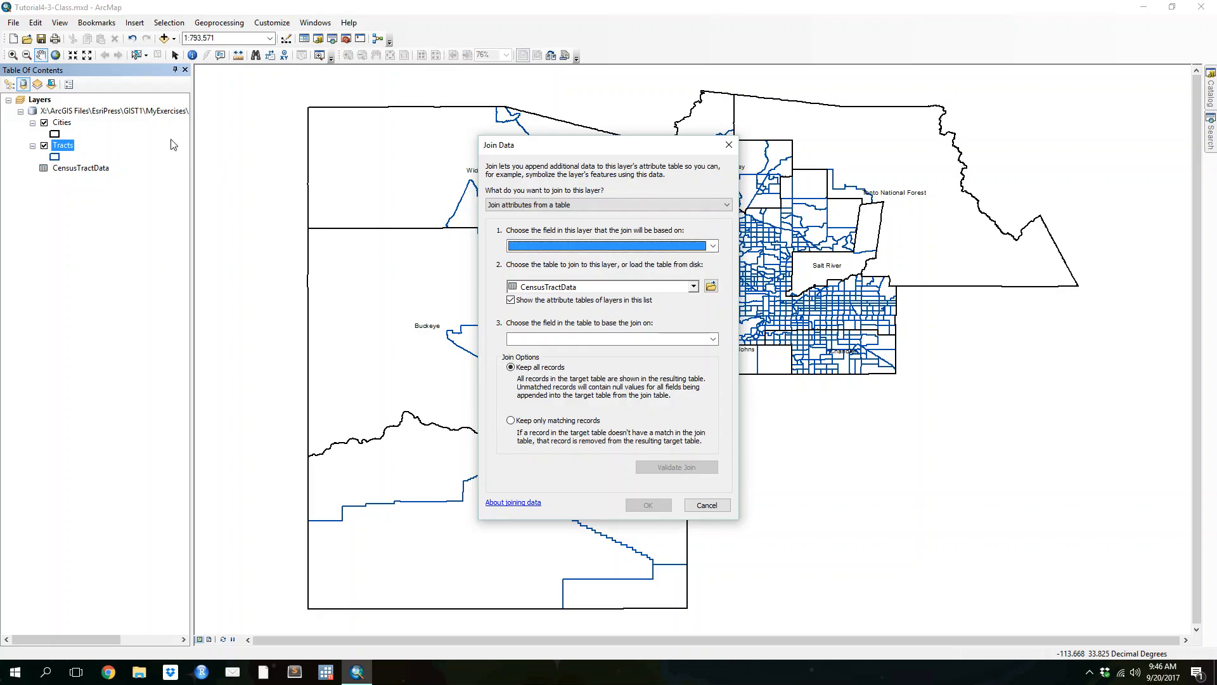
left_click(693, 286)
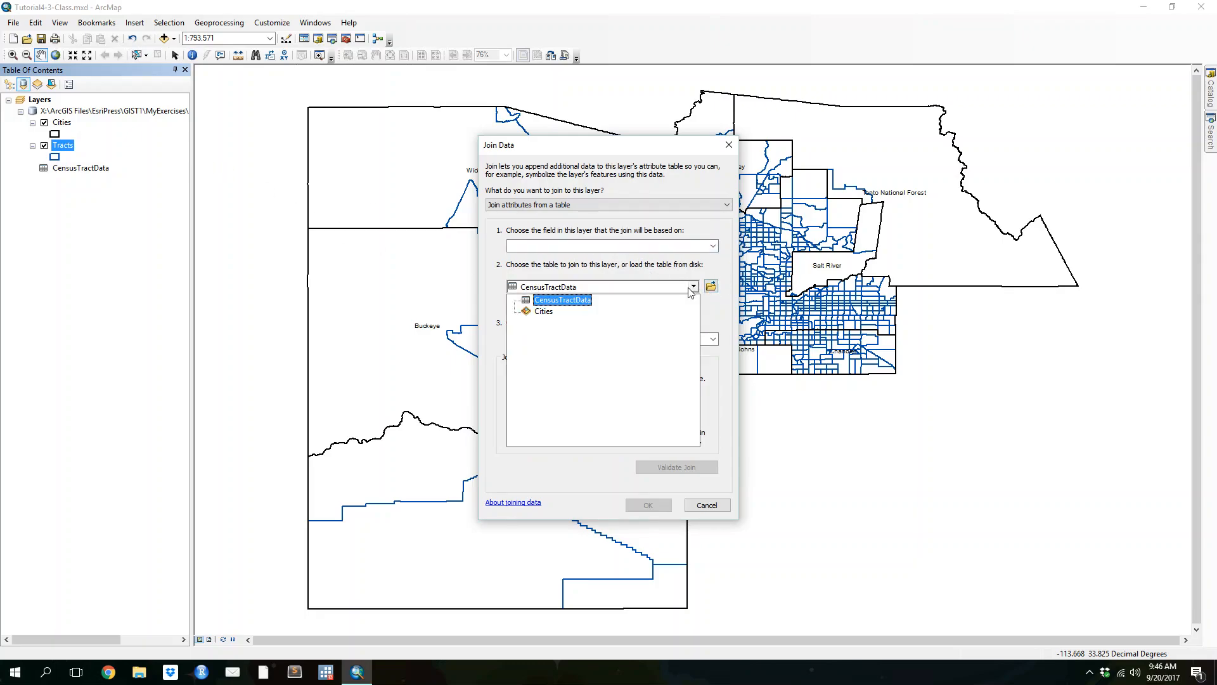
left_click(584, 301)
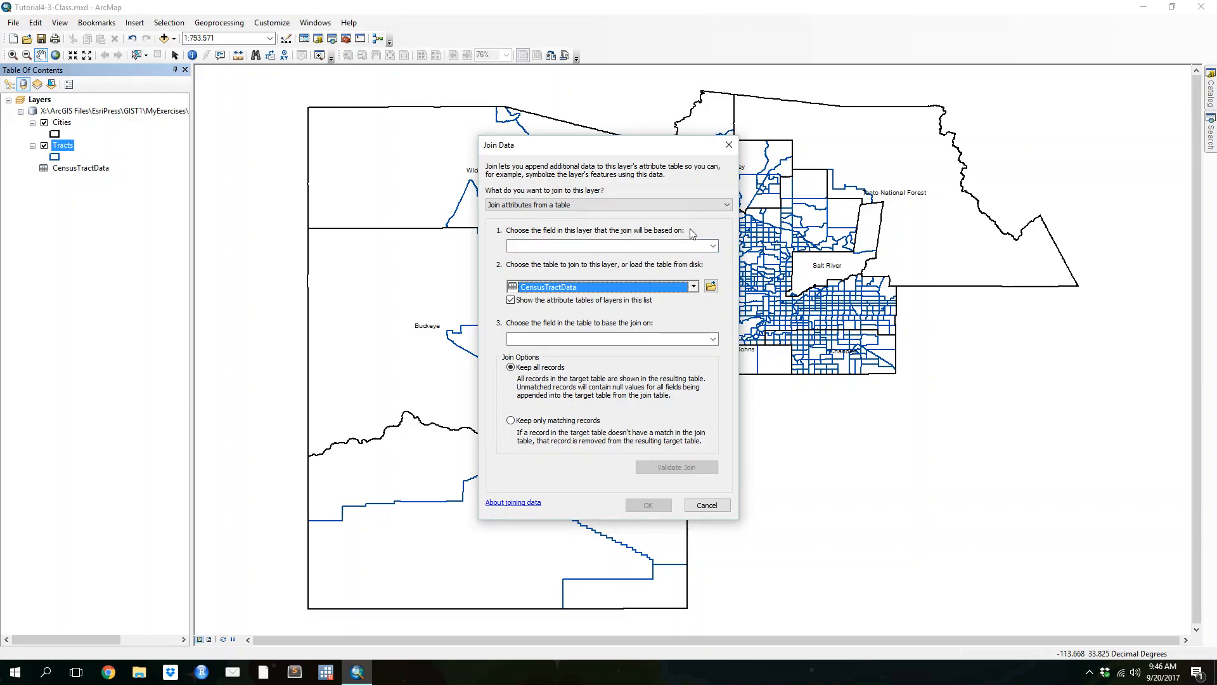
- Base the join on GEOID10Num in Tracts and GEOid2 in CensusTractData, keeping all records, and apply it
left_click(714, 246)
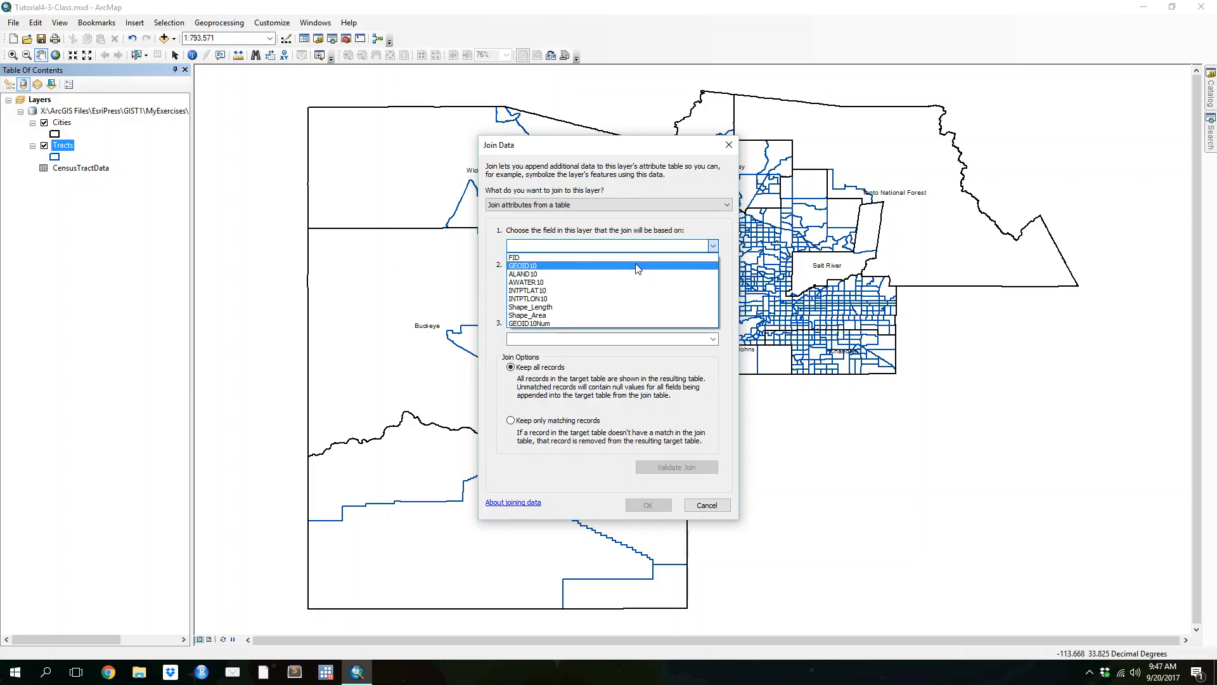
left_click(598, 324)
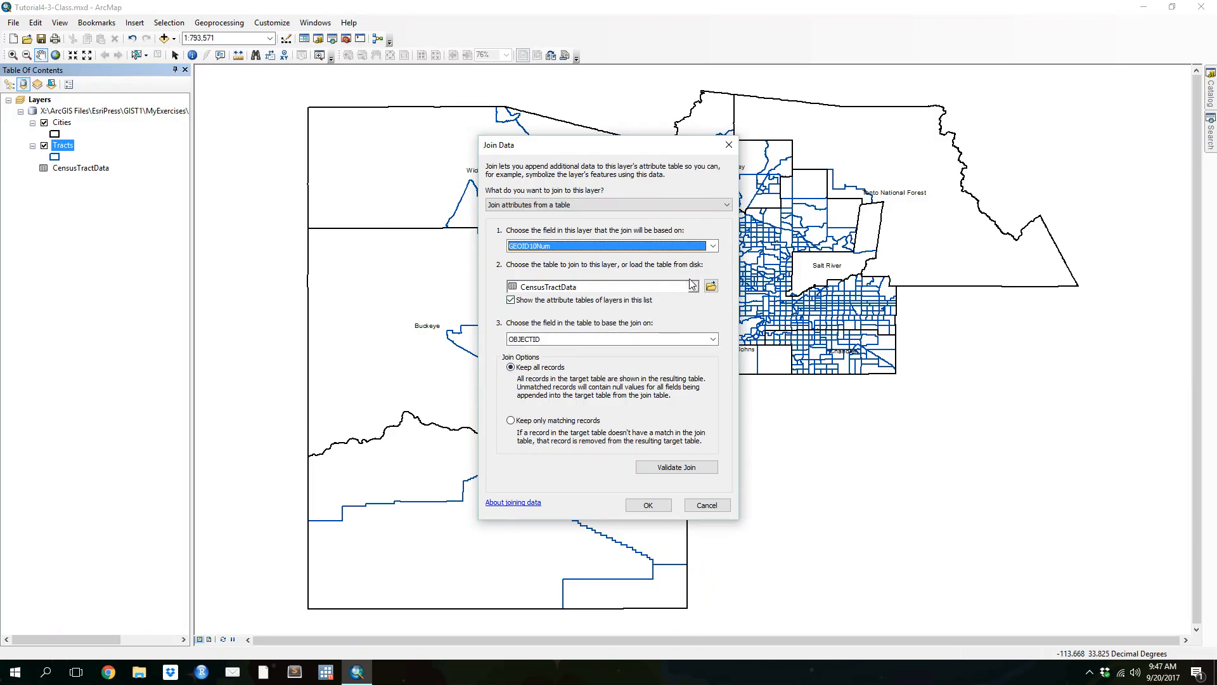
left_click(599, 338)
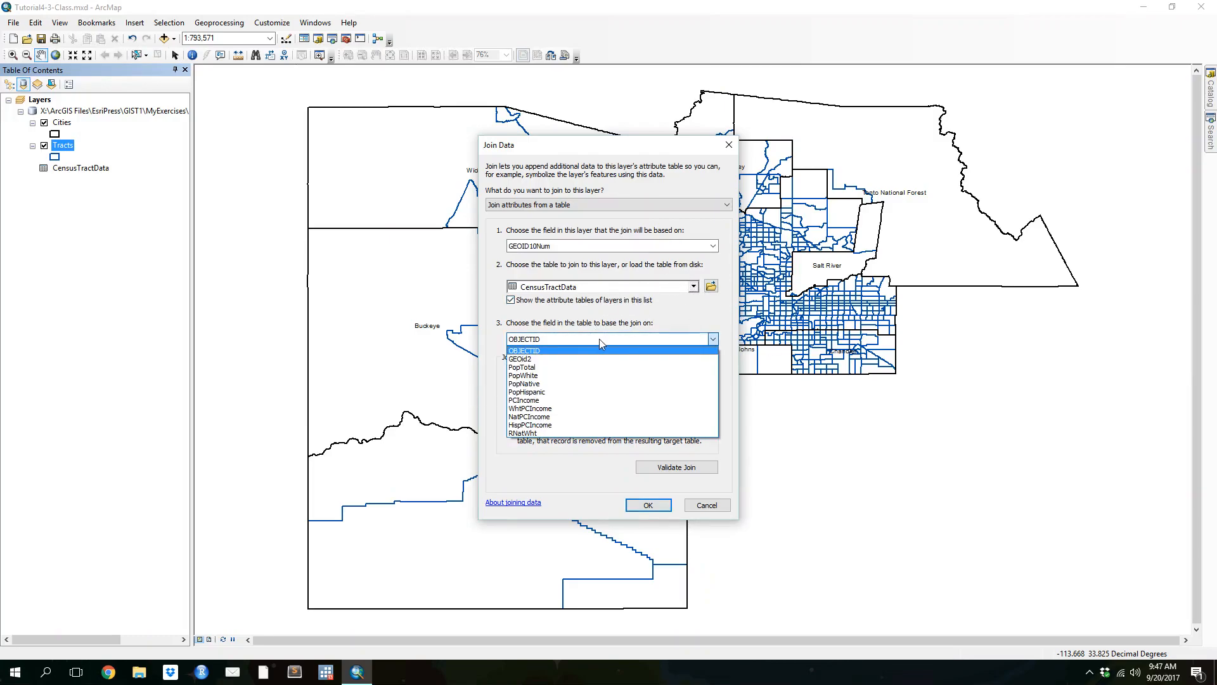
left_click(591, 358)
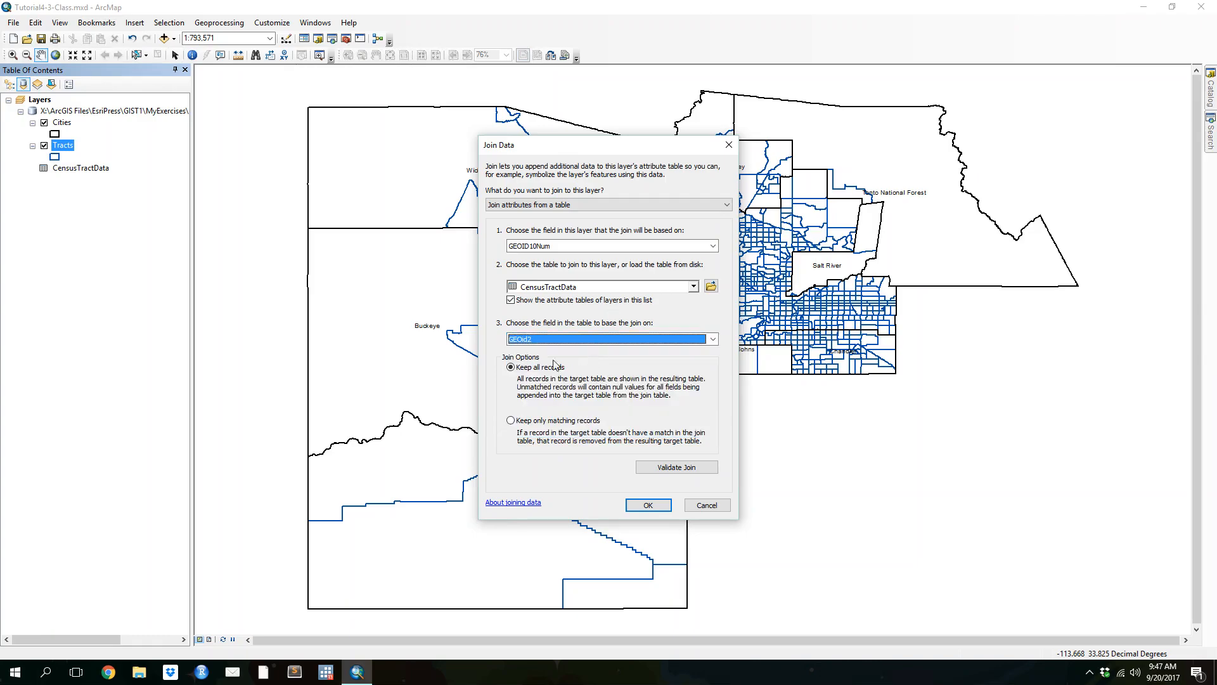
left_click(652, 507)
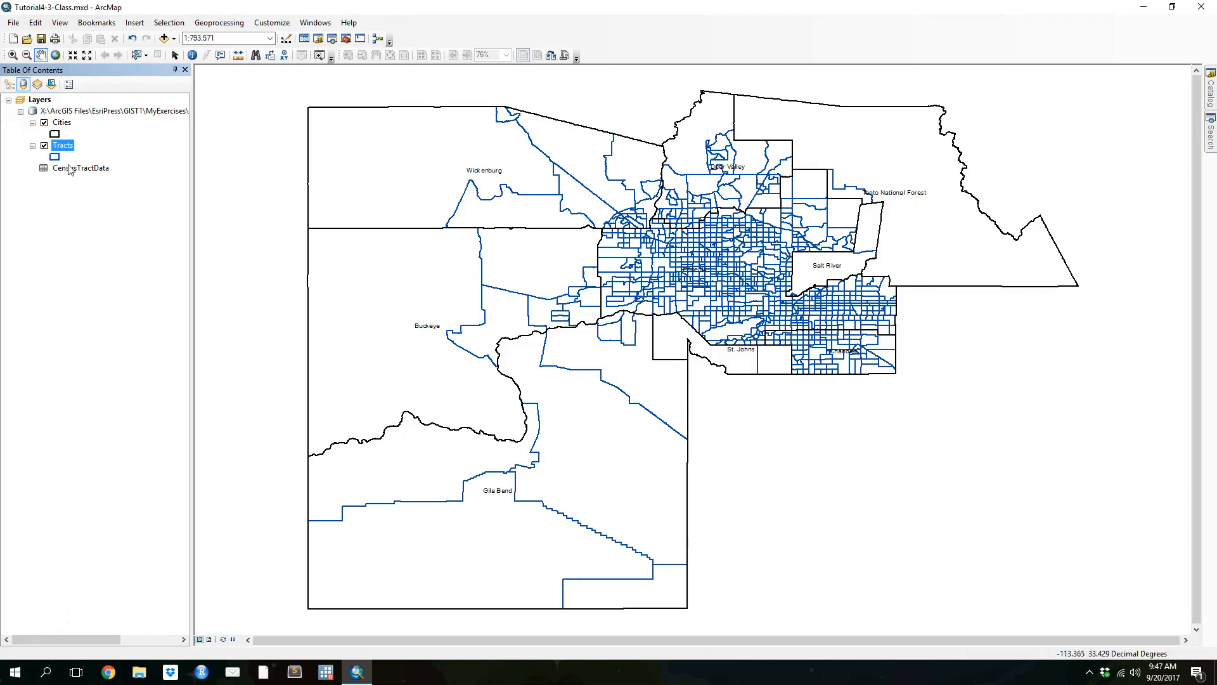
- Open the Tracts attribute table and highlight the GEOID10Num field to check it against the joined CensusTractData fields
right_click(66, 146)
left_click(118, 180)
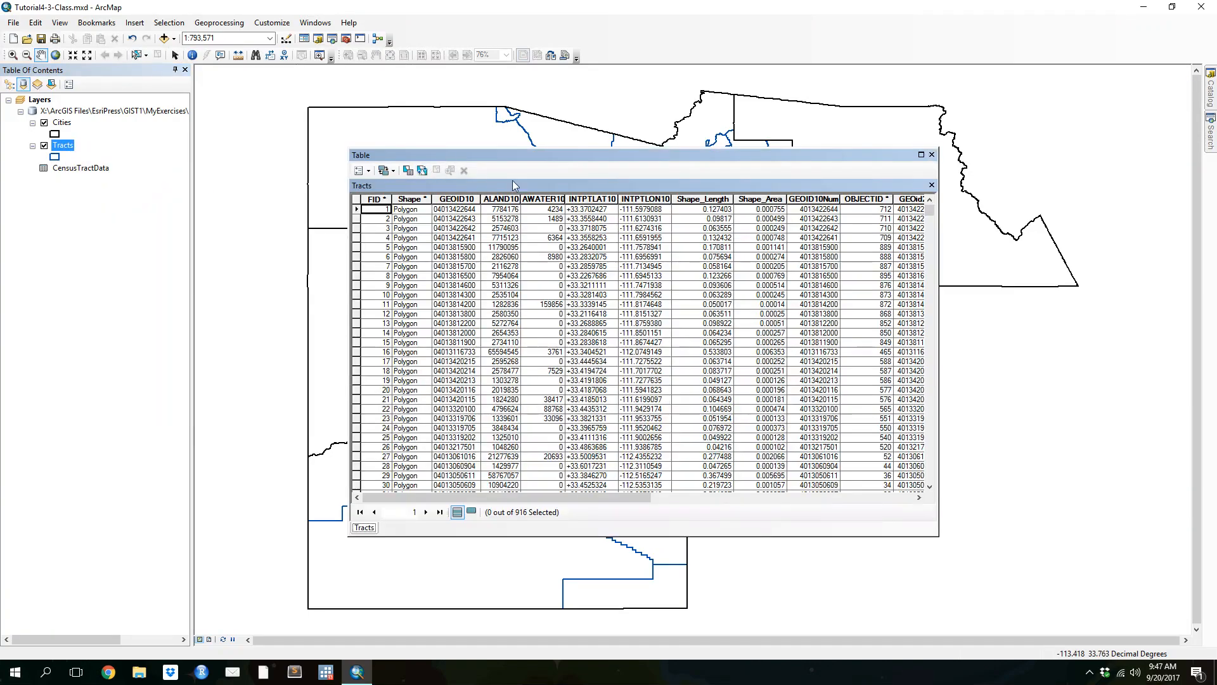
left_click_drag(526, 497, 605, 497)
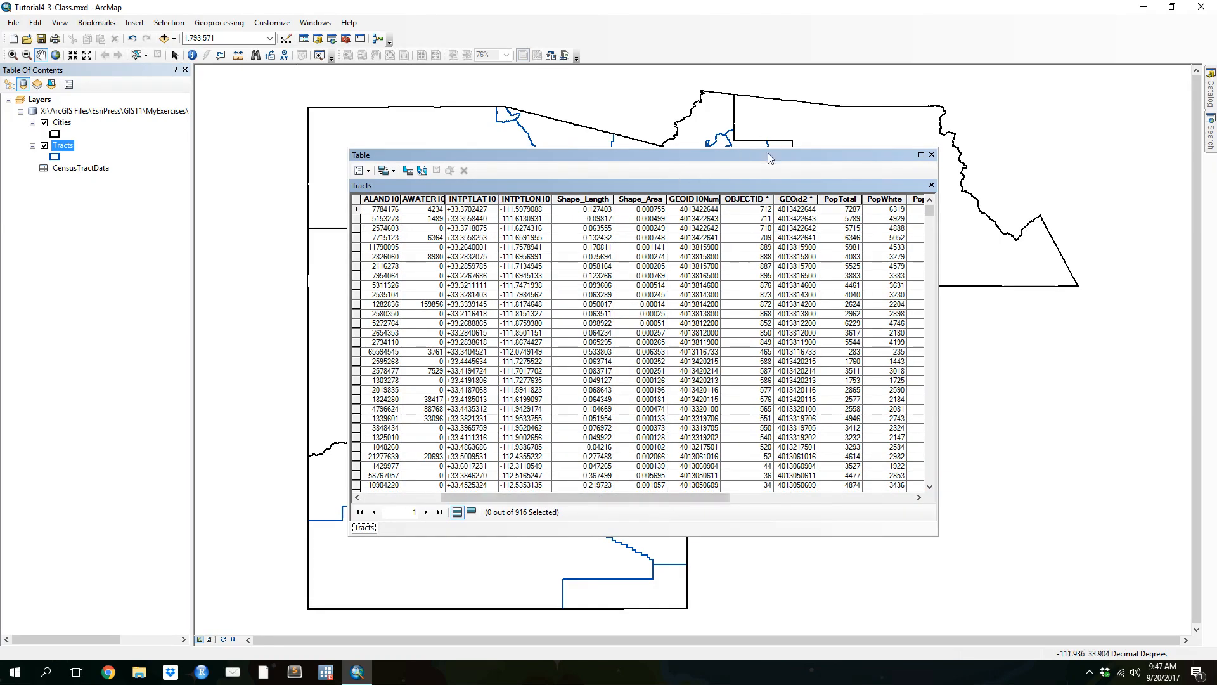
left_click(694, 198)
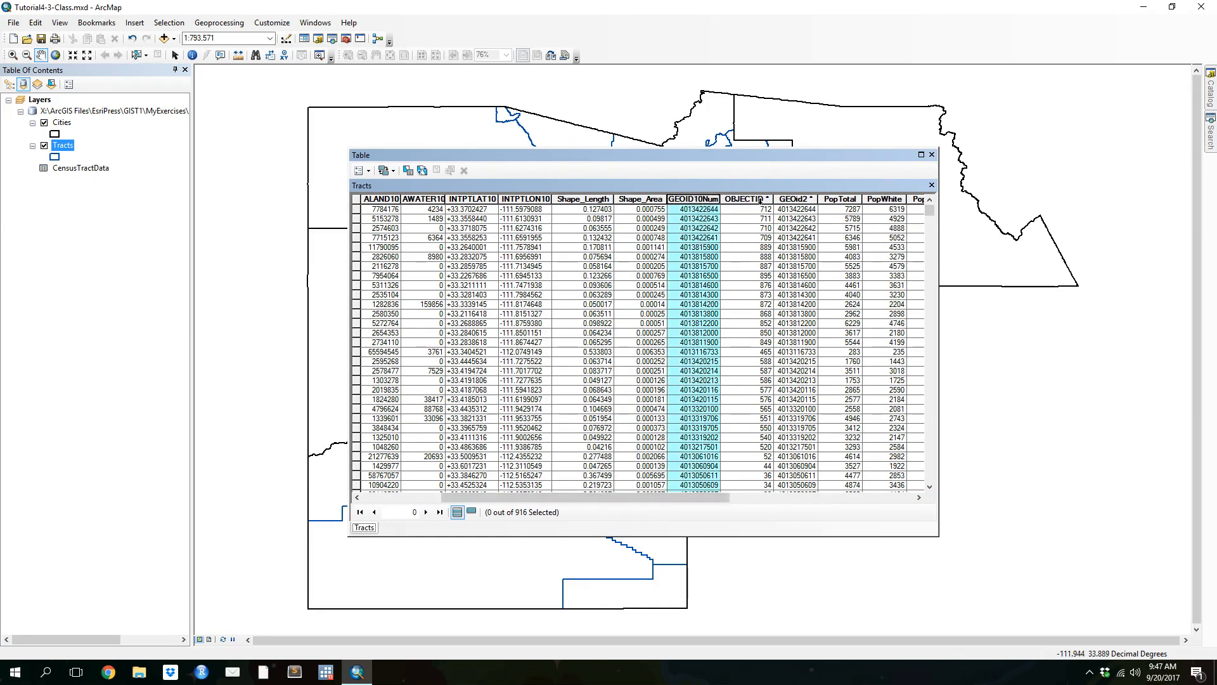
- Examine the GEOid2 column and the joined population and income fields in the Tracts attribute table, and close the table
left_click(796, 198)
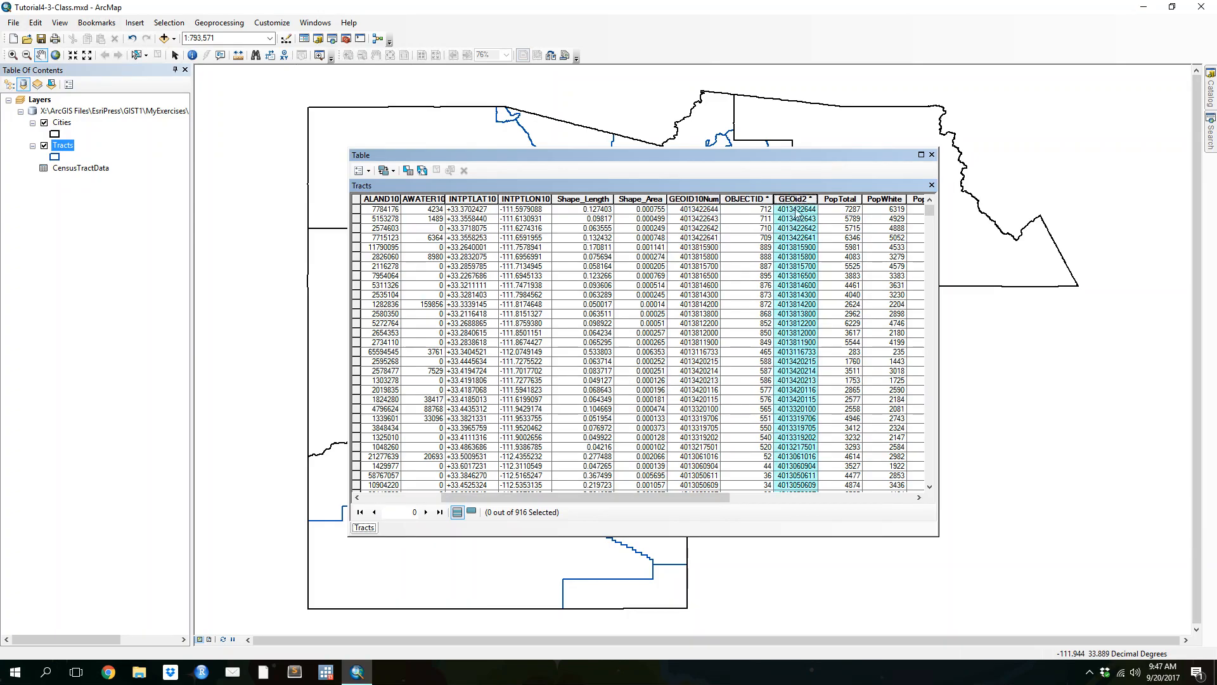
left_click_drag(645, 499, 850, 470)
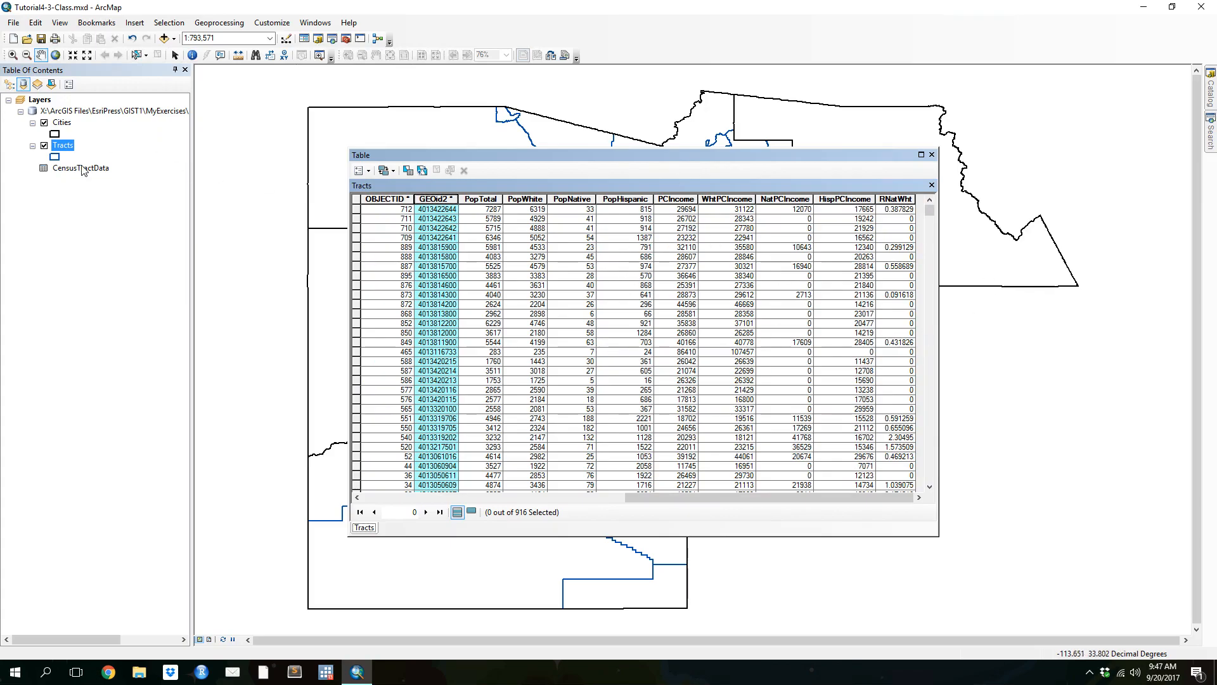
left_click(931, 154)
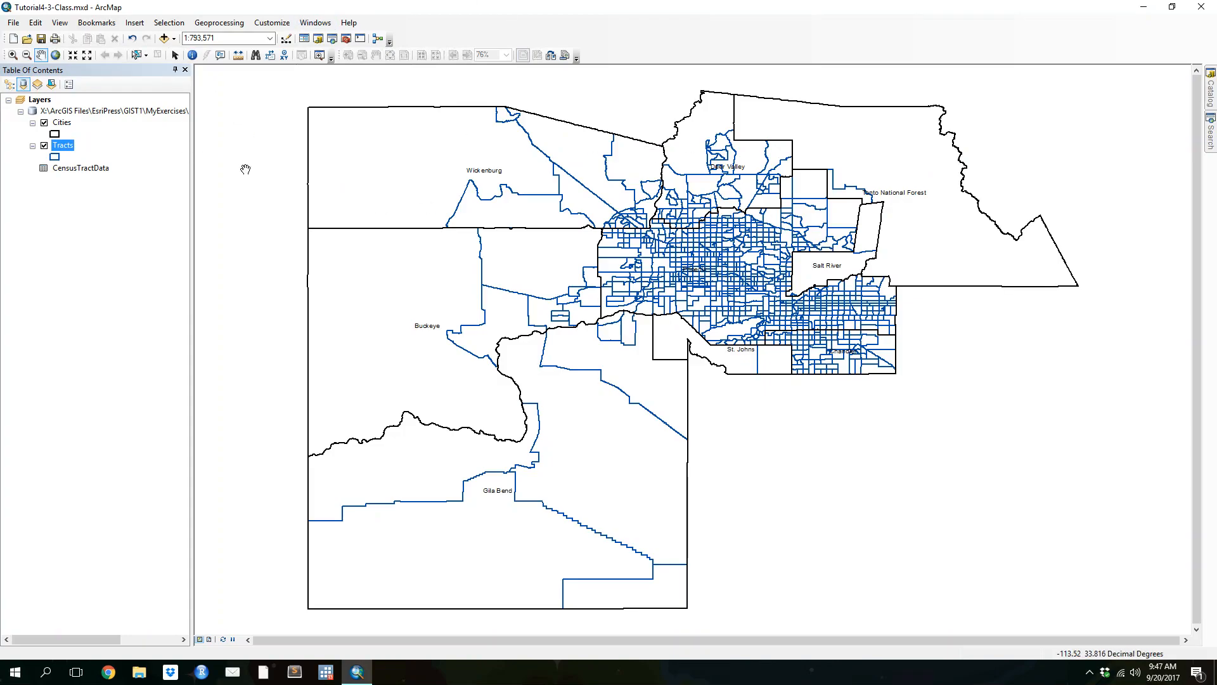
- Symbolize the Tracts layer by quantities with graduated colors, using PopTotal as the value field
right_click(67, 151)
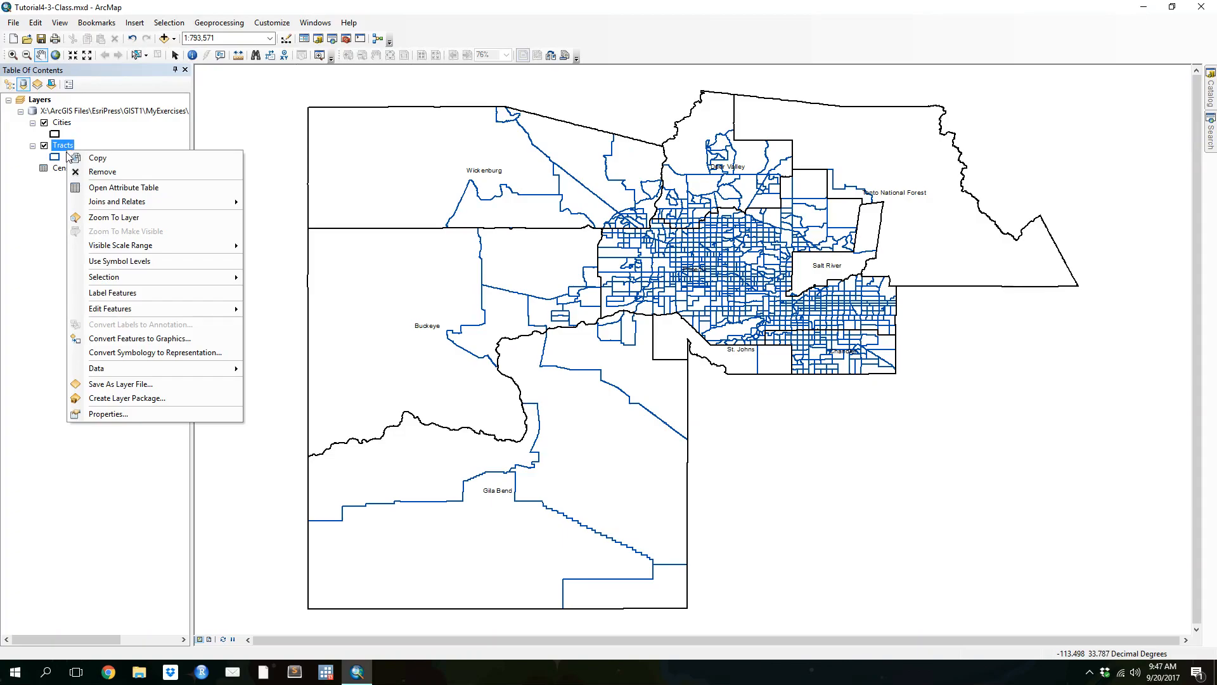
left_click(101, 413)
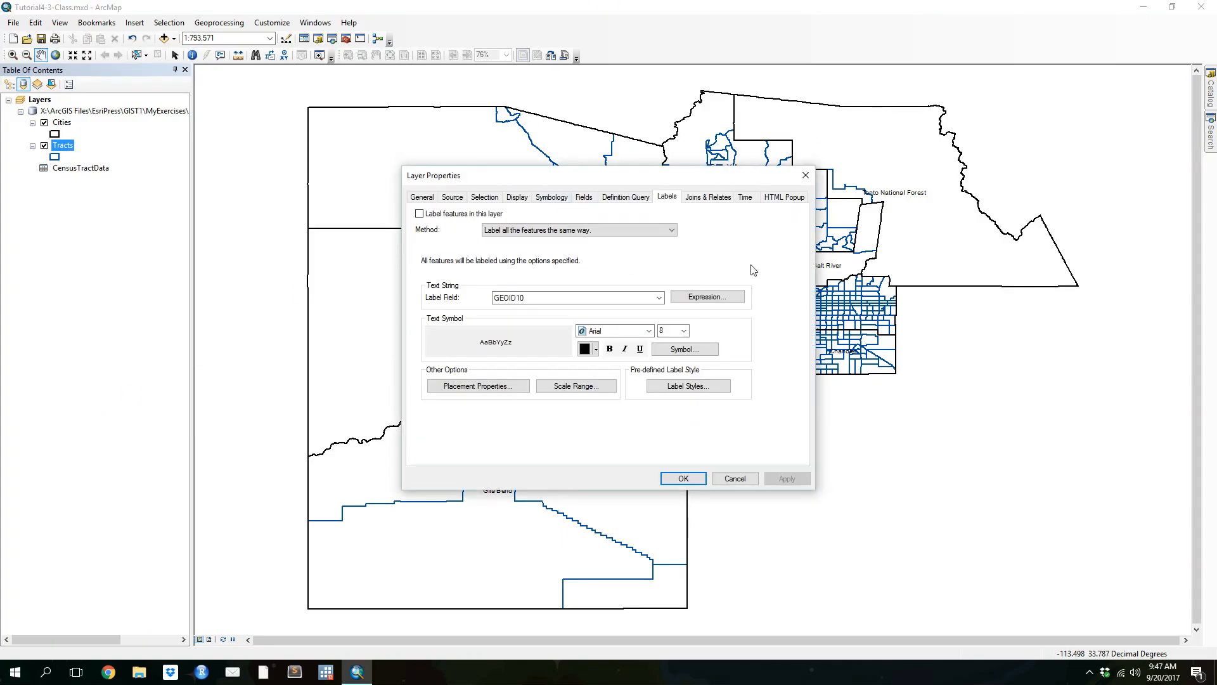
left_click(551, 197)
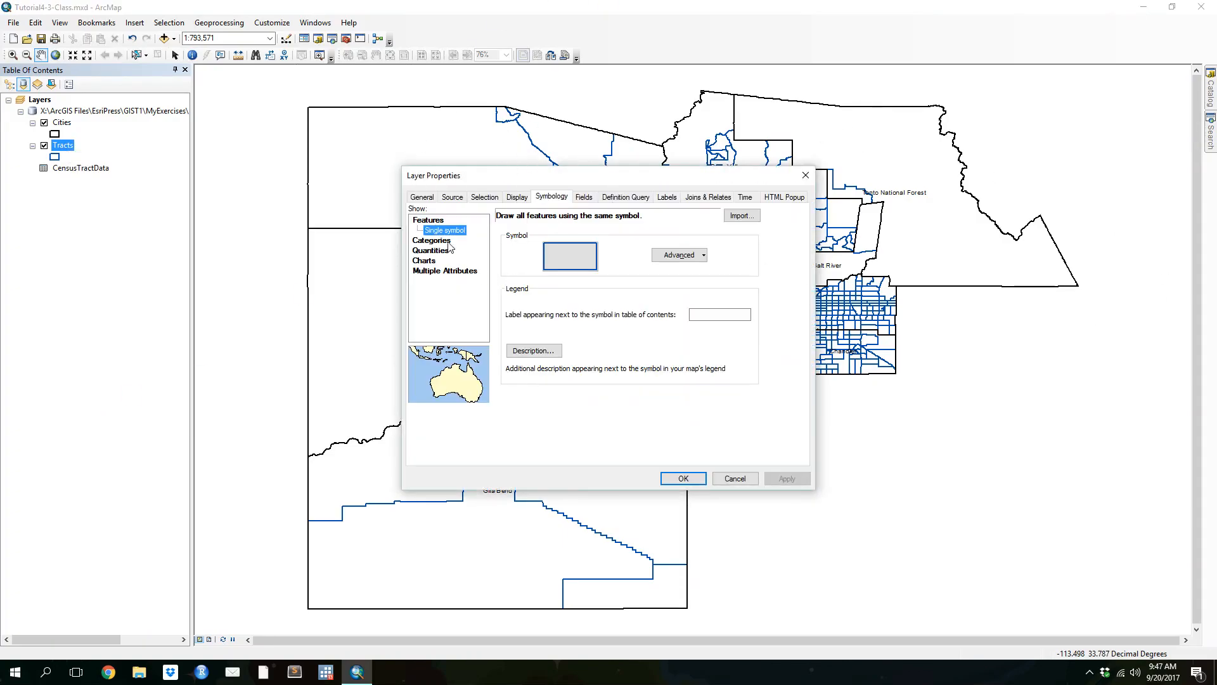
left_click(433, 240)
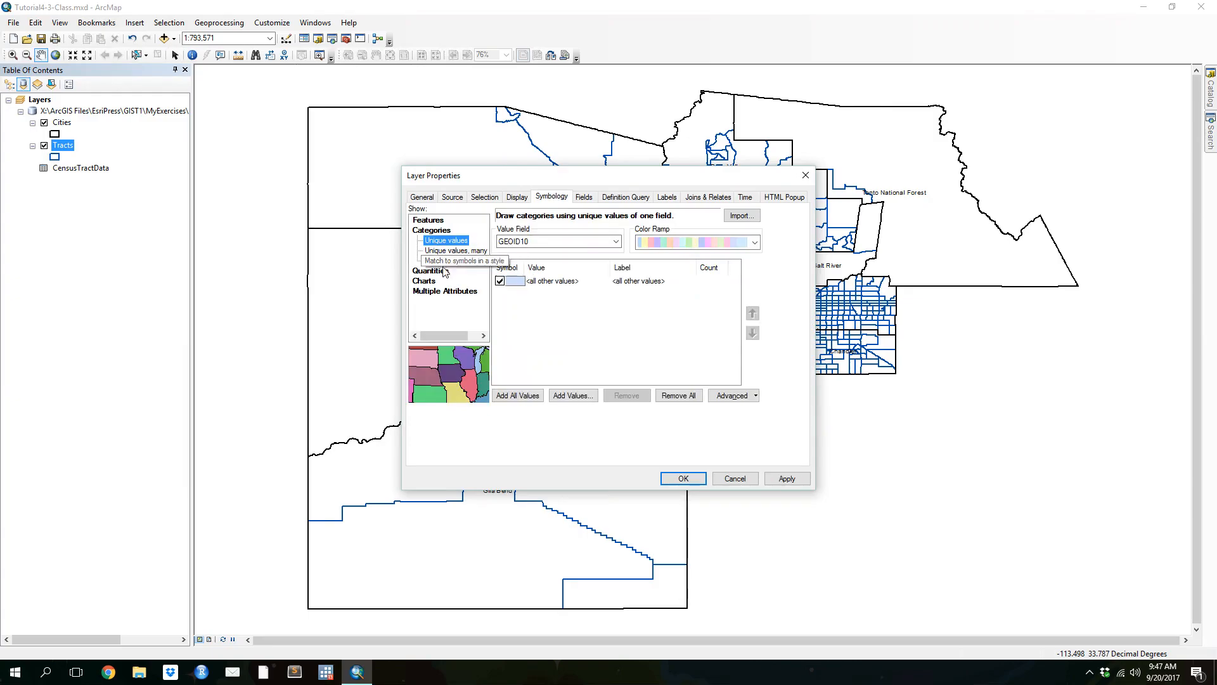
left_click(437, 270)
left_click(600, 241)
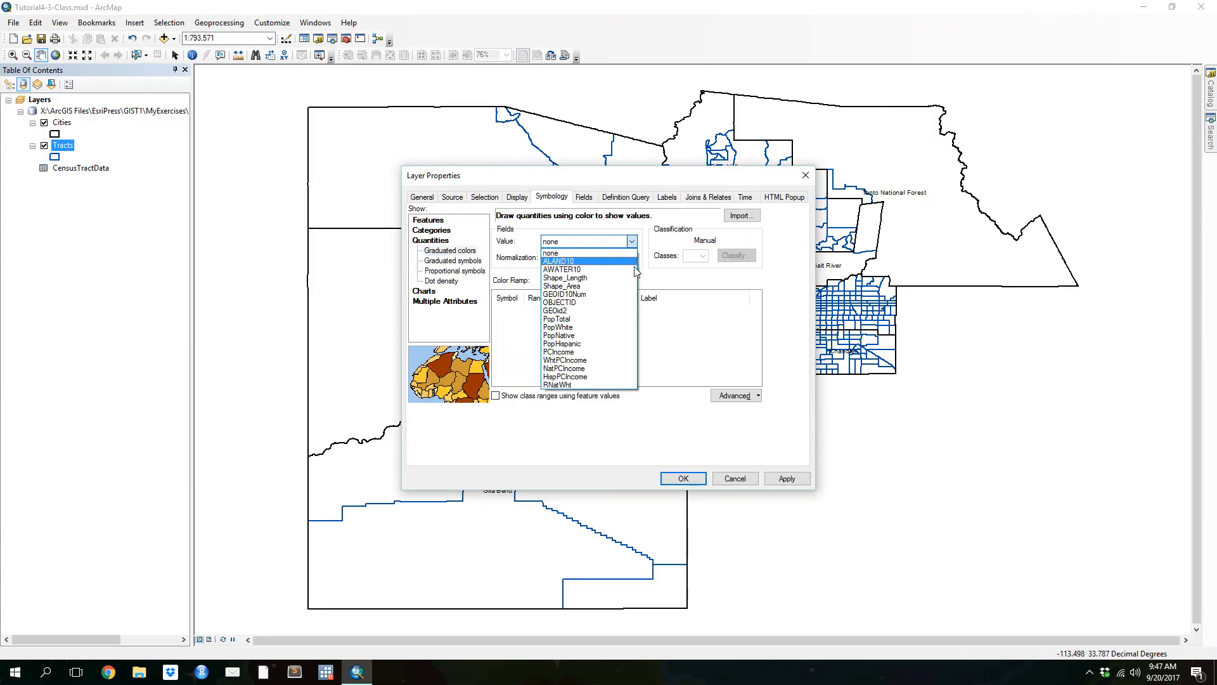
left_click(624, 326)
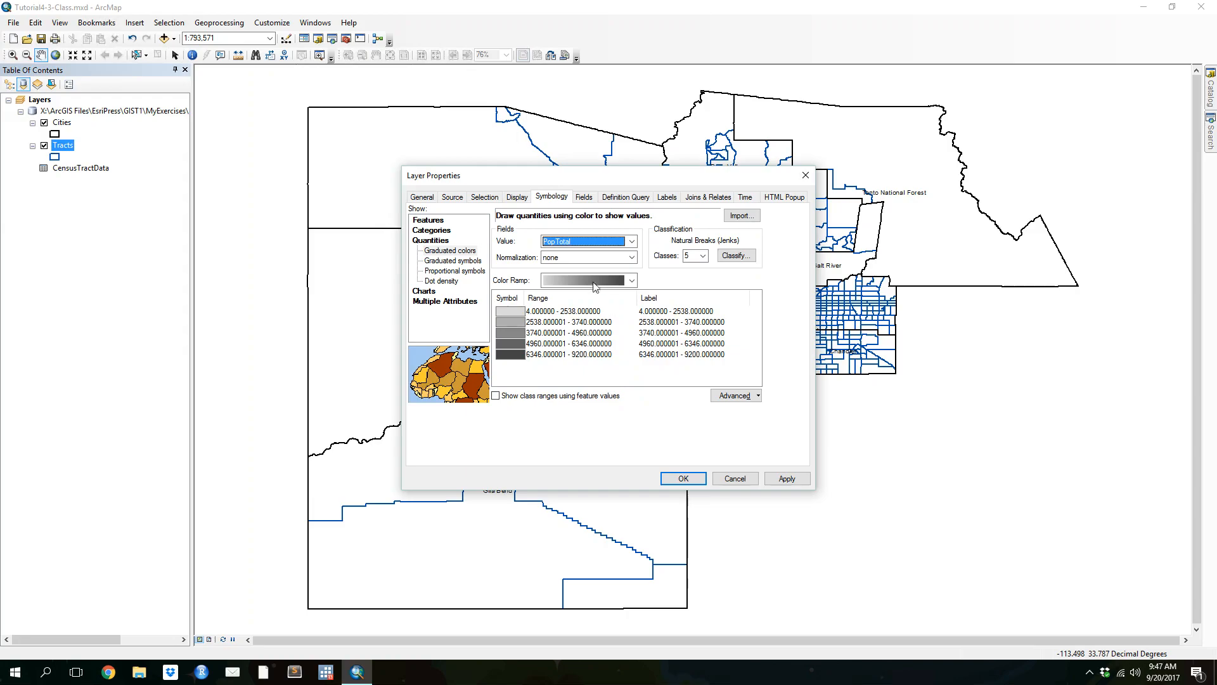
left_click(584, 282)
left_click(584, 280)
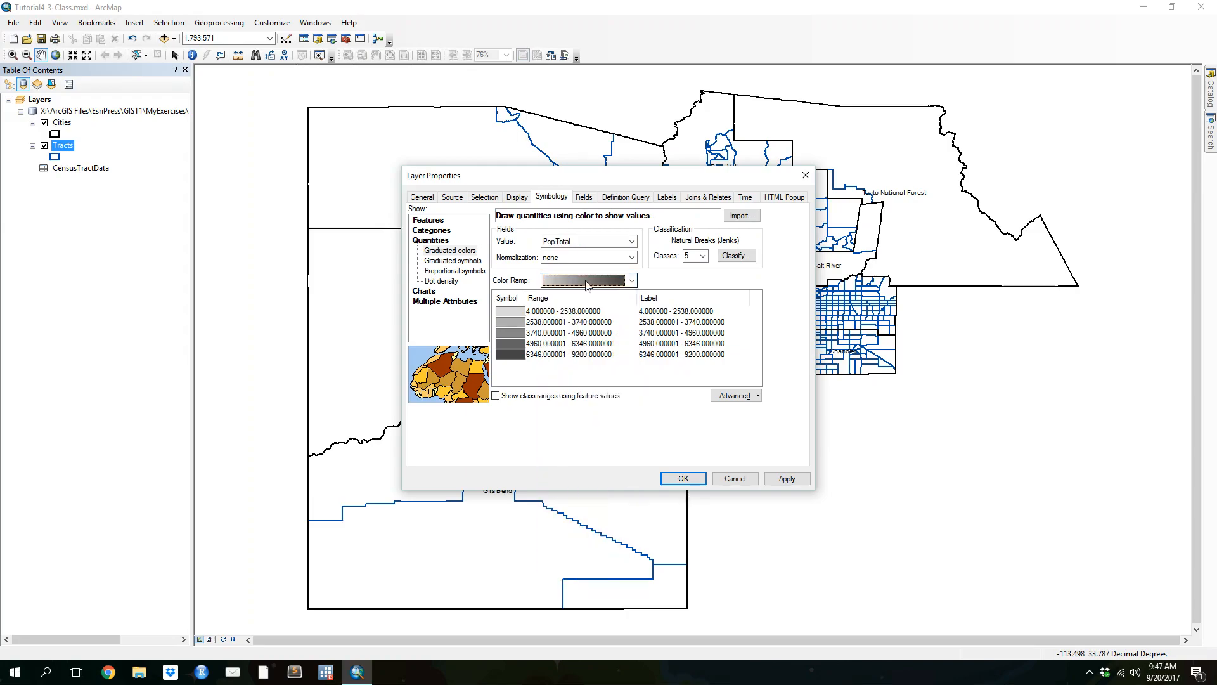
- Change the PopTotal classification method to Quantile and apply the symbology to the Tracts layer
left_click(734, 256)
left_click(519, 211)
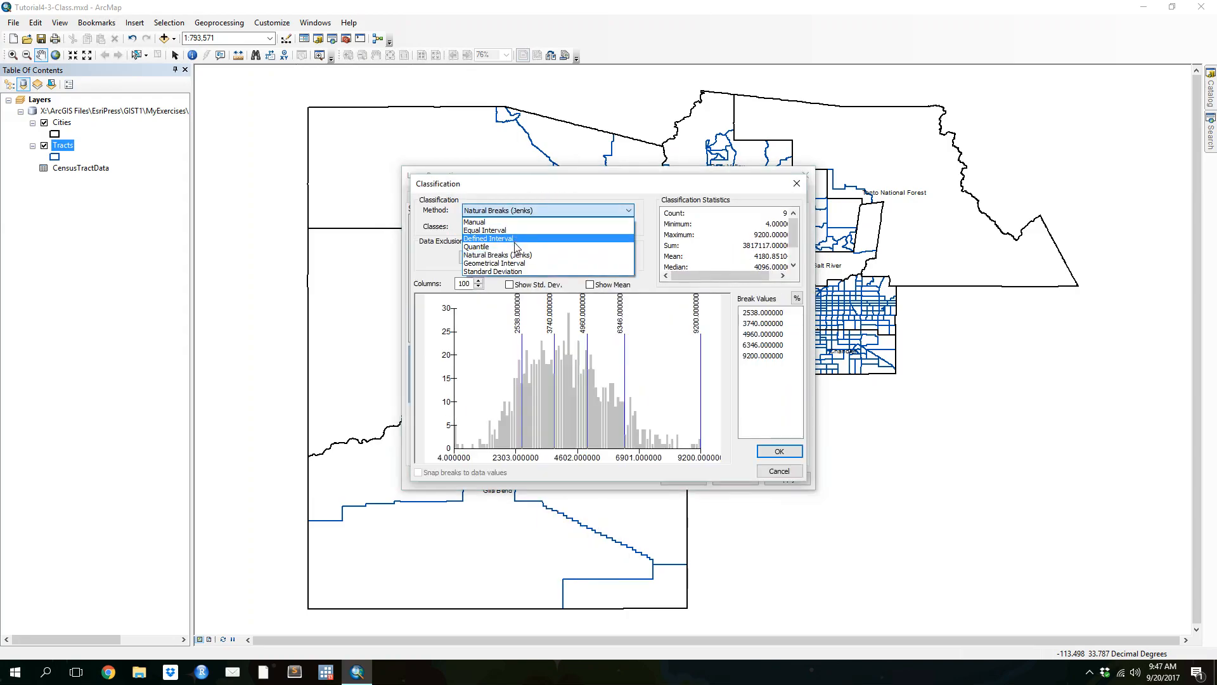
left_click(516, 246)
left_click(778, 451)
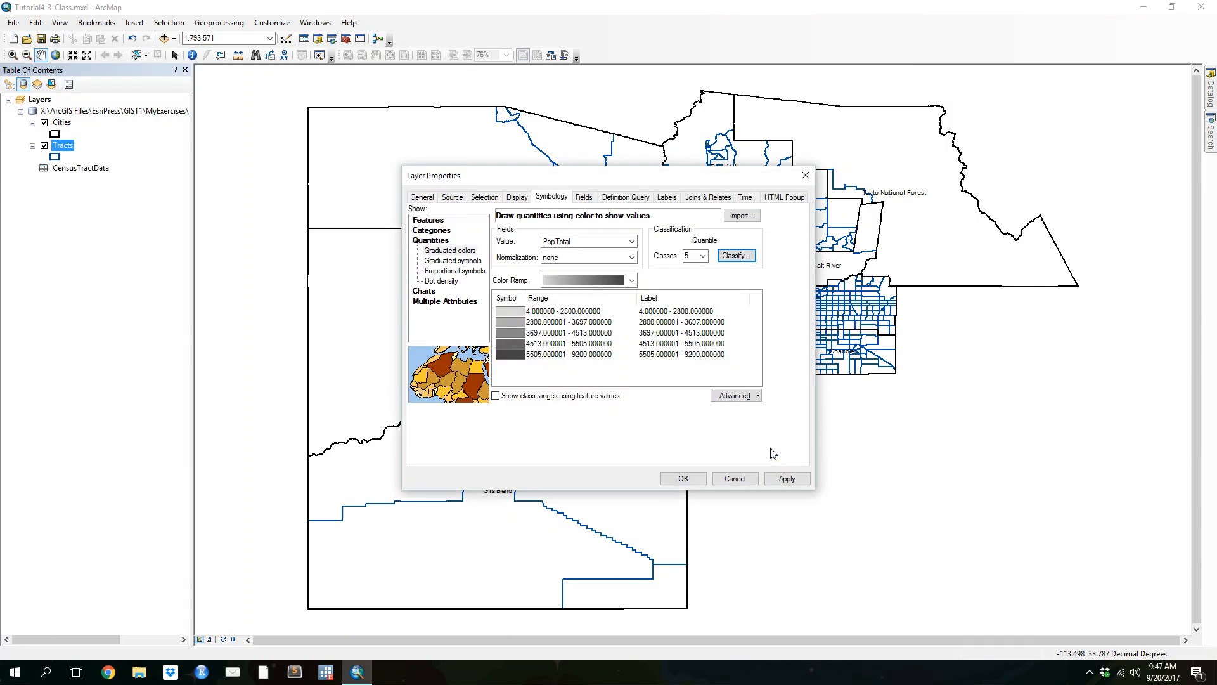
left_click(682, 479)
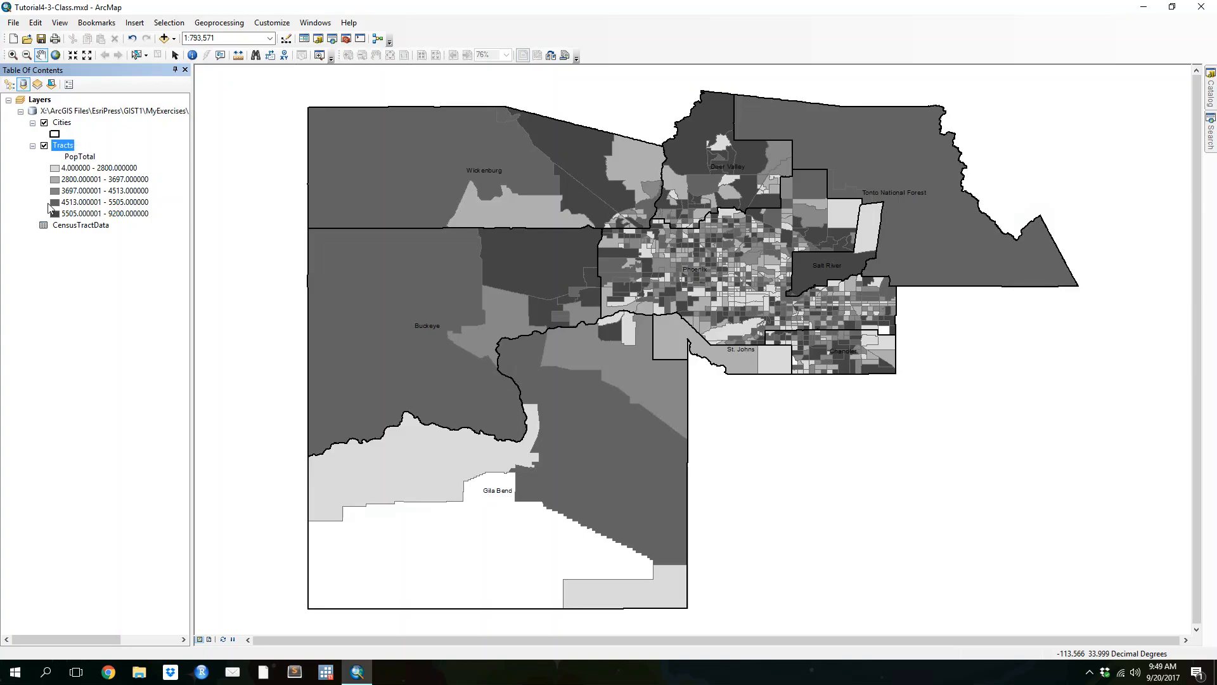
- Return the Tracts layer to a single Hollow symbol with a dark blue outline
right_click(66, 146)
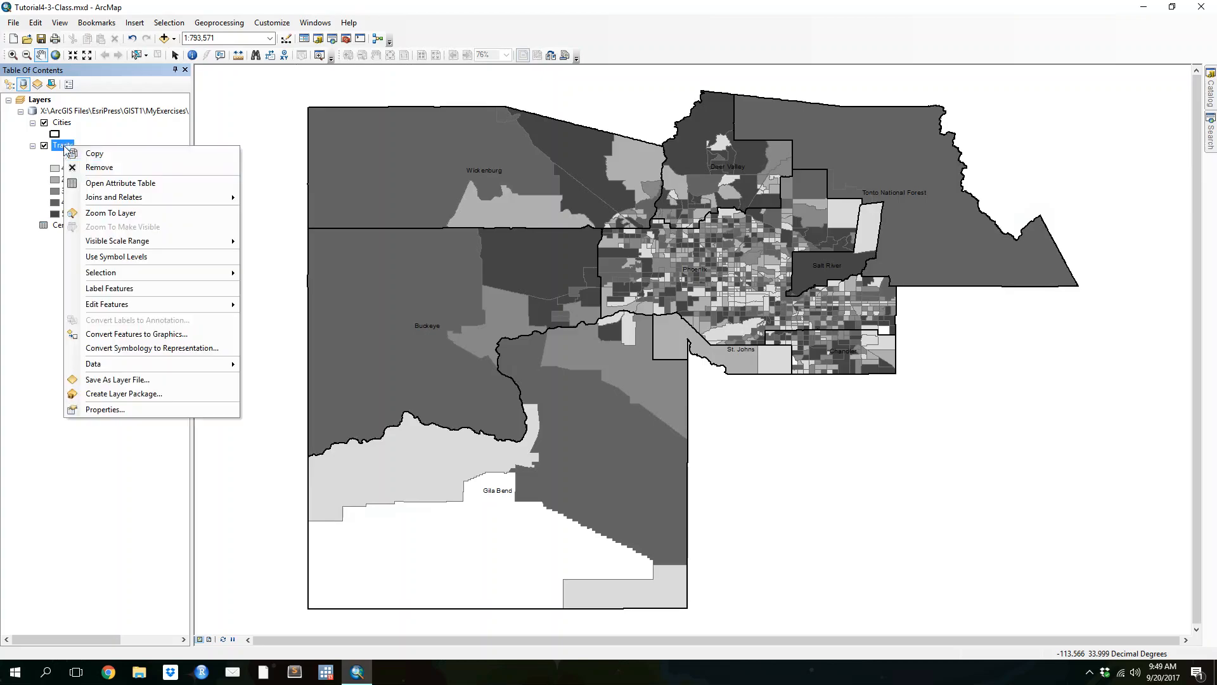
left_click(111, 411)
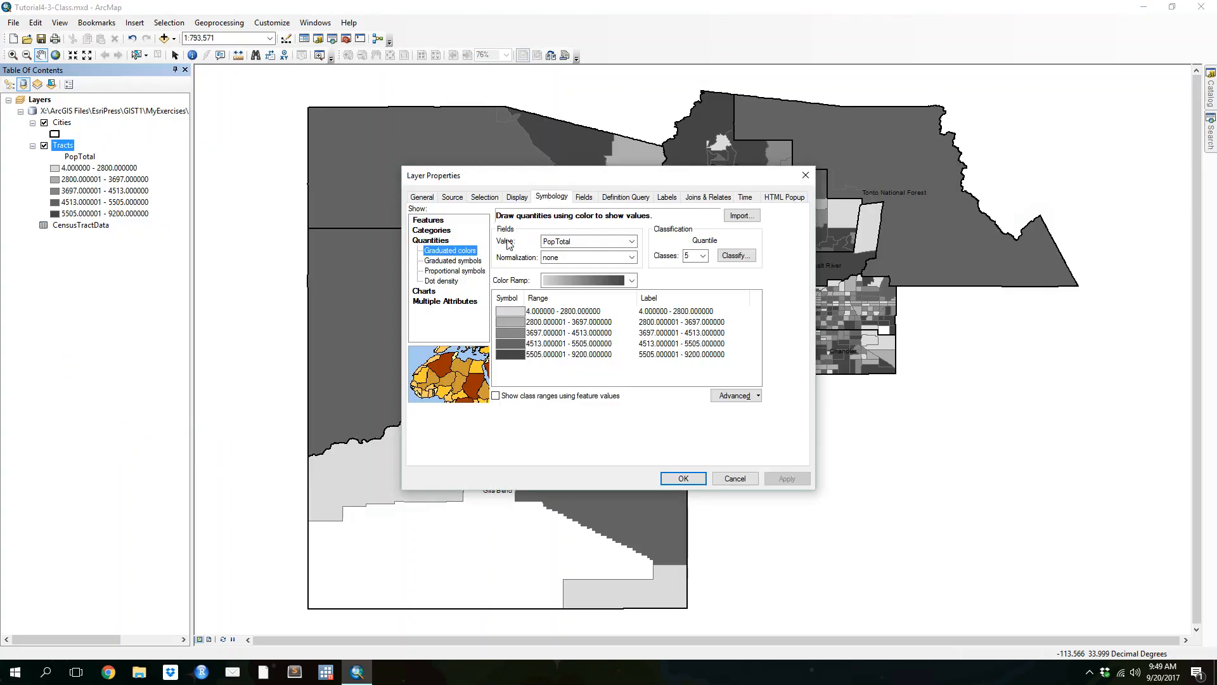
left_click(429, 221)
left_click(563, 262)
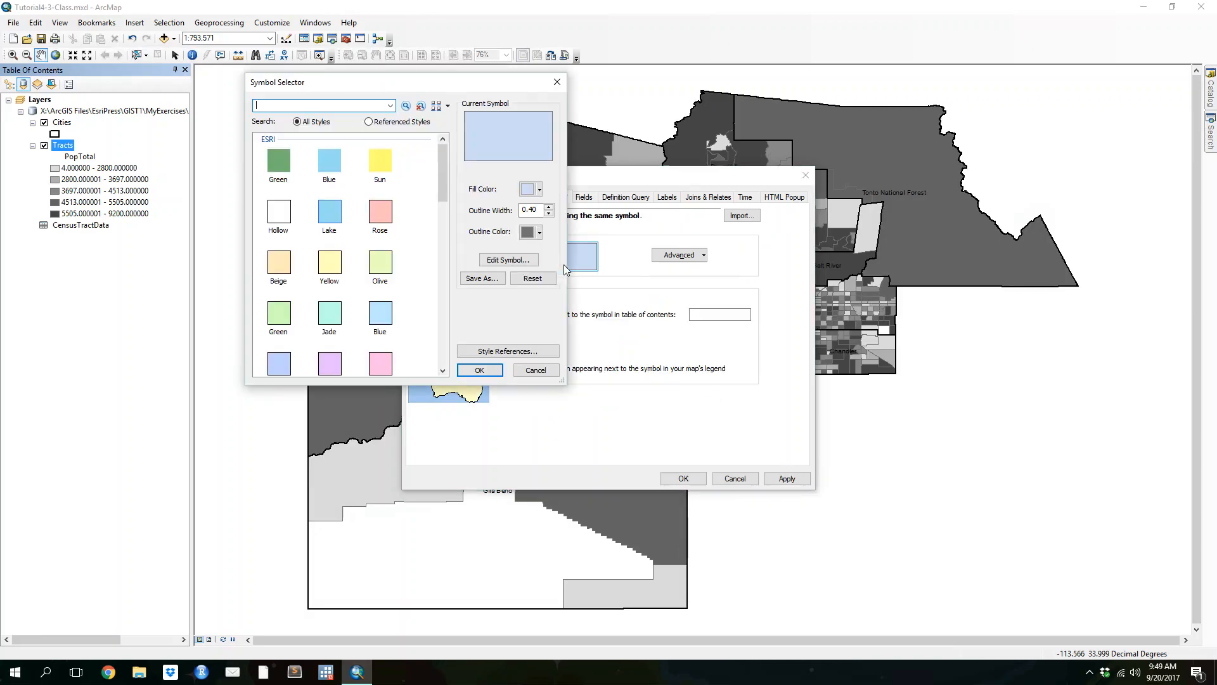
left_click(279, 211)
left_click(539, 233)
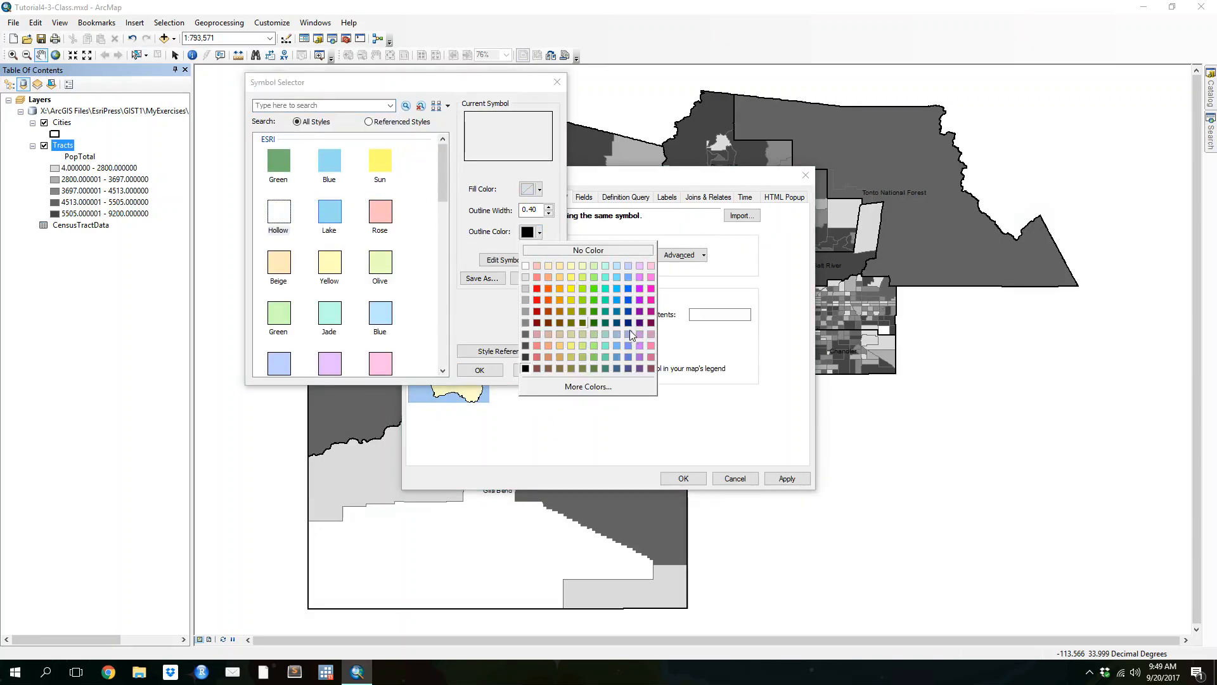
left_click(627, 314)
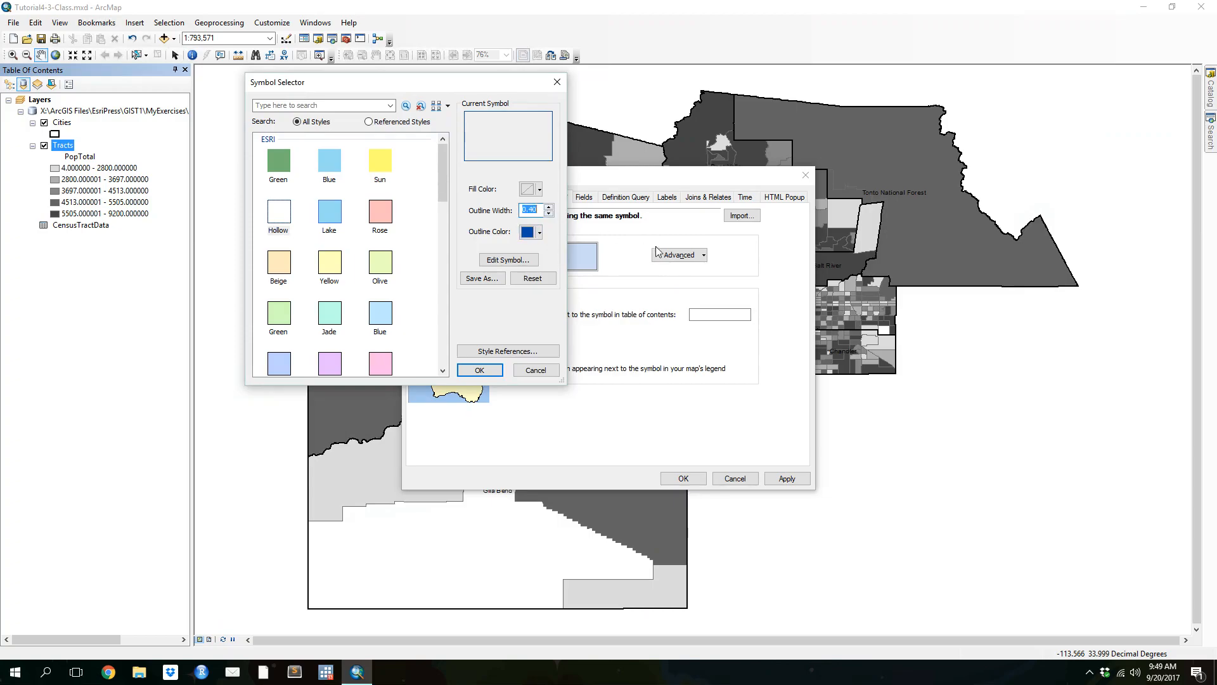
key("Return")
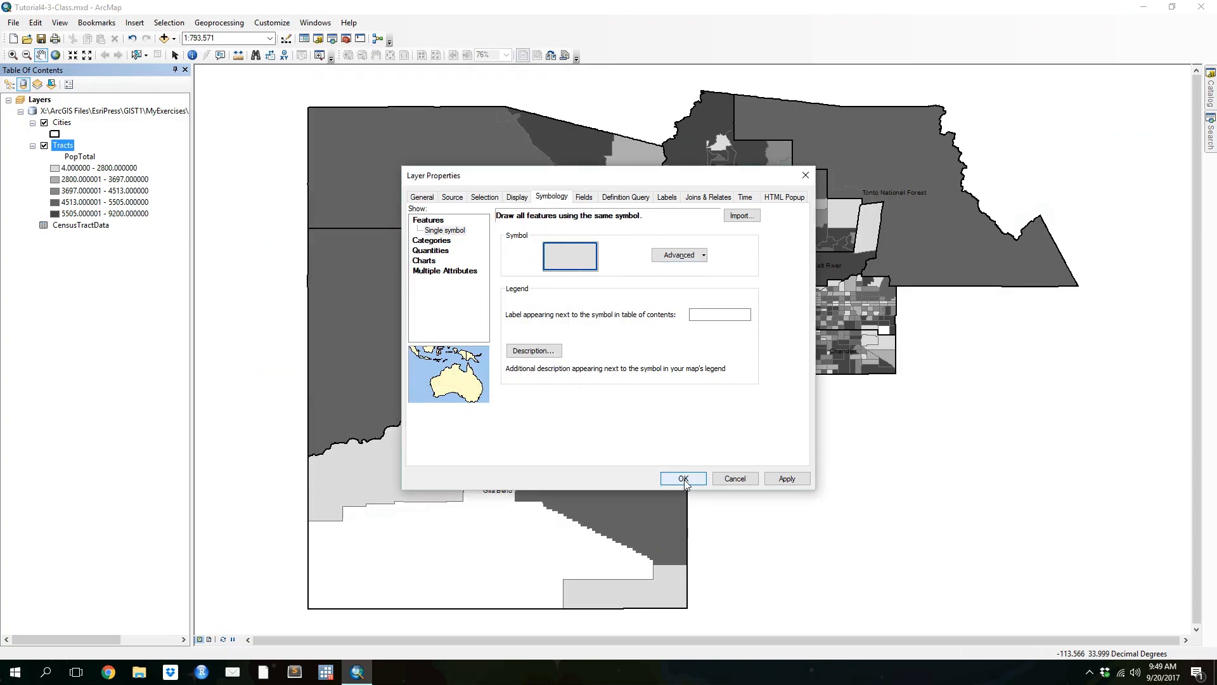
left_click(682, 479)
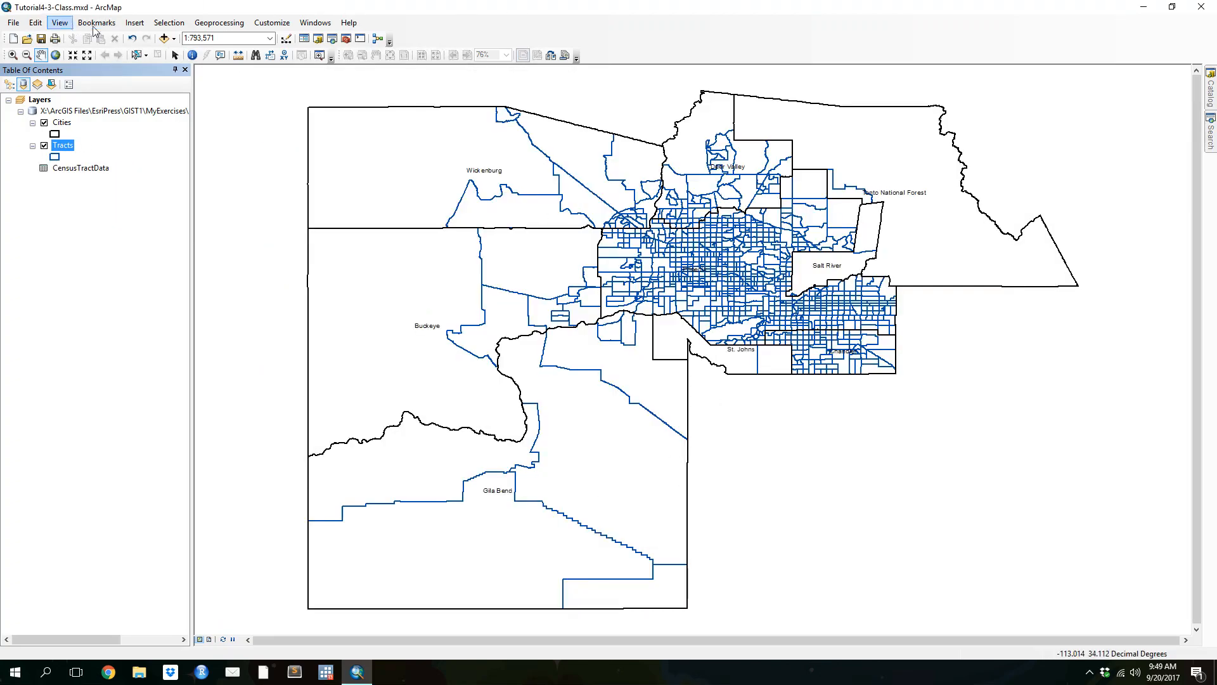
- Save a copy of the map document in the Chapter4 folder as Tutorial4-5-Class.mxd
left_click(13, 23)
left_click(44, 80)
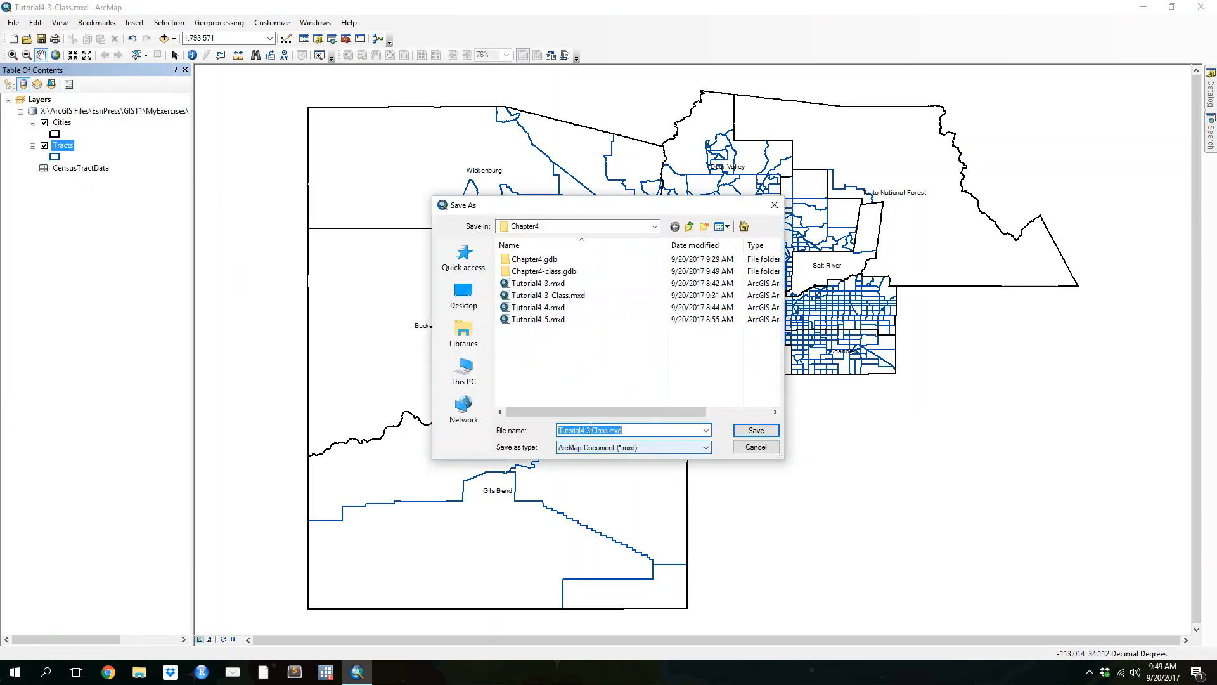
left_click(593, 431)
key("BackSpace")
type("5")
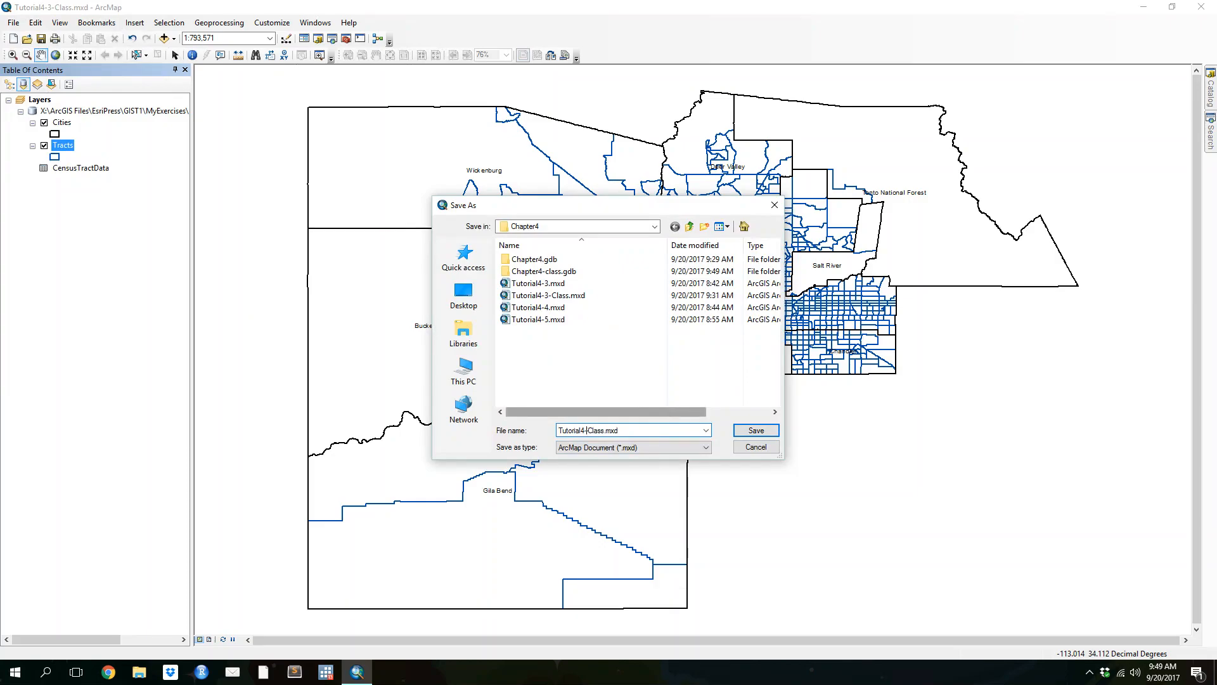
key("Return")
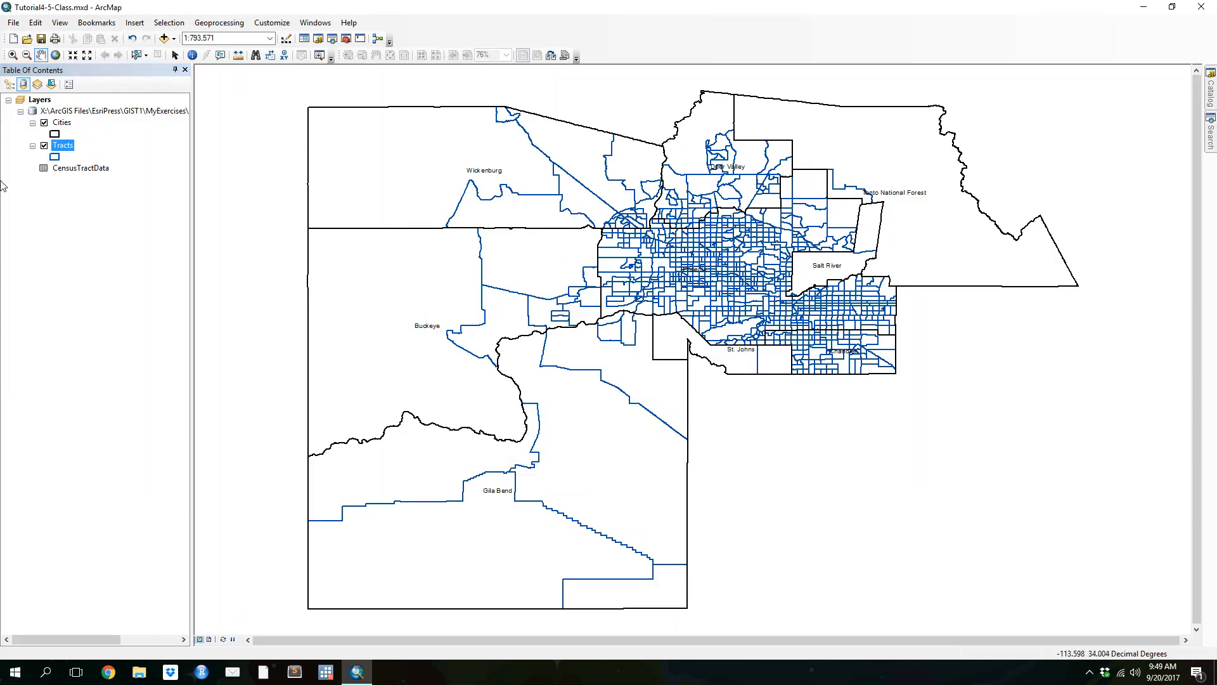
- Remove all joins from the Tracts layer
right_click(68, 147)
mouse_move(177, 194)
mouse_move(282, 217)
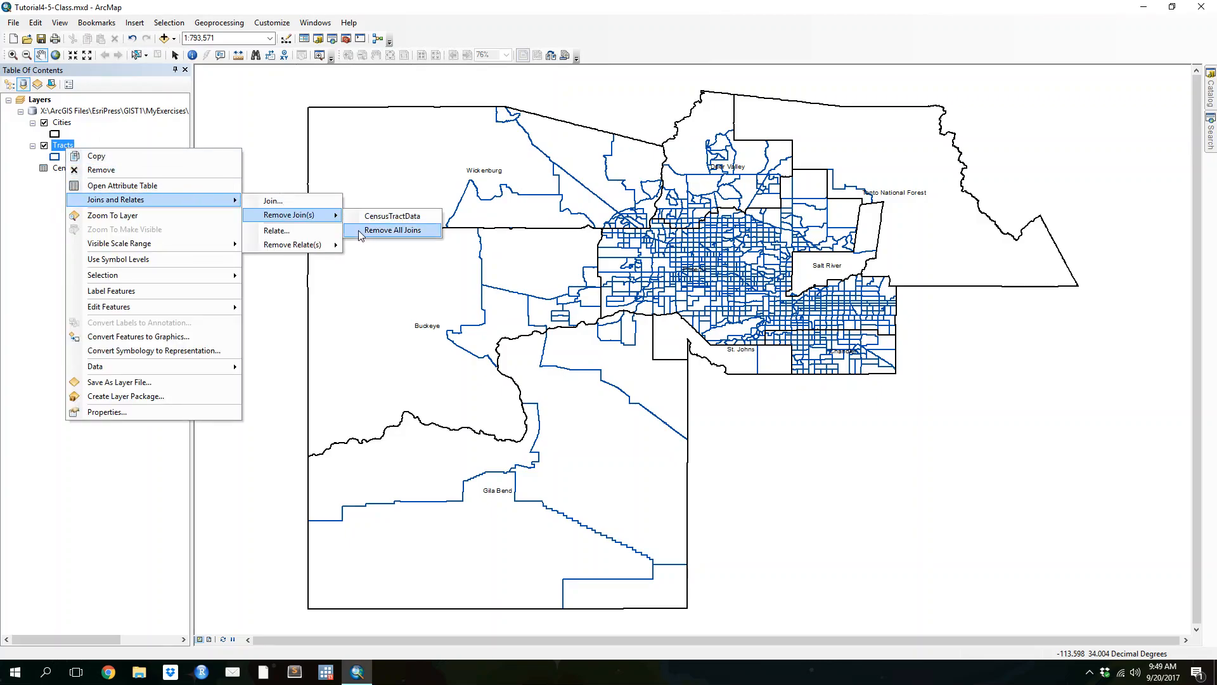
left_click(394, 231)
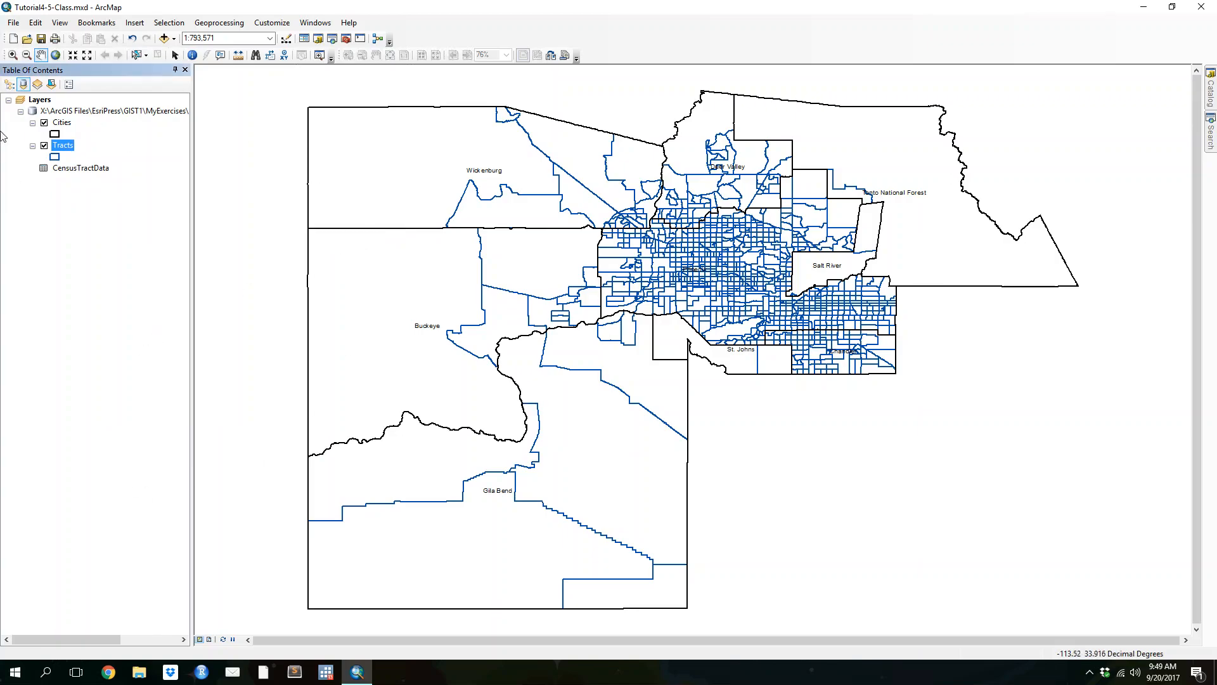
- Check which fields remain in the Tracts attribute table, and close it
right_click(64, 146)
left_click(133, 182)
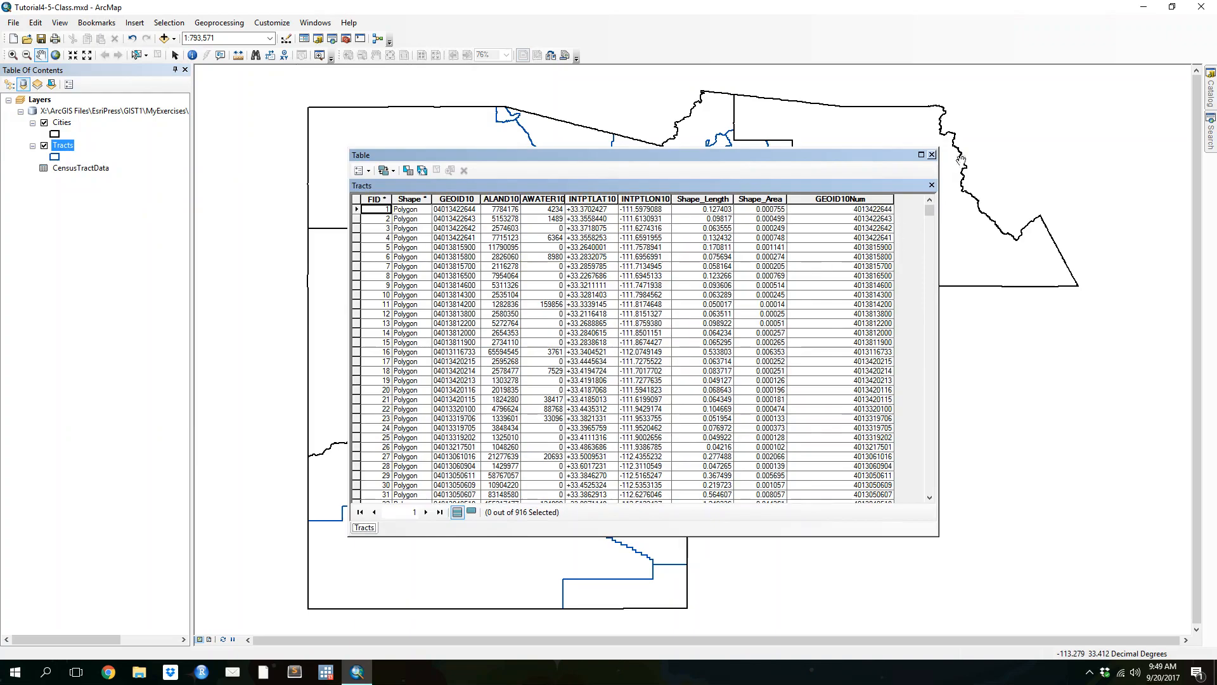
left_click(931, 155)
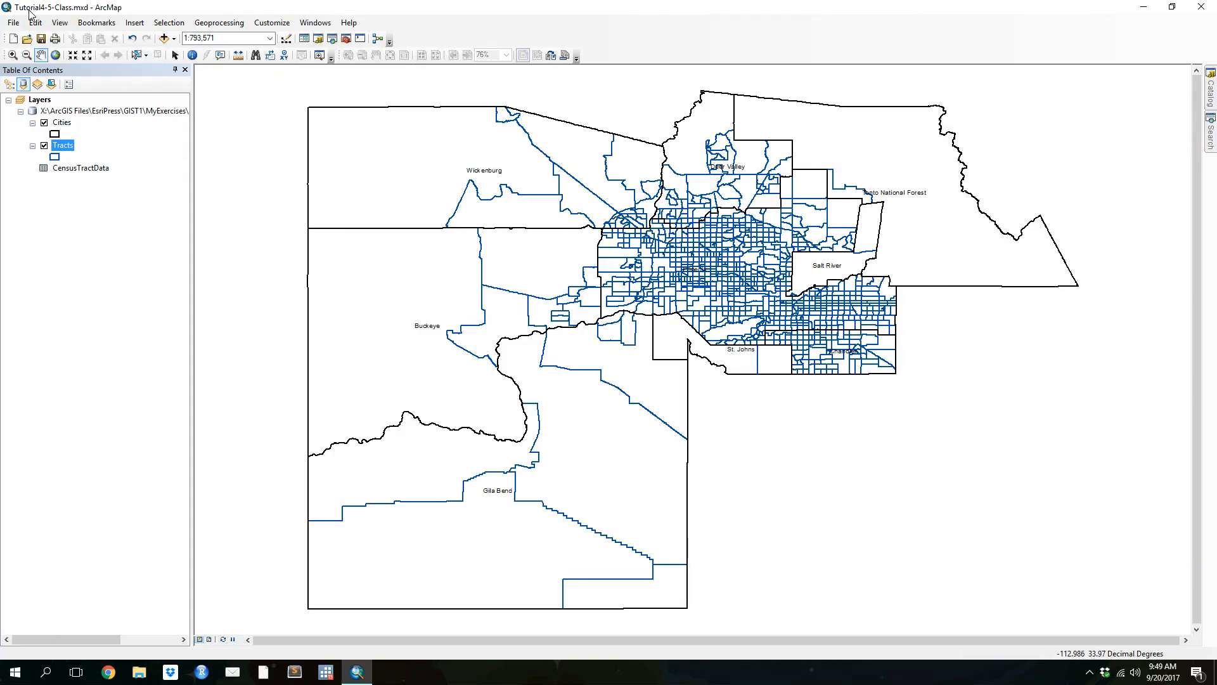
right_click(70, 145)
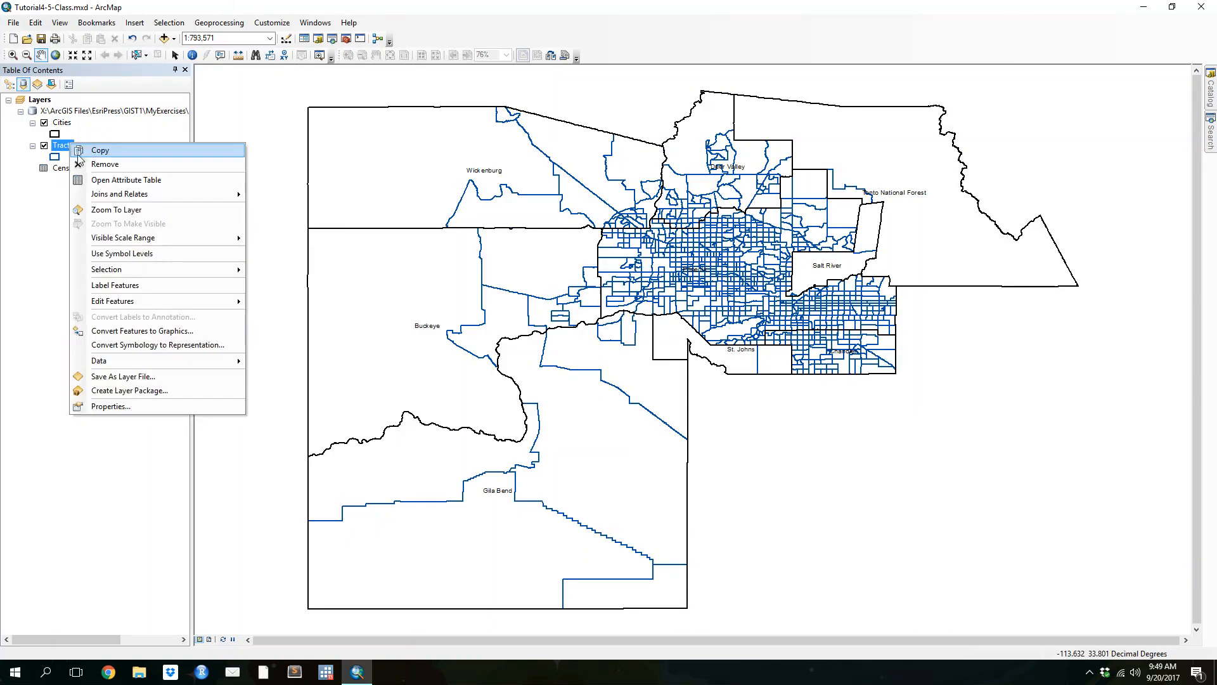
left_click(107, 182)
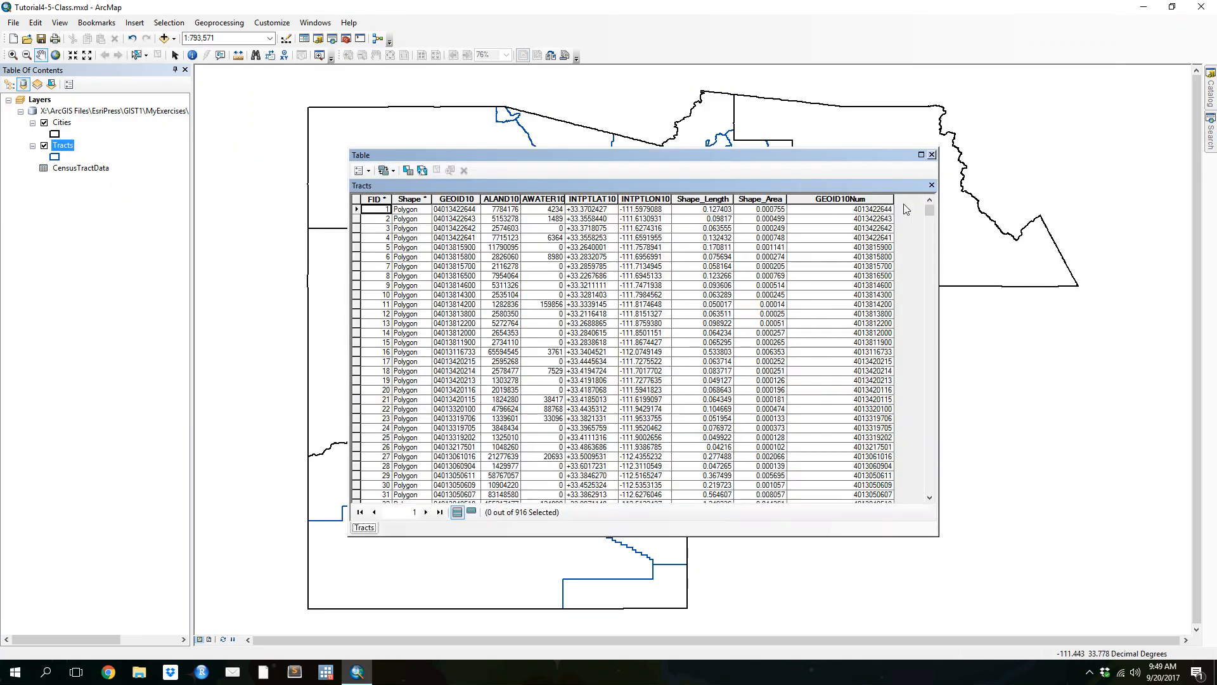
left_click(931, 154)
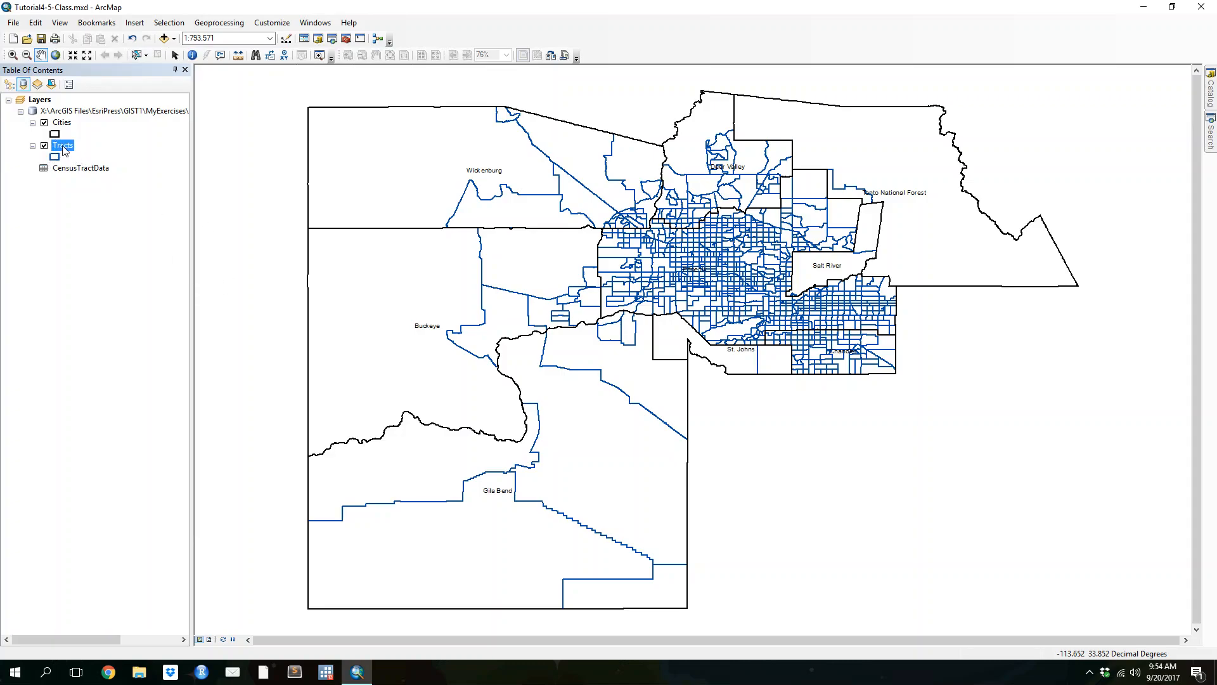
- Add a new field named X with the Double type to the Tracts attribute table
right_click(62, 147)
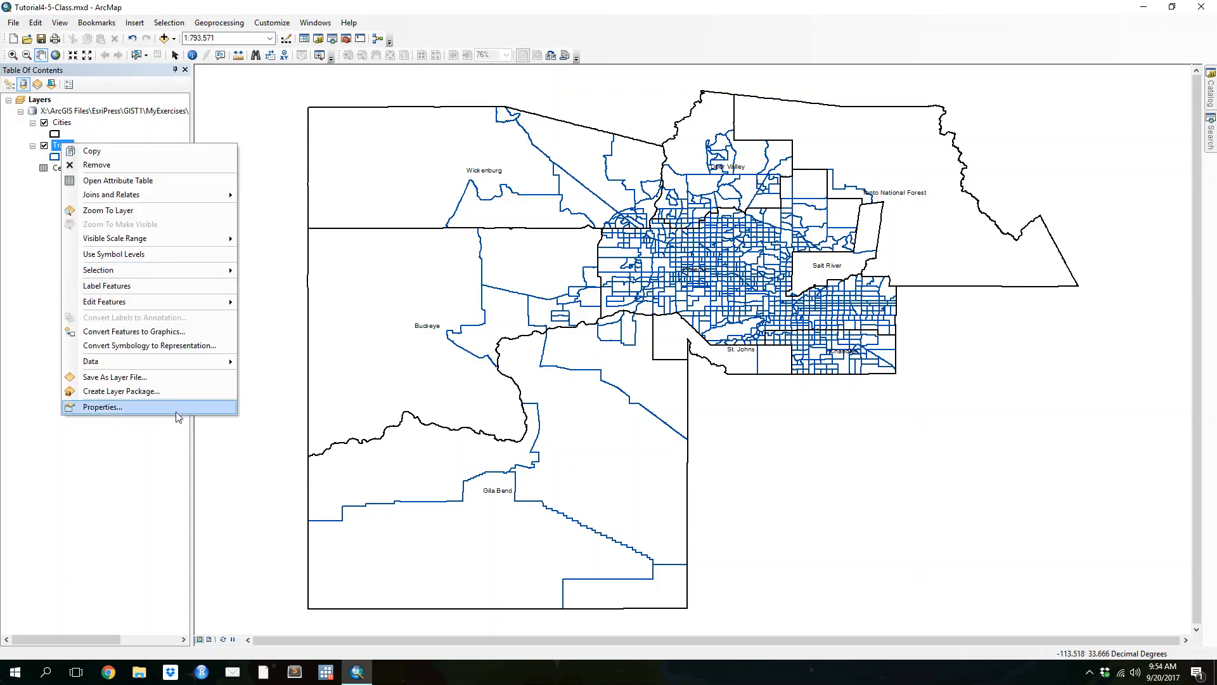
left_click(117, 181)
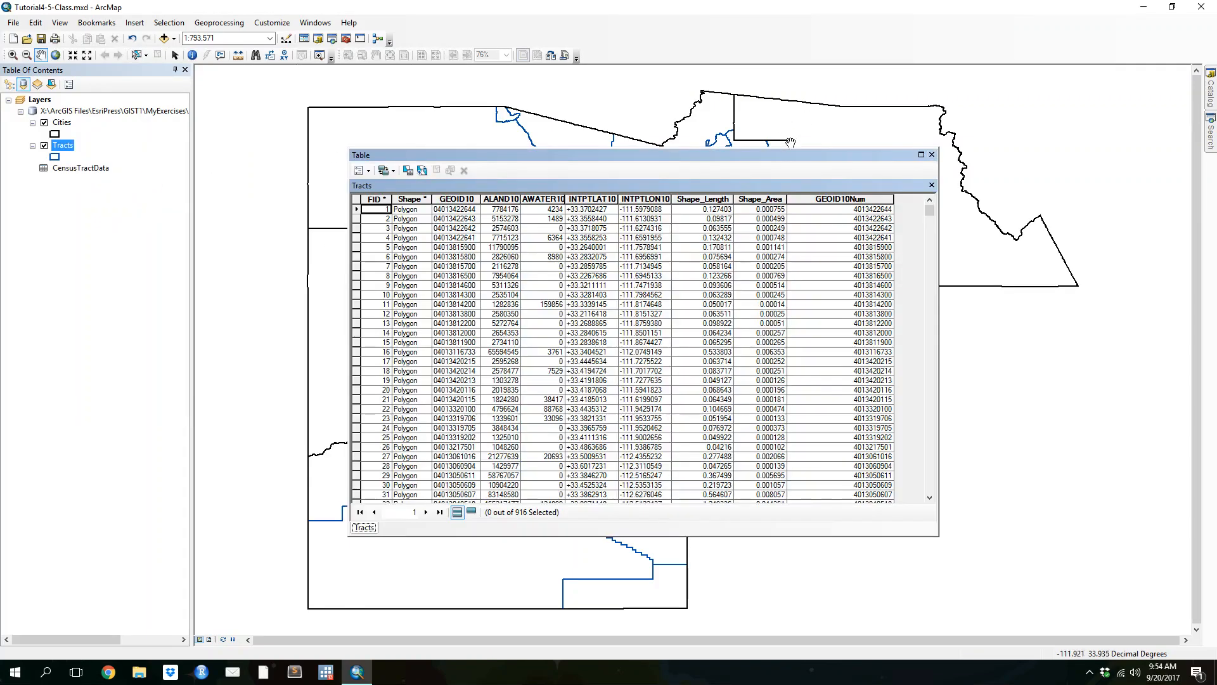
left_click_drag(939, 204, 1067, 205)
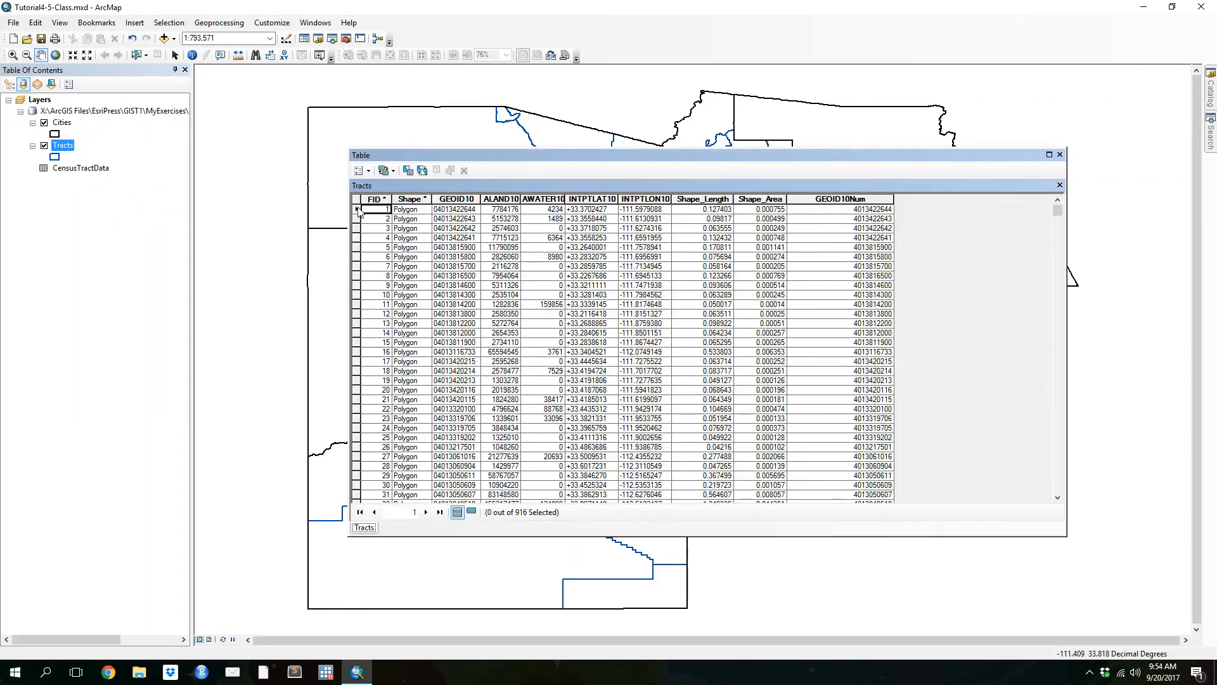
left_click(360, 169)
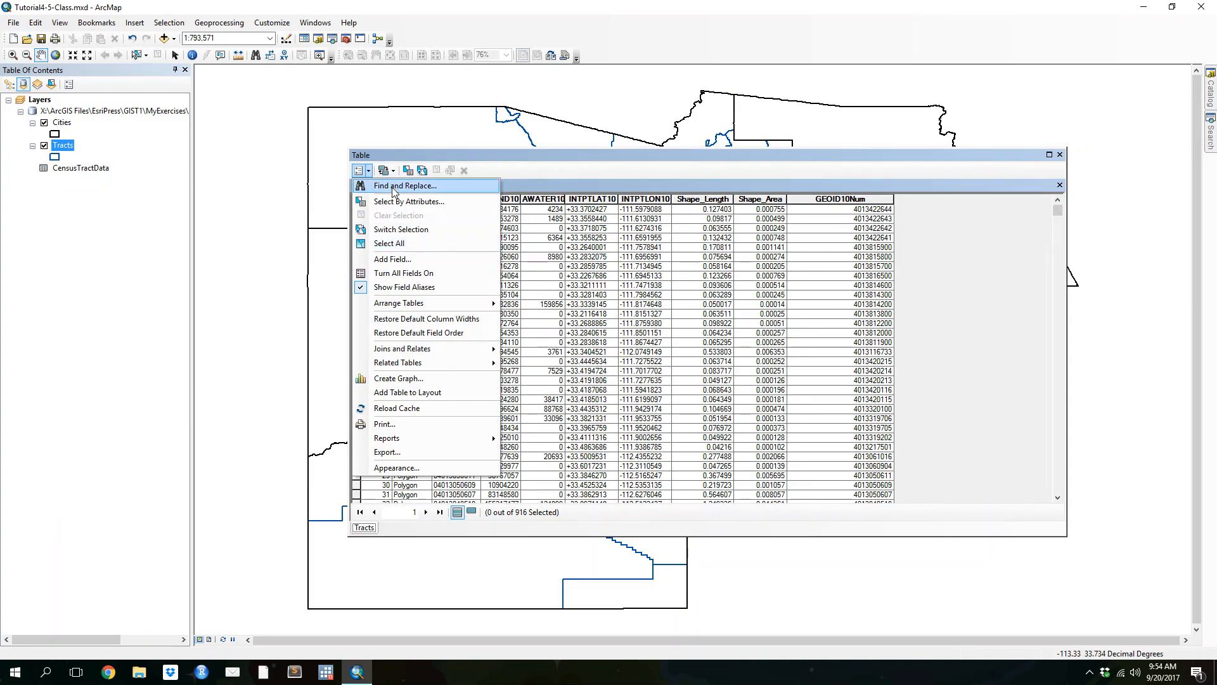
left_click(392, 259)
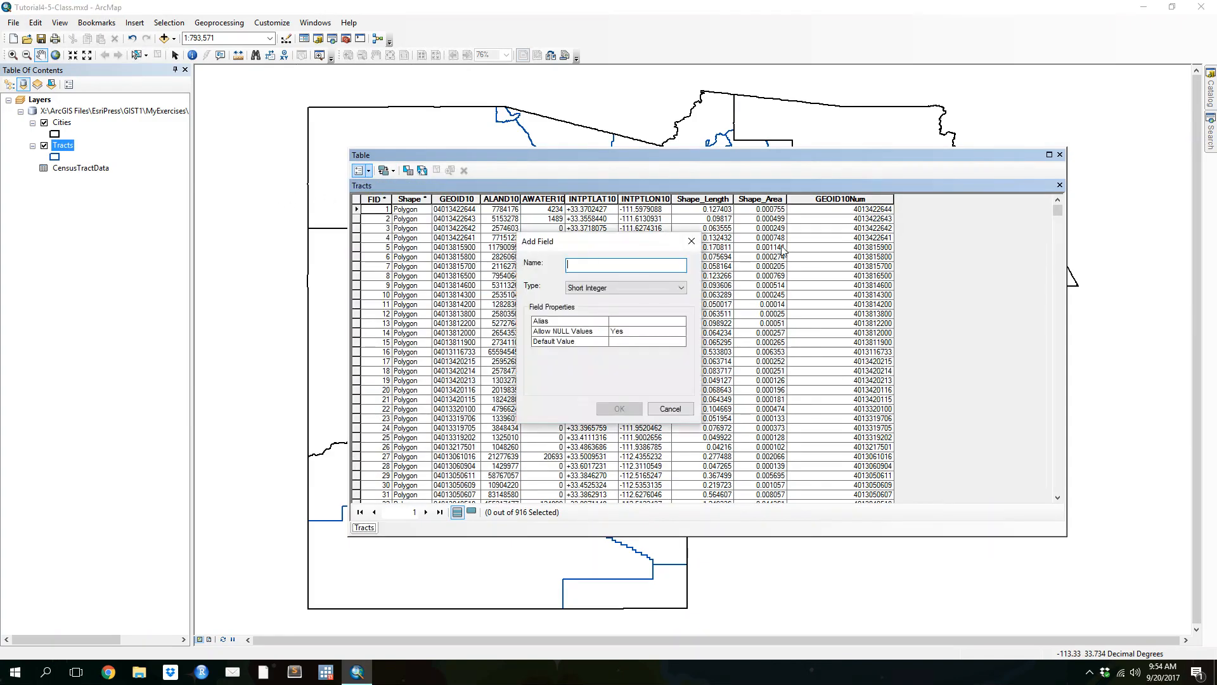
type("X")
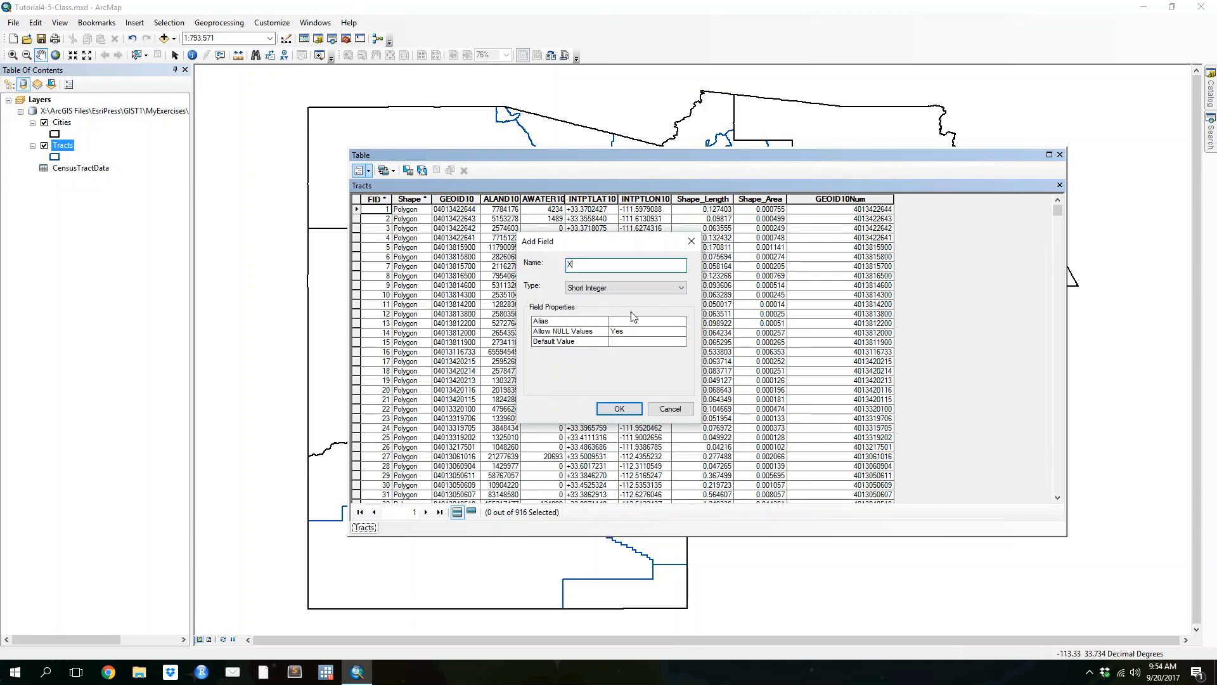
left_click(592, 289)
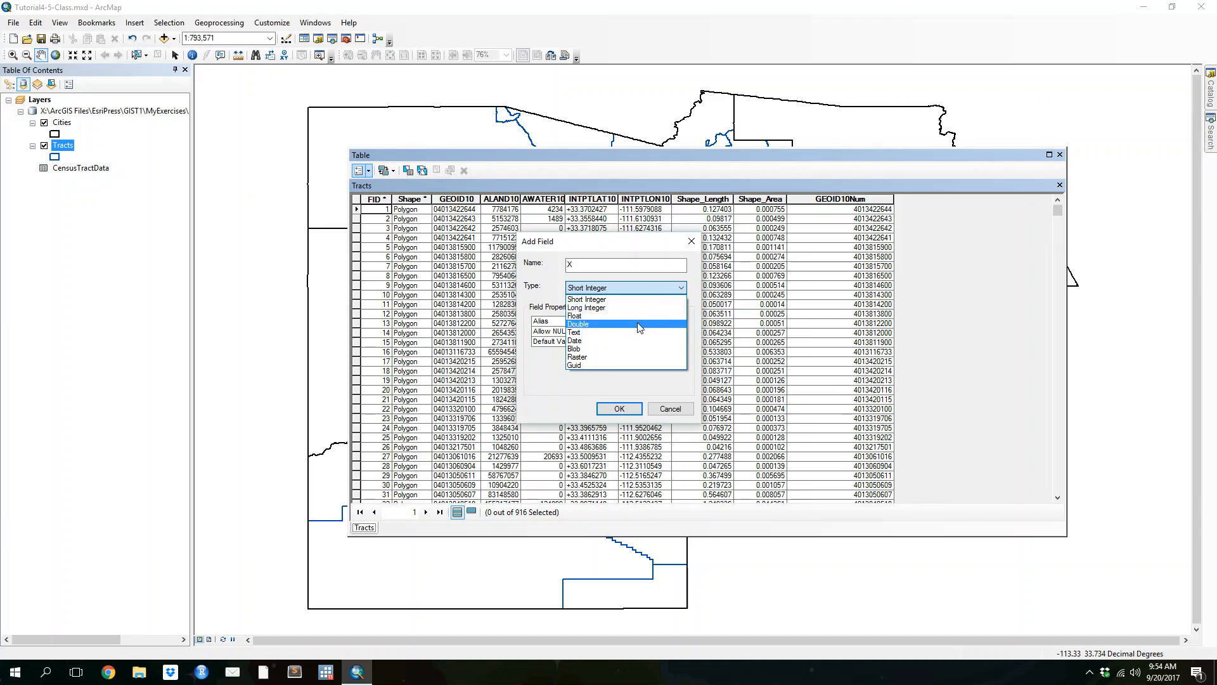
left_click(607, 324)
left_click(619, 409)
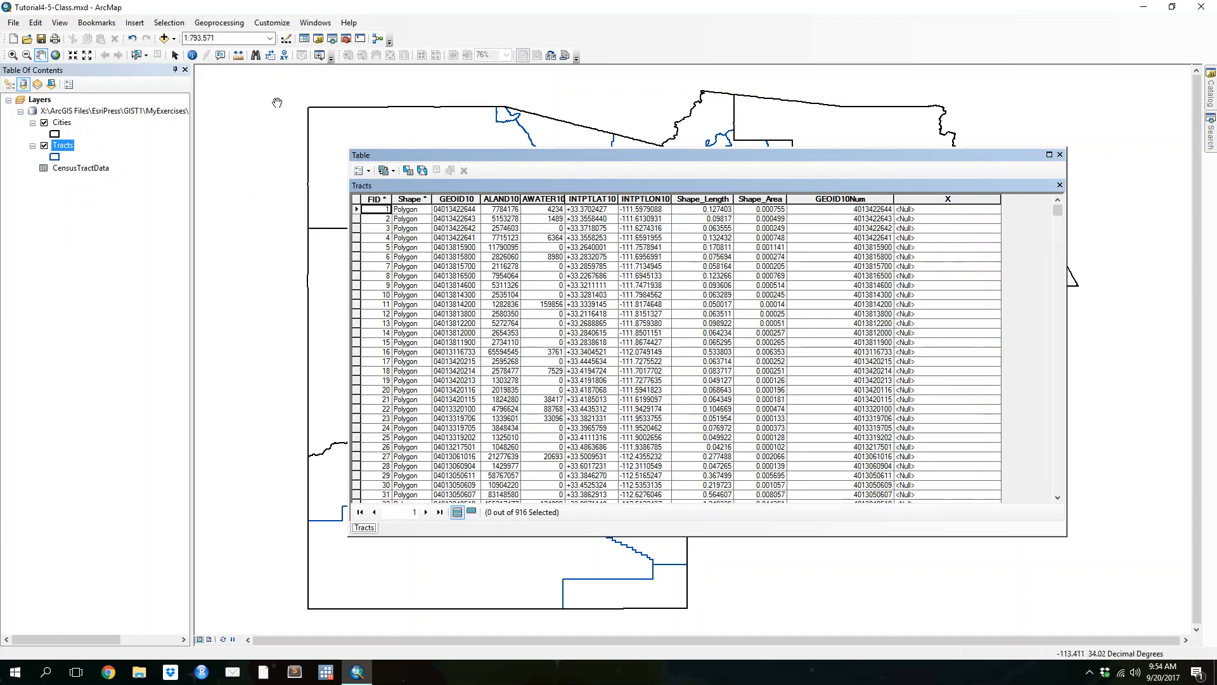
- Add a second field named Y with the Double type to the Tracts table
left_click(359, 170)
left_click(388, 259)
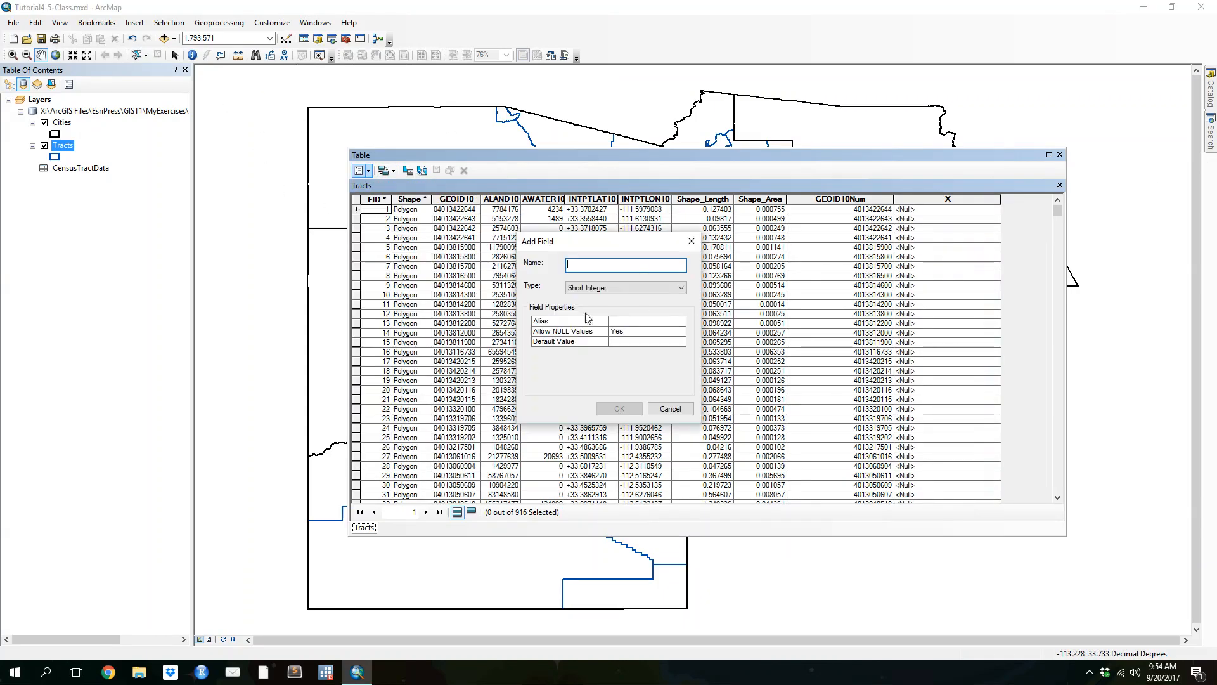
left_click(626, 287)
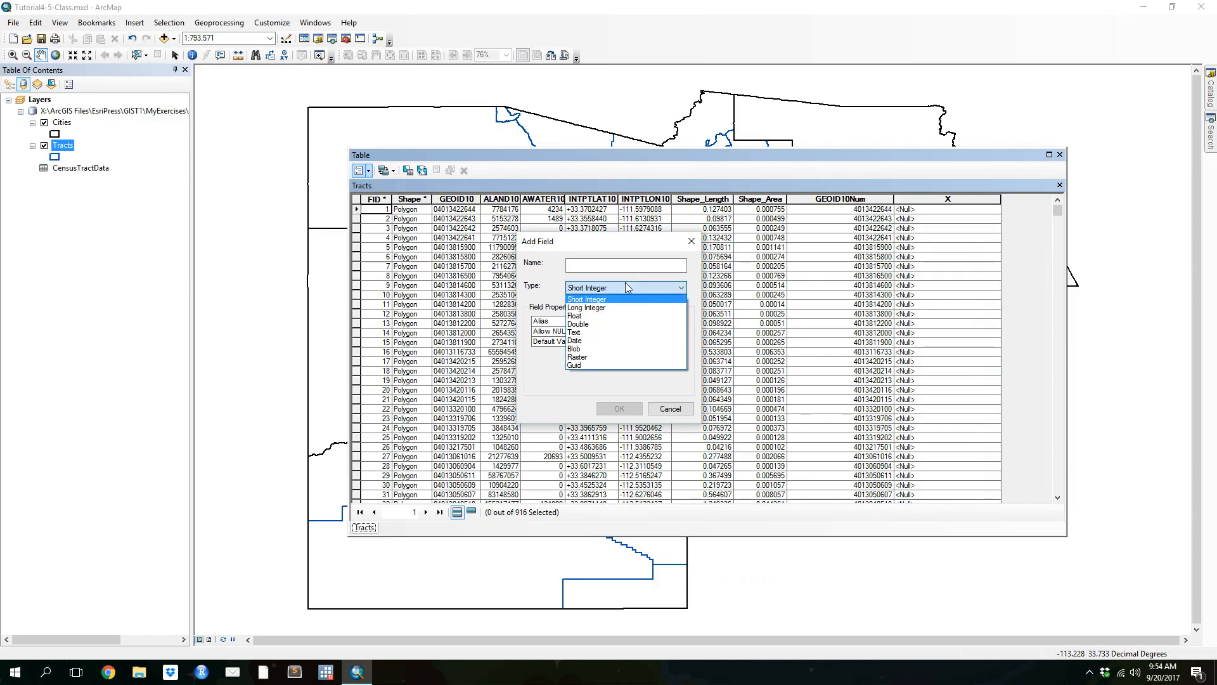
left_click(601, 324)
left_click(578, 266)
type("Y")
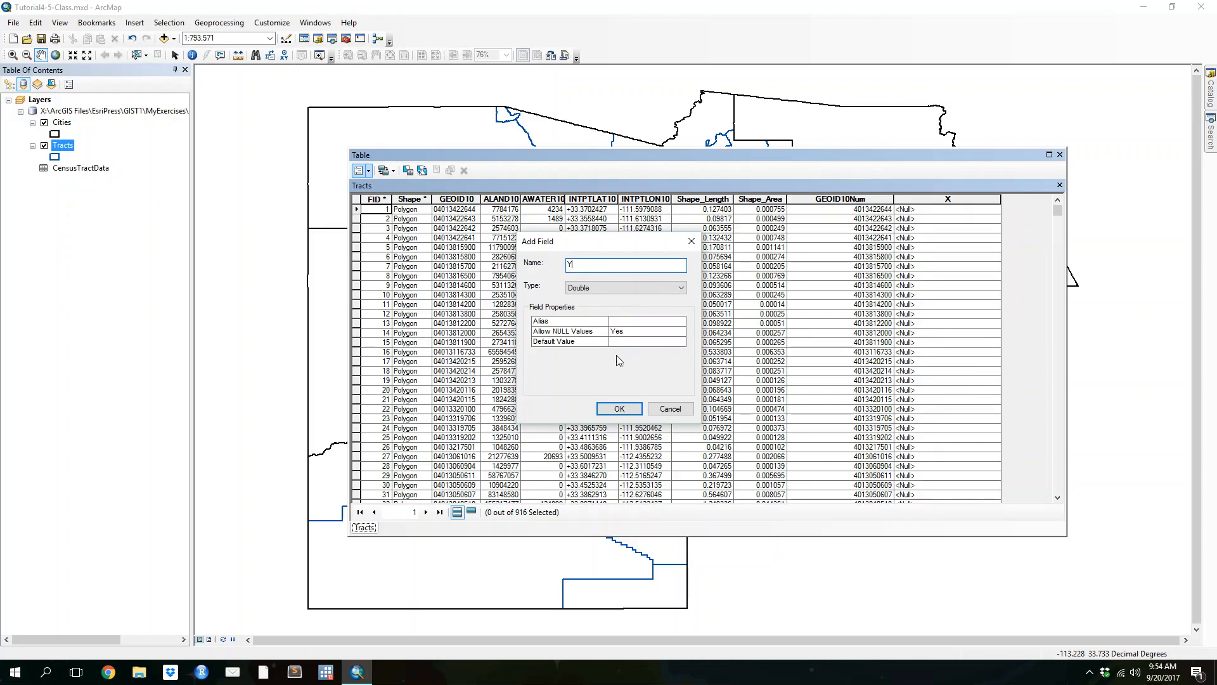
left_click(619, 408)
- Calculate the X field's geometry as the X Coordinate of Centroid in decimal degrees, using the data source's coordinate system
left_click_drag(754, 494, 876, 494)
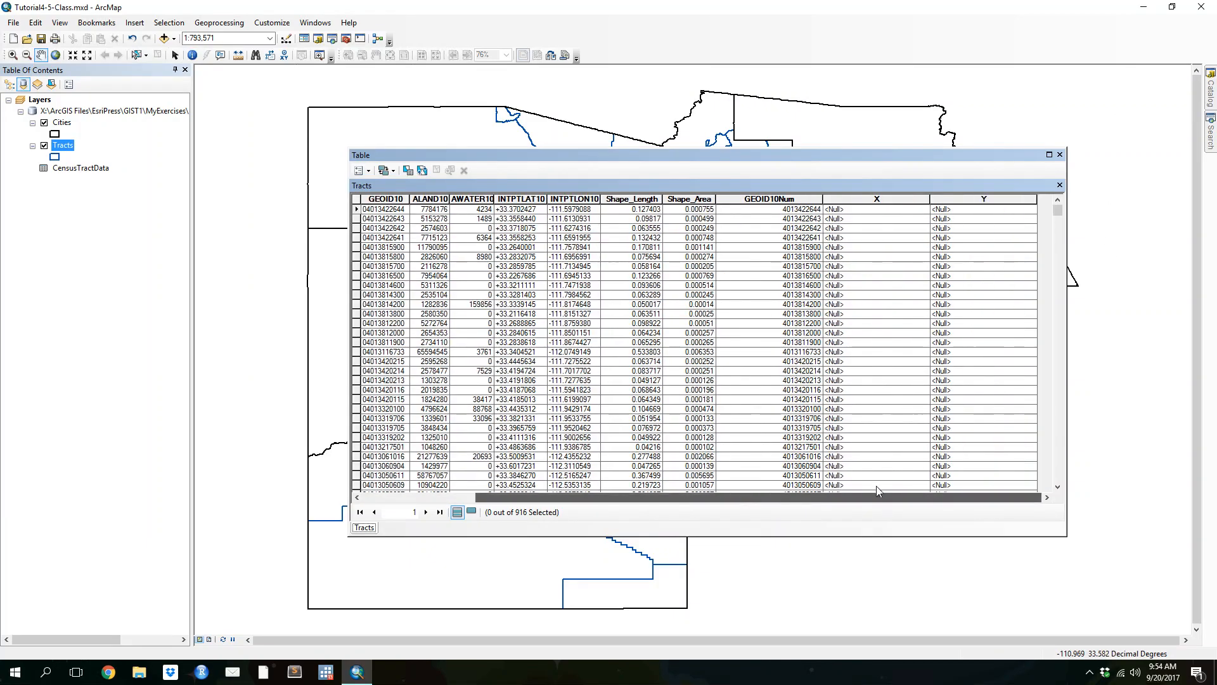
right_click(867, 199)
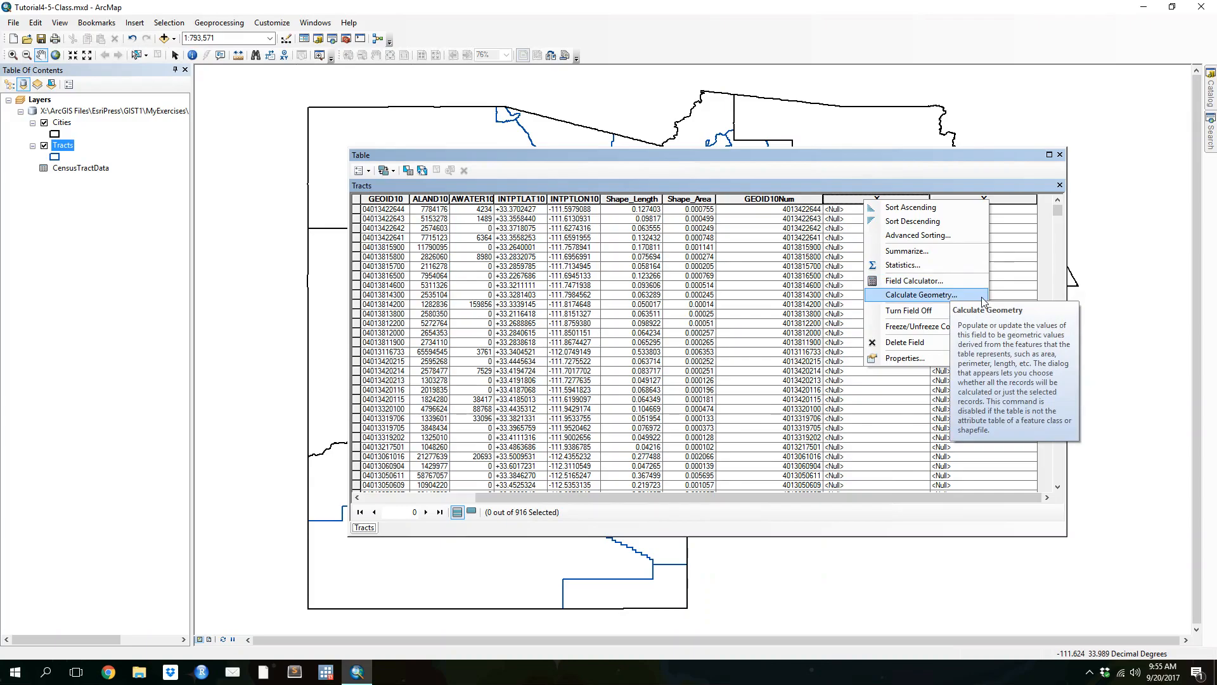
left_click(982, 298)
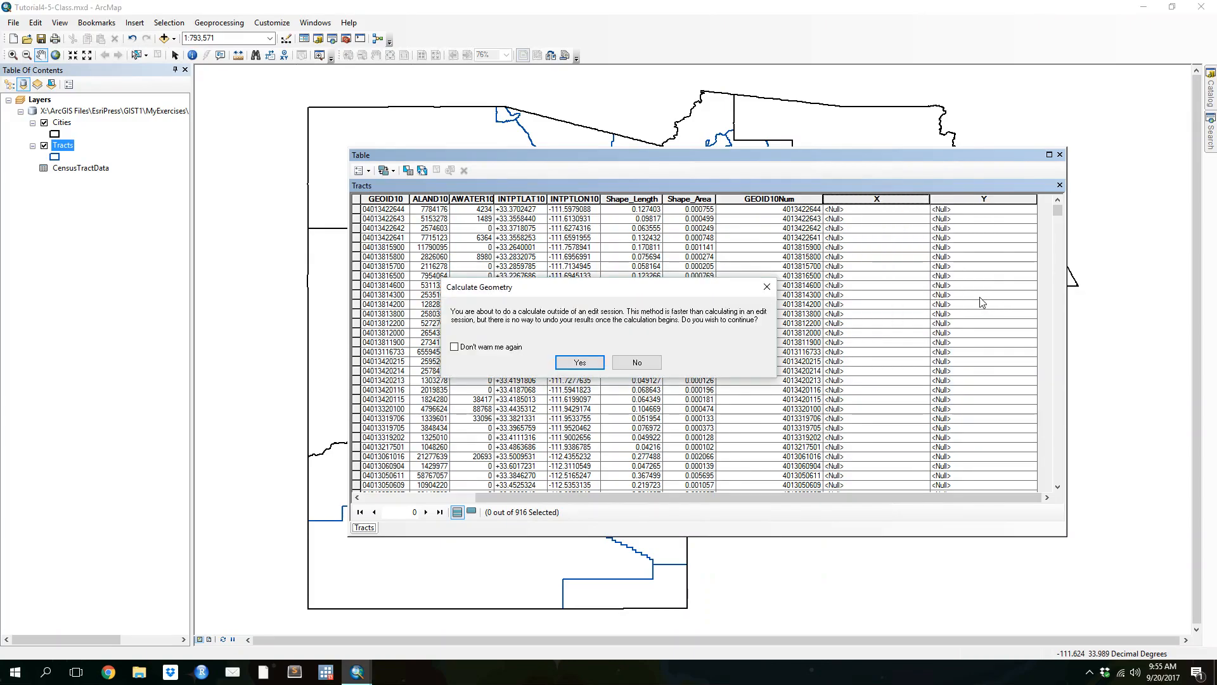
left_click(579, 362)
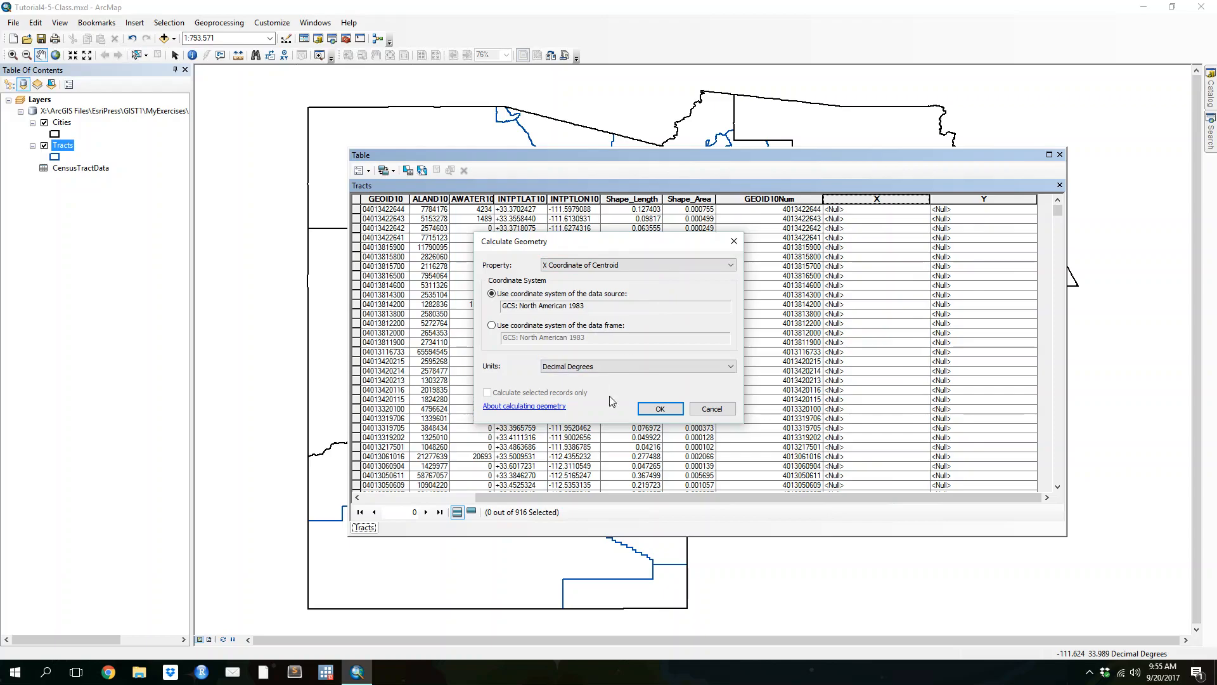
left_click(660, 409)
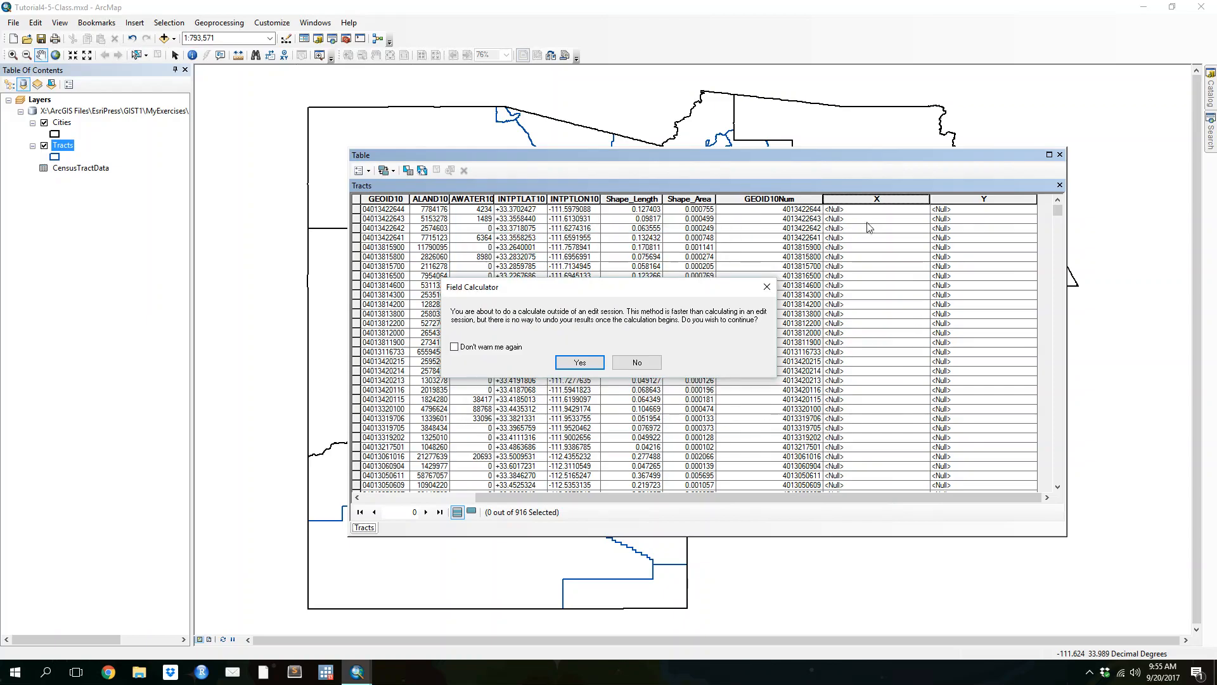
left_click(558, 369)
- Calculate the Y field's geometry as the Y Coordinate of Centroid in decimal degrees, and close the table
right_click(960, 199)
left_click(1015, 290)
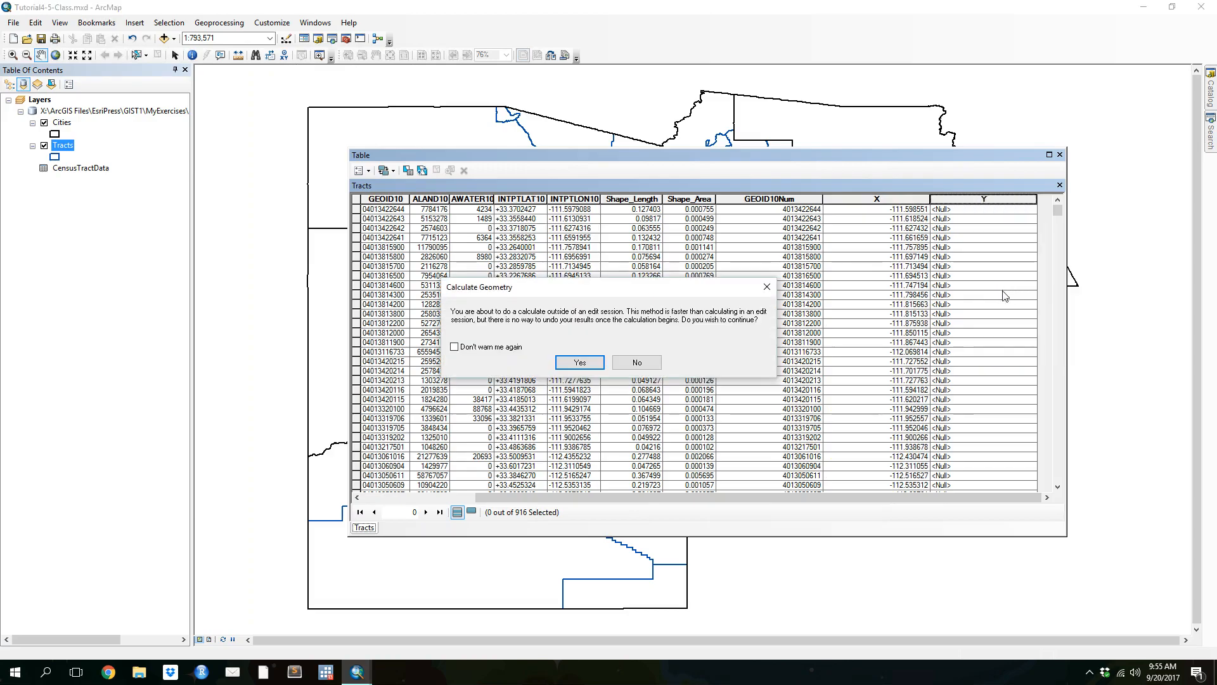
left_click(575, 362)
left_click(600, 265)
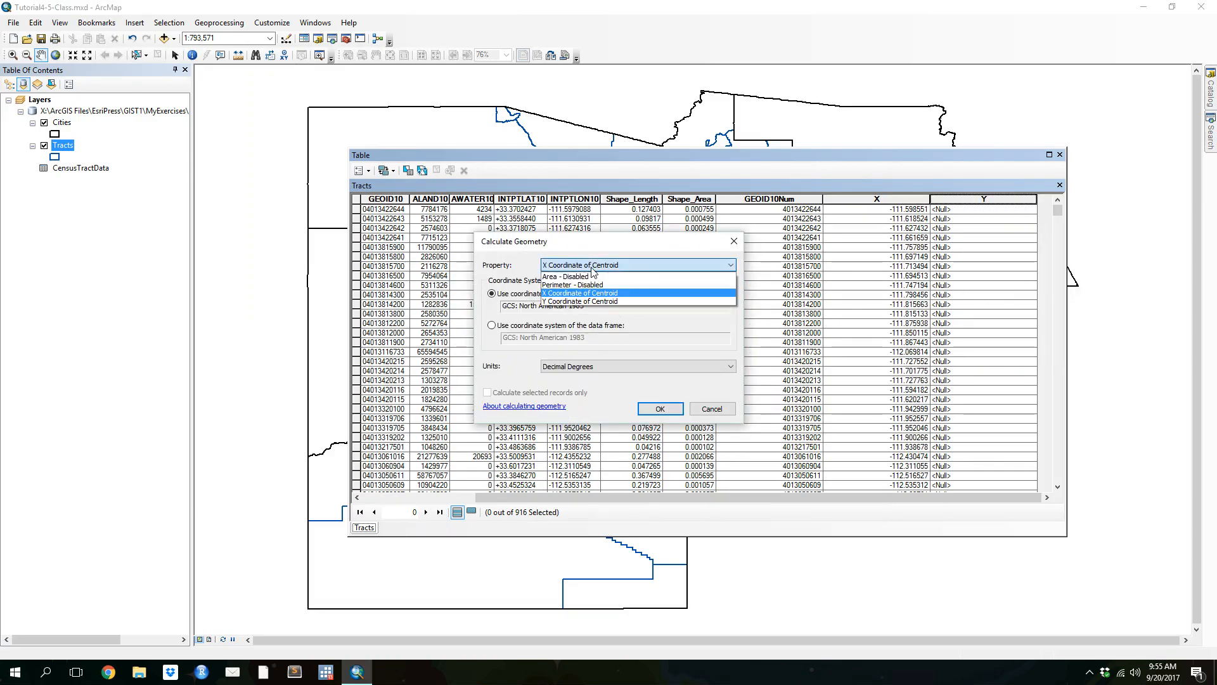
left_click(625, 301)
left_click(658, 408)
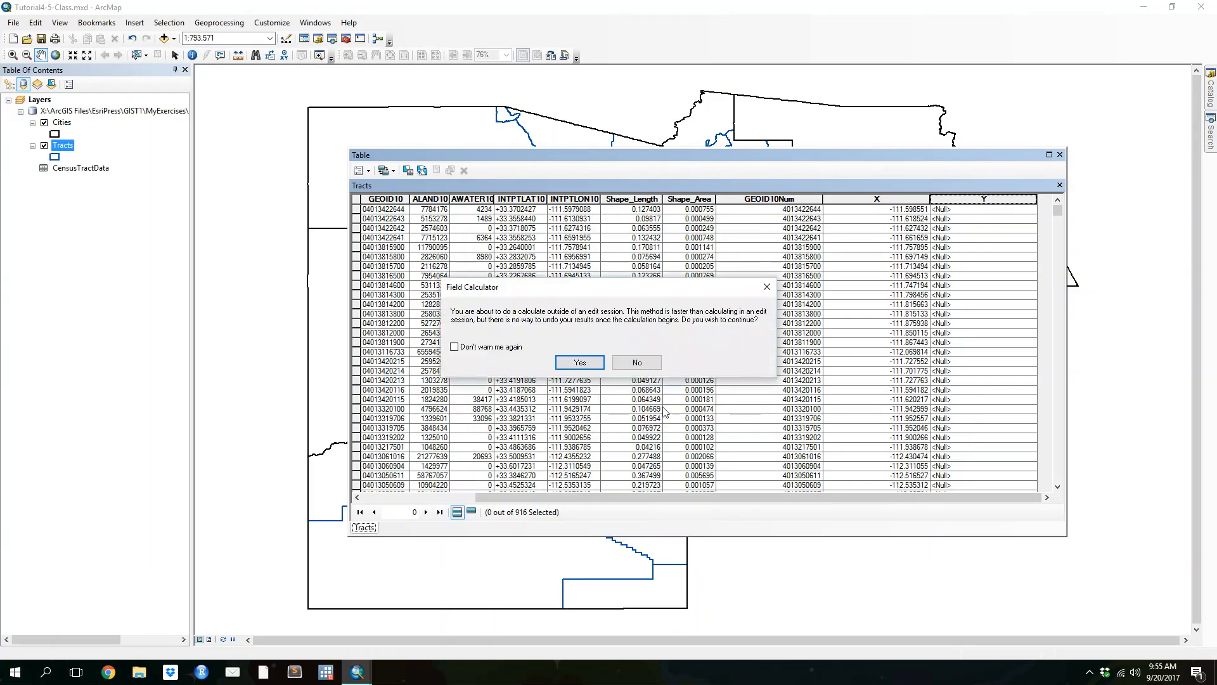
left_click(554, 362)
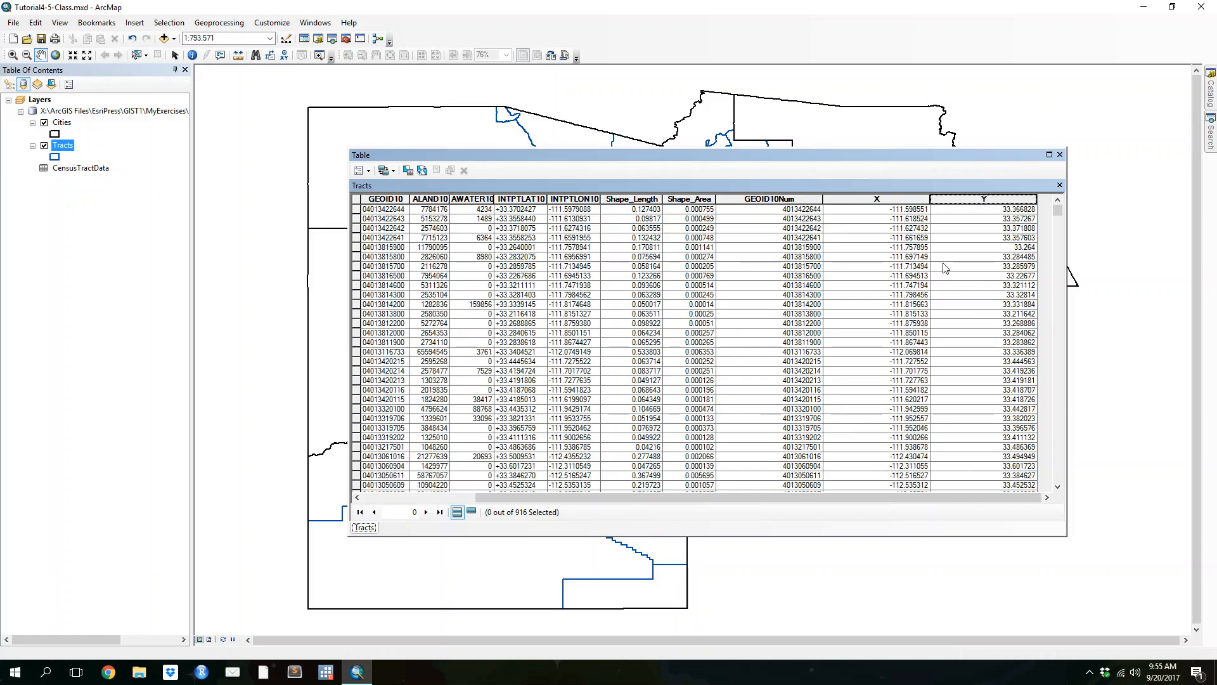
left_click(1059, 154)
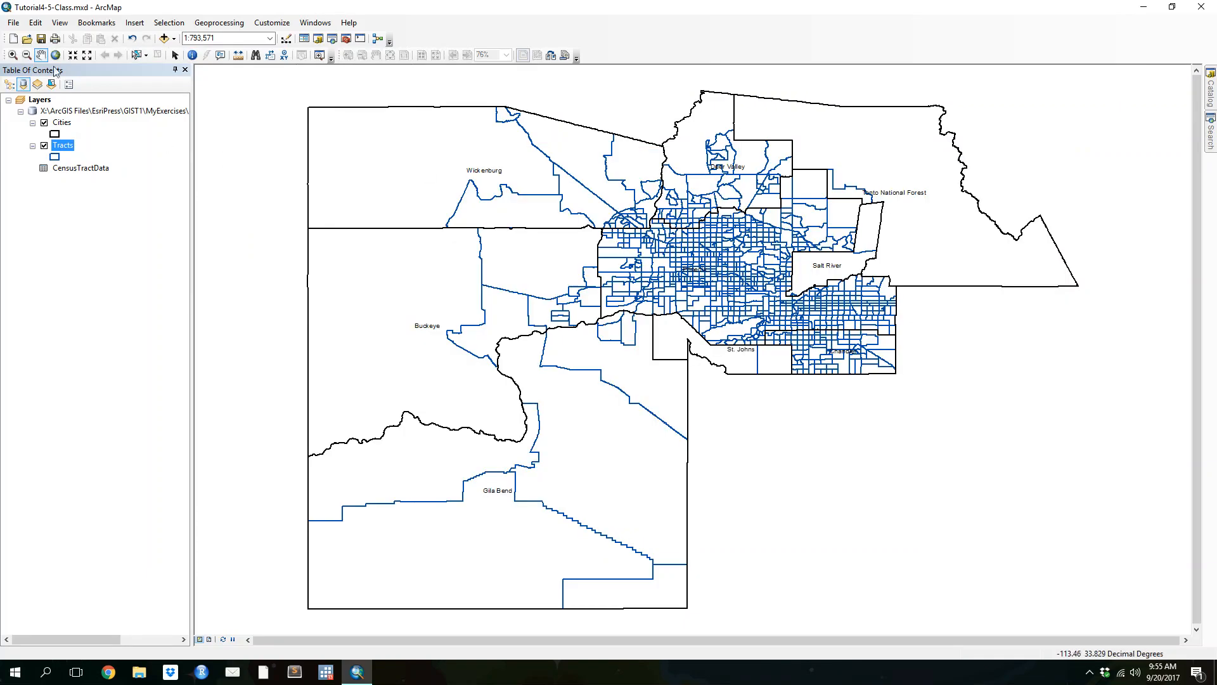
- Join the CensusTractData table to the Tracts layer, matching GEOID10Num with GEOid2 and keeping all records
right_click(74, 148)
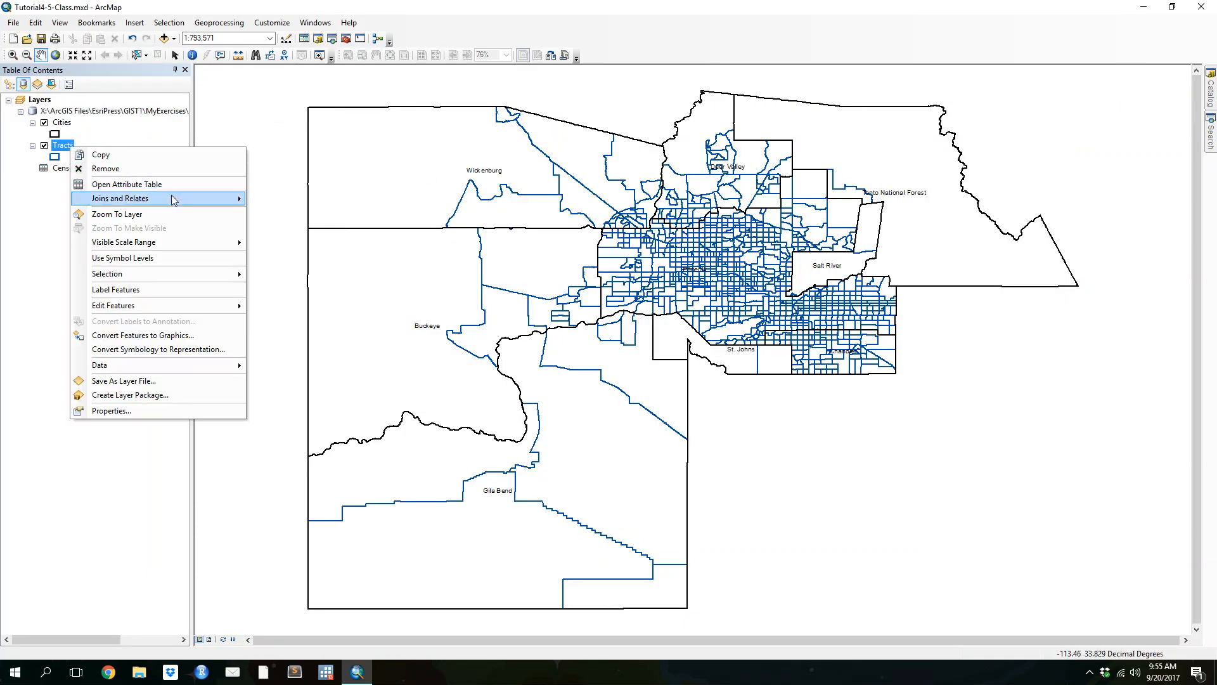
mouse_move(171, 199)
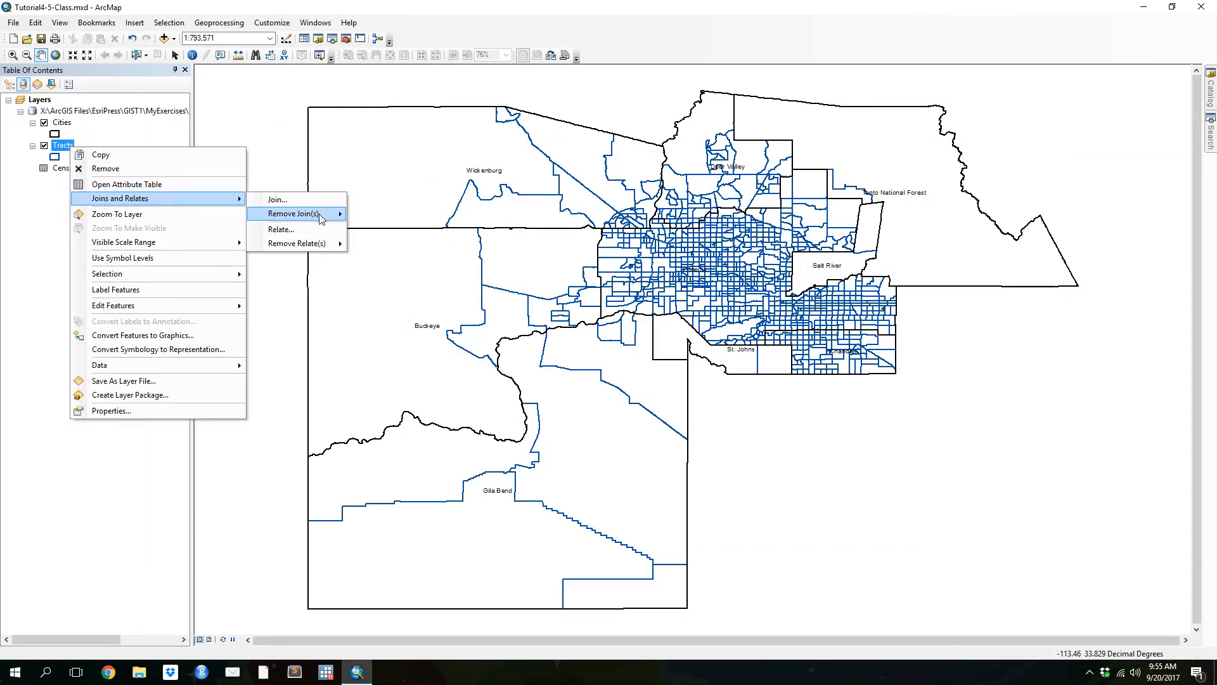
left_click(277, 199)
left_click(712, 246)
left_click(713, 246)
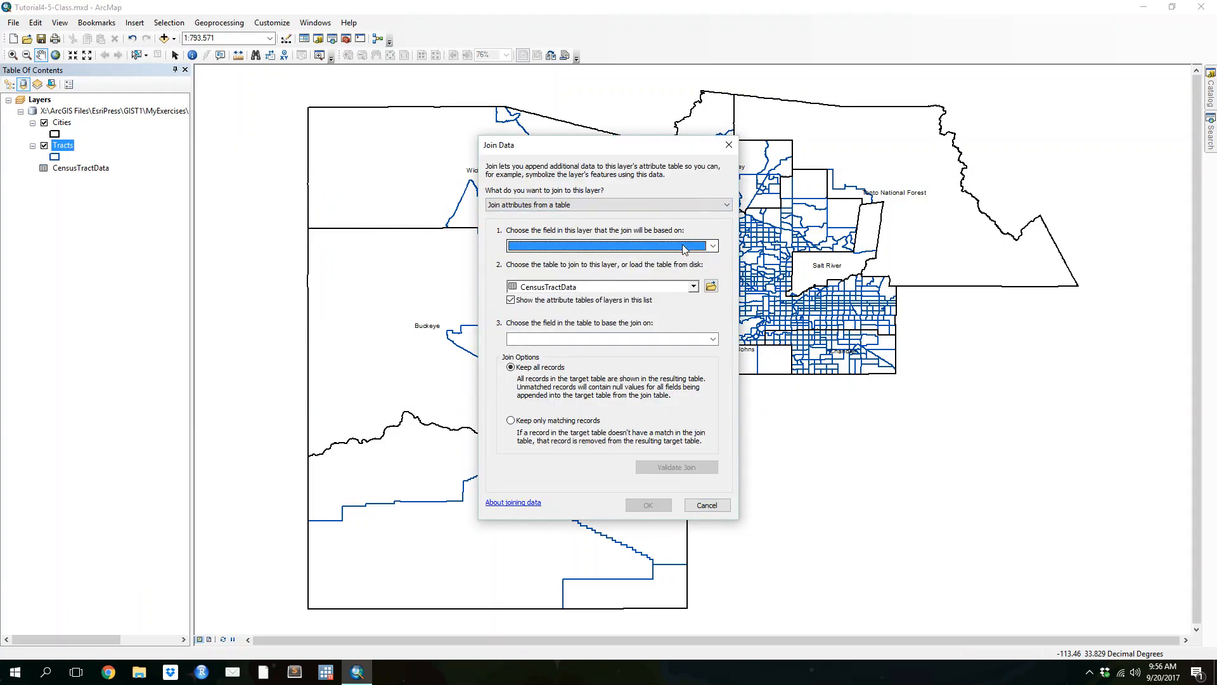
left_click(683, 249)
left_click(608, 330)
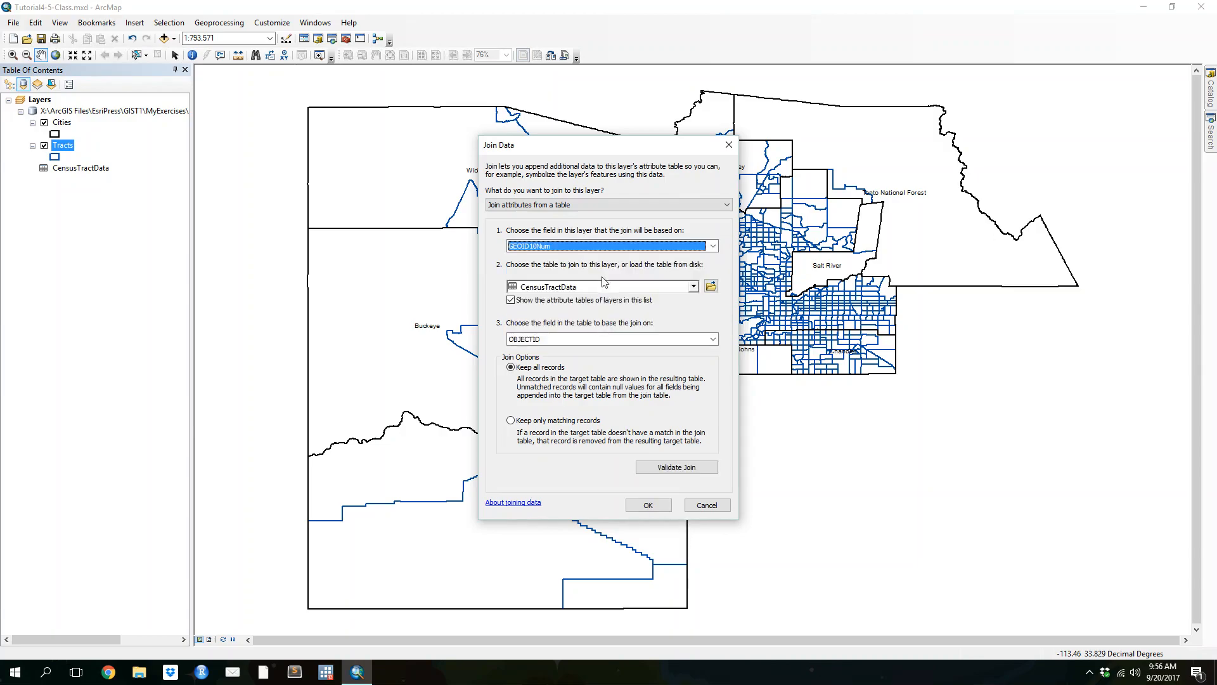
left_click(576, 338)
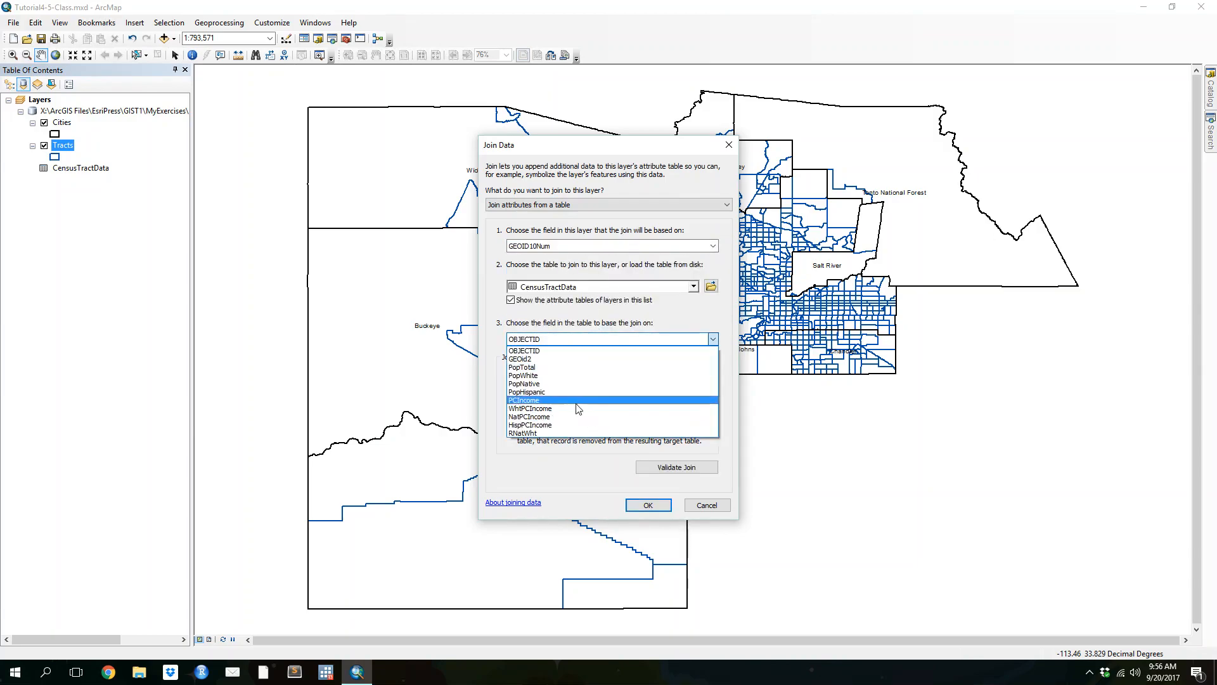
left_click(572, 359)
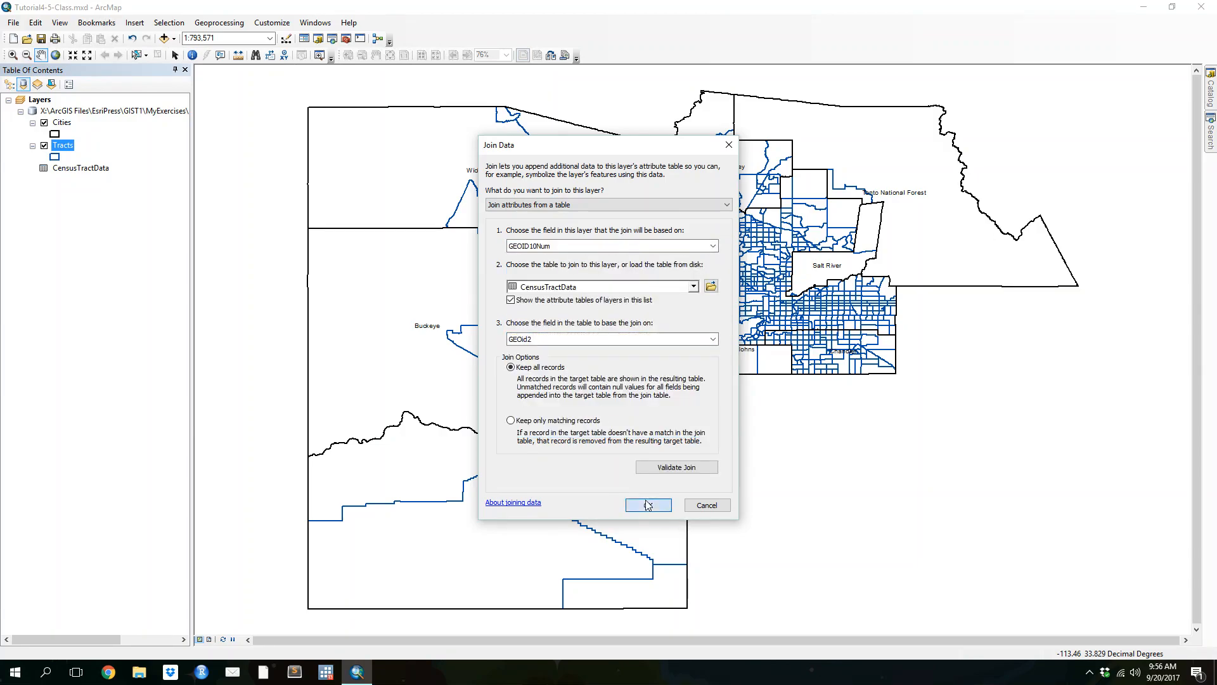
left_click(647, 505)
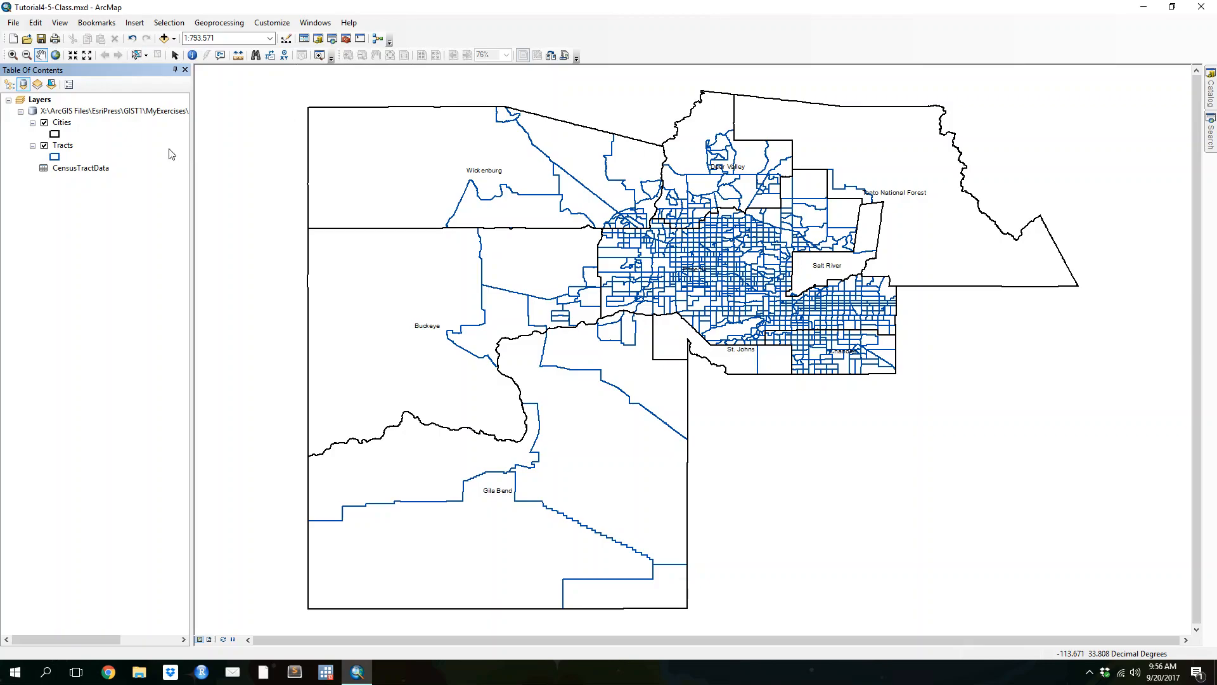
- Close the docked Catalog and Search windows
left_click(1211, 92)
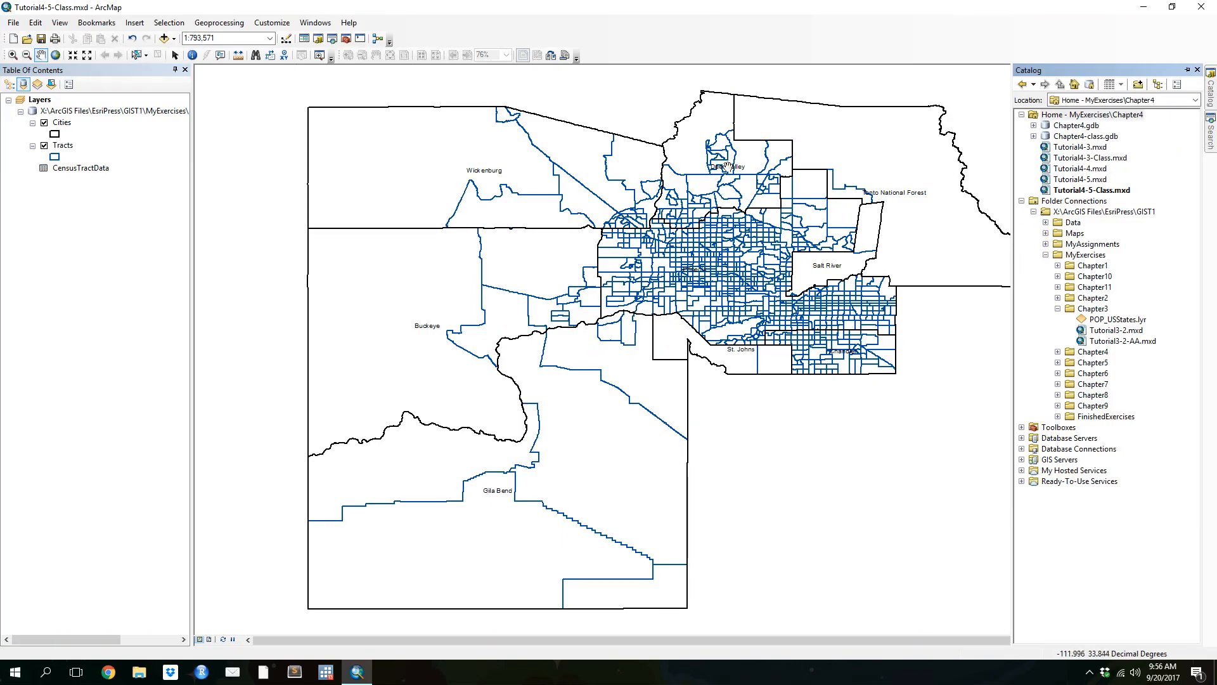
left_click(1034, 137)
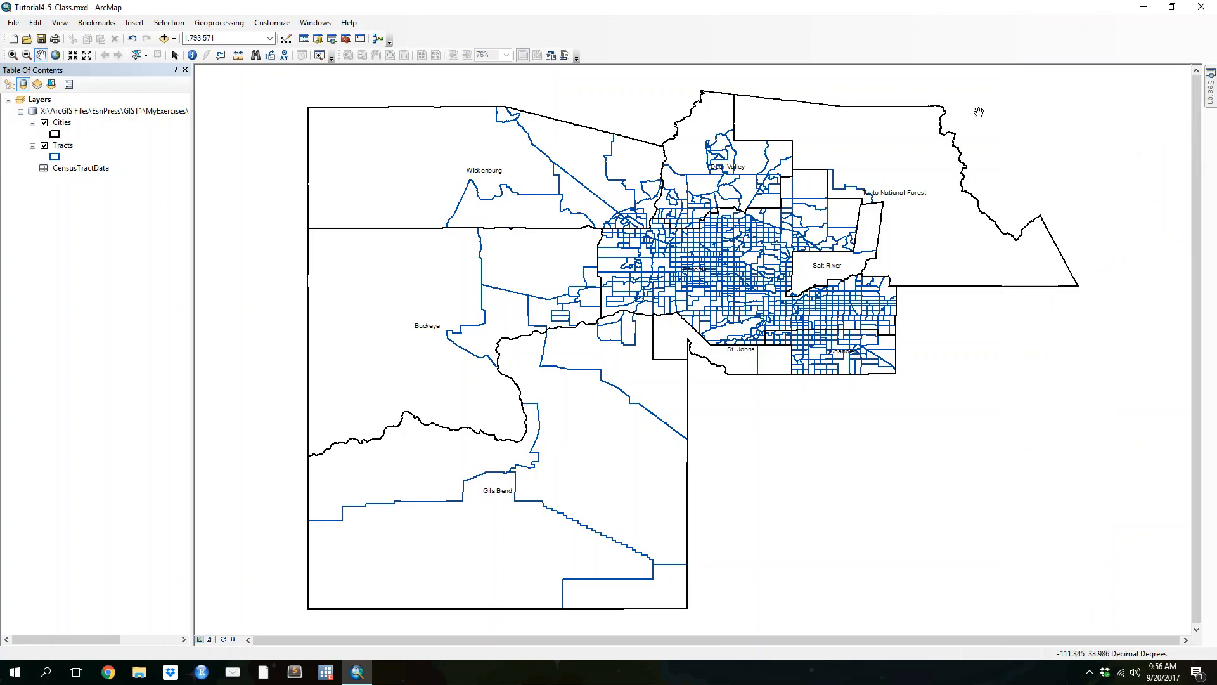
mouse_move(1210, 89)
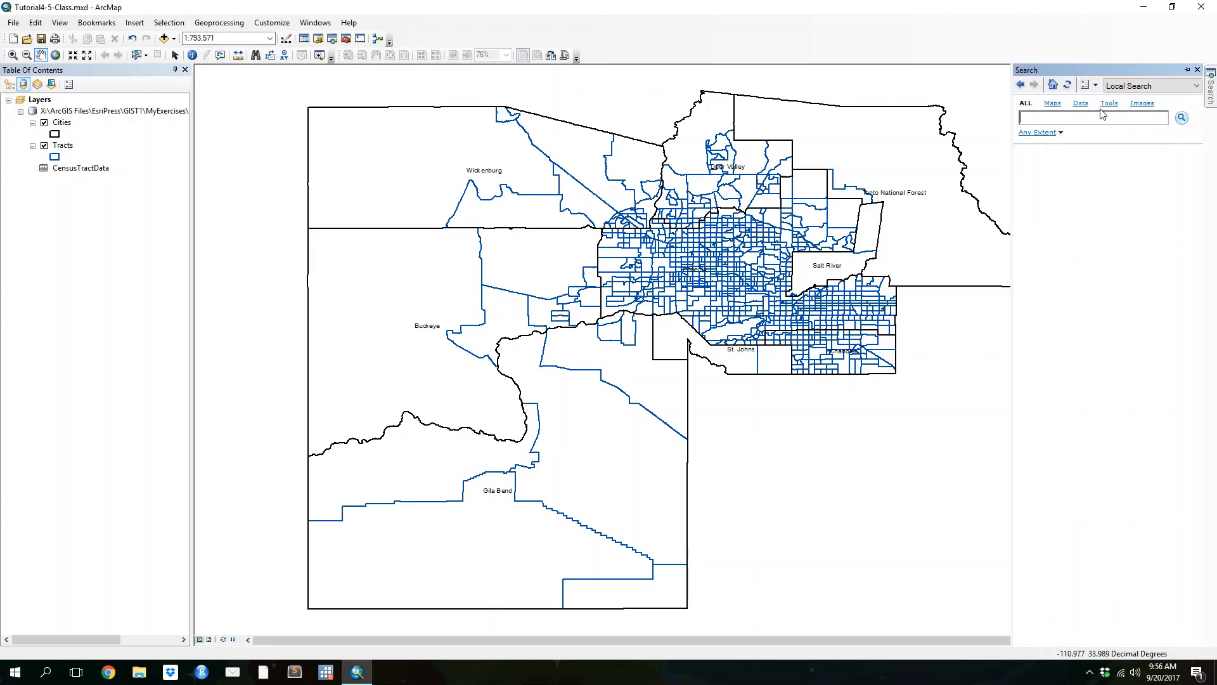
left_click(1198, 70)
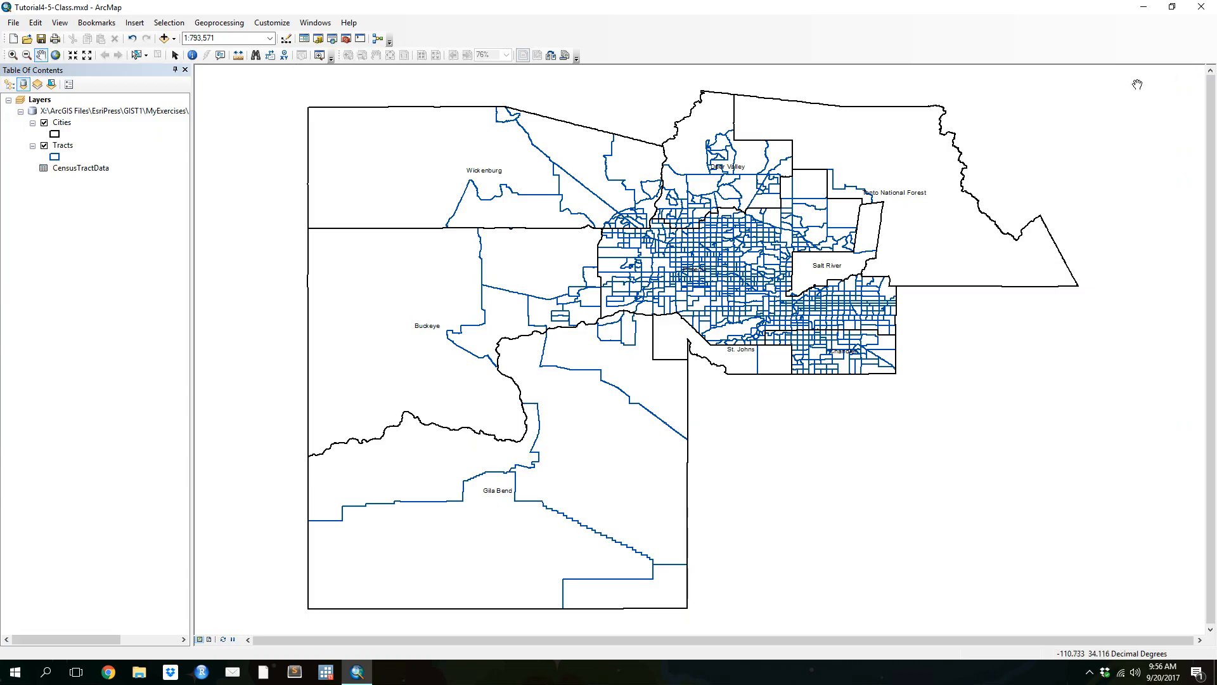
- Restore the docked Catalog window, close it, and bring it back once more
left_click(321, 24)
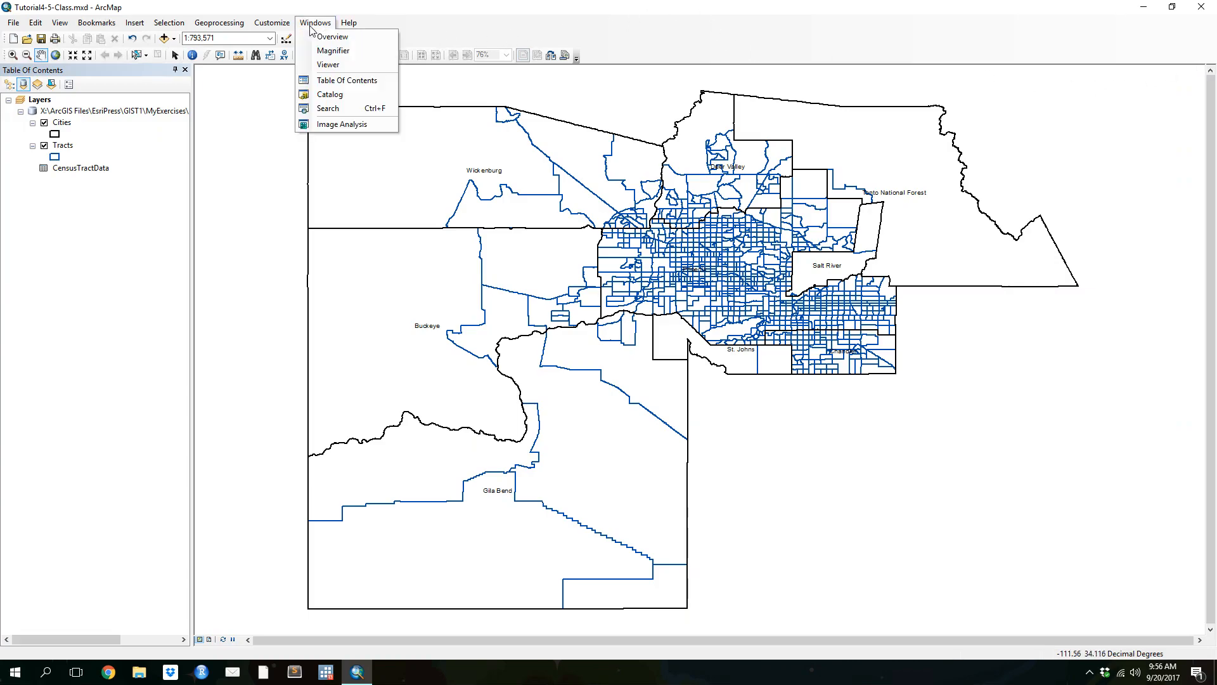
left_click(313, 26)
key("Down")
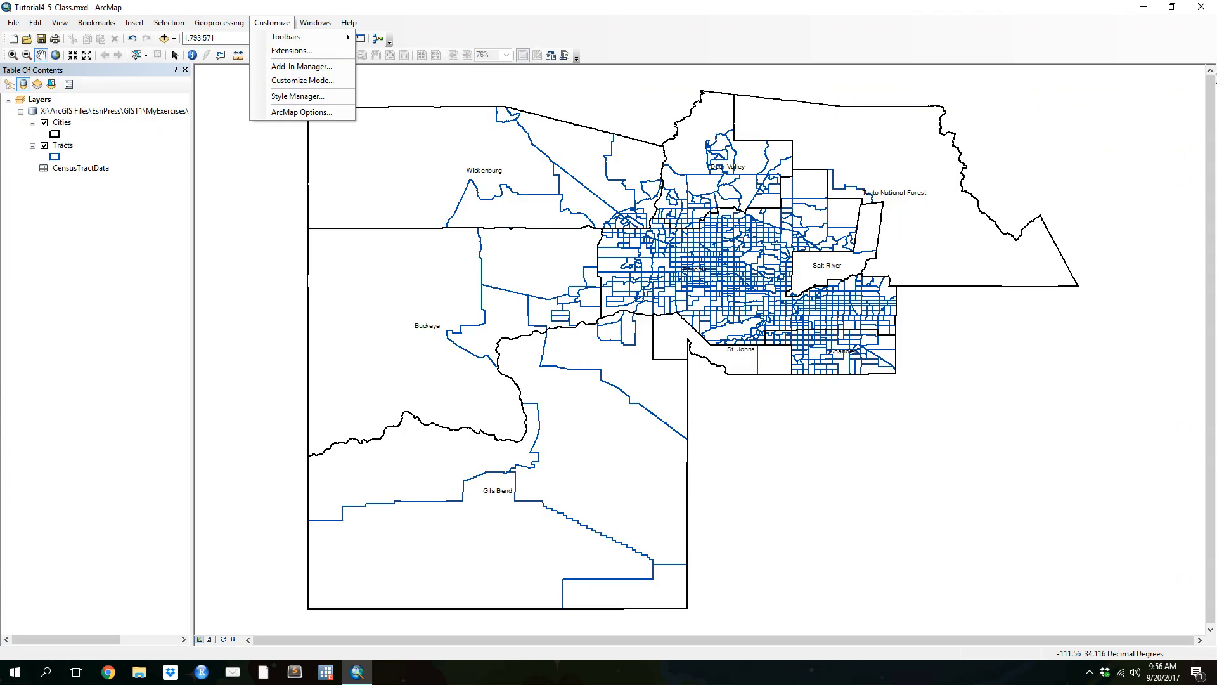
mouse_move(330, 22)
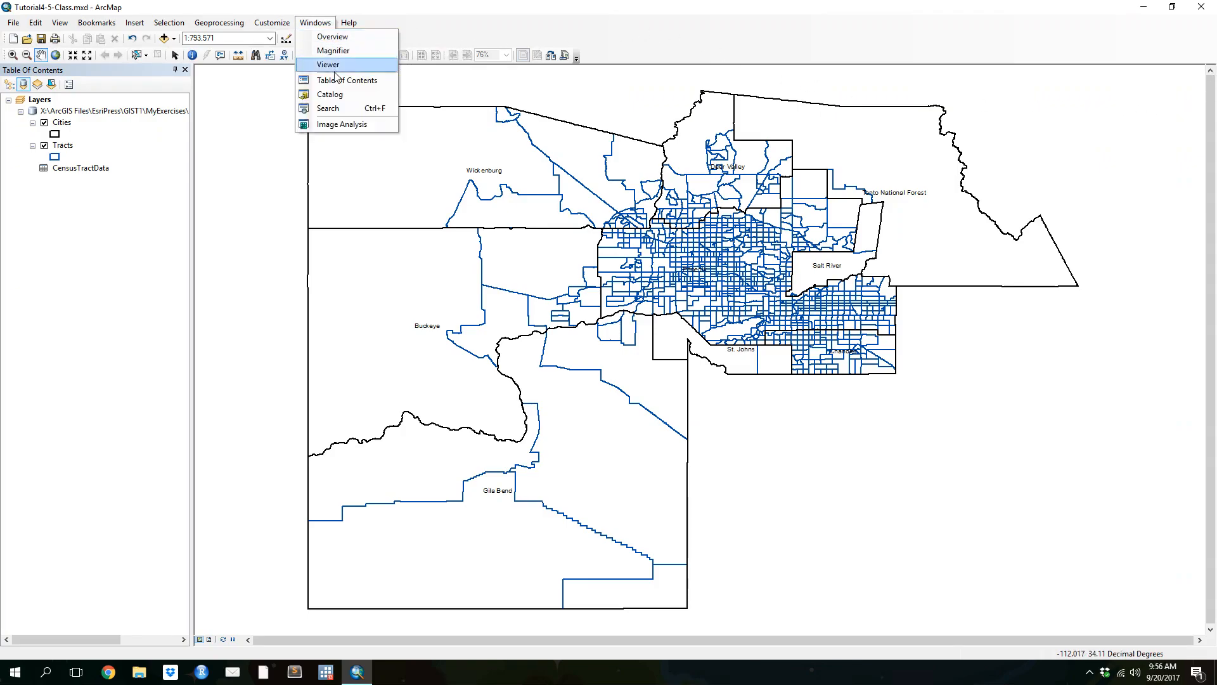
left_click(330, 93)
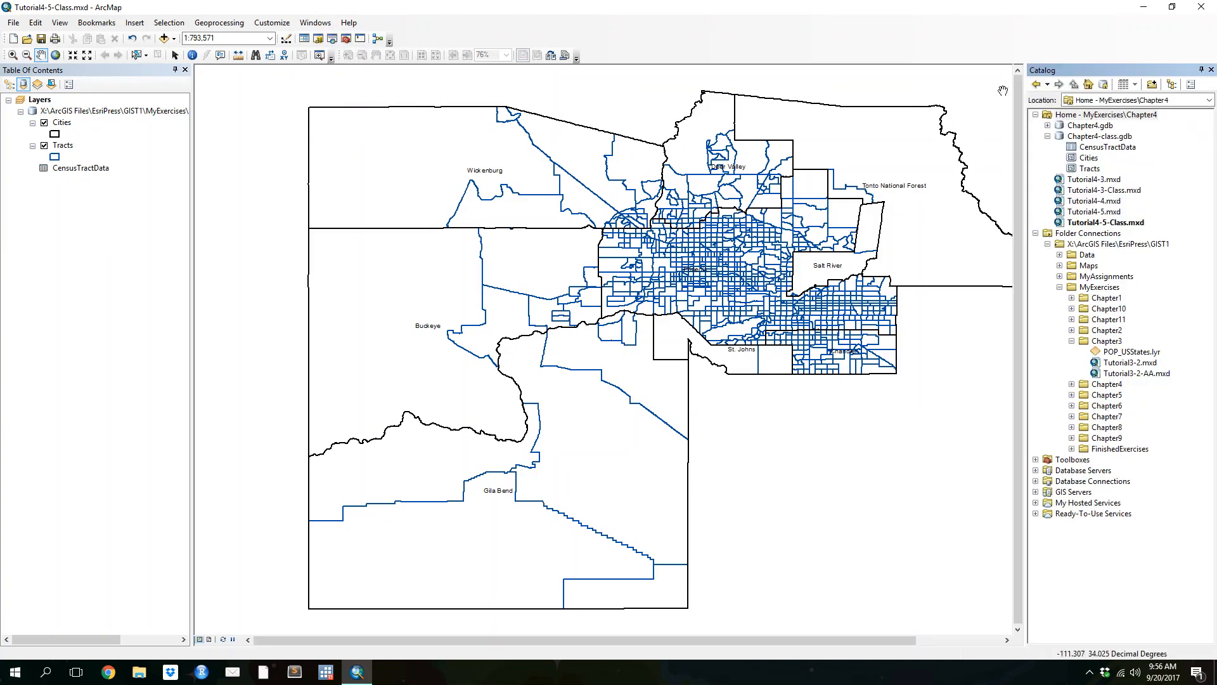
left_click(1210, 70)
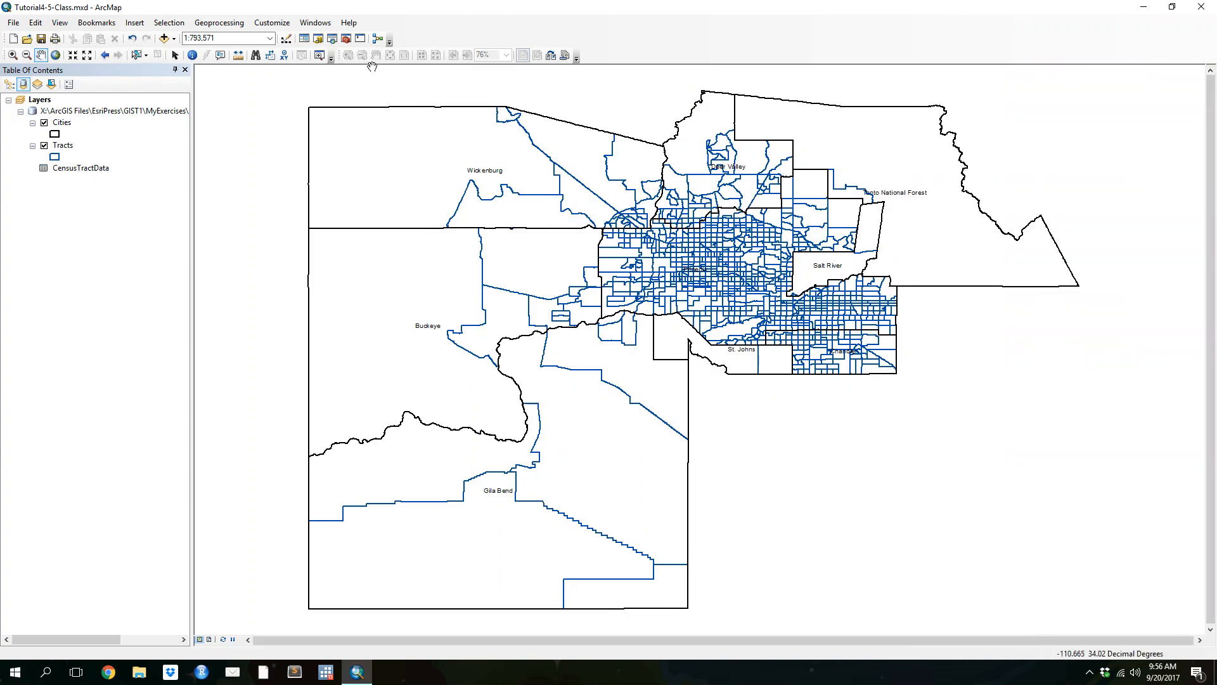
left_click(315, 23)
left_click(353, 102)
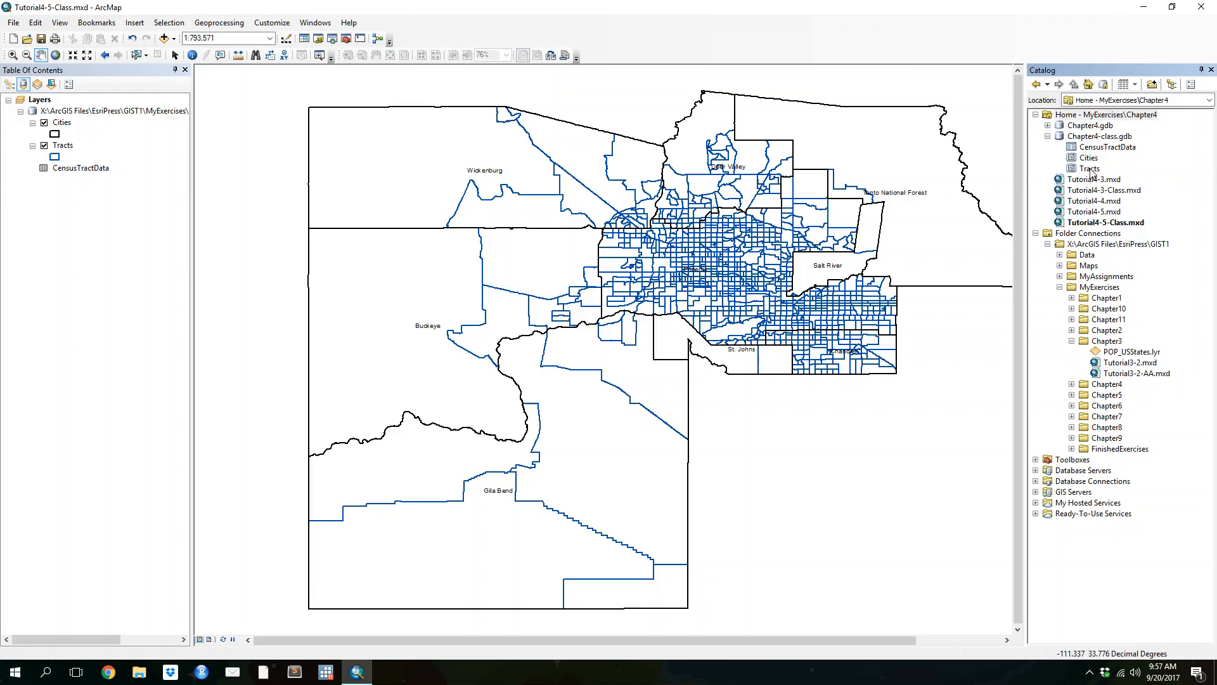
- Check the commands available for Tracts and CensusTractData in the Catalog, and view the CensusTractData table opened from the map's contents
right_click(1090, 171)
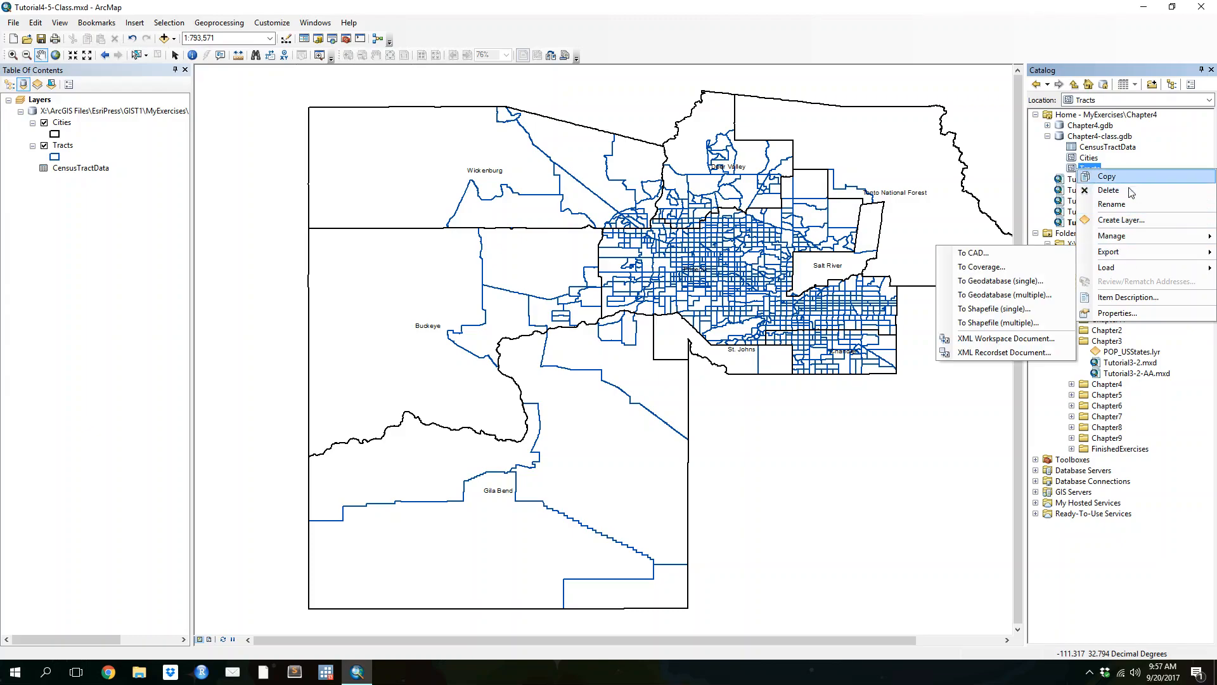
right_click(1095, 149)
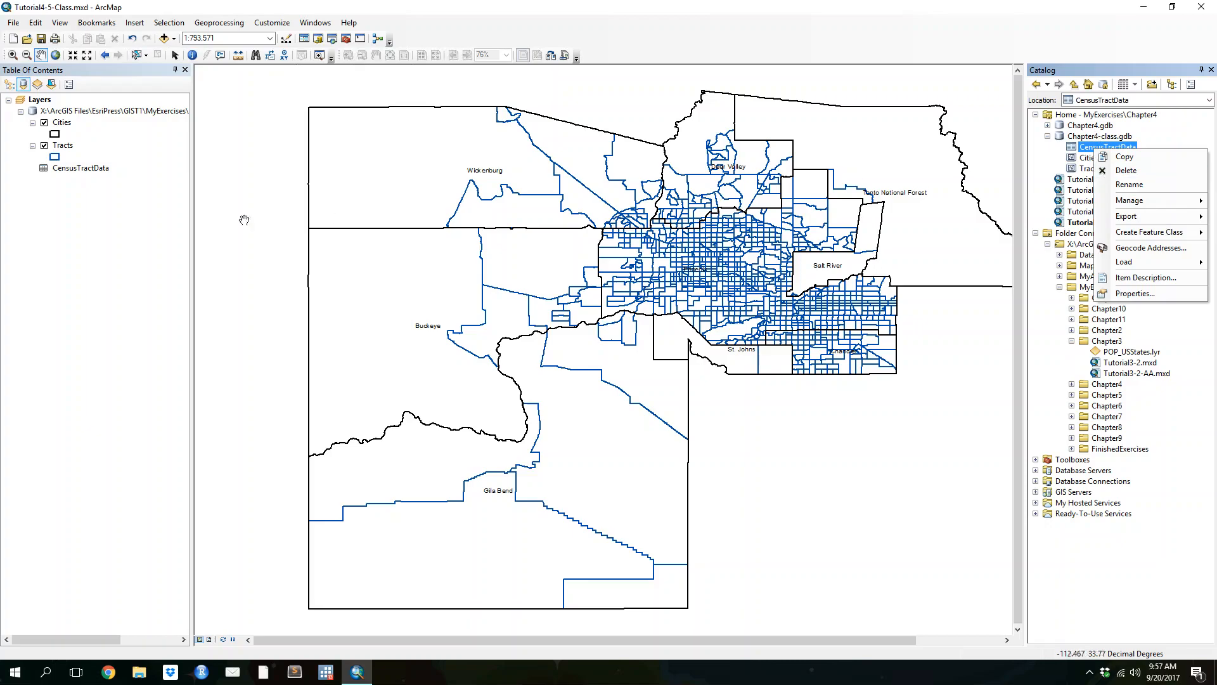
right_click(106, 170)
left_click(124, 180)
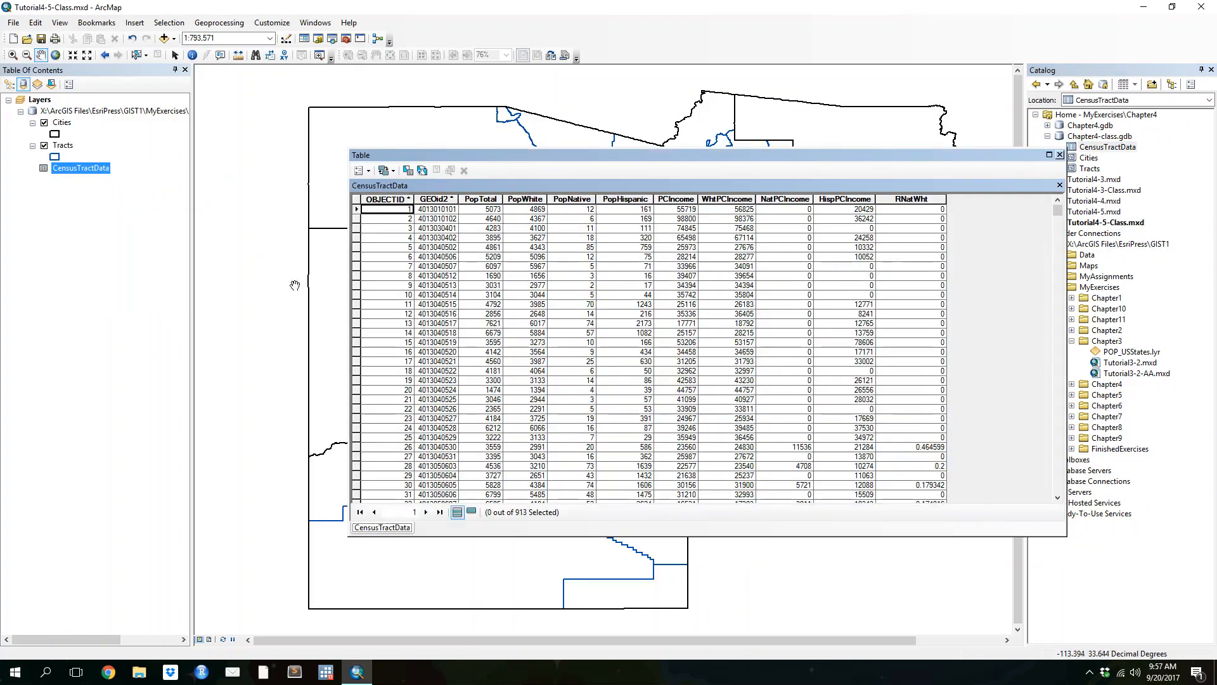
left_click(1060, 155)
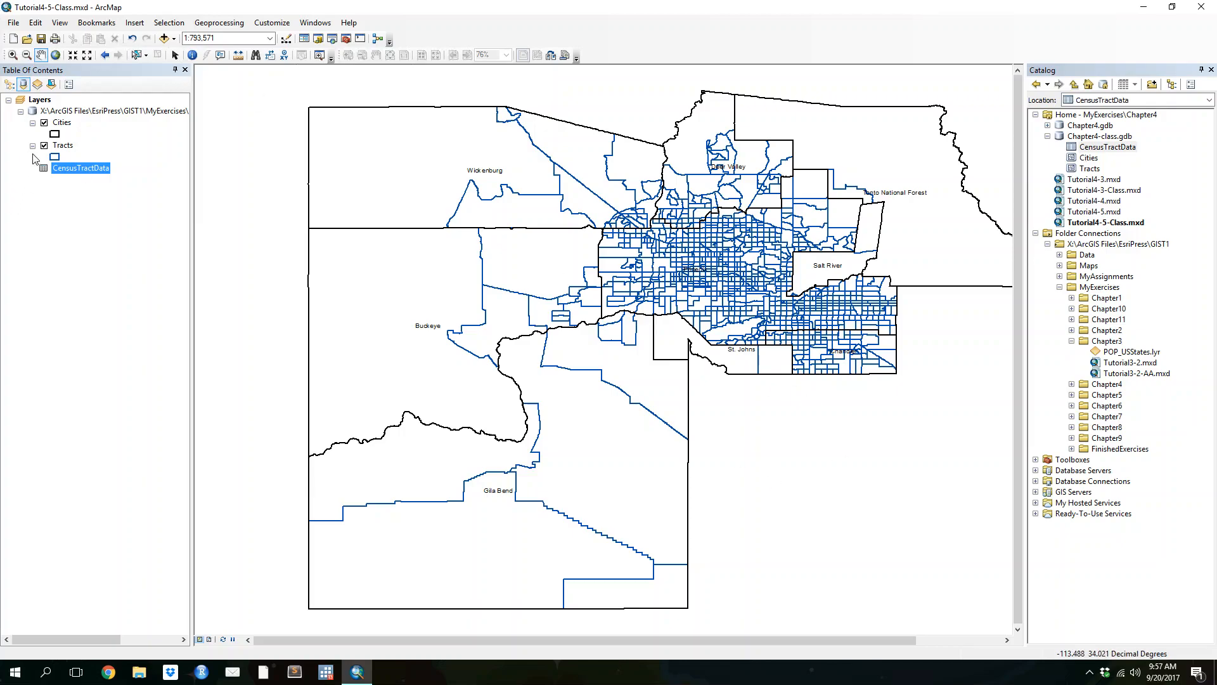
- Open the Tracts layer's attribute table and start exporting all its records
left_click(61, 147)
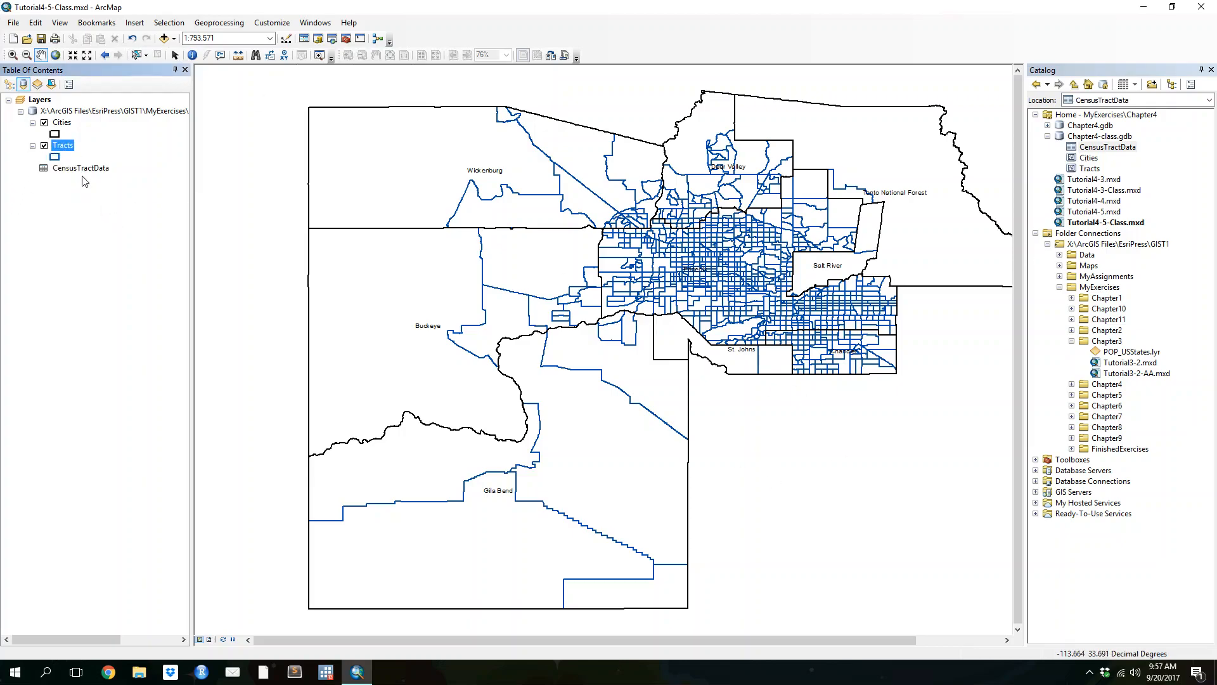
right_click(55, 155)
right_click(58, 146)
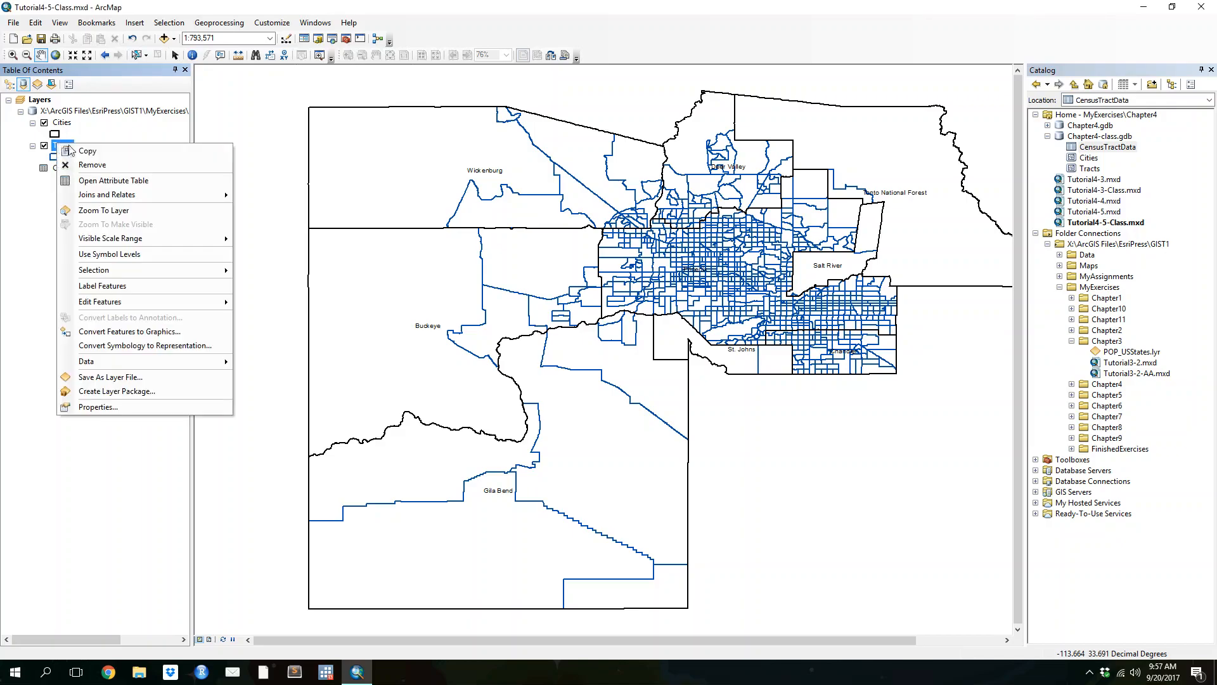
left_click(172, 180)
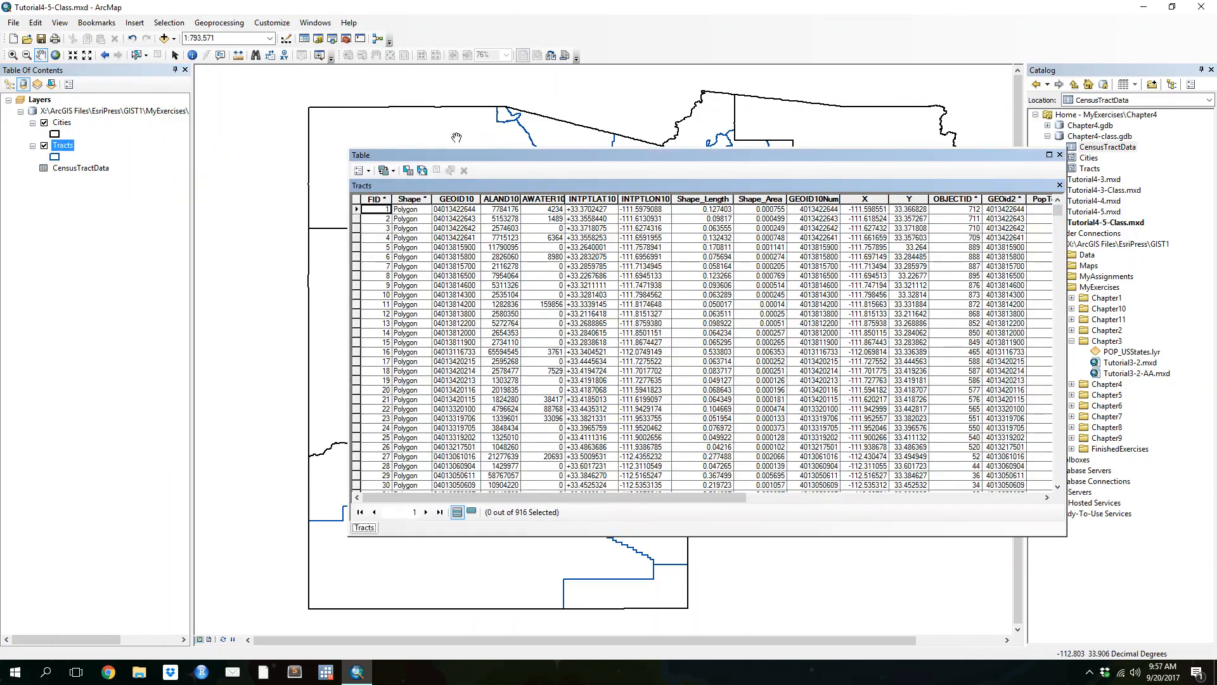
left_click(363, 170)
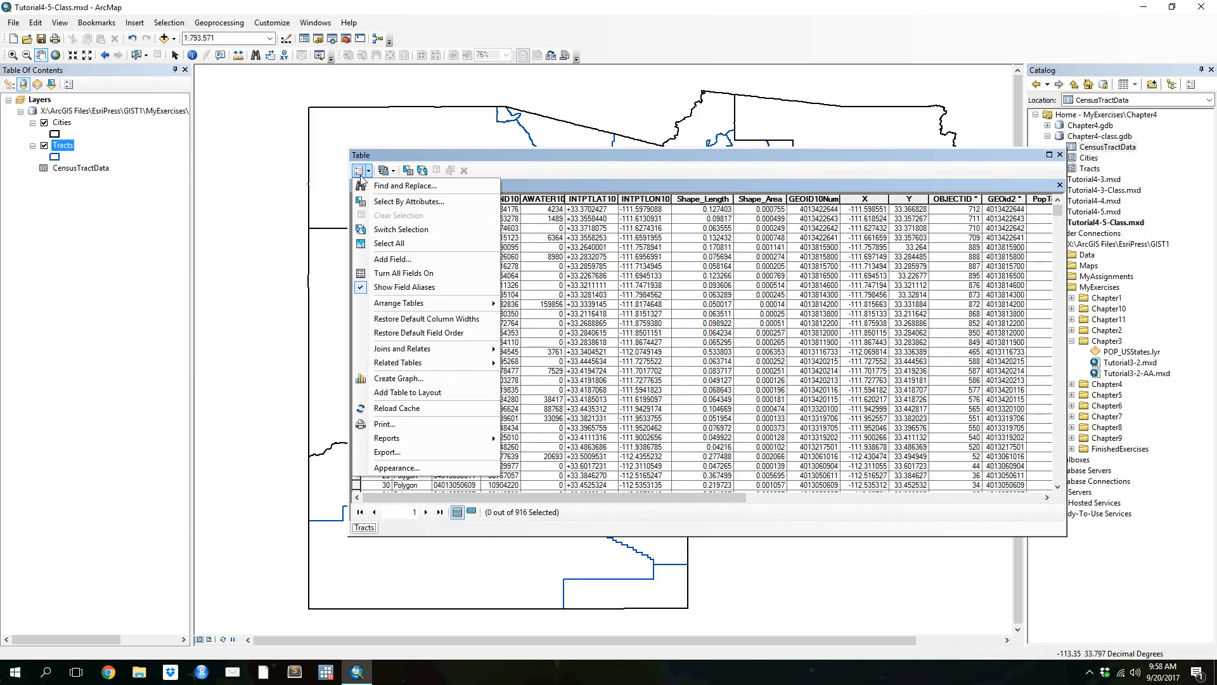
left_click(412, 452)
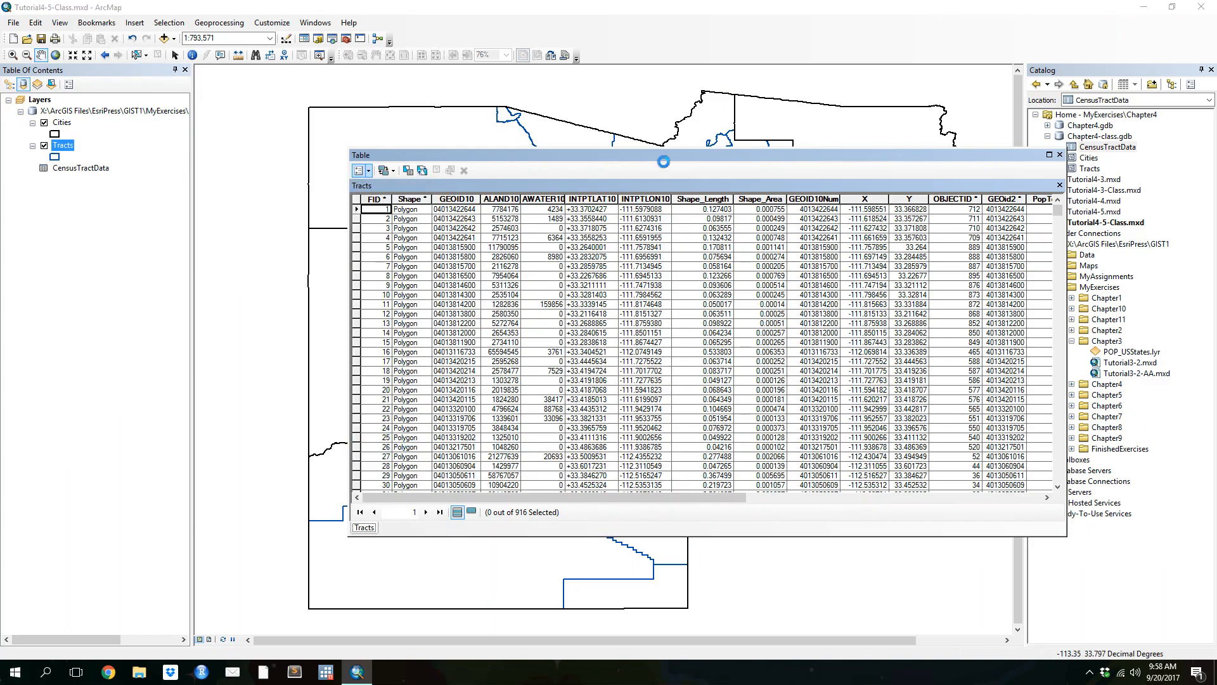
left_click(717, 356)
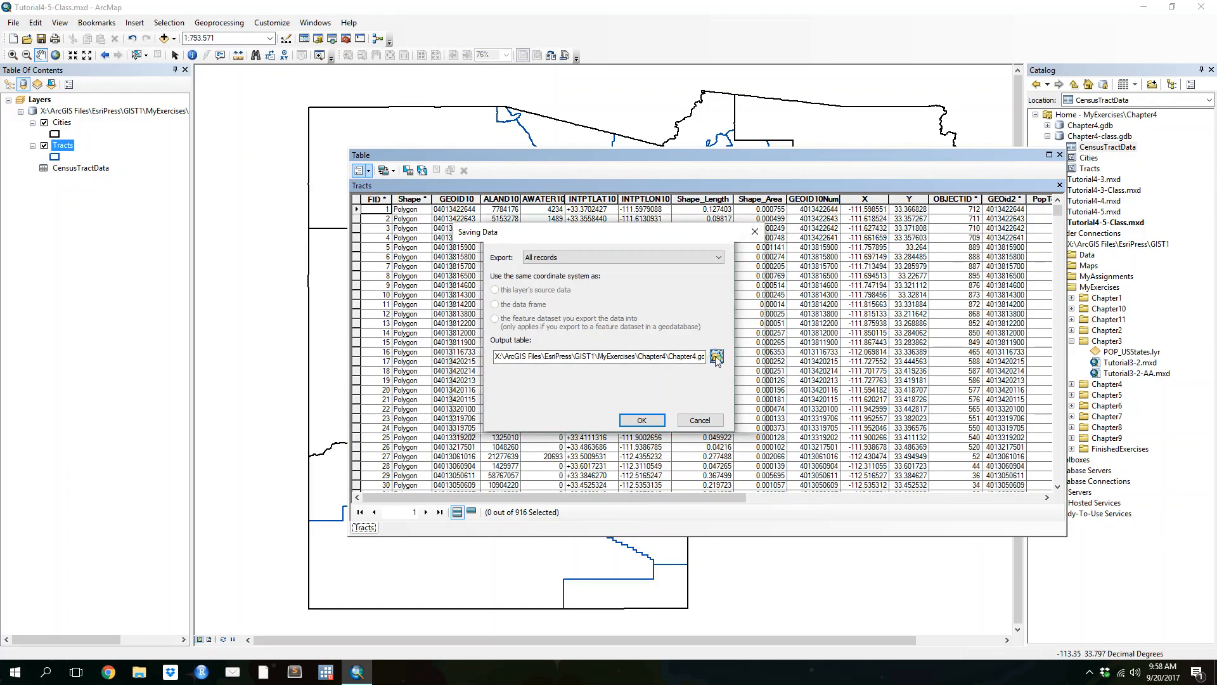
left_click(721, 414)
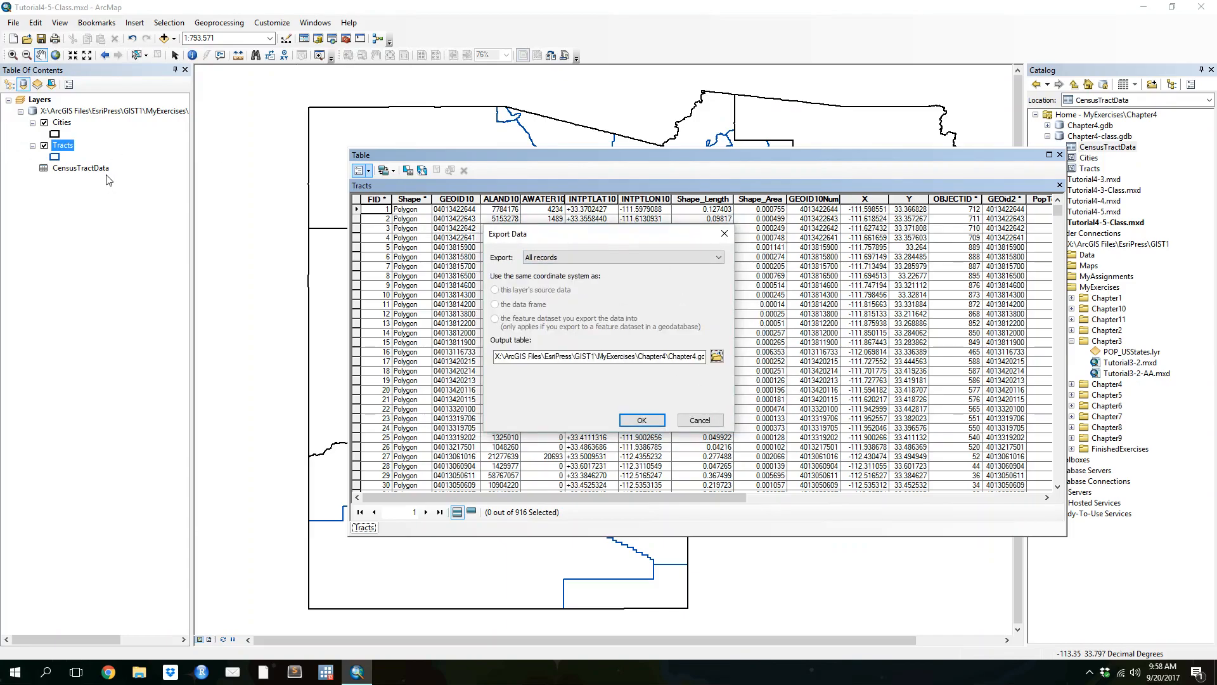
- Set the export's output location to Chapter4-class.gdb in the MyExercises\Chapter4 folder
left_click(717, 356)
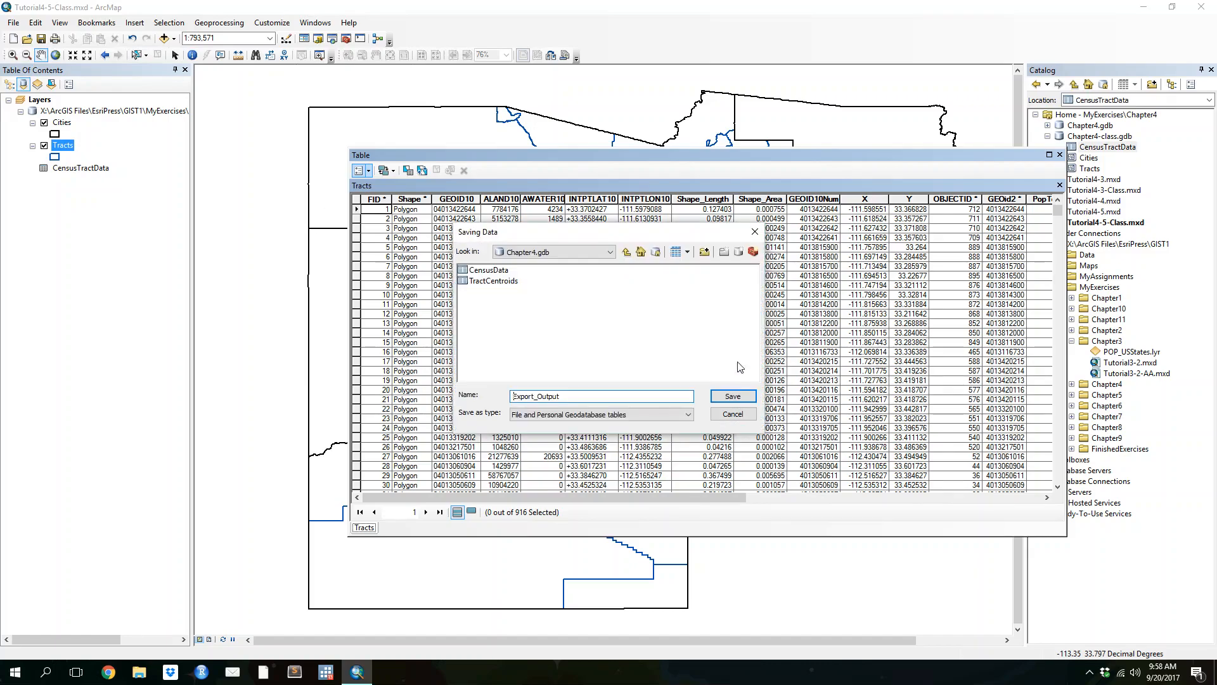
left_click(550, 253)
left_click(539, 296)
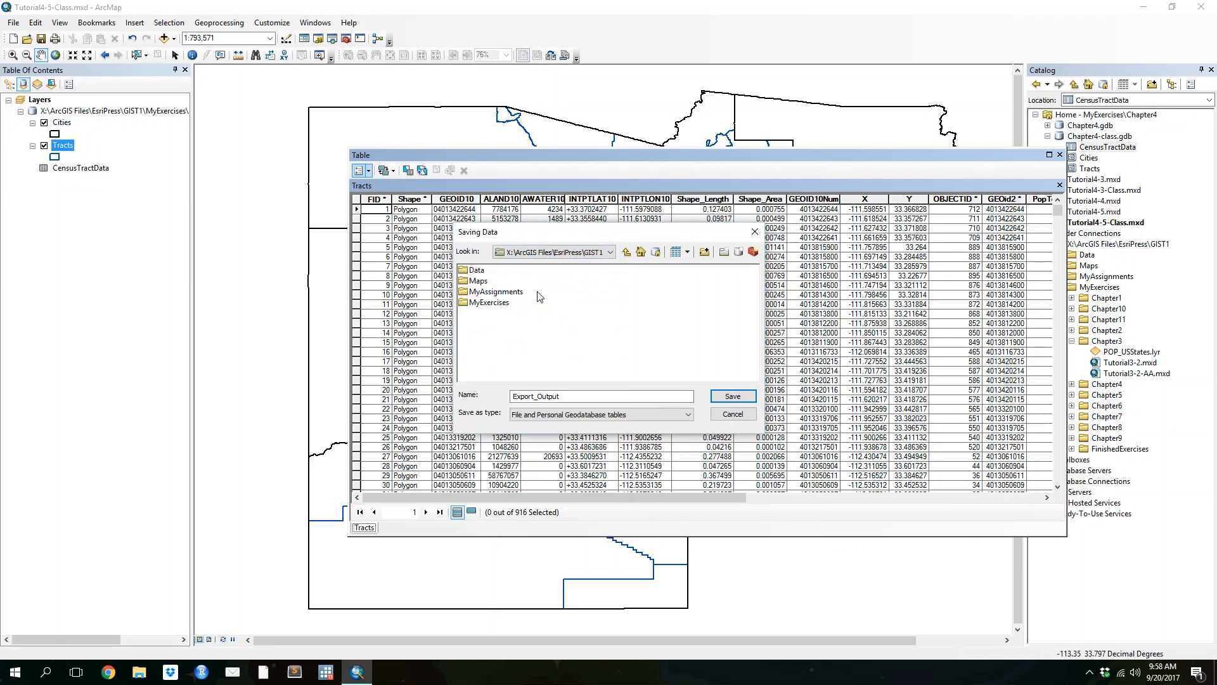
double_click(477, 302)
double_click(485, 331)
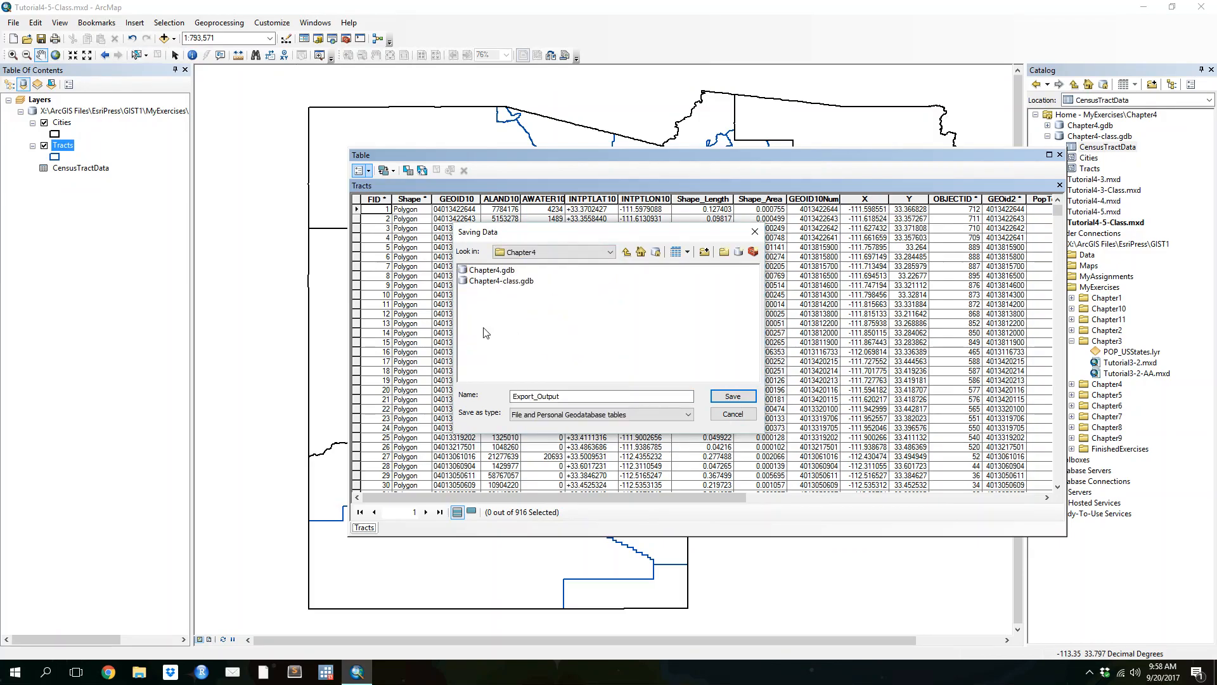
double_click(483, 283)
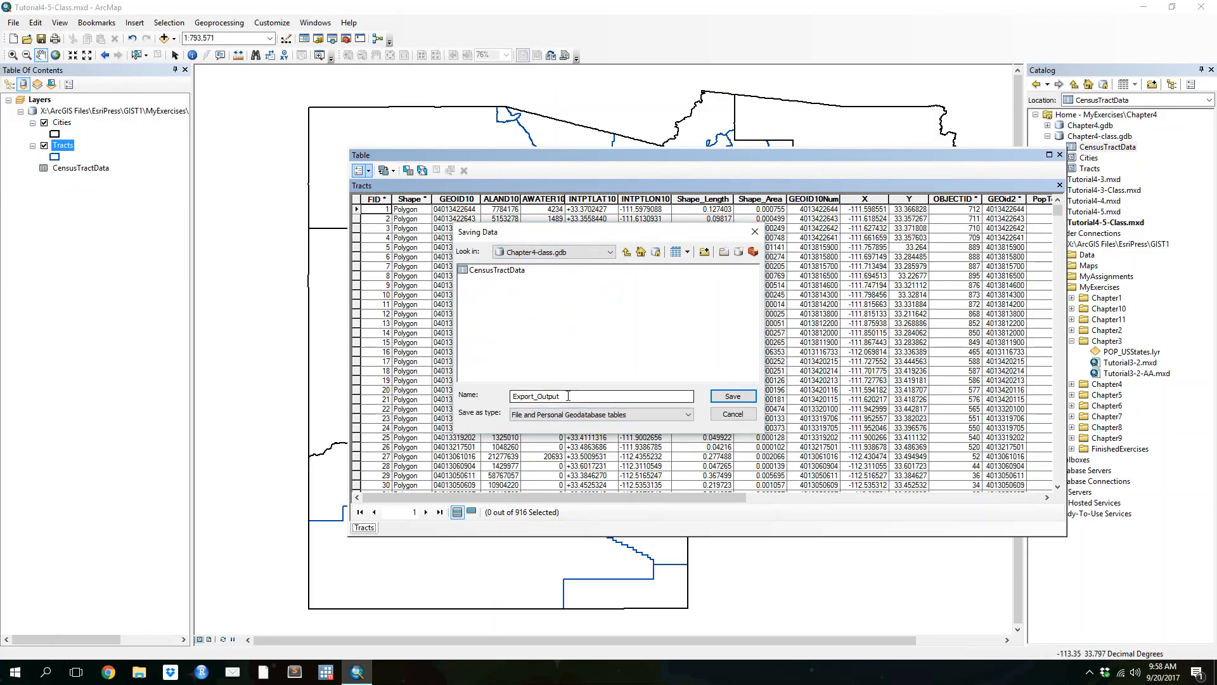
- Review the output table types available for the export, keeping File and Personal Geodatabase tables
left_click(578, 416)
left_click(578, 417)
left_click(579, 418)
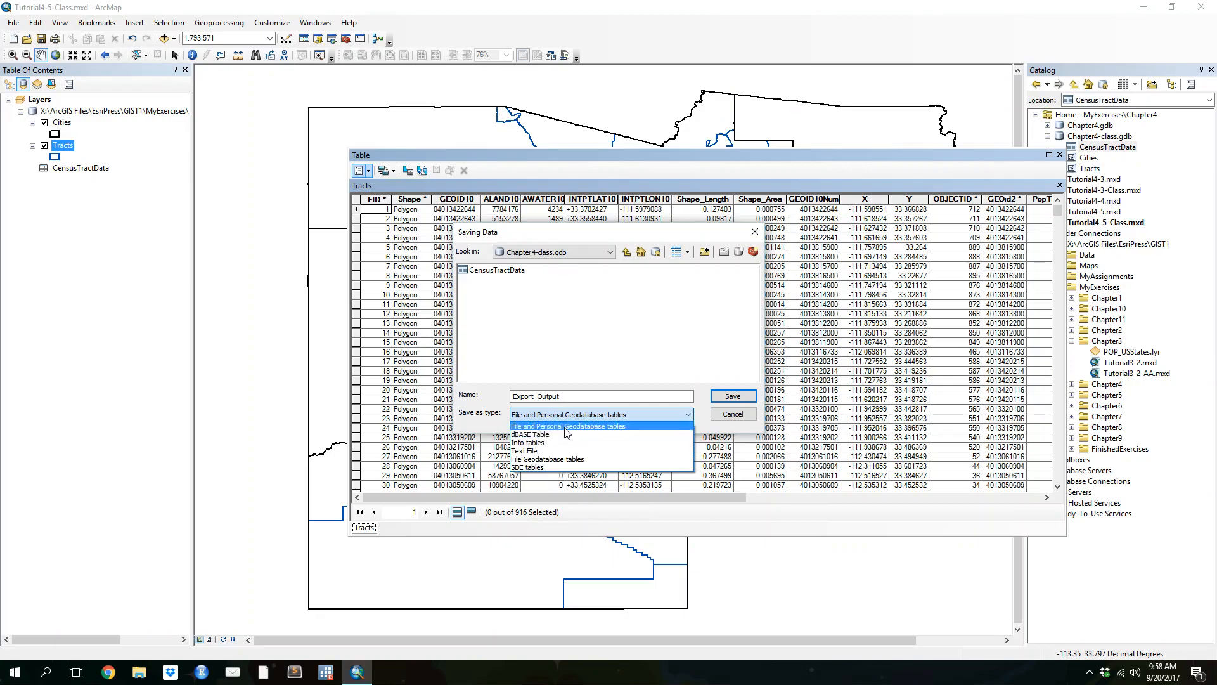
left_click(629, 423)
left_click(628, 420)
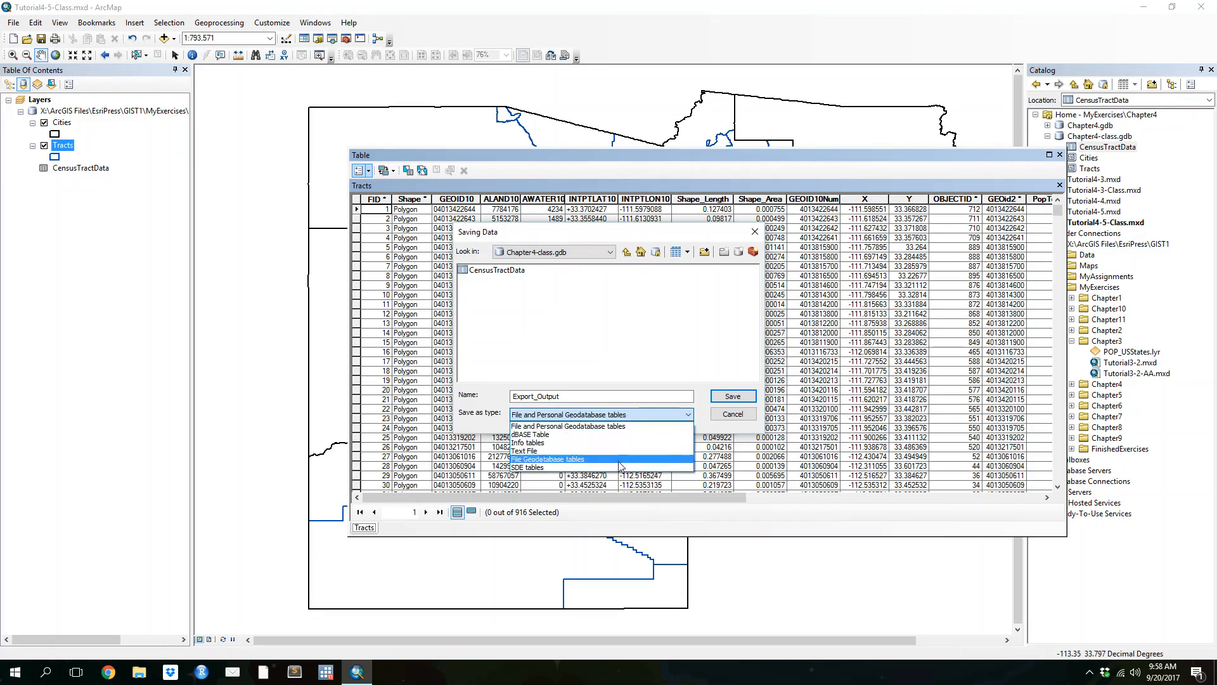
left_click(558, 417)
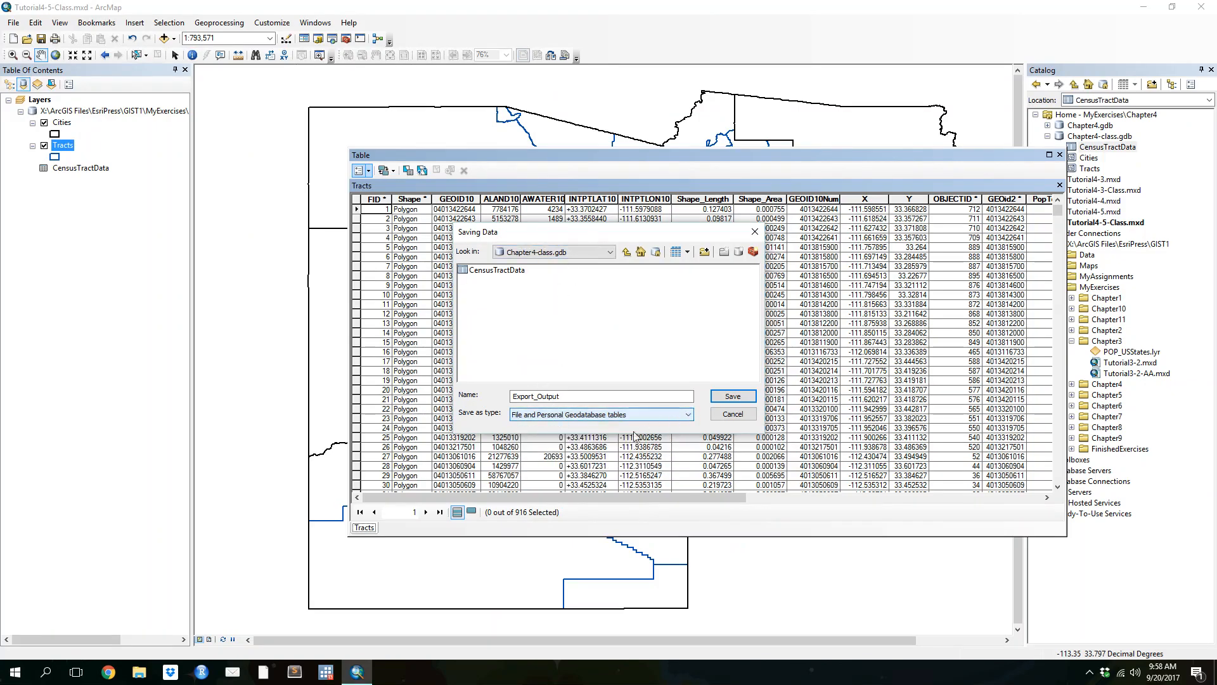
- Name the output table TractCentroids, export the records, and add the new table to the map
left_click_drag(592, 397, 479, 398)
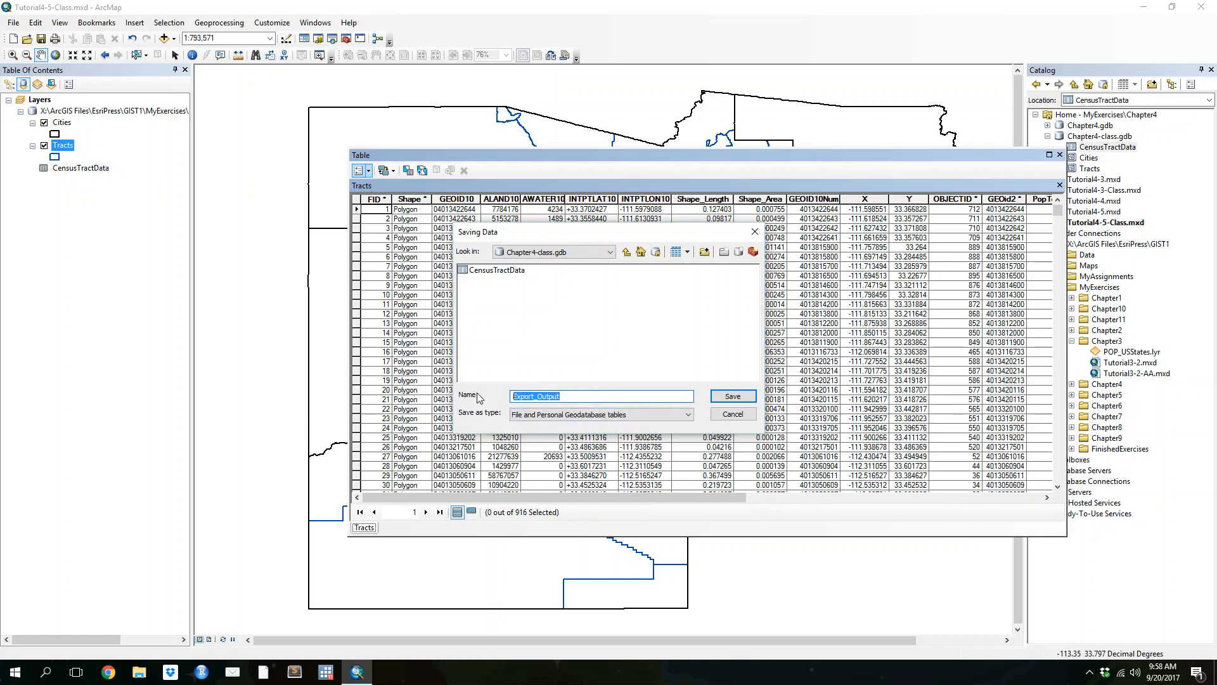
type("Tractce")
key("Return")
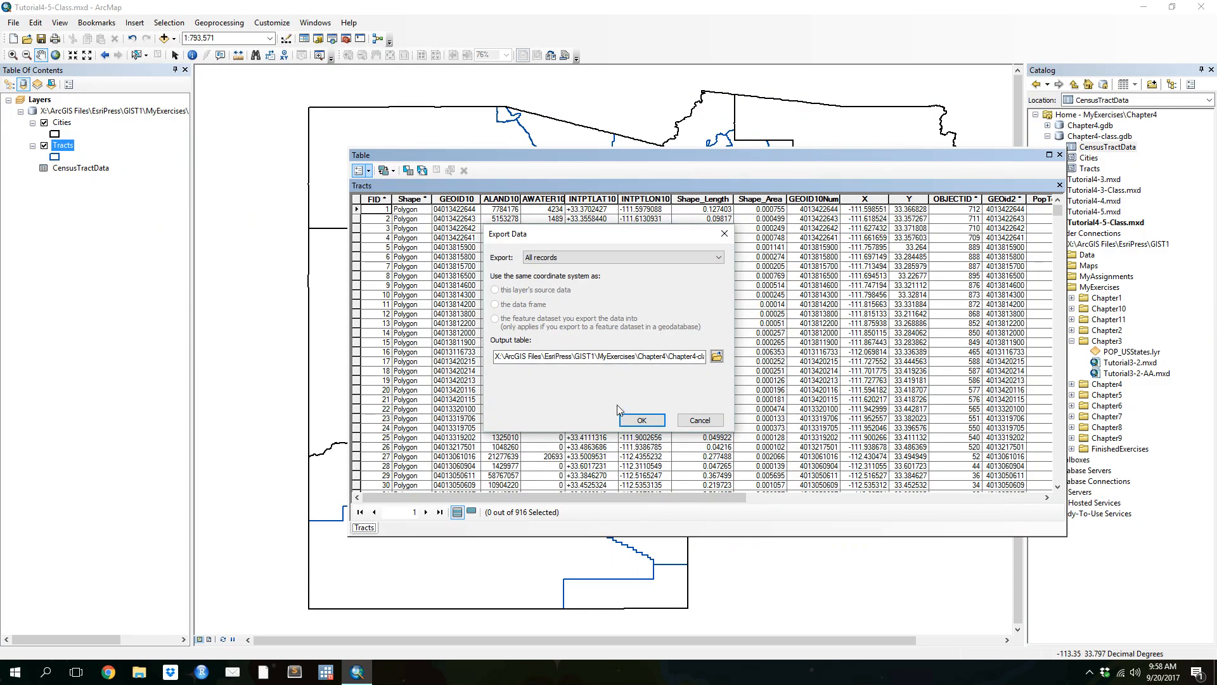
left_click(637, 421)
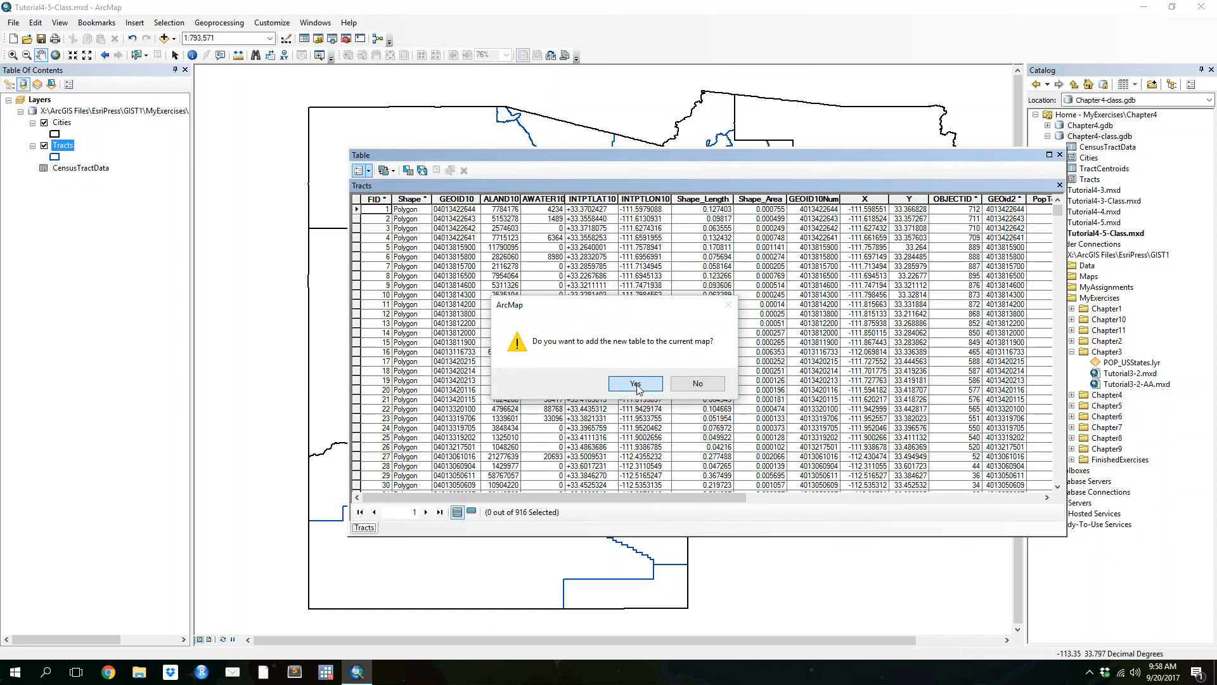
left_click(636, 385)
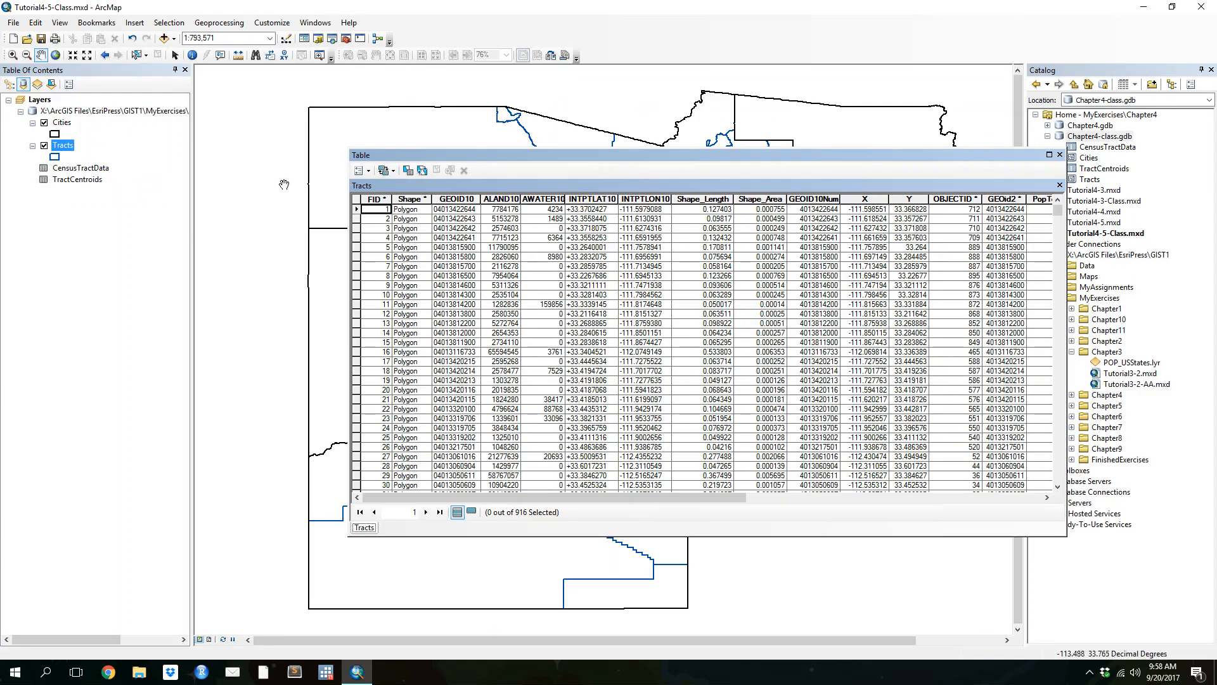
- Open the TractCentroids table and the Tracts attribute table for review, and close the table window
right_click(70, 181)
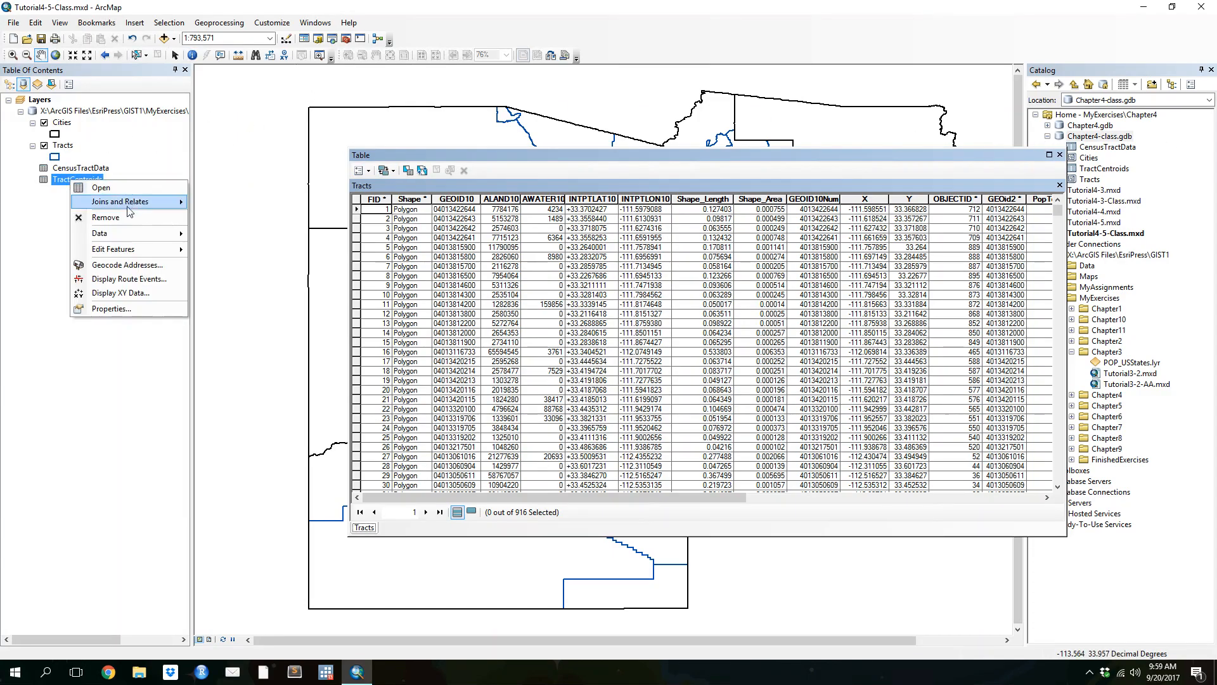
left_click(135, 191)
left_click(1059, 155)
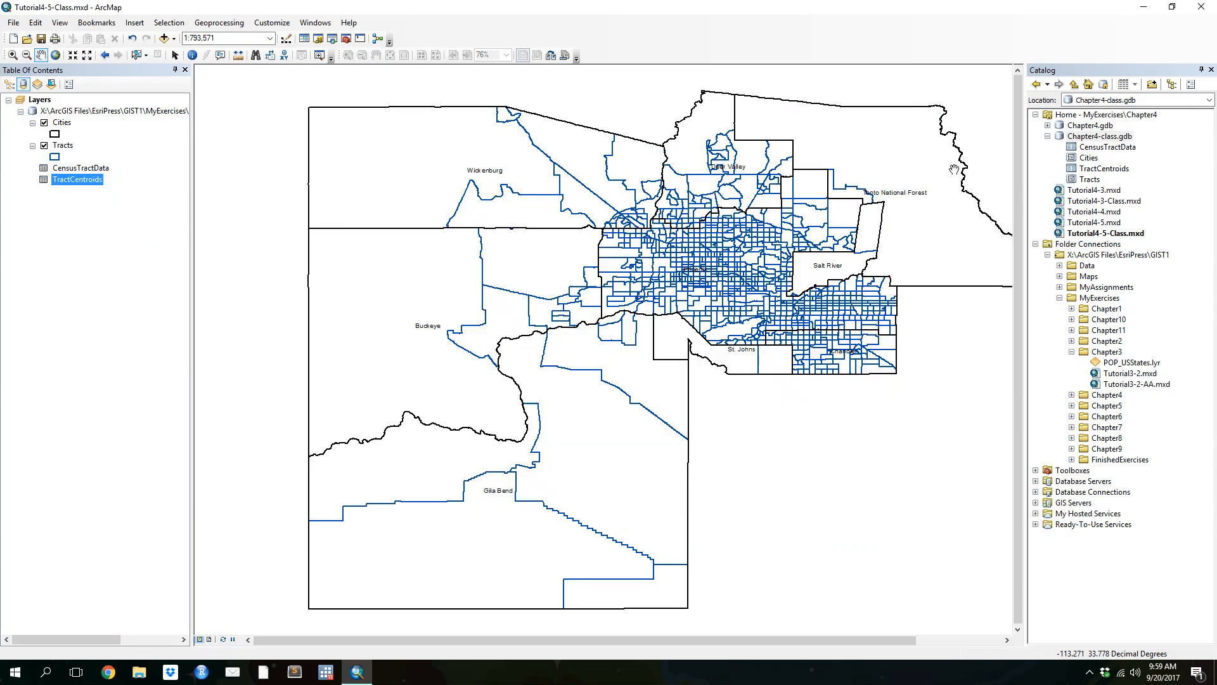
right_click(58, 145)
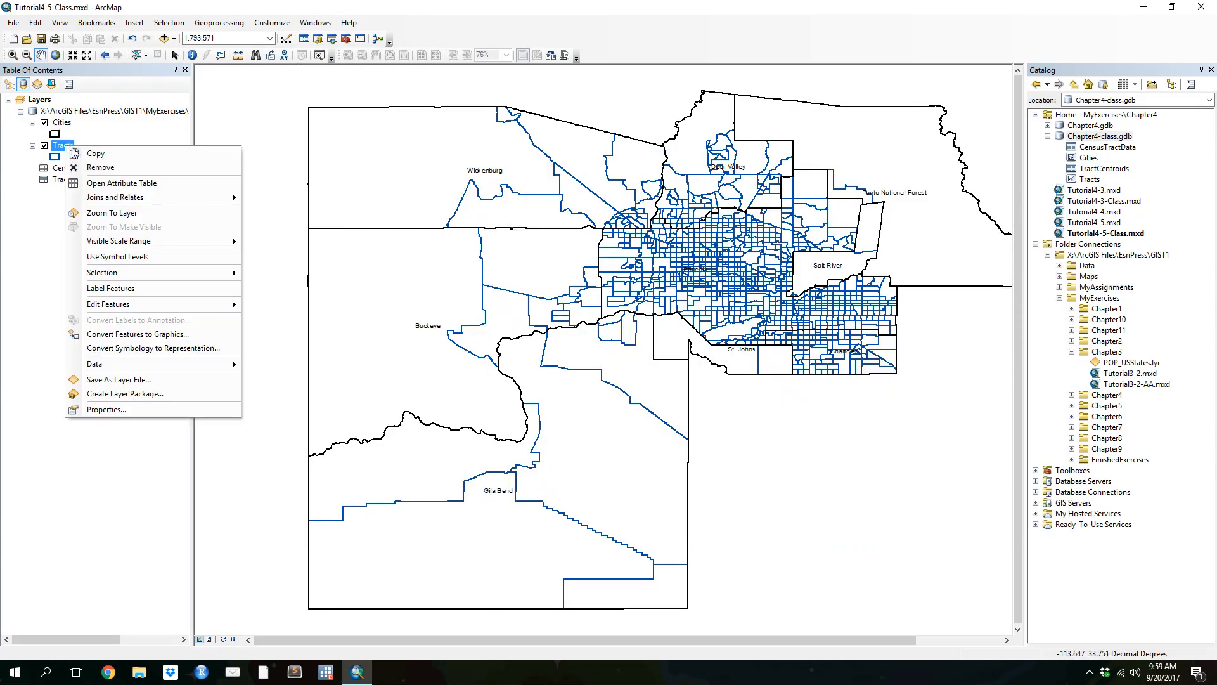
left_click(107, 180)
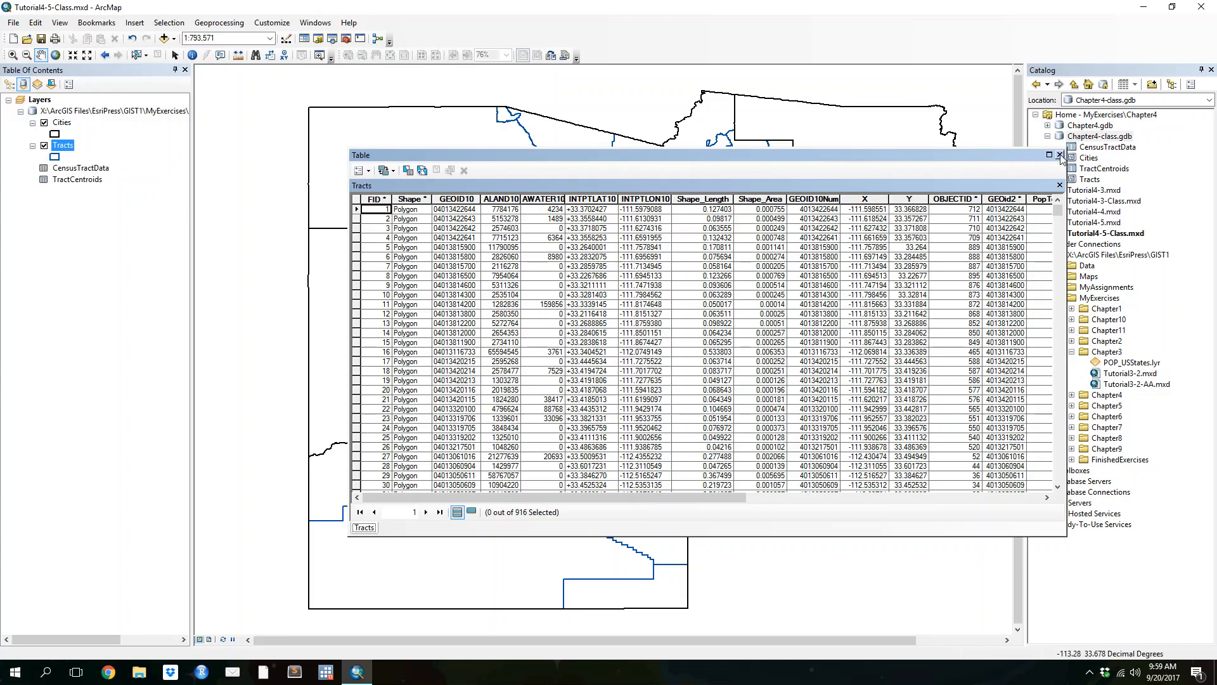
left_click(1059, 155)
- Select the CensusTractData table under Chapter4-class.gdb in the Catalog
right_click(82, 182)
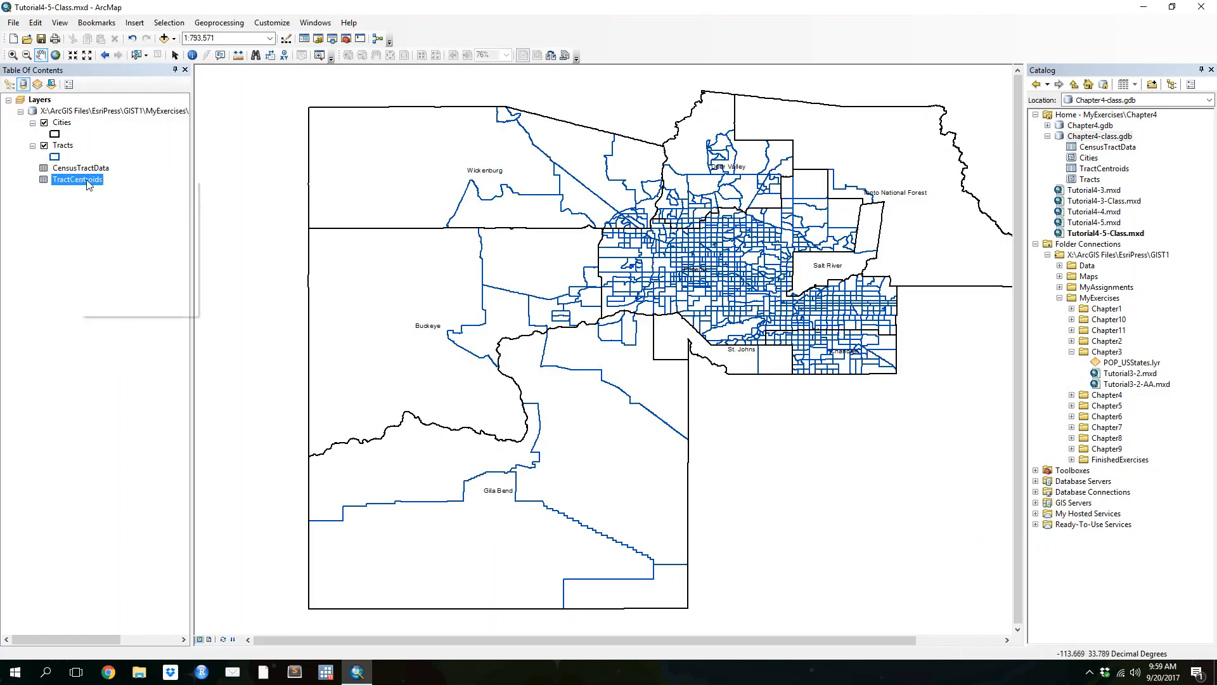
left_click(58, 204)
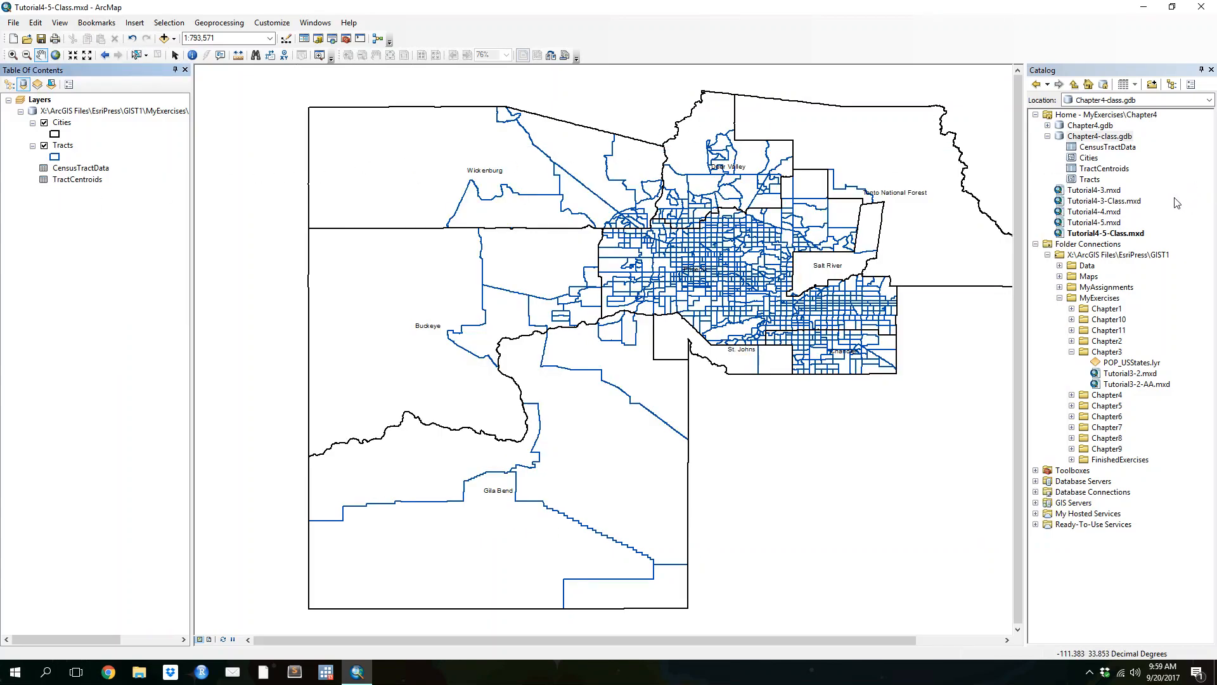
left_click(1115, 150)
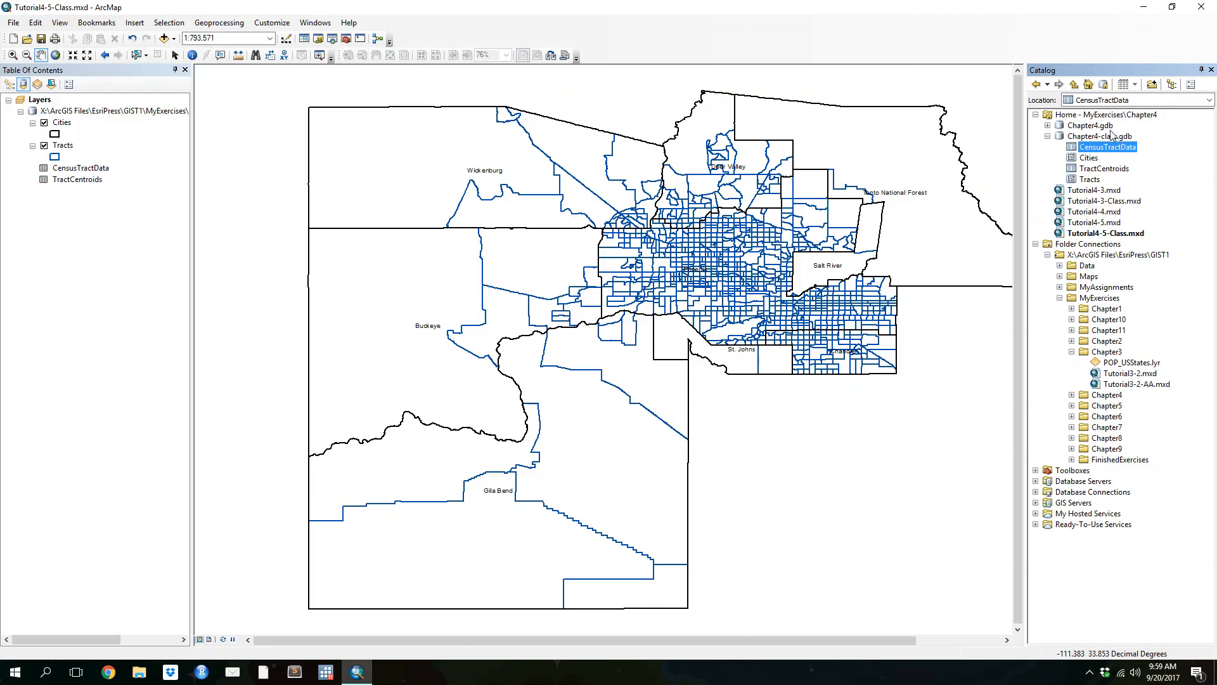
- Start creating a feature class from the XY coordinates of the TractCentroids table under Chapter4-class.gdb in the Catalog
left_click(1109, 168)
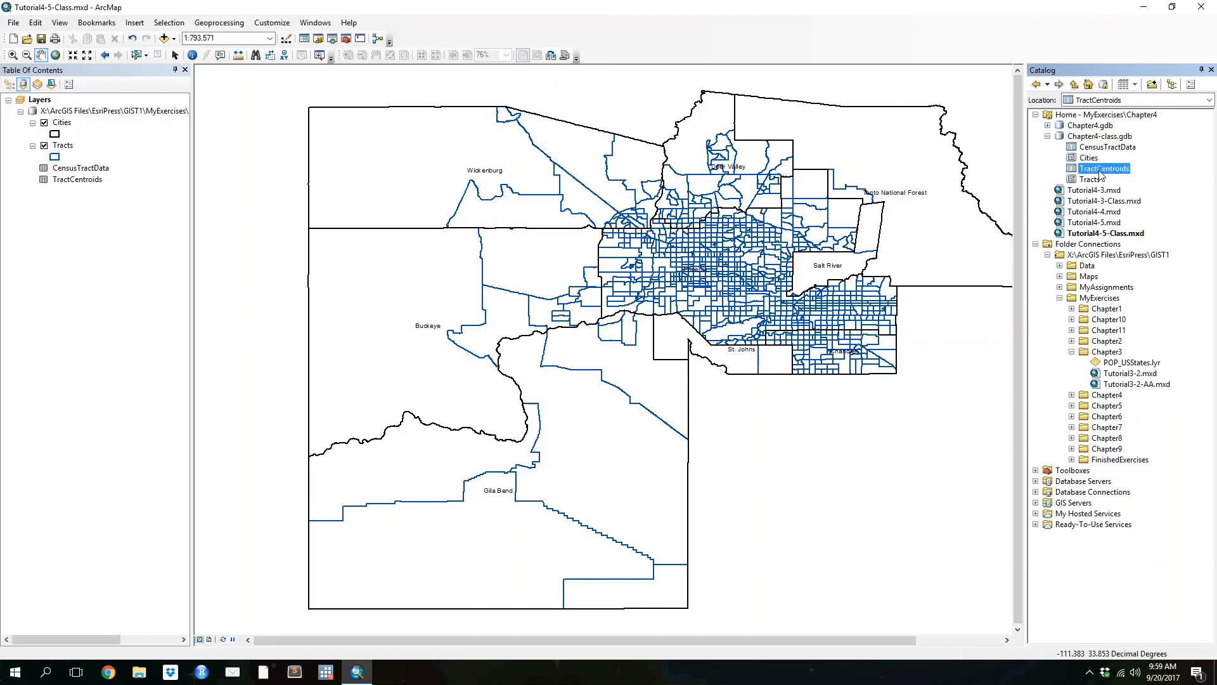
right_click(1101, 173)
key("Escape")
right_click(1075, 175)
mouse_move(1135, 237)
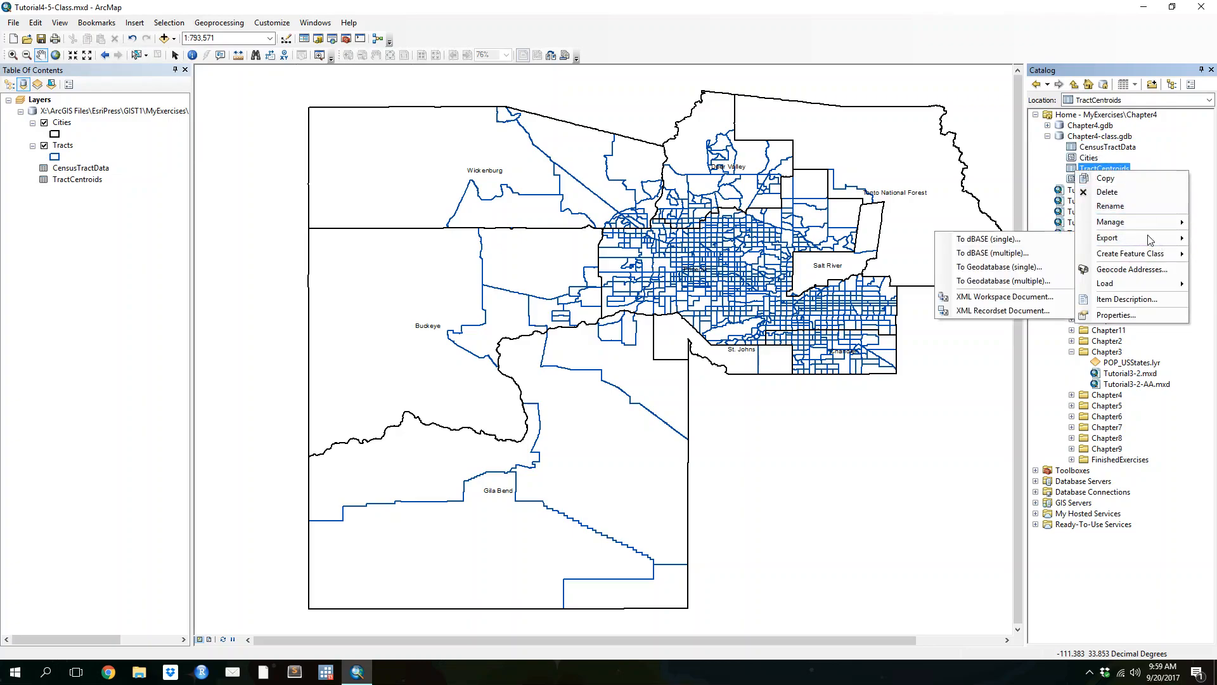
mouse_move(1157, 257)
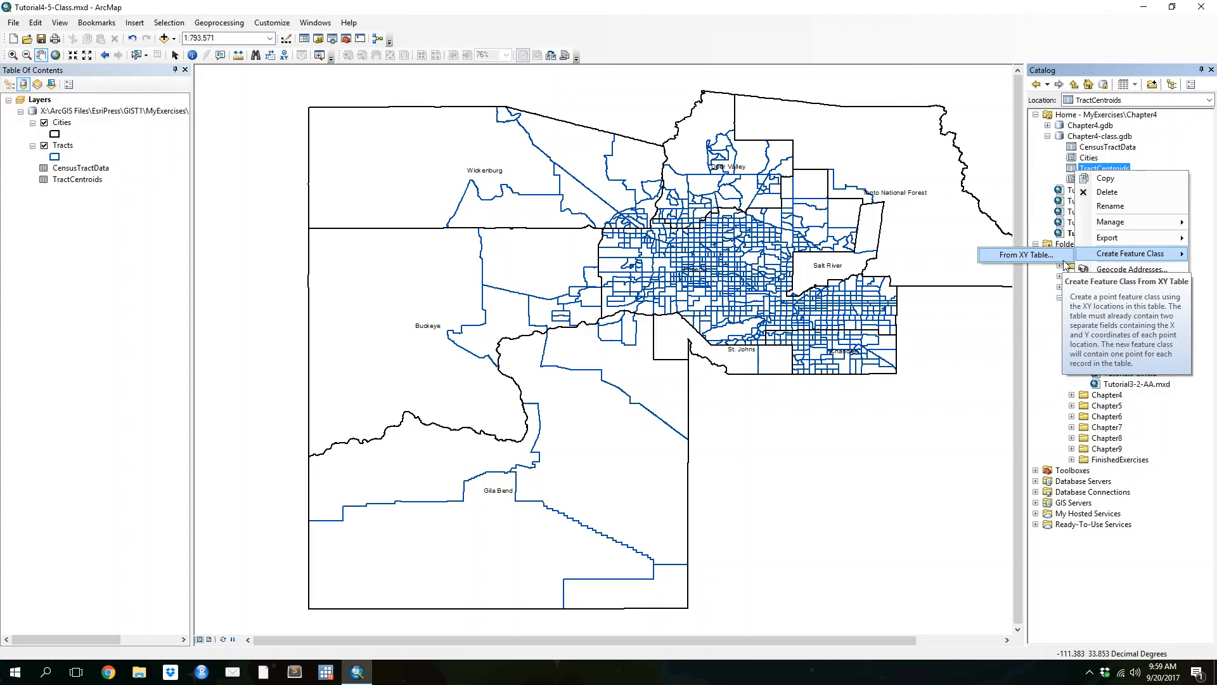
left_click(1062, 256)
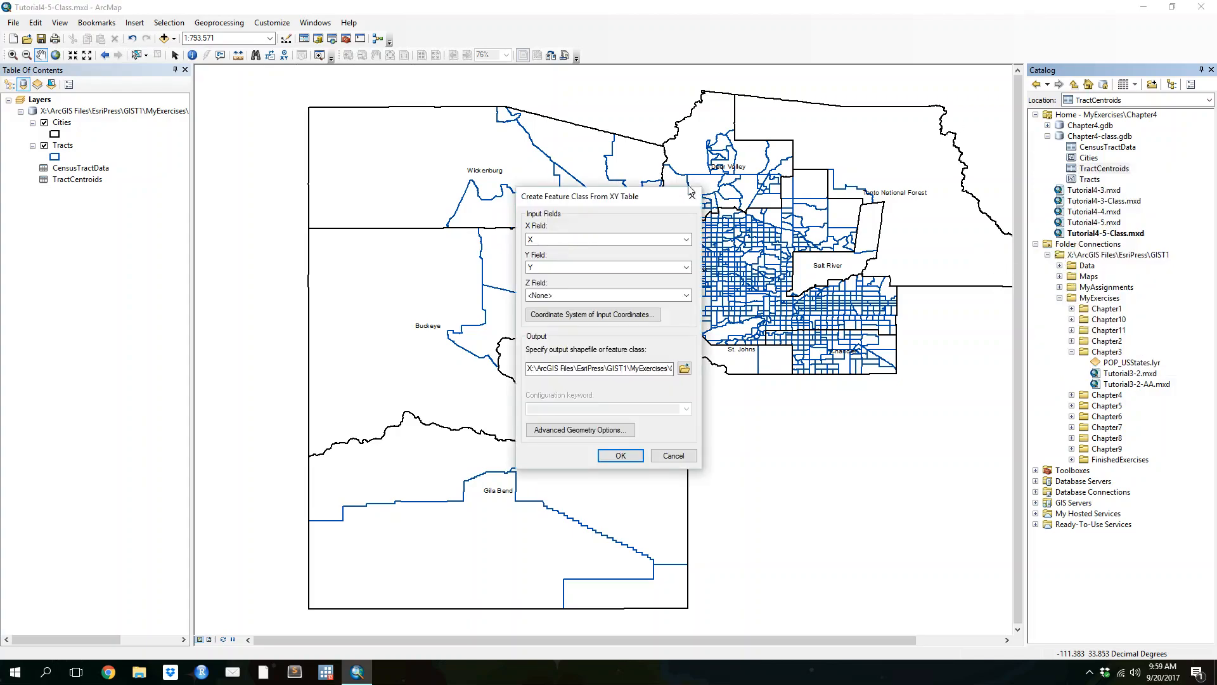
left_click_drag(569, 203, 844, 156)
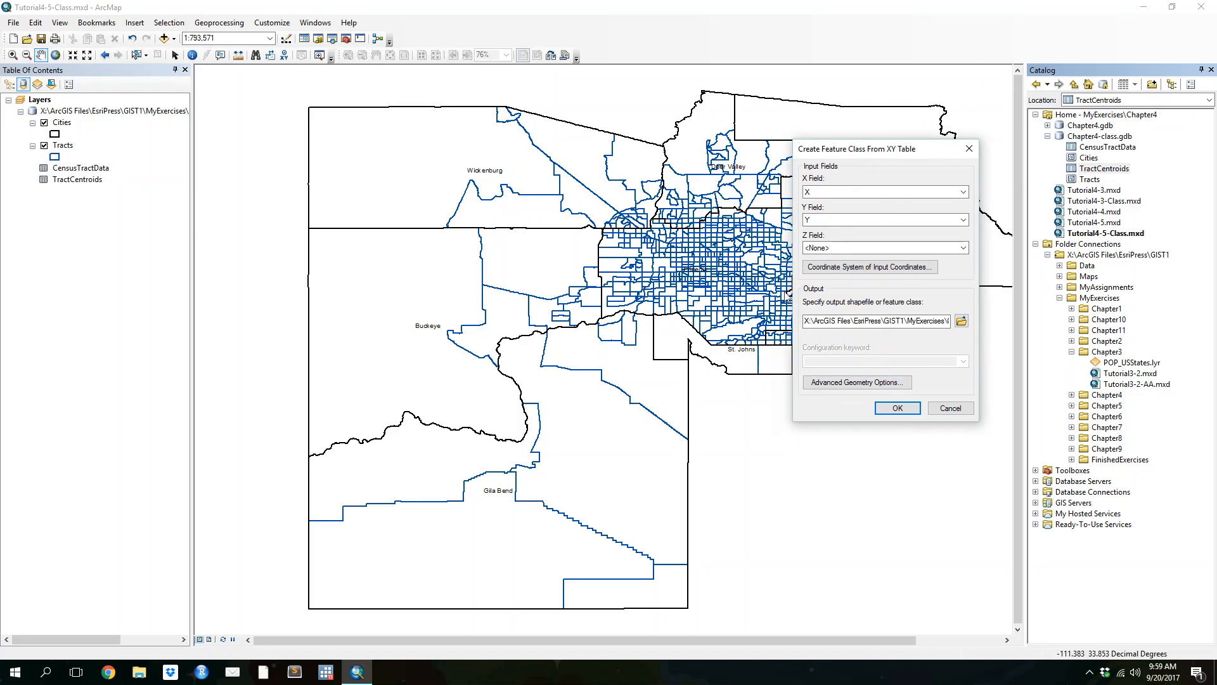
- Set the output type to File and Personal Geodatabase feature classes and the output location to Chapter4-class.gdb in the Chapter4 folder
left_click(961, 322)
left_click(831, 204)
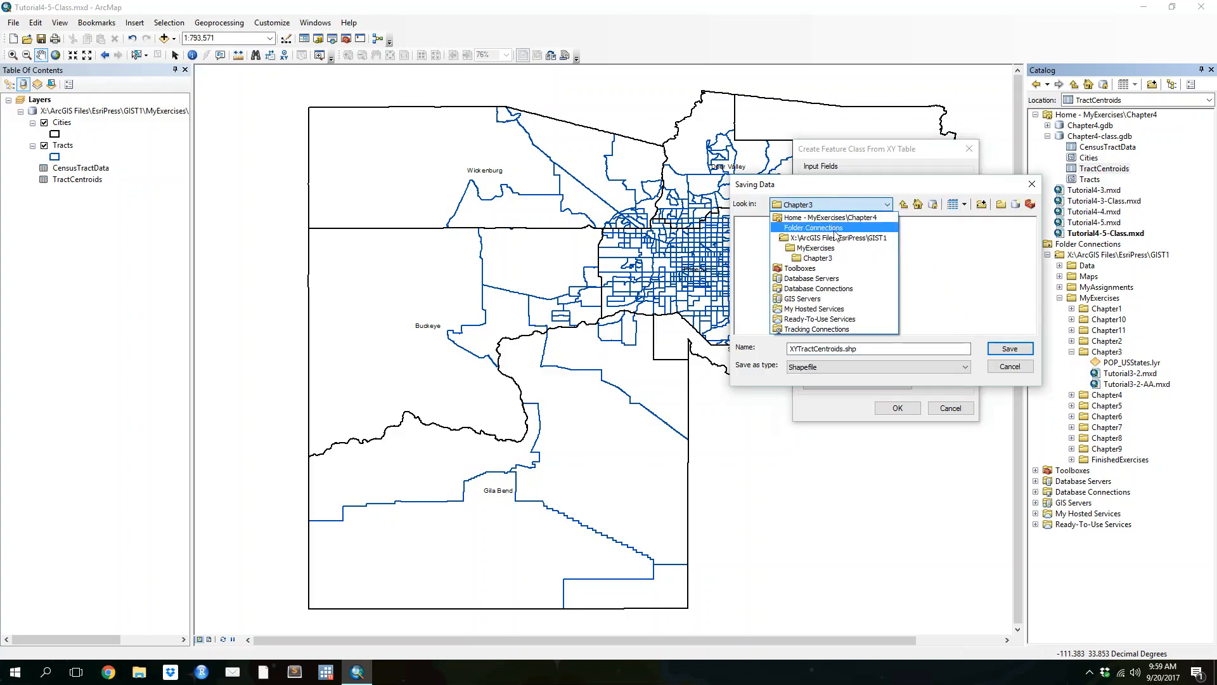
left_click(818, 248)
double_click(762, 277)
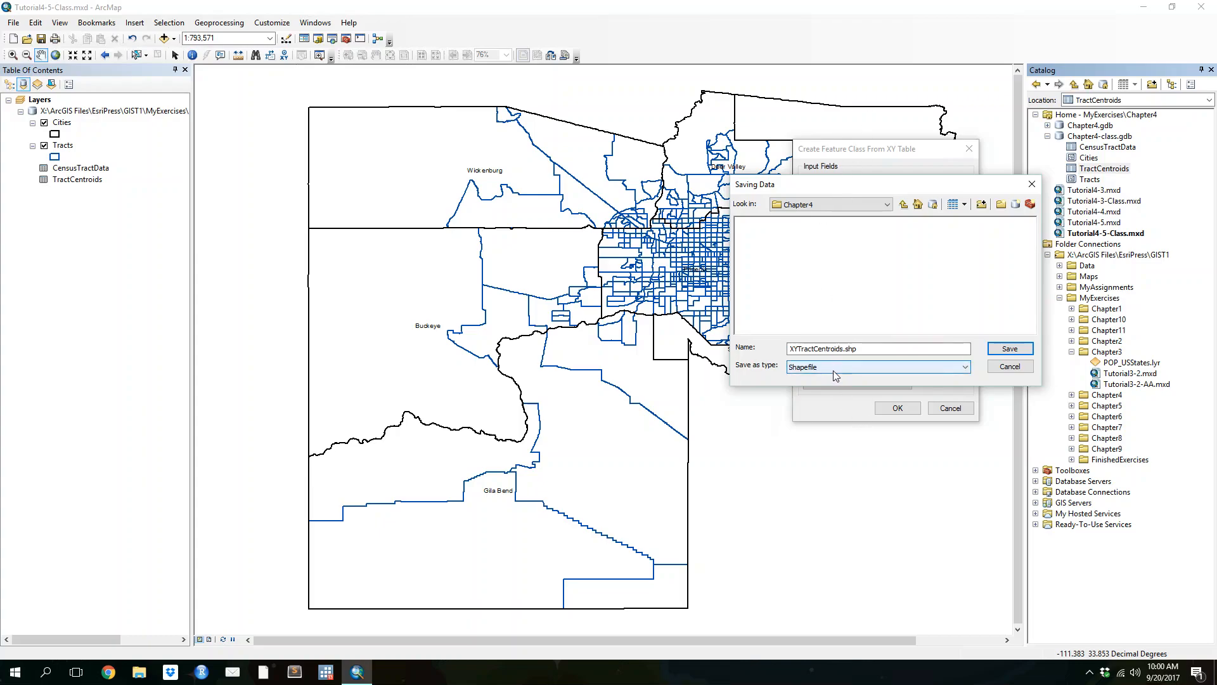
left_click(853, 369)
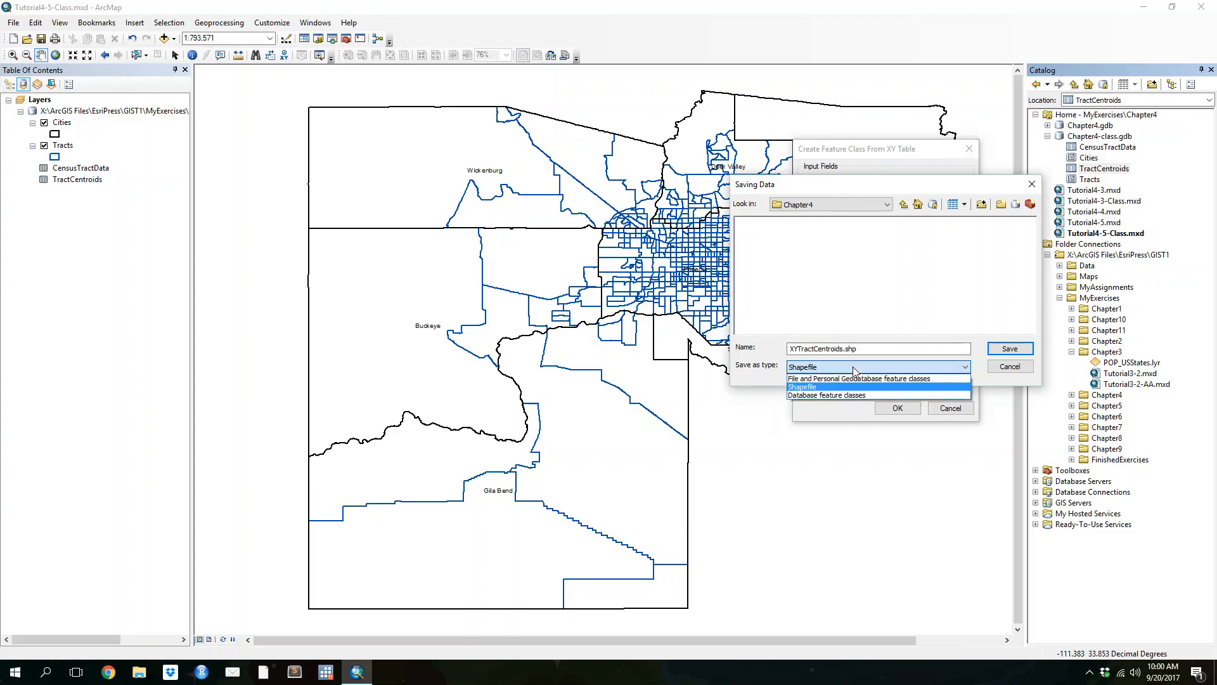
left_click(919, 379)
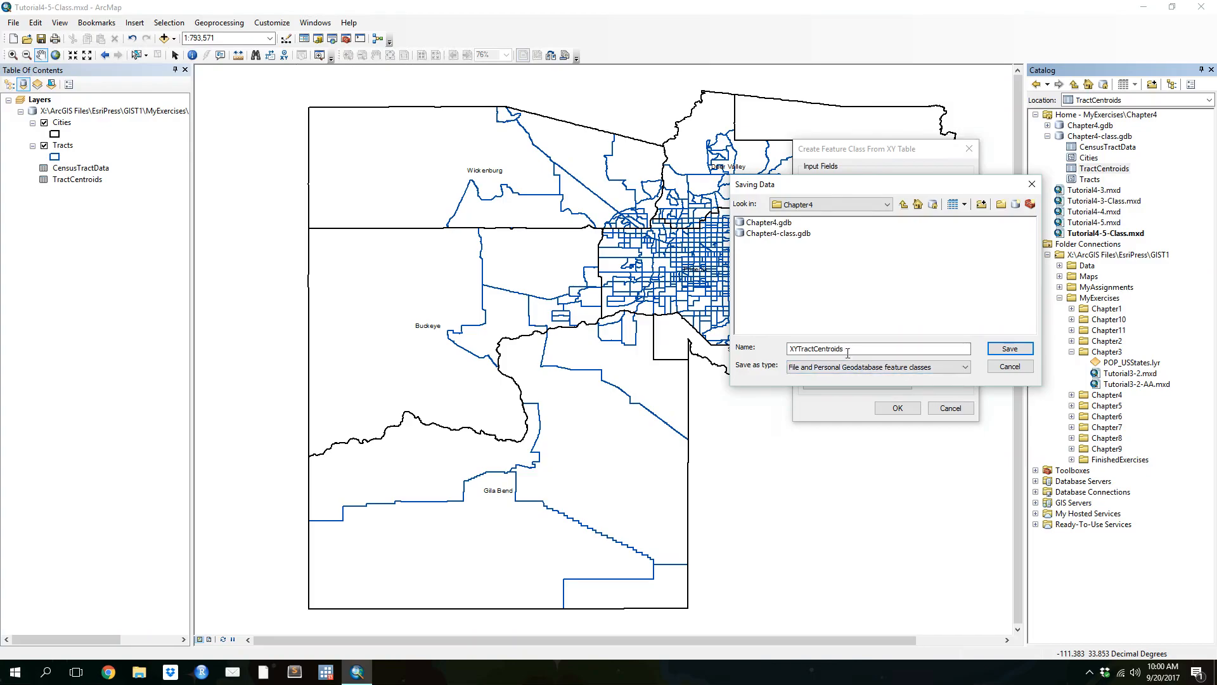
double_click(767, 234)
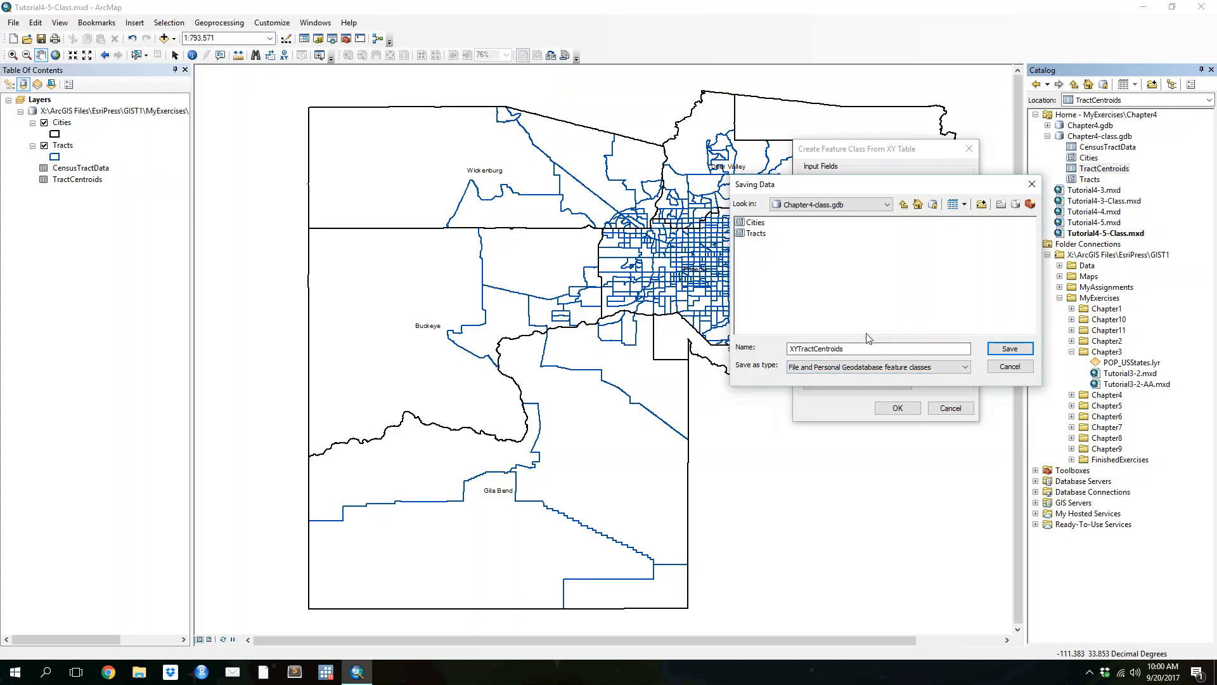
- Name the output feature class CensusTractCentroids and save the output setting
left_click(855, 348)
left_click_drag(796, 348, 786, 350)
key("Delete")
type("Census")
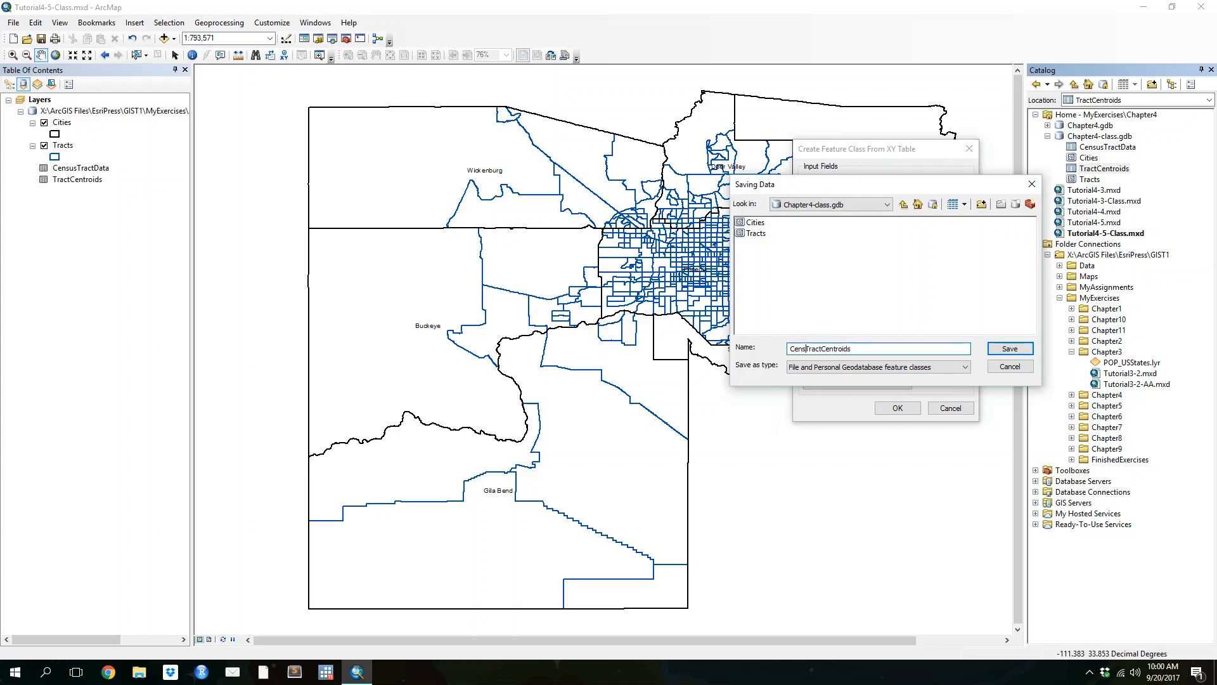
left_click(1010, 350)
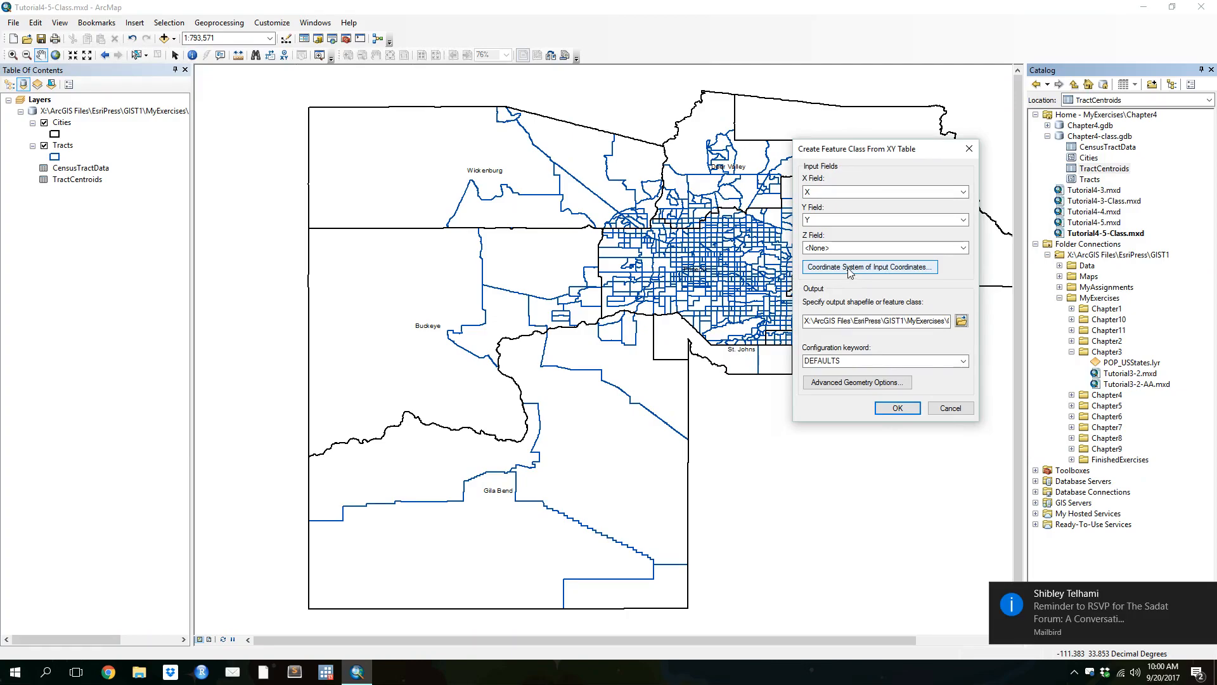
- Open the coordinate system settings for the input coordinates and start importing a system from an existing dataset
left_click(849, 272)
left_click(994, 442)
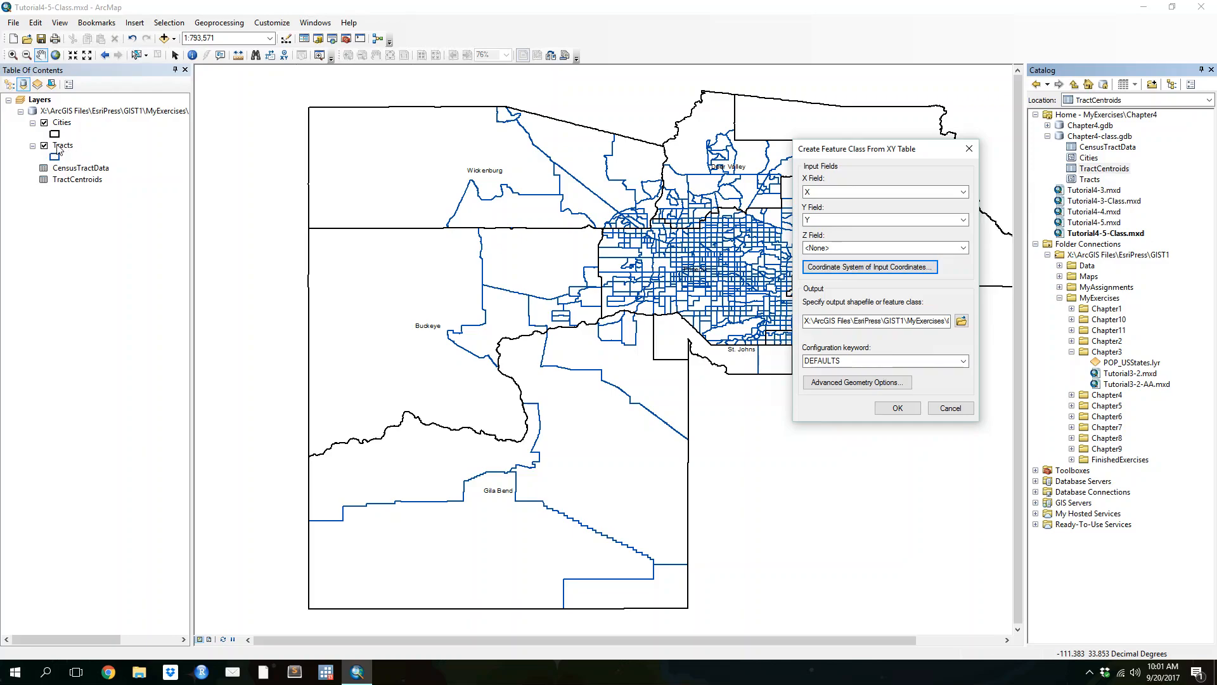
left_click(858, 272)
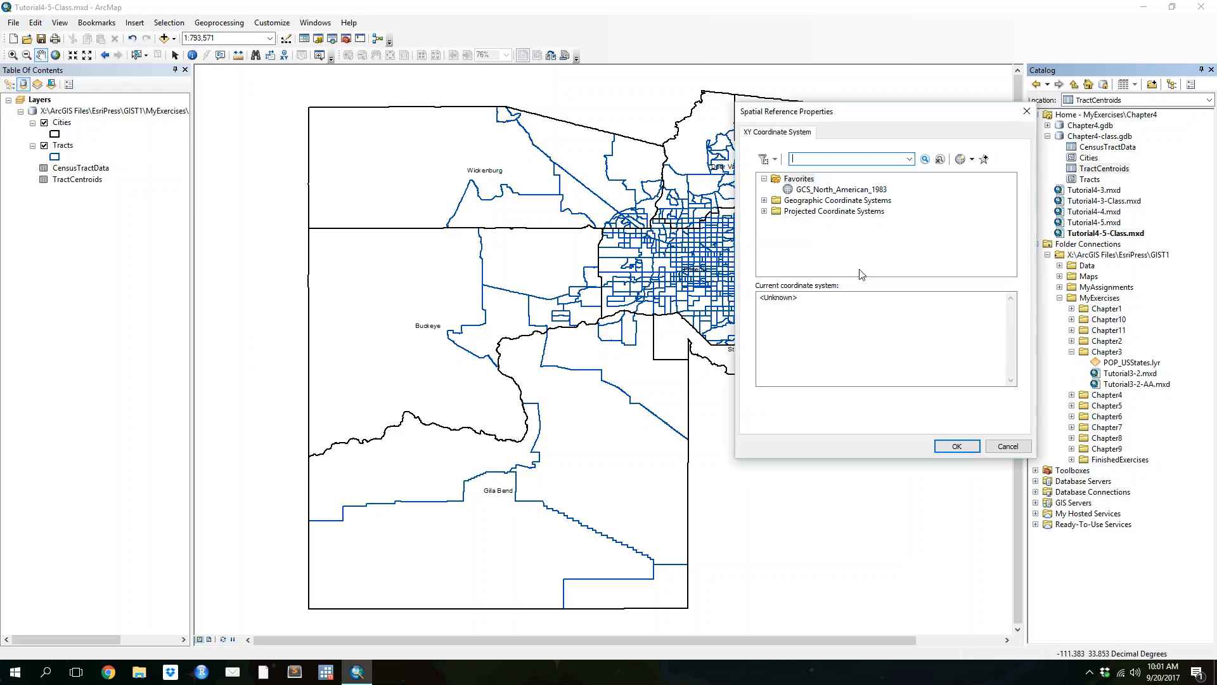
left_click(960, 161)
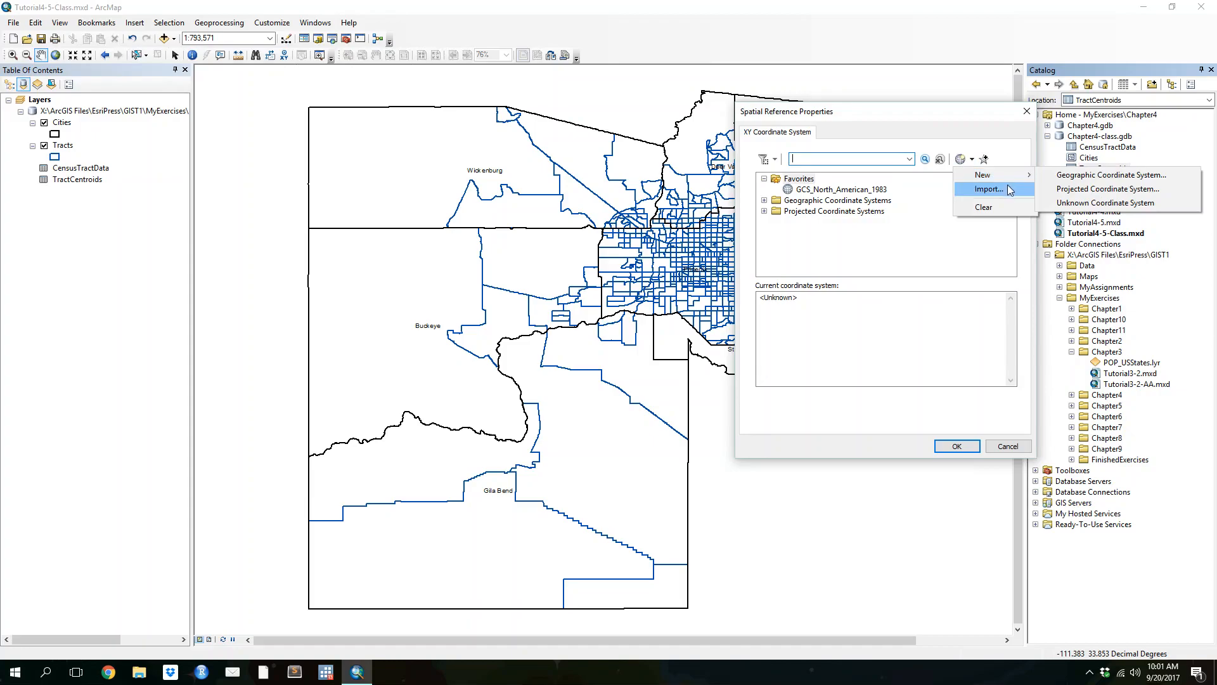
left_click(1010, 190)
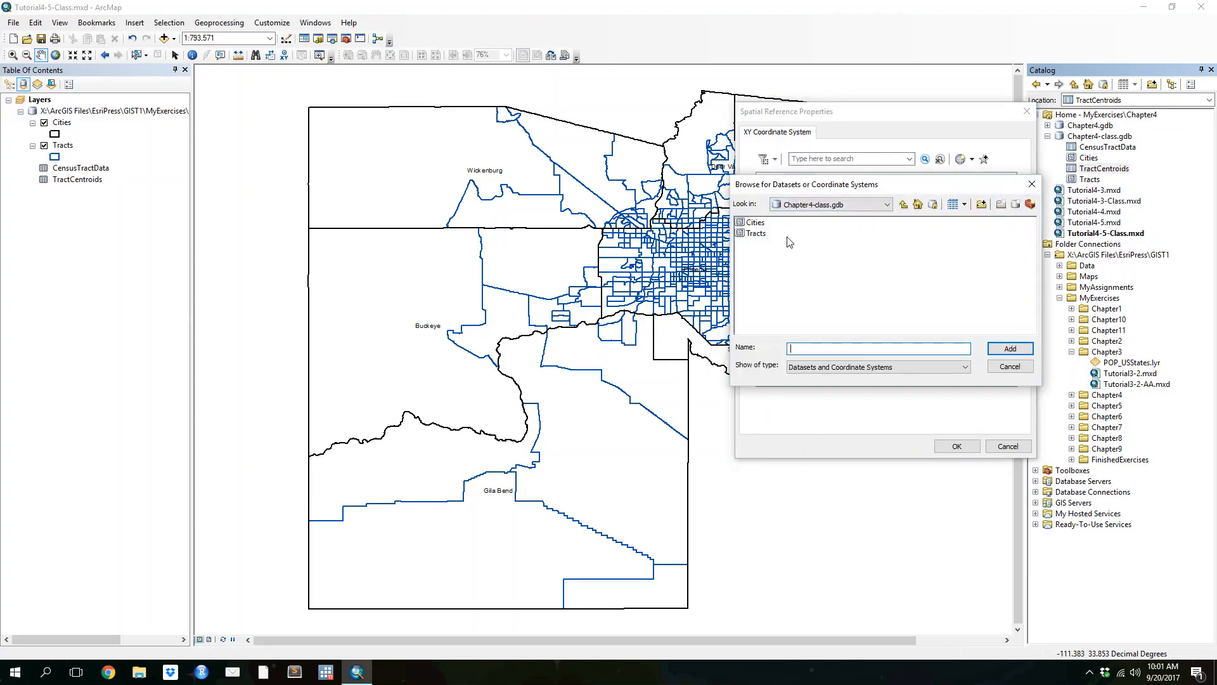
- Browse from the GIST1 folder connection through MyExercises and Chapter4 into Chapter4-class.gdb
left_click(849, 207)
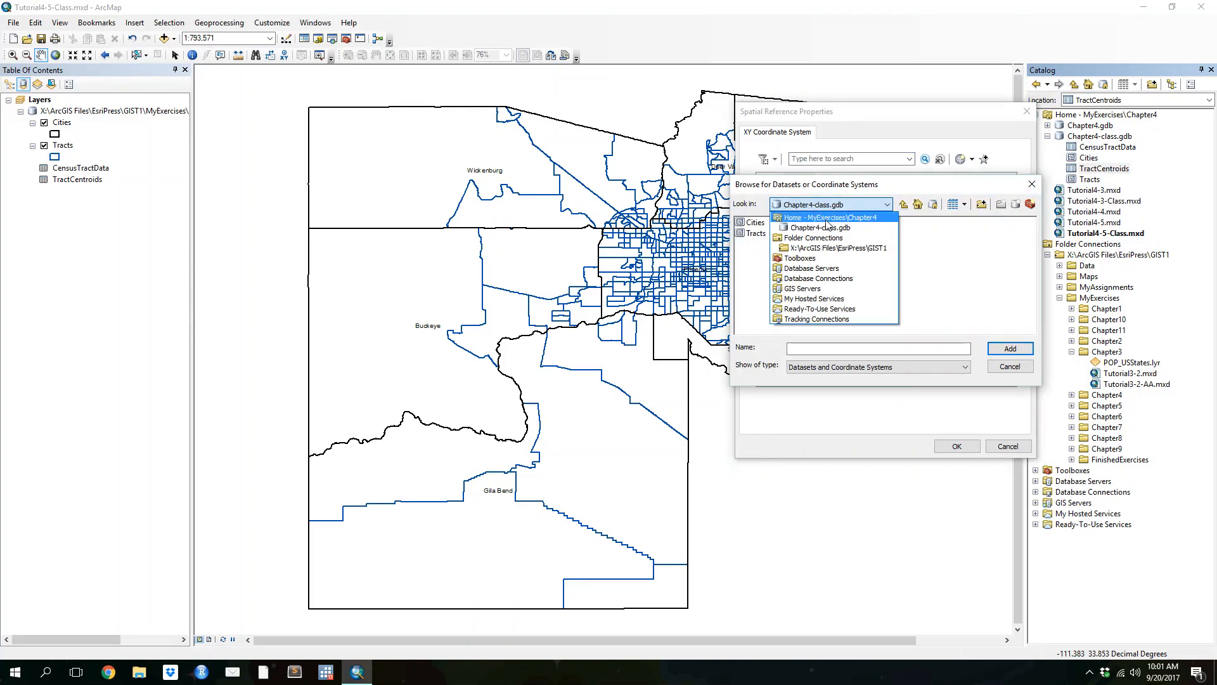
left_click(838, 247)
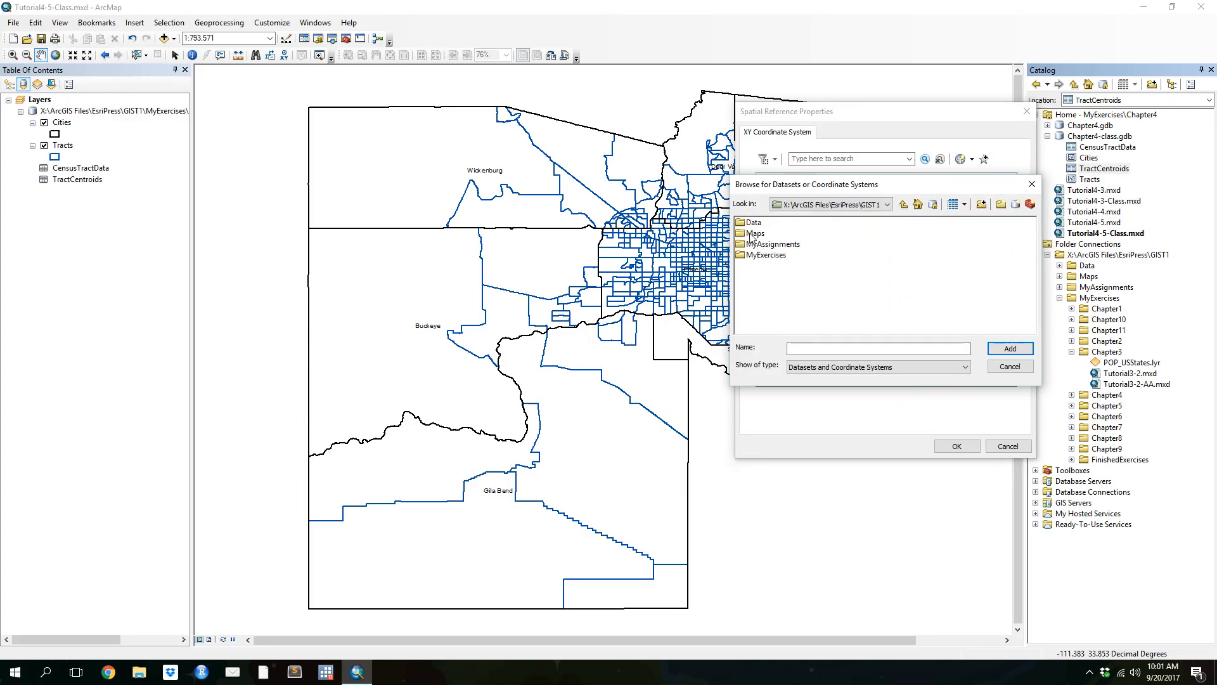
double_click(765, 255)
left_click(761, 277)
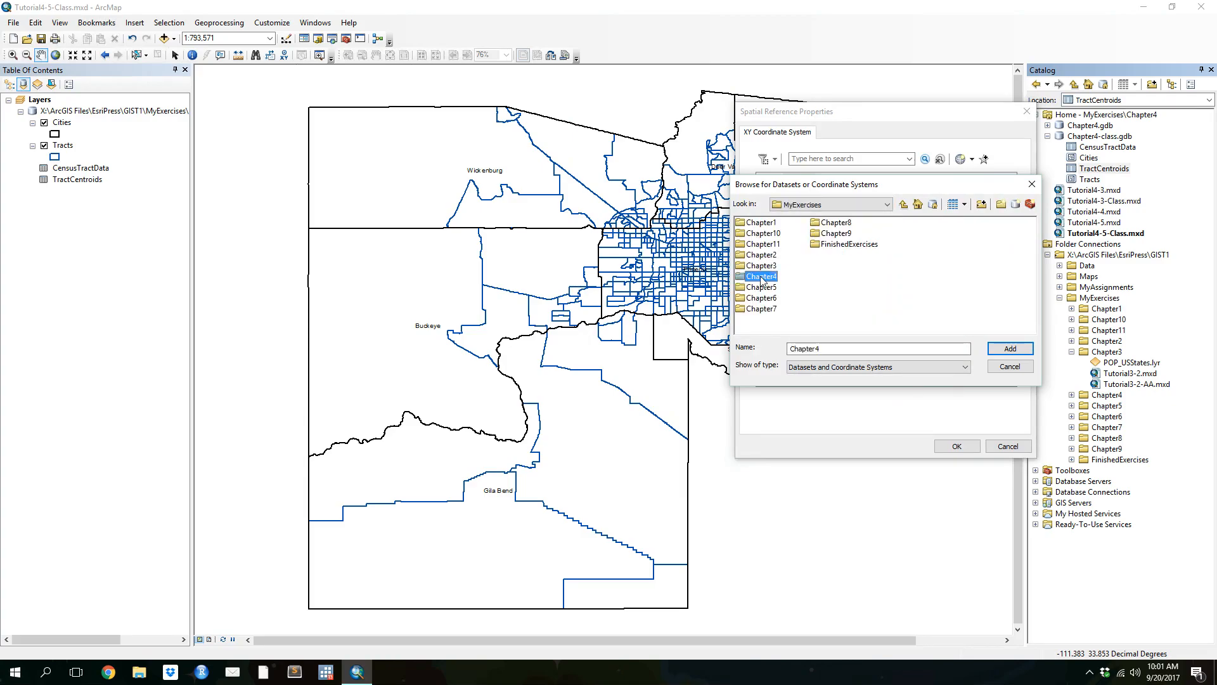
double_click(761, 278)
double_click(761, 235)
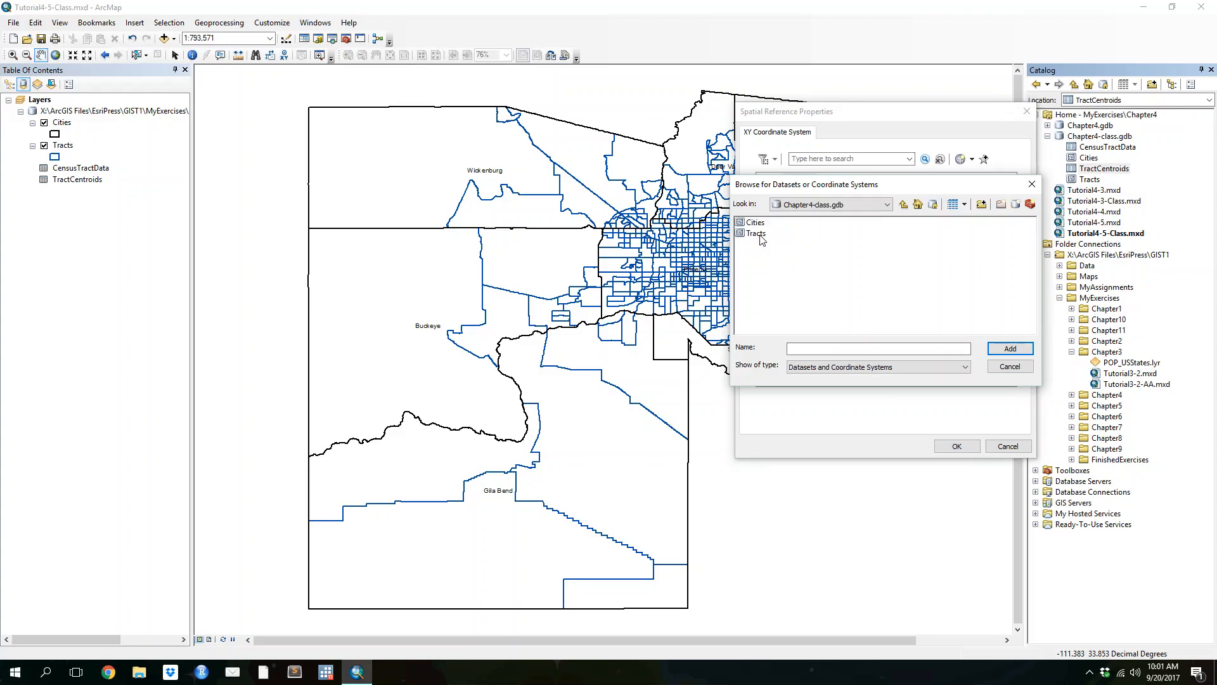
- Import the coordinate system of the Tracts feature class and accept it for the input coordinates
left_click(764, 233)
left_click(1001, 349)
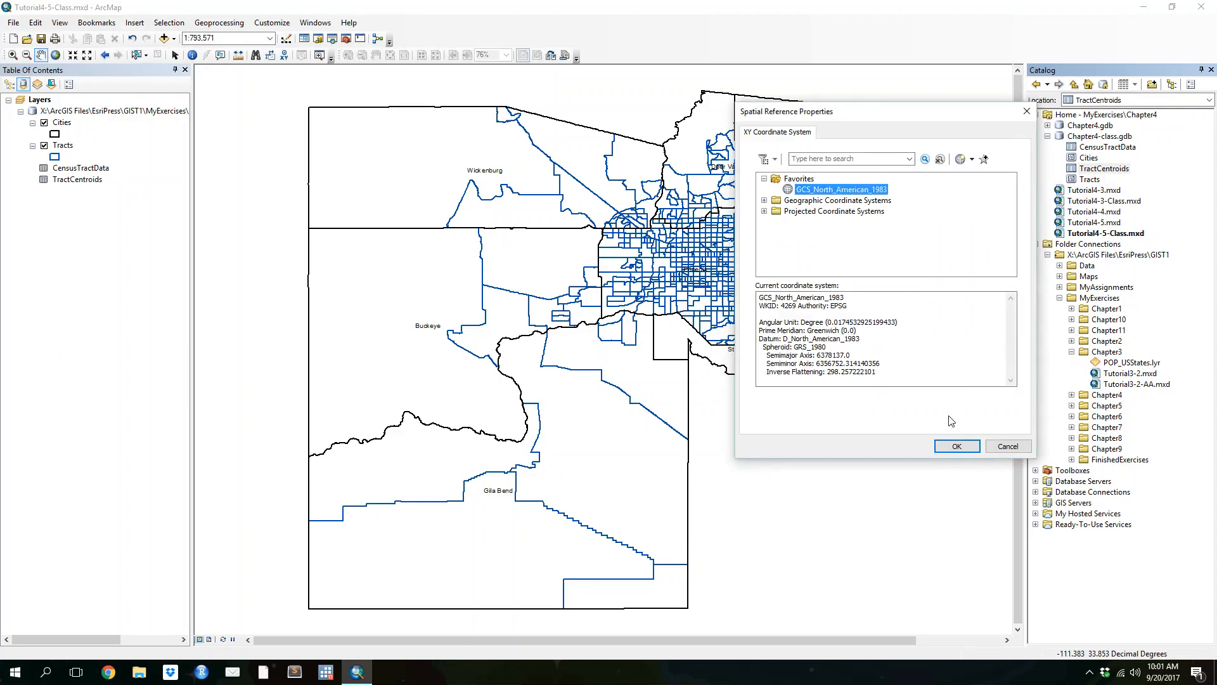
left_click(956, 445)
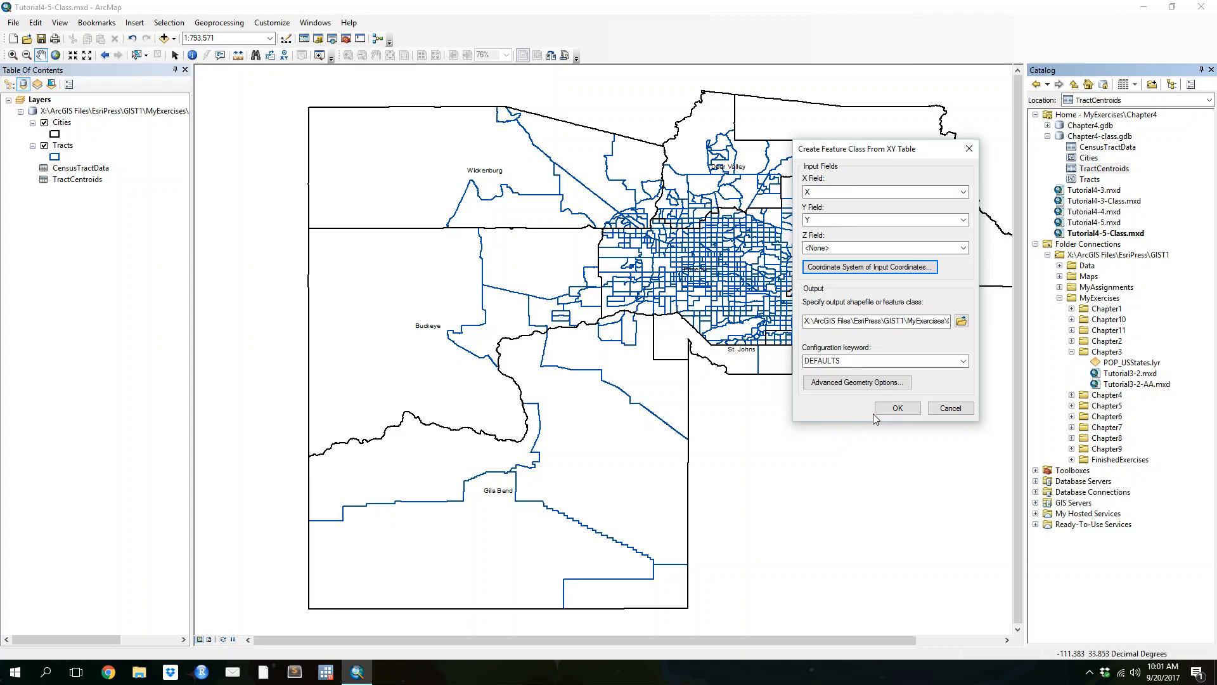
- Create the CensusTractCentroids feature class and add it to the map as a layer below Cities
left_click(896, 408)
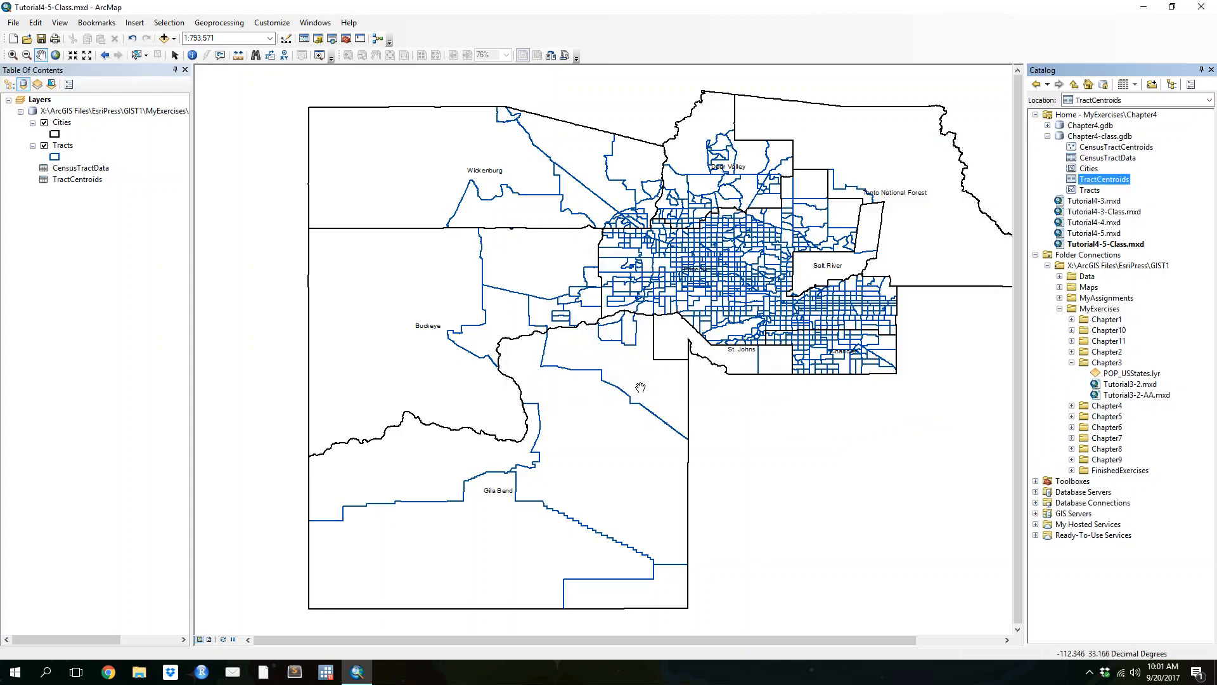
mouse_move(1113, 147)
left_mouse_down()
mouse_move(115, 152)
mouse_move(116, 133)
left_mouse_up()
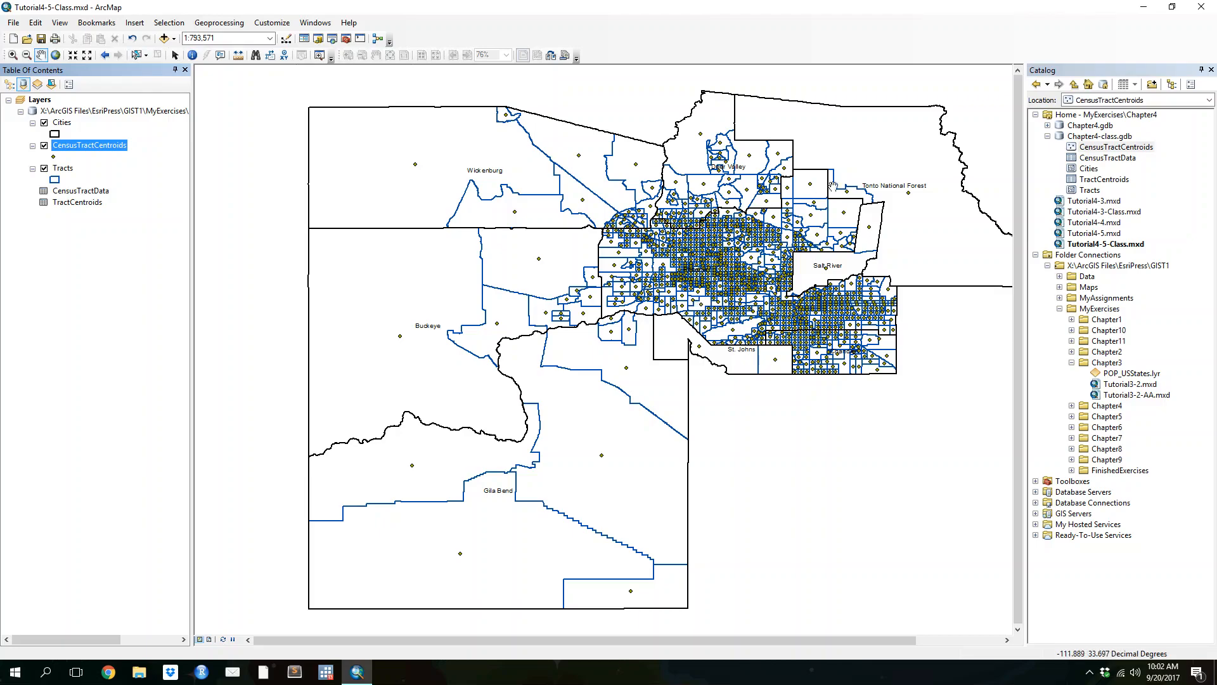
- Open the layer properties of Tracts at the symbology settings
right_click(91, 147)
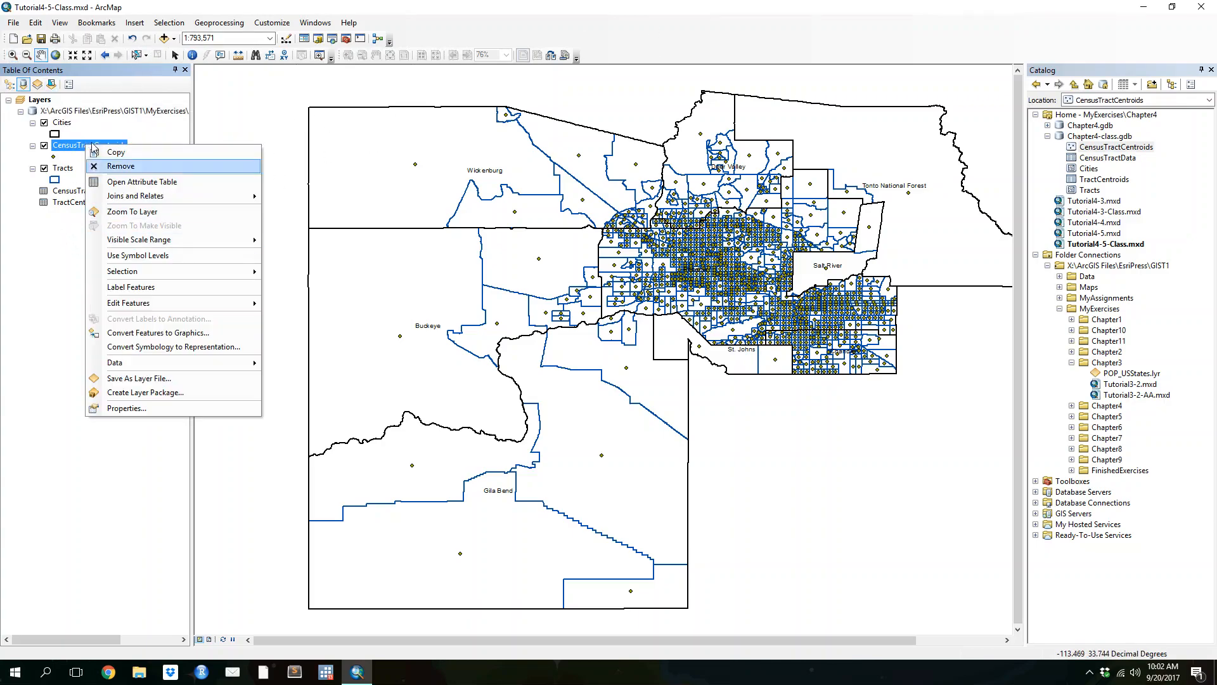
right_click(67, 168)
left_click(109, 433)
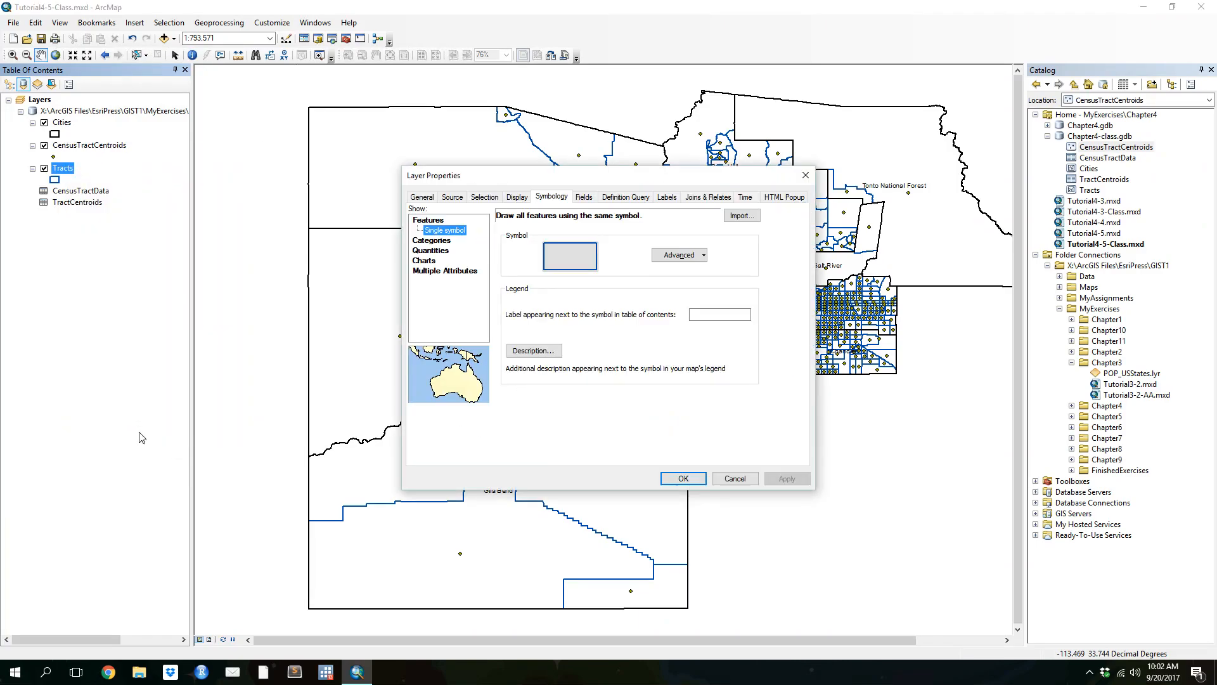
- Try symbolizing the Tracts layer by unique values of the PopTotal field
left_click(431, 241)
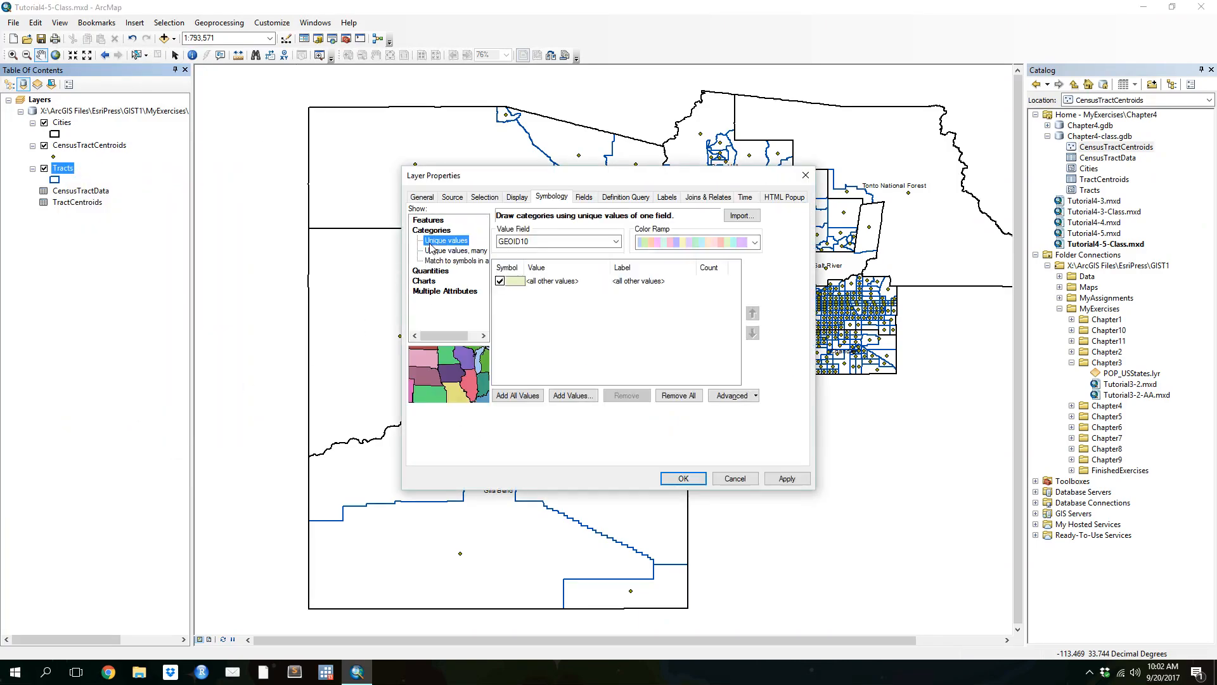
left_click(555, 241)
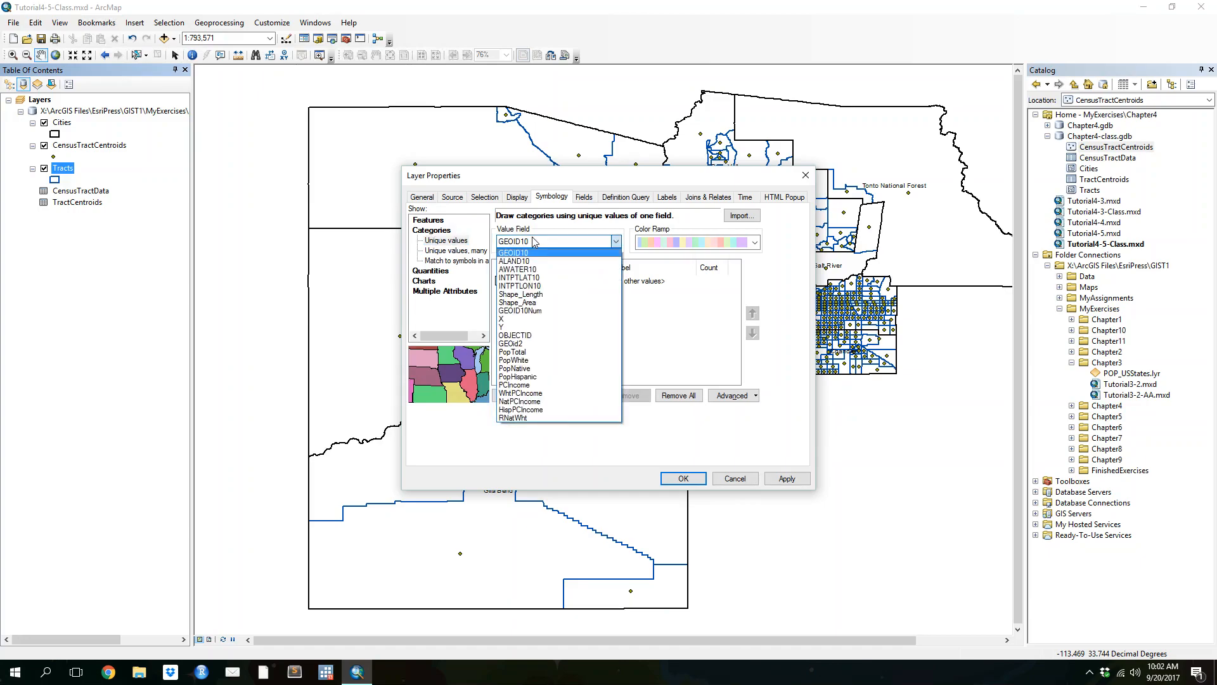
left_click(541, 352)
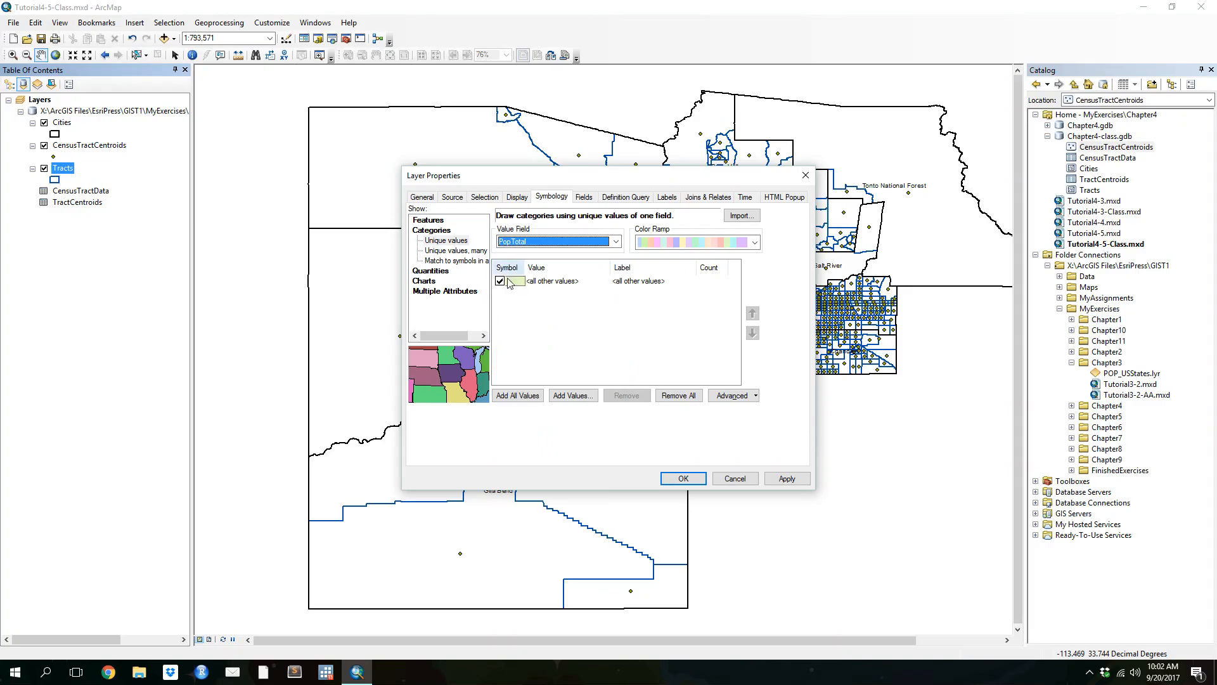
- Symbolize Tracts with graduated colors on the PopTotal field, using the Quantile classification method, and apply it to the map
left_click(435, 273)
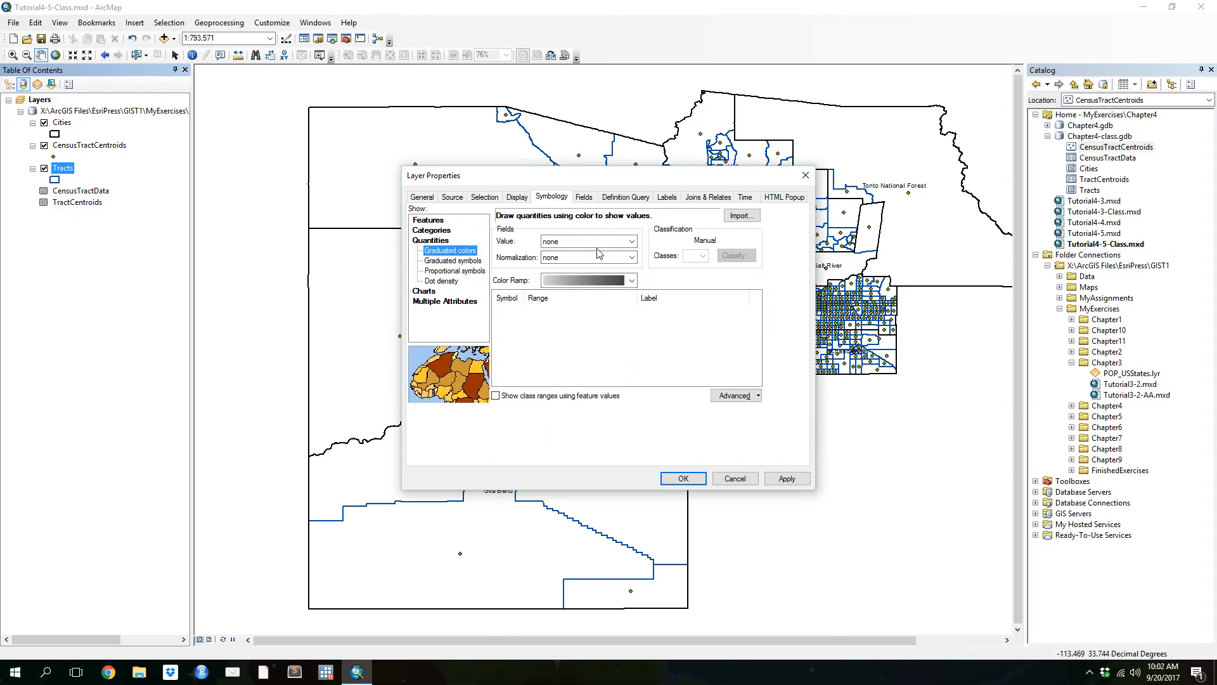
left_click(631, 241)
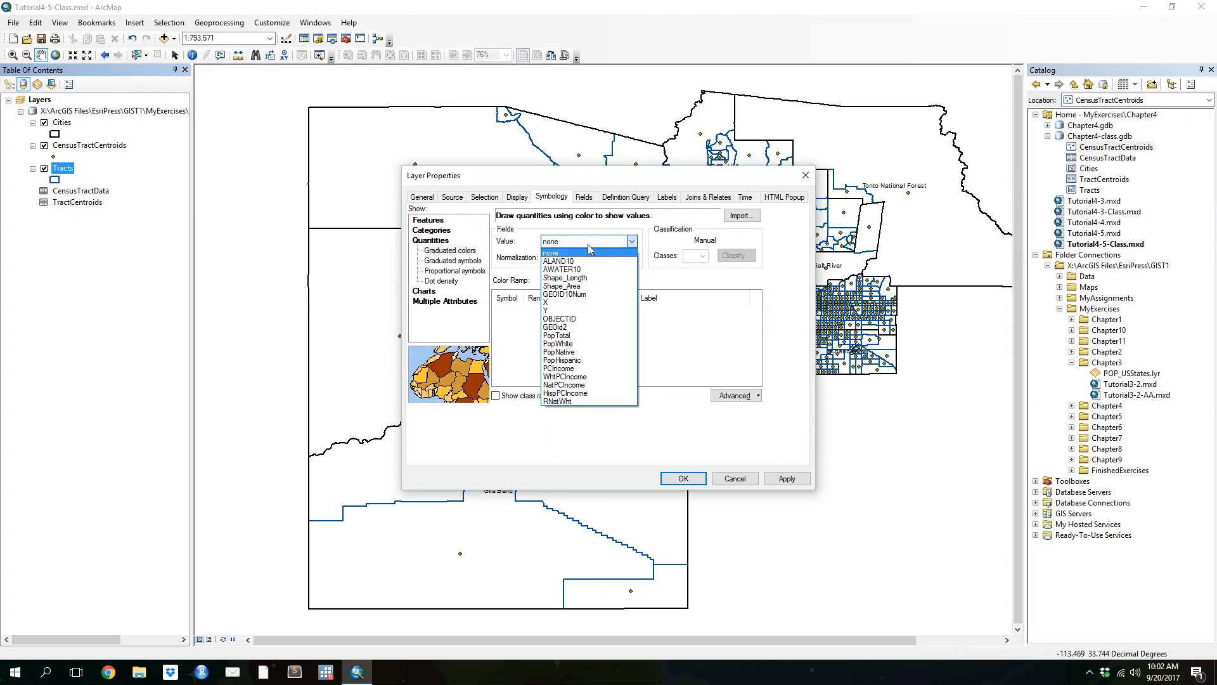
left_click(600, 335)
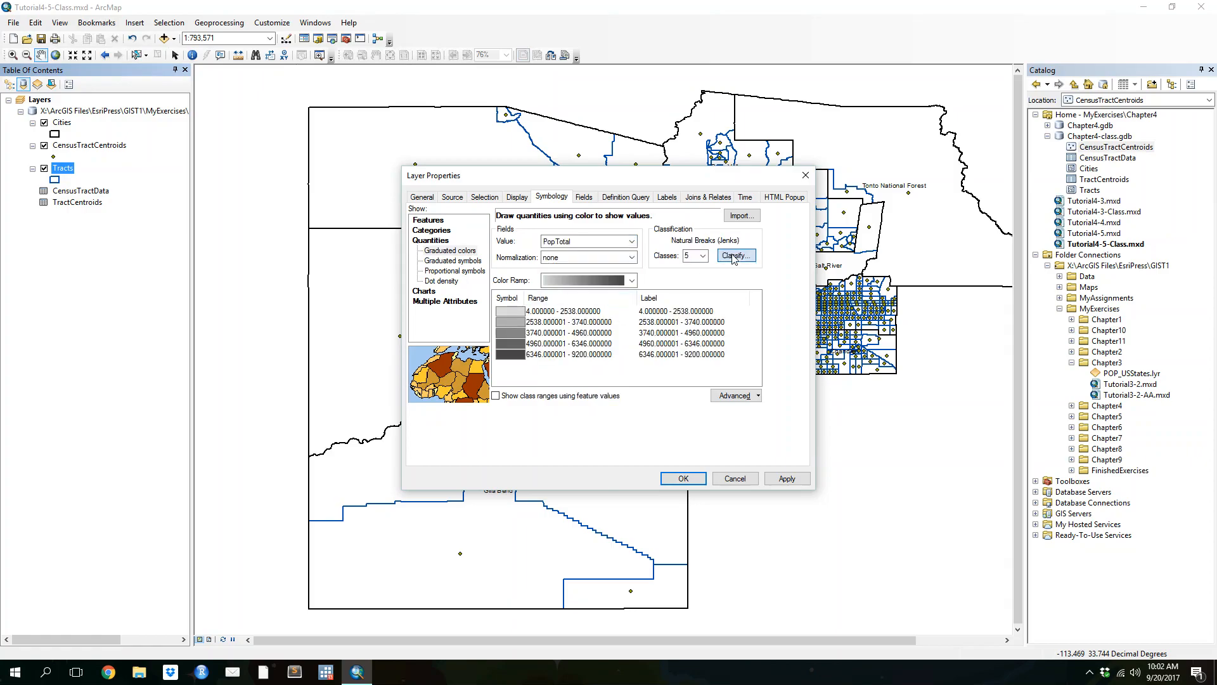
left_click(734, 256)
left_click(507, 210)
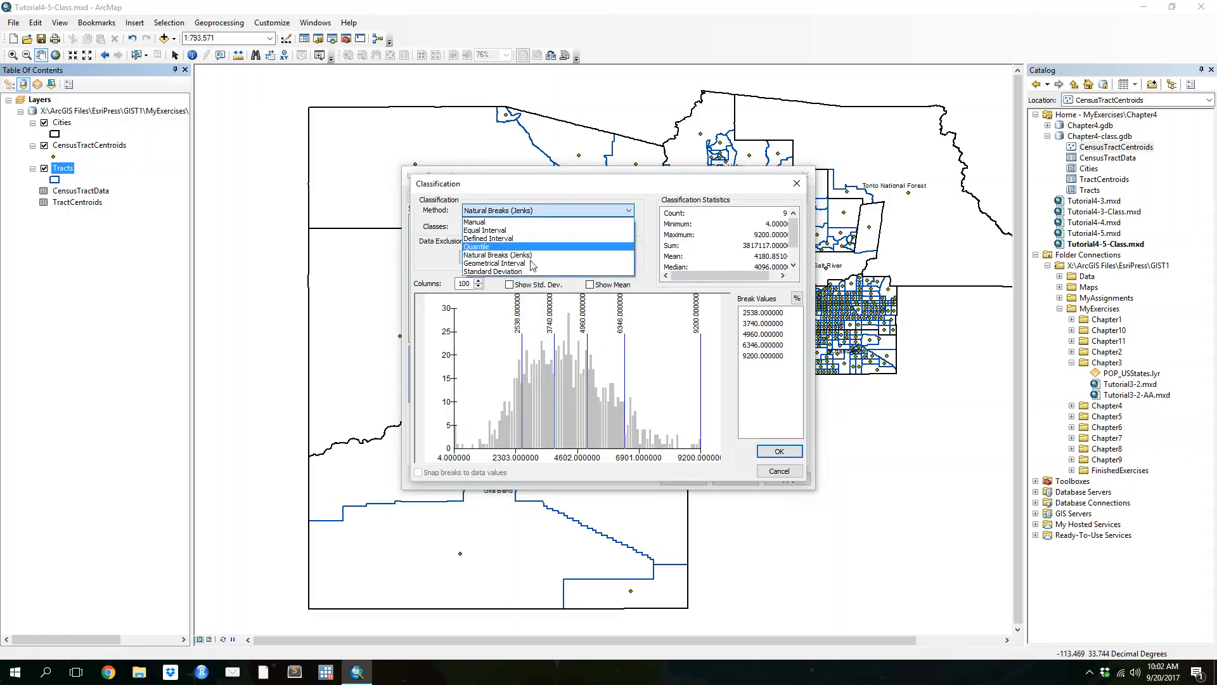
left_click(516, 249)
left_click(783, 455)
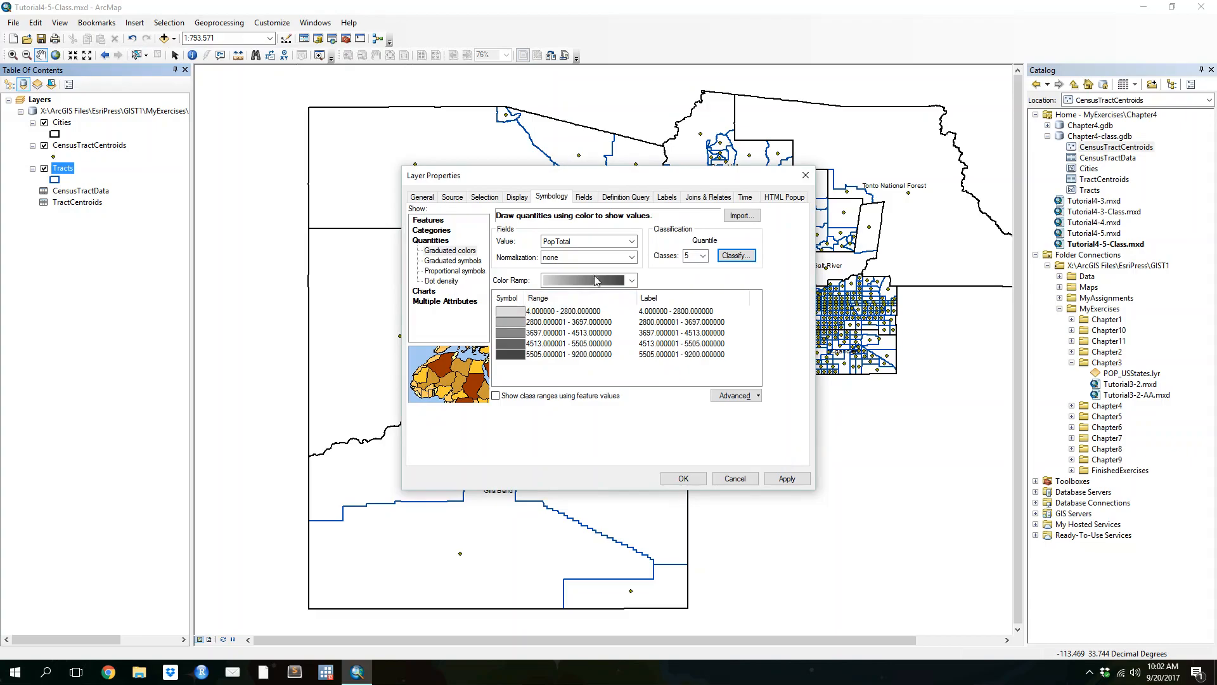
left_click(684, 479)
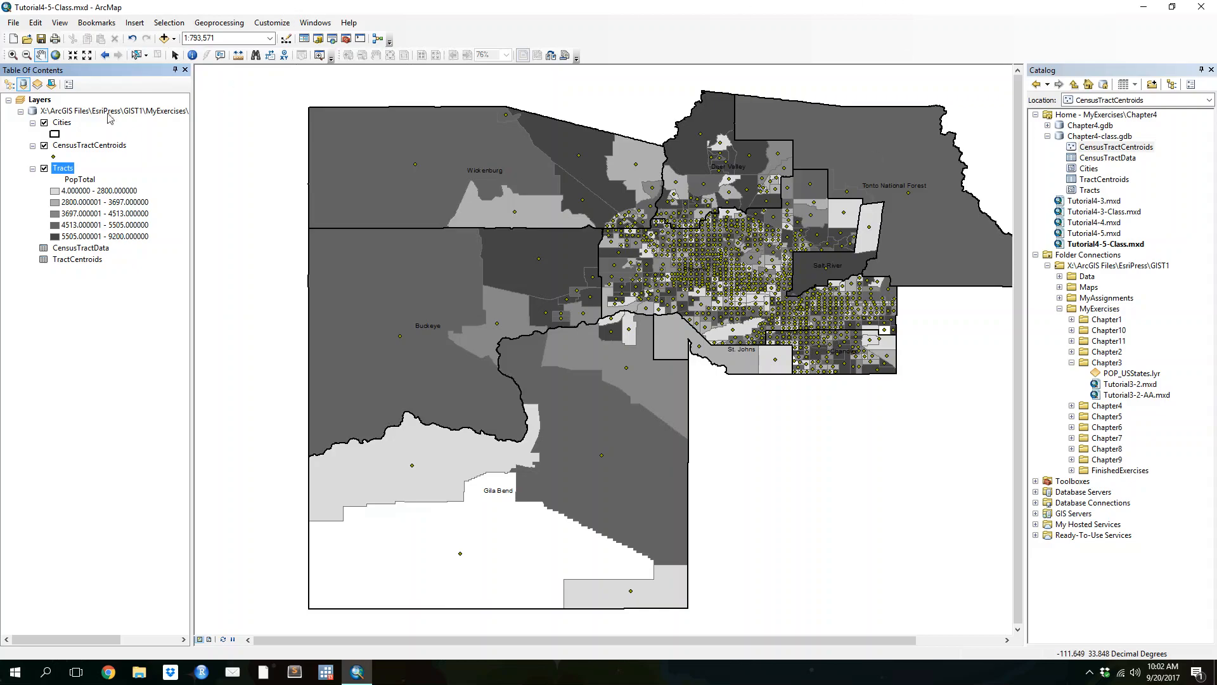
right_click(87, 148)
left_click(140, 412)
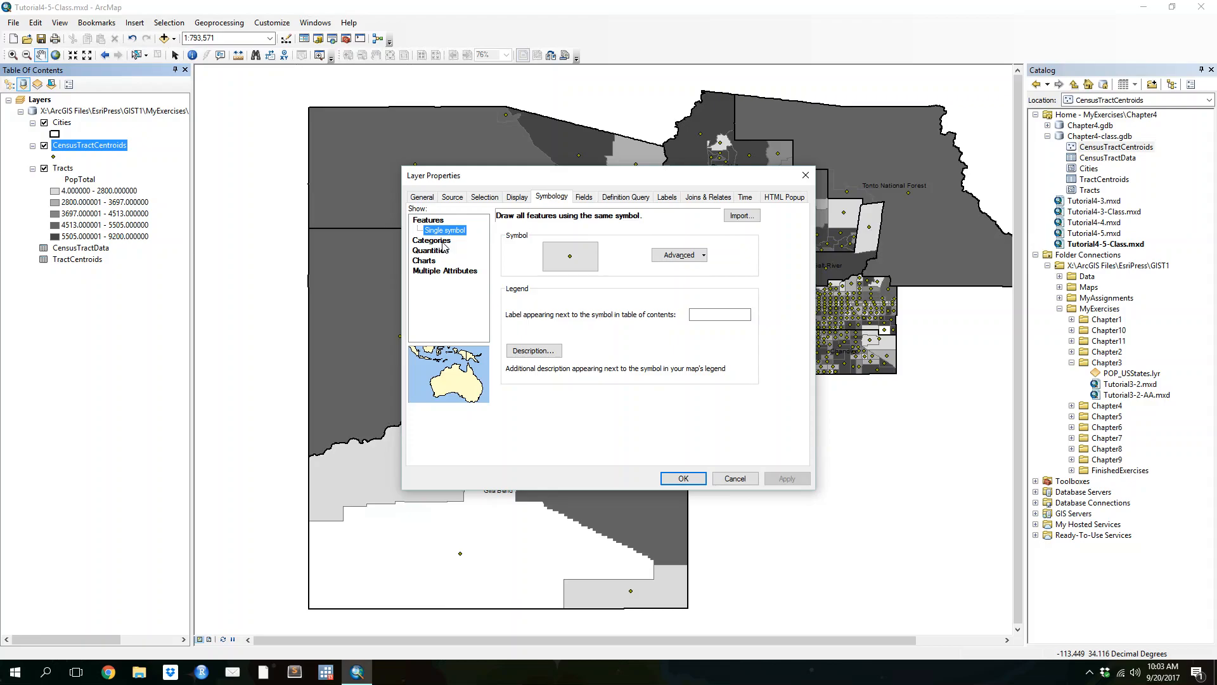
left_click(735, 479)
- Set the Tracts layer's graduated colors to show the PopHispanic field normalized by PopTotal
right_click(74, 170)
left_click(89, 435)
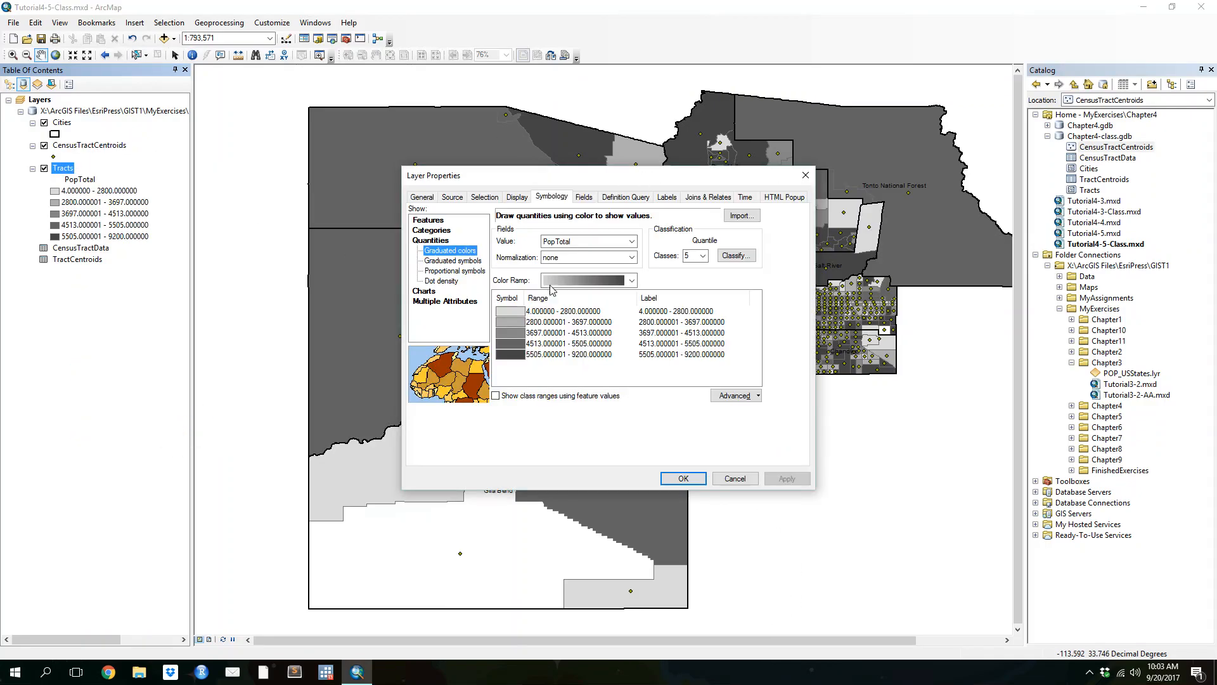
left_click(625, 241)
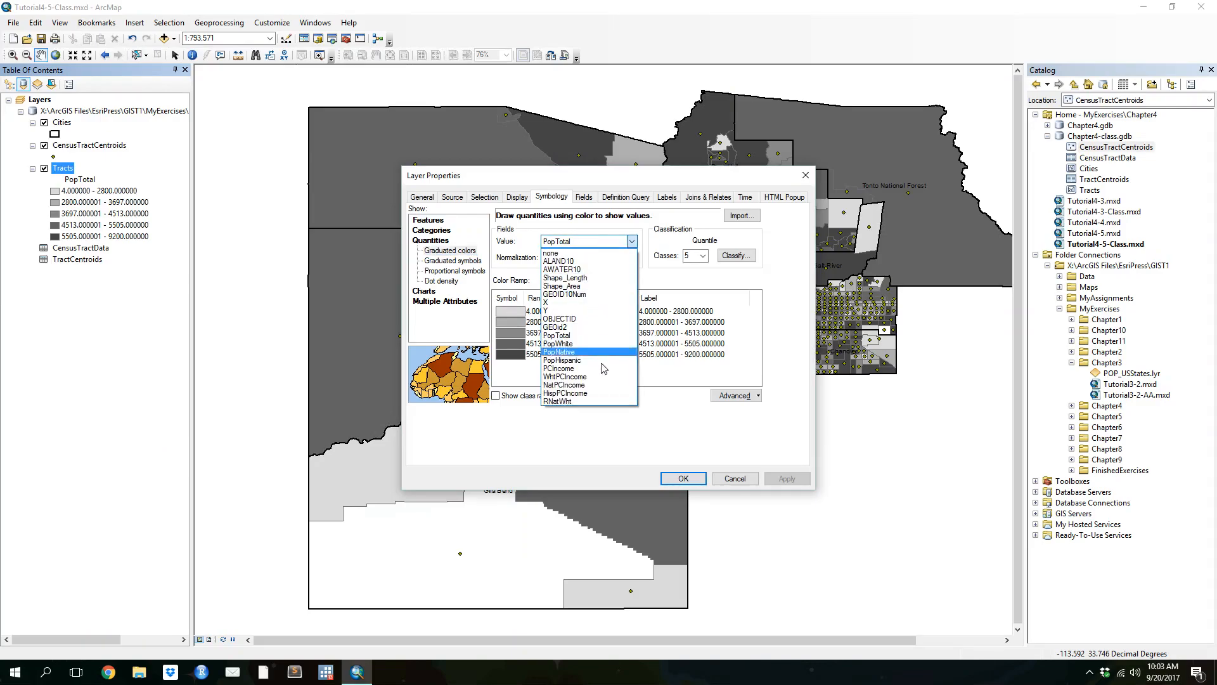
left_click(589, 352)
left_click(585, 241)
left_click(577, 360)
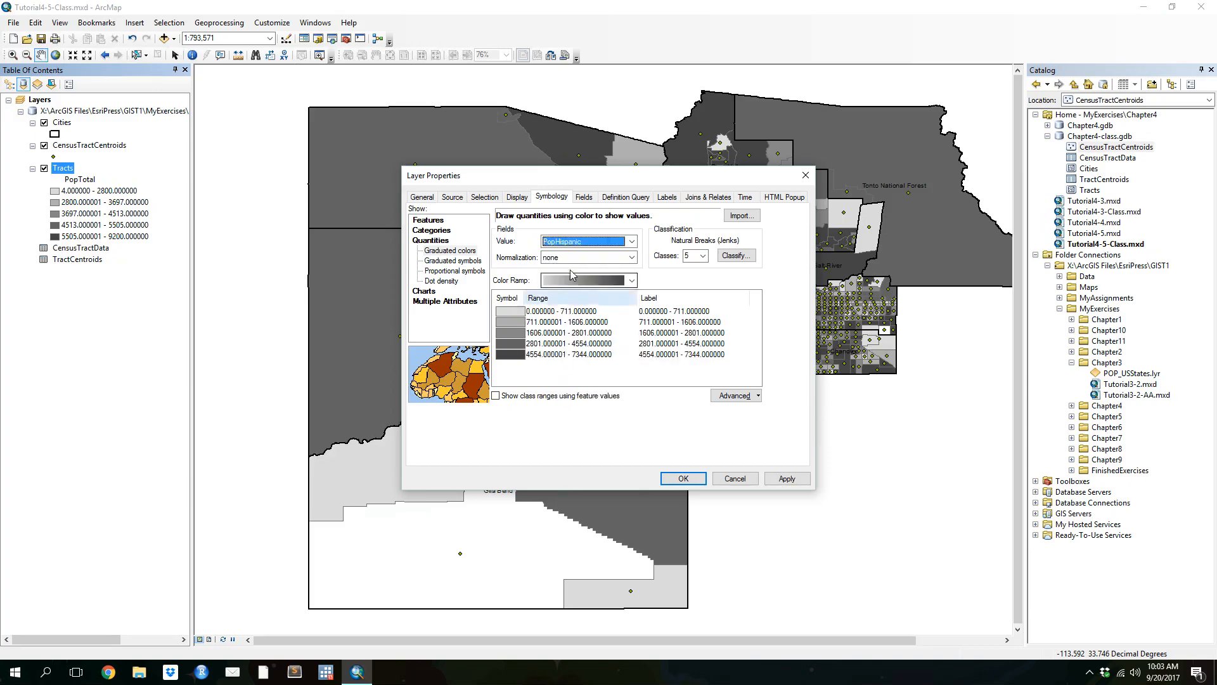
left_click(572, 259)
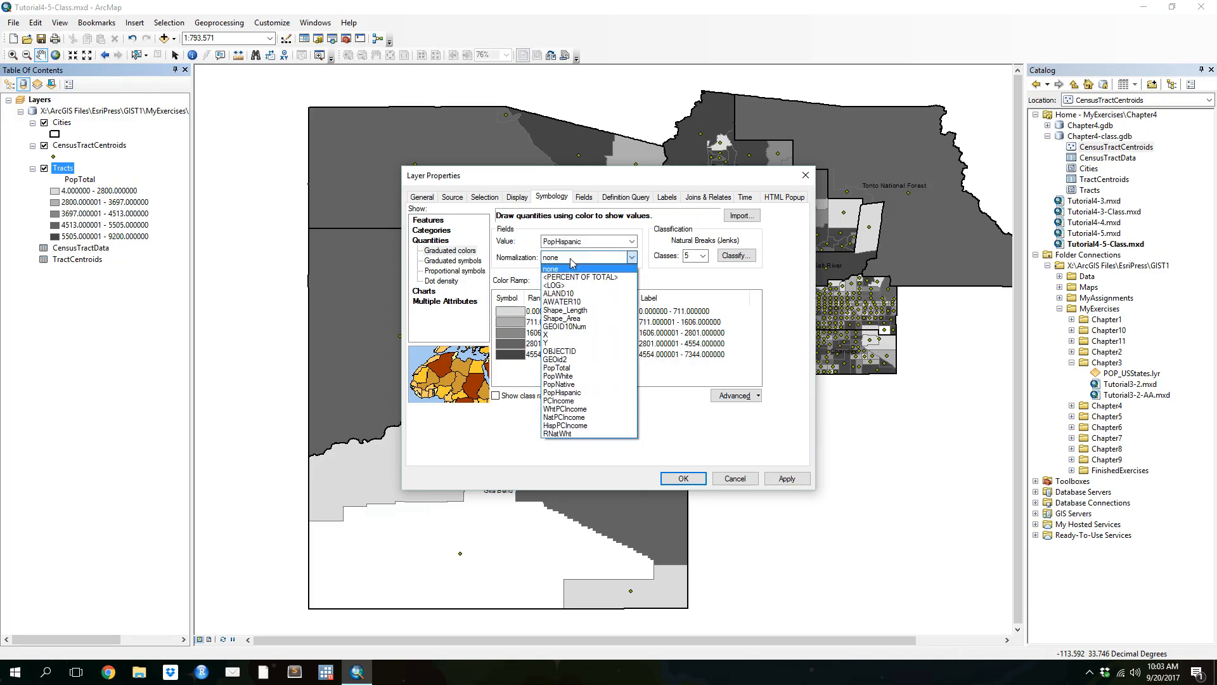
left_click(596, 370)
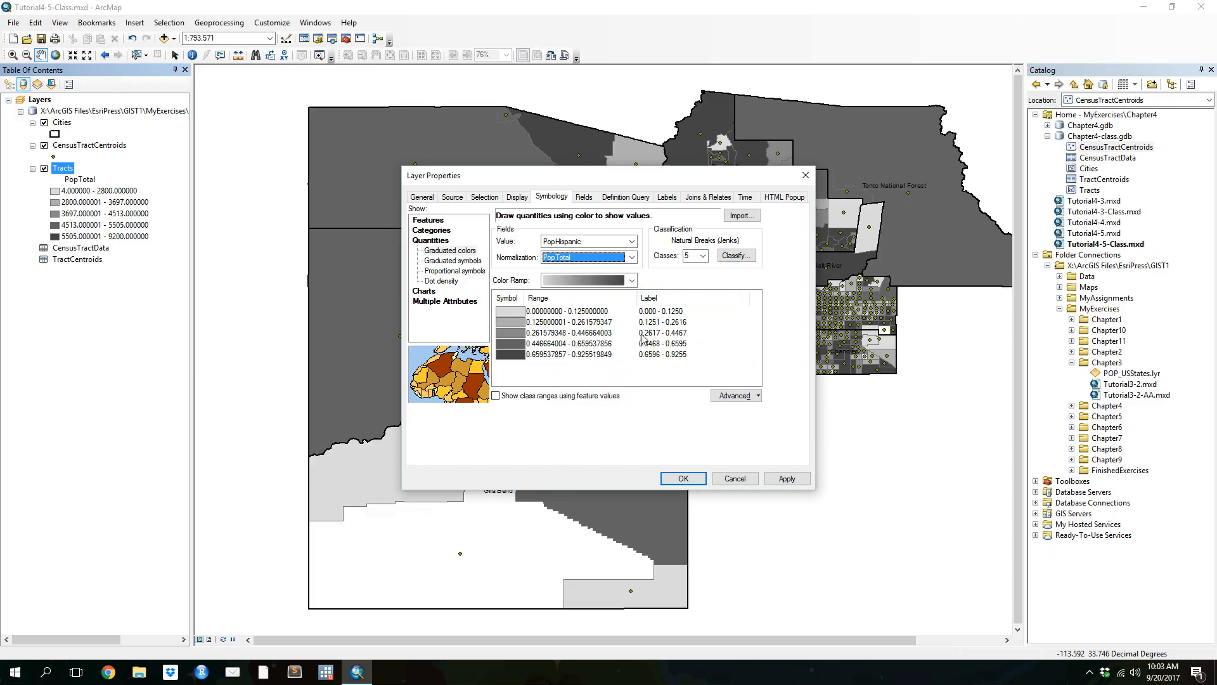
- Classify the Tracts graduated colors with the Quantile method and apply the symbology to the map
left_click(732, 256)
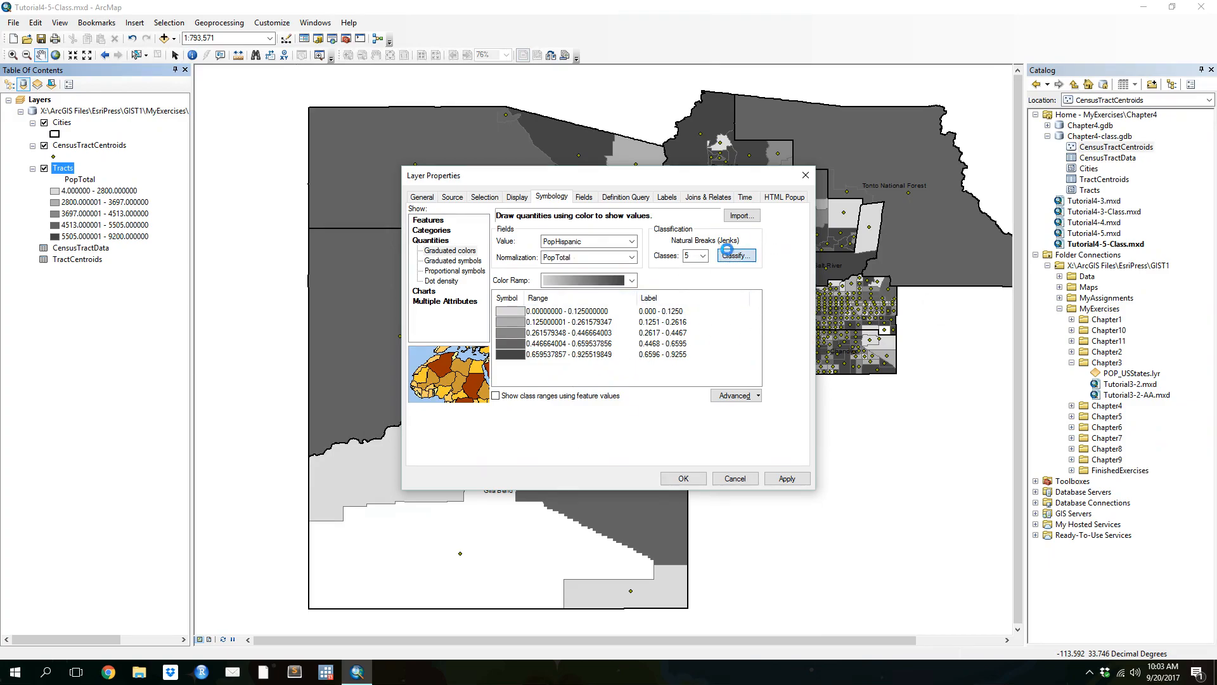
left_click(599, 210)
left_click(570, 251)
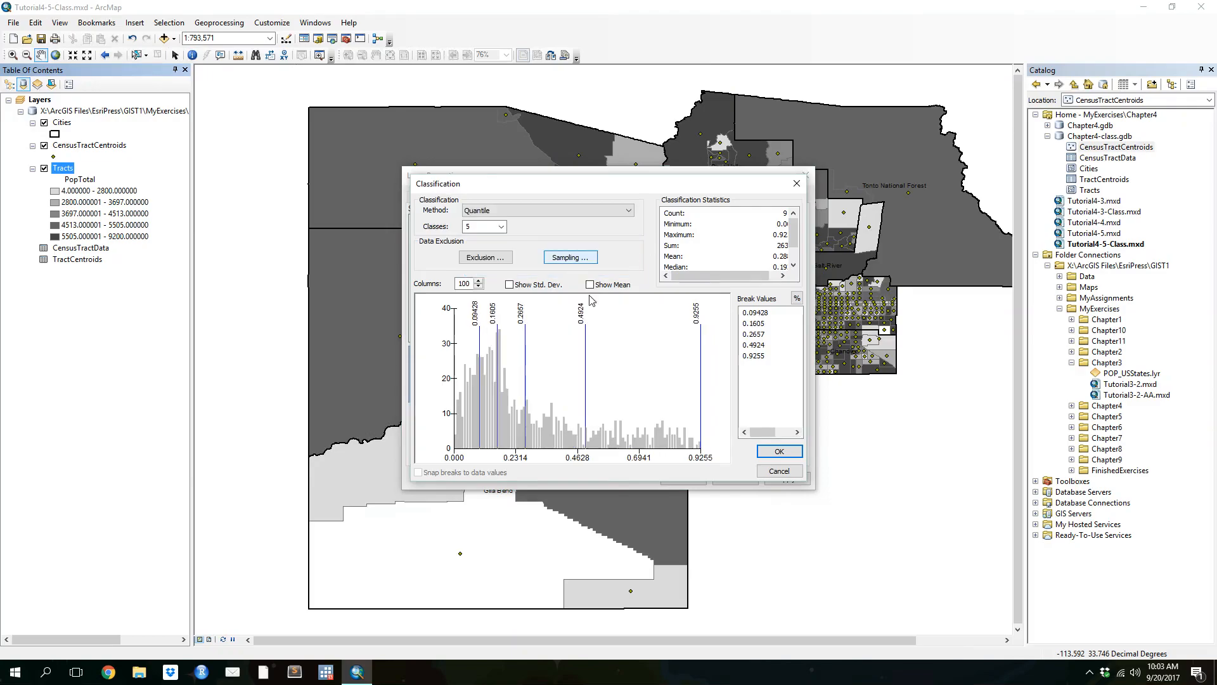
left_click(779, 451)
left_click(676, 476)
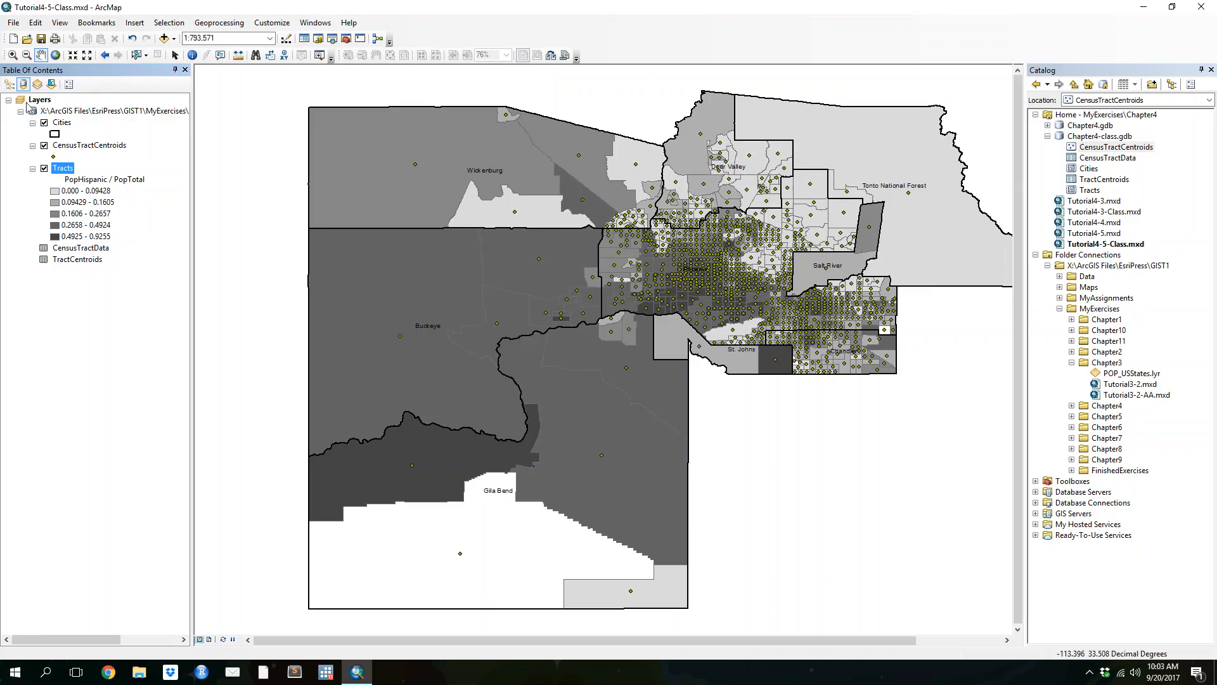
right_click(65, 146)
left_click(95, 408)
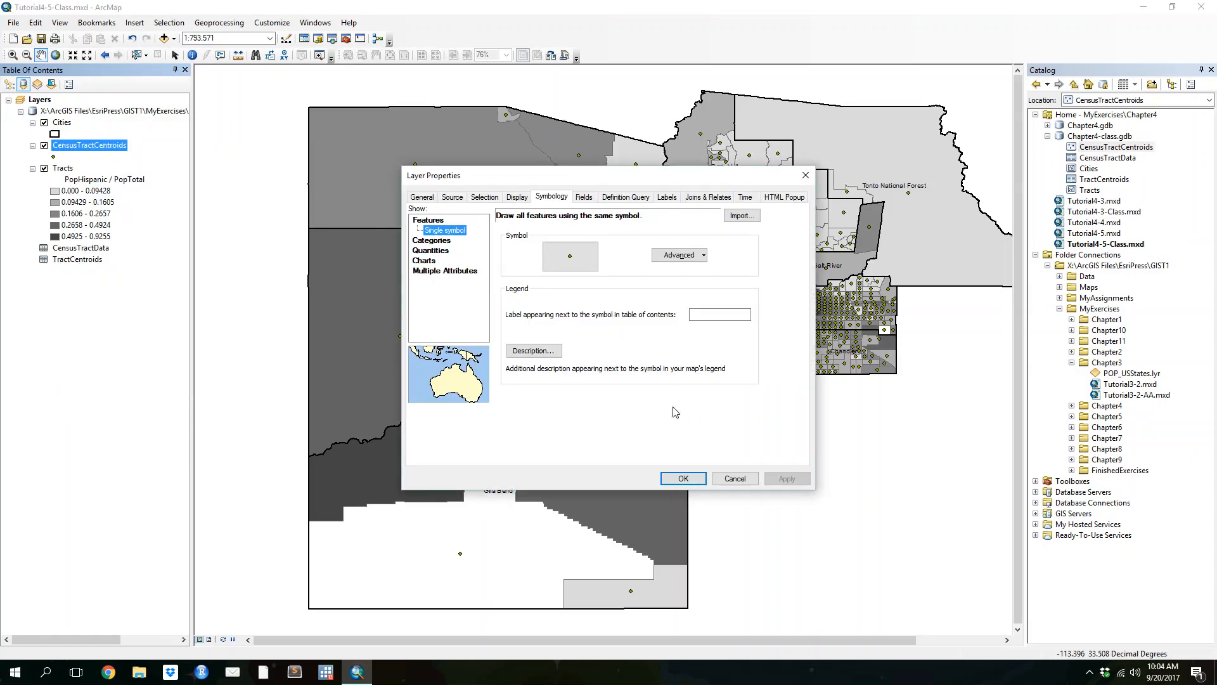
left_click(734, 477)
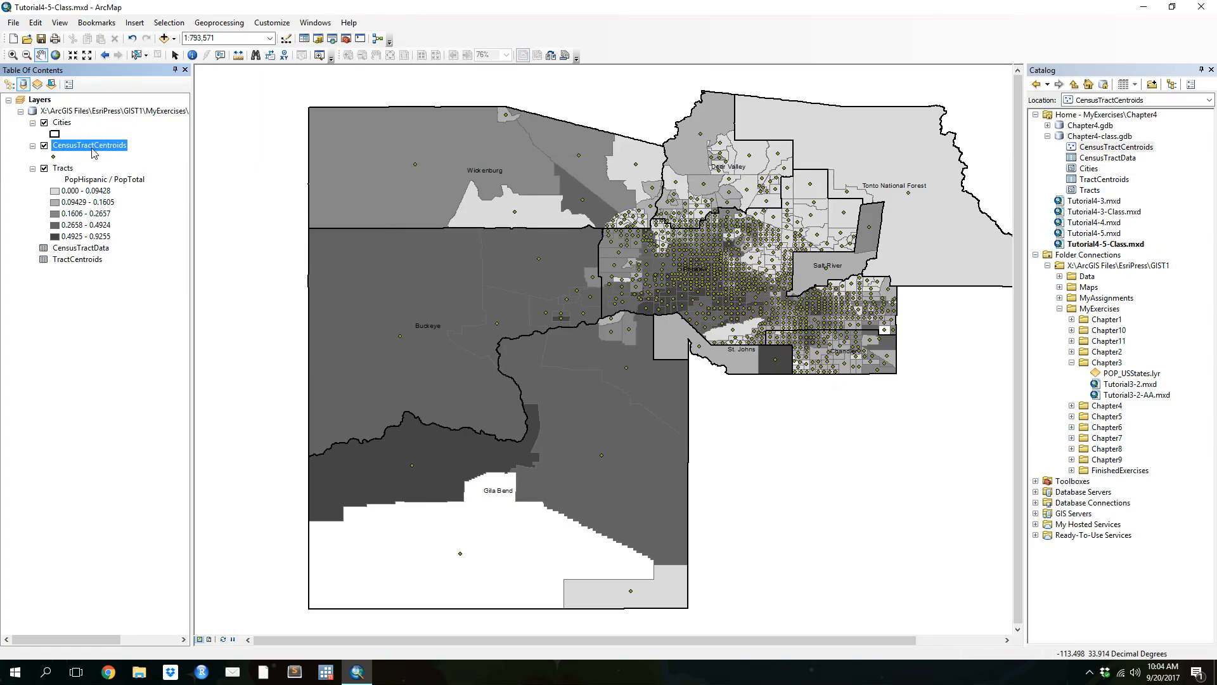
- Symbolize the CensusTractCentroids layer with graduated symbols based on the PCIncome field
right_click(92, 150)
left_click(187, 409)
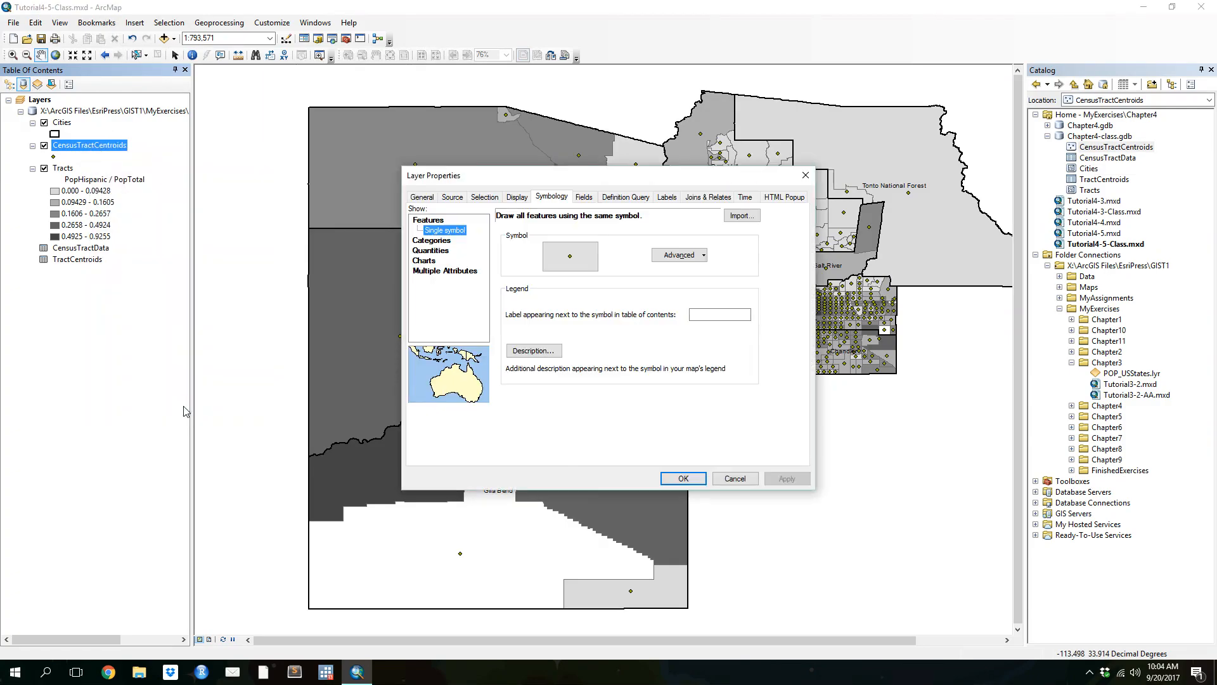
left_click(433, 251)
left_click(577, 241)
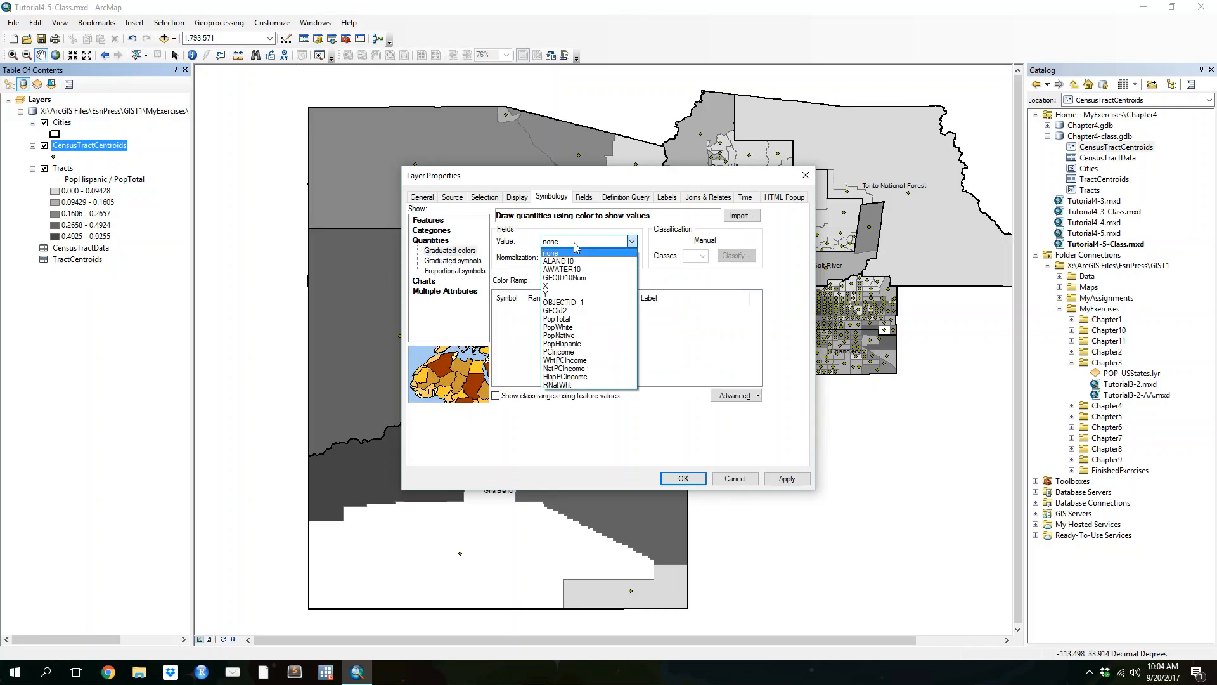
left_click(596, 352)
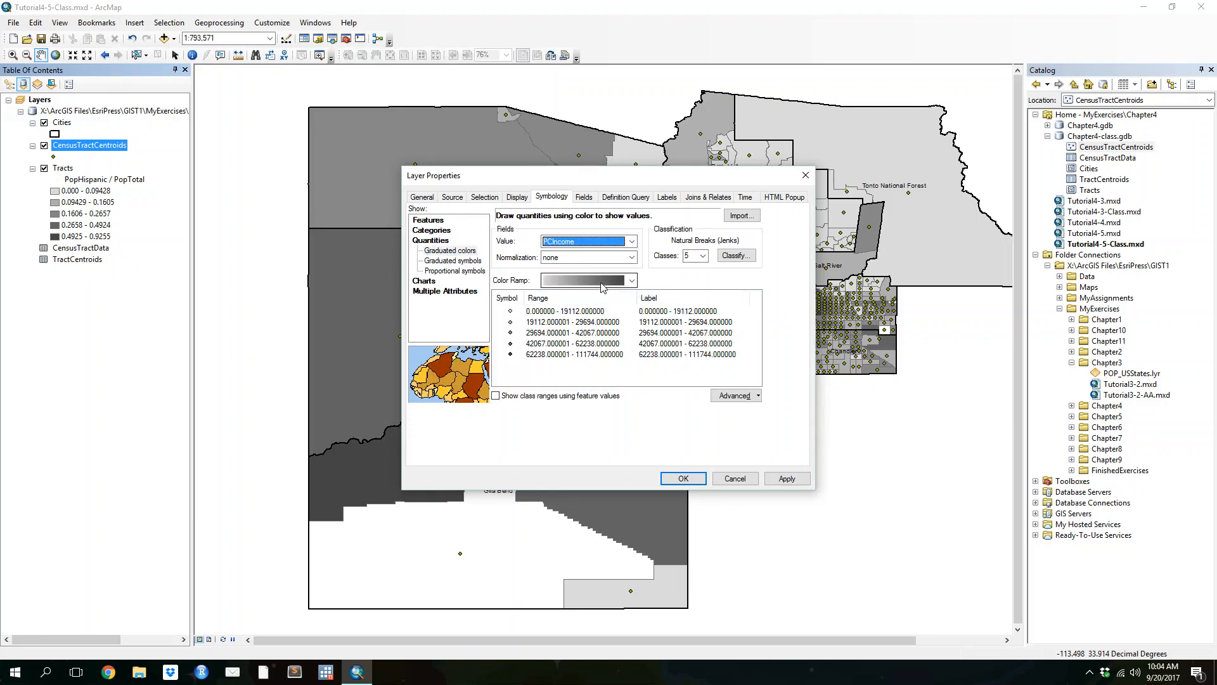
left_click(453, 261)
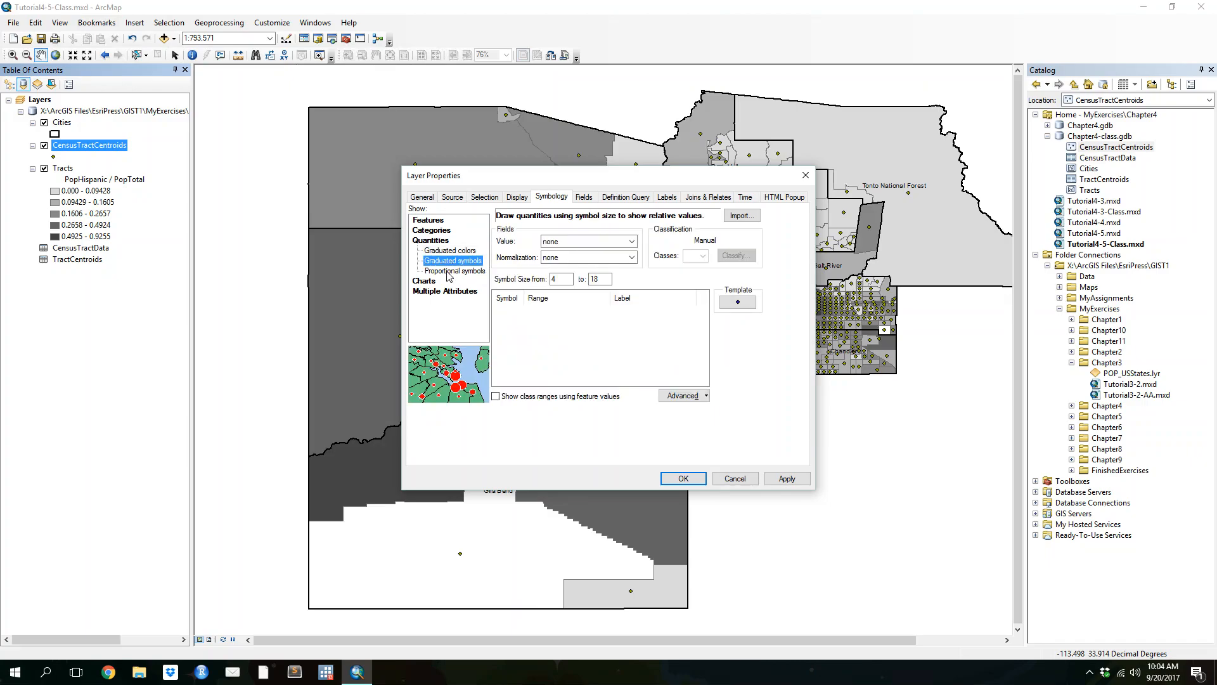
left_click(625, 241)
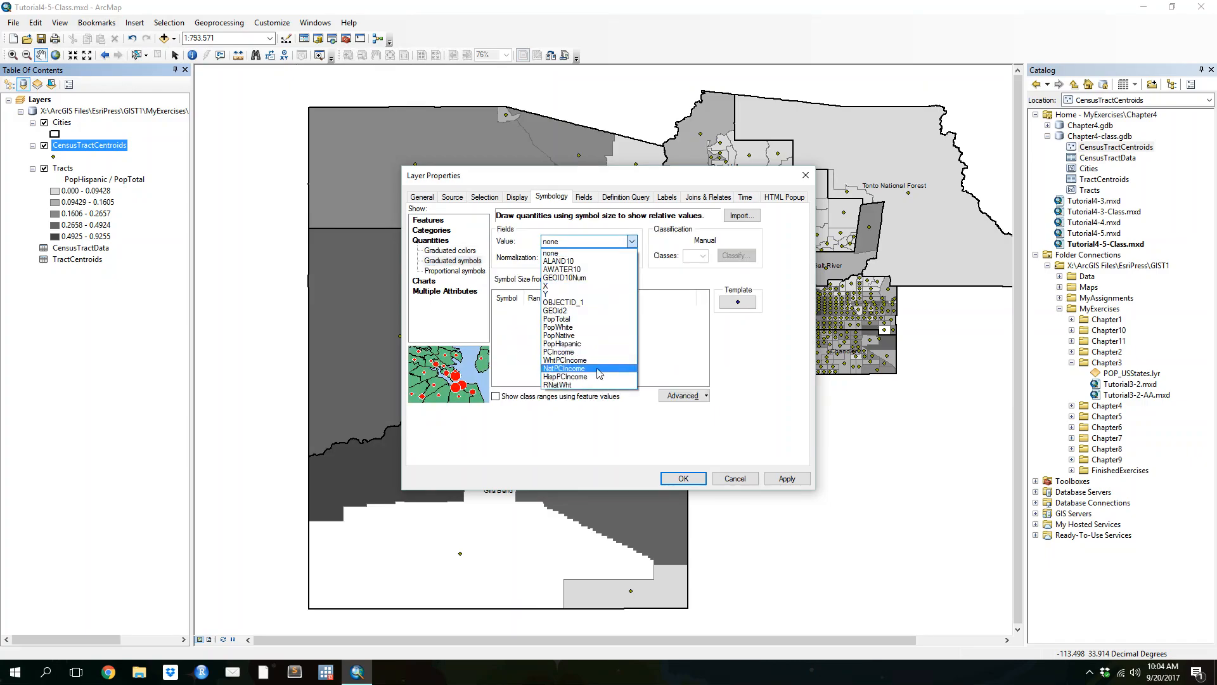
left_click(591, 350)
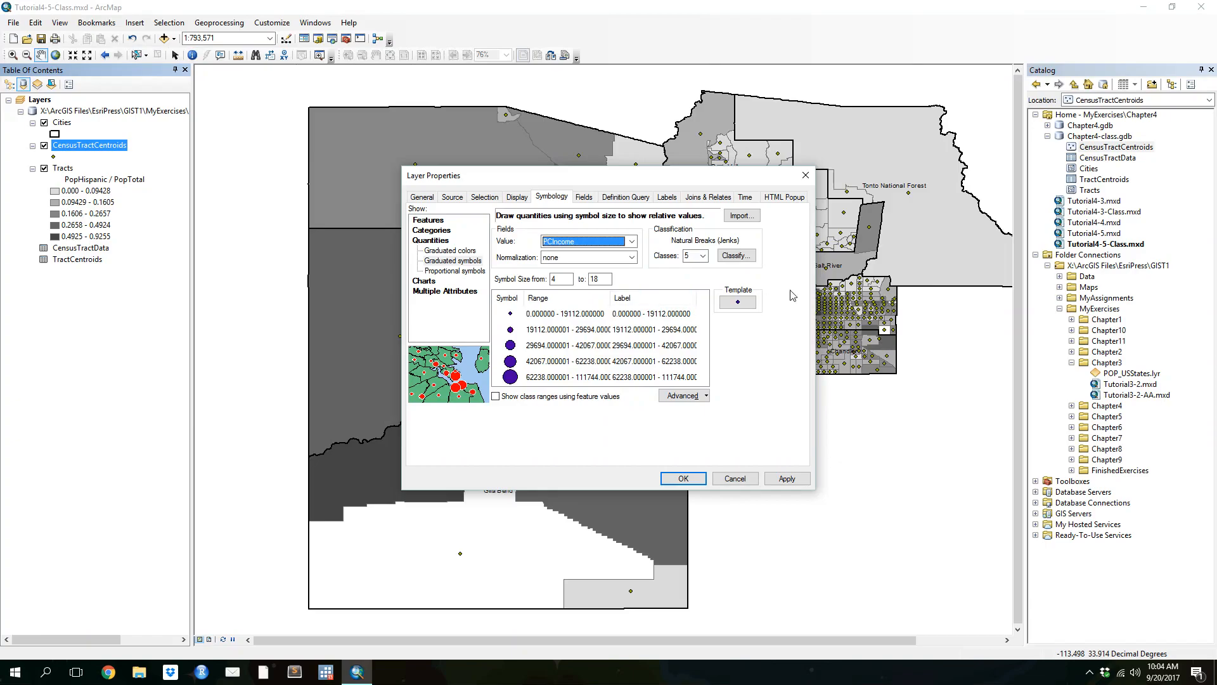
- Set the symbol size range of the CensusTractCentroids graduated symbols from 2 to 10
double_click(555, 279)
type("2")
key("Tab")
type("1")
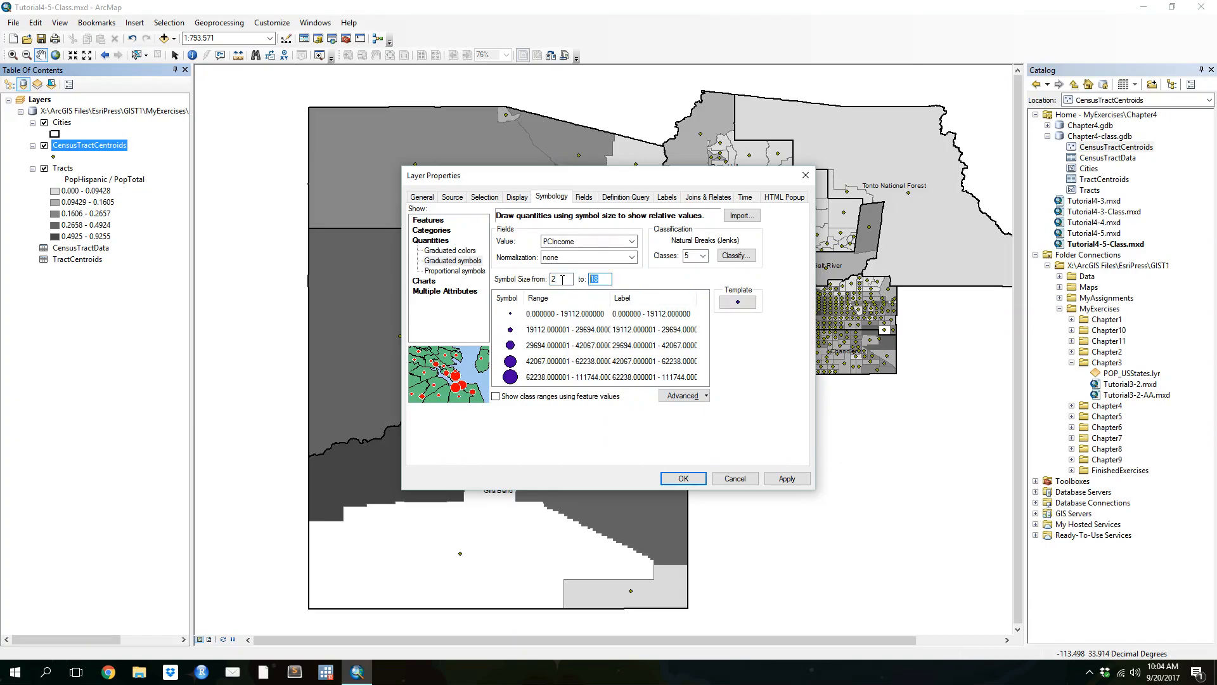
type("0")
left_click(560, 279)
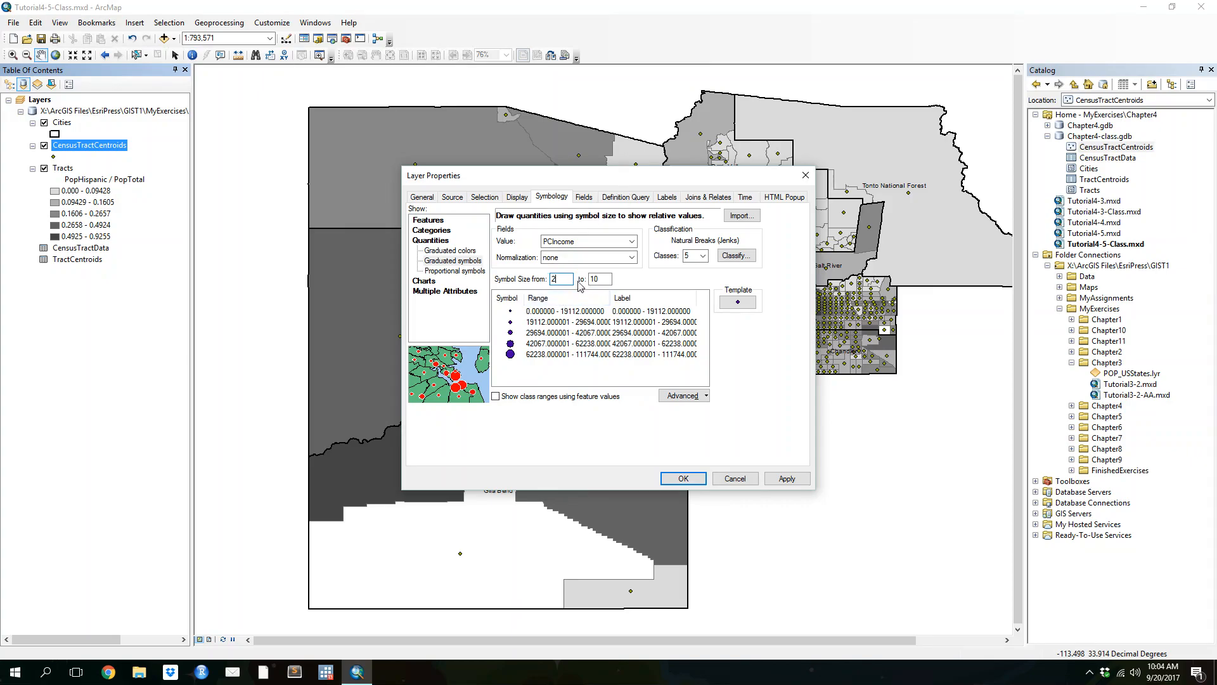
double_click(599, 279)
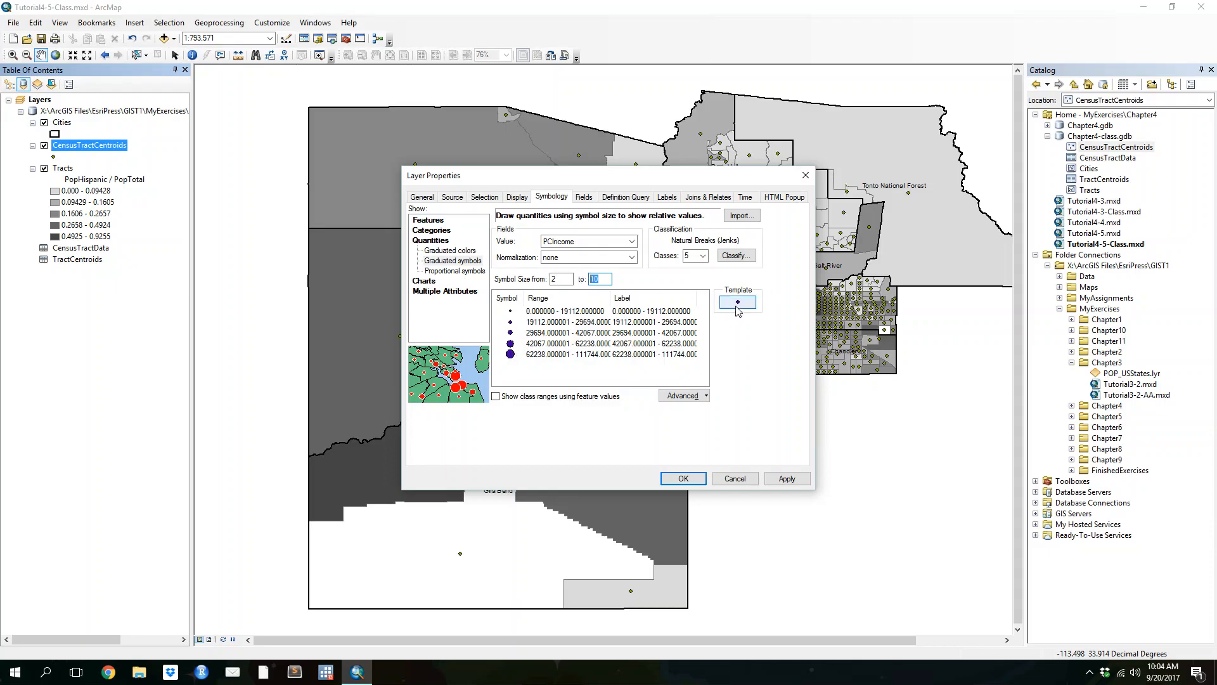
- Classify the CensusTractCentroids graduated symbols with the Quantile method and apply the symbology to the map
left_click(734, 254)
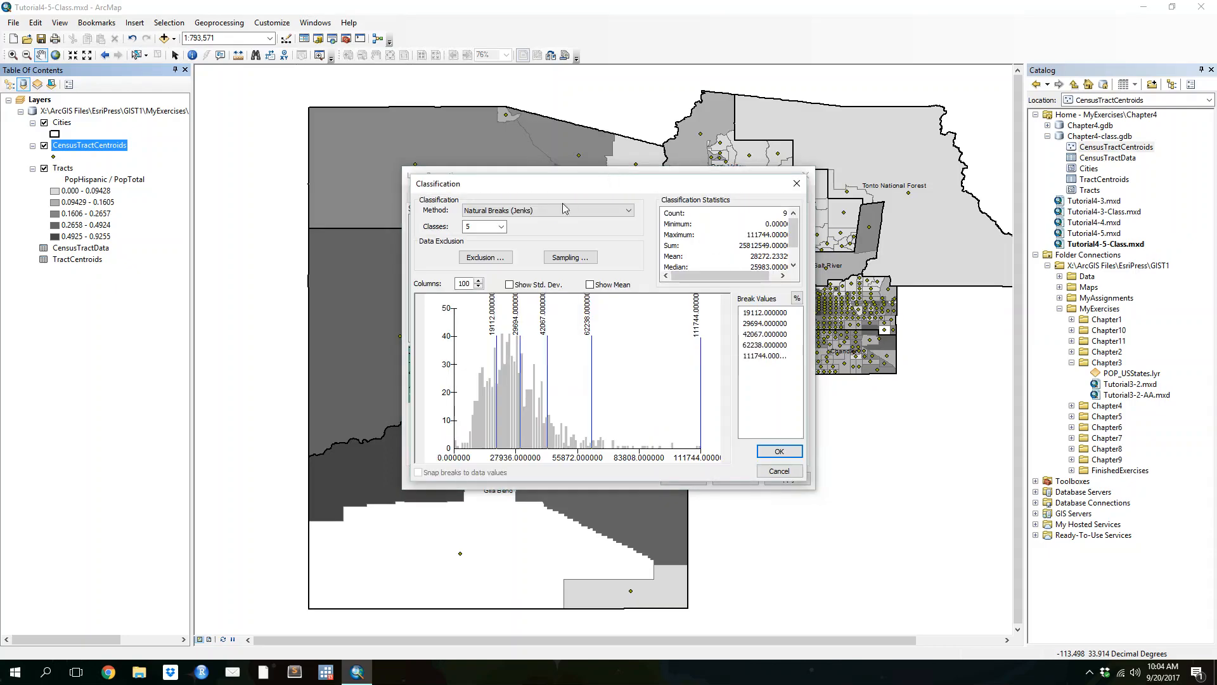
left_click(545, 210)
left_click(545, 246)
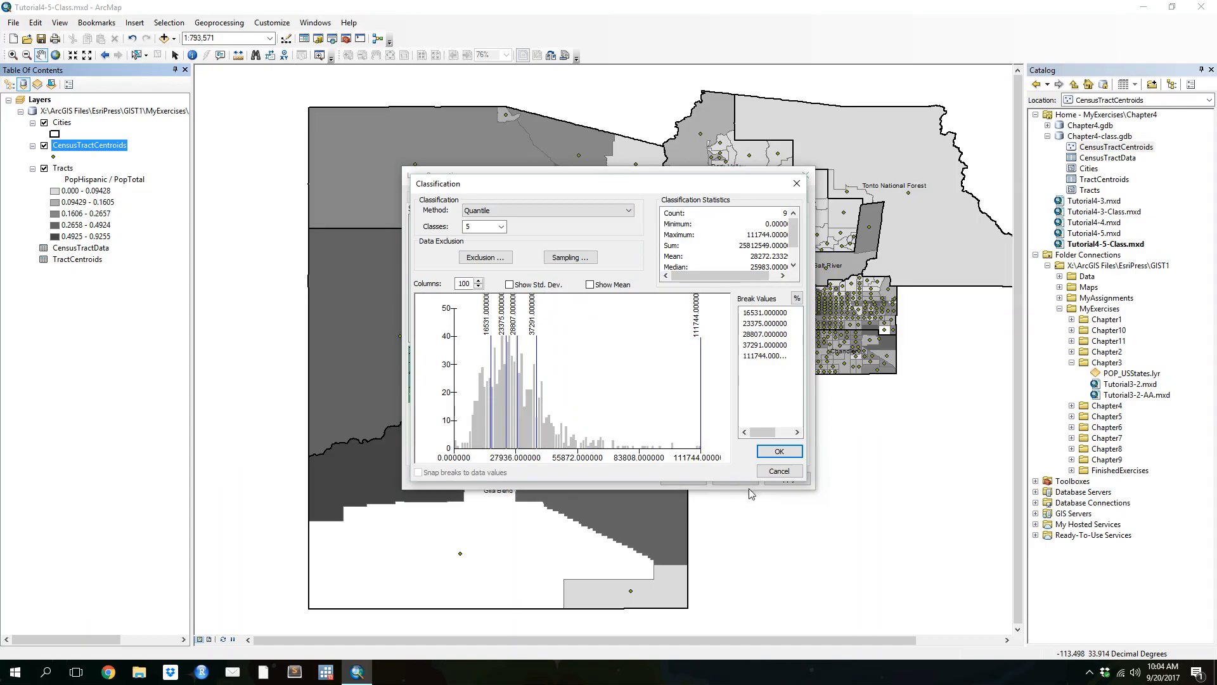
left_click(778, 451)
left_click(683, 479)
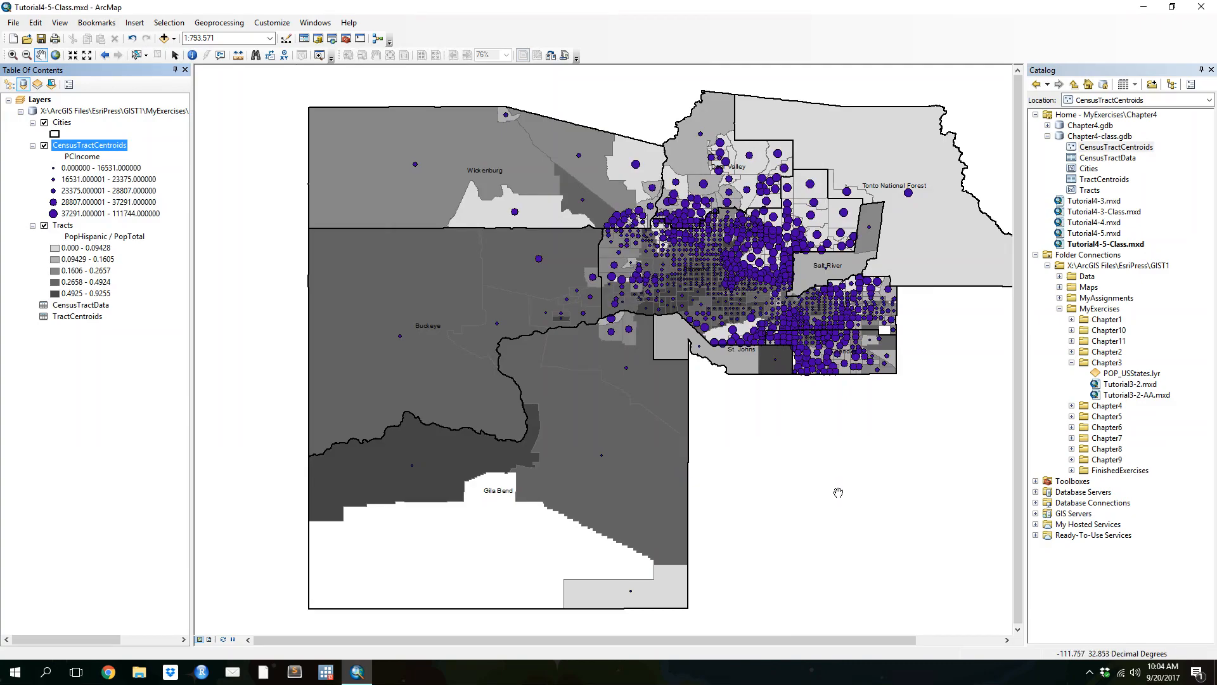
left_click(17, 56)
left_click_drag(596, 197, 911, 385)
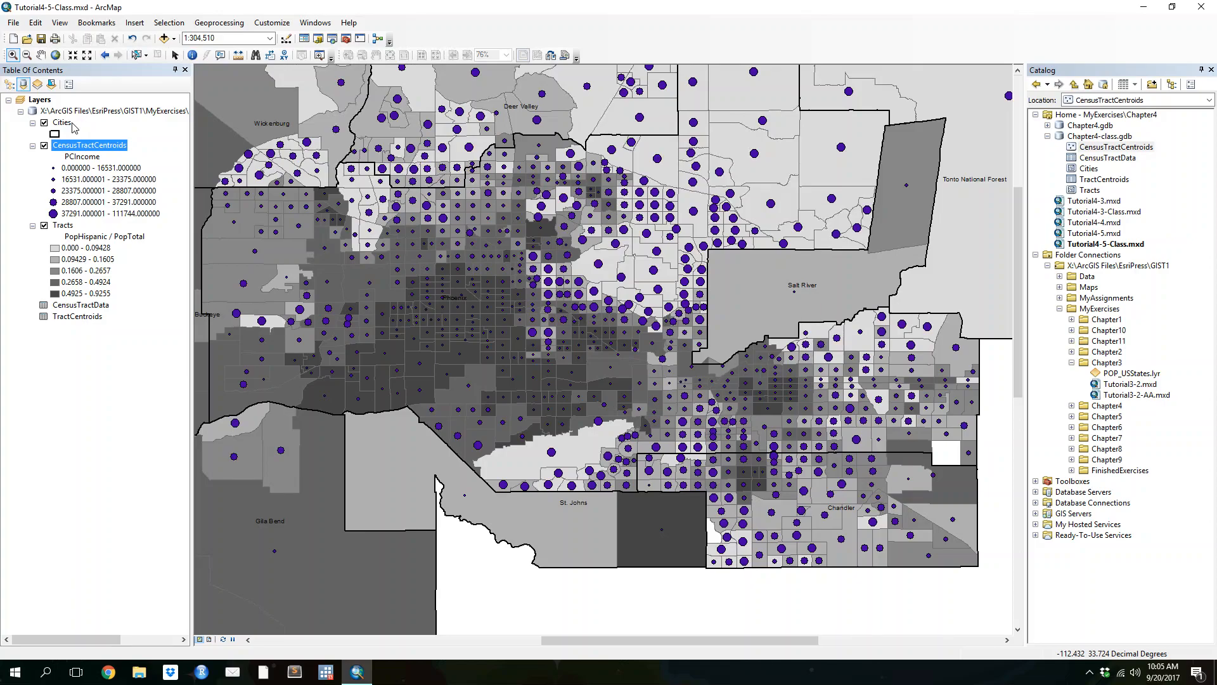
- Open the map document Tutorial4-6.mxd from the Maps folder in GIST1
left_click(28, 40)
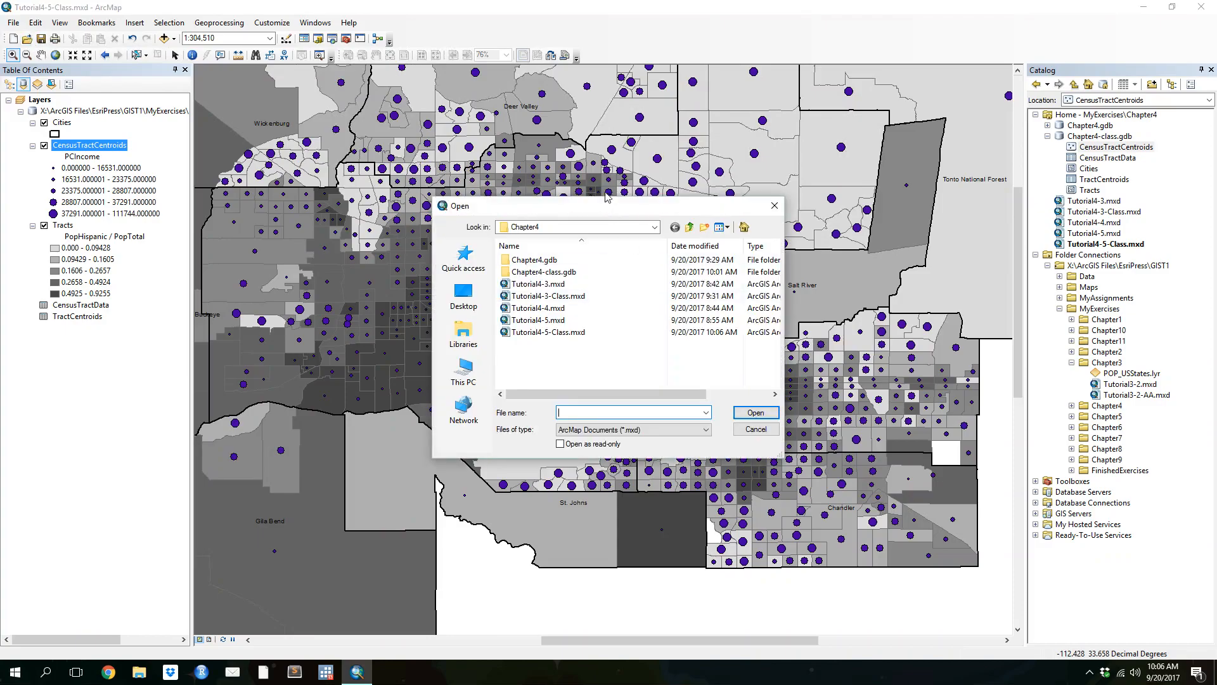
left_click(589, 227)
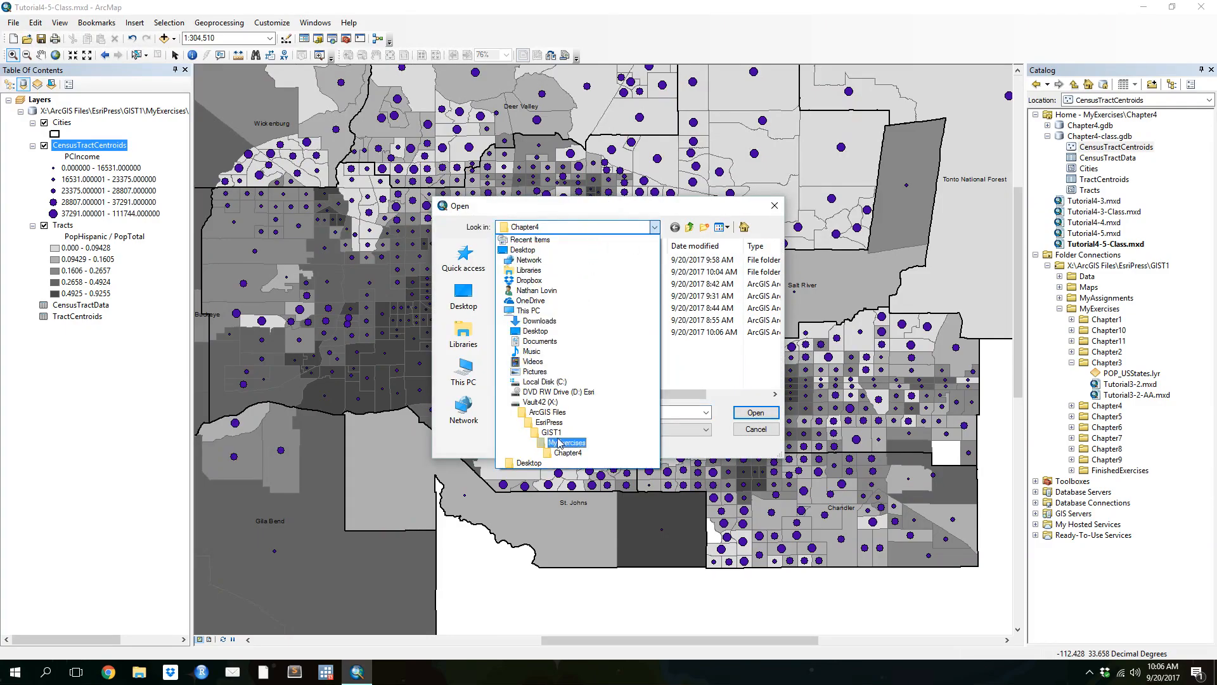
left_click(551, 431)
double_click(516, 272)
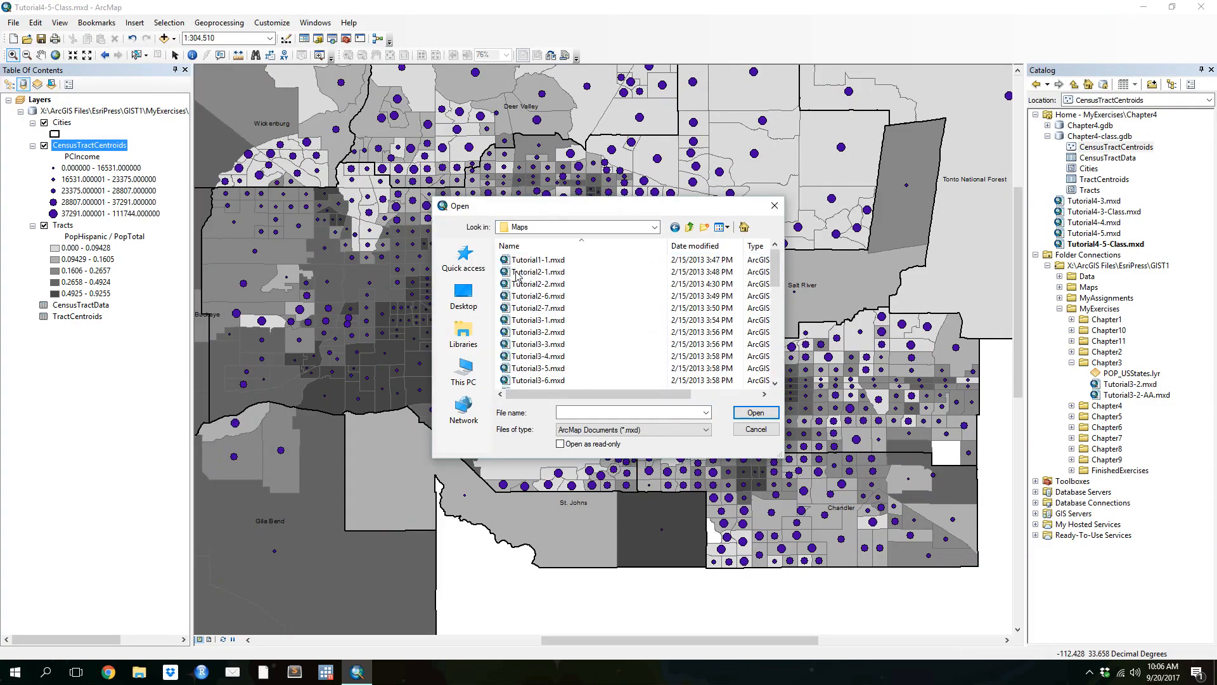
scroll(578, 339, "down", 2)
double_click(545, 260)
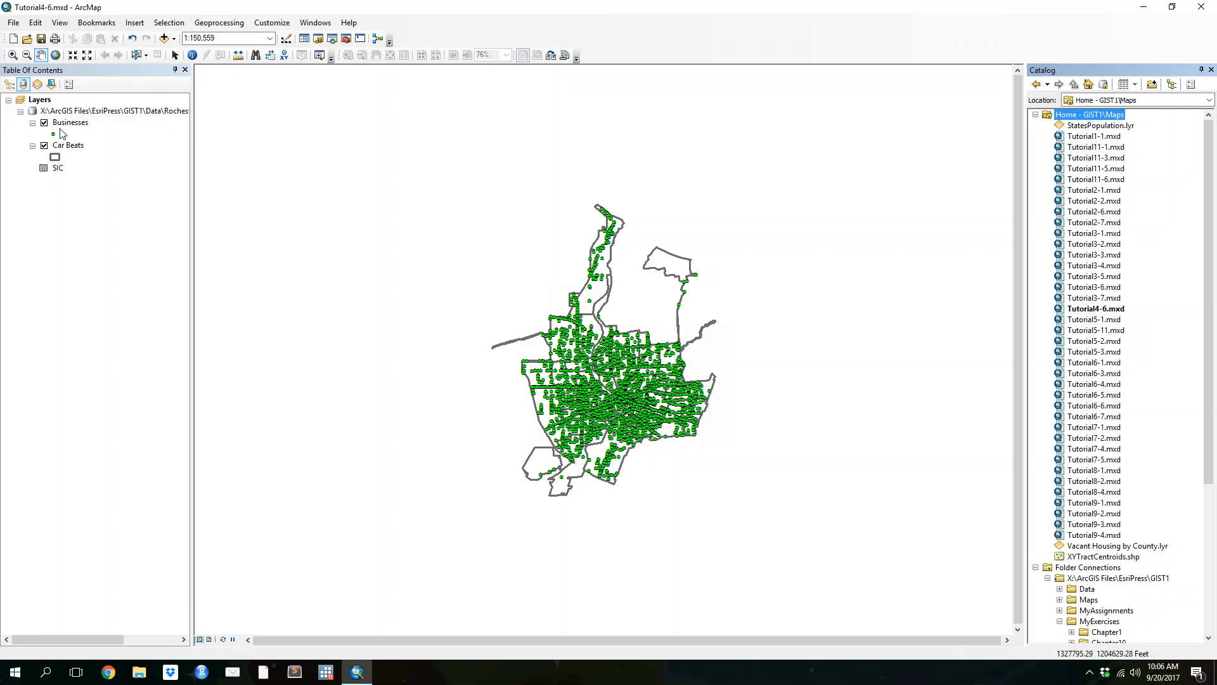
- Hide and redisplay the Businesses and Car Beats layers to examine each one separately on the map
left_click(12, 54)
left_click_drag(458, 188, 761, 532)
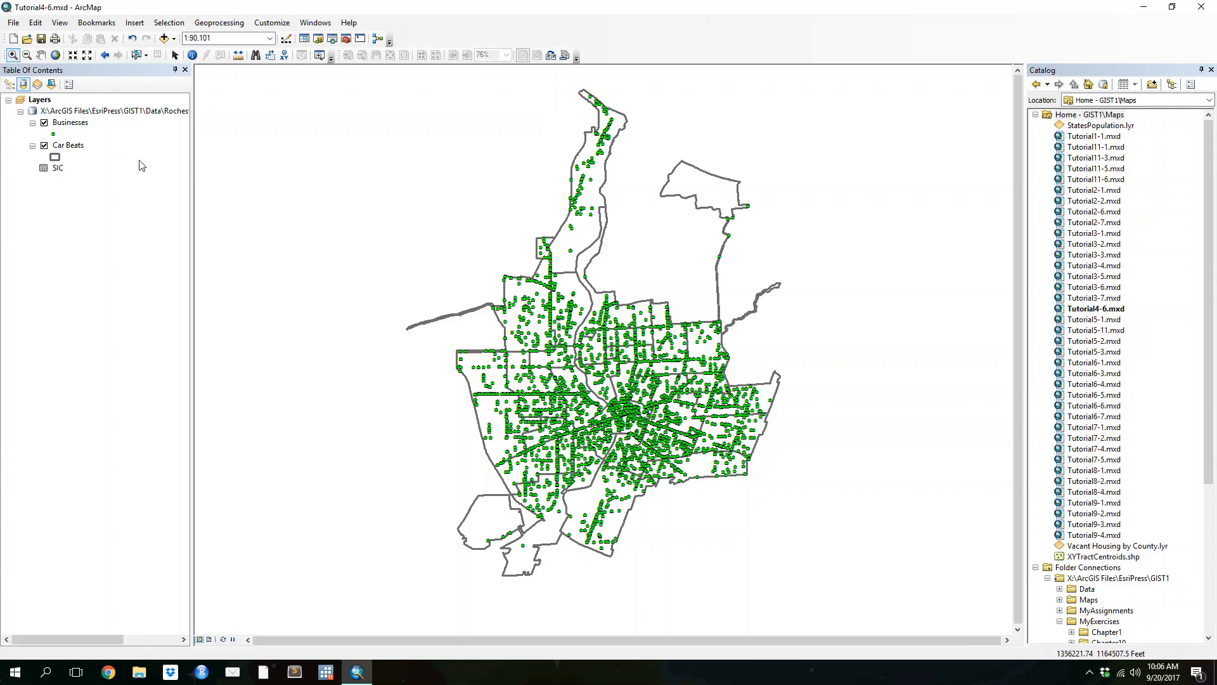
left_click(45, 123)
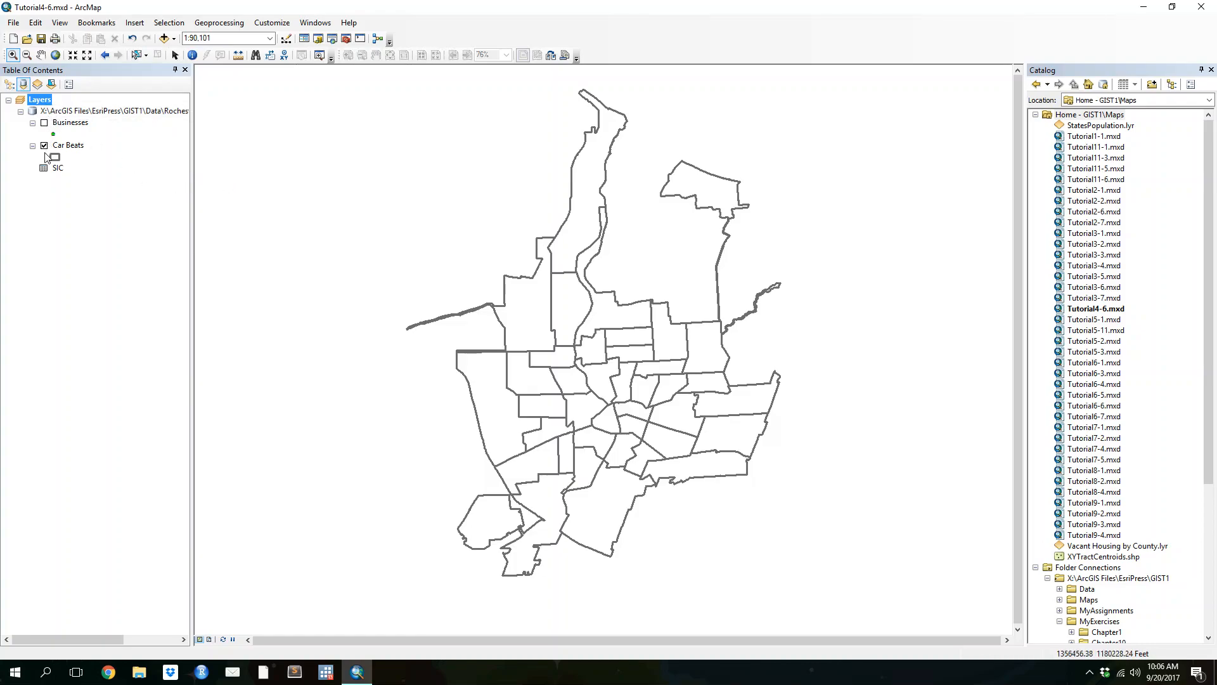
left_click(45, 123)
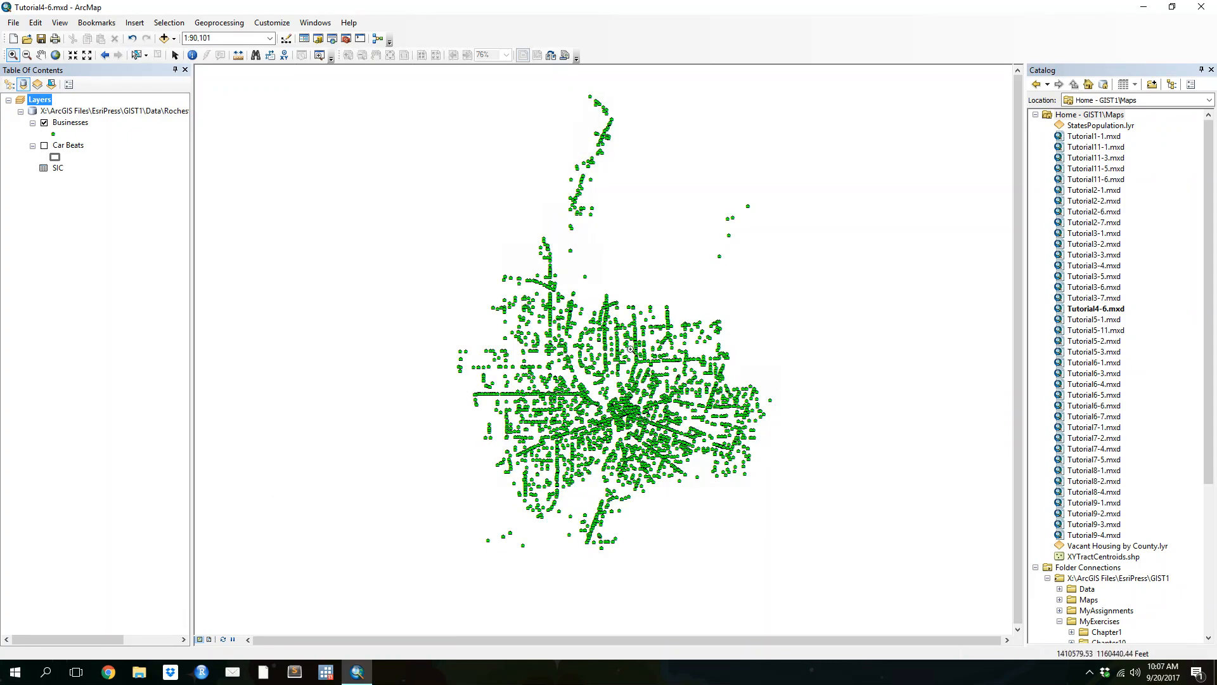
left_click(44, 146)
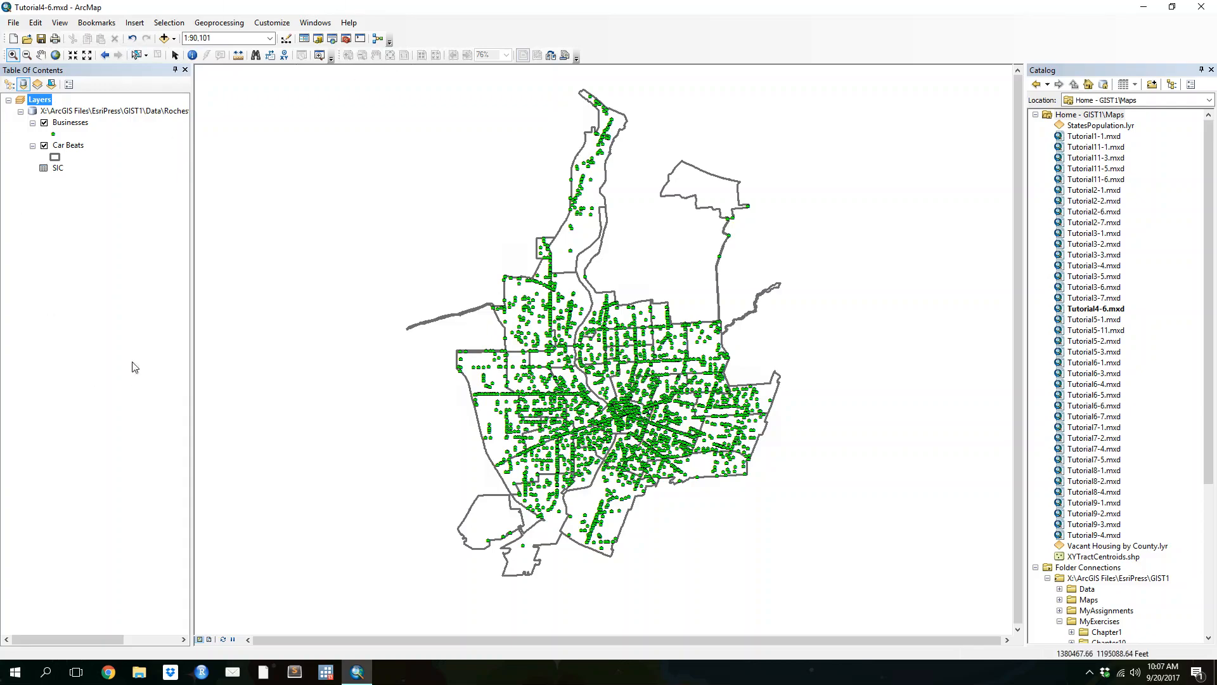
- Open the attribute tables of the Businesses and Car Beats layers to examine their fields
right_click(76, 122)
left_click(120, 159)
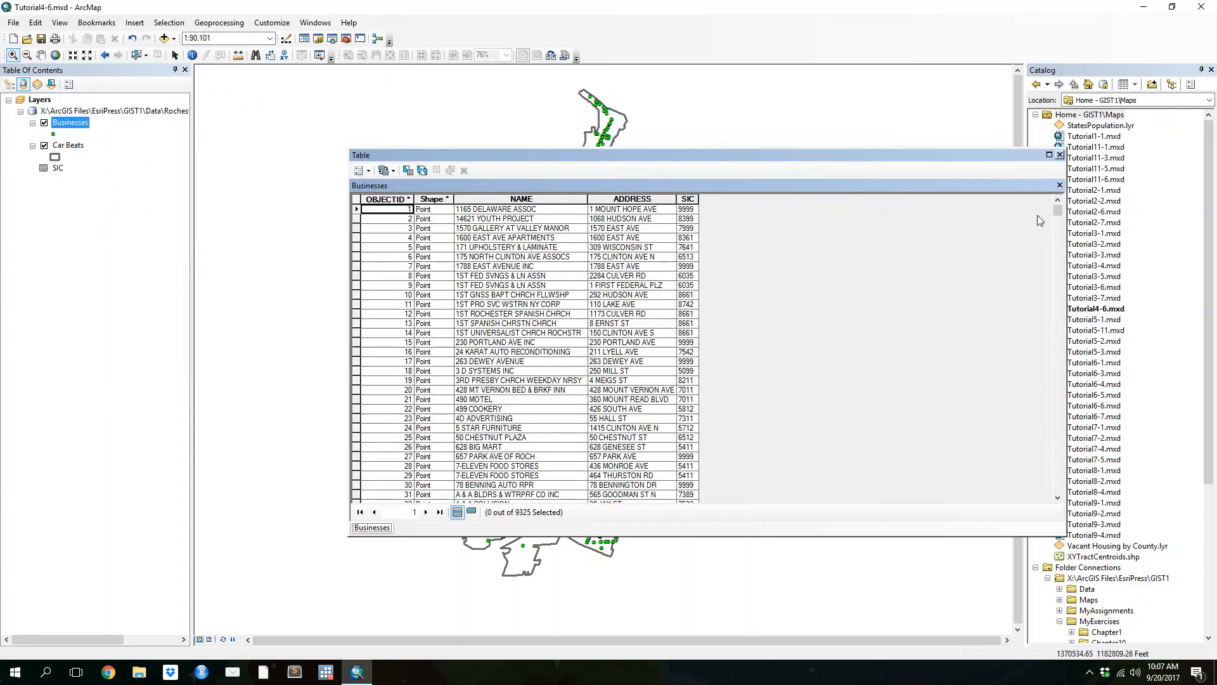
mouse_move(1057, 210)
left_mouse_down()
mouse_move(1057, 380)
mouse_move(1069, 197)
left_mouse_up()
right_click(81, 146)
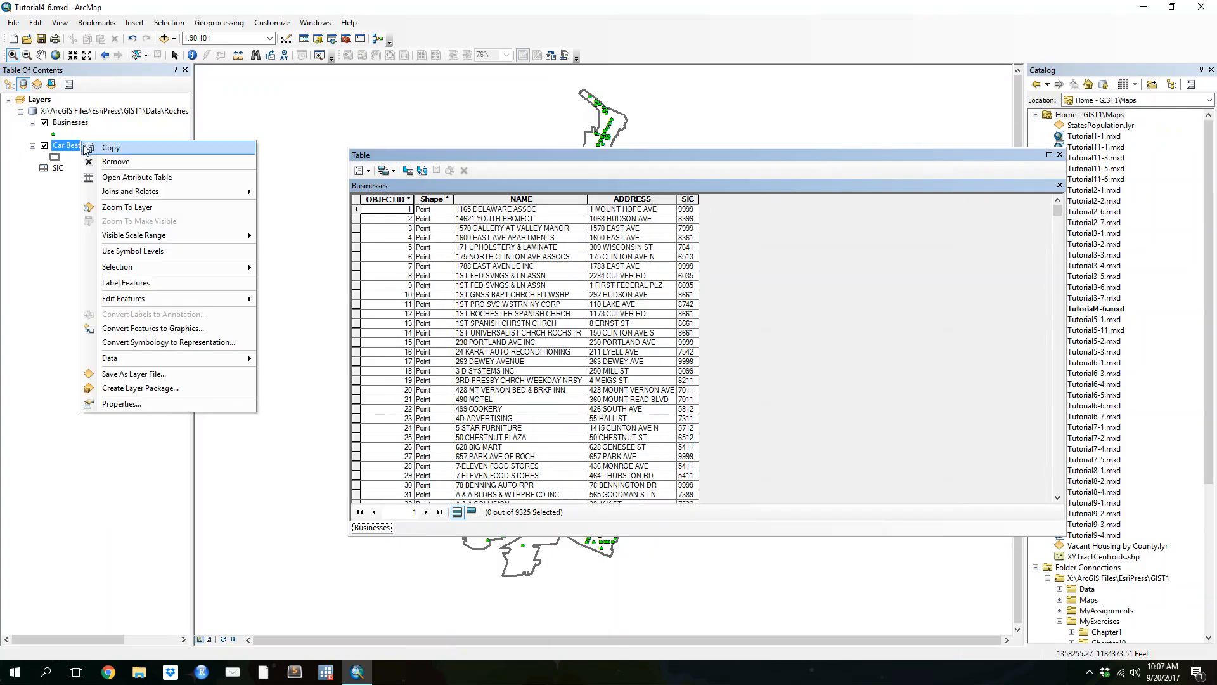
left_click(135, 178)
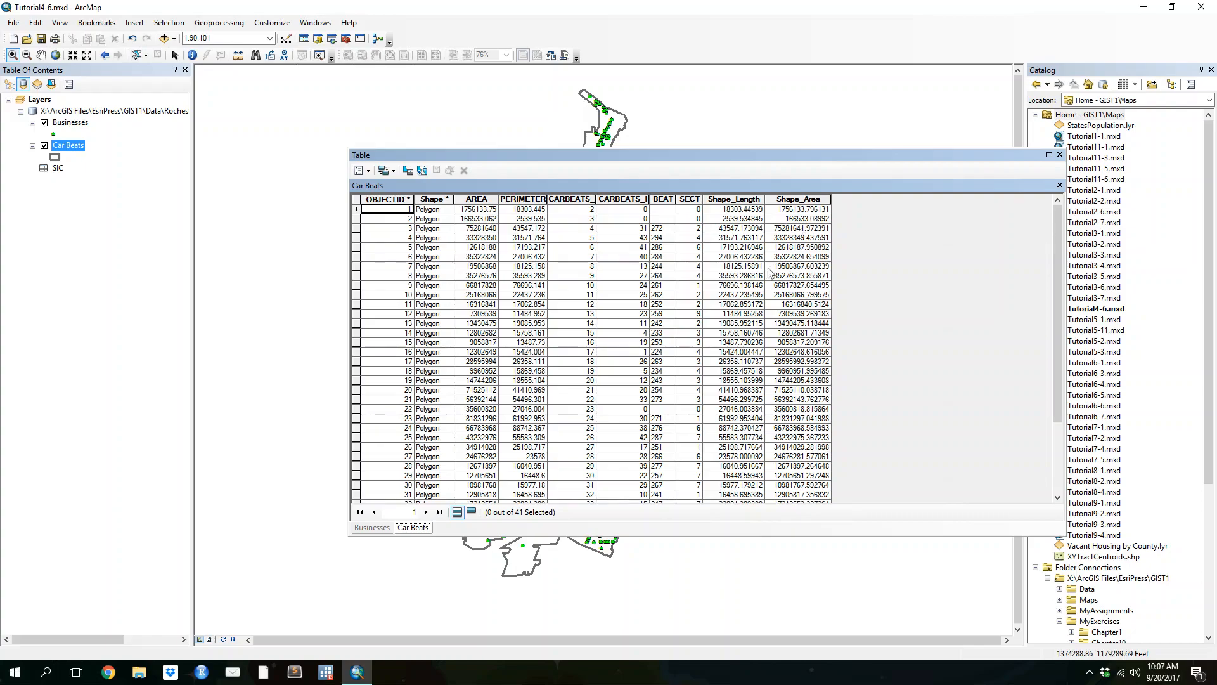
- Close the open tables, reopen the Car Beats attribute table to review its fields, and close it
left_click(1059, 155)
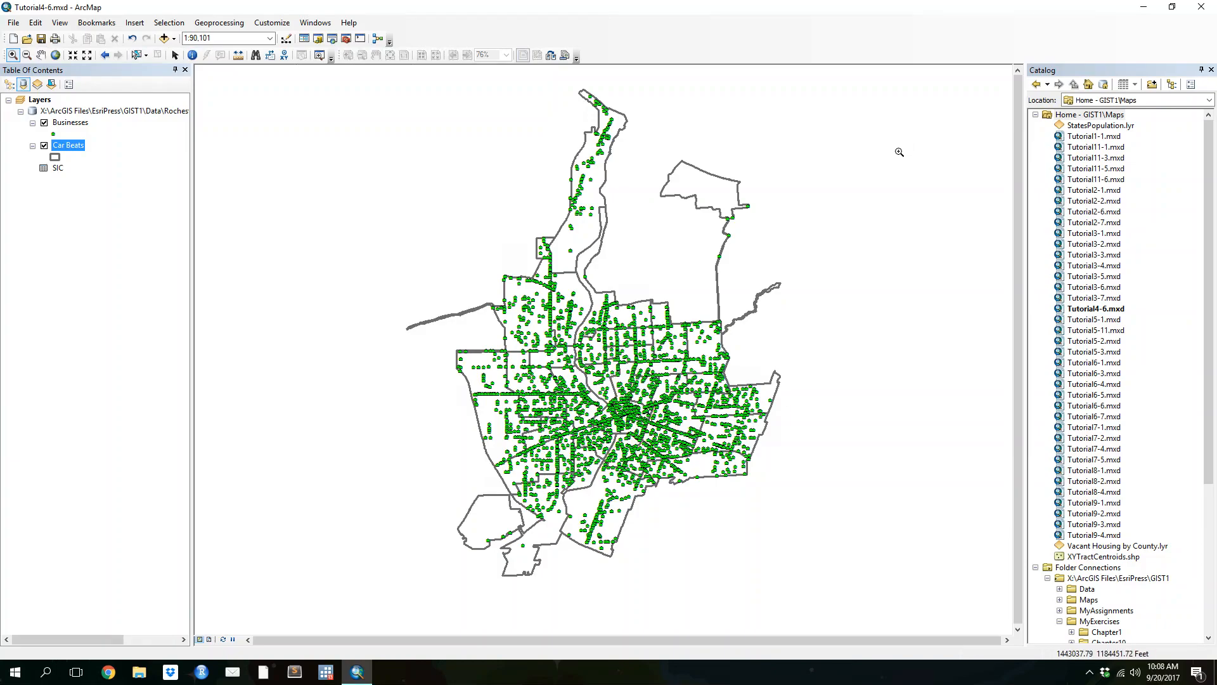
right_click(58, 146)
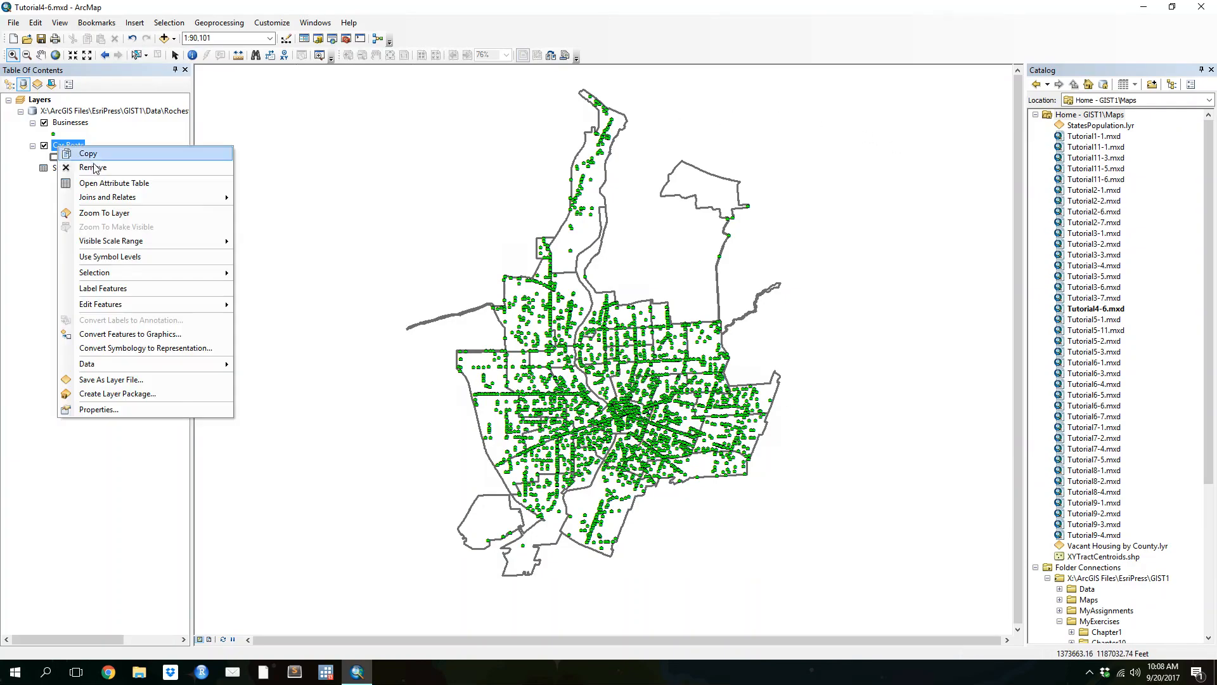
left_click(105, 182)
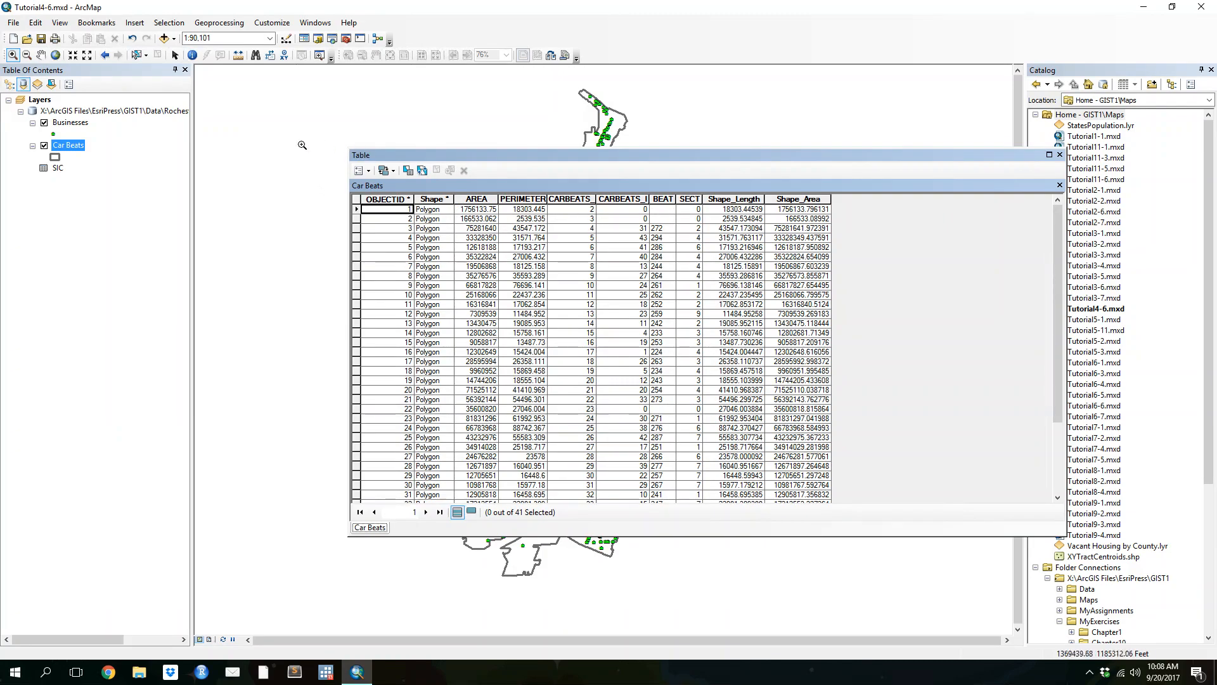
left_click(1058, 155)
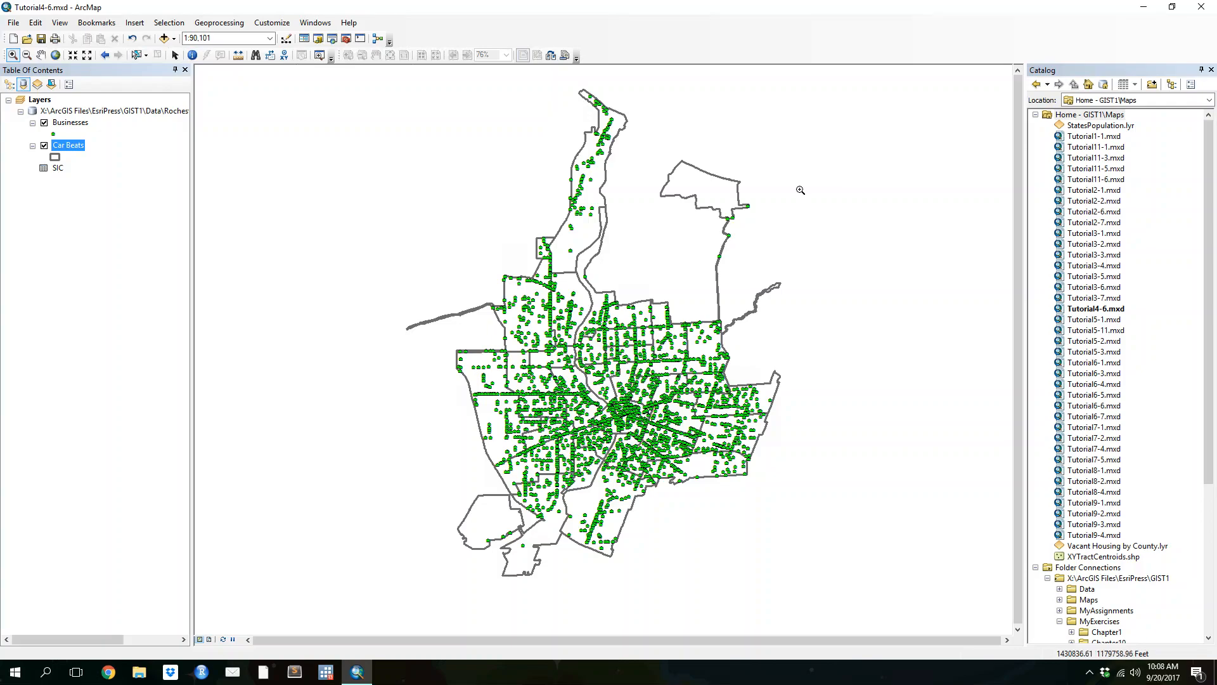
- Open the SIC table and examine the codes and descriptions of its first records, Agriculture and Cash Grains
right_click(68, 146)
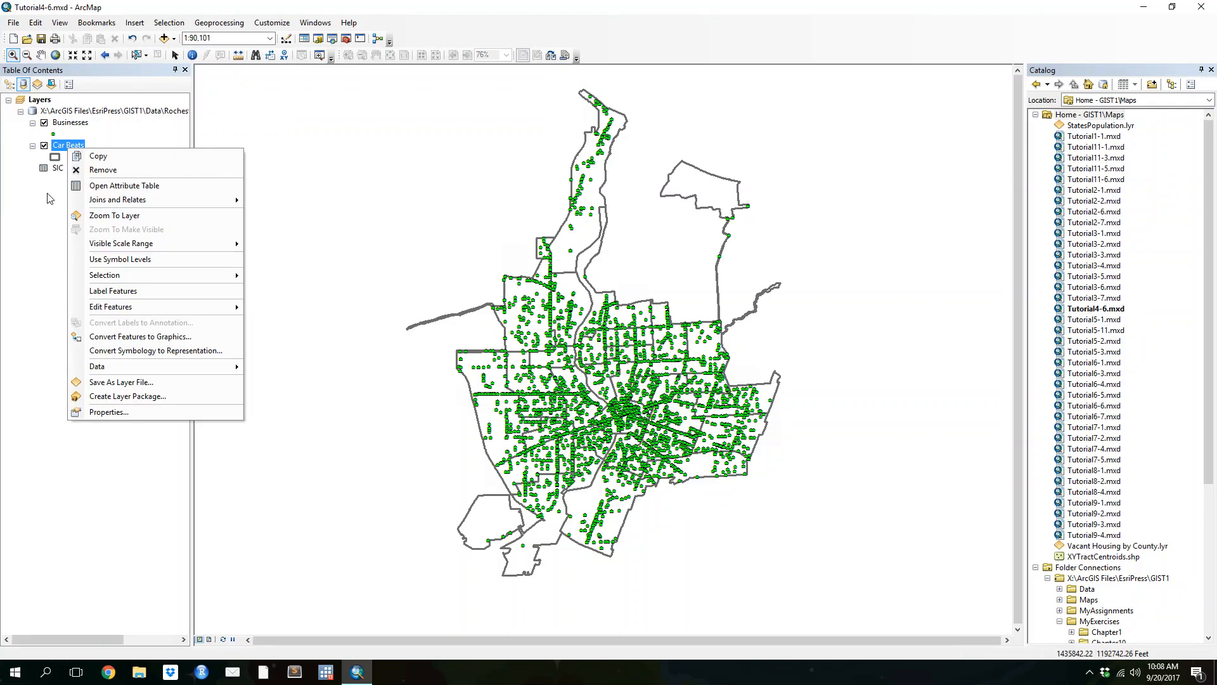
left_click(51, 198)
right_click(57, 168)
left_click(79, 179)
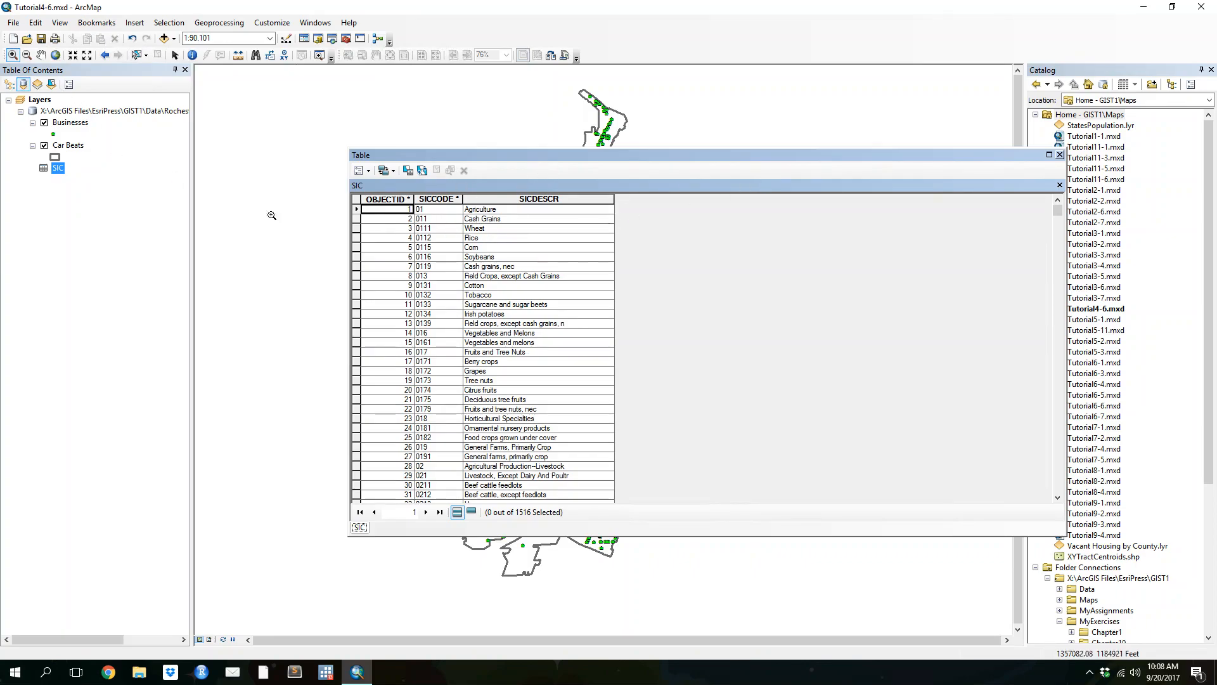
left_click(495, 210)
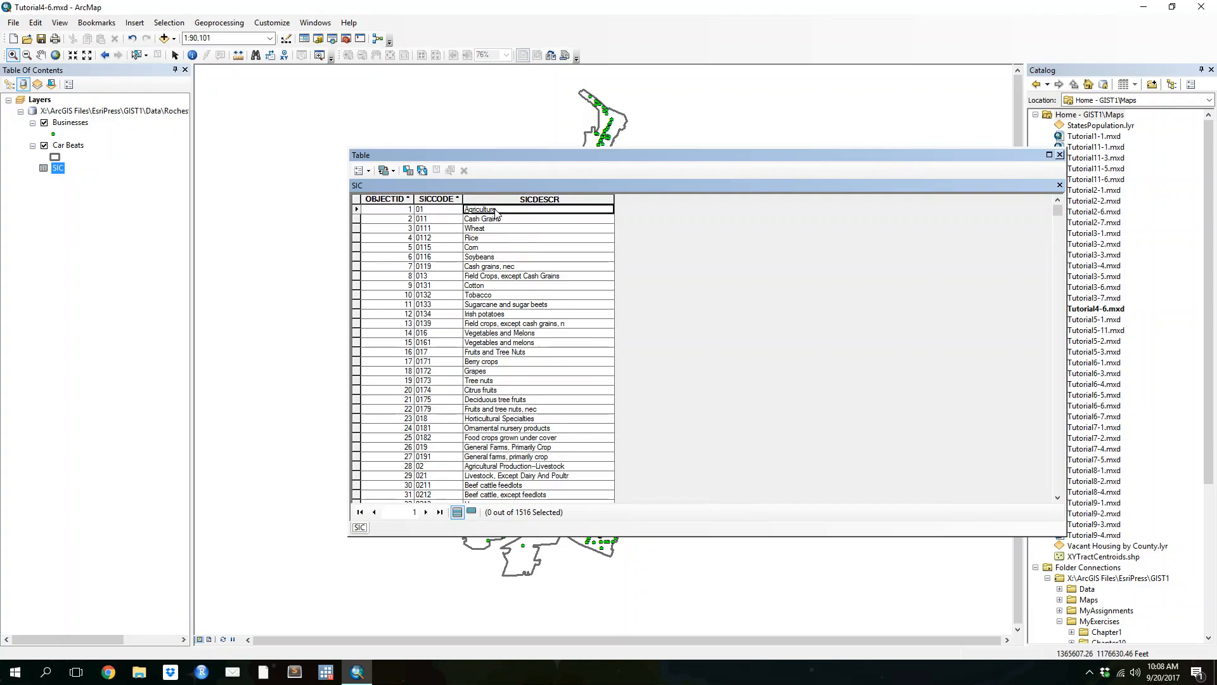
left_click(532, 219)
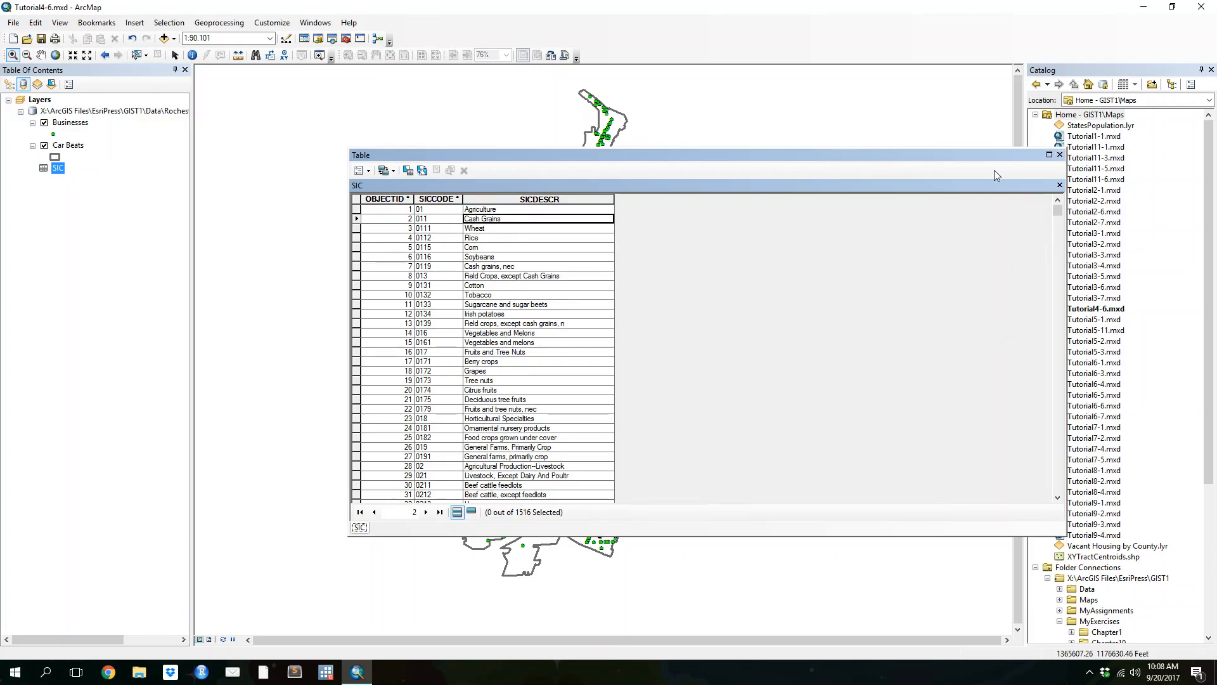
- Browse further down the SIC table to examine the industry descriptions of various codes, and close the table
left_click_drag(1059, 213, 1058, 244)
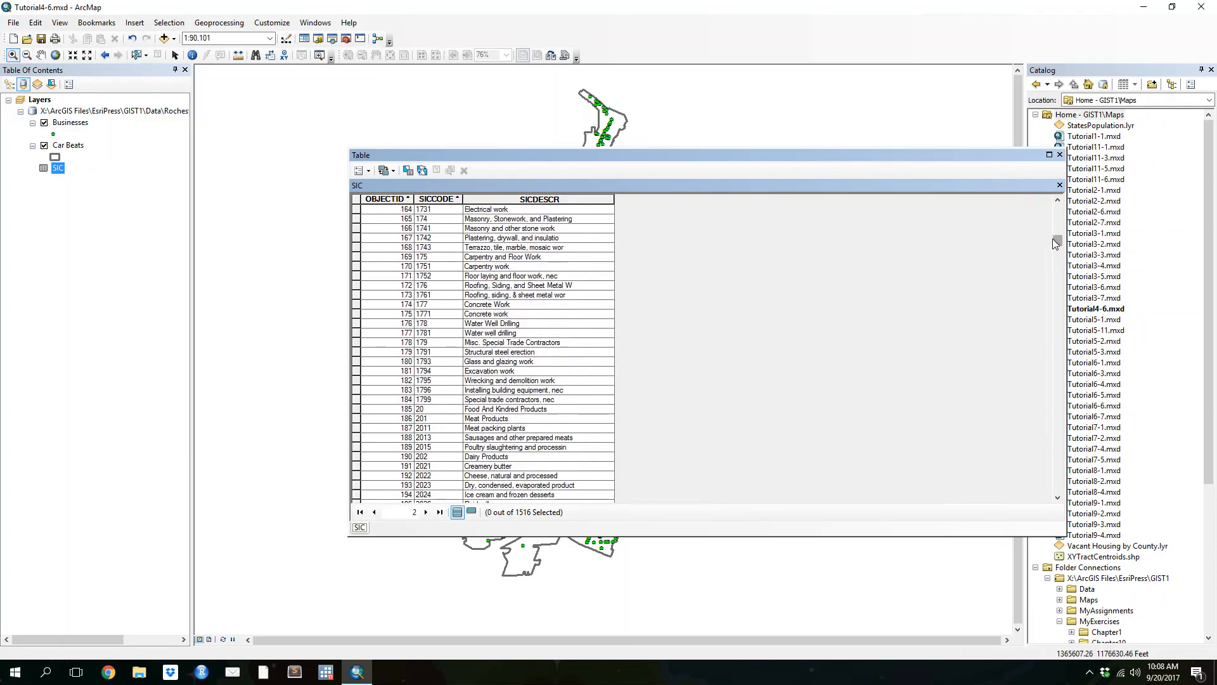
left_click(505, 412)
left_click_drag(1058, 243, 1055, 277)
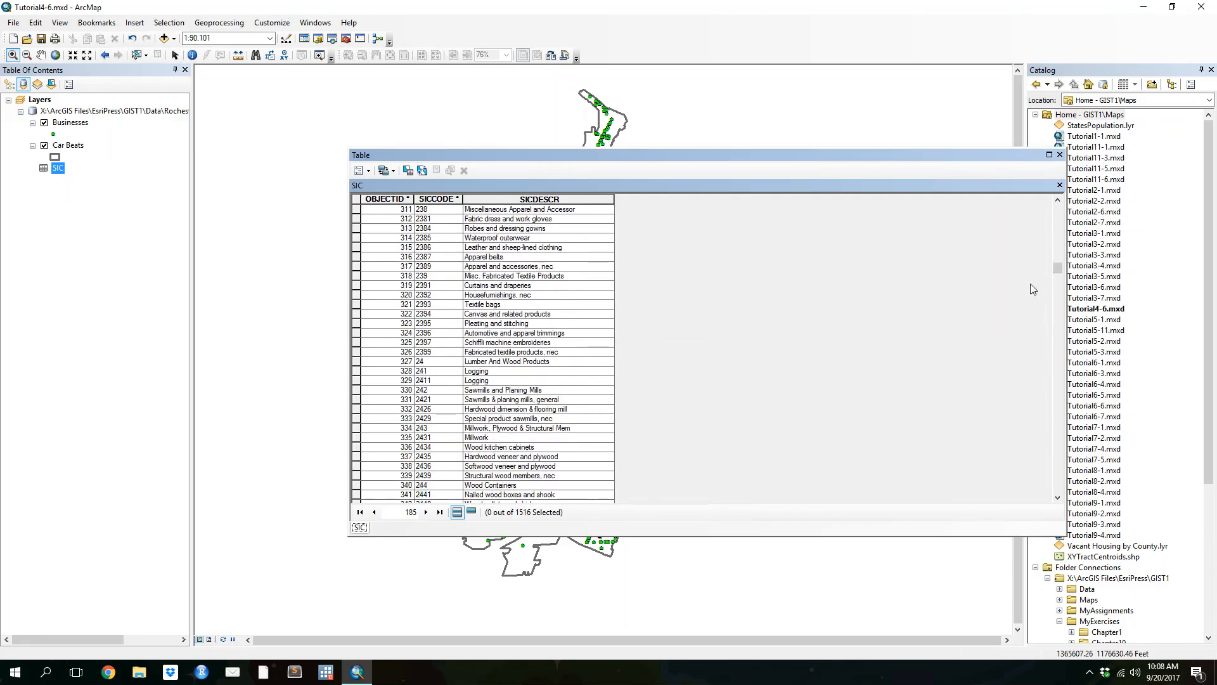
left_click(488, 371)
scroll(618, 315, "down", 6)
scroll(618, 316, "down", 13)
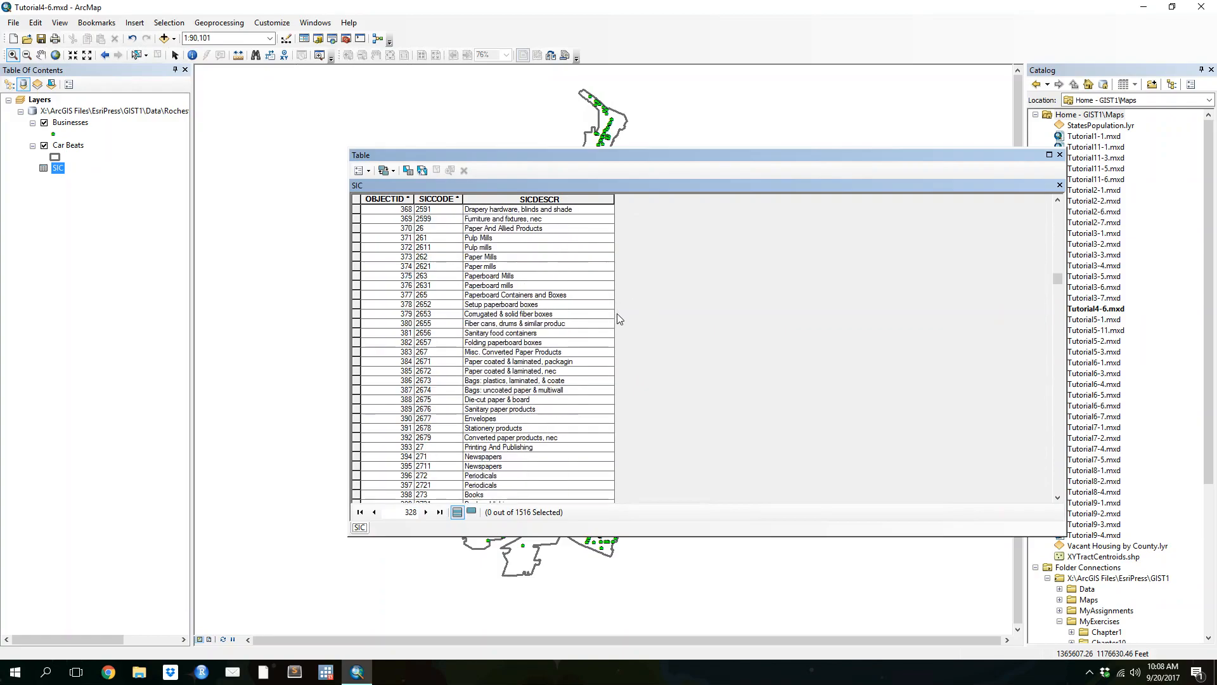
scroll(497, 265, "down", 14)
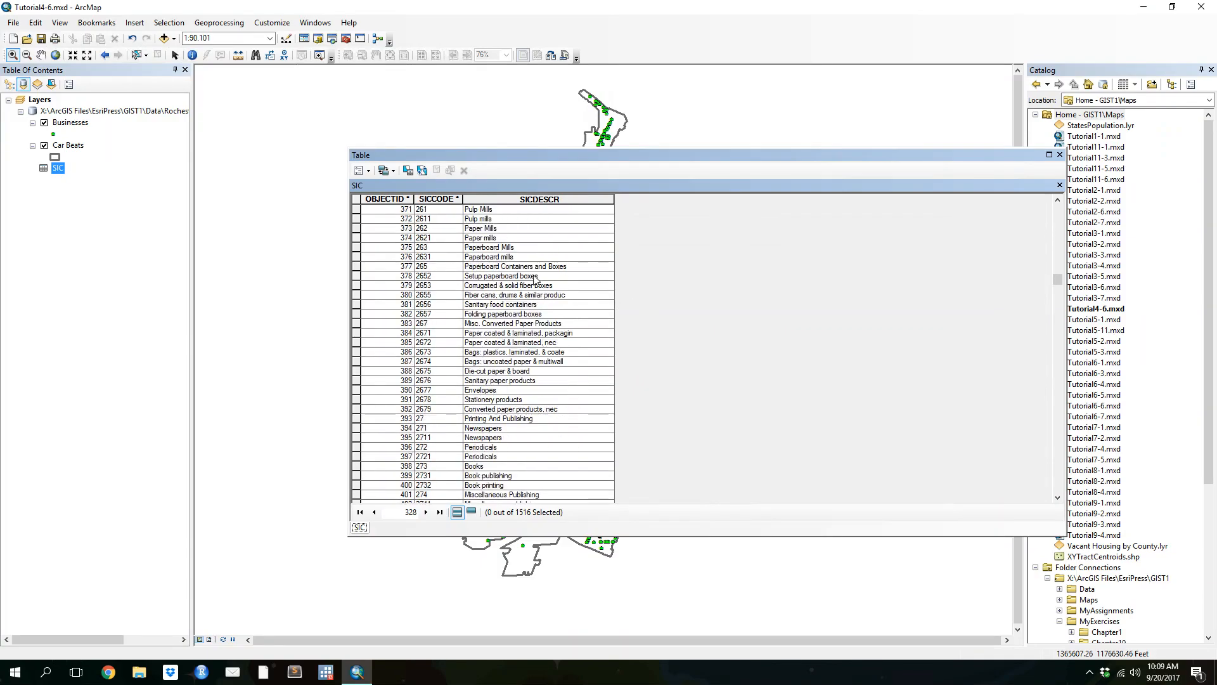
left_click(504, 381)
scroll(546, 311, "down", 5)
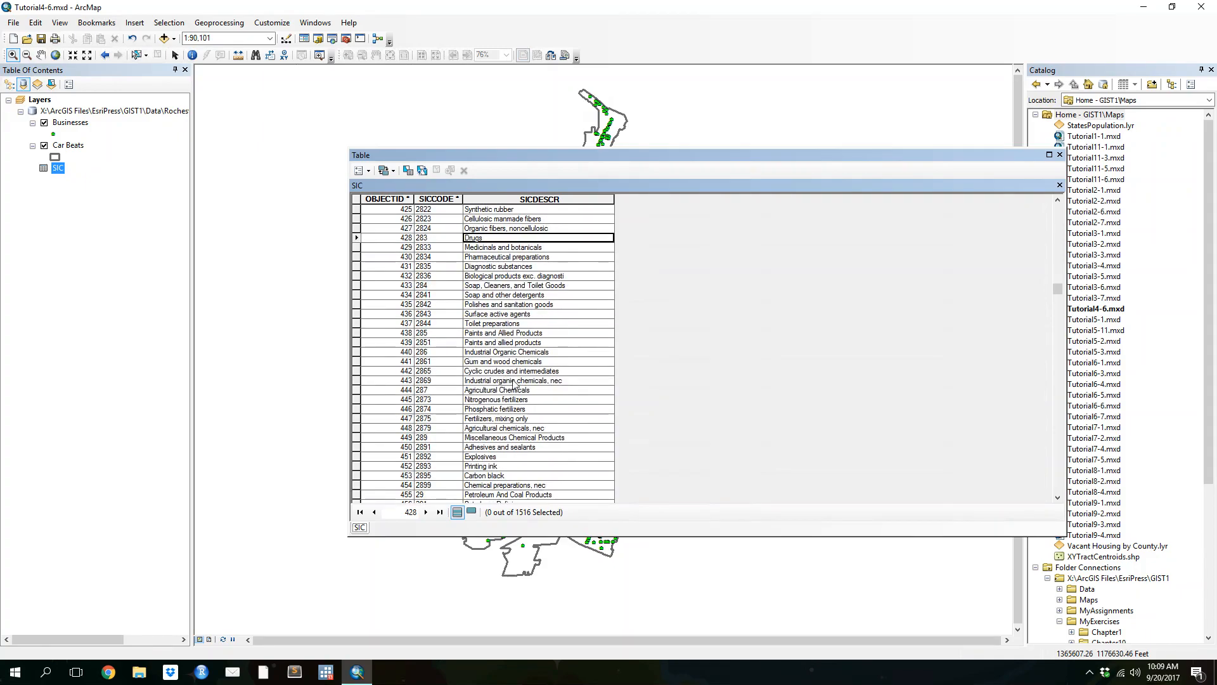
left_click(529, 371)
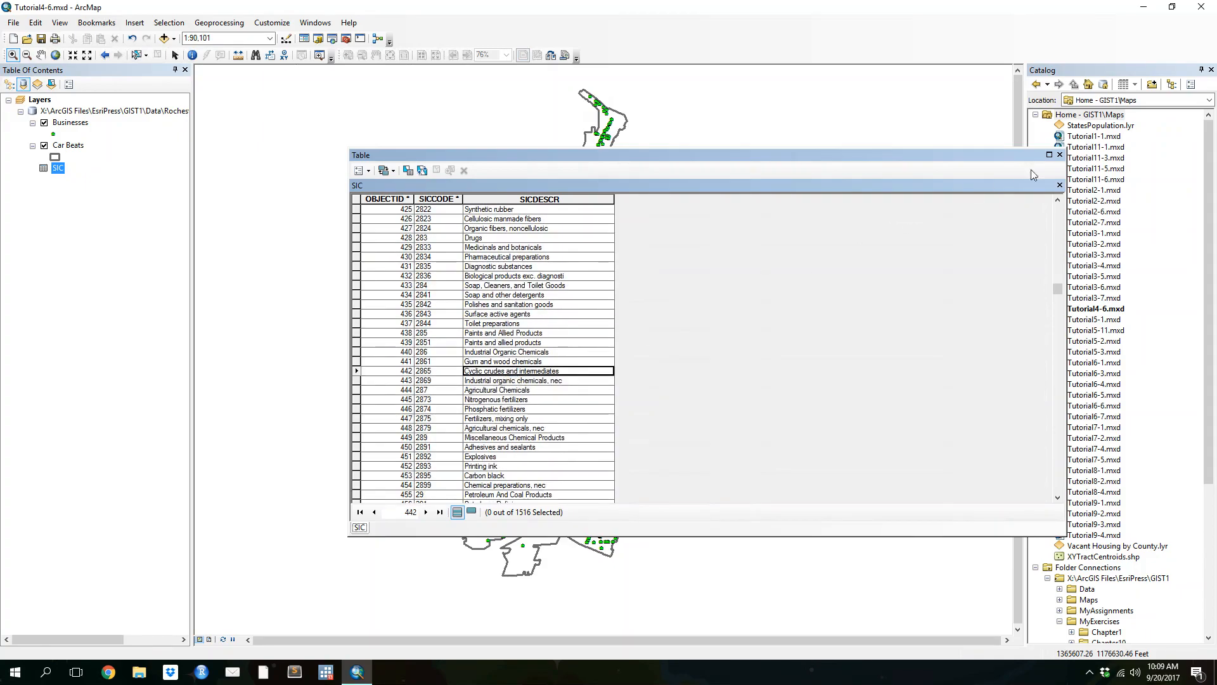
left_click(1059, 154)
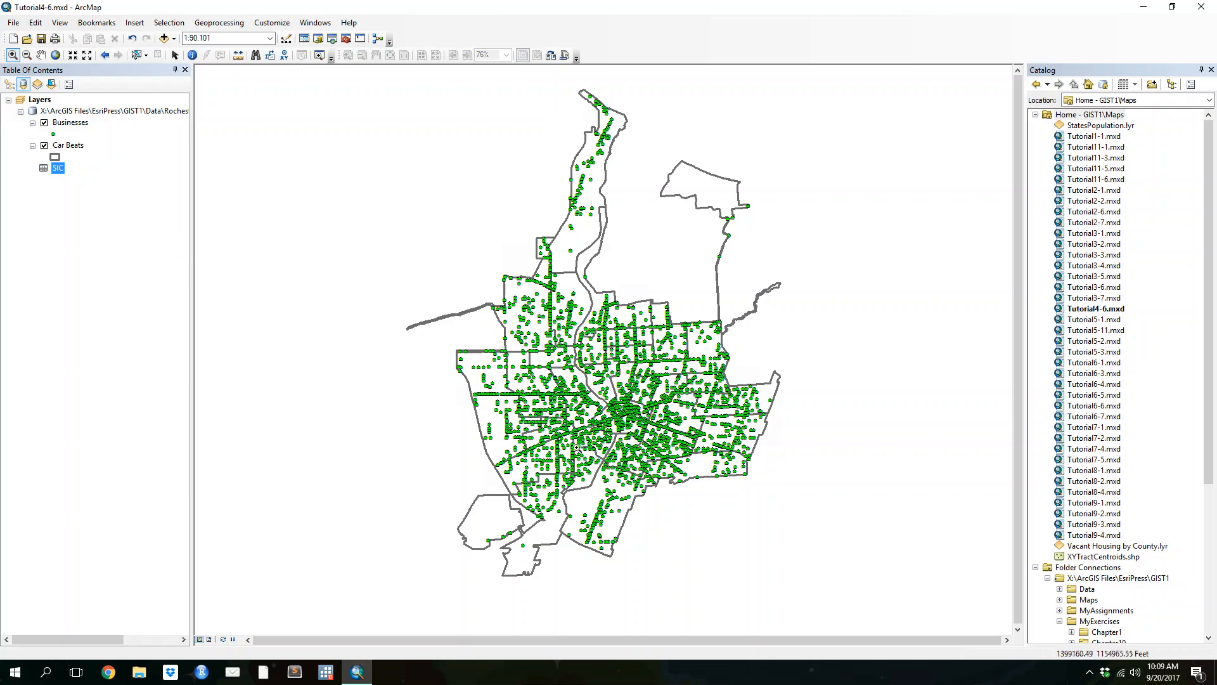
- Compare the SIC field in the Businesses attribute table with the fields of the SIC table, closing each table after viewing
right_click(65, 123)
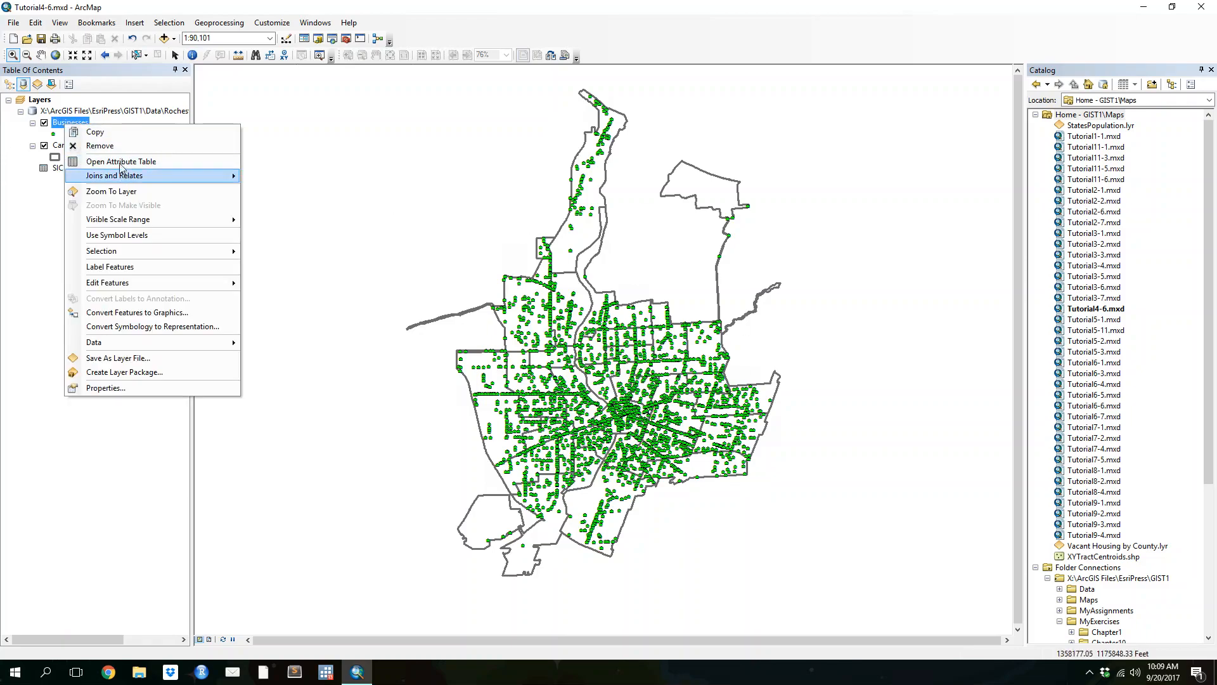
left_click(117, 162)
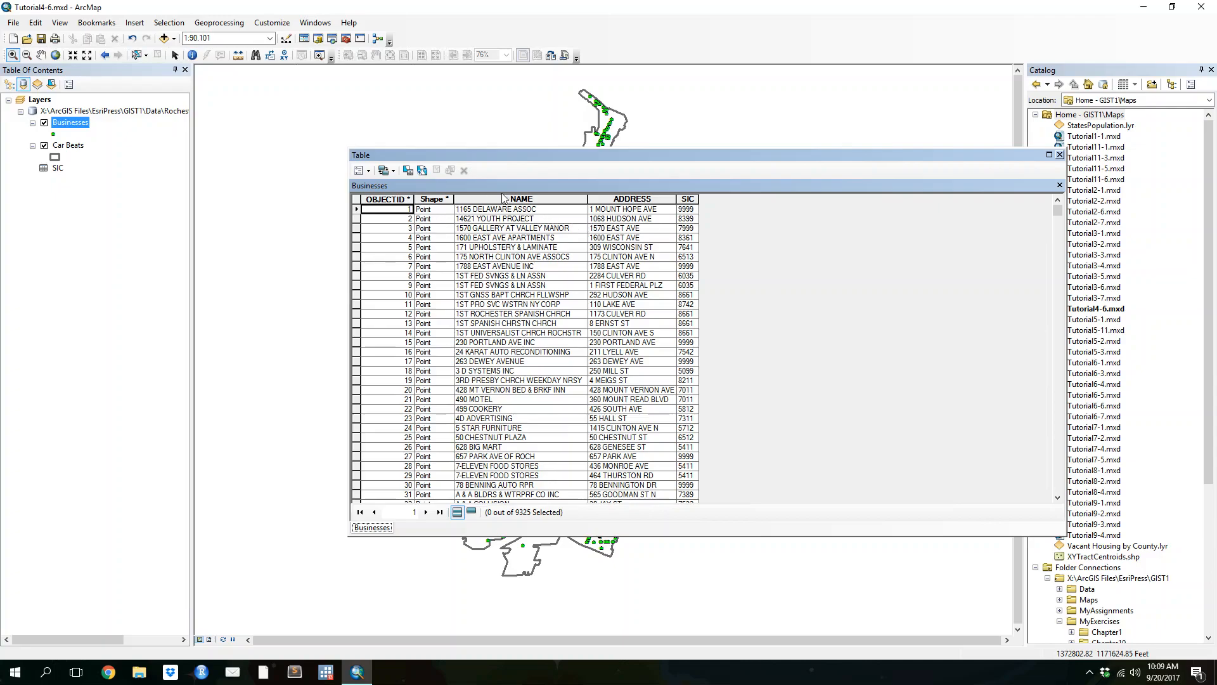
left_click(688, 199)
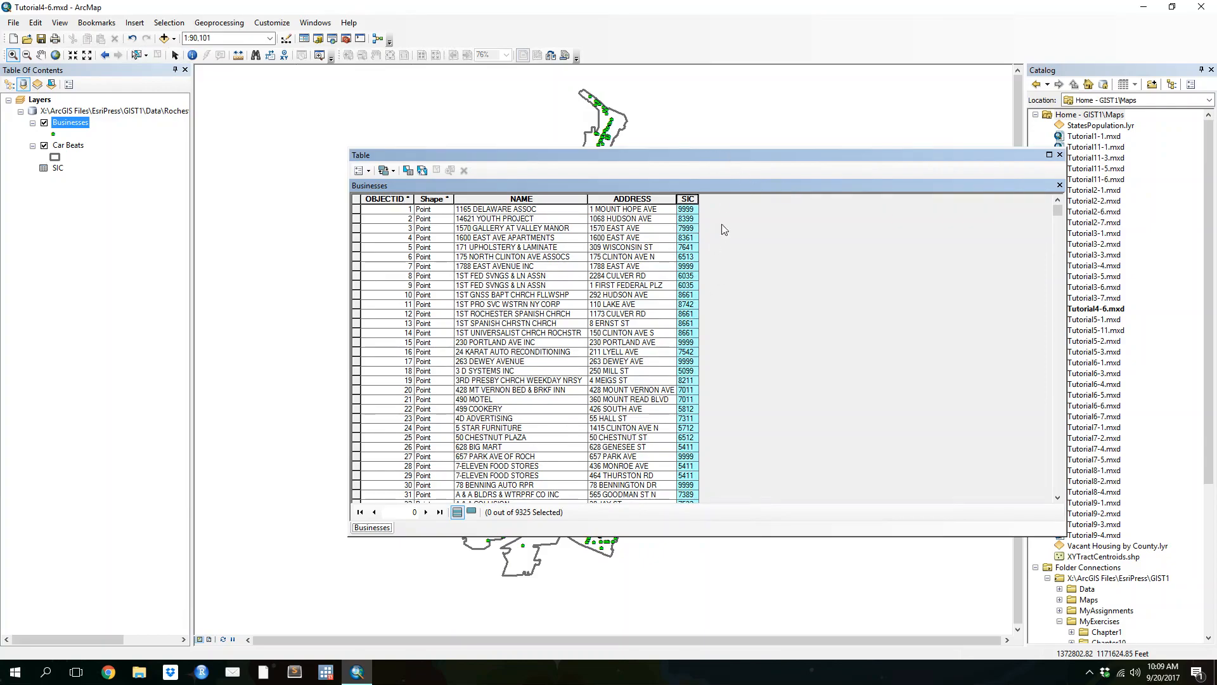
left_click(1059, 154)
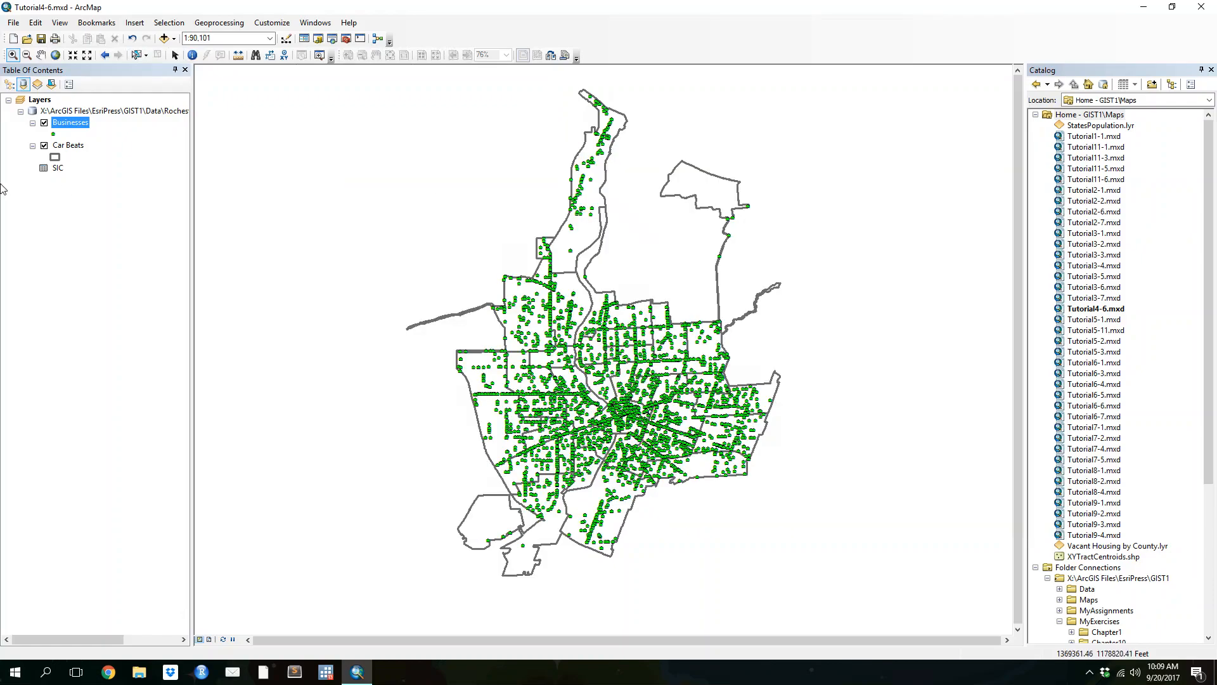
right_click(51, 168)
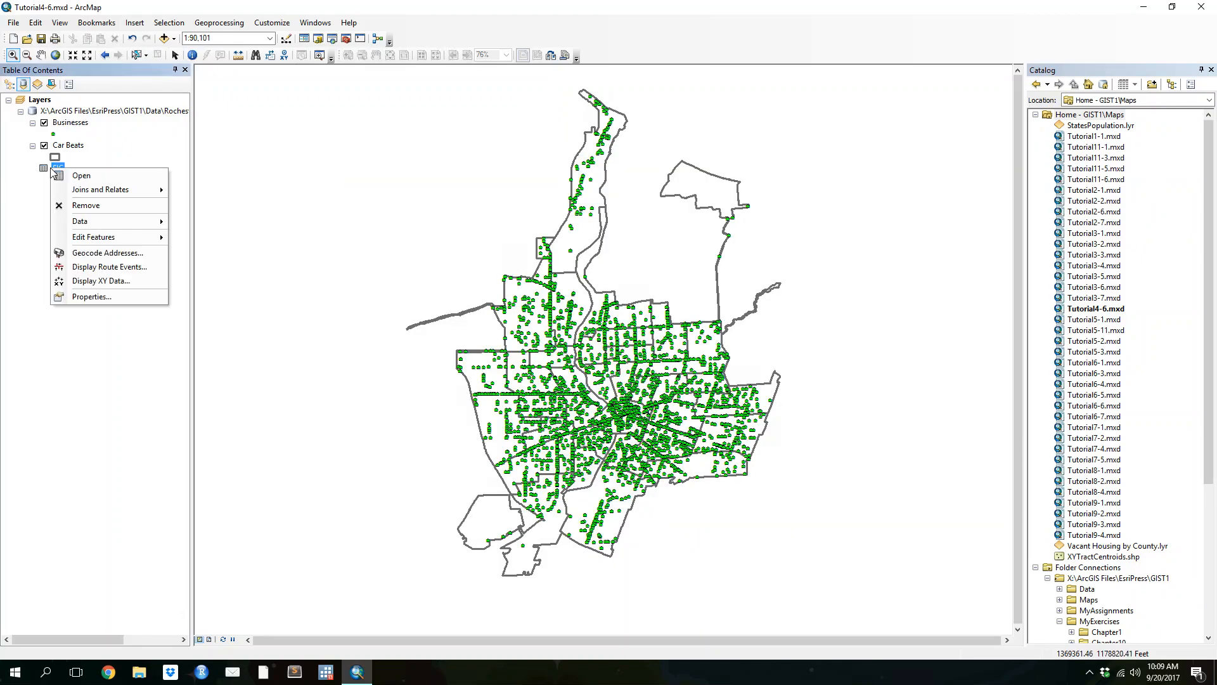
left_click(129, 180)
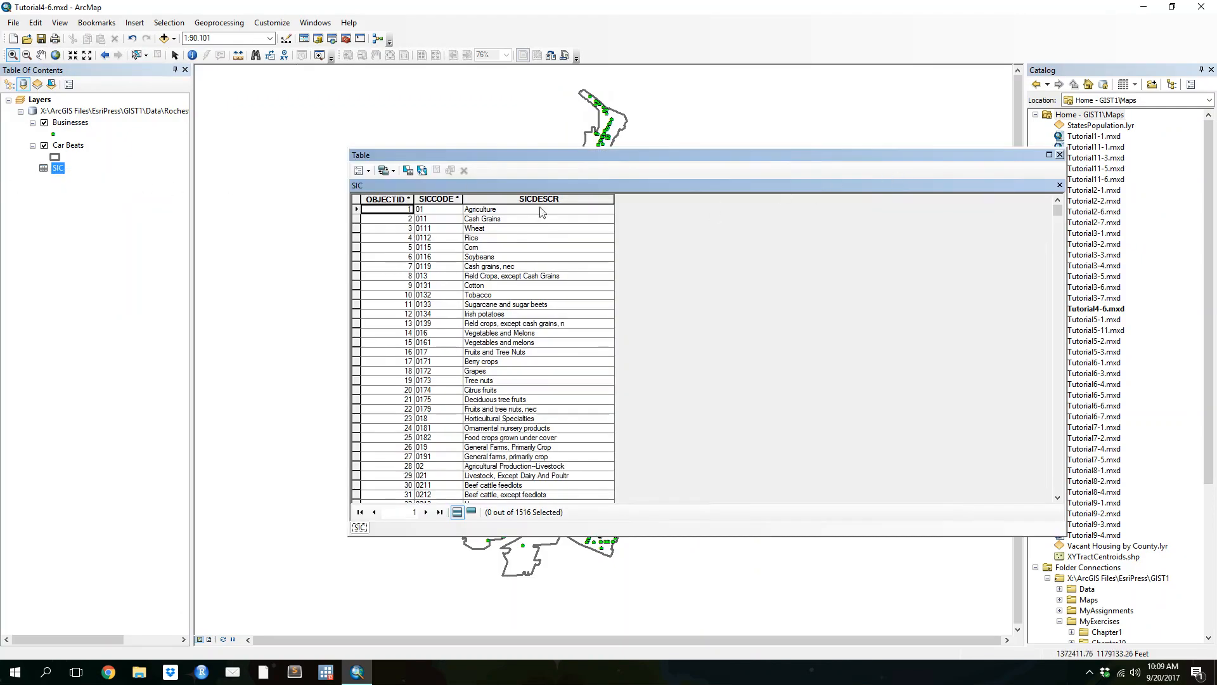
left_click(1060, 155)
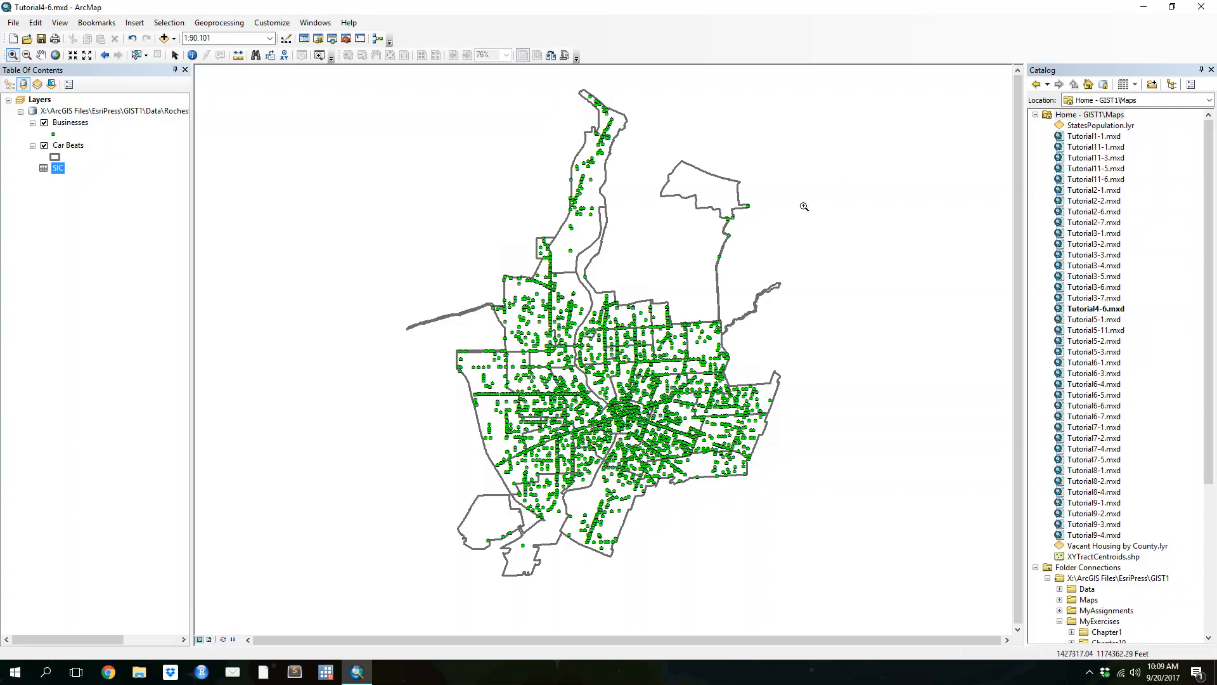
- Join the SIC table to the Businesses layer, matching the SIC field to SICCODE and keeping all records
right_click(75, 126)
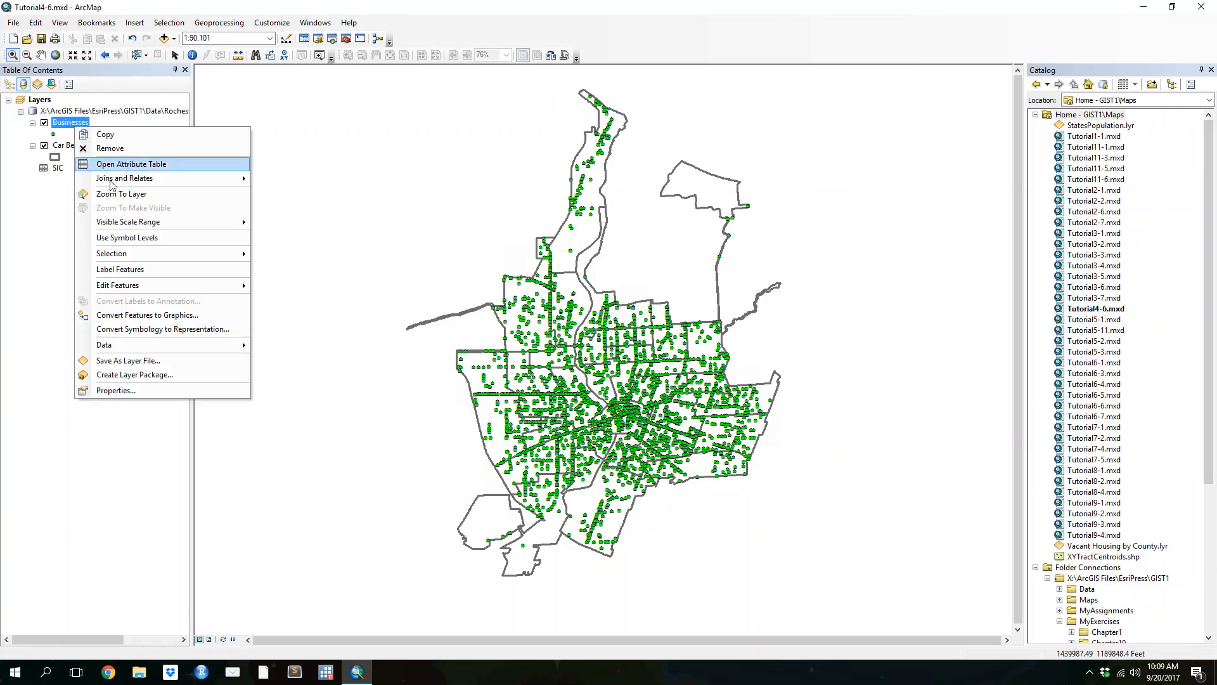
mouse_move(162, 178)
left_click(292, 181)
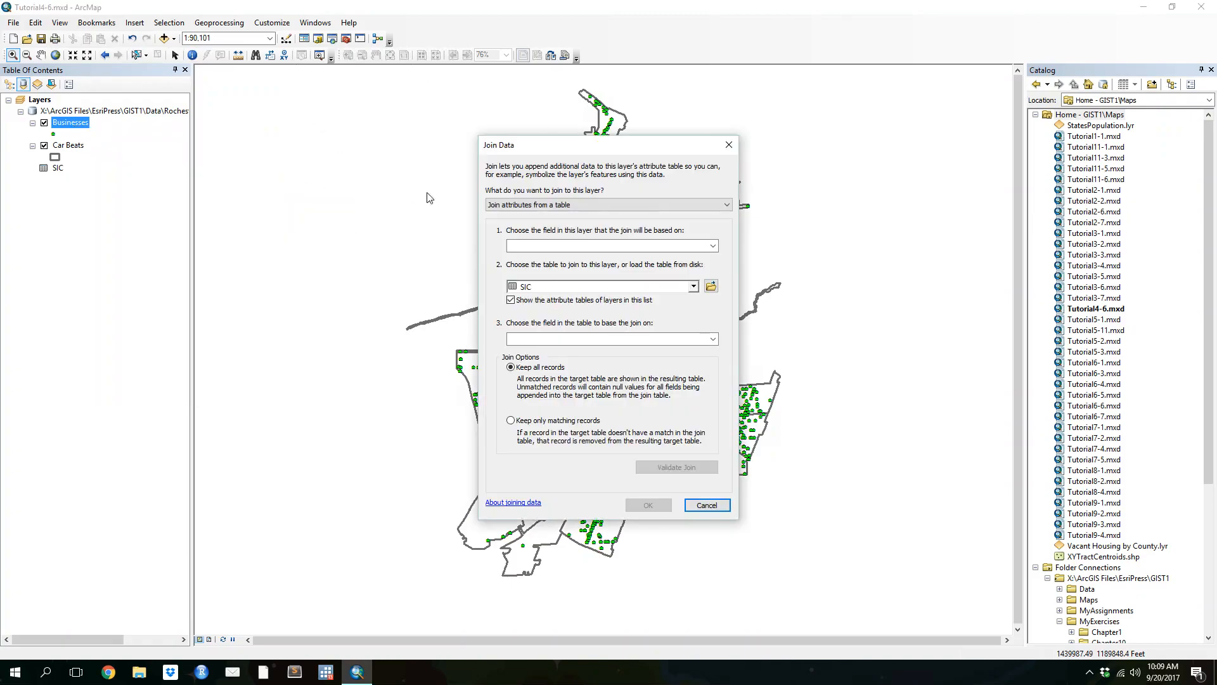
left_click(704, 245)
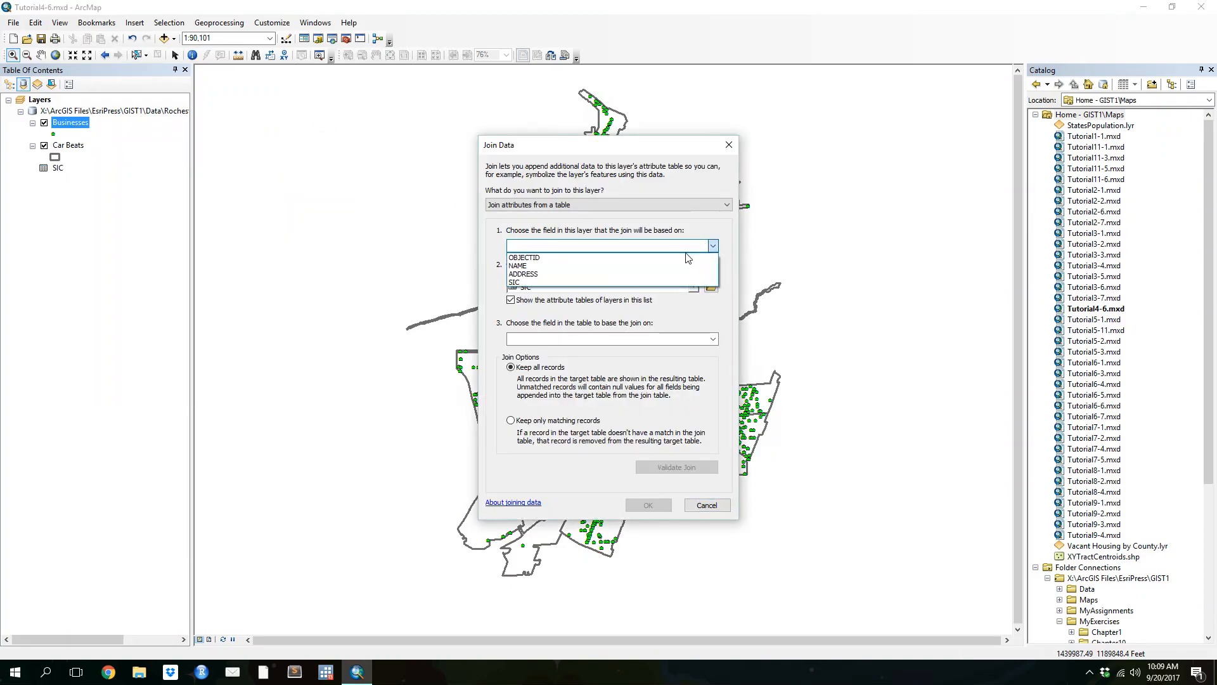
left_click(618, 281)
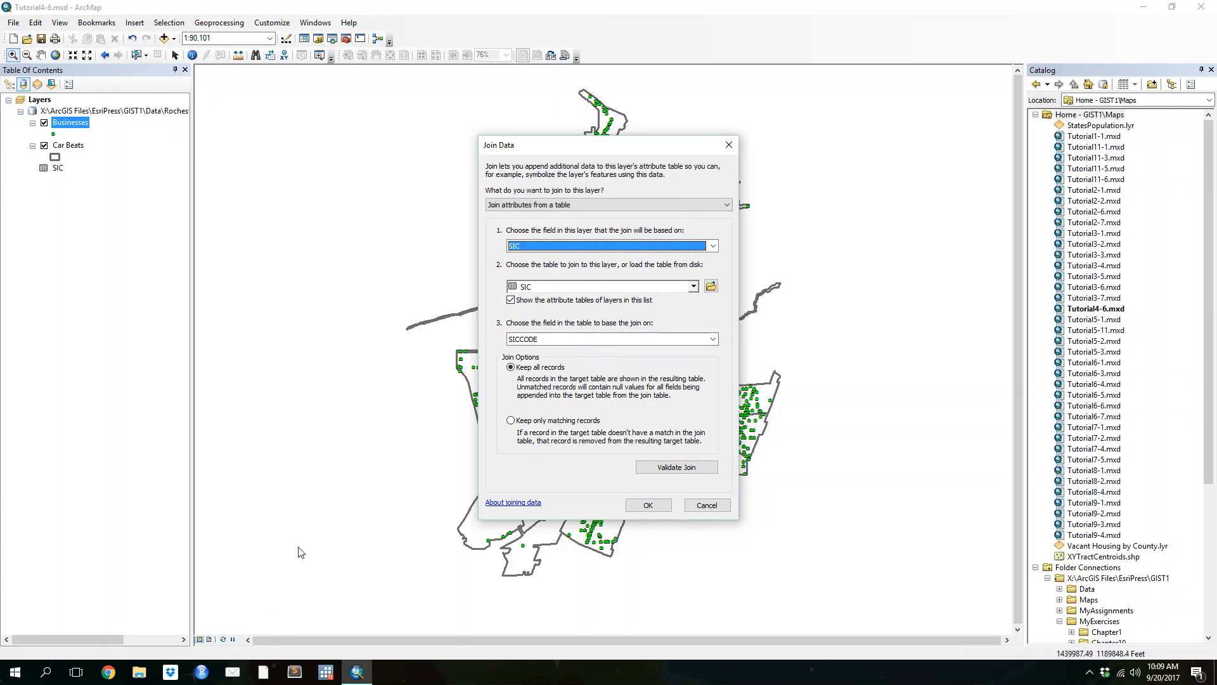
left_click(649, 506)
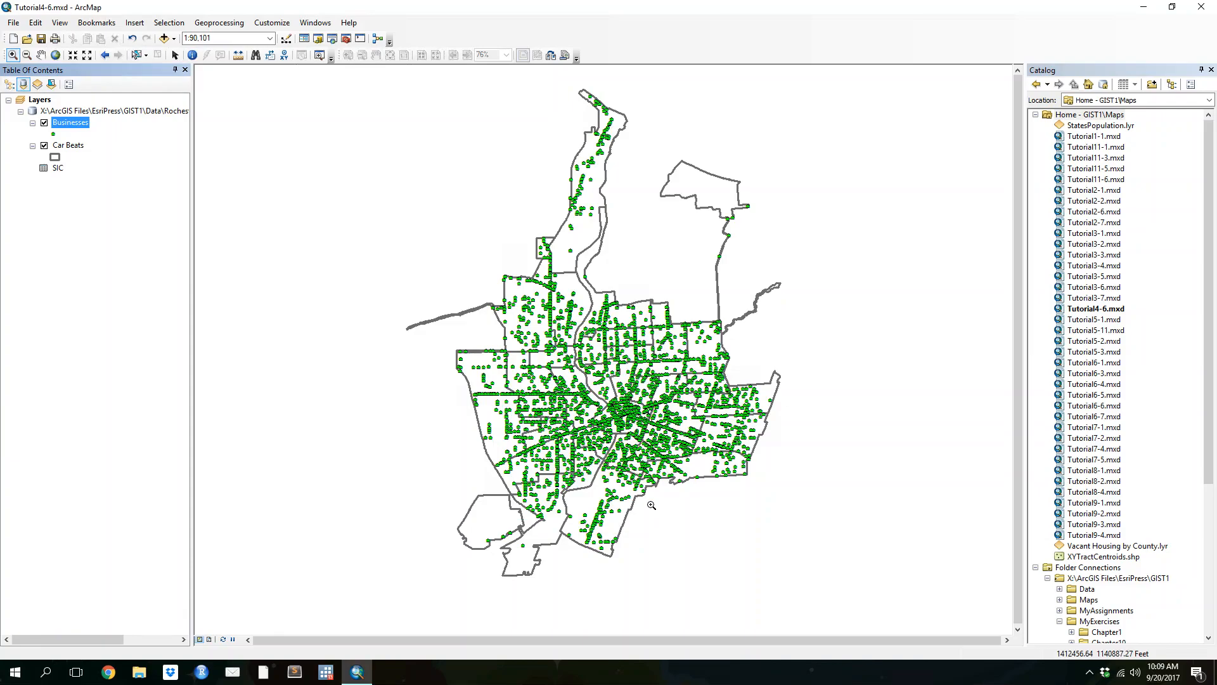
- Open the Businesses attribute table and examine the SIC field alongside the joined SICCODE and SICDESCR fields
right_click(87, 123)
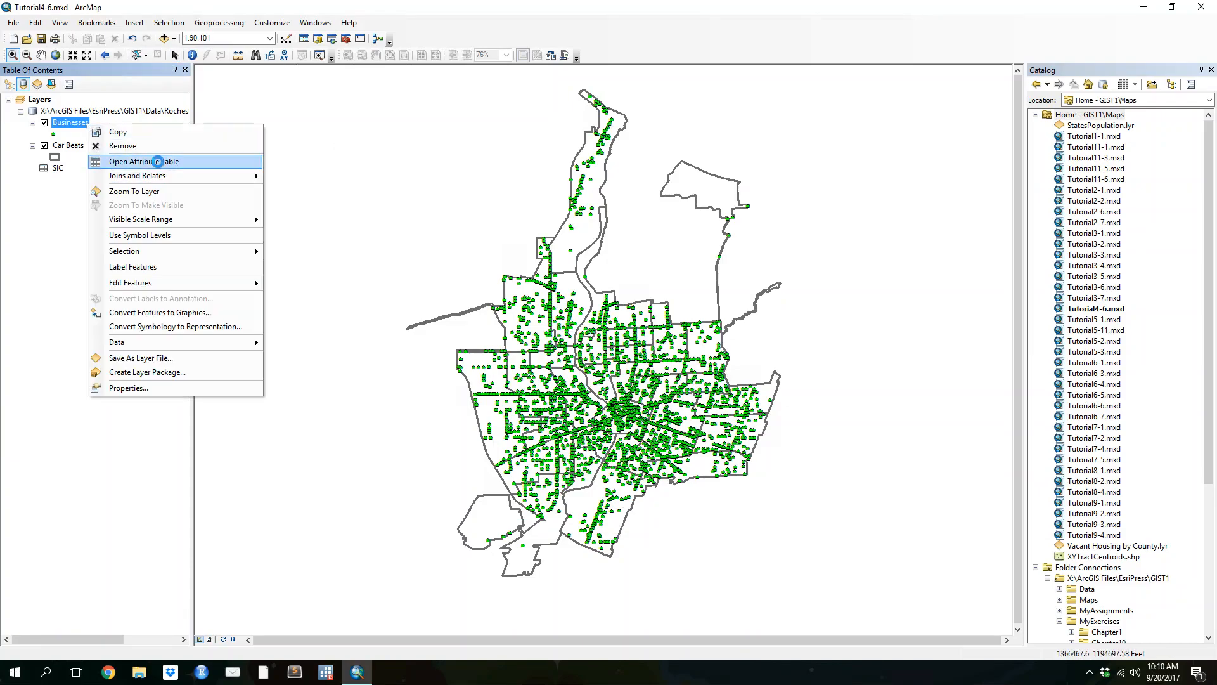
left_click(157, 162)
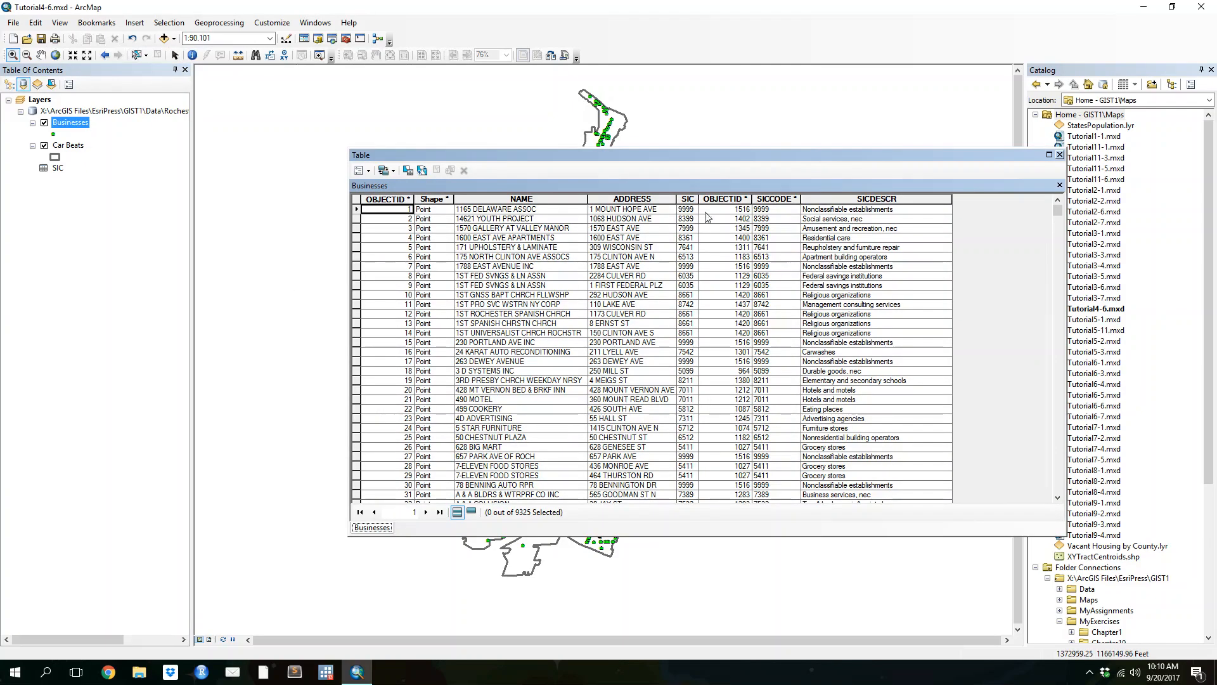
left_click(686, 199)
left_click(774, 199)
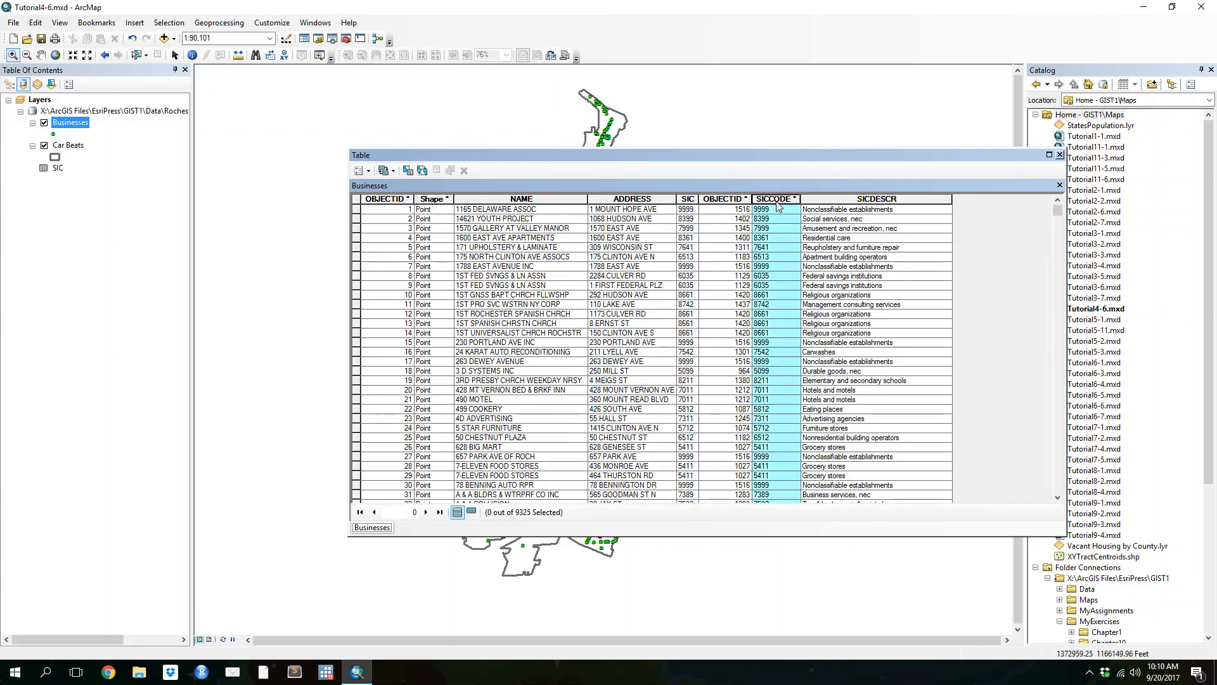
left_click(840, 200)
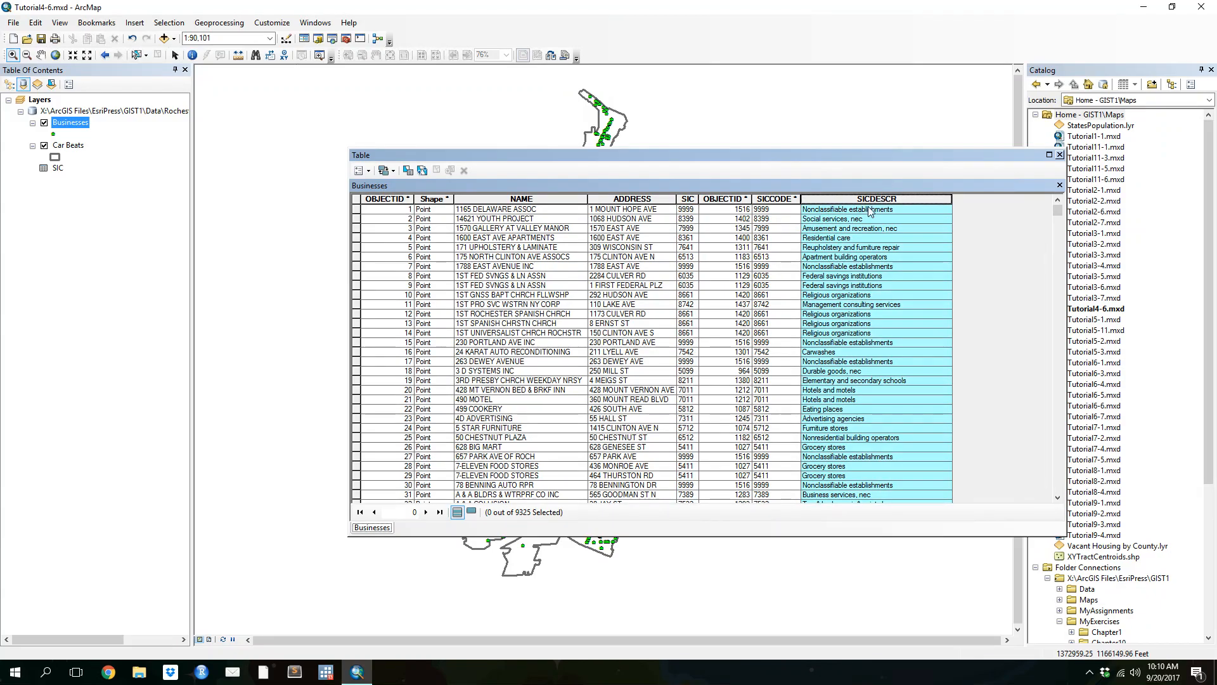
left_click(859, 238)
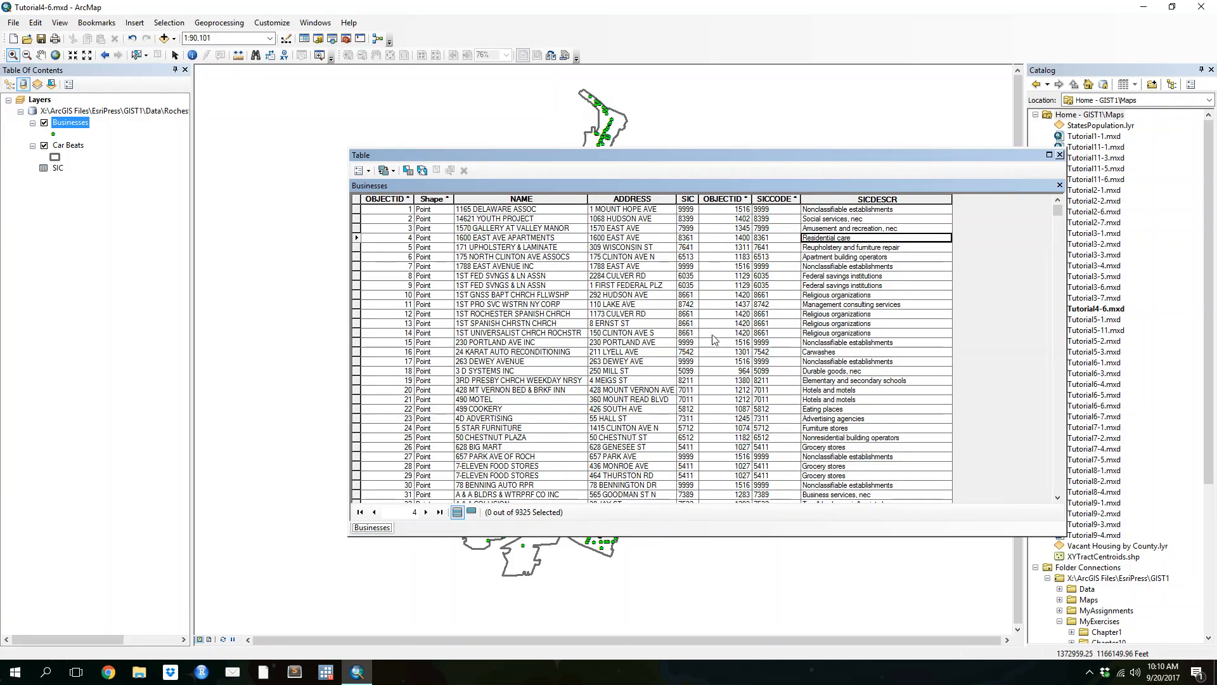
- Select the Businesses records with OBJECTID 8, 7 and 16 one at a time to examine their joined SIC descriptions
left_click(355, 277)
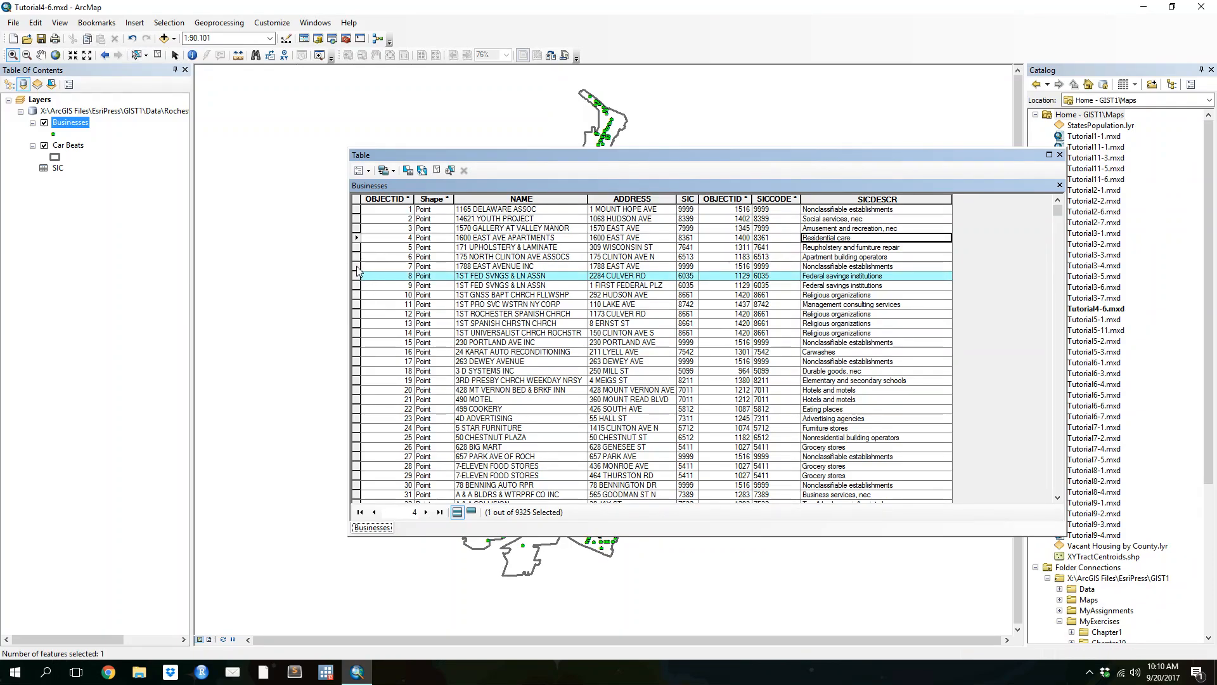
left_click(360, 267)
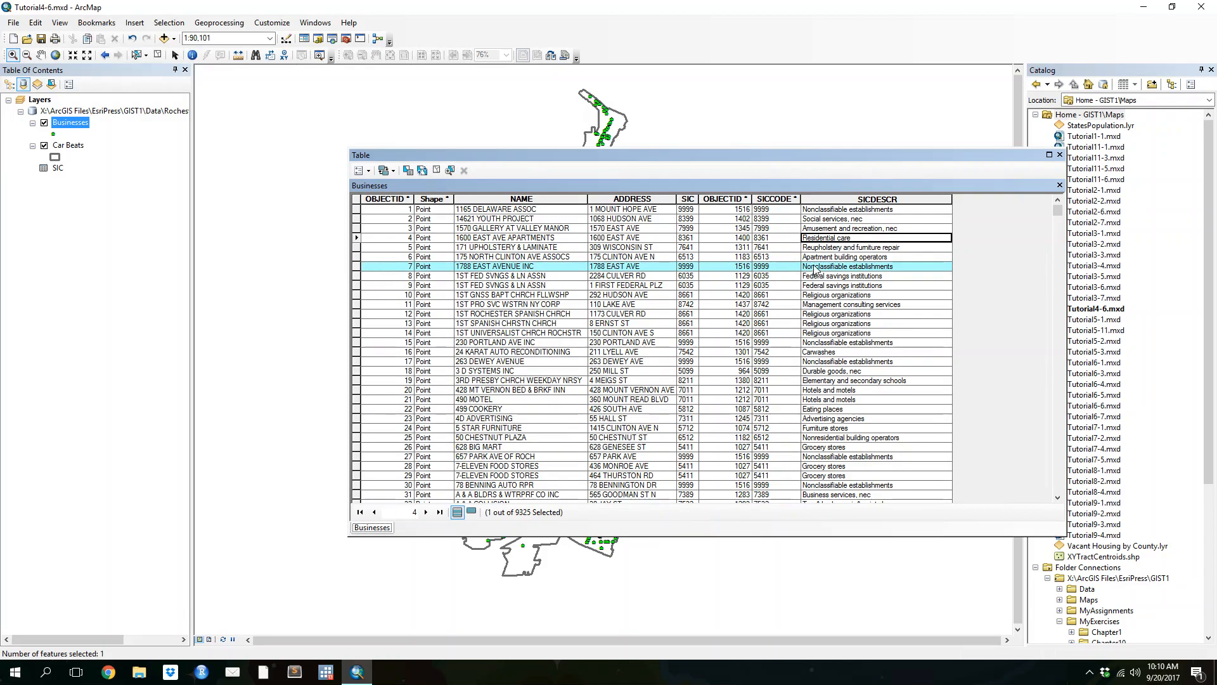
left_click(357, 352)
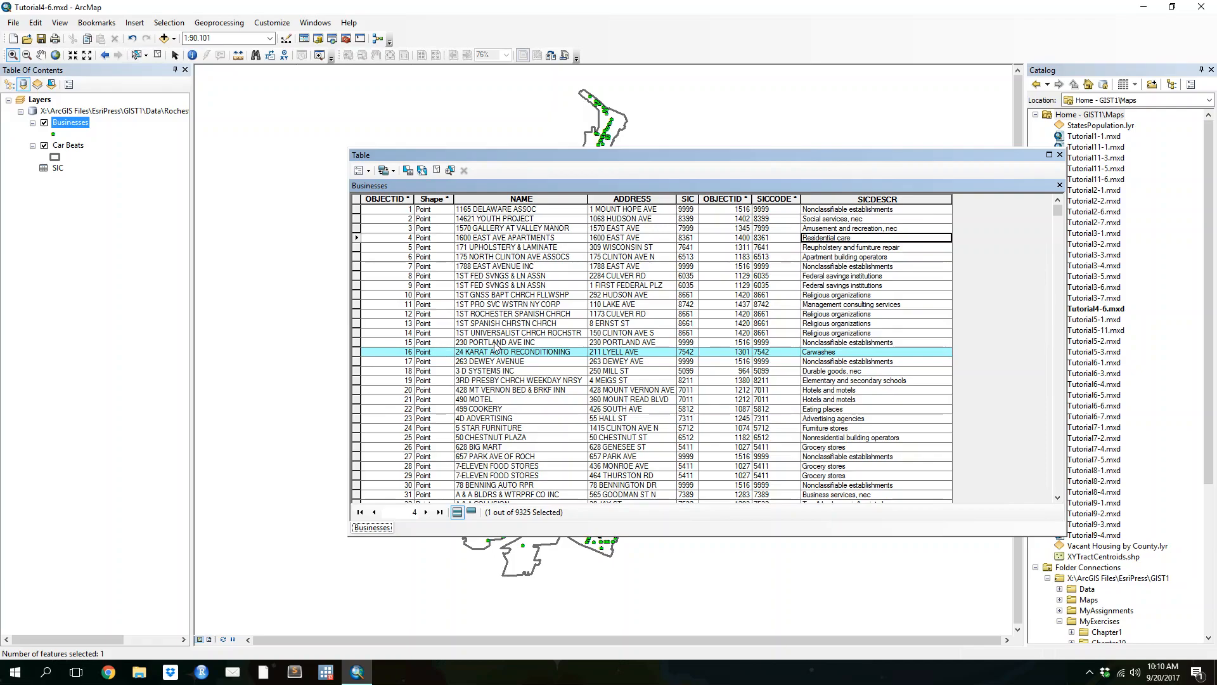
- Clear the record selection in the Businesses attribute table and close the table
left_click(879, 354)
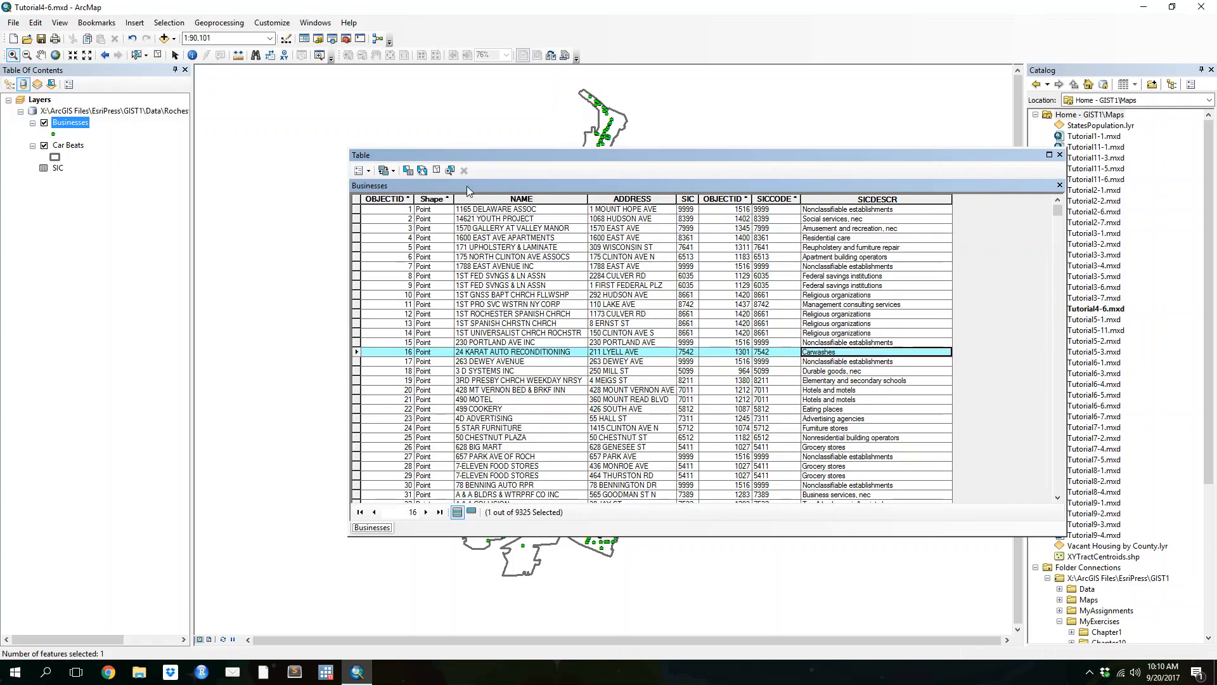
left_click(359, 170)
left_click(384, 221)
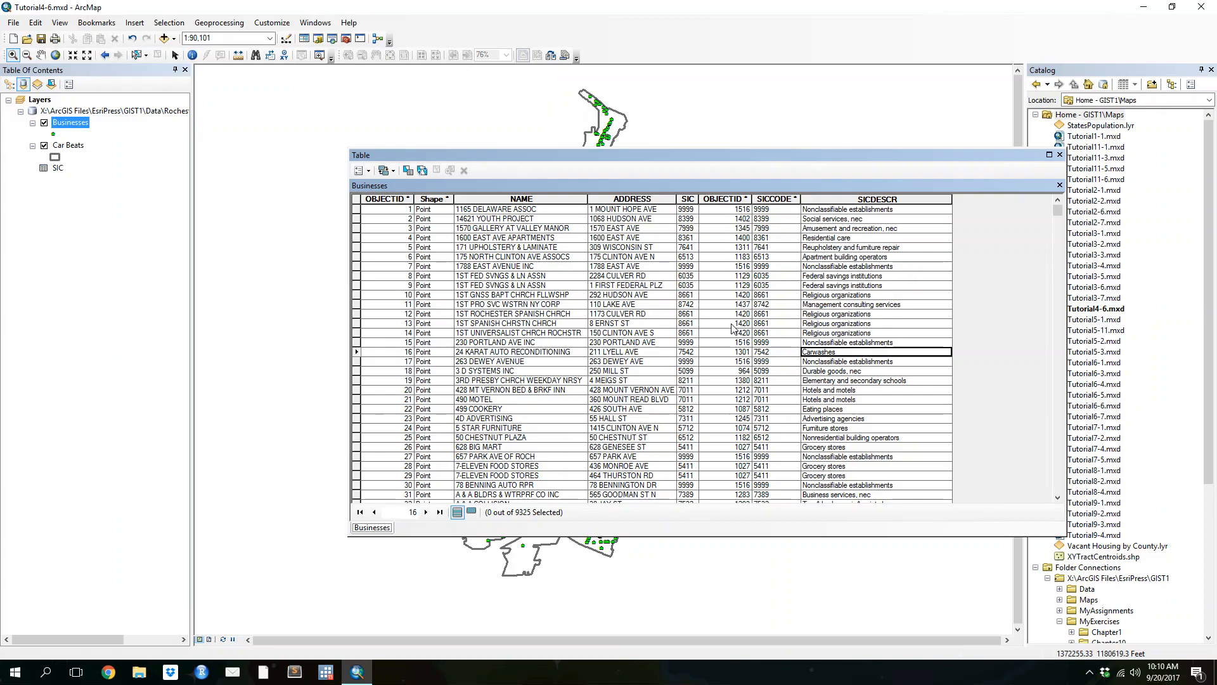
left_click(1059, 154)
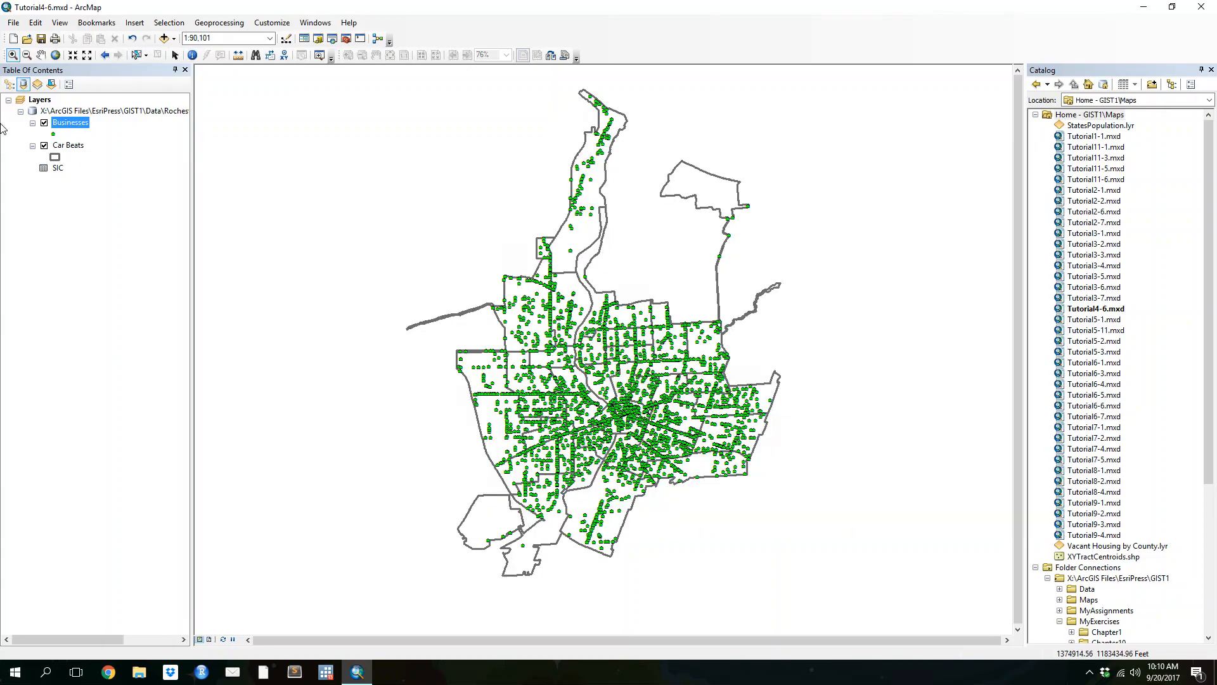
- Start a definition query for the Businesses layer with the condition SIC.SICDESCR = 'Eating places'
right_click(63, 125)
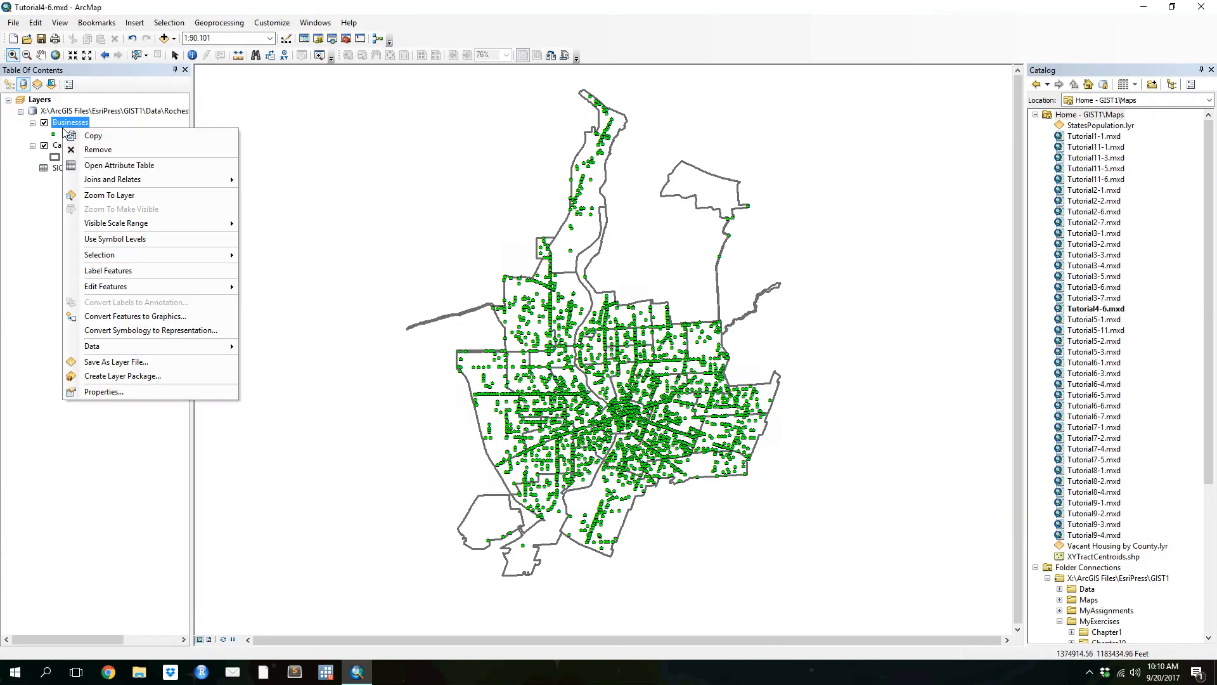
left_click(119, 391)
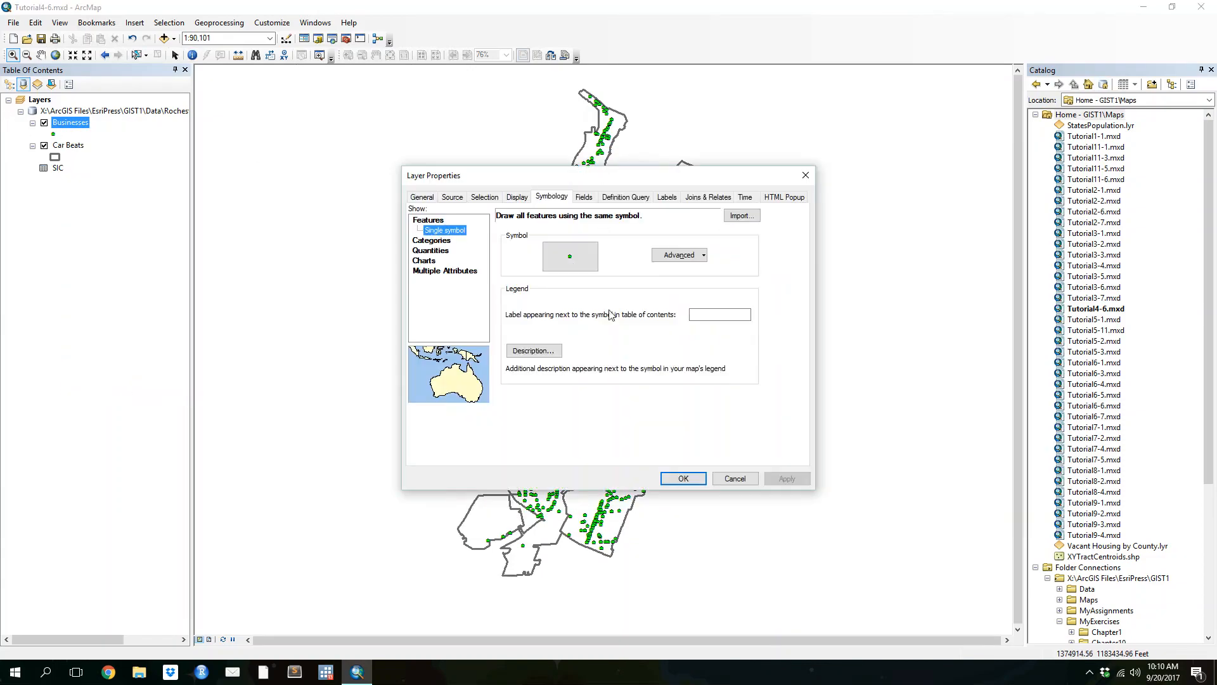
left_click(620, 200)
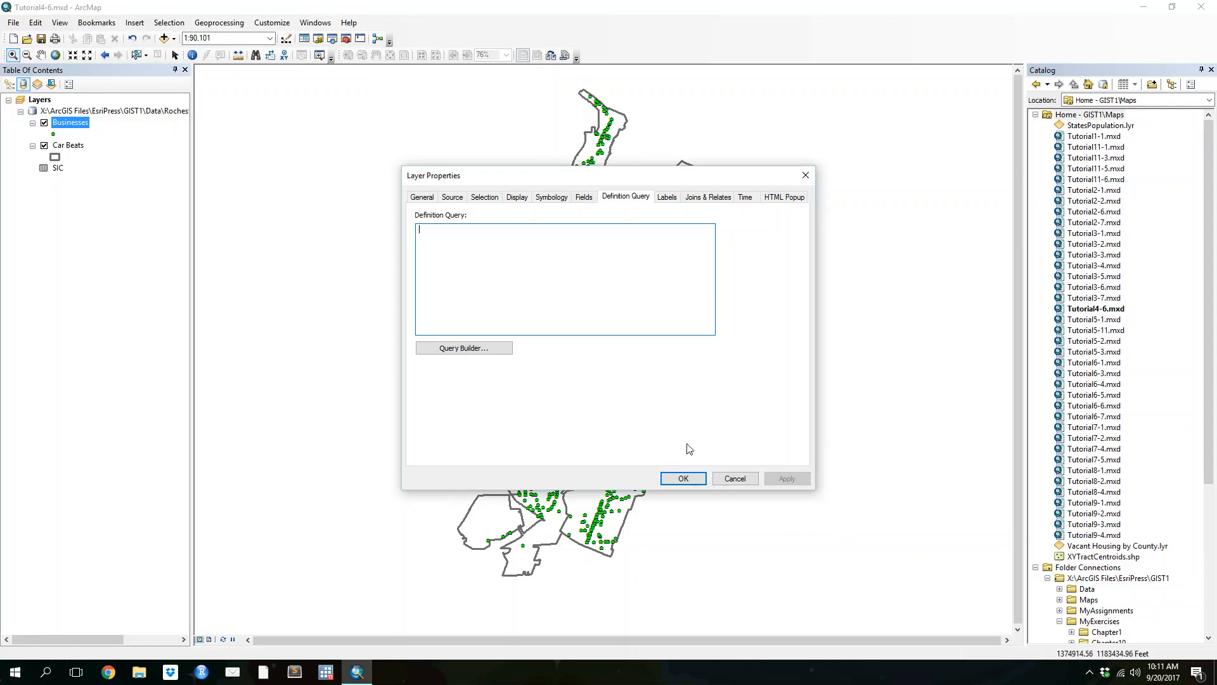
left_click(490, 350)
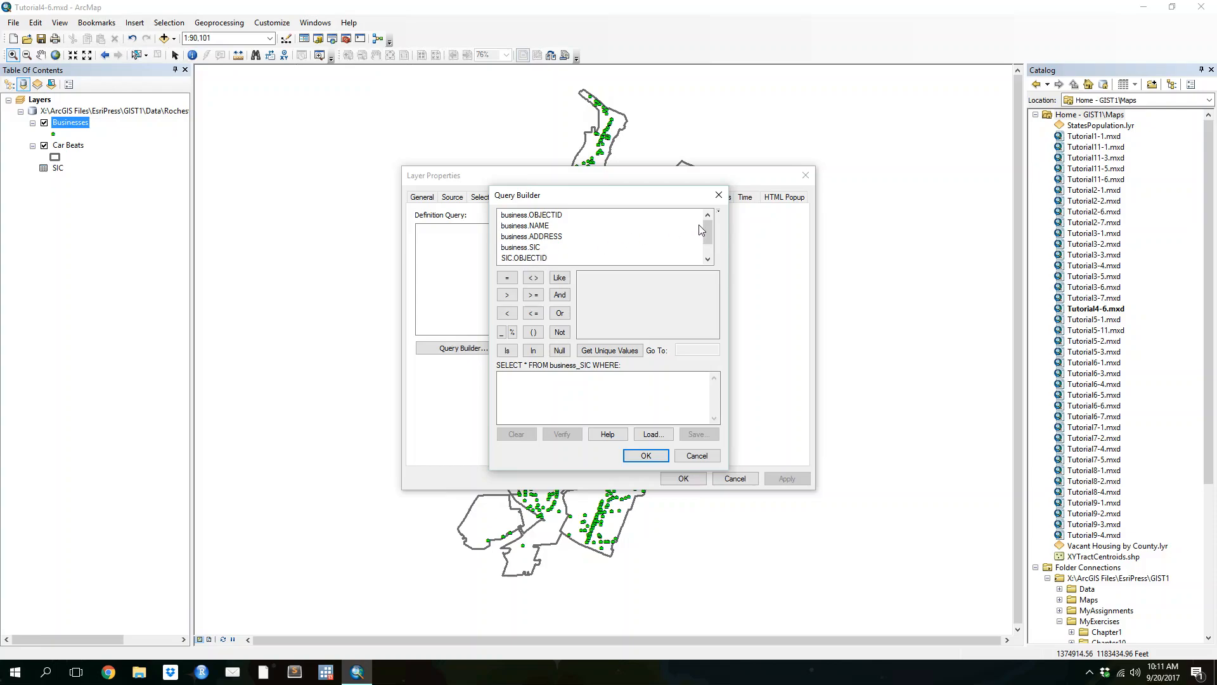
left_click_drag(705, 238, 706, 246)
double_click(548, 258)
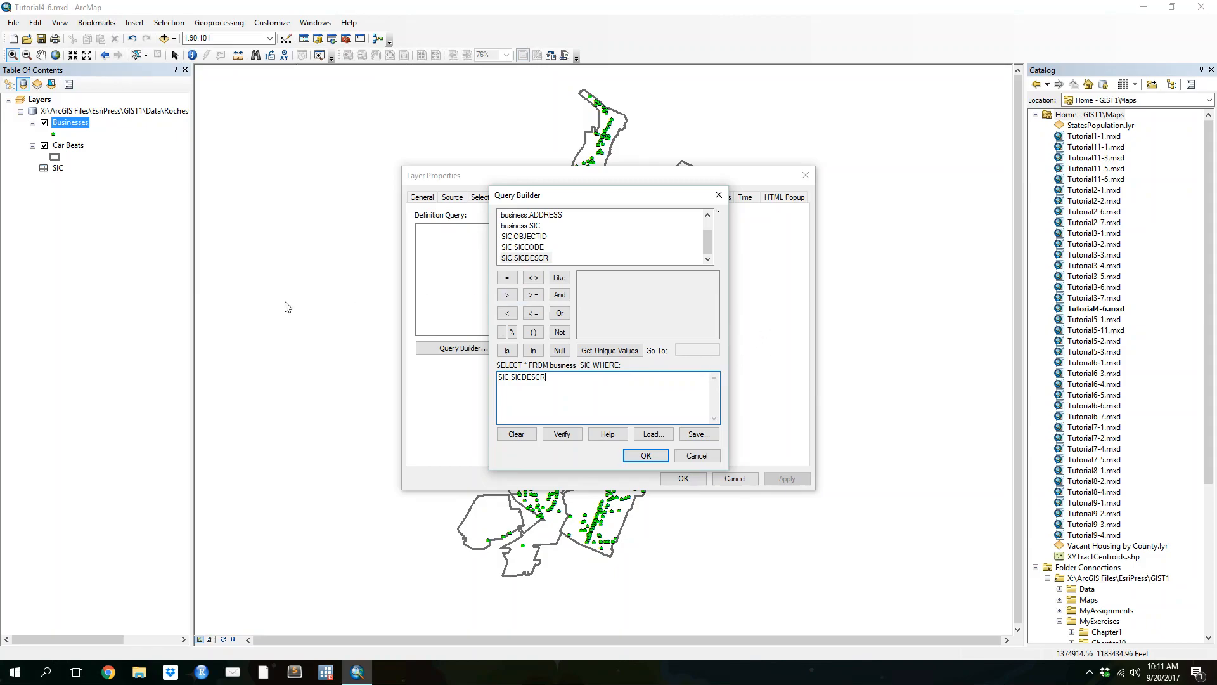
left_click(507, 278)
type("'Eating places'")
- Add OR SIC.SICDESCR = 'Drinking places' to the Businesses definition query and apply it to the layer
left_click(559, 313)
double_click(525, 258)
left_click(504, 279)
left_click(634, 350)
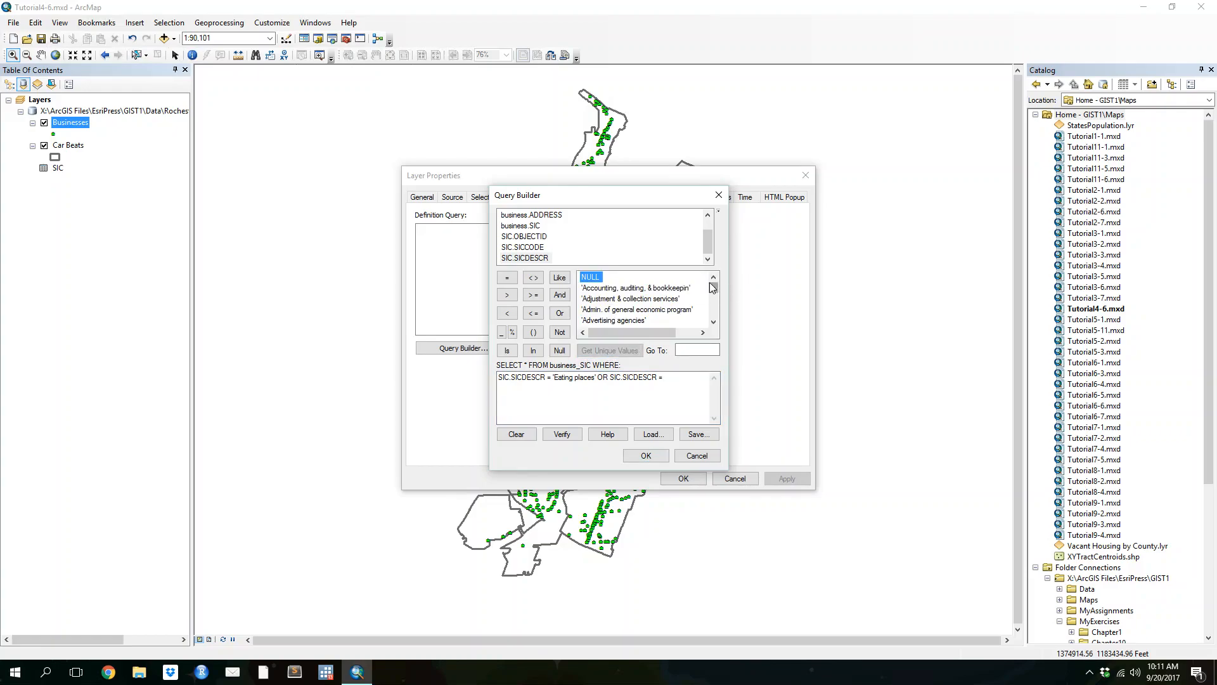
left_click_drag(553, 378, 596, 378)
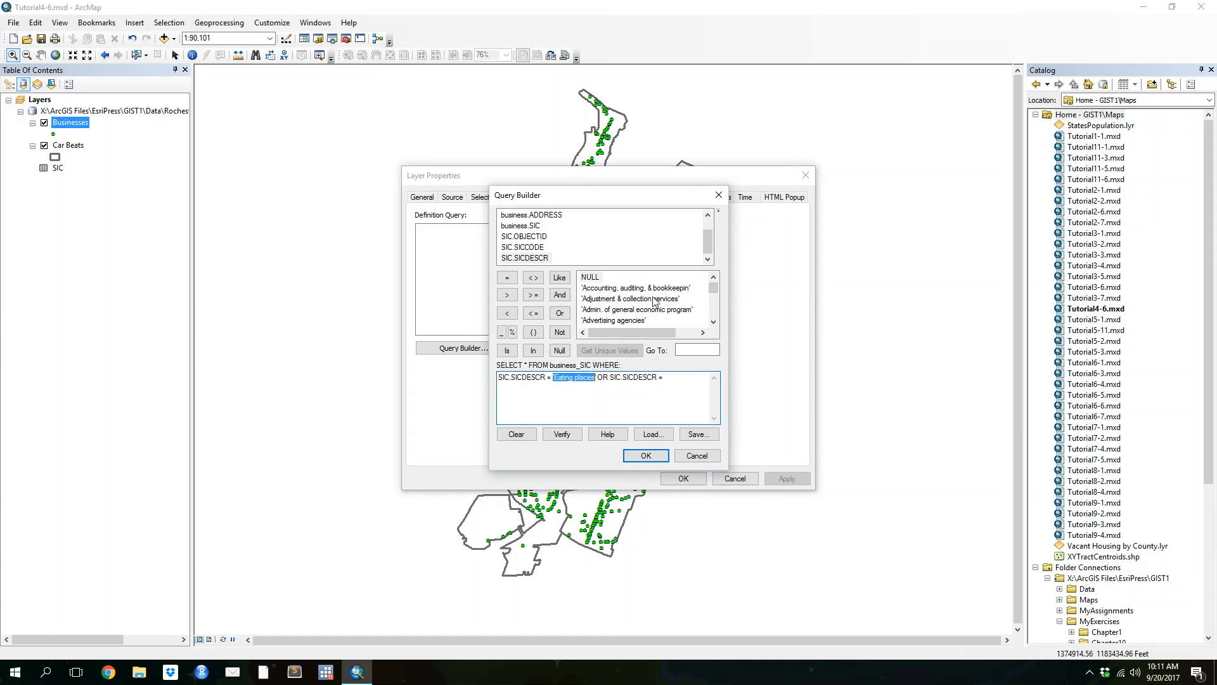
scroll(713, 297, "down", 10)
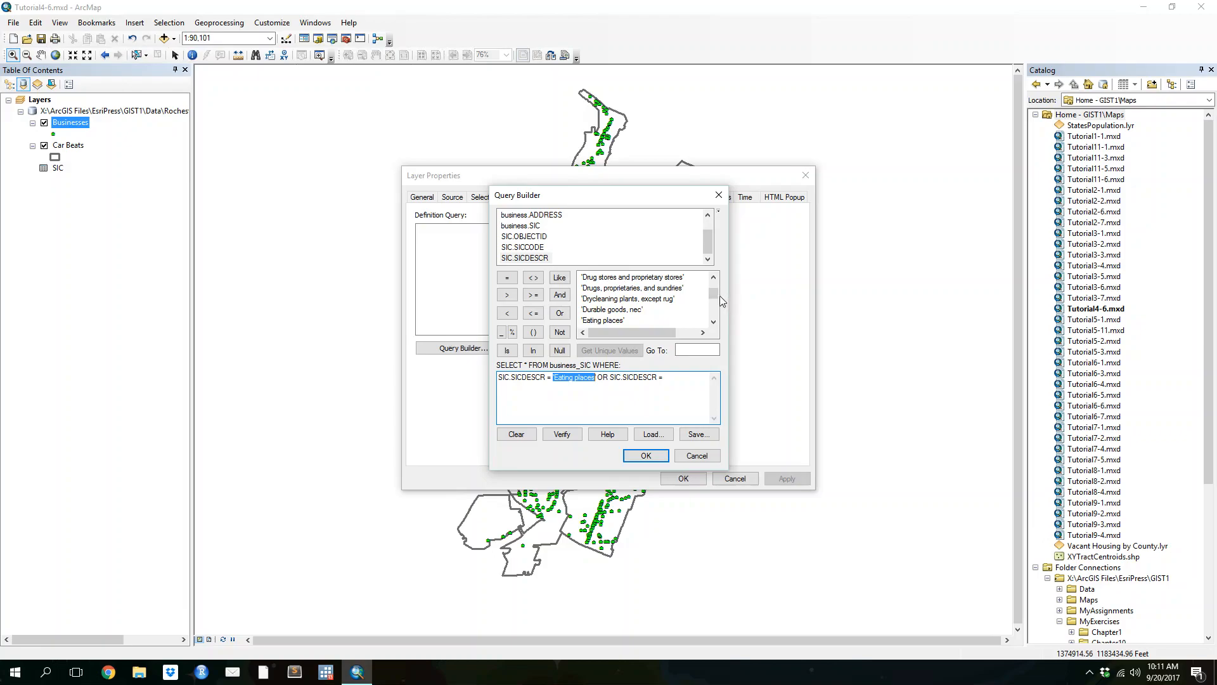
left_click(714, 277)
left_click(713, 277)
left_click(714, 278)
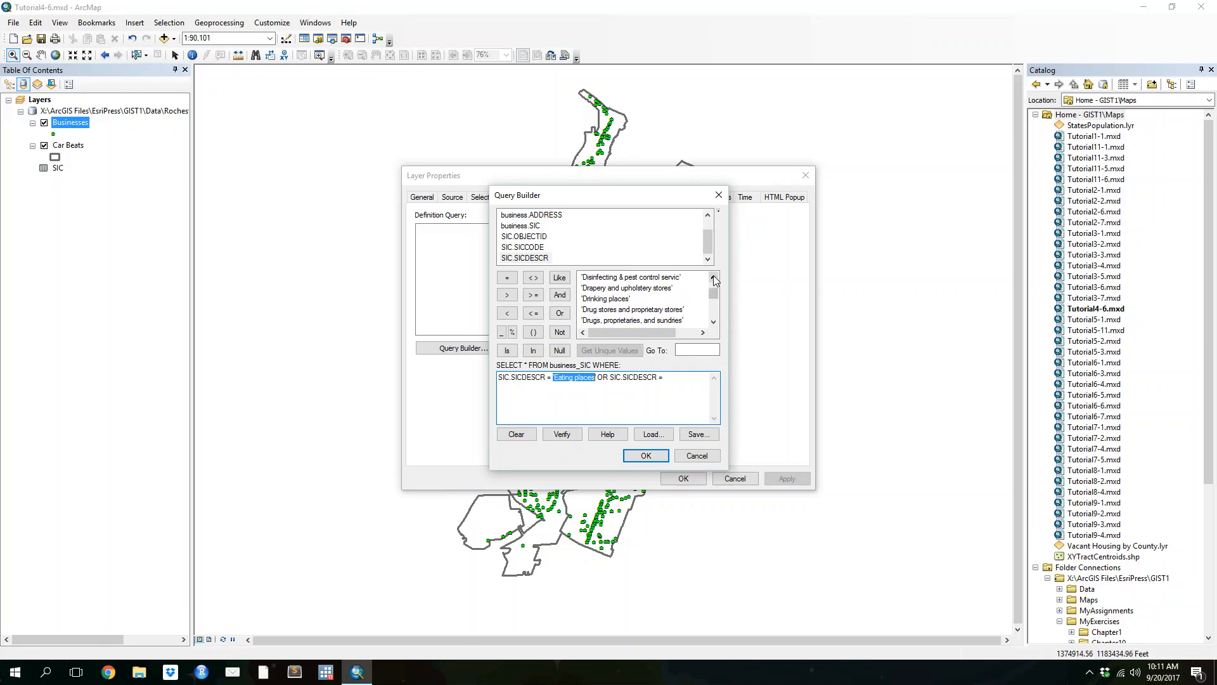
left_click(682, 378)
double_click(616, 298)
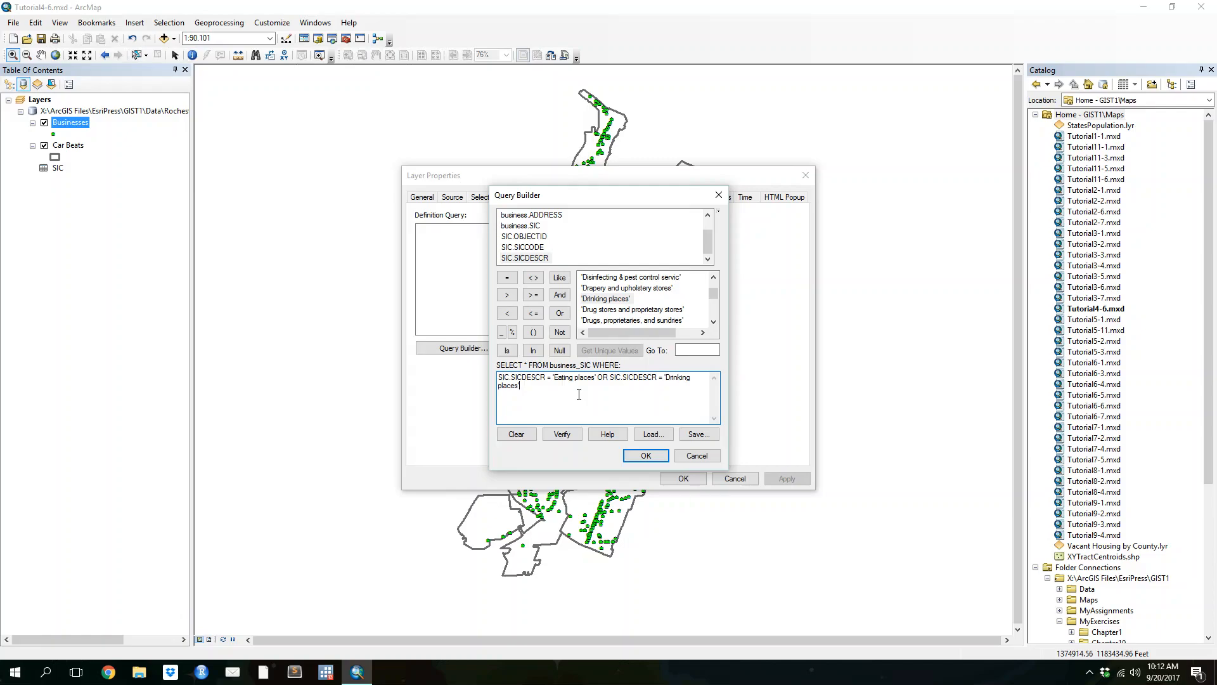
left_click(646, 456)
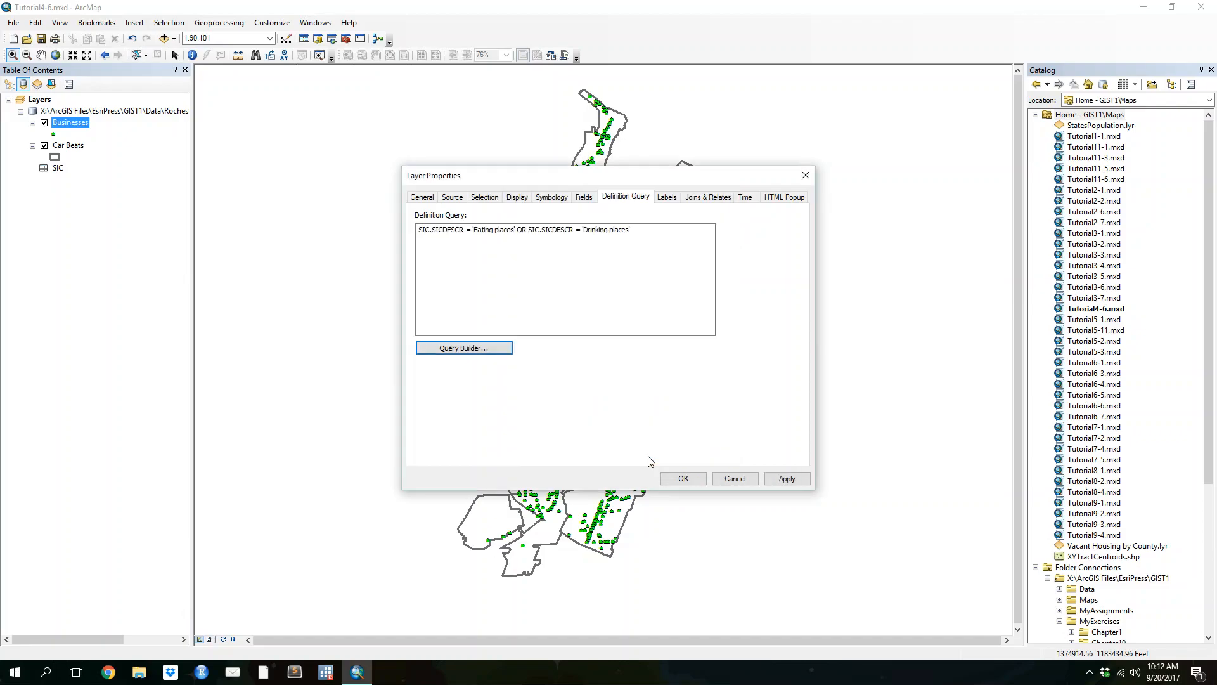
left_click(677, 477)
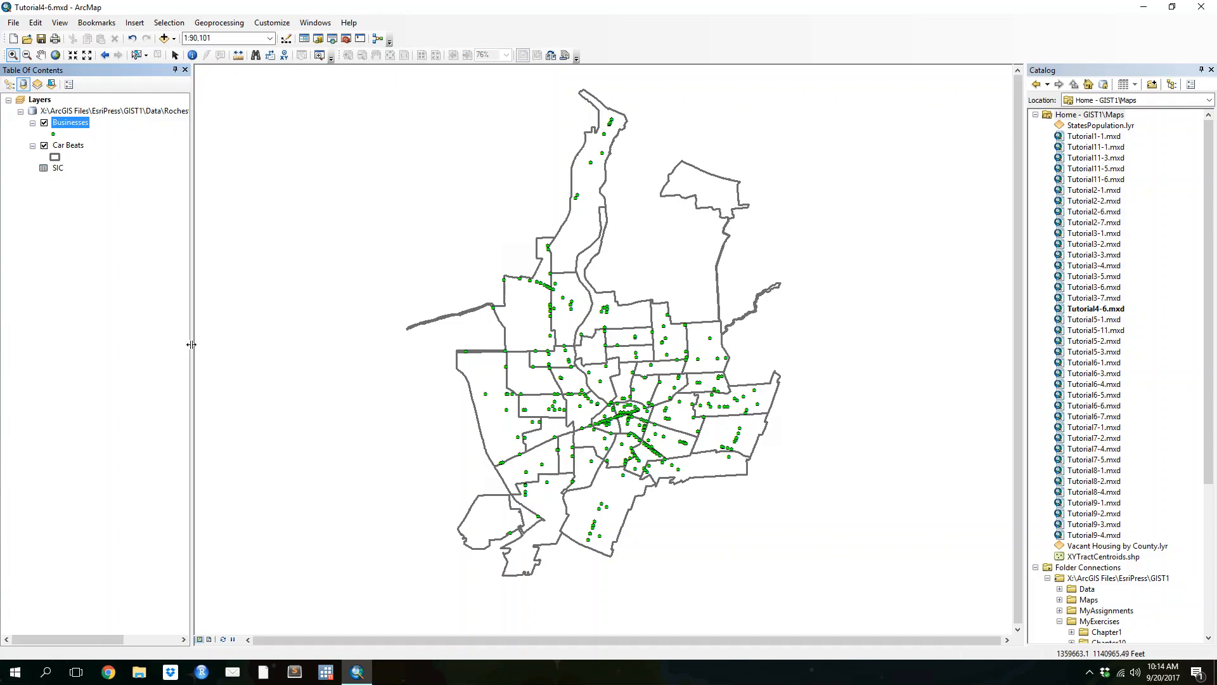
- Set up a join on the Car Beats layer that takes data from the Businesses layer based on spatial location
right_click(68, 145)
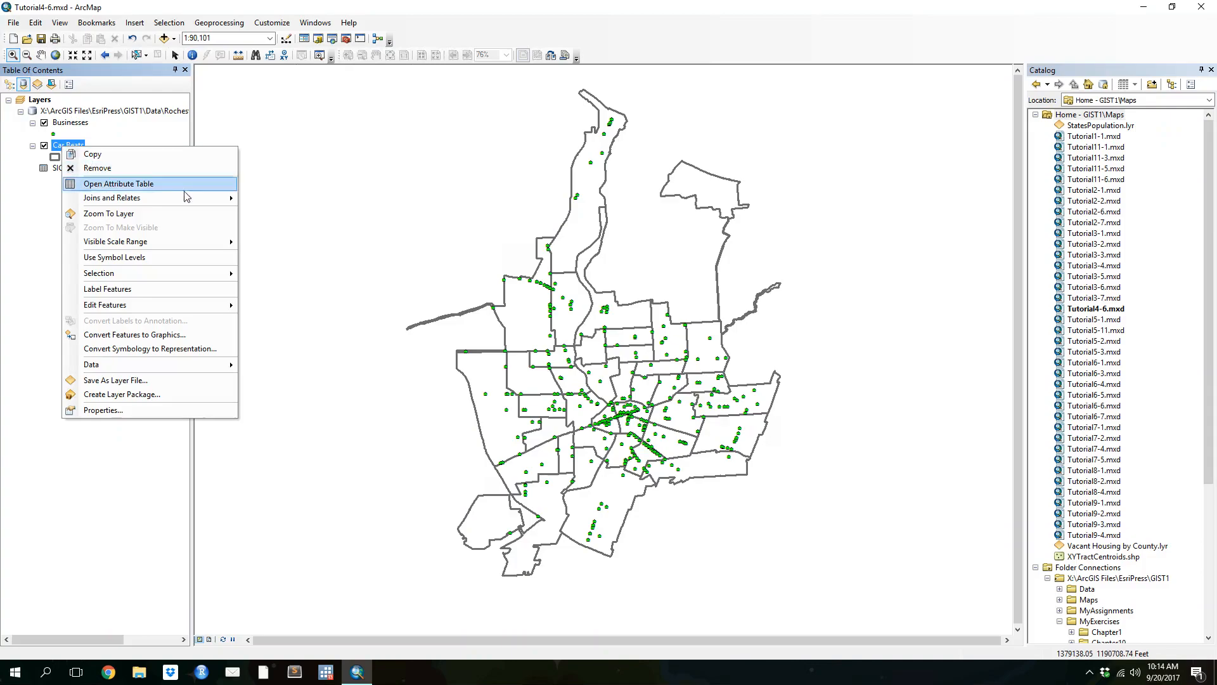
mouse_move(186, 200)
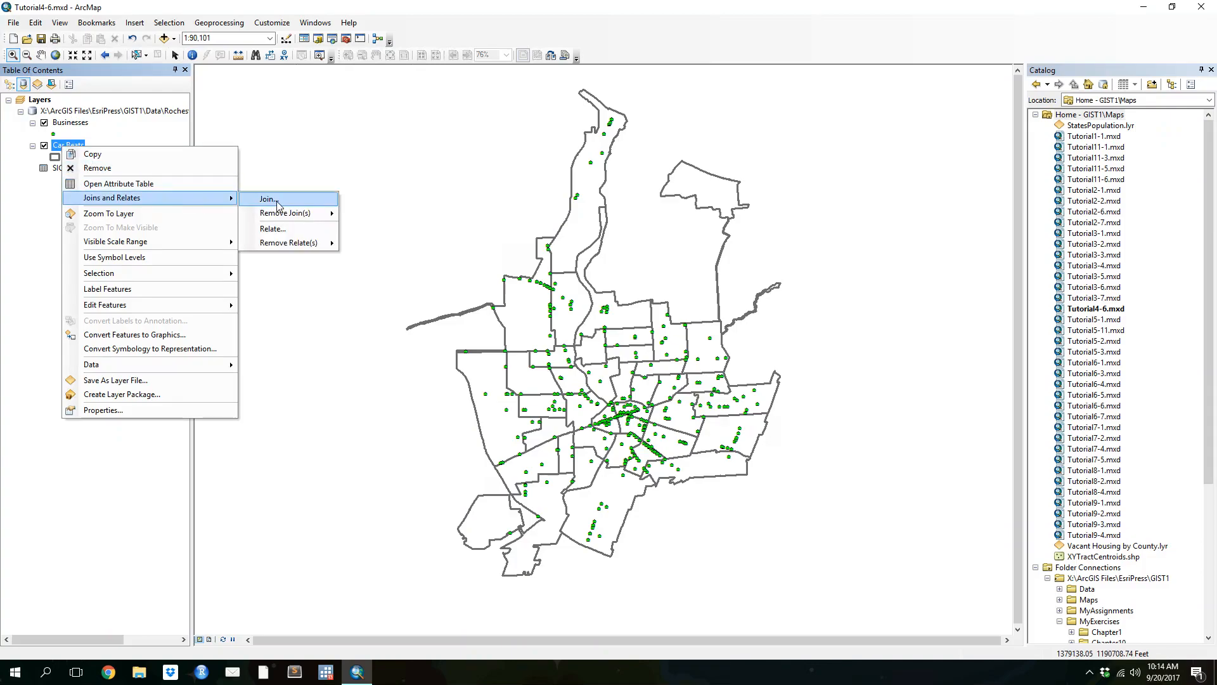
left_click(311, 200)
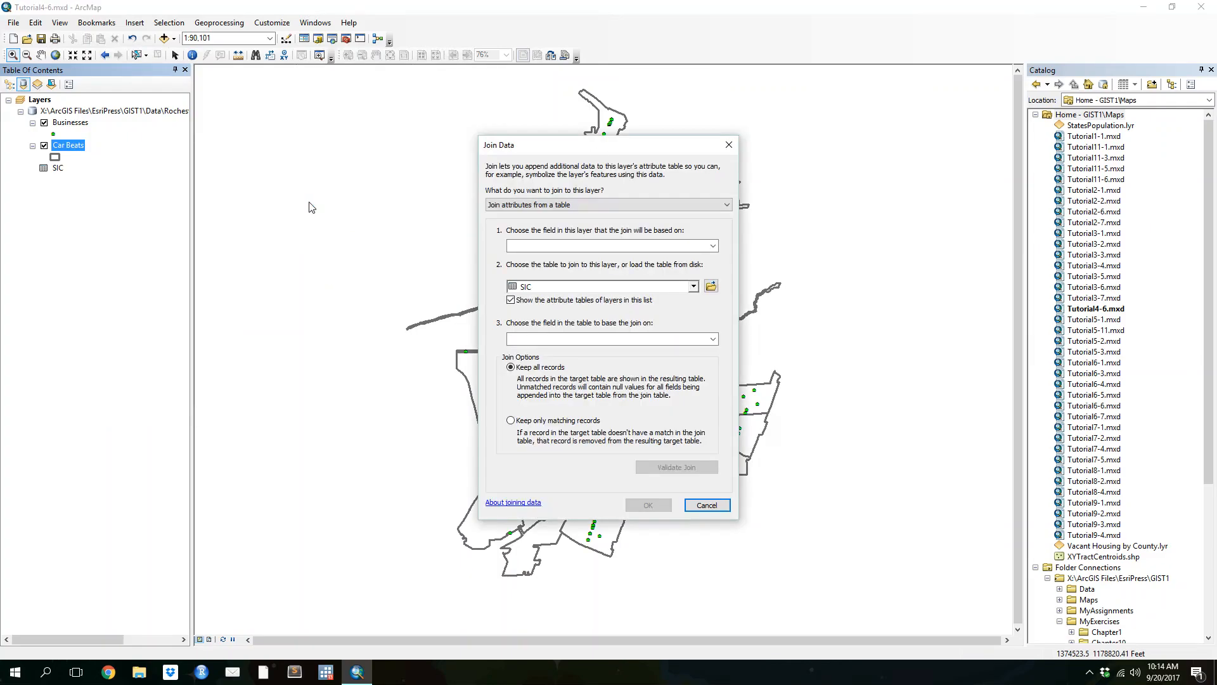
left_click(626, 204)
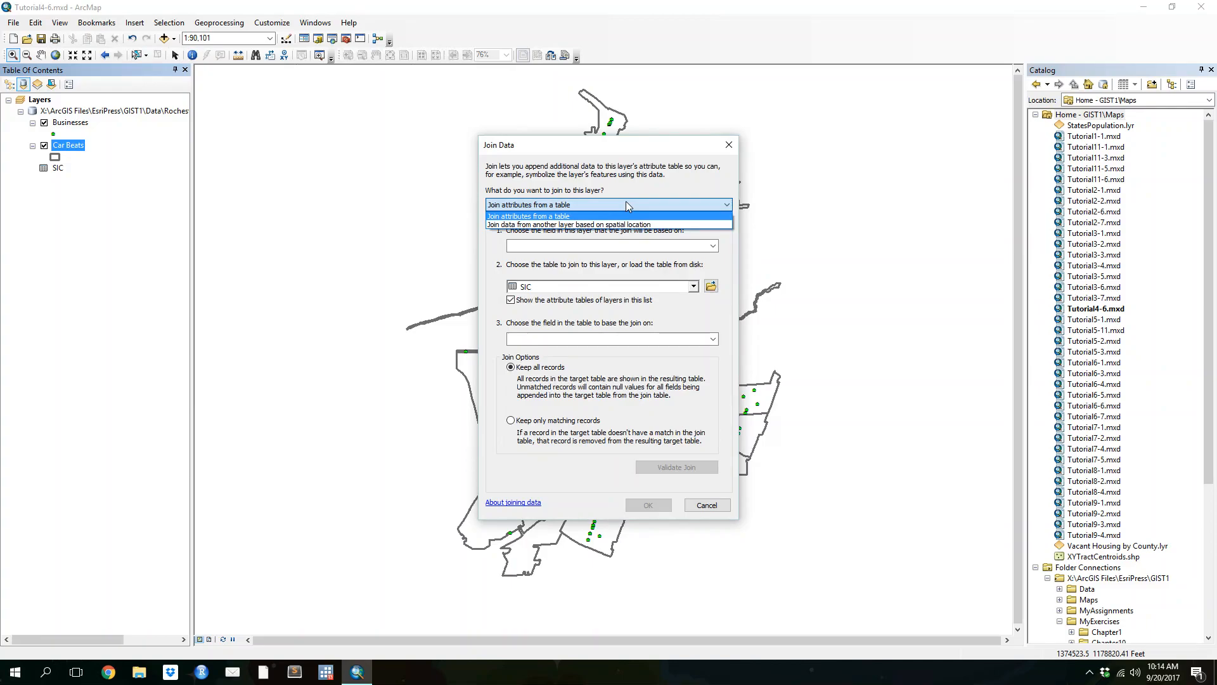
left_click(666, 225)
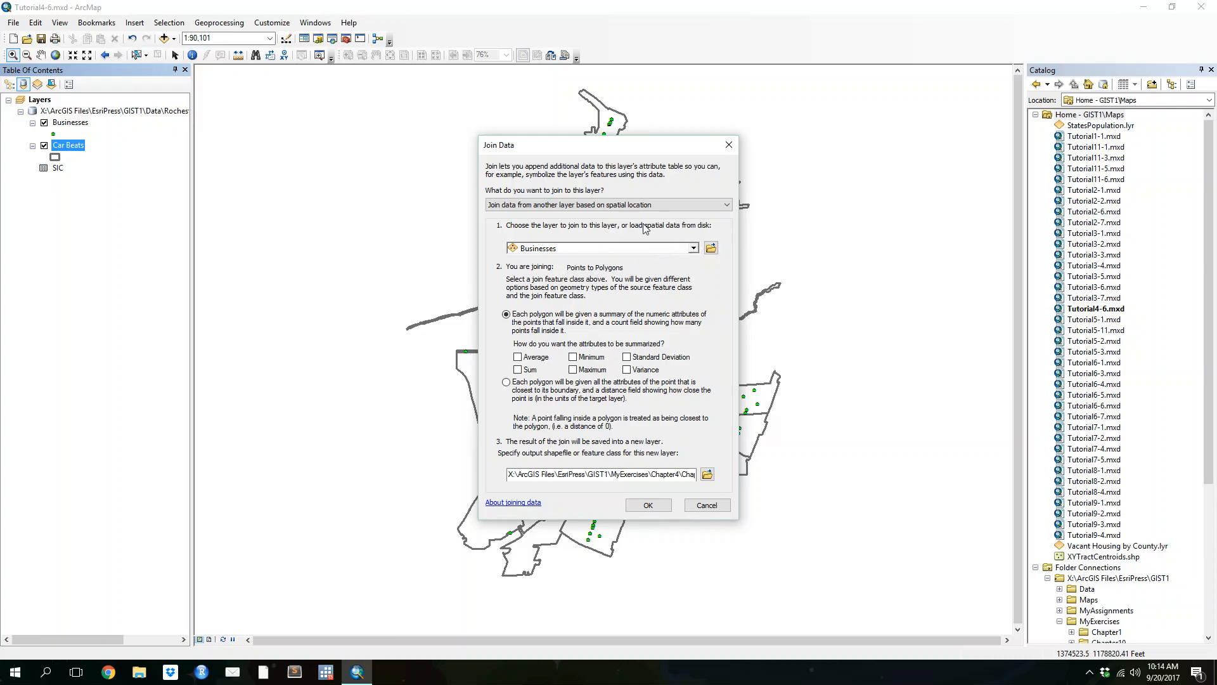
left_click(694, 249)
left_click(561, 260)
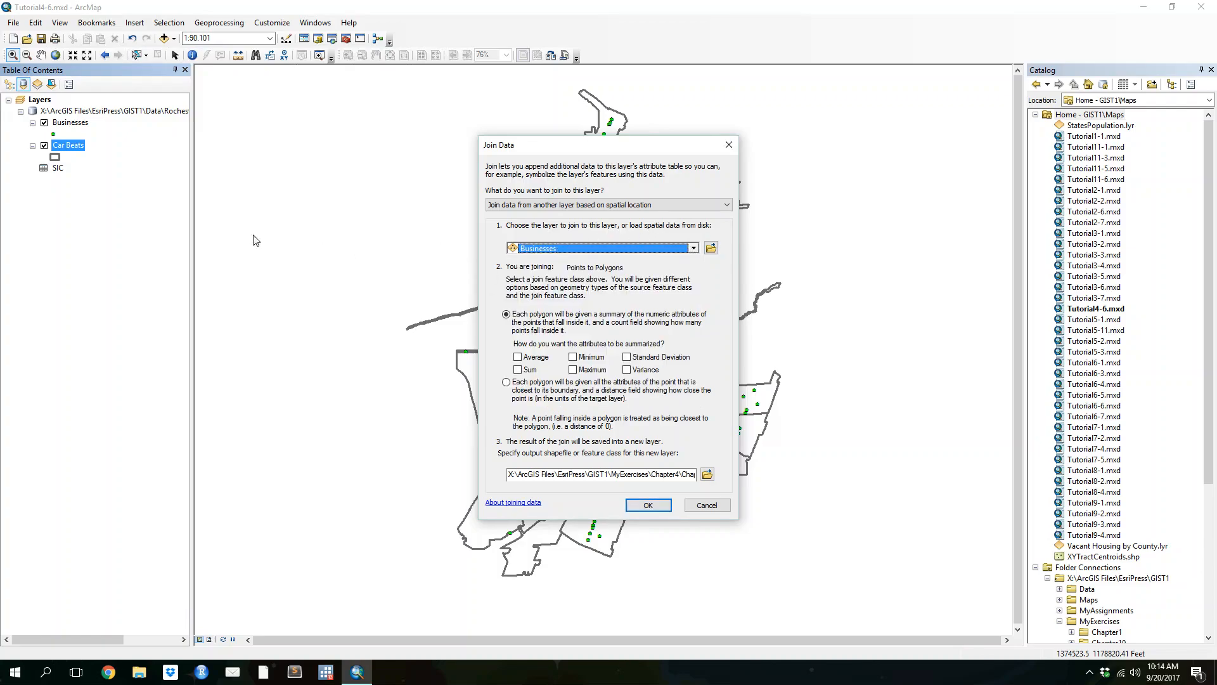
- Name the spatial join output Count_ in Chapter4-class.gdb and run the join
left_click(648, 249)
left_click(648, 251)
left_click(708, 474)
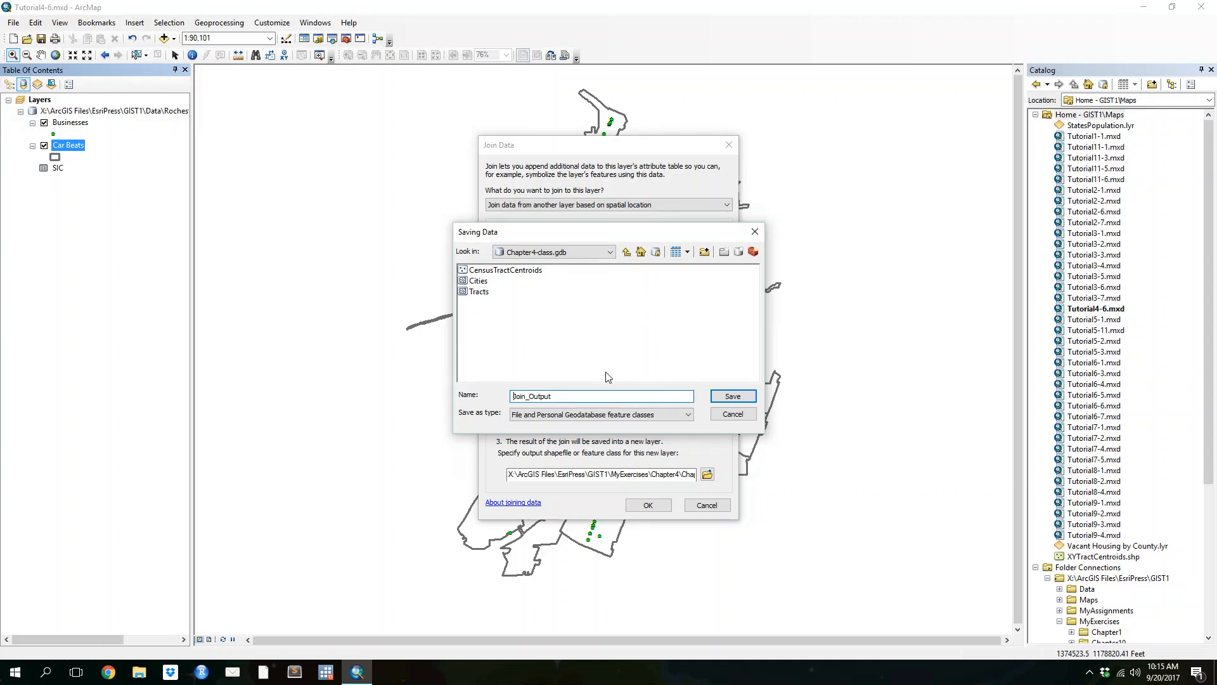
left_click_drag(565, 398, 513, 395)
type("Count_")
key("Return")
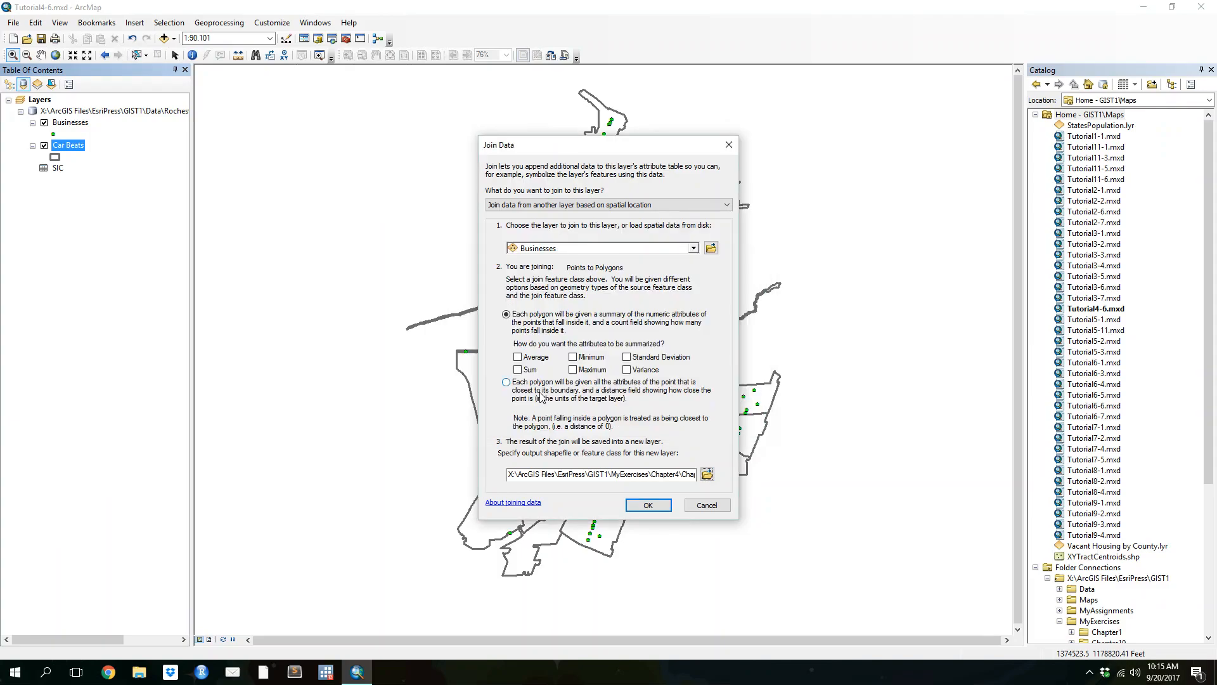
left_click(648, 505)
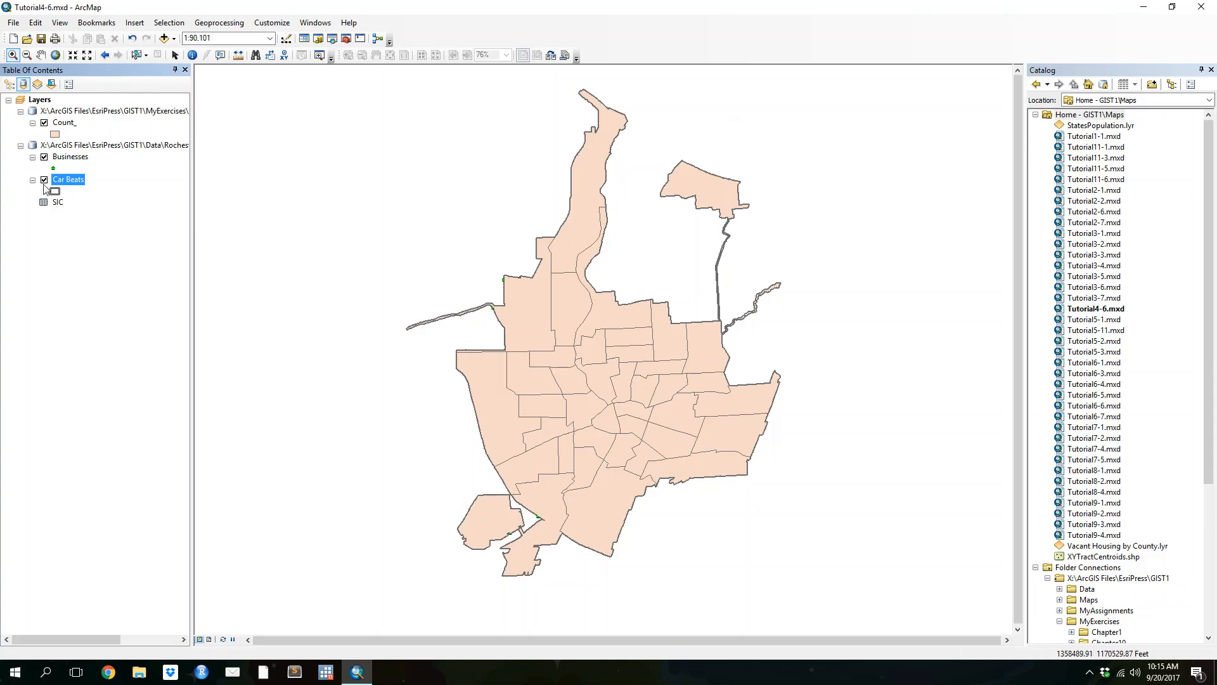
- Toggle the visibility of the Count_ layer to compare it with the layers beneath, leaving it switched on
left_click(45, 123)
left_click(45, 123)
left_click(44, 123)
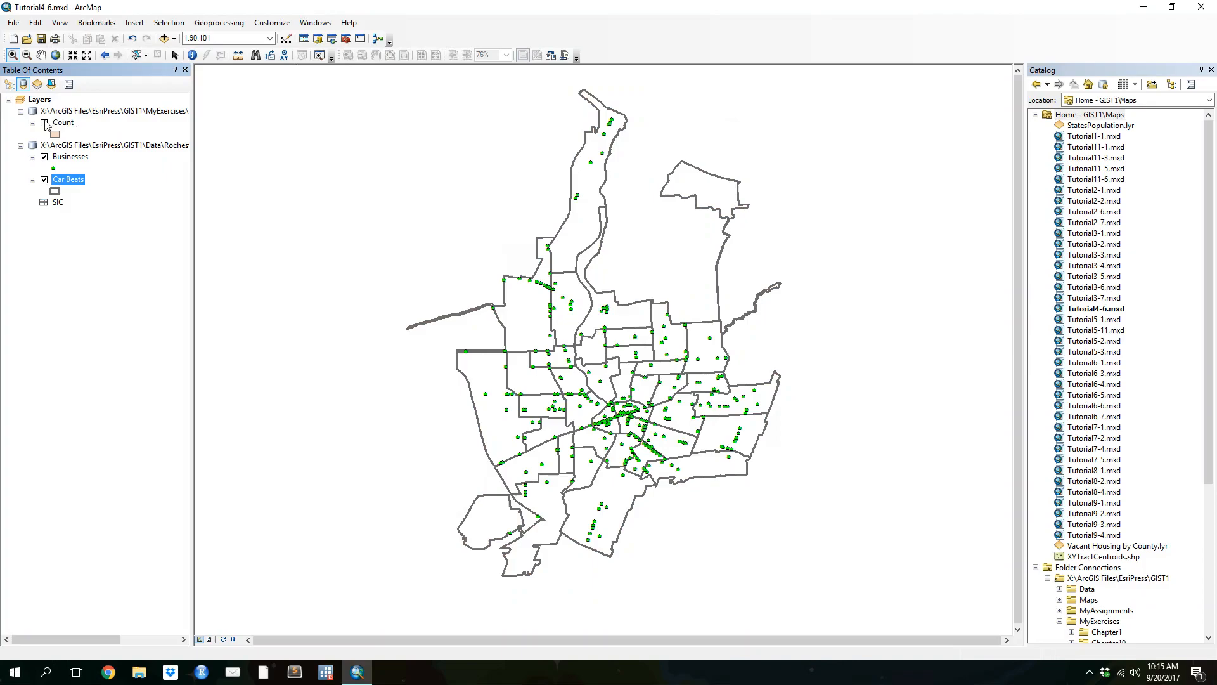
left_click(45, 123)
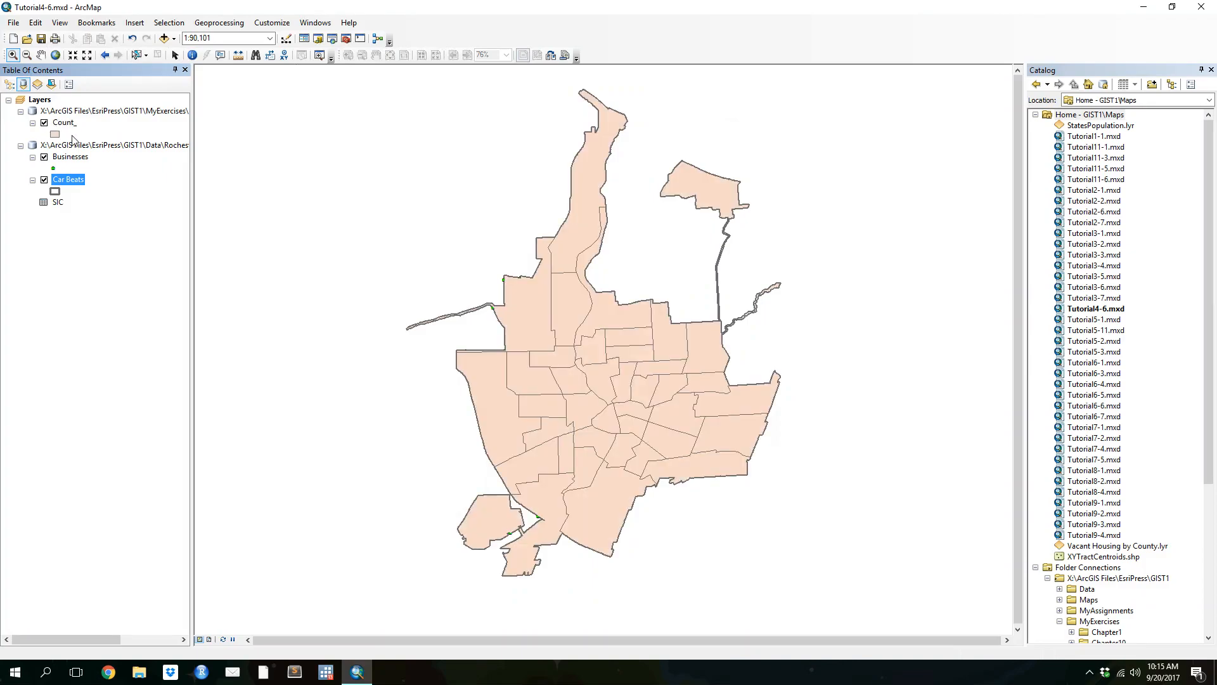
right_click(57, 127)
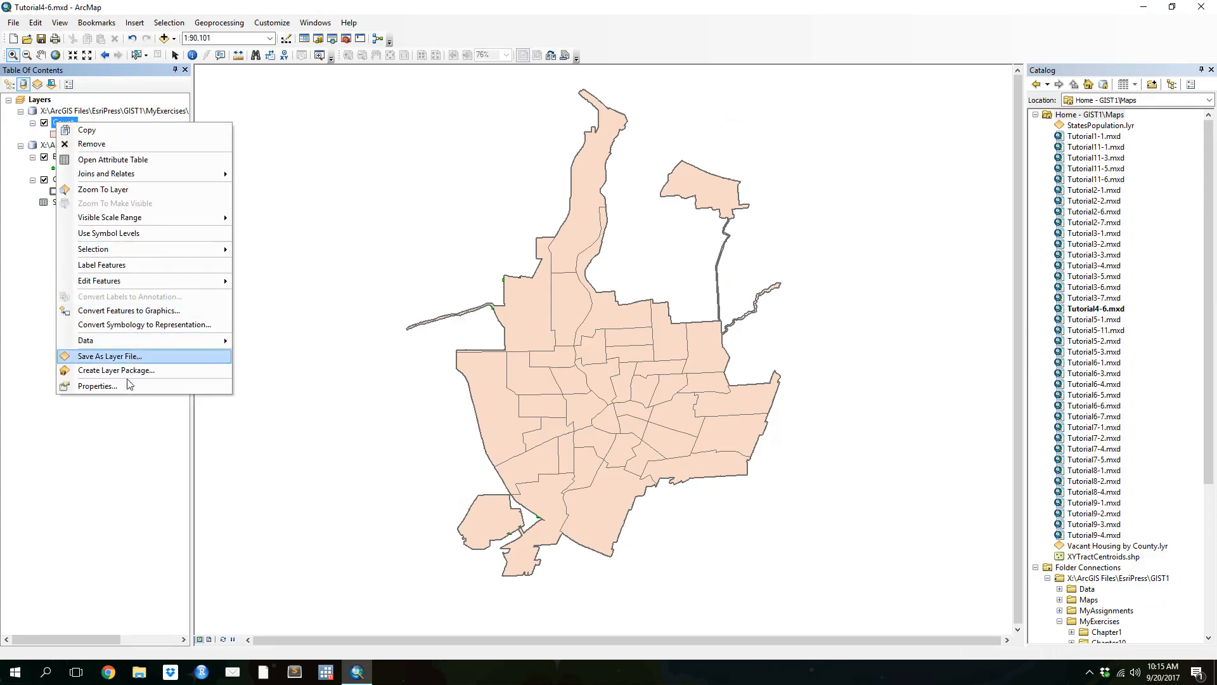
left_click(126, 387)
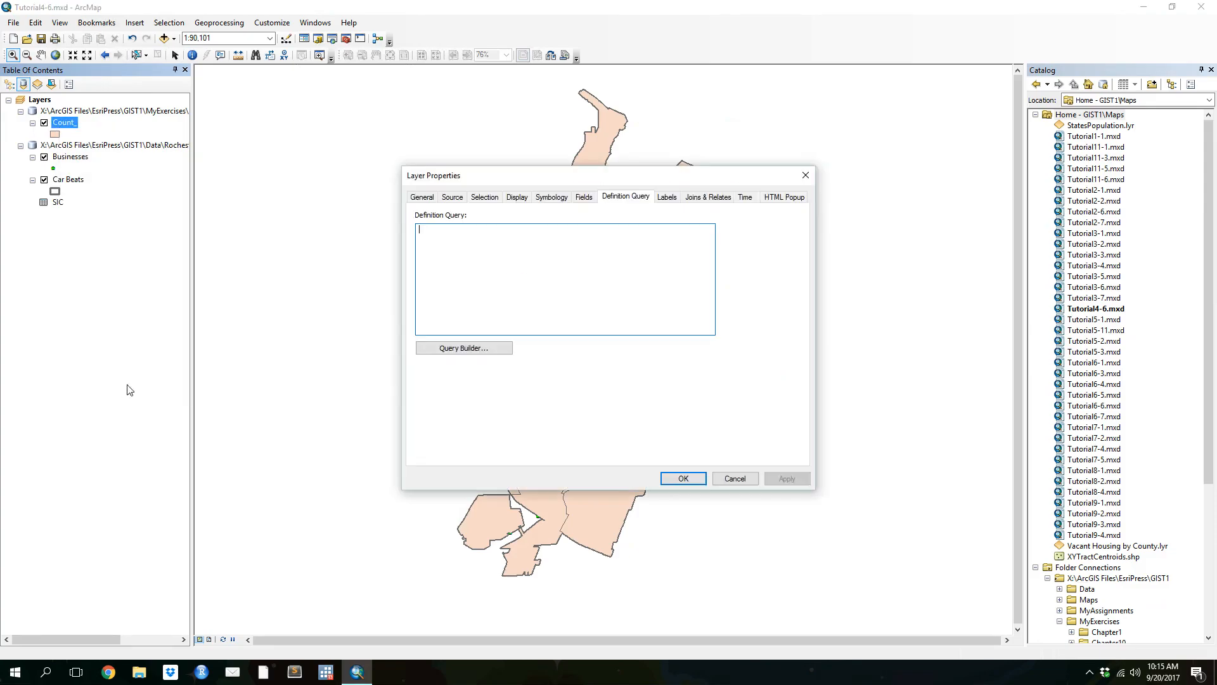
left_click(543, 199)
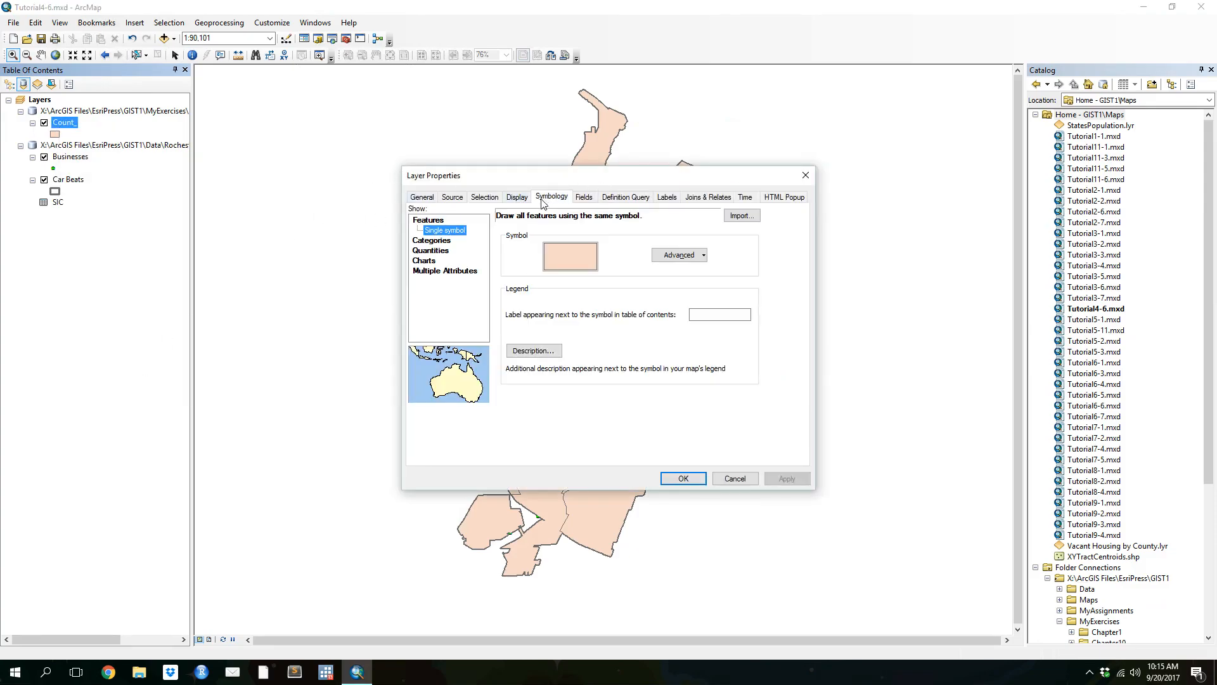
left_click(431, 250)
left_click(599, 241)
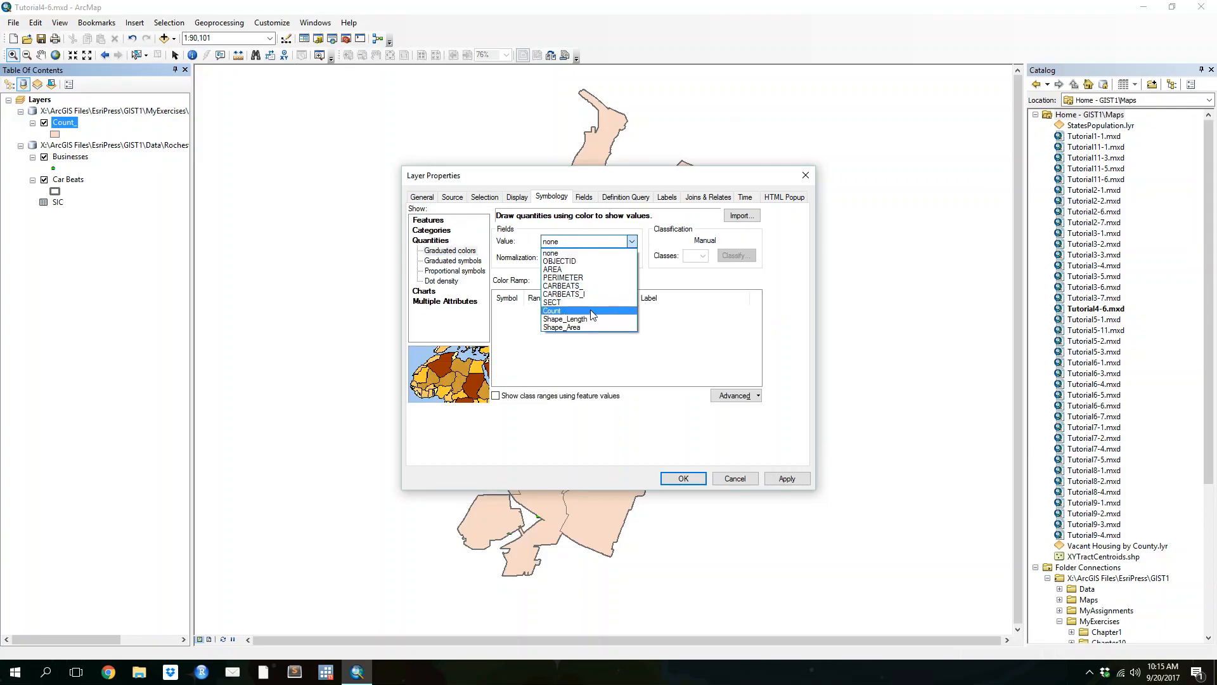
left_click(740, 483)
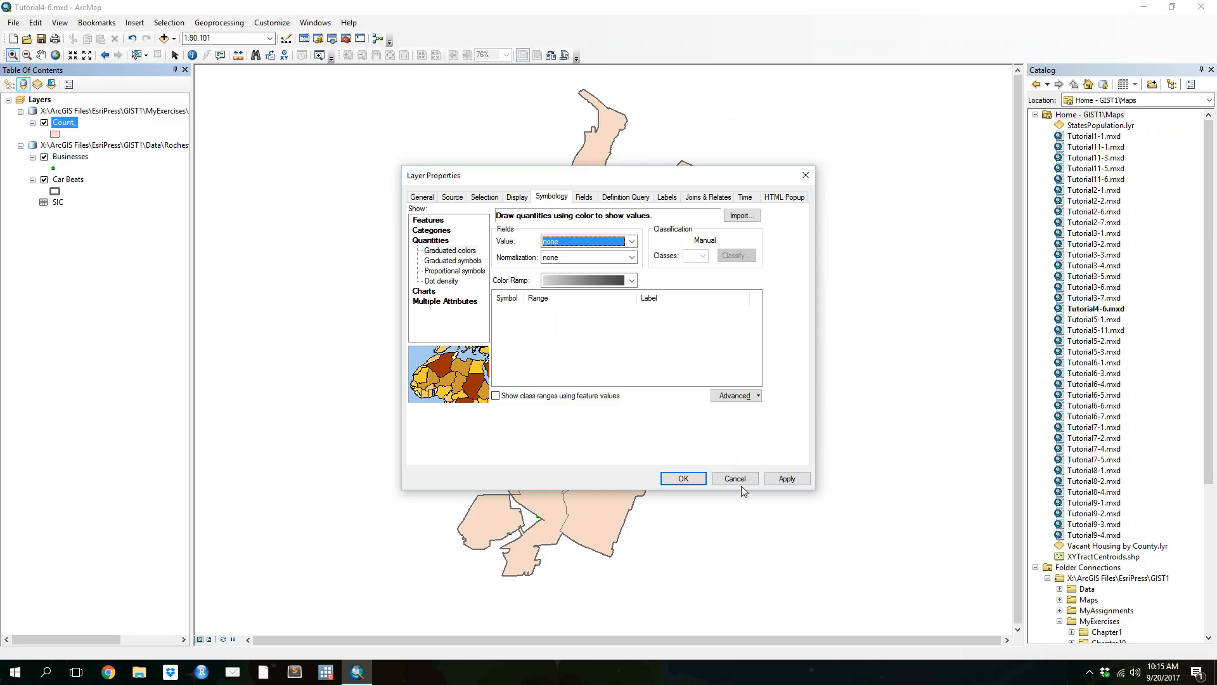
left_click(740, 481)
- Open the attribute table of the Count_ layer, examine its Count_ field, and close the table
right_click(62, 122)
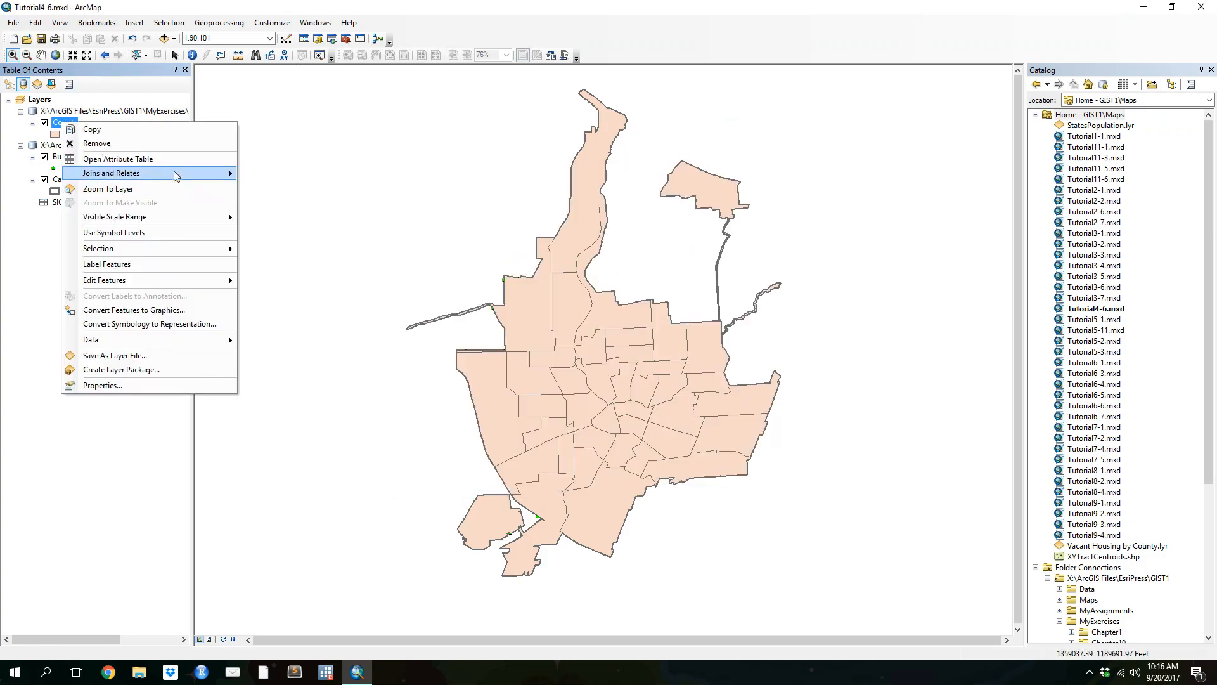
left_click(159, 159)
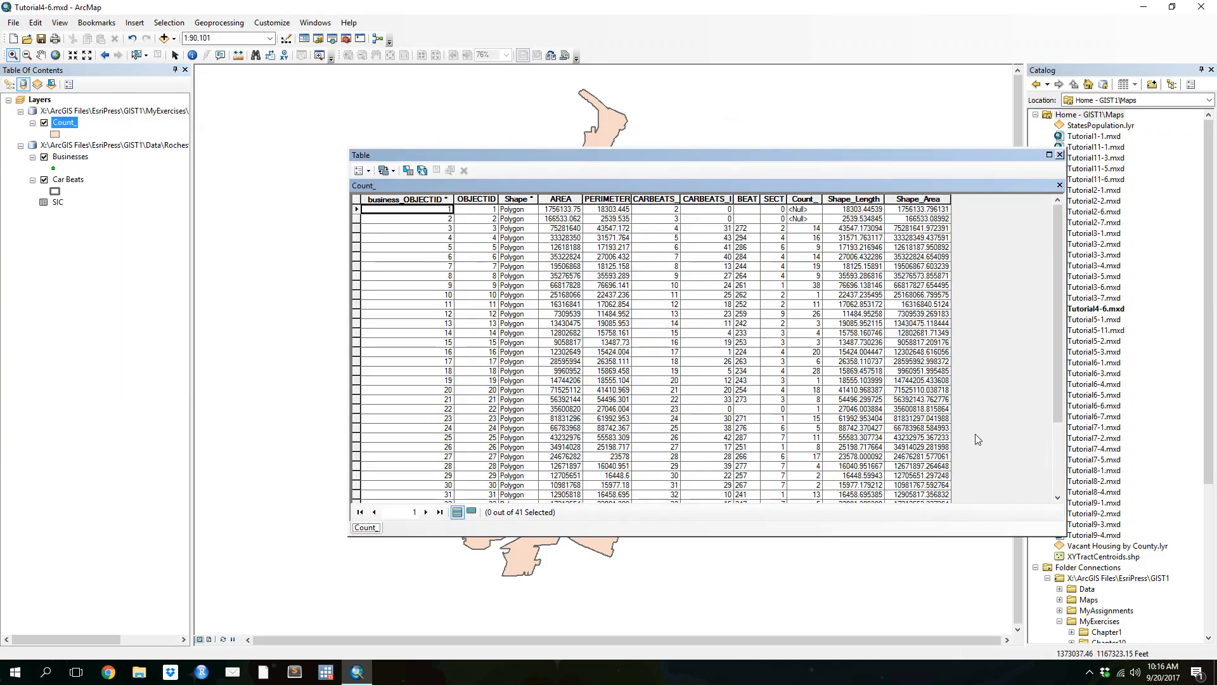
left_click(802, 199)
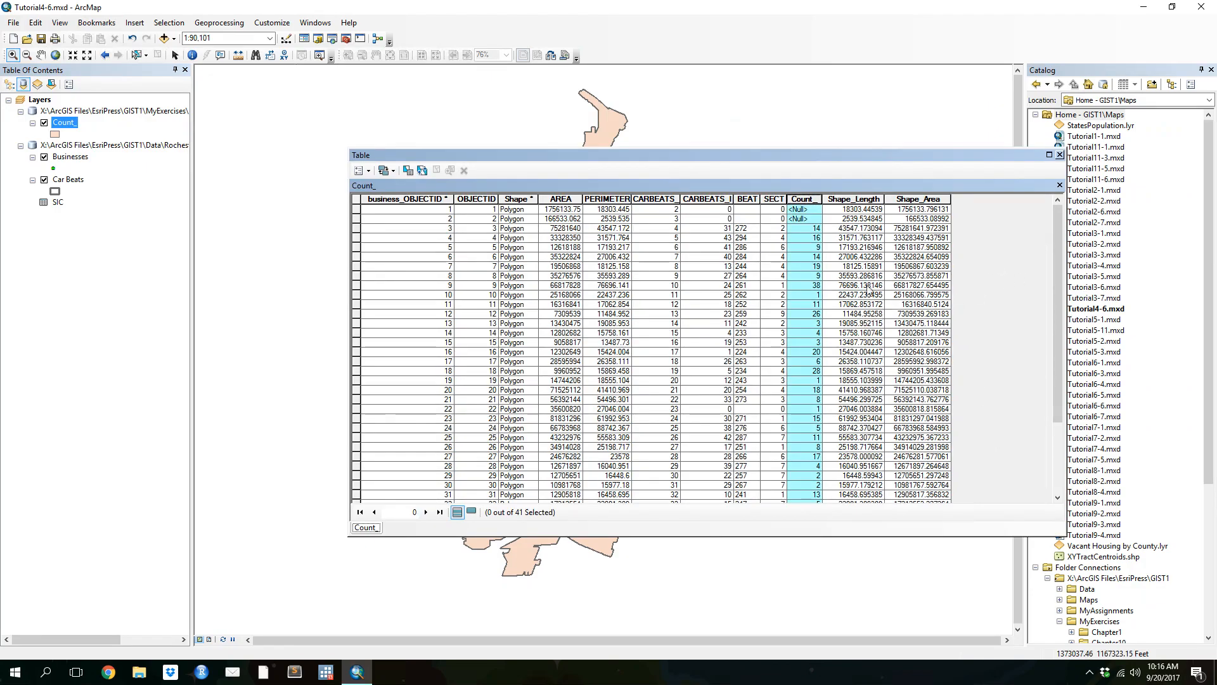
left_click_drag(1059, 240, 1054, 195)
left_click(1059, 154)
- Symbolize the Count_ layer with graduated colors based on the Count_ field
right_click(56, 122)
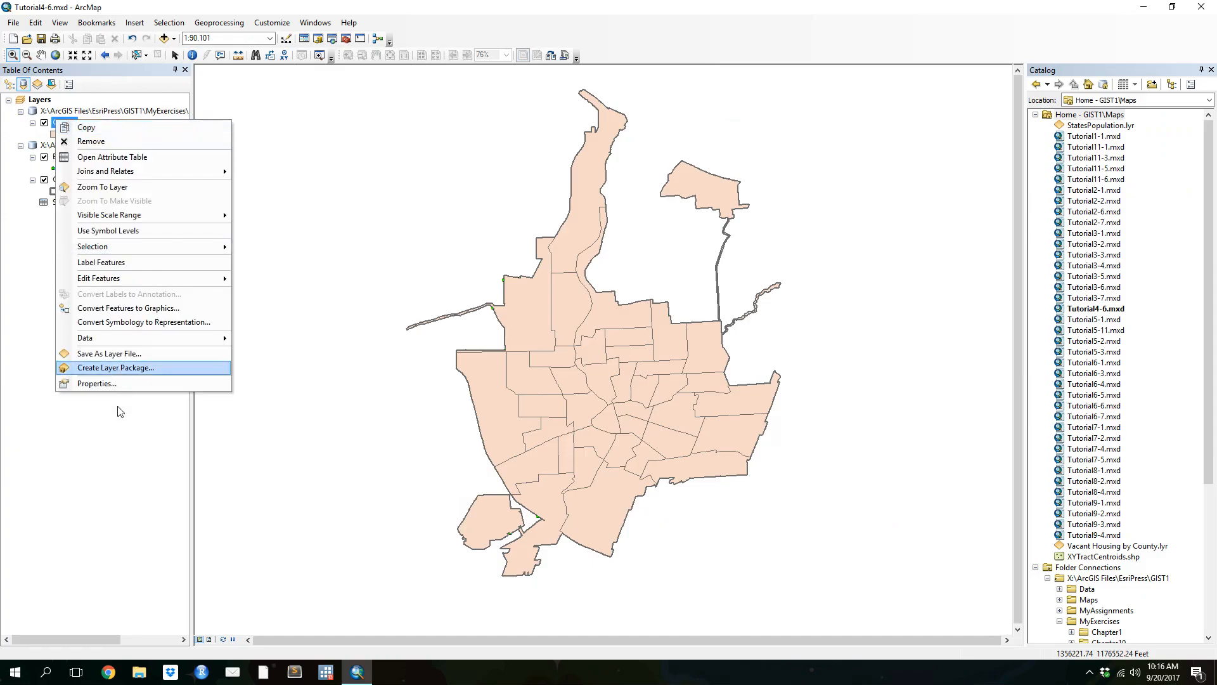
left_click(97, 384)
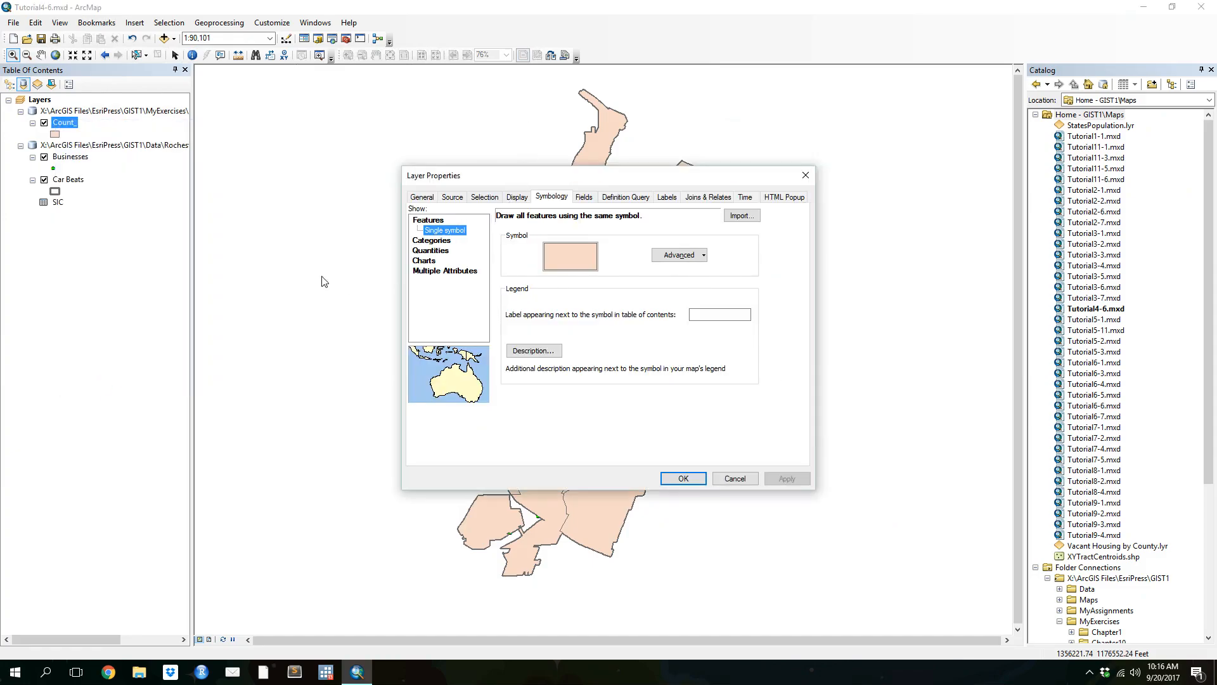
left_click(425, 251)
left_click(587, 241)
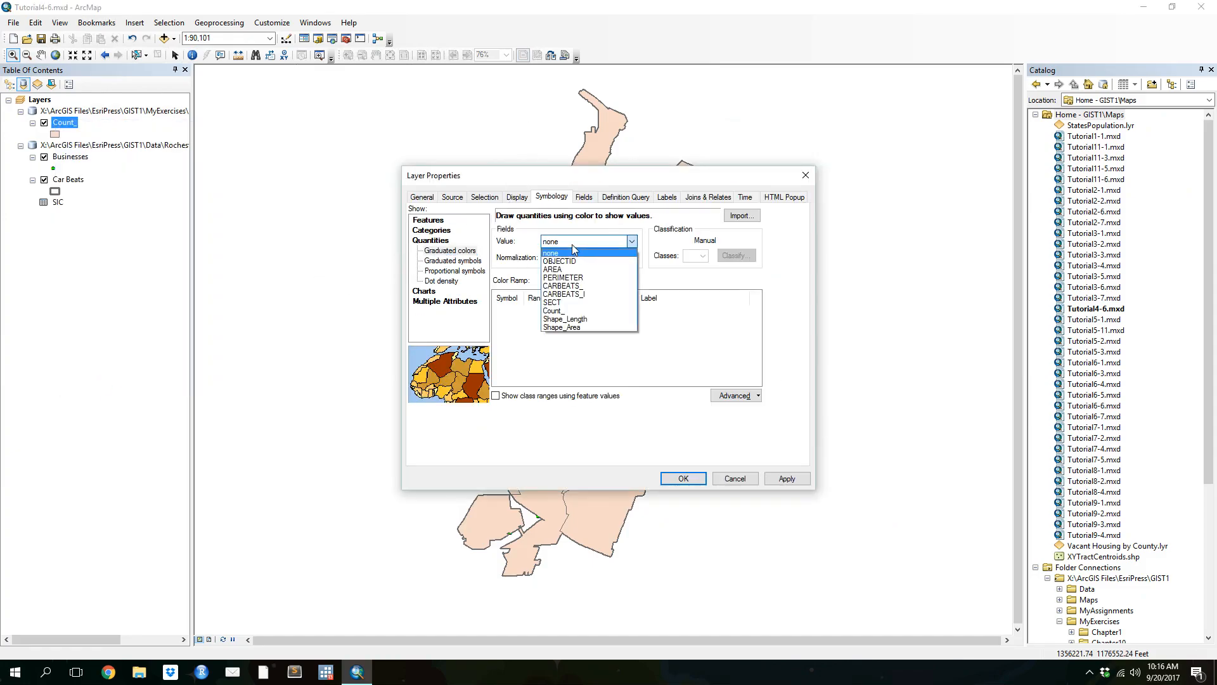
left_click(553, 310)
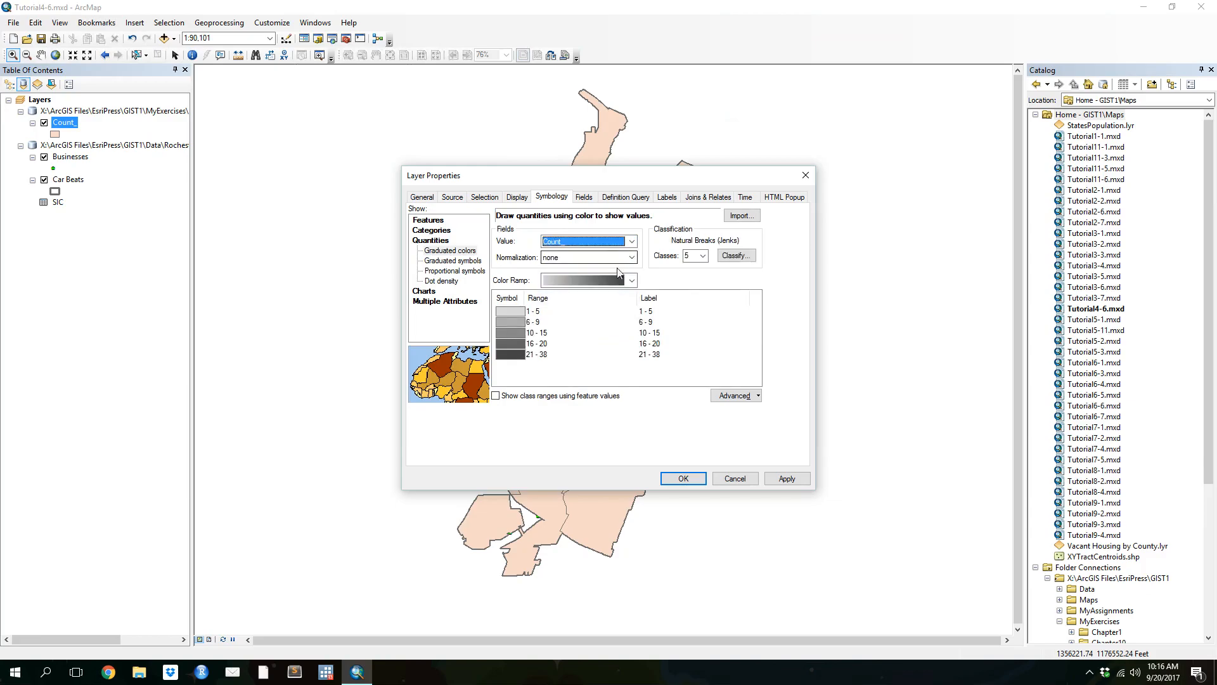
- Classify the Count_ layer's values by the Quantile method and apply a light-to-dark orange color ramp
left_click(736, 255)
left_click(513, 210)
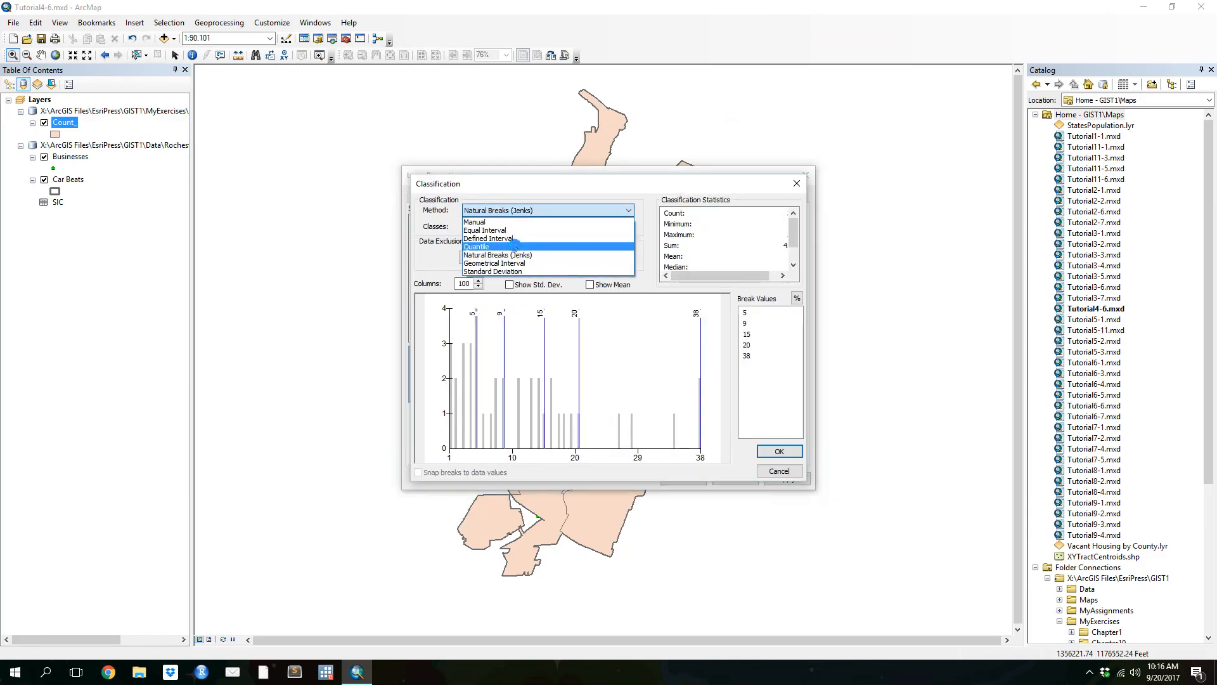
left_click(517, 251)
left_click(779, 450)
left_click(607, 283)
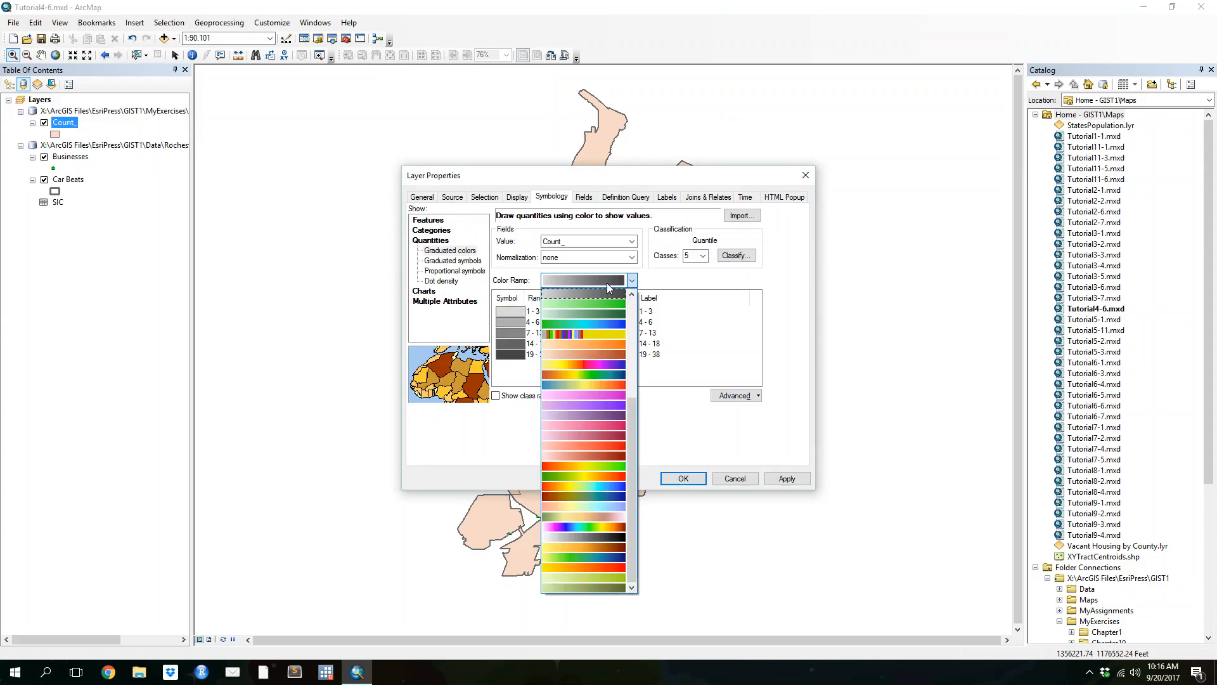
left_click(597, 349)
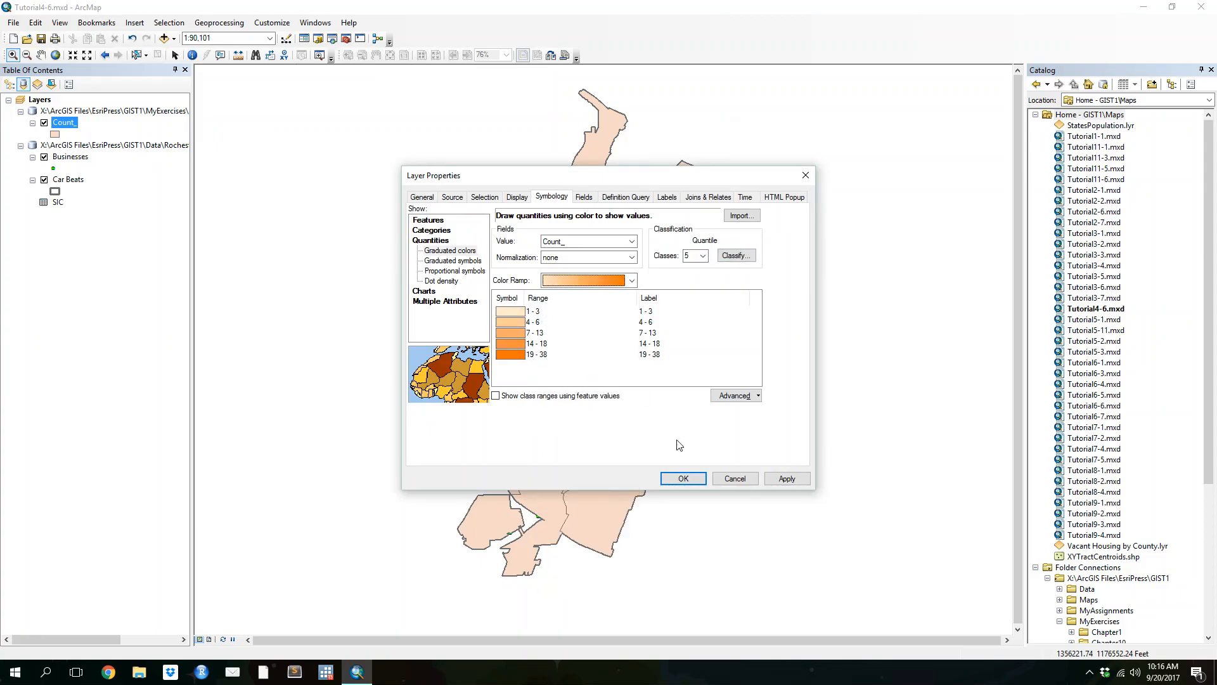
left_click(680, 480)
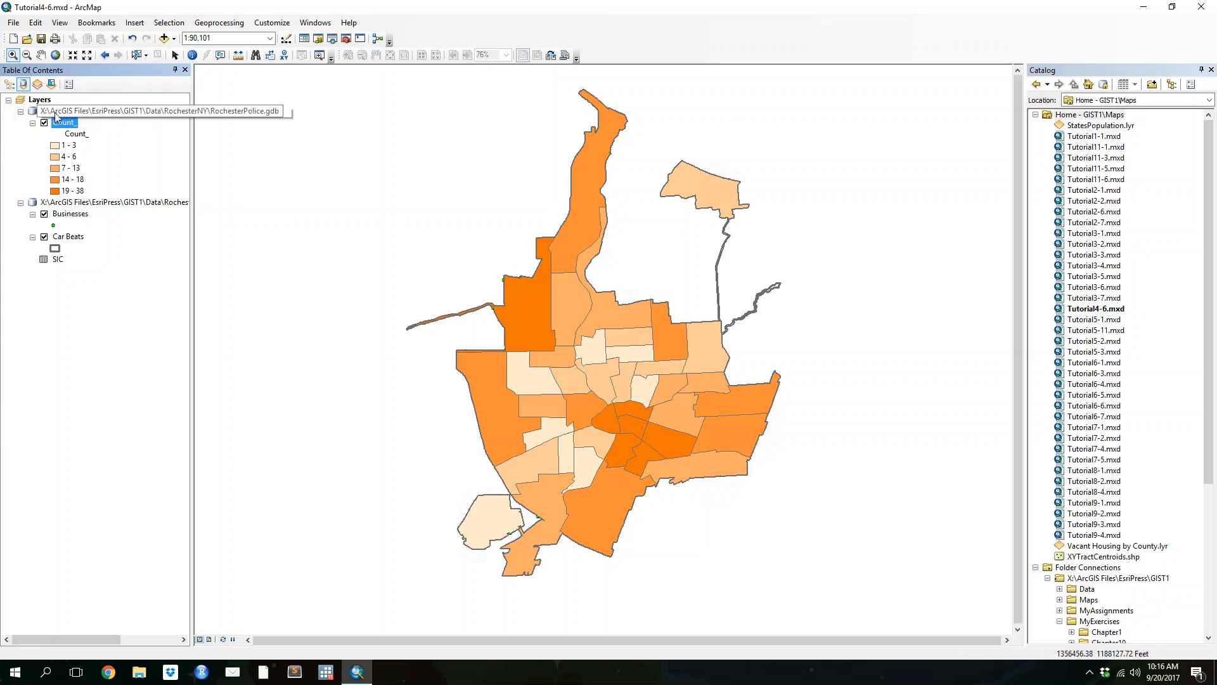
- Turn on feature labels for the Count_ layer in its layer properties
right_click(62, 123)
left_click(104, 382)
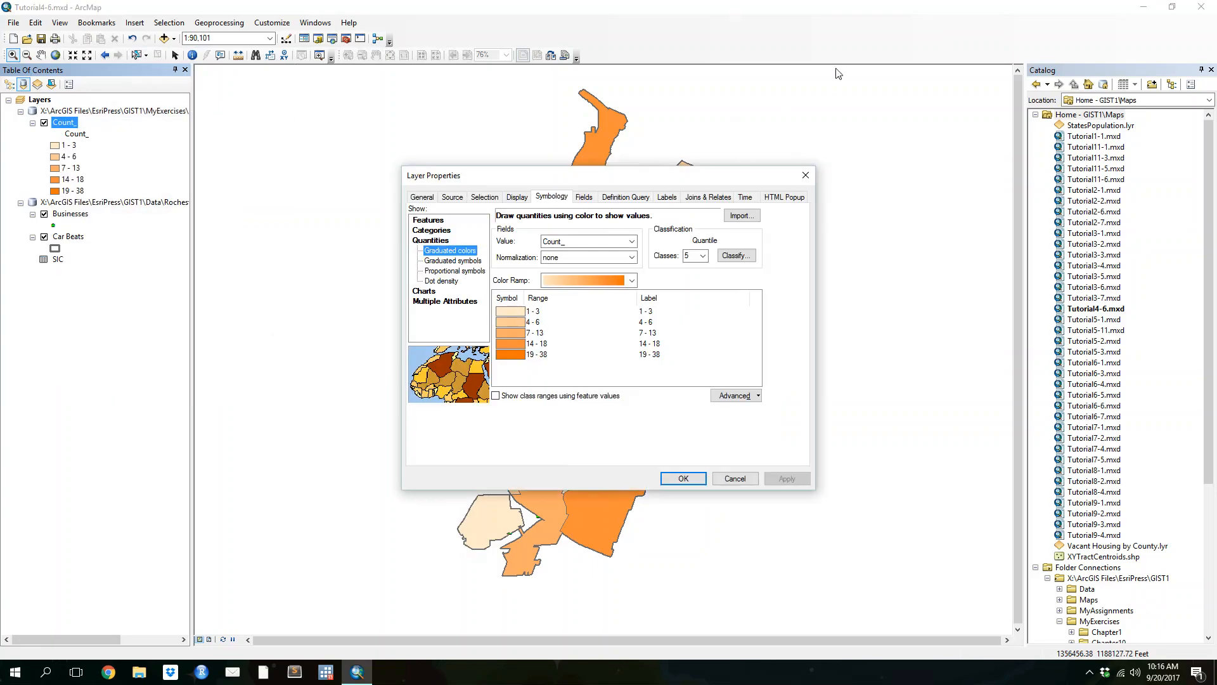
left_click(662, 199)
left_click(427, 217)
- Add a halo mask of size 2 to the Count_ layer's label text and apply the label settings
left_click(675, 355)
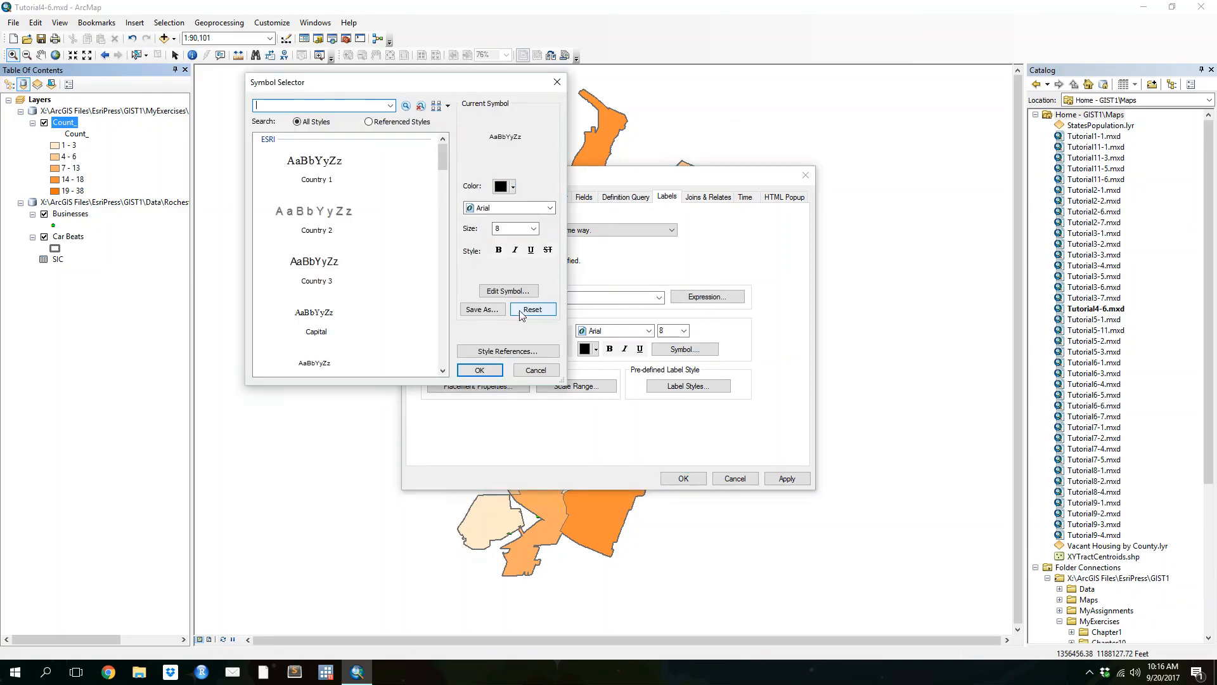
left_click(501, 291)
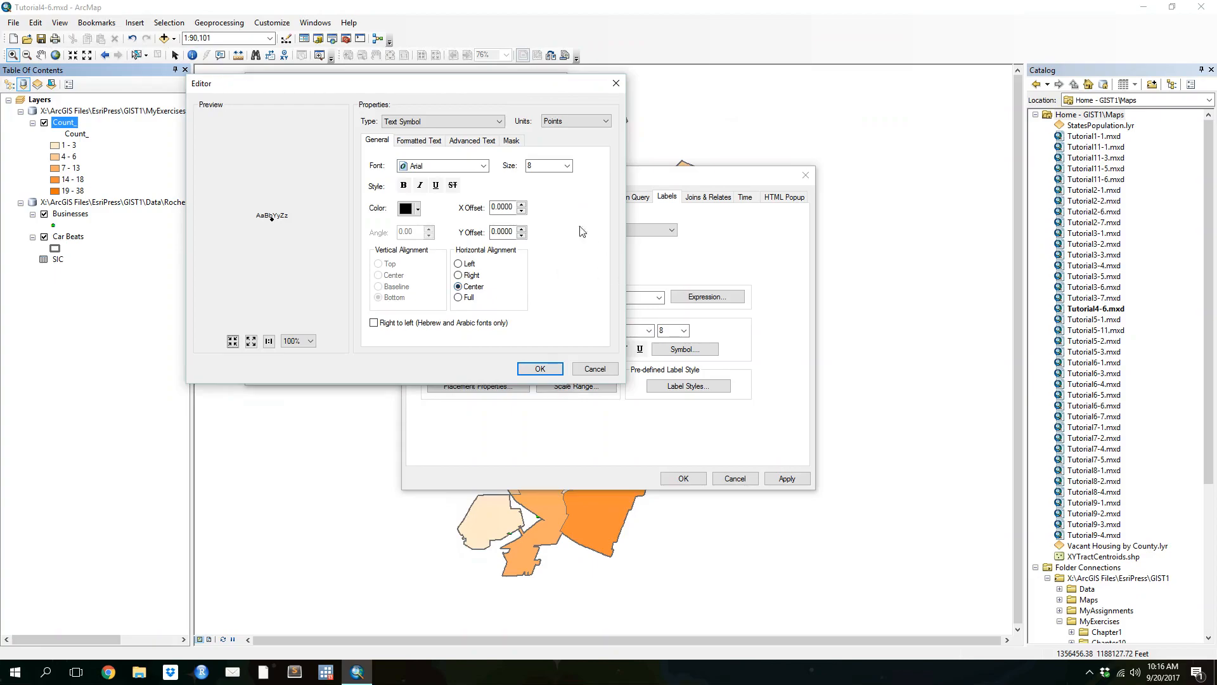
left_click(511, 140)
left_click(378, 196)
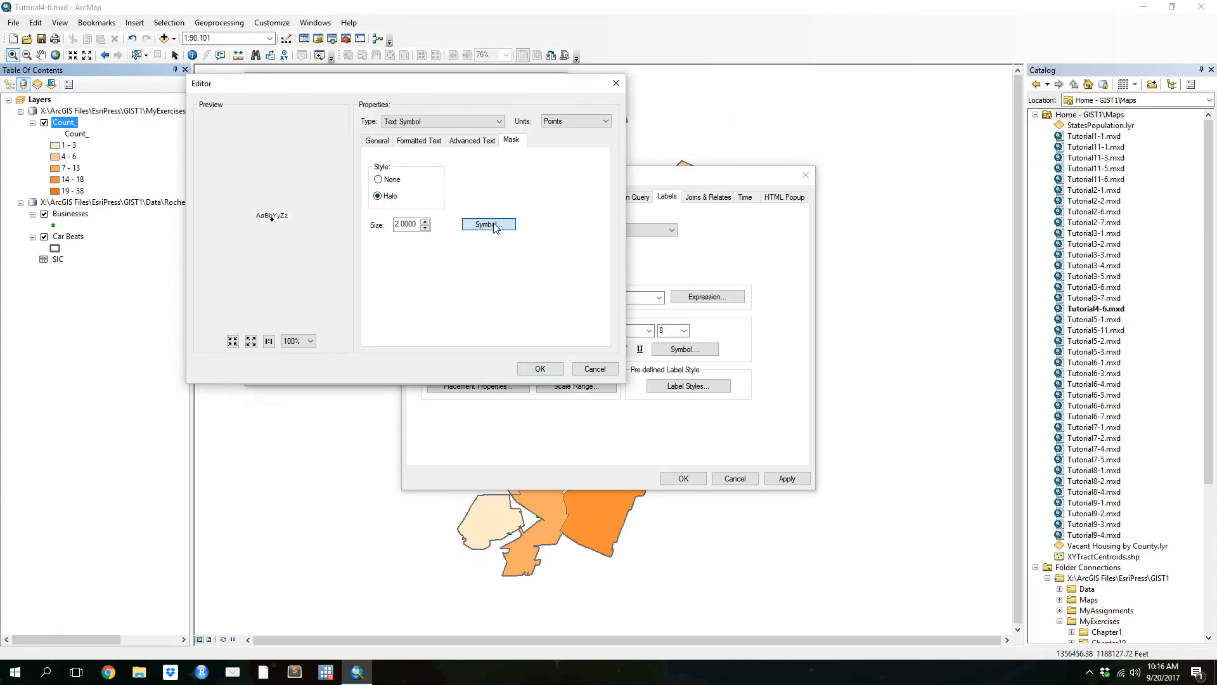
left_click(493, 226)
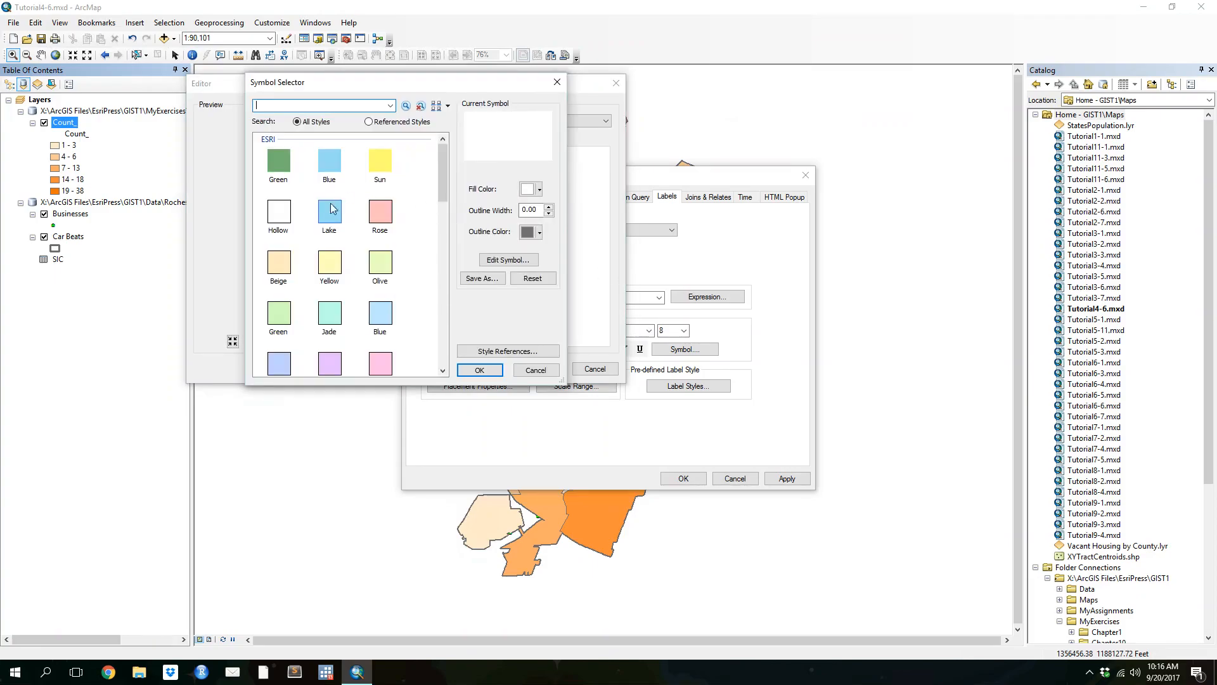
left_click(480, 370)
left_click(539, 369)
left_click(480, 370)
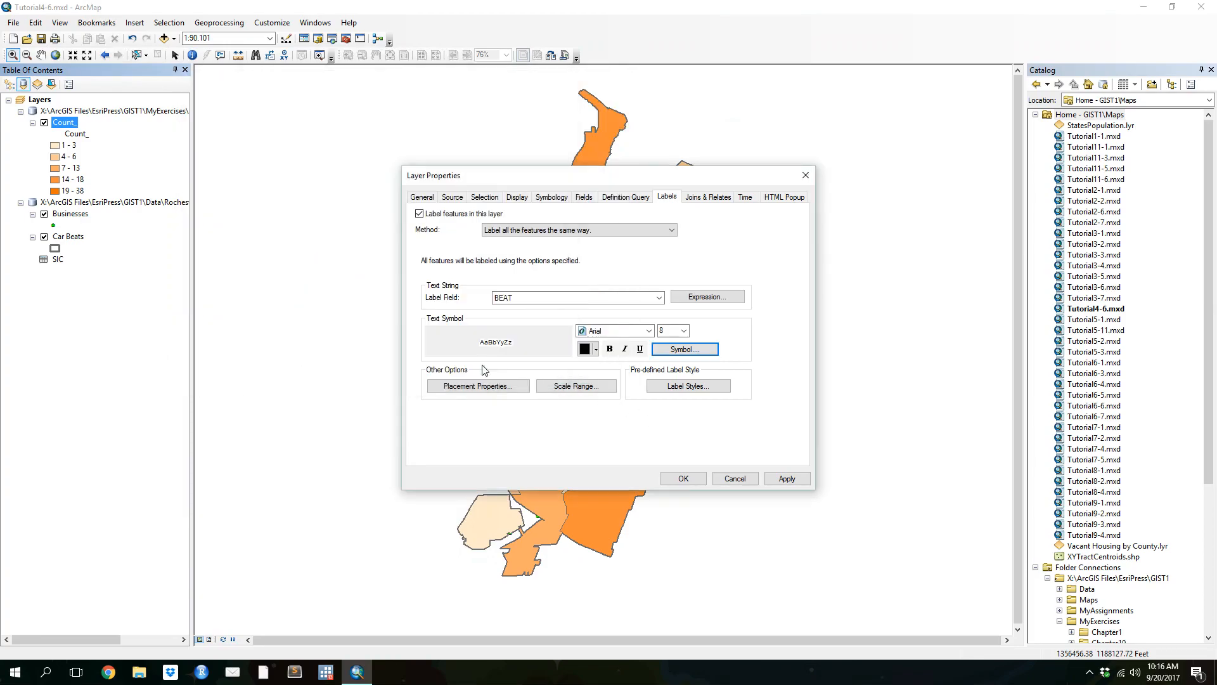
left_click(683, 478)
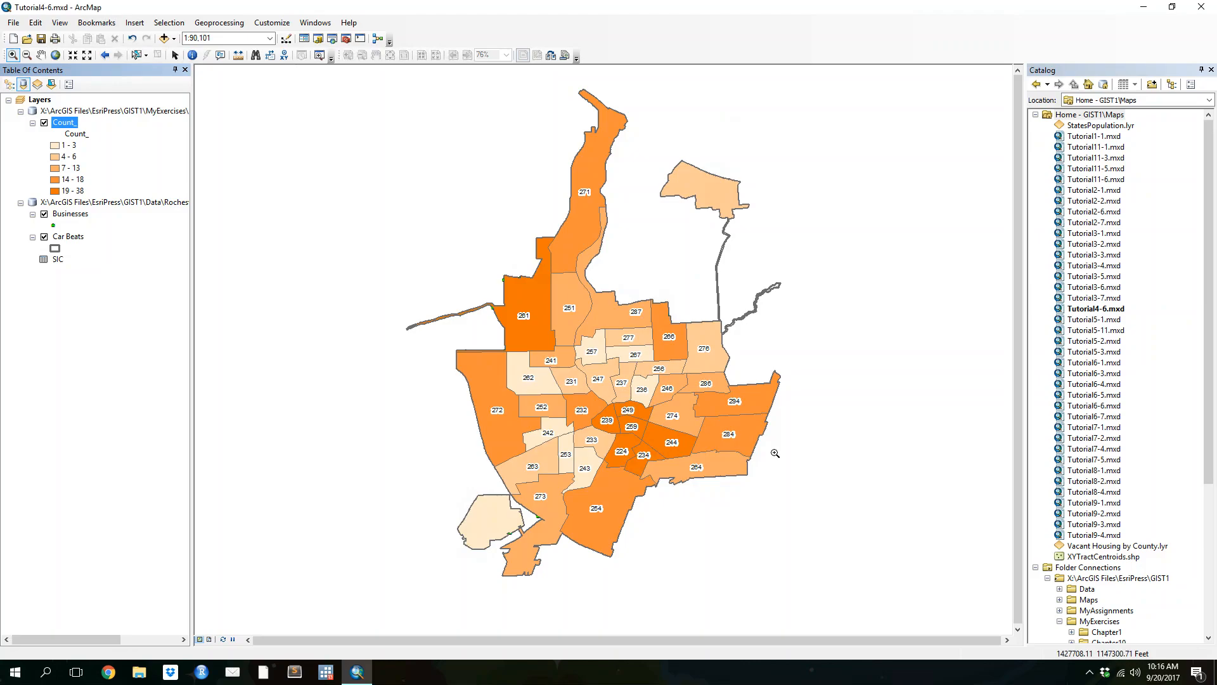
- Hide and show the Count_ layer twice to compare its shaded beats with the Businesses points, leaving it visible
left_click(43, 124)
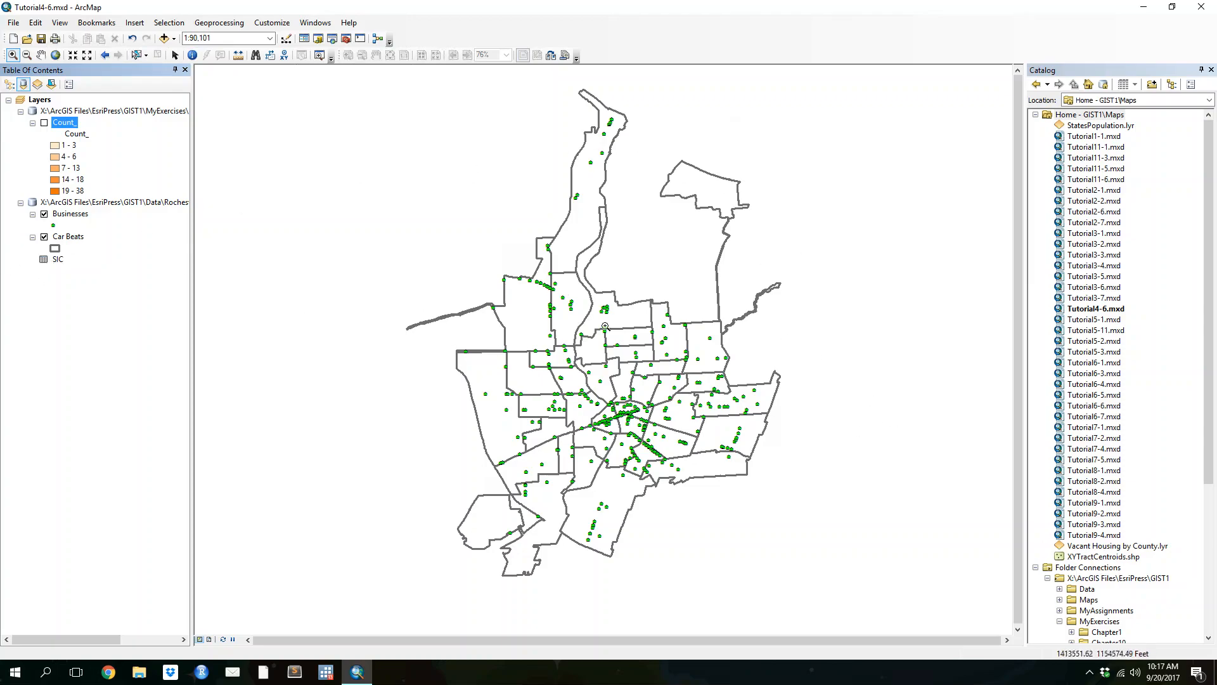
left_click(44, 123)
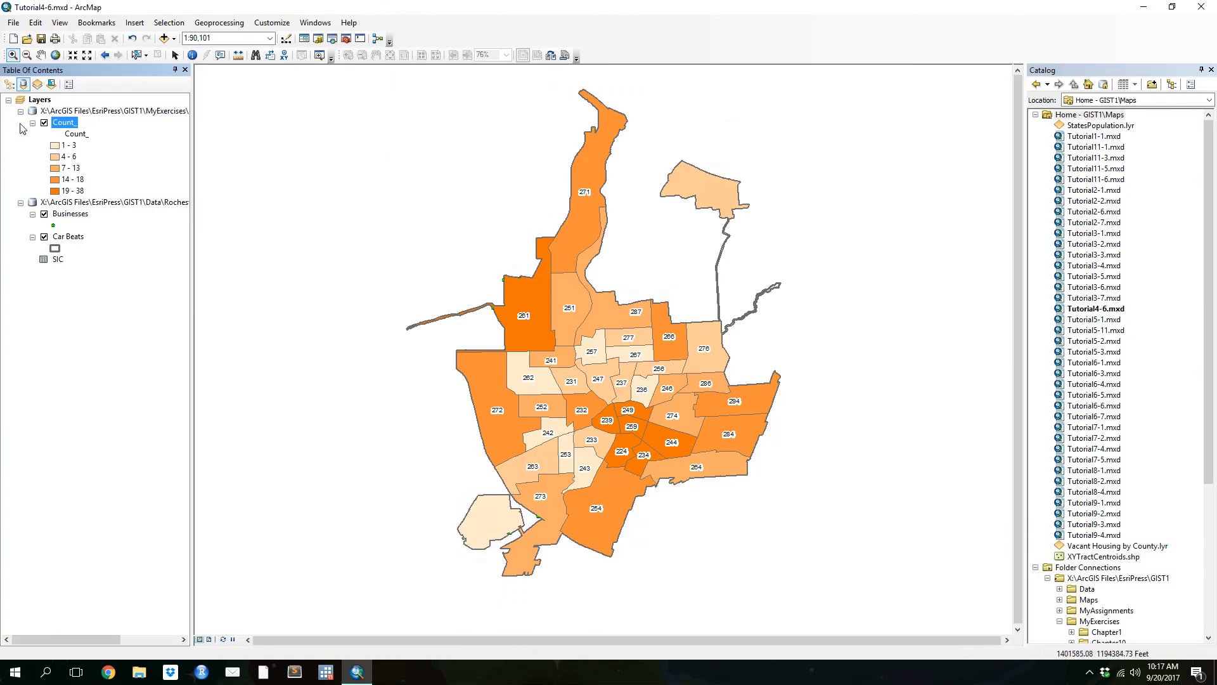
left_click(44, 123)
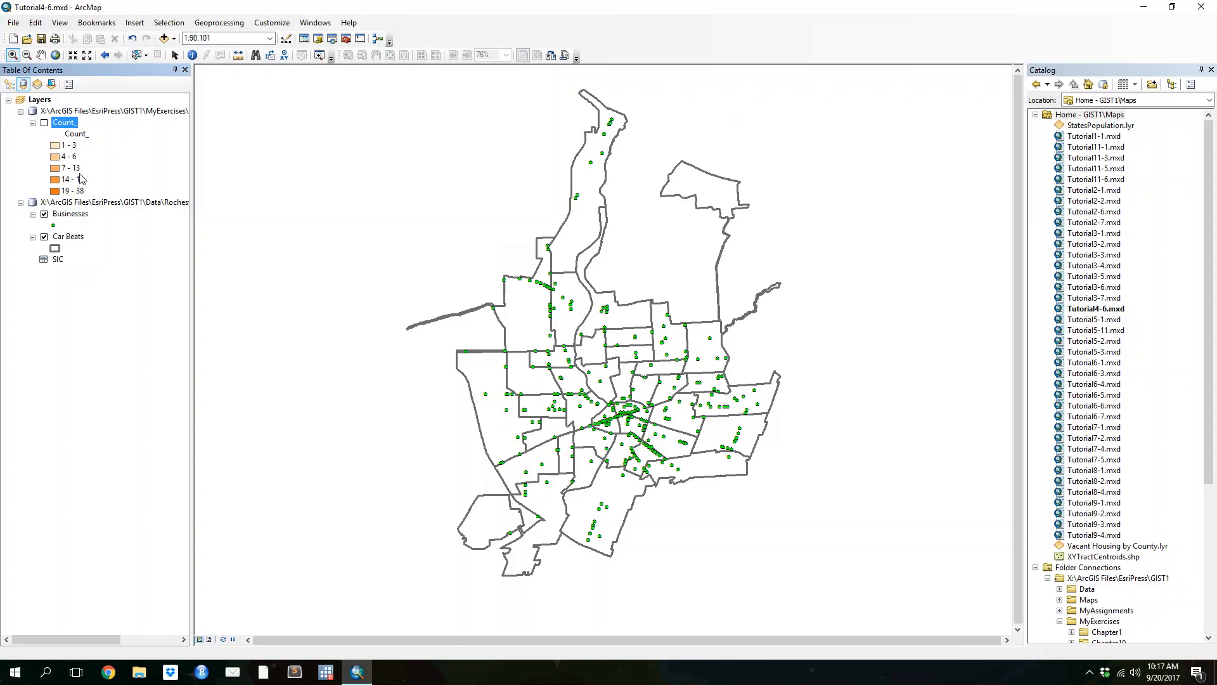
left_click(43, 123)
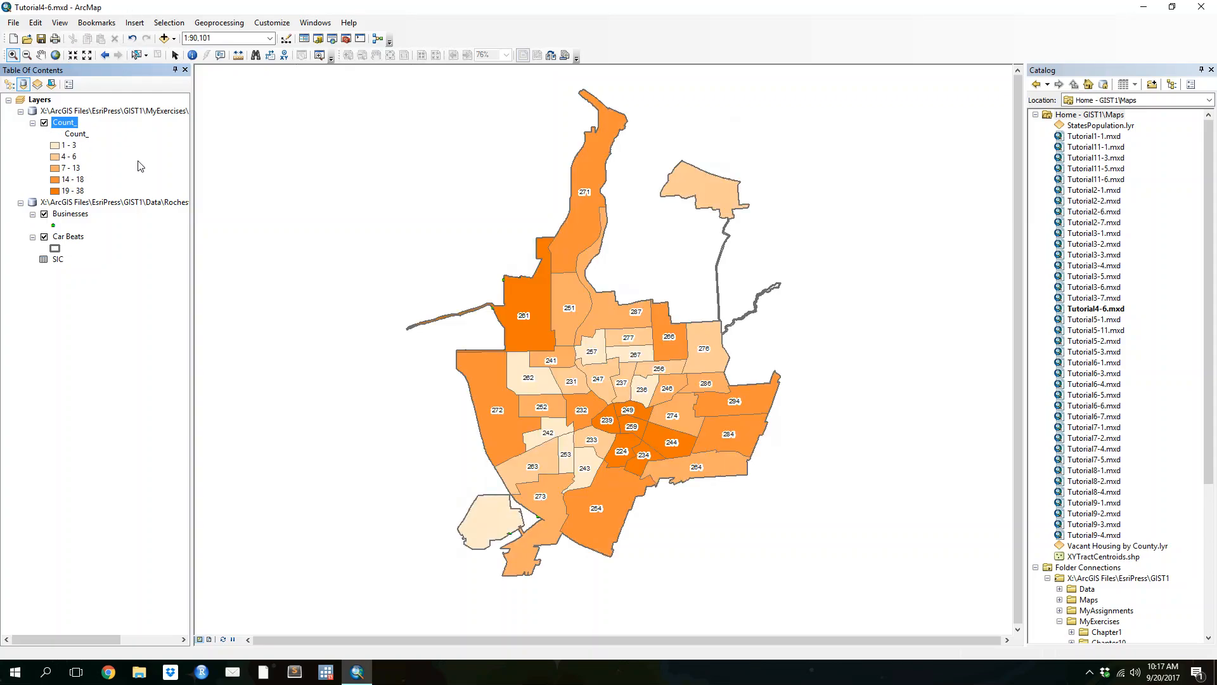